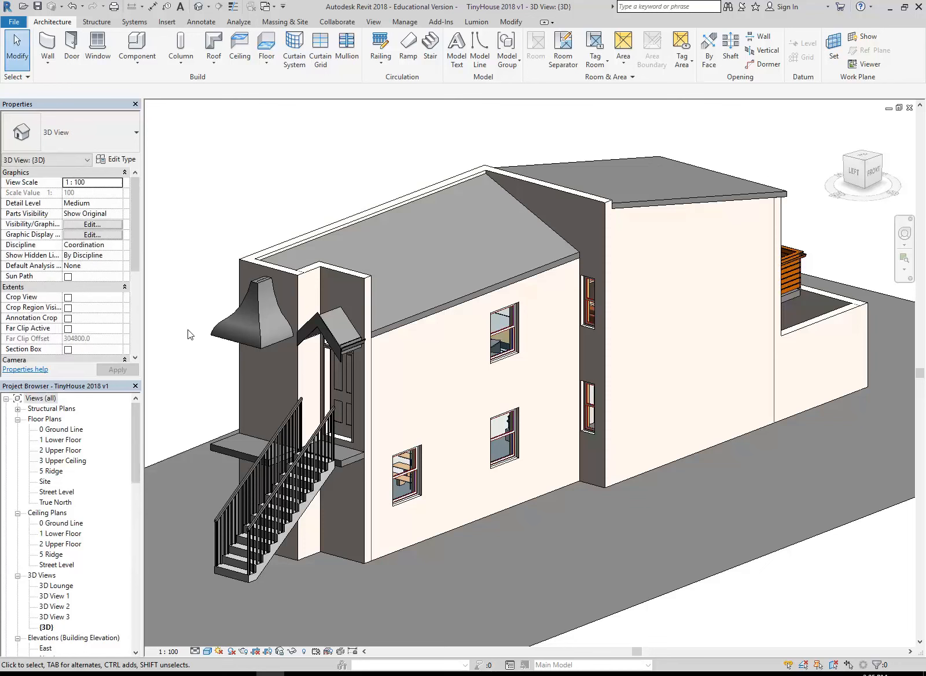
# Open the 1 Lower Floor plan and the 2 Upper Floor plan and examine the room, stair and opening layout
pyautogui.click(64, 430)
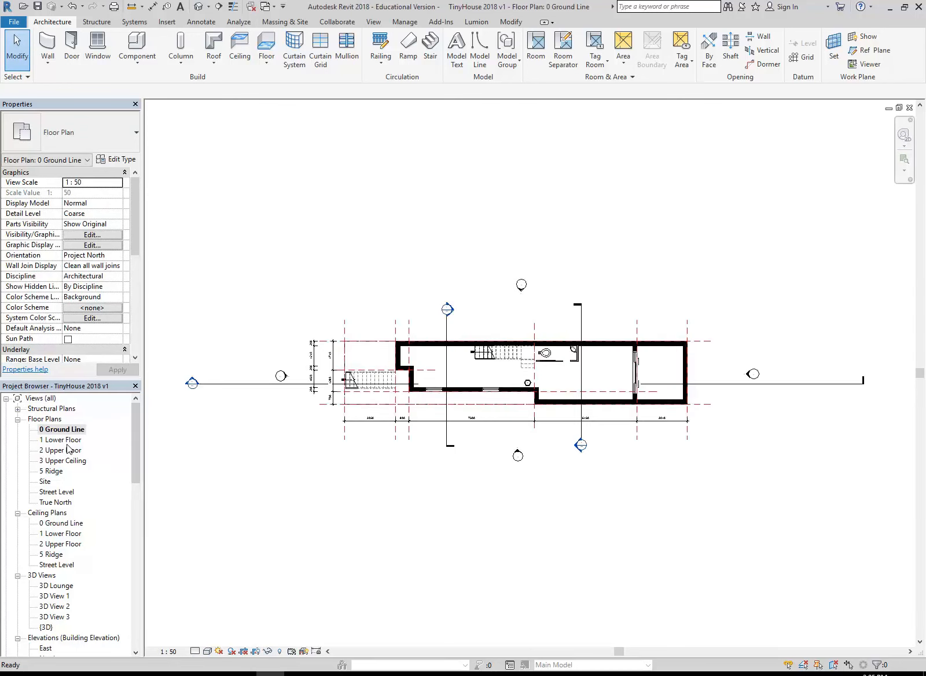
pyautogui.doubleClick(64, 440)
pyautogui.moveTo(498, 373); pyautogui.dragTo(456, 385, button='middle')
pyautogui.scroll(1, 427, 373)
pyautogui.doubleClick(58, 450)
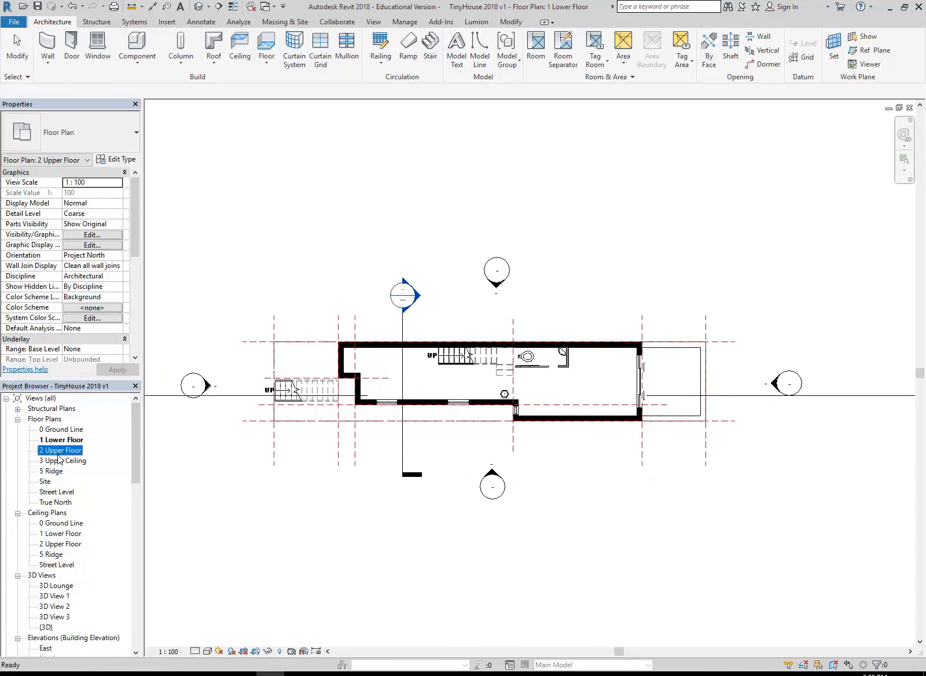
pyautogui.scroll(2, 489, 374)
pyautogui.scroll(1, 489, 374)
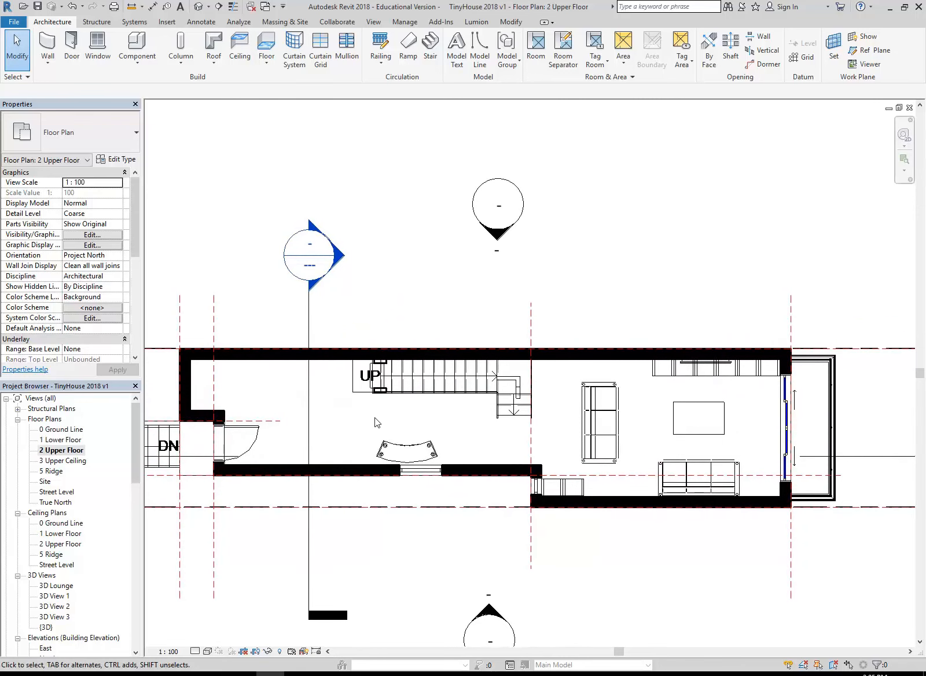
pyautogui.scroll(1, 375, 417)
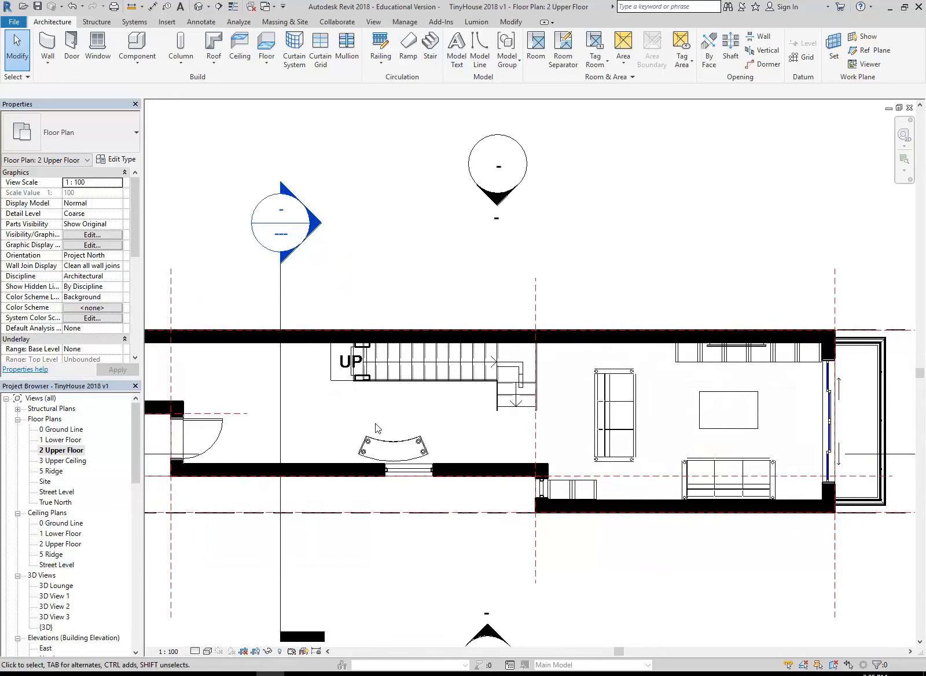
pyautogui.moveTo(376, 429); pyautogui.dragTo(405, 440, button='middle')
pyautogui.scroll(-2, 405, 439)
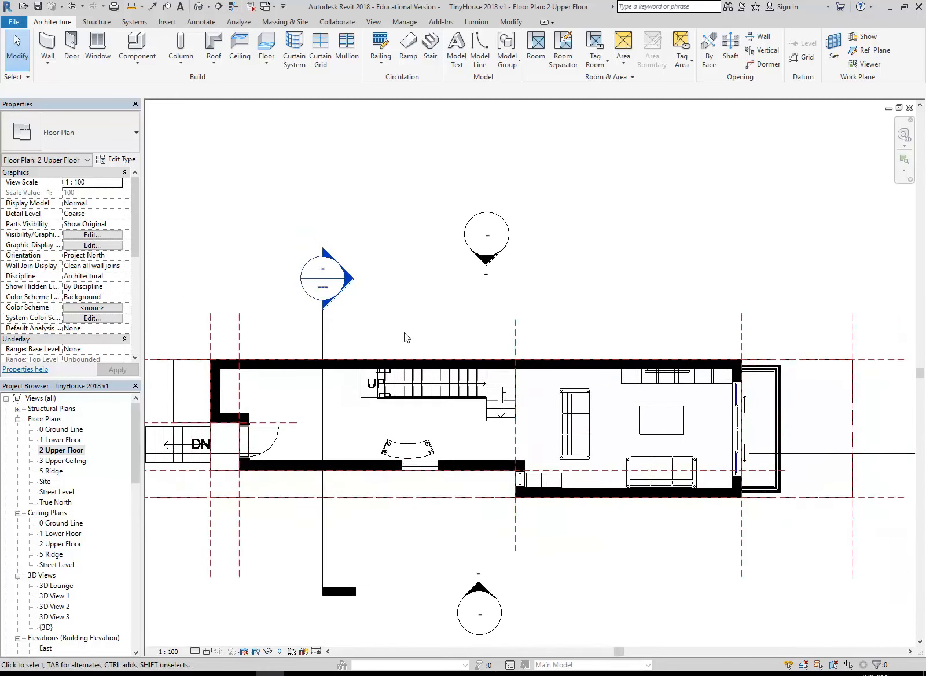
pyautogui.scroll(-3, 407, 338)
pyautogui.scroll(-1, 445, 332)
pyautogui.moveTo(450, 336); pyautogui.dragTo(448, 378, button='middle')
pyautogui.moveTo(382, 297)
pyautogui.mouseDown(button='middle')
pyautogui.moveTo(416, 304)
pyautogui.moveTo(390, 282)
pyautogui.mouseUp(button='middle')
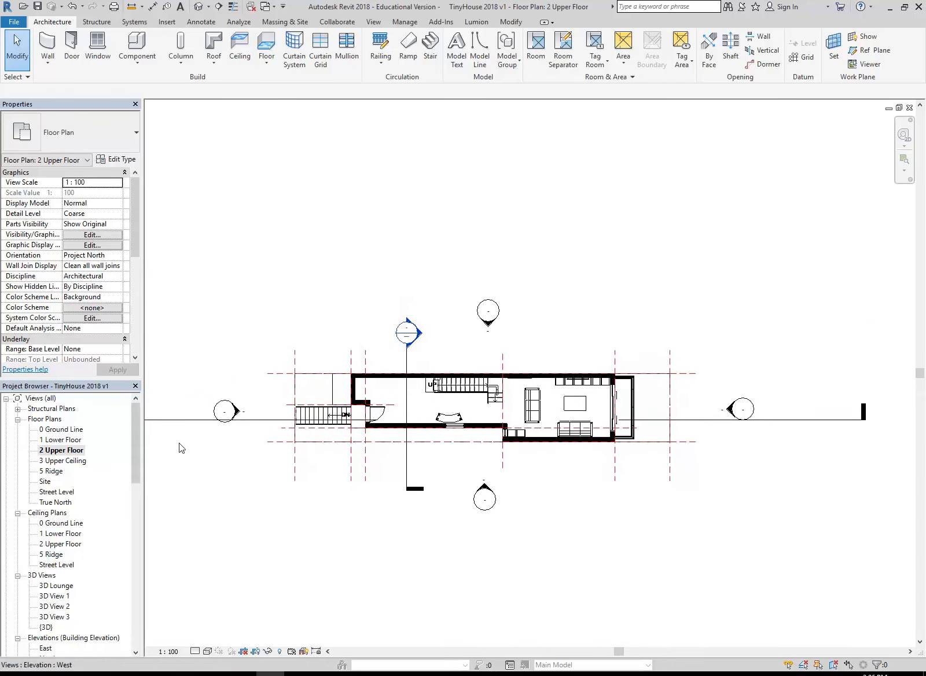
# Return to the {3D} view, framed on the entry stairs, landing and front door canopy
pyautogui.moveTo(137, 449); pyautogui.dragTo(135, 477)
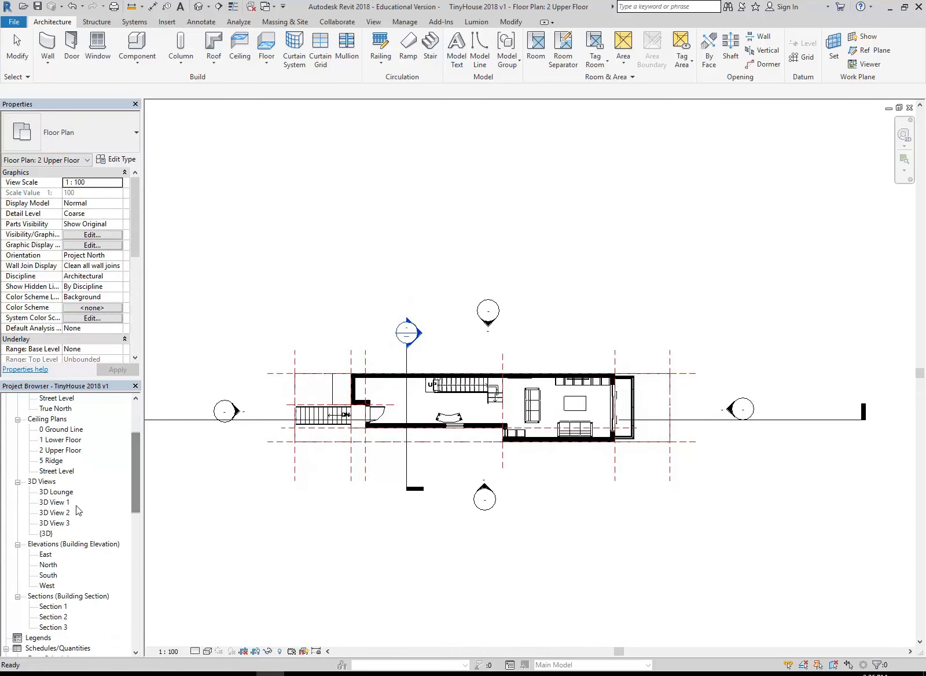
pyautogui.doubleClick(46, 533)
pyautogui.scroll(5, 358, 408)
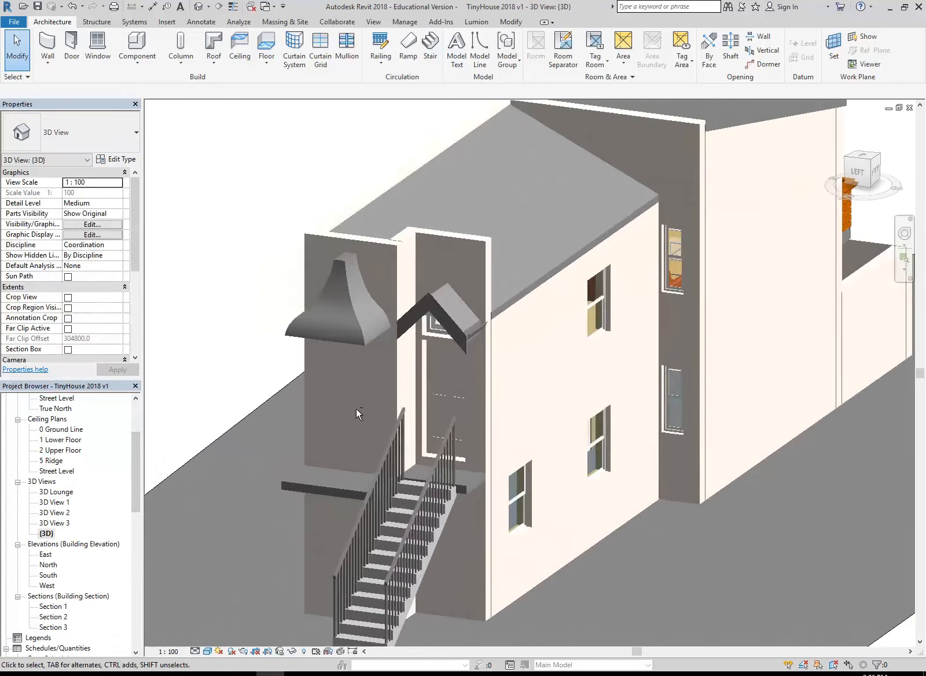
pyautogui.scroll(4, 357, 409)
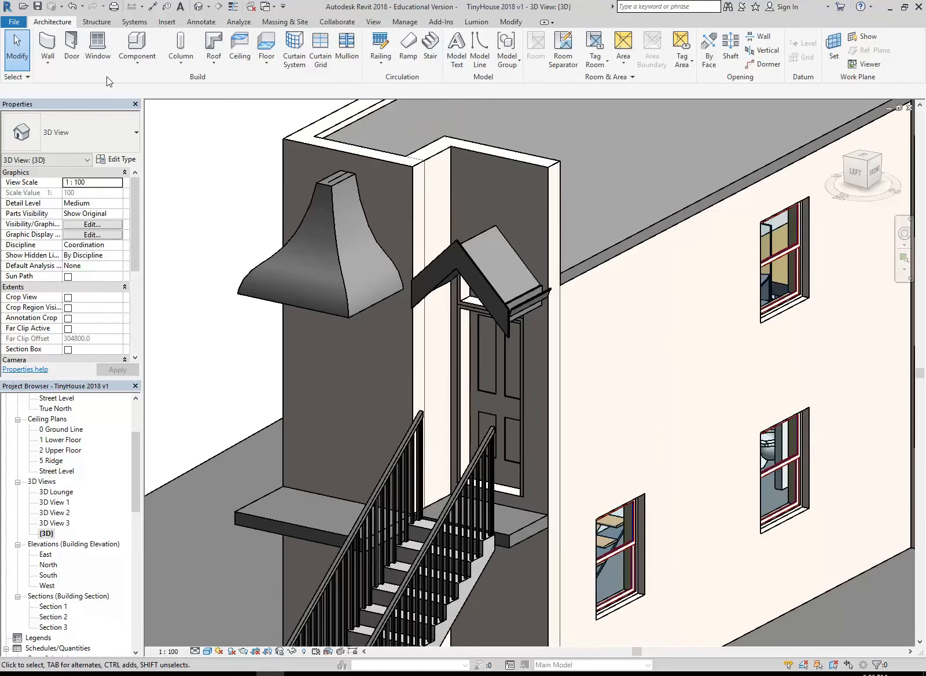
# Start placing a door and browse for a family to load in StudentResources (P:), EDU_DC_InteriorDesign, Revit Library, ! Choo Revit Library - 2016, Doors
pyautogui.click(71, 46)
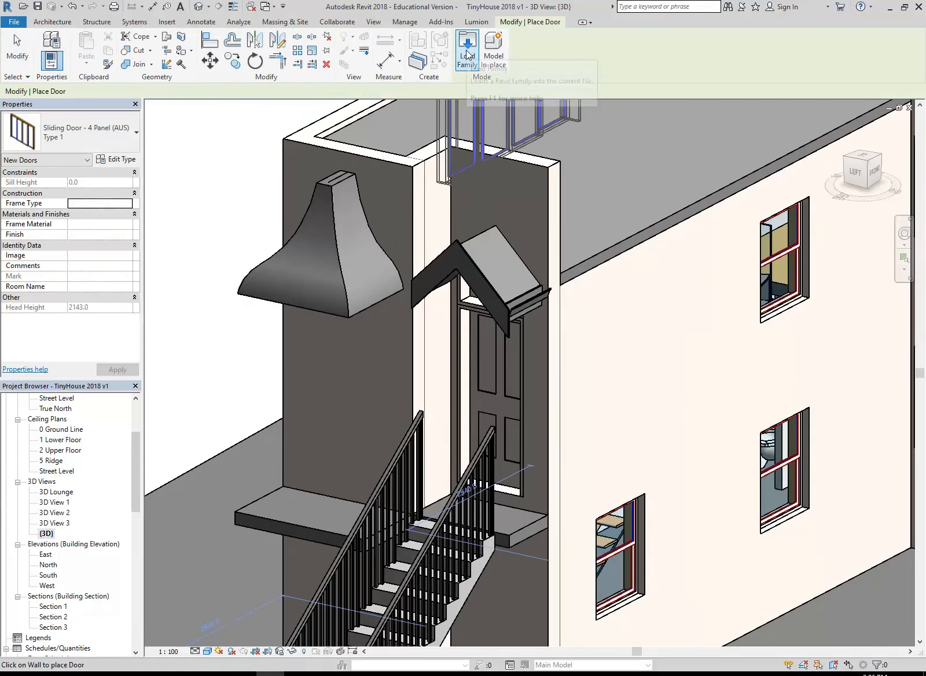
pyautogui.click(467, 47)
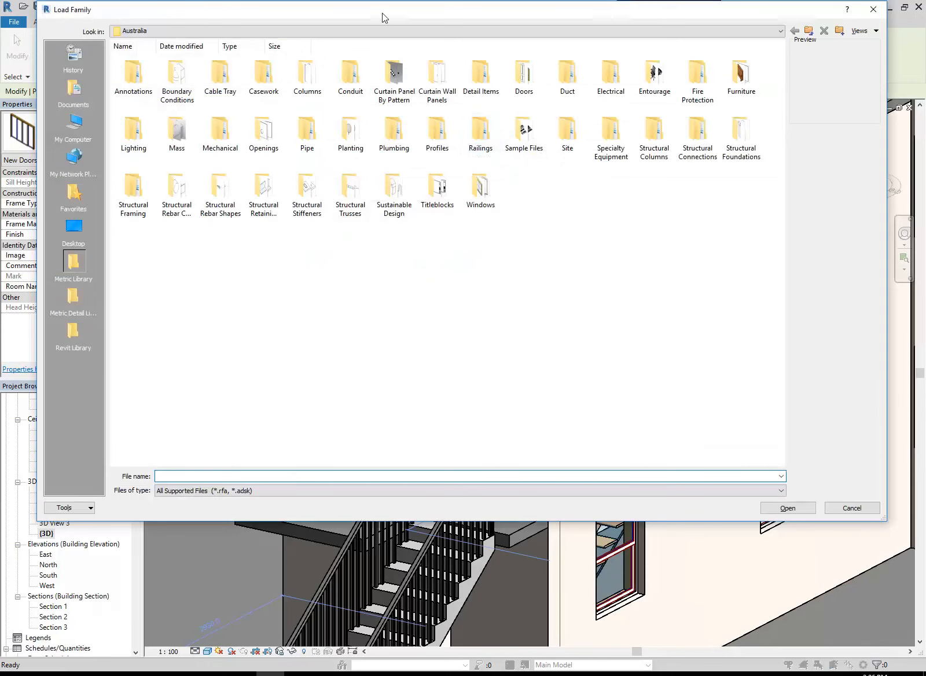
pyautogui.click(389, 31)
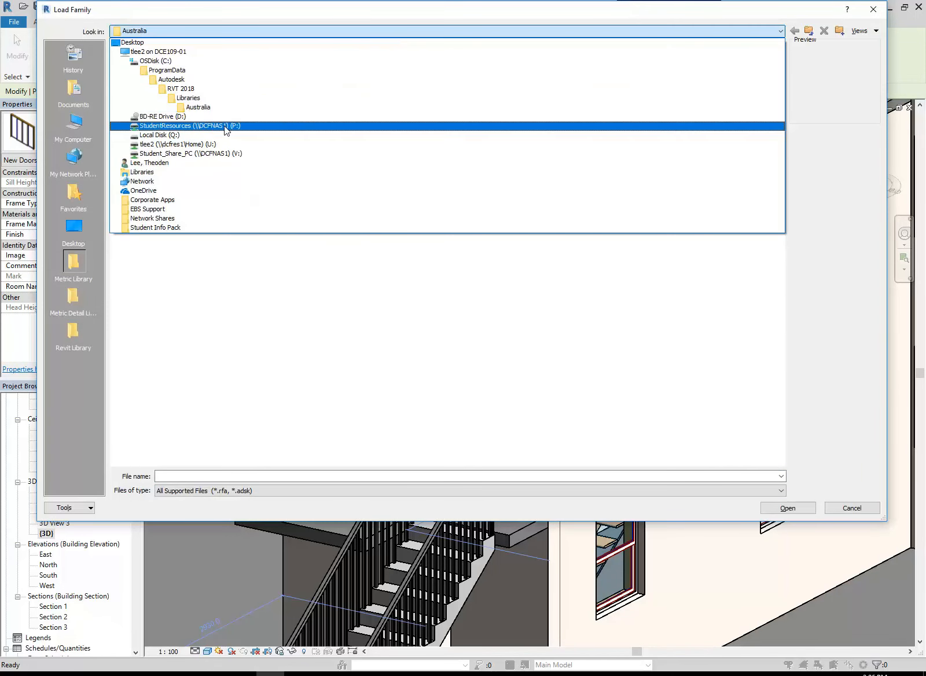
pyautogui.click(225, 127)
pyautogui.doubleClick(175, 81)
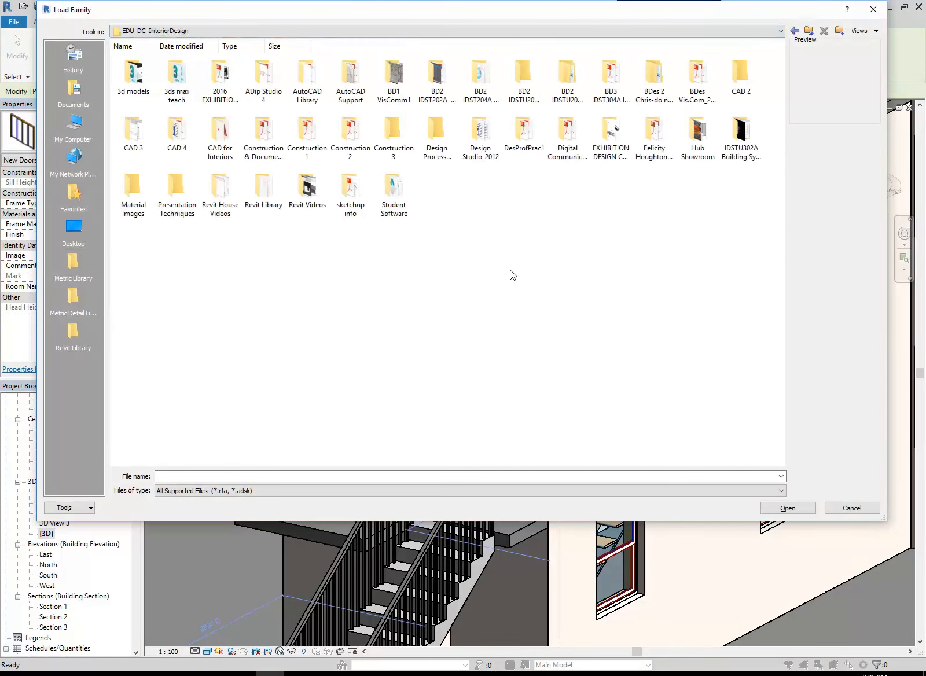
pyautogui.doubleClick(268, 194)
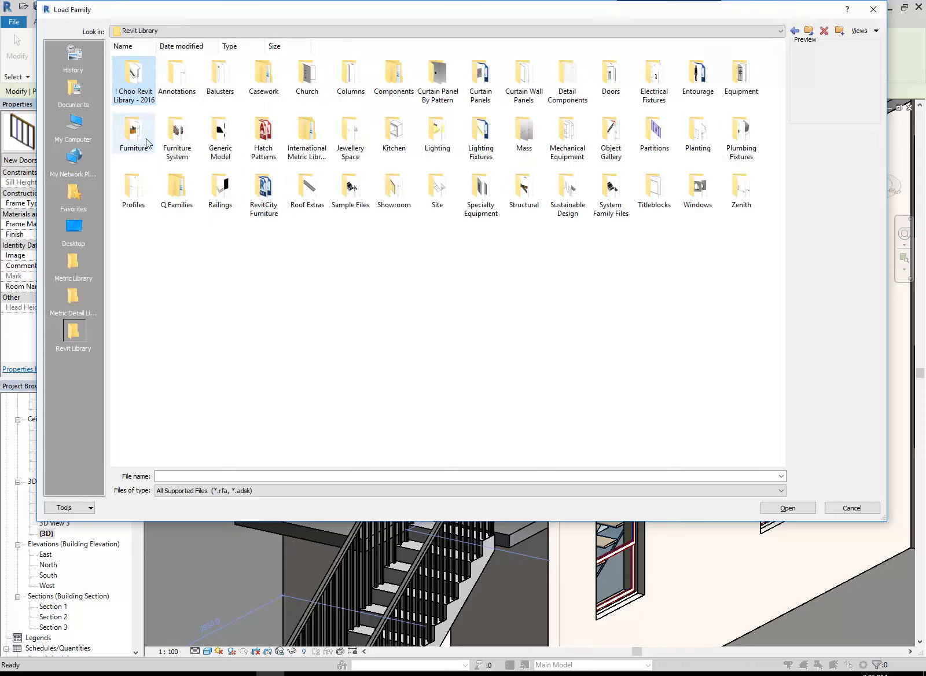
pyautogui.doubleClick(132, 79)
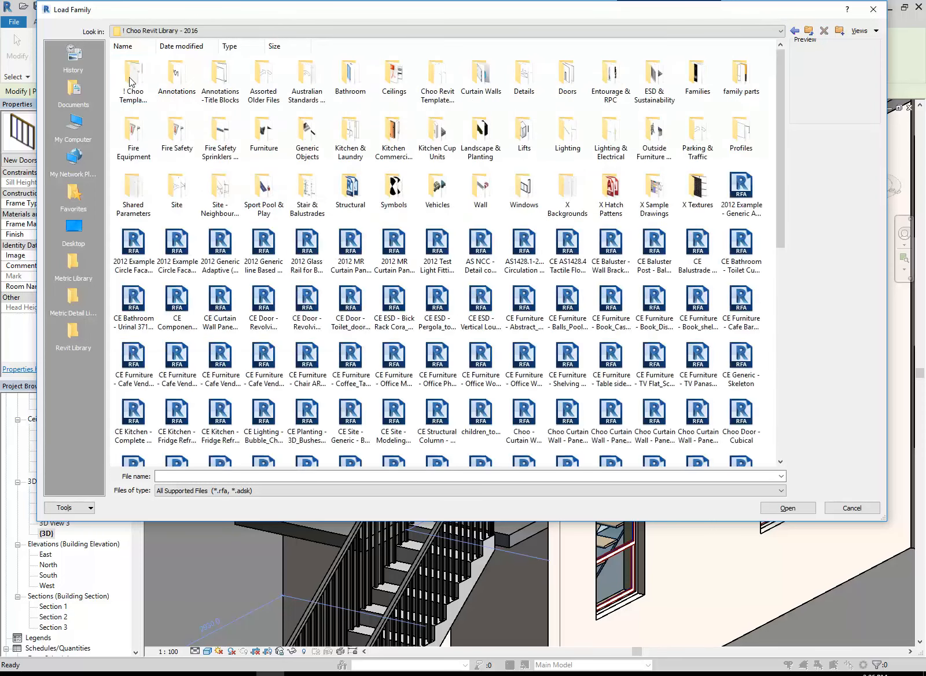
pyautogui.doubleClick(567, 79)
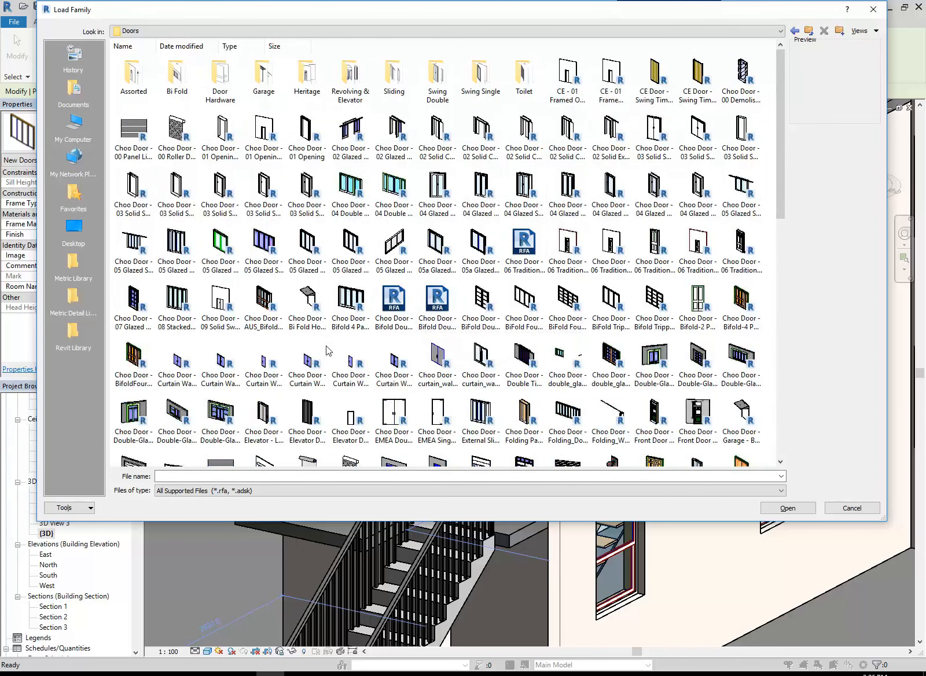
# Load the door family "Choo Door - Swing Double Panel -Traditional Double French.rfa" from the Doors folder
pyautogui.scroll(-3, 290, 369)
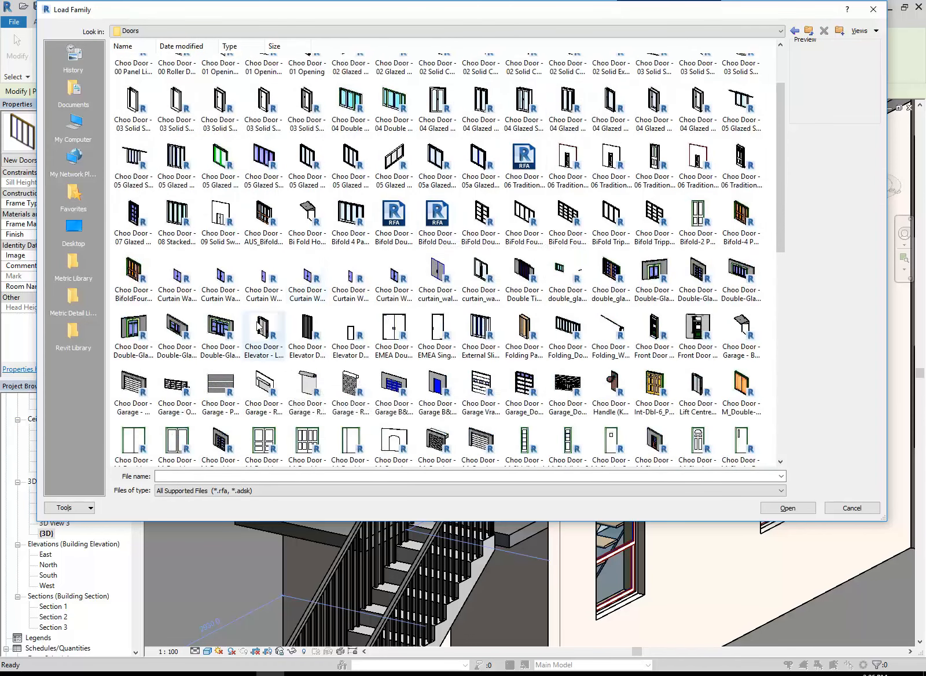
pyautogui.scroll(-3, 286, 370)
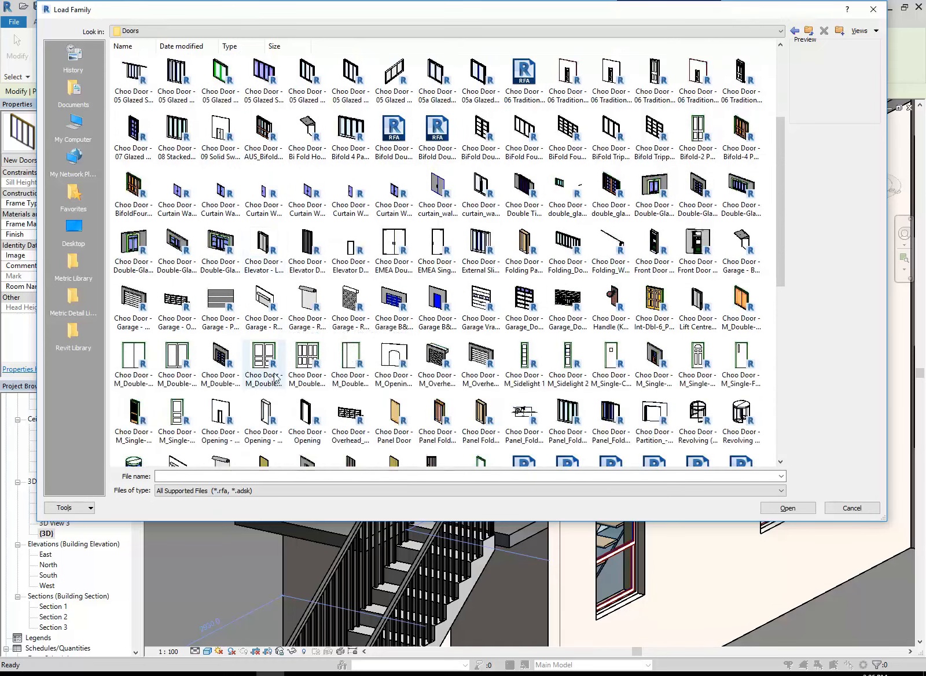
pyautogui.scroll(-6, 281, 365)
pyautogui.scroll(-3, 268, 338)
pyautogui.click(264, 338)
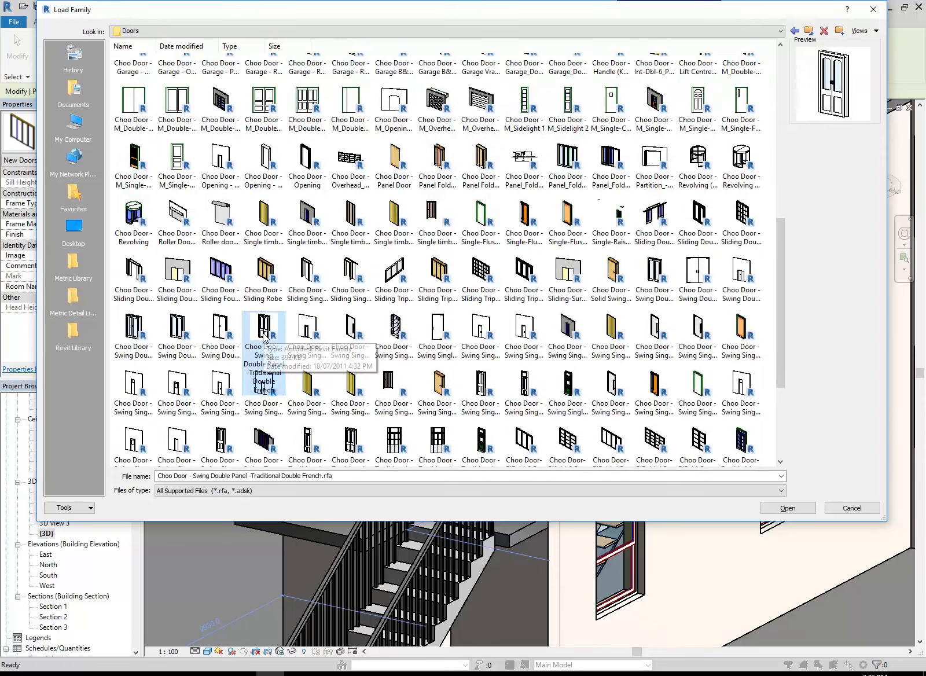
pyautogui.scroll(-3, 265, 338)
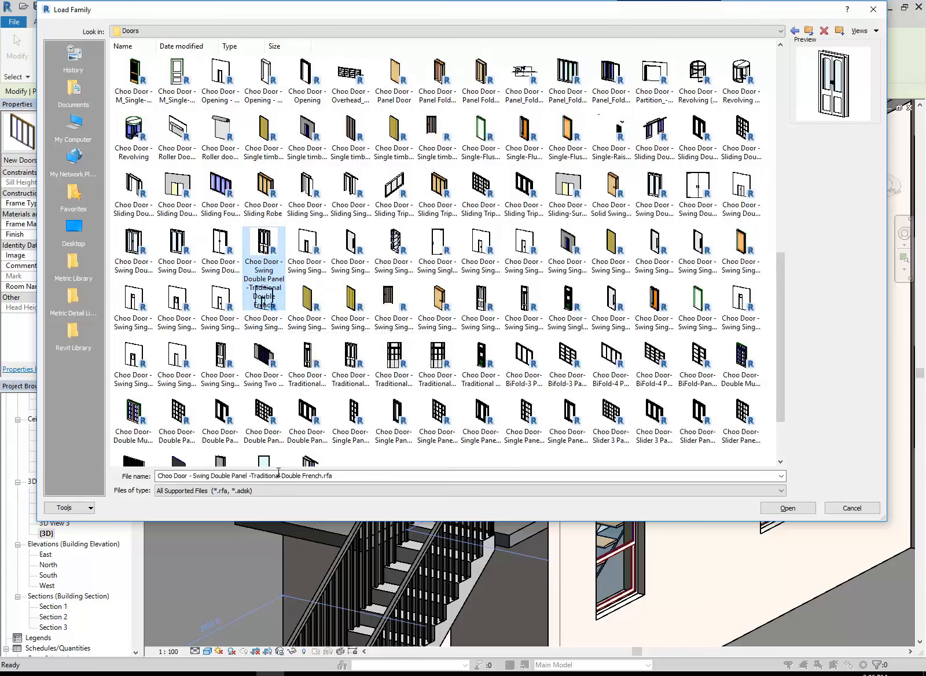
pyautogui.doubleClick(282, 247)
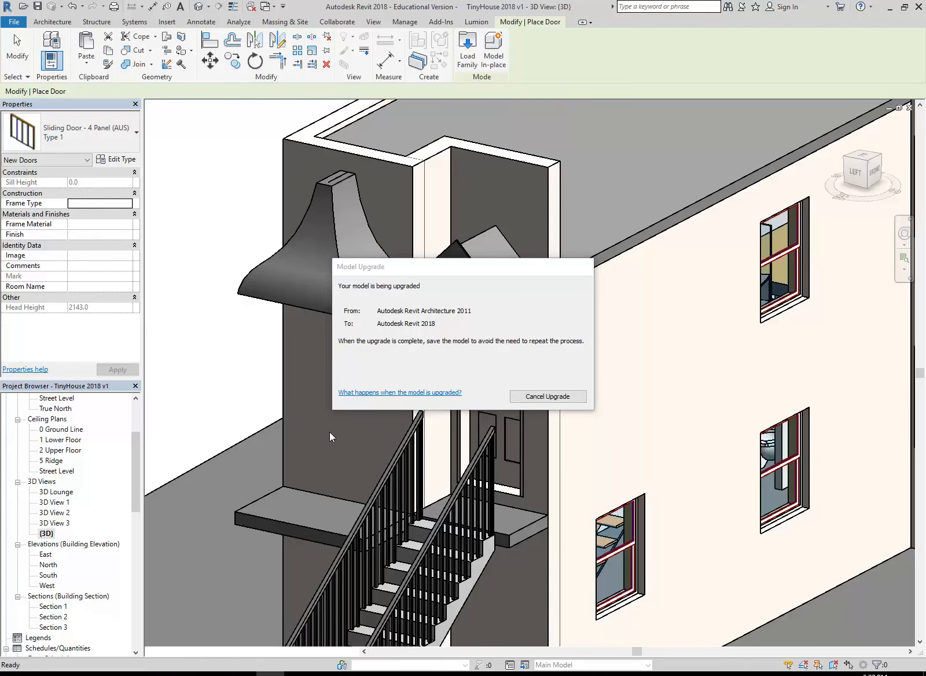
# Switch to File Explorer and examine the door families in the ! Choo Revit Library - 2016 Doors folder on the StudentResources drive
pyautogui.click(44, 675)
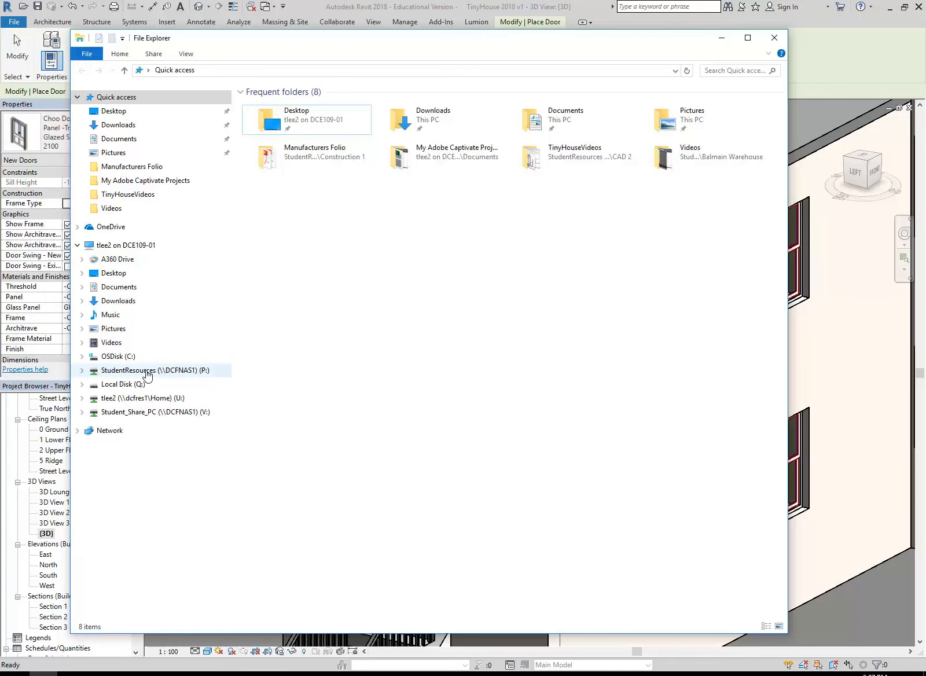
pyautogui.click(148, 374)
pyautogui.doubleClick(327, 118)
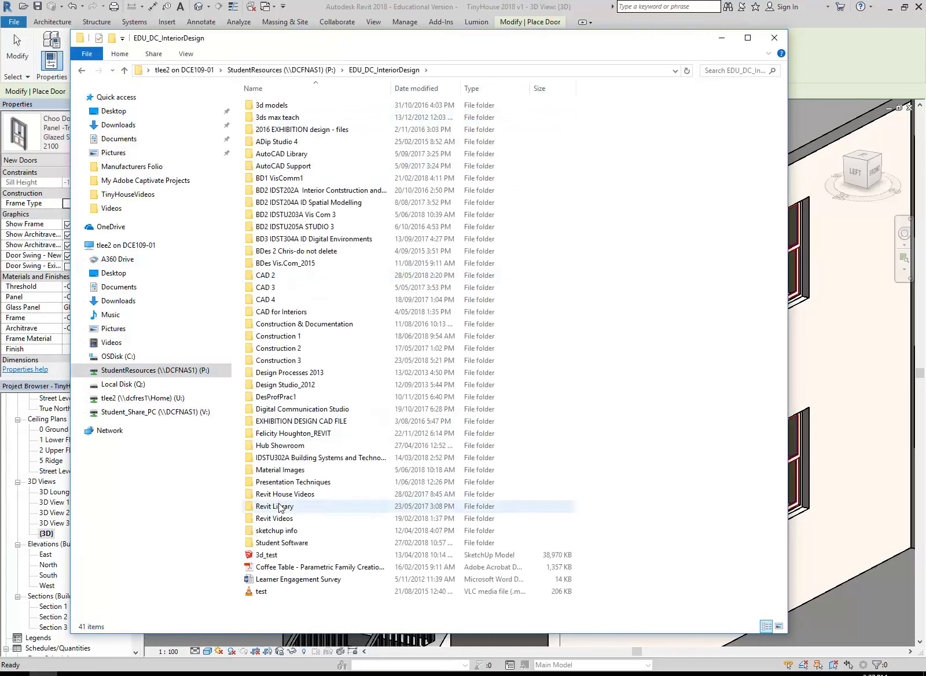
pyautogui.doubleClick(281, 507)
pyautogui.doubleClick(287, 105)
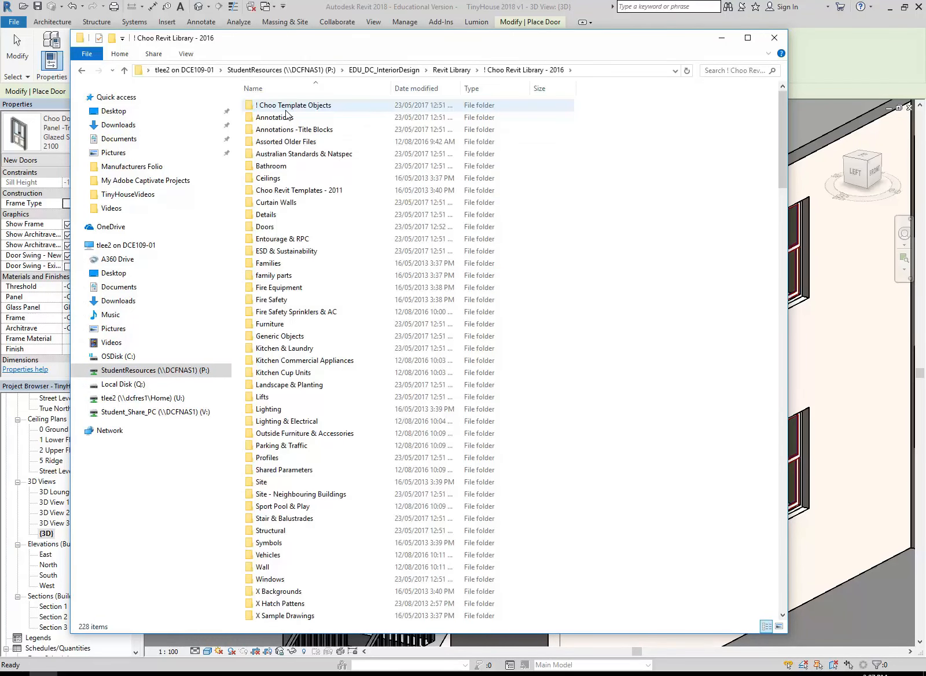
pyautogui.doubleClick(268, 227)
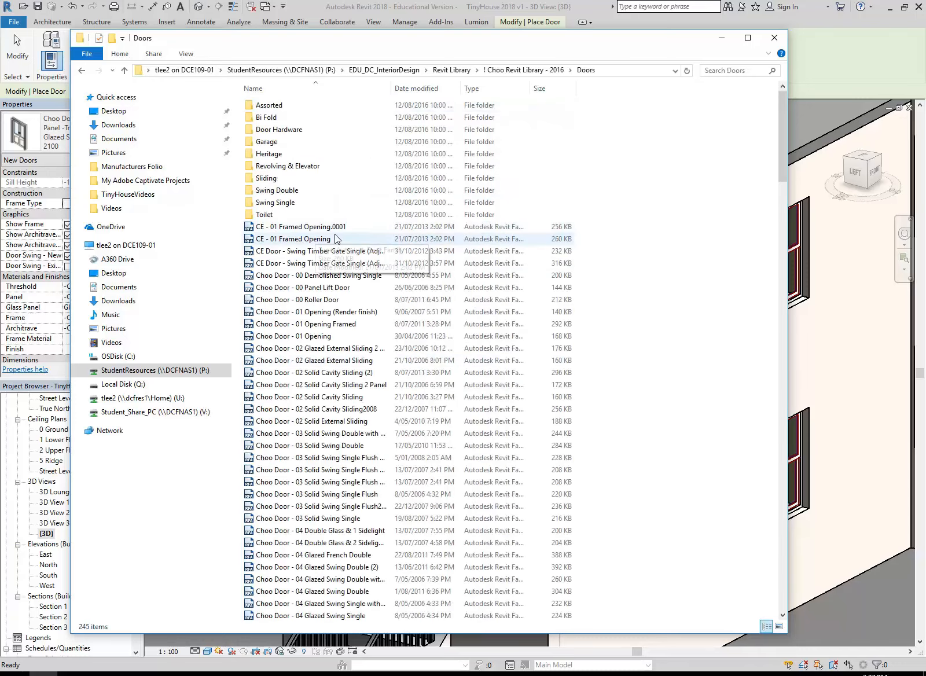
pyautogui.scroll(-13, 336, 239)
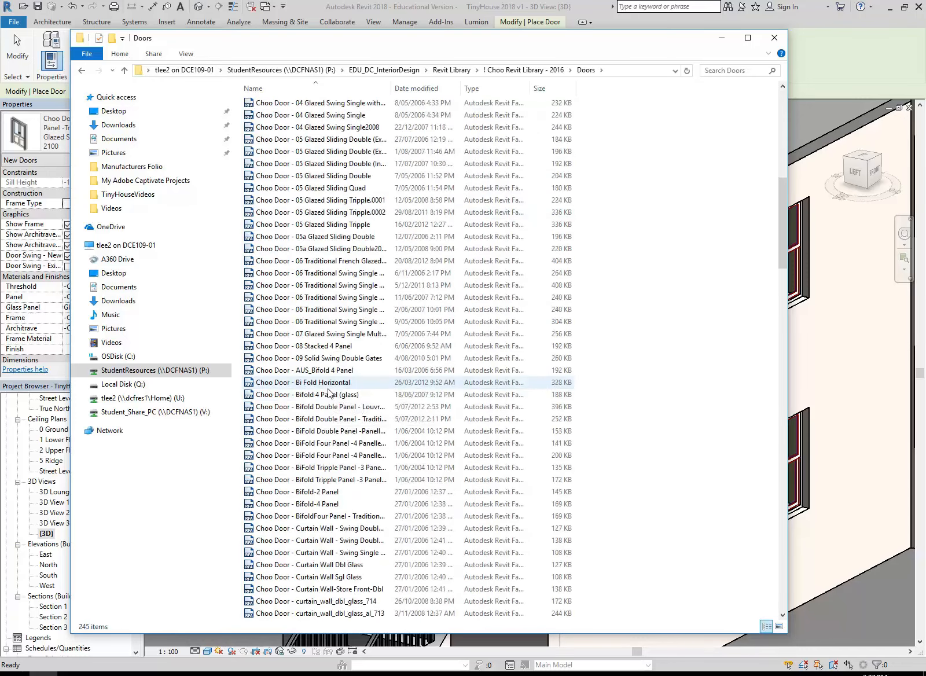
pyautogui.scroll(-5, 330, 393)
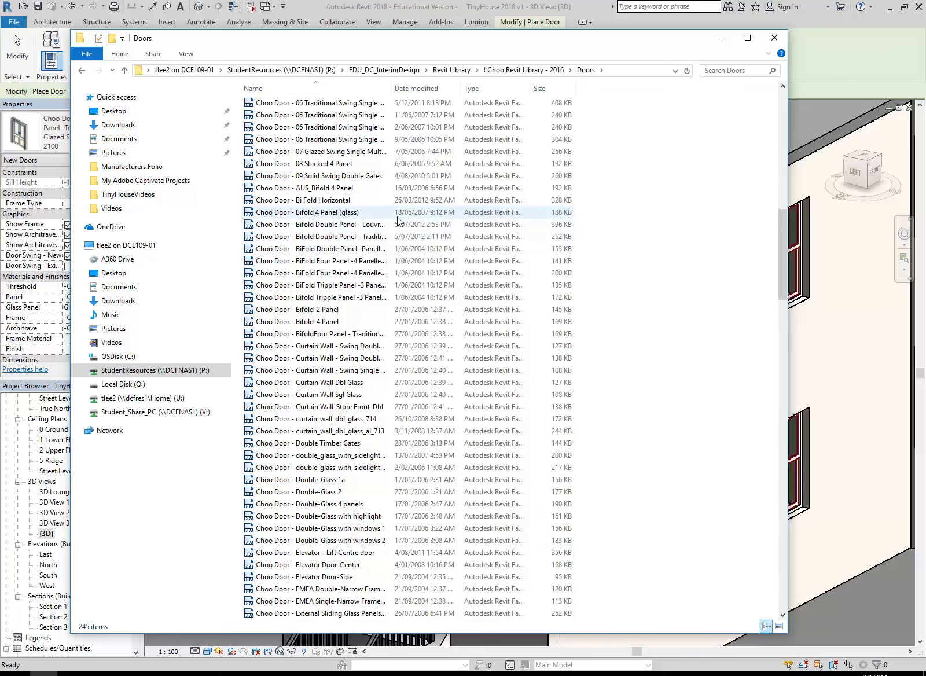
pyautogui.click(721, 38)
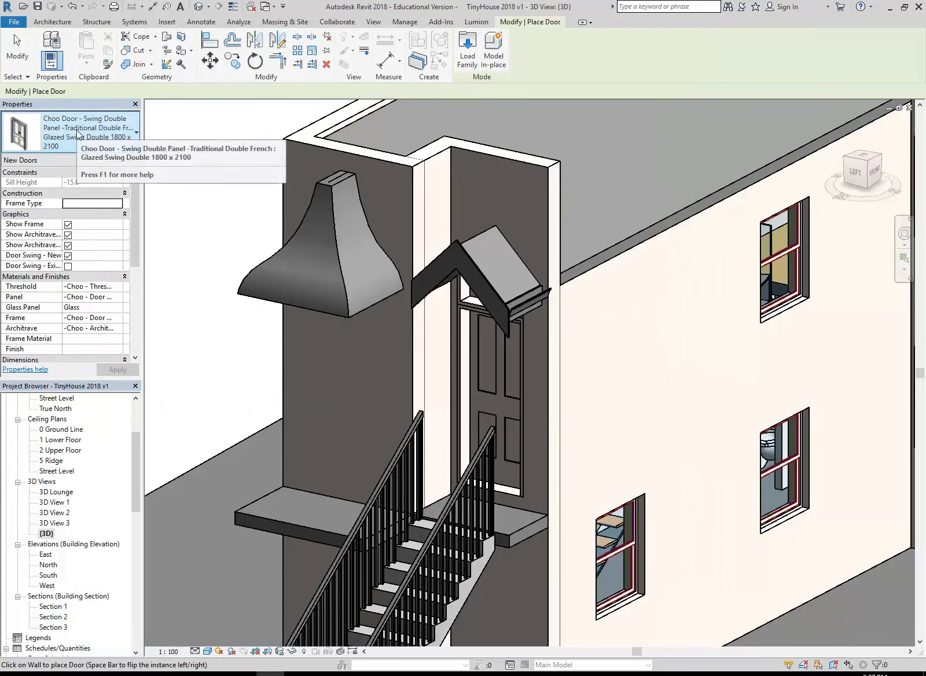
# Duplicate the French door type Glazed Swing Double 1800 x 2100 as "Glazed Swing Double 1100 x 2100"
pyautogui.click(109, 121)
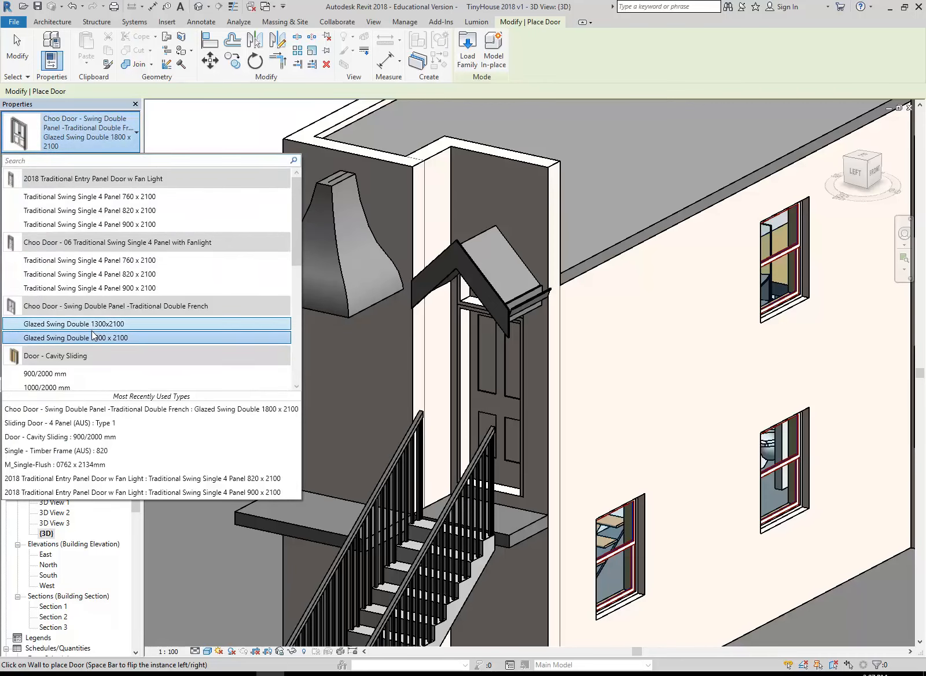
pyautogui.click(93, 128)
pyautogui.click(93, 128)
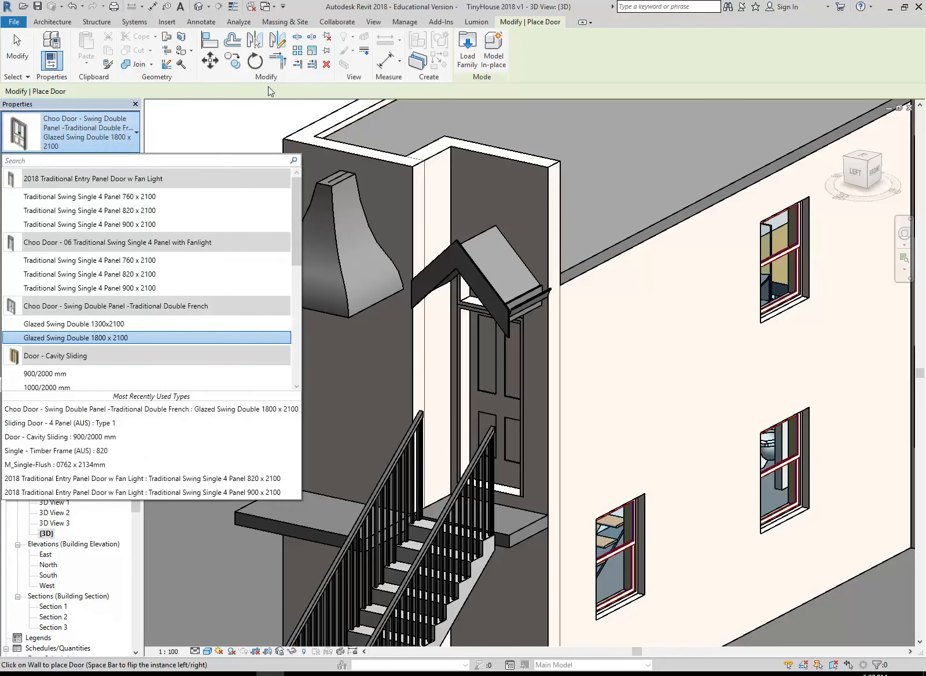
pyautogui.click(123, 160)
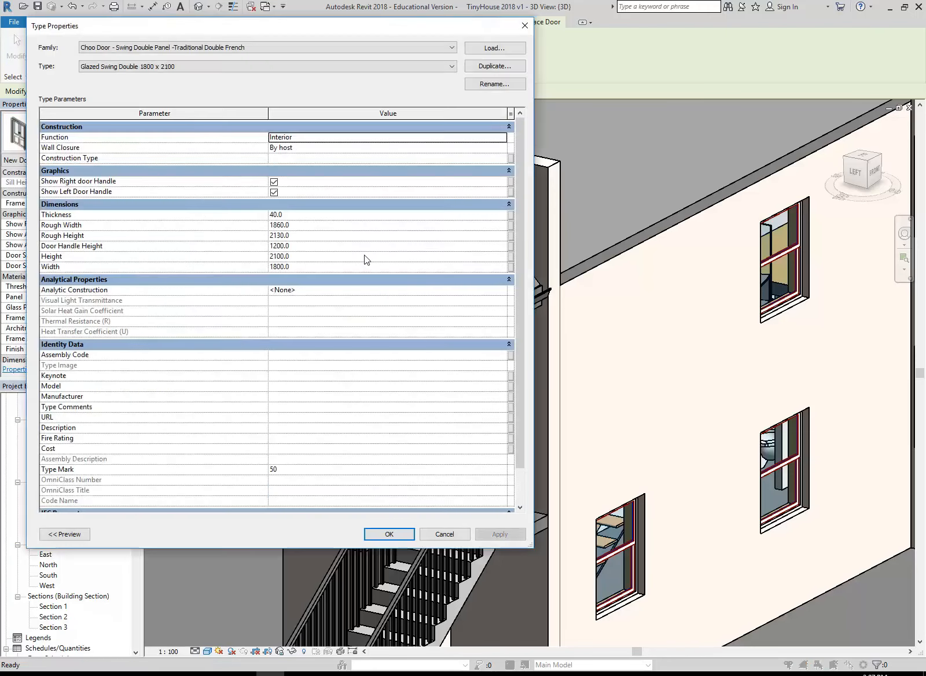
pyautogui.click(490, 66)
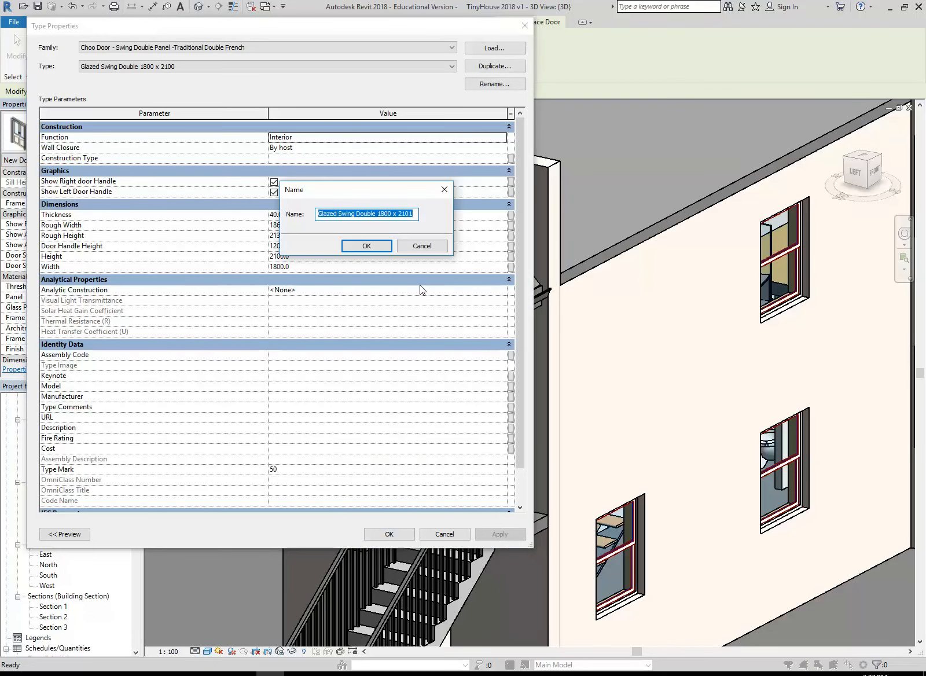
pyautogui.click(415, 215)
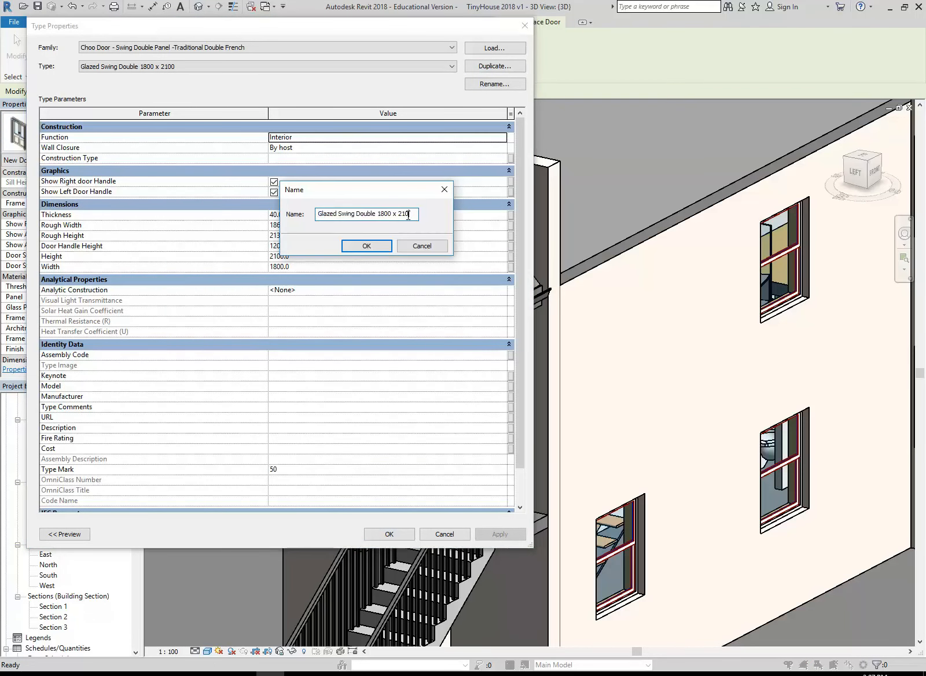
pyautogui.moveTo(378, 214); pyautogui.dragTo(392, 214)
pyautogui.write('9')
pyautogui.press('BackSpace')
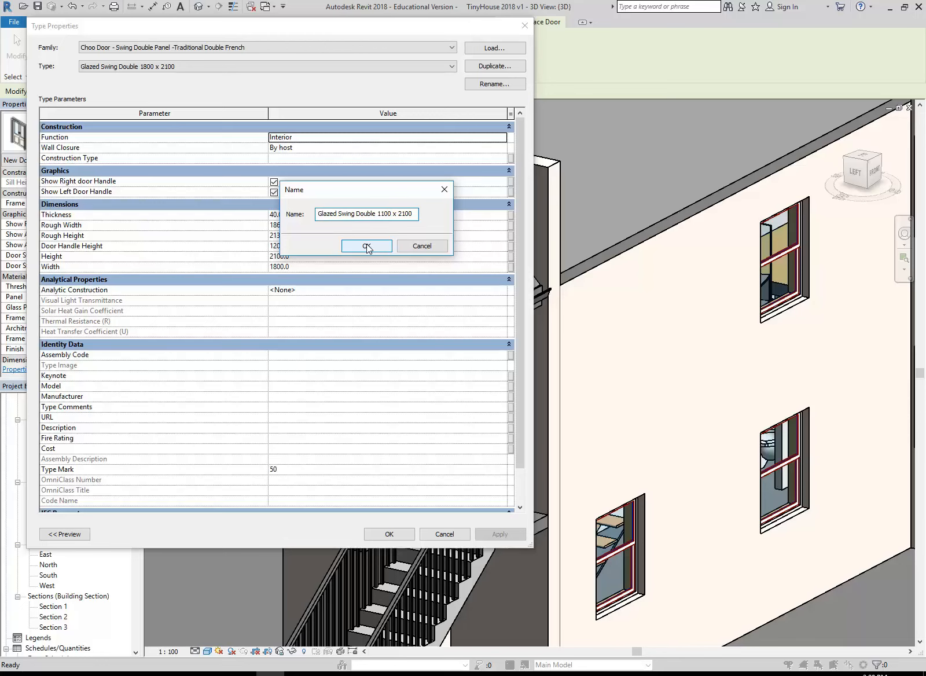
pyautogui.click(367, 247)
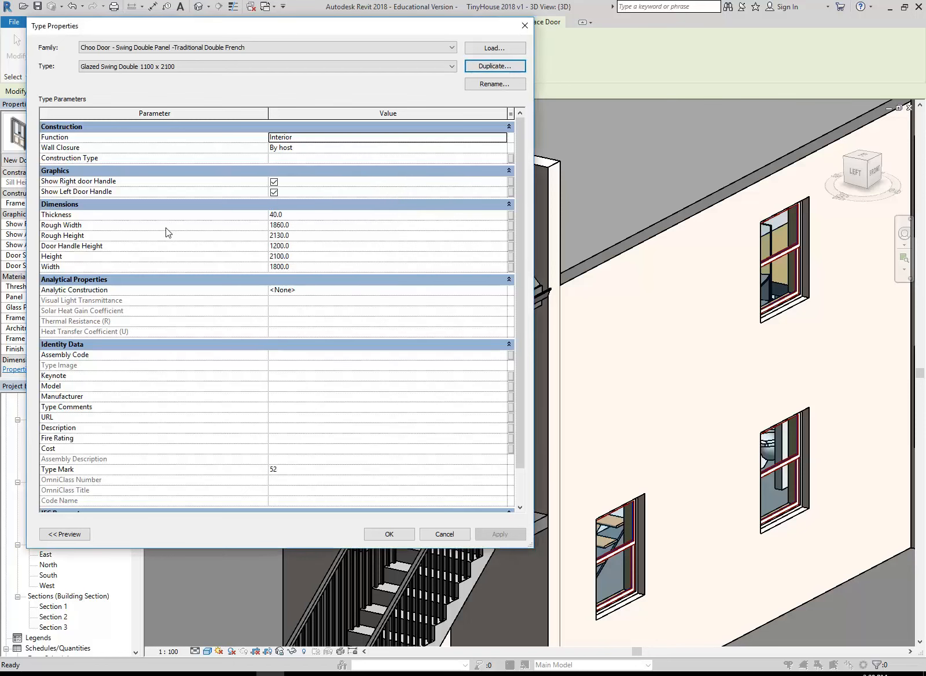
# Set the new French door type's width to 1100 and place one door in the wall beneath the curved roof
pyautogui.click(327, 267)
pyautogui.write('1100')
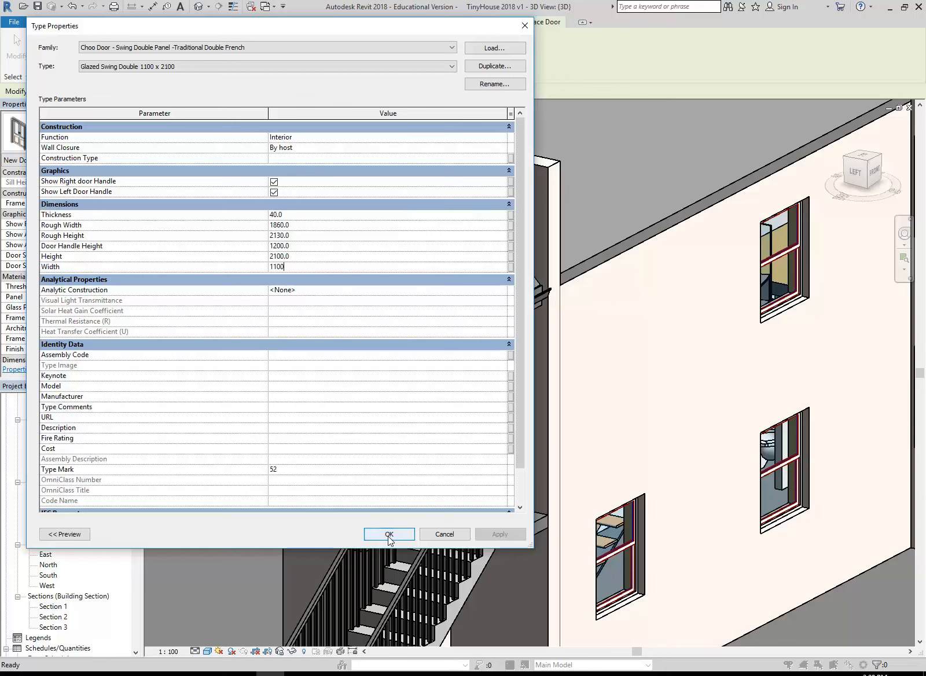
pyautogui.click(326, 228)
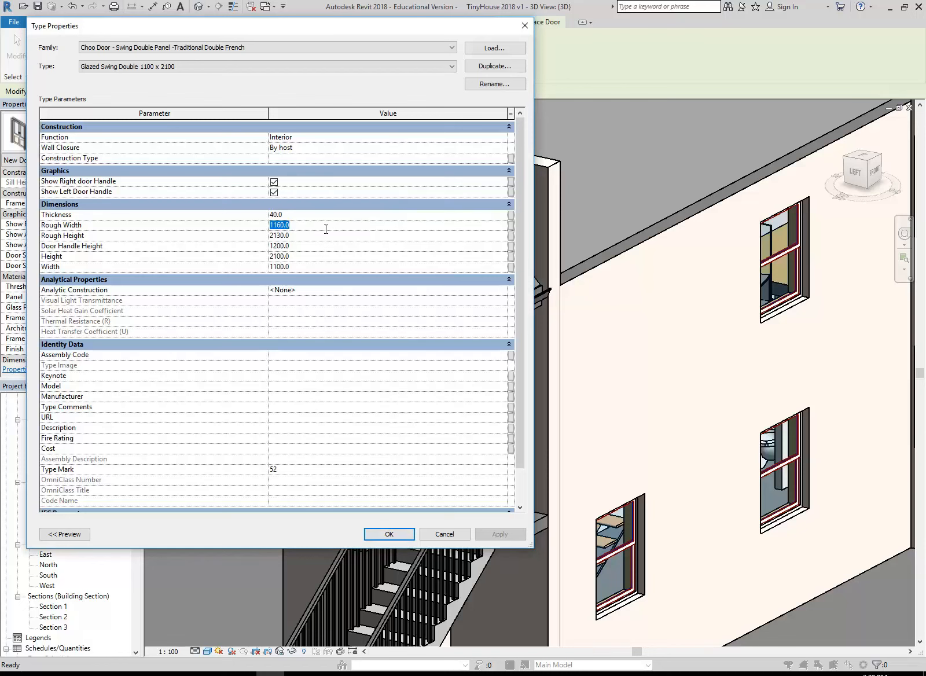
pyautogui.click(314, 226)
pyautogui.click(311, 265)
pyautogui.click(316, 235)
pyautogui.click(391, 533)
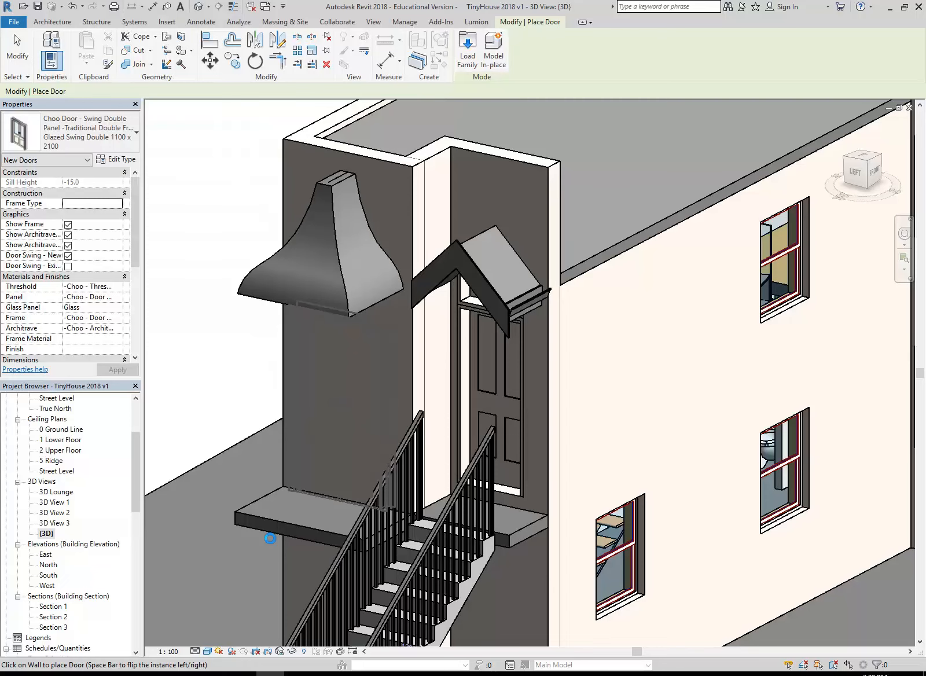
pyautogui.press('Escape')
pyautogui.press('Escape')
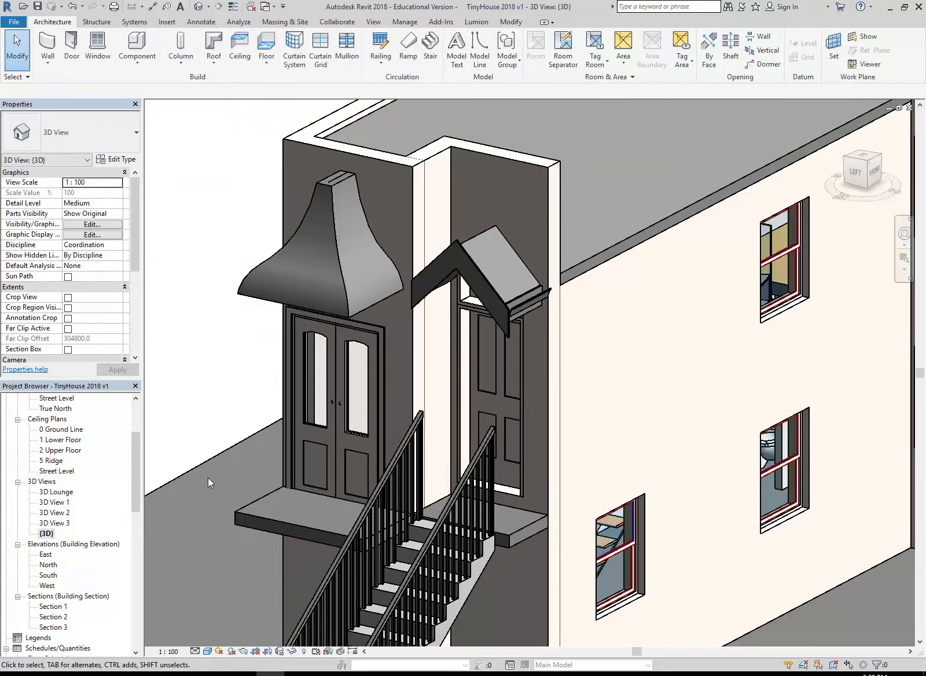
# Open the 2 Upper Floor plan and shift the French door along its wall toward the middle between the adjoining walls
pyautogui.moveTo(135, 468); pyautogui.dragTo(136, 438)
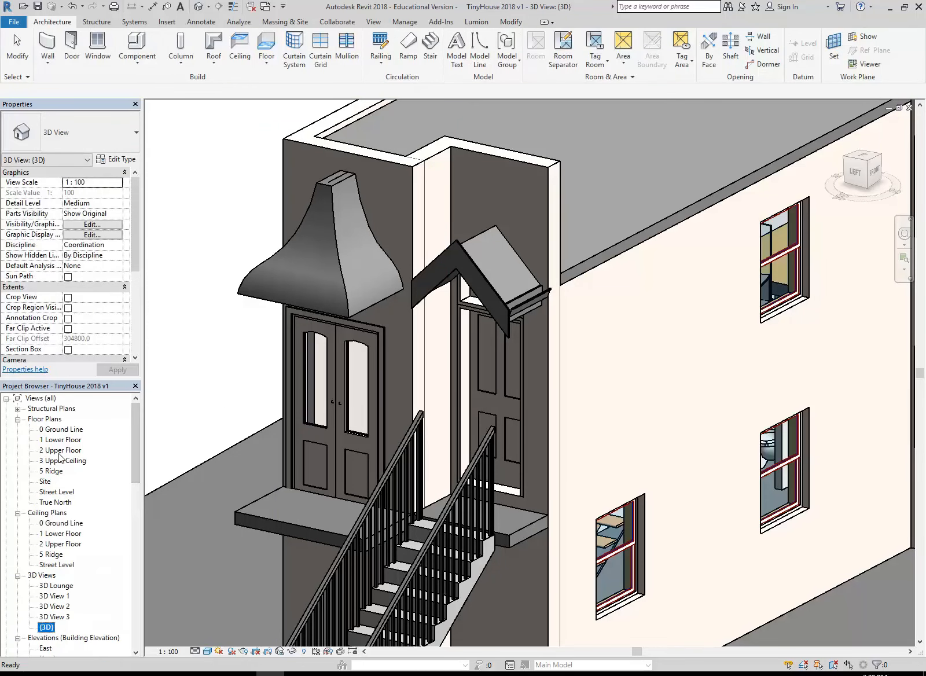
pyautogui.doubleClick(60, 451)
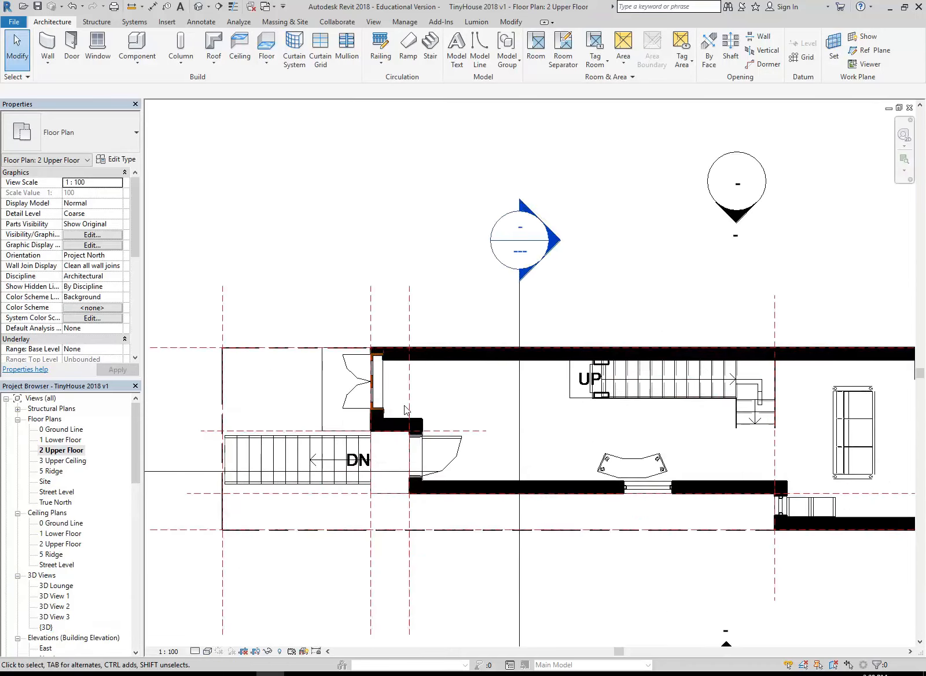
pyautogui.scroll(5, 403, 410)
pyautogui.click(274, 386)
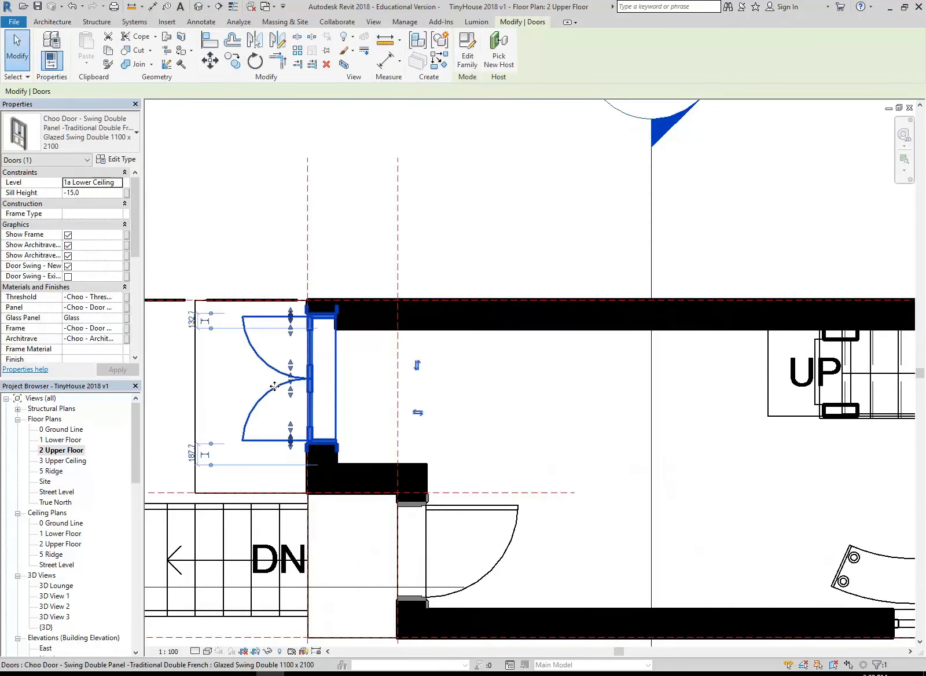
pyautogui.scroll(1, 274, 386)
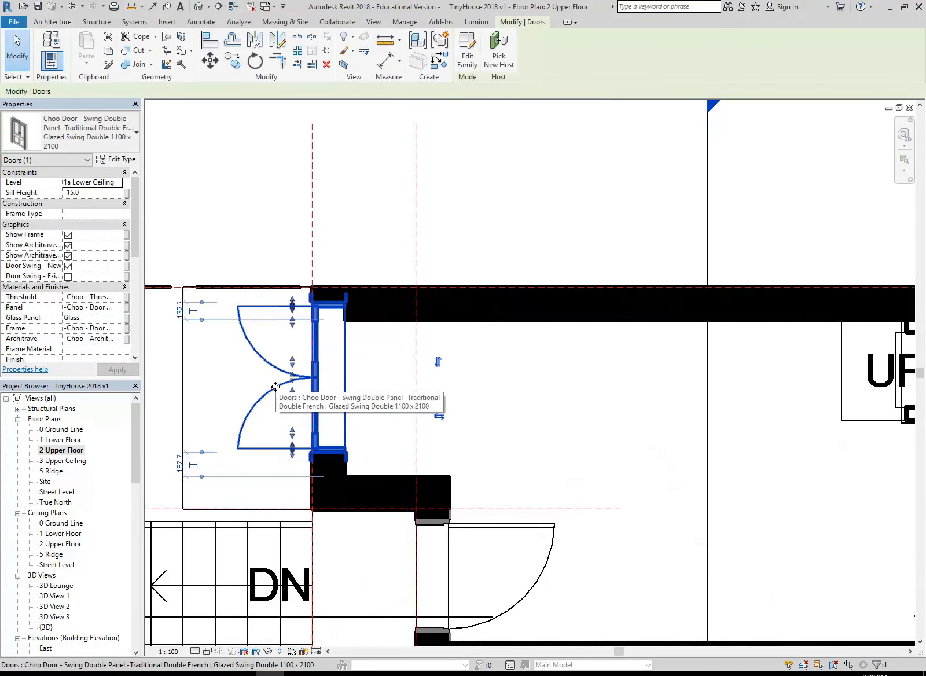
pyautogui.scroll(2, 279, 414)
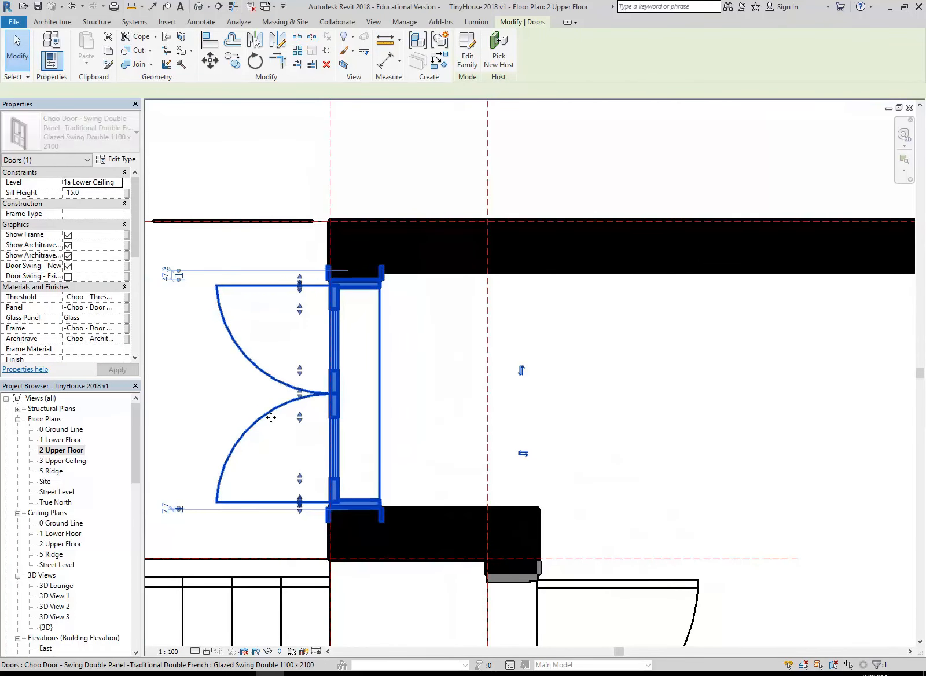
pyautogui.moveTo(235, 392); pyautogui.dragTo(255, 399, button='middle')
pyautogui.scroll(-1, 256, 400)
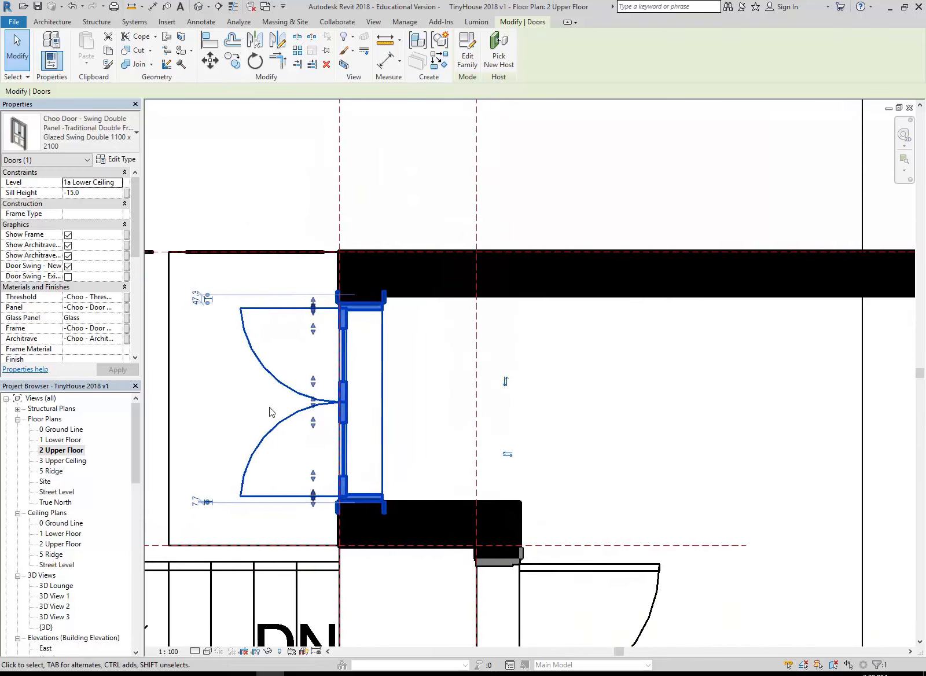
# Duplicate the selected French door's type as "Glazed Swing Double 900 x 2100"
pyautogui.click(114, 158)
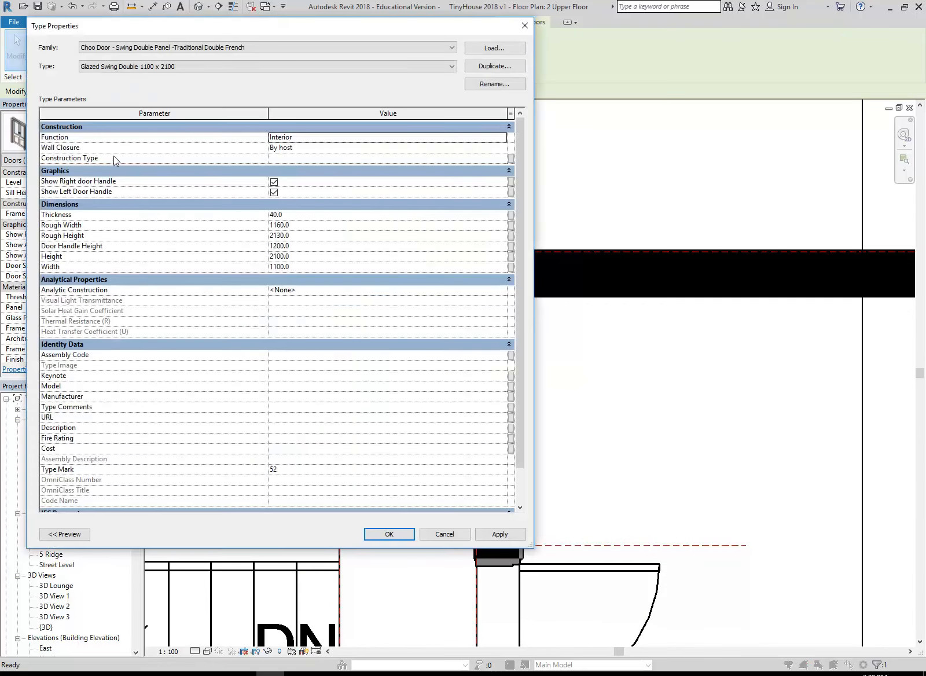
pyautogui.click(495, 69)
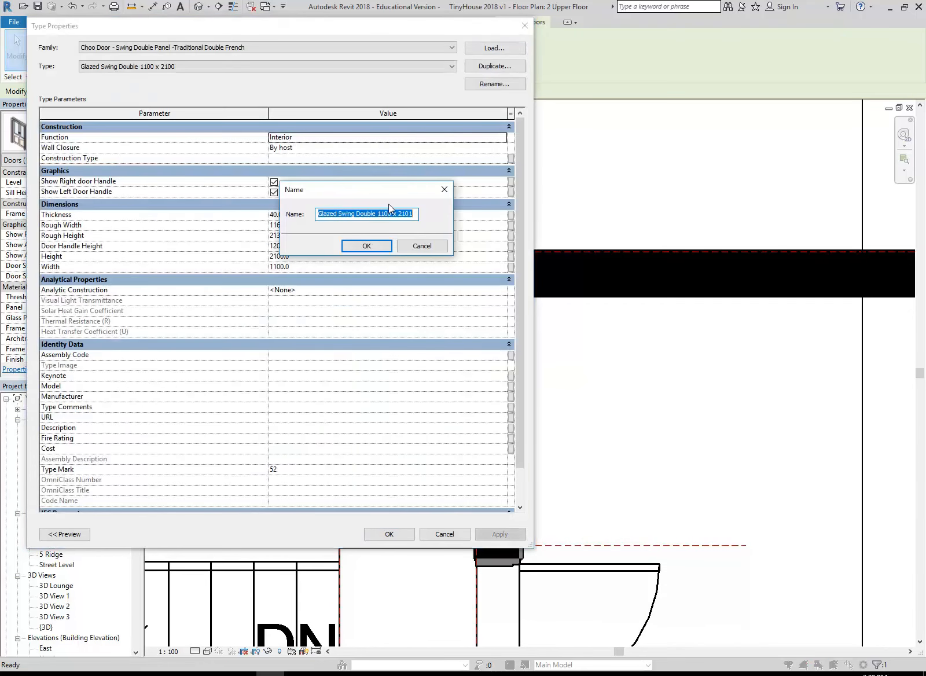
pyautogui.click(413, 213)
pyautogui.write('9')
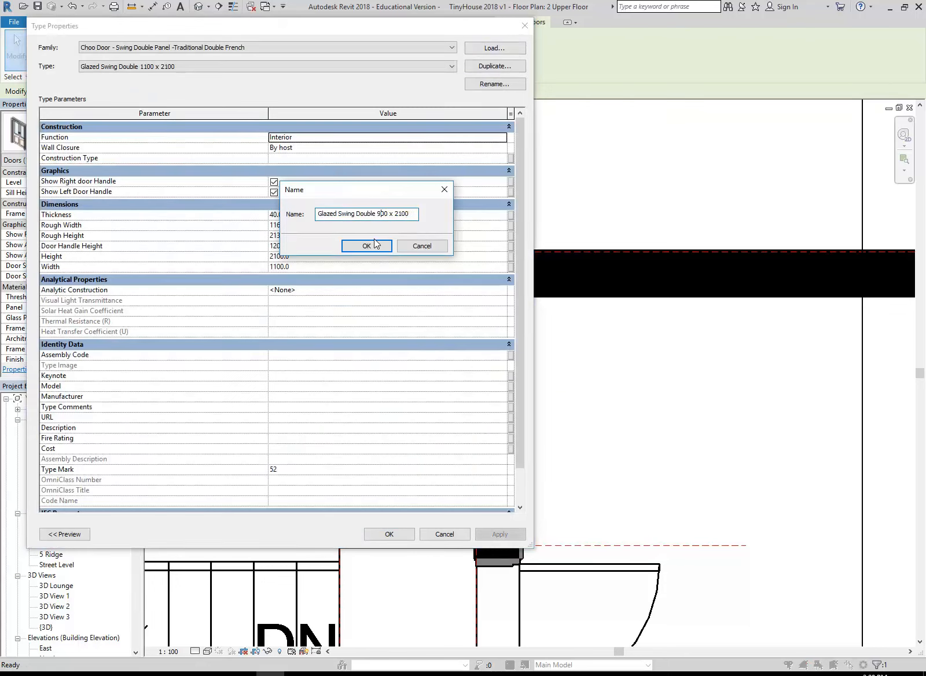
pyautogui.click(368, 246)
# Set the duplicated French door type's width to 900 and apply it to the selected door
pyautogui.click(306, 267)
pyautogui.write('900')
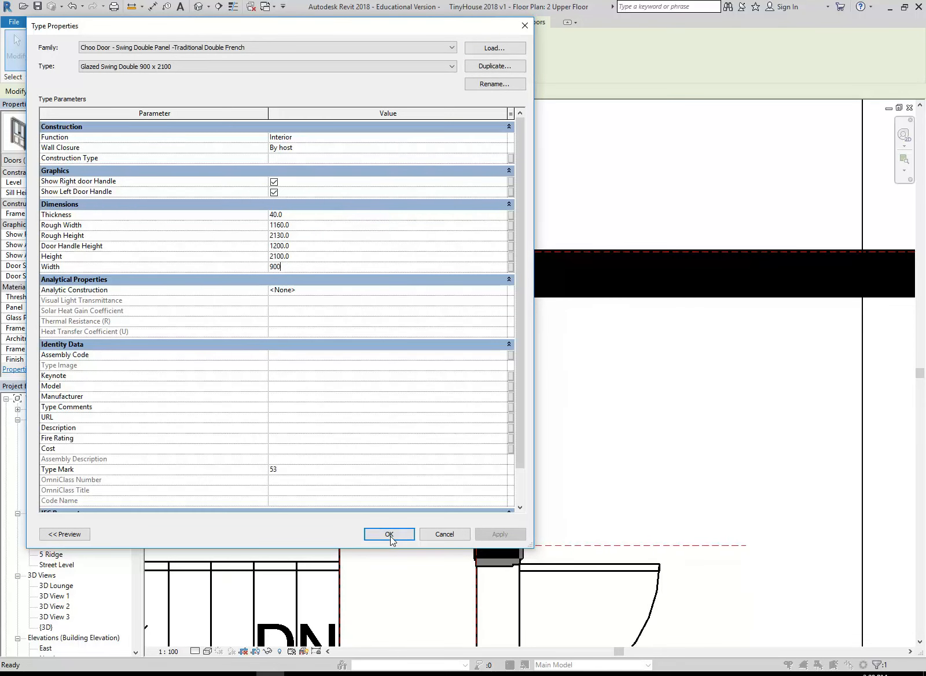
pyautogui.press('Return')
pyautogui.click(388, 534)
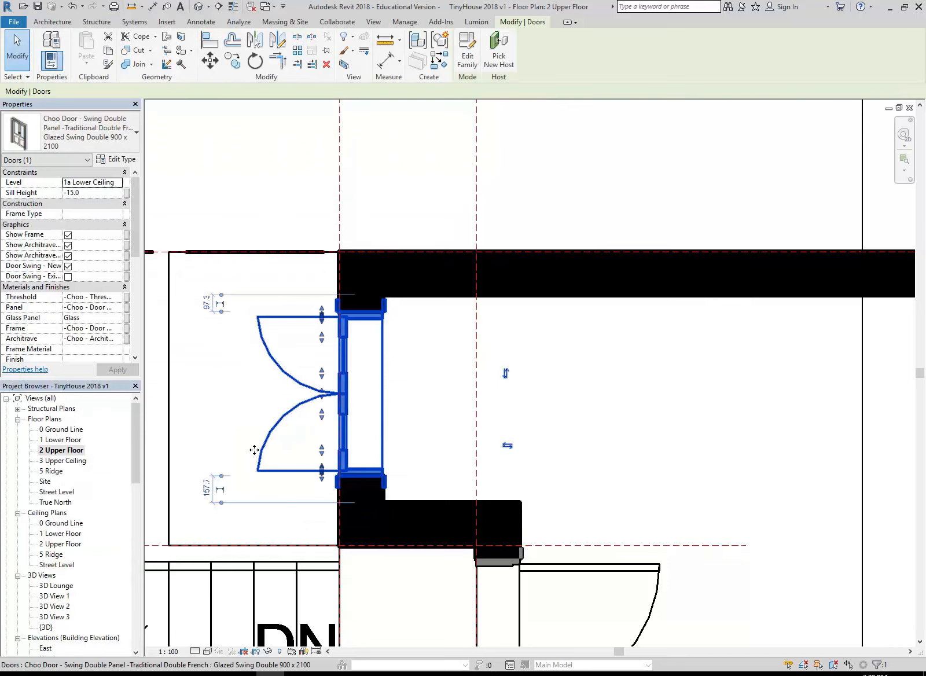
# Nudge the French door along its wall to about 147 mm from the upper wall face and 108 mm from the lower one
pyautogui.scroll(1, 315, 490)
pyautogui.press('Down')
pyautogui.press('Down')
pyautogui.press('Down')
pyautogui.press('Down')
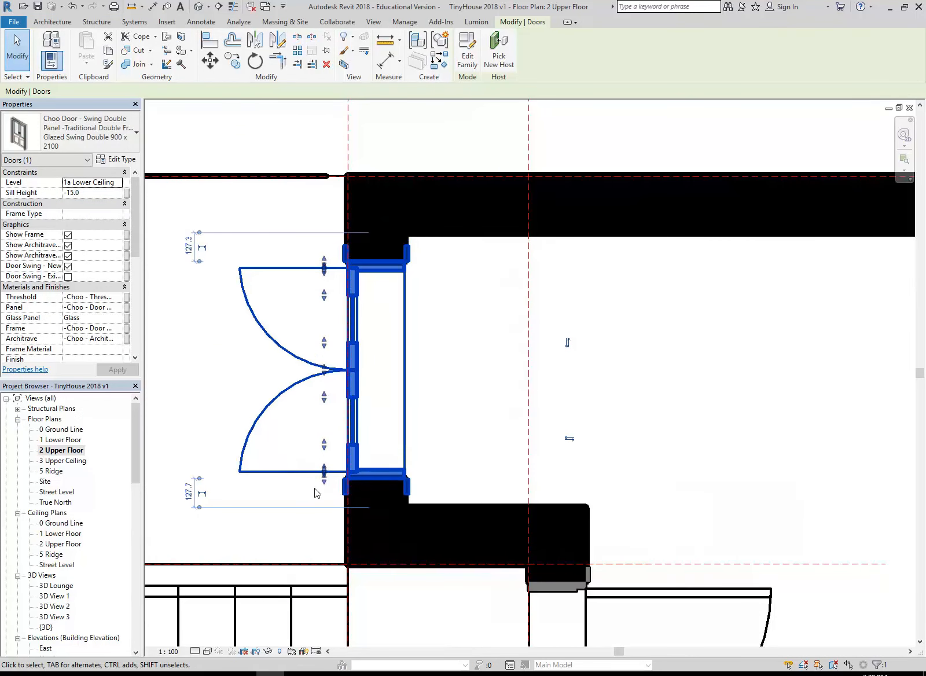
pyautogui.scroll(-1, 225, 425)
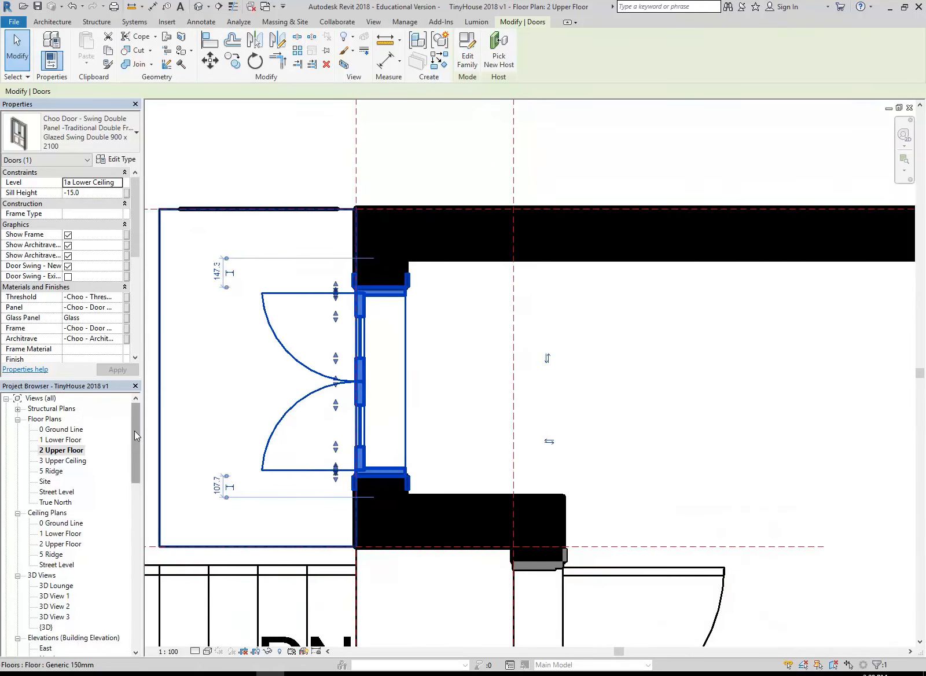
# Return to the {3D} view, deselect the door, and examine the French door, curved roof and entry stair from the side
pyautogui.moveTo(134, 431); pyautogui.dragTo(132, 474)
pyautogui.doubleClick(46, 491)
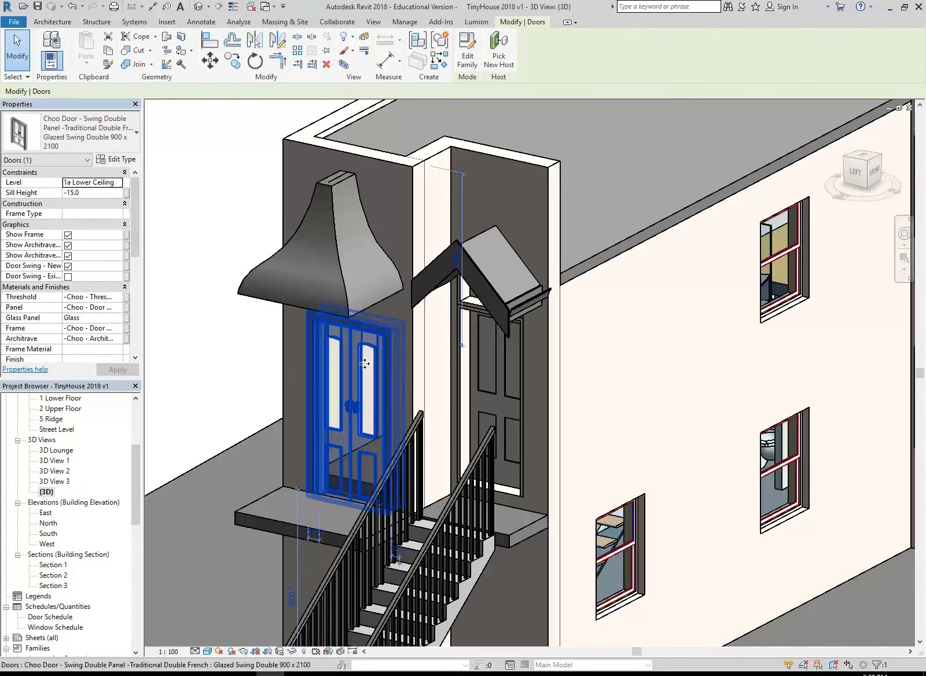
pyautogui.click(201, 334)
pyautogui.keyDown('shift'); pyautogui.moveTo(200, 335); pyautogui.dragTo(217, 337, button='middle'); pyautogui.keyUp('shift')
pyautogui.scroll(-1, 203, 332)
pyautogui.scroll(1, 222, 336)
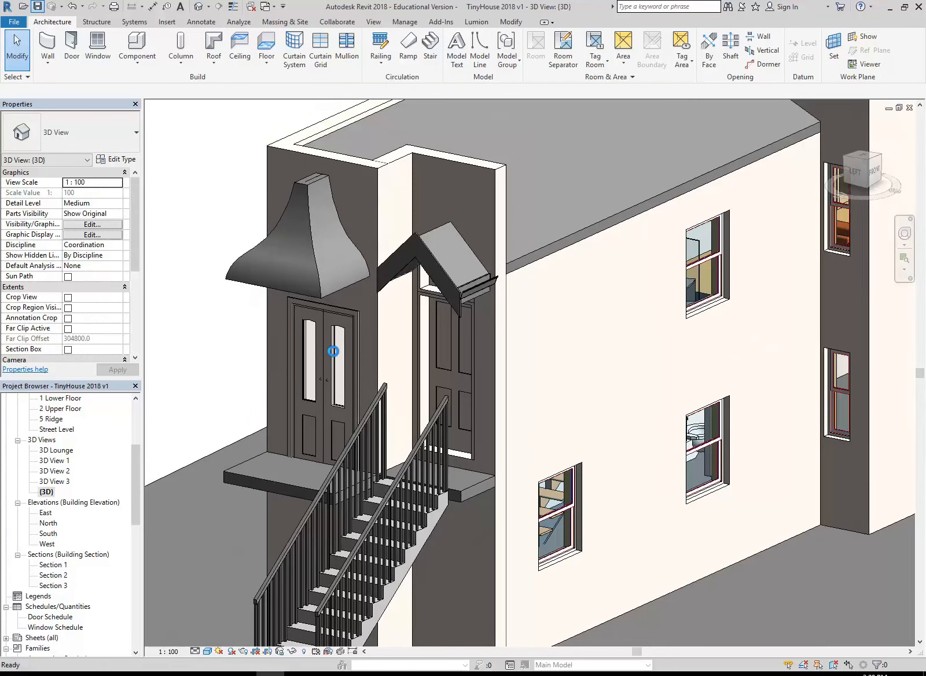
pyautogui.scroll(-1, 601, 308)
pyautogui.keyDown('shift'); pyautogui.moveTo(601, 309); pyautogui.dragTo(526, 330, button='middle'); pyautogui.keyUp('shift')
pyautogui.scroll(-1, 518, 344)
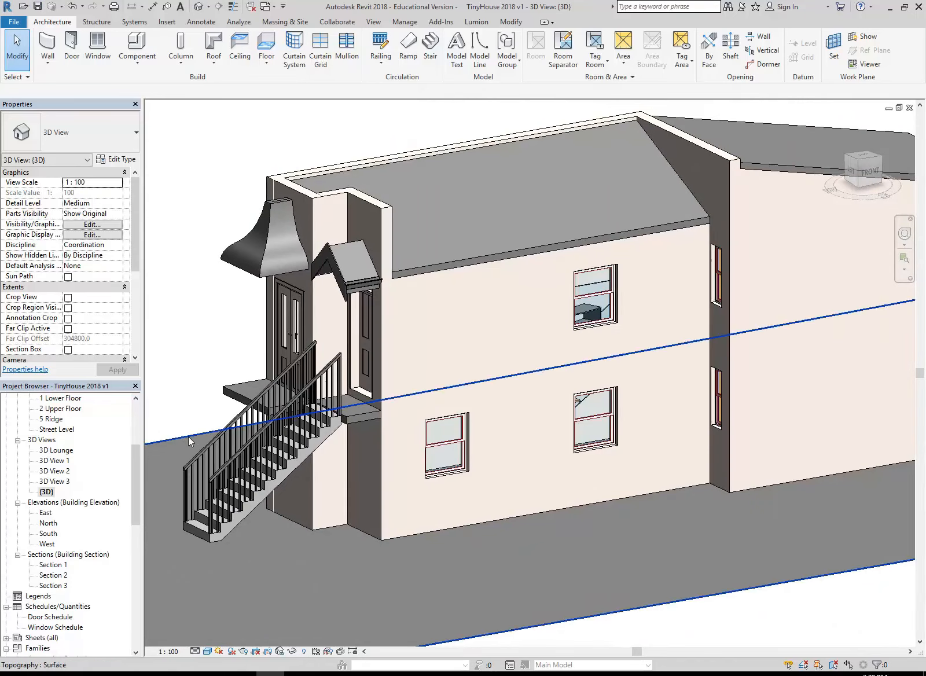
# Open Section 1 and examine the doors, landing and curved roof at the stair end of the house
pyautogui.moveTo(136, 461); pyautogui.dragTo(135, 487)
pyautogui.doubleClick(54, 482)
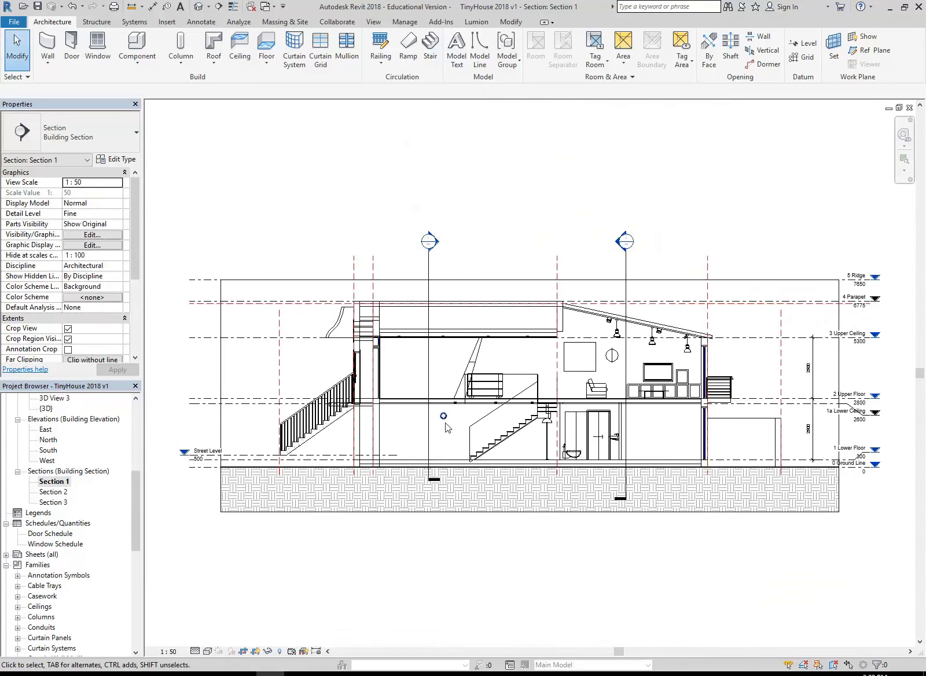
pyautogui.scroll(2, 446, 426)
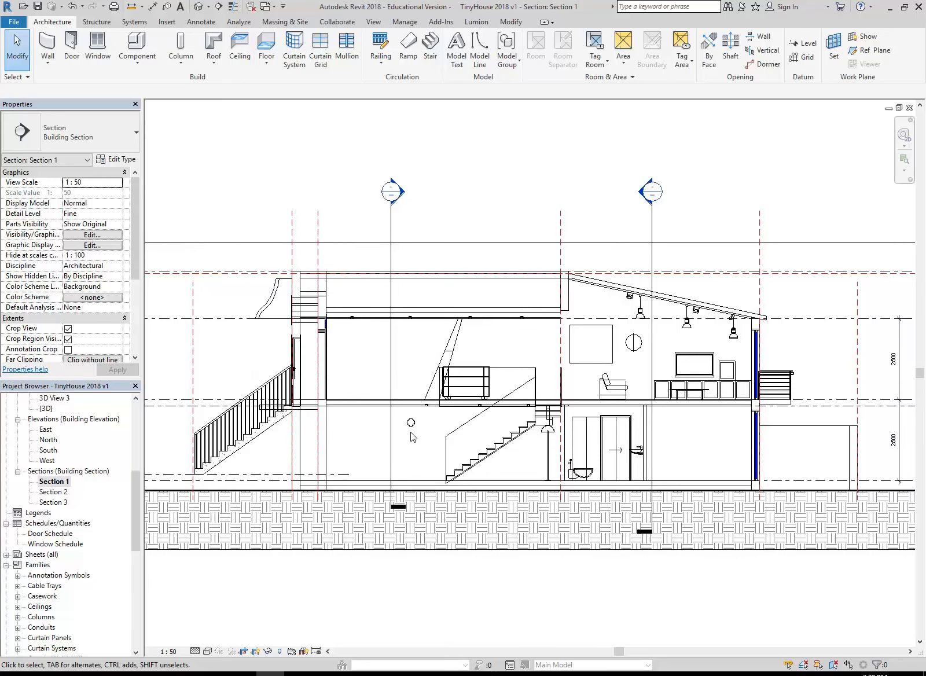
pyautogui.scroll(3, 277, 353)
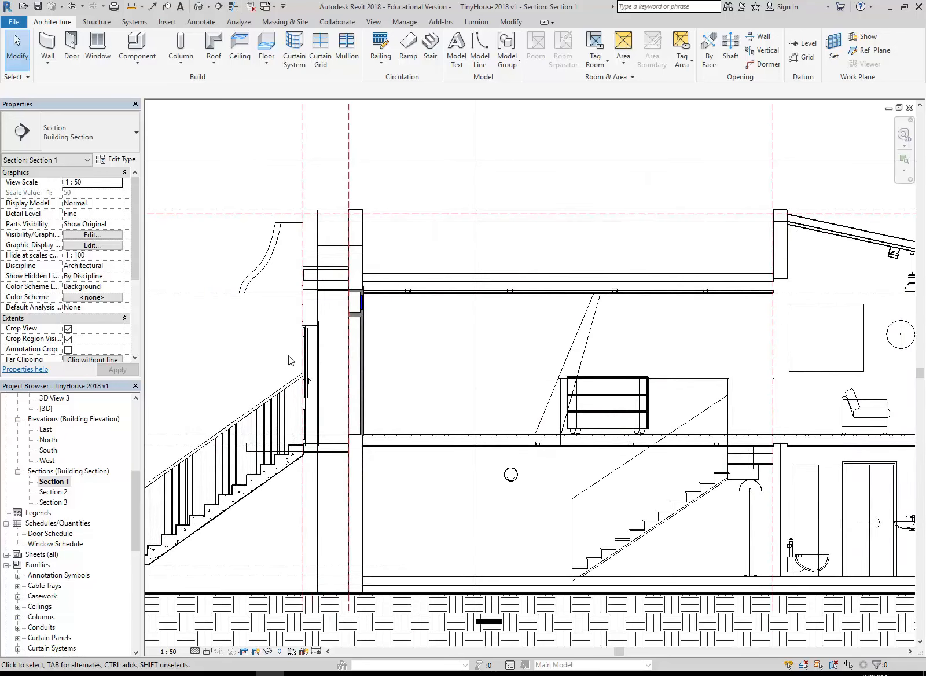
pyautogui.scroll(3, 313, 364)
pyautogui.scroll(-2, 222, 350)
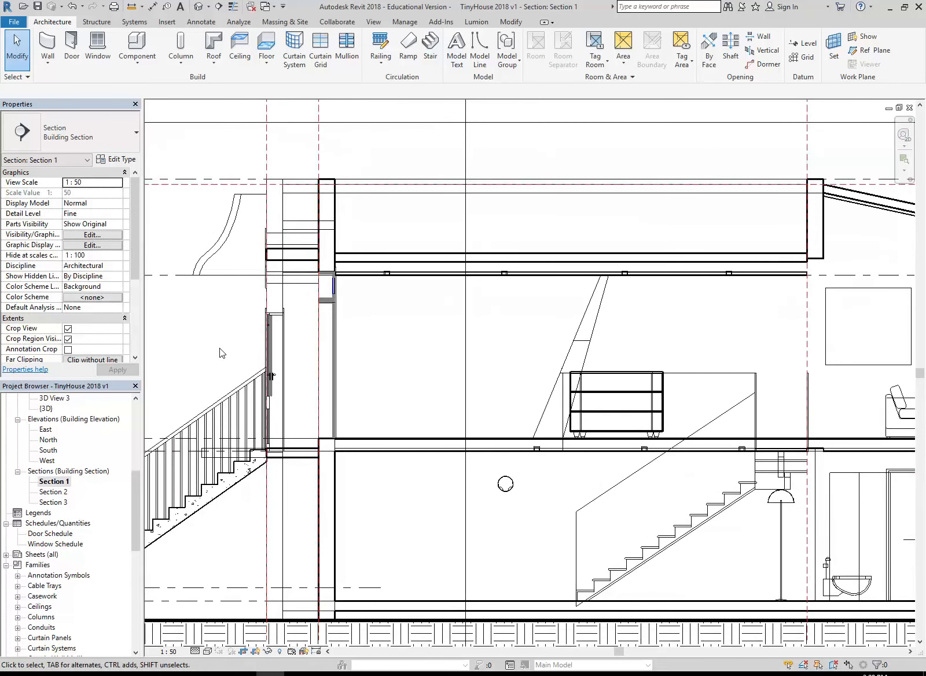
pyautogui.scroll(1, 219, 348)
pyautogui.scroll(-3, 220, 348)
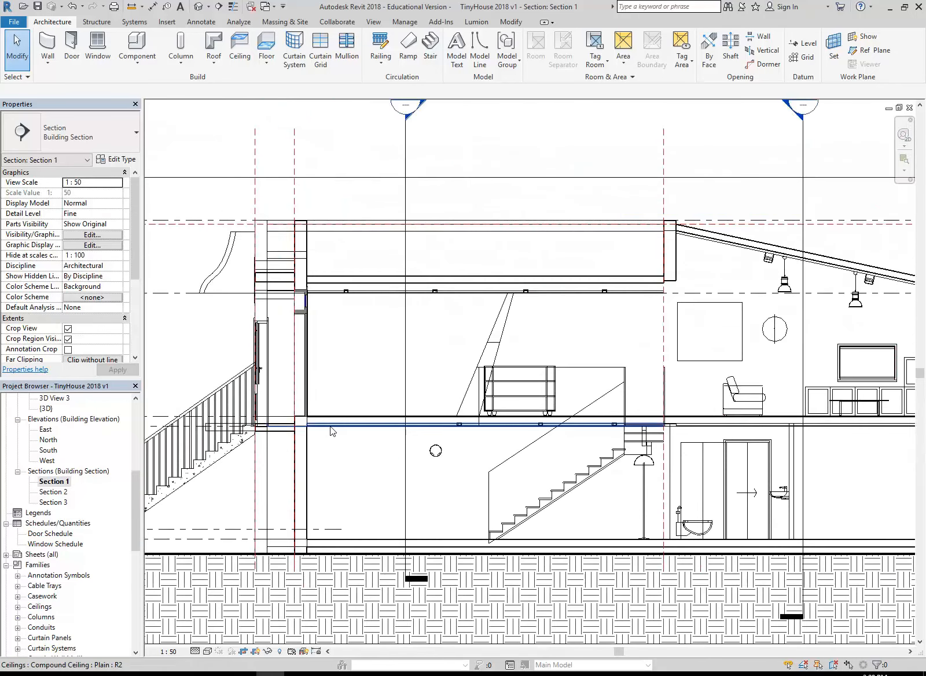
pyautogui.scroll(-2, 340, 353)
pyautogui.moveTo(340, 353)
pyautogui.mouseDown(button='middle')
pyautogui.moveTo(334, 388)
pyautogui.moveTo(341, 382)
pyautogui.moveTo(331, 349)
pyautogui.mouseUp(button='middle')
pyautogui.scroll(1, 331, 348)
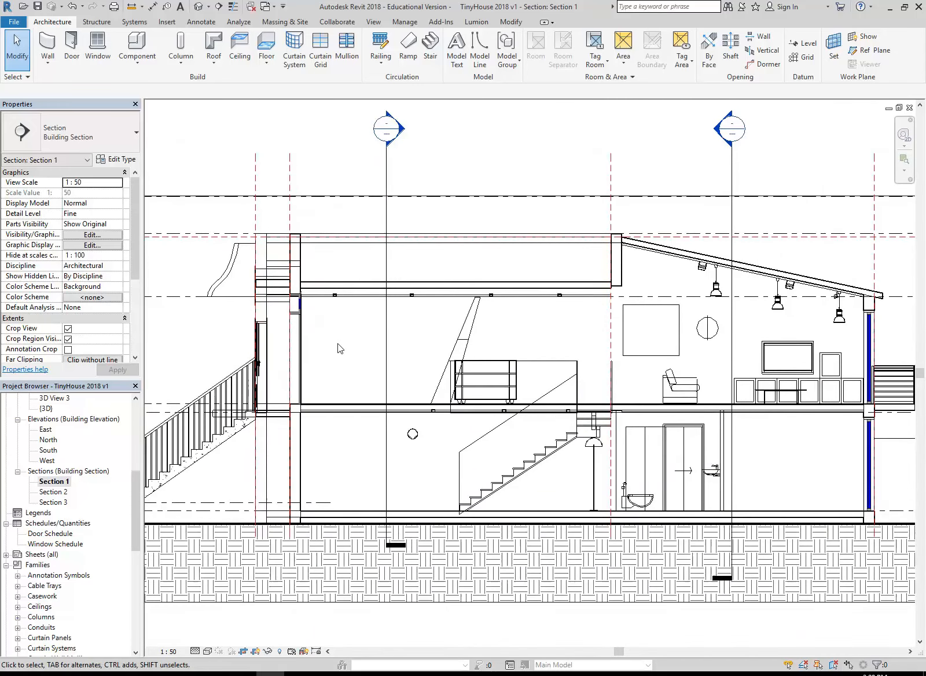
pyautogui.moveTo(197, 342); pyautogui.dragTo(213, 346, button='middle')
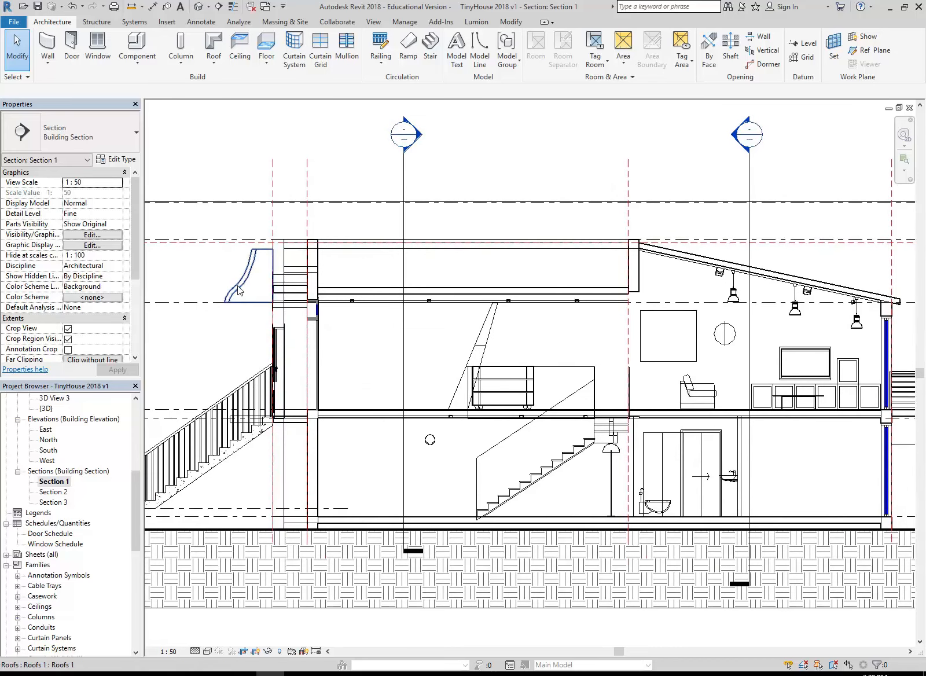
# Set the visual style of Section 1 to Hidden Line
pyautogui.click(207, 652)
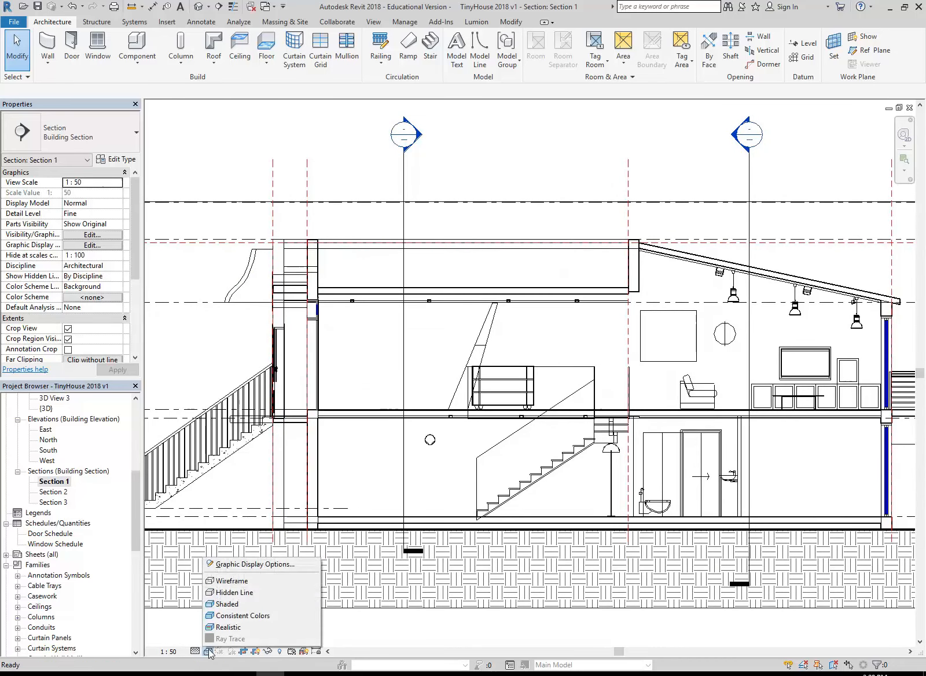
pyautogui.click(232, 593)
pyautogui.moveTo(314, 386); pyautogui.dragTo(393, 385, button='middle')
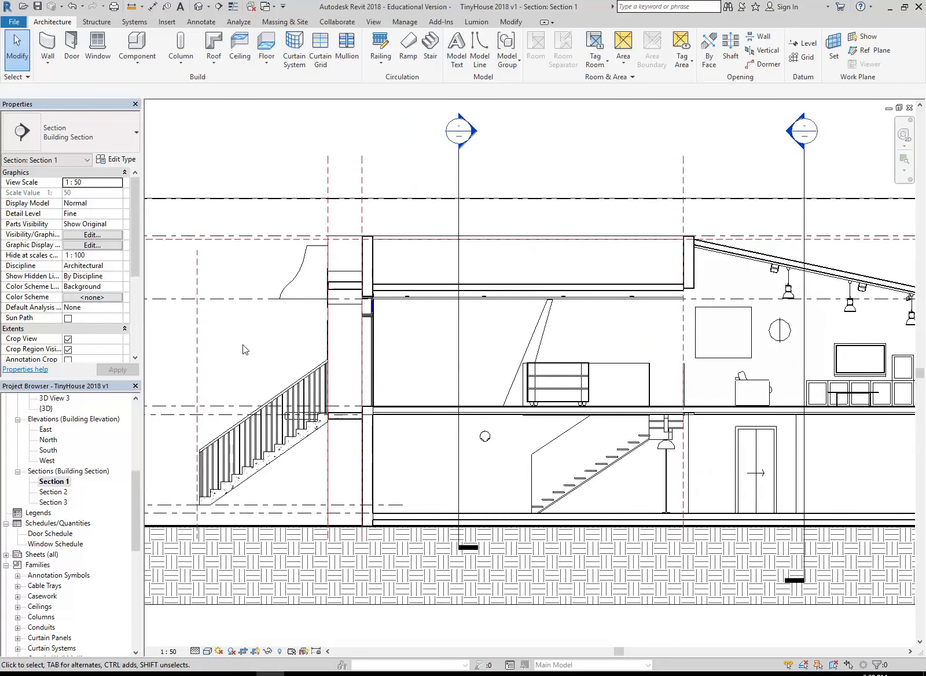
pyautogui.moveTo(290, 349)
pyautogui.mouseDown(button='middle')
pyautogui.moveTo(253, 339)
pyautogui.moveTo(241, 350)
pyautogui.mouseUp(button='middle')
# Examine the entry door, fan light, landing slab and floor levels in the hidden-line Section 1
pyautogui.moveTo(357, 351); pyautogui.dragTo(295, 330, button='middle')
pyautogui.scroll(3, 286, 406)
pyautogui.moveTo(272, 407); pyautogui.dragTo(332, 399, button='middle')
pyautogui.scroll(2, 334, 395)
pyautogui.scroll(-1, 584, 403)
pyautogui.moveTo(584, 403); pyautogui.dragTo(334, 400, button='middle')
pyautogui.moveTo(551, 377); pyautogui.dragTo(730, 347, button='middle')
pyautogui.scroll(-1, 729, 347)
pyautogui.moveTo(377, 318); pyautogui.dragTo(431, 335, button='middle')
pyautogui.scroll(1, 431, 334)
pyautogui.moveTo(426, 277); pyautogui.dragTo(422, 368, button='middle')
pyautogui.scroll(1, 422, 368)
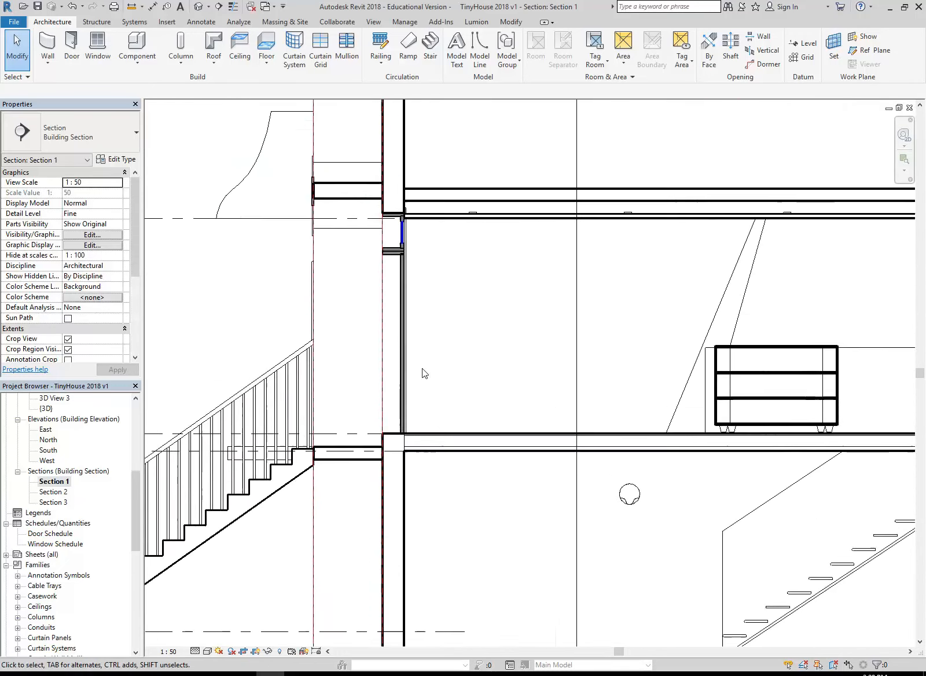
pyautogui.scroll(4, 395, 262)
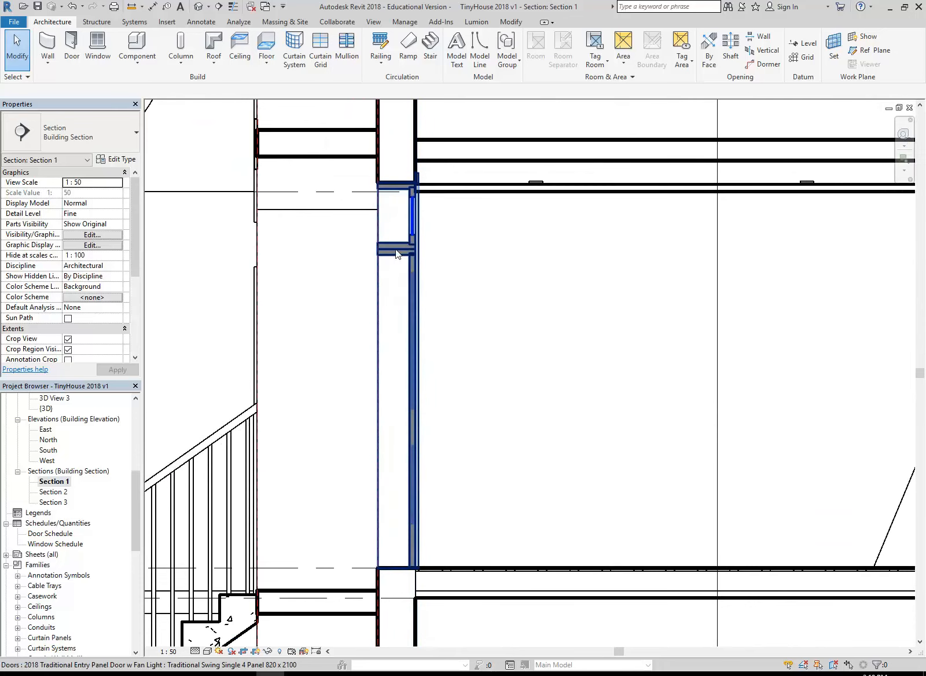
pyautogui.scroll(-1, 395, 249)
pyautogui.moveTo(394, 249); pyautogui.dragTo(404, 323, button='middle')
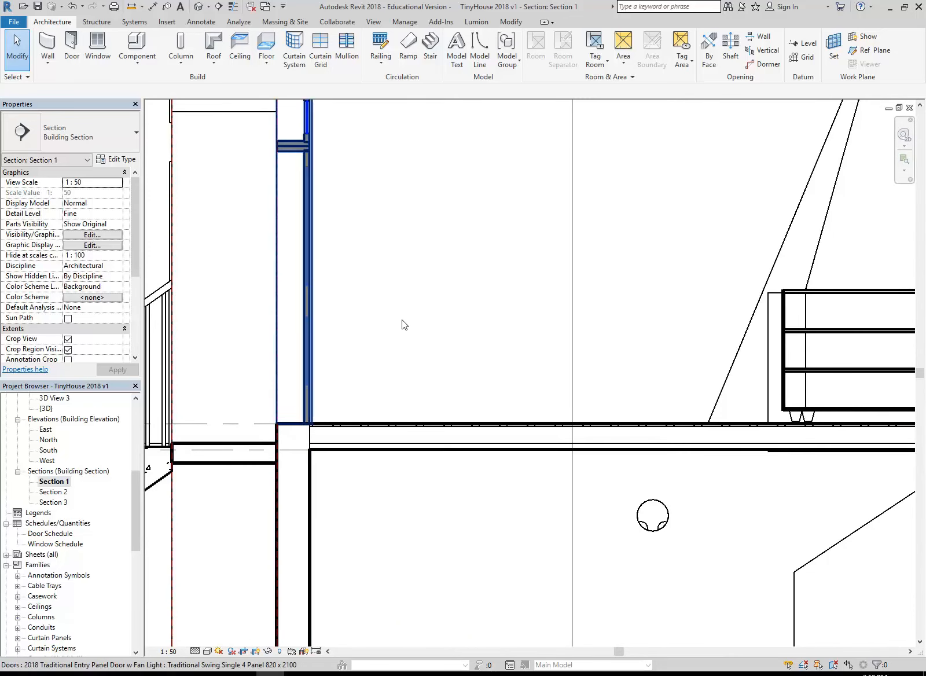
pyautogui.scroll(-1, 307, 400)
pyautogui.moveTo(319, 404); pyautogui.dragTo(460, 383, button='middle')
pyautogui.scroll(-1, 263, 288)
pyautogui.moveTo(263, 288)
pyautogui.mouseDown(button='middle')
pyautogui.moveTo(376, 329)
pyautogui.moveTo(338, 286)
pyautogui.moveTo(325, 304)
pyautogui.mouseUp(button='middle')
pyautogui.scroll(-1, 316, 283)
# View the whole exterior stair and roof profile in Section 1, and return to the {3D} view
pyautogui.moveTo(134, 502); pyautogui.dragTo(137, 467)
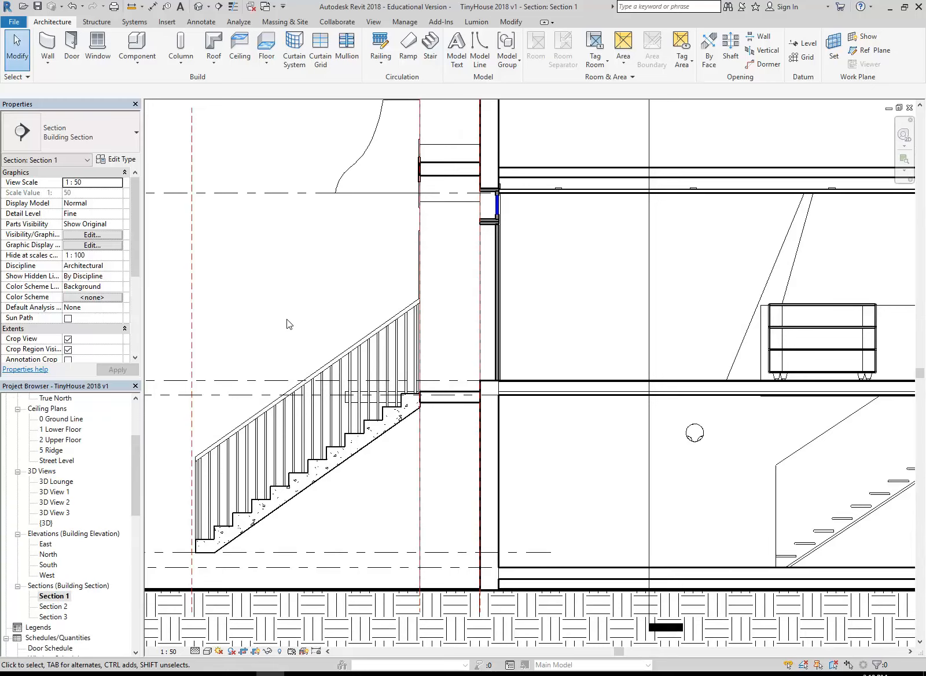
pyautogui.scroll(-2, 287, 319)
pyautogui.moveTo(287, 318); pyautogui.dragTo(299, 330, button='middle')
pyautogui.moveTo(319, 259); pyautogui.dragTo(329, 283, button='middle')
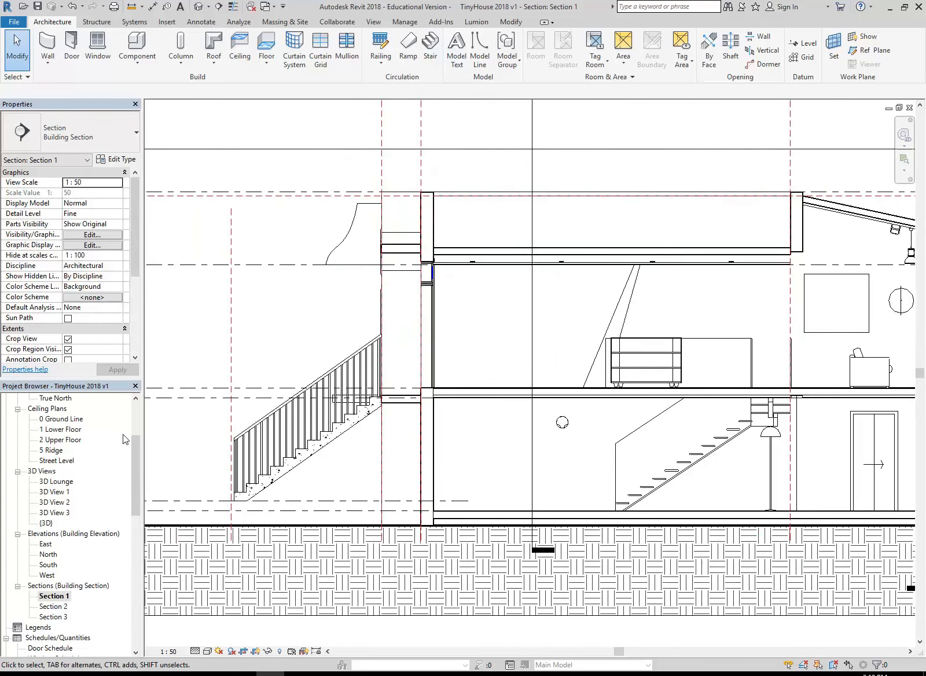
pyautogui.doubleClick(45, 522)
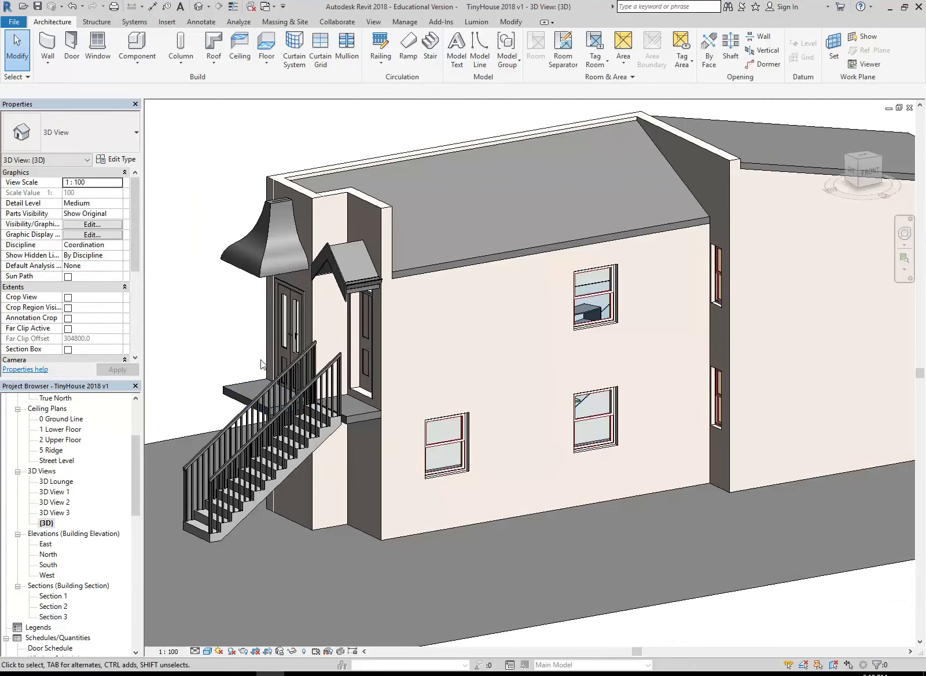
# Examine the curved roof, entry doors and stair in the {3D} view, and return to Section 1
pyautogui.keyDown('shift'); pyautogui.moveTo(216, 338); pyautogui.dragTo(282, 344, button='middle'); pyautogui.keyUp('shift')
pyautogui.scroll(2, 290, 324)
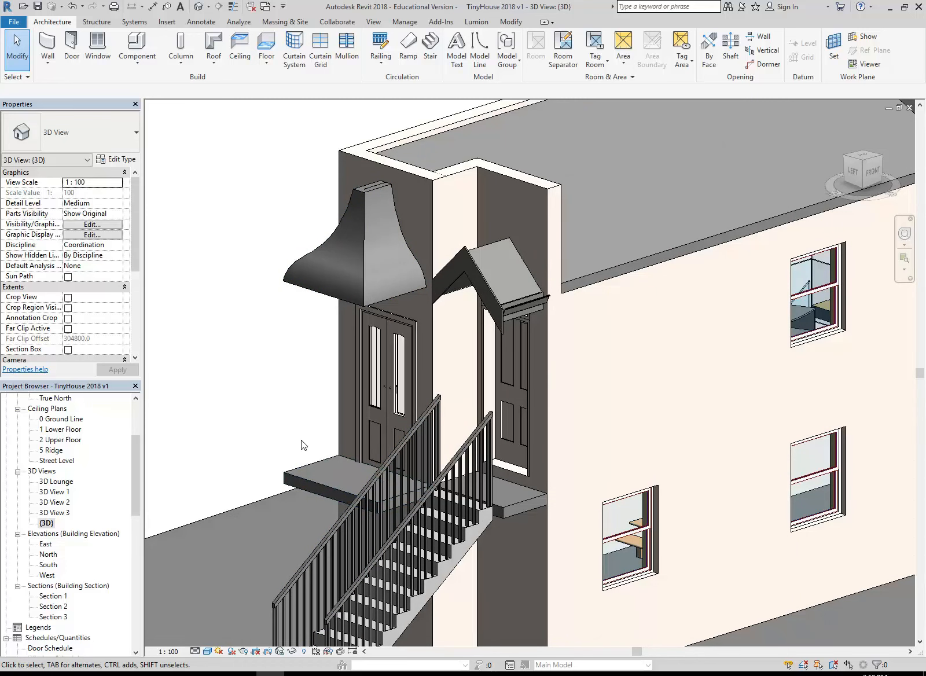
pyautogui.scroll(-1, 291, 396)
pyautogui.keyDown('shift'); pyautogui.moveTo(497, 386); pyautogui.dragTo(376, 424, button='middle'); pyautogui.keyUp('shift')
pyautogui.doubleClick(60, 596)
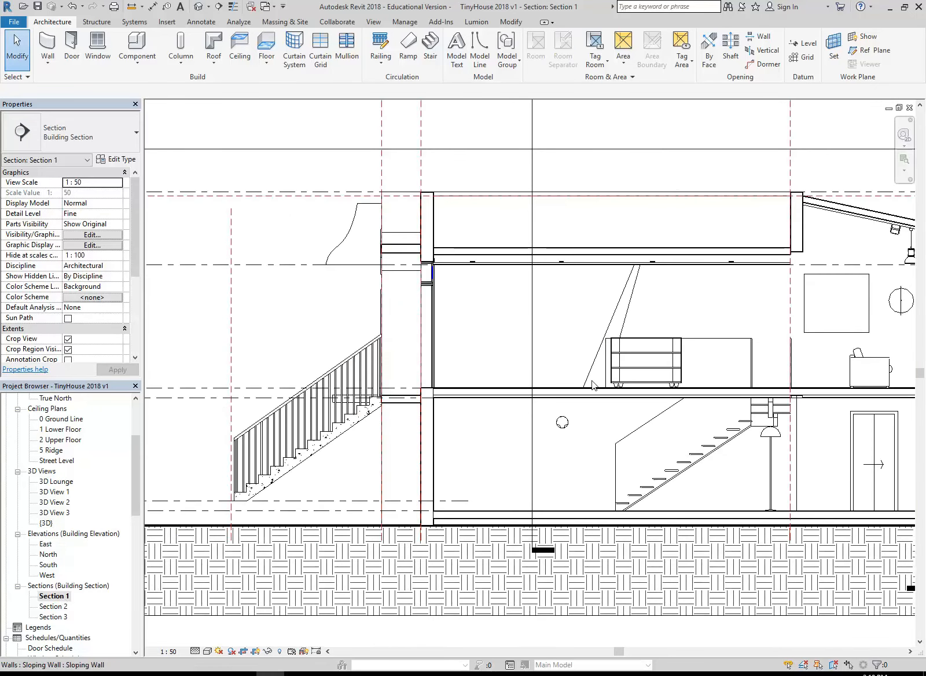
# Examine the Plain compound ceiling over the lower floor and the sloped in-place ceiling under the roof in Section 1
pyautogui.scroll(-3, 327, 386)
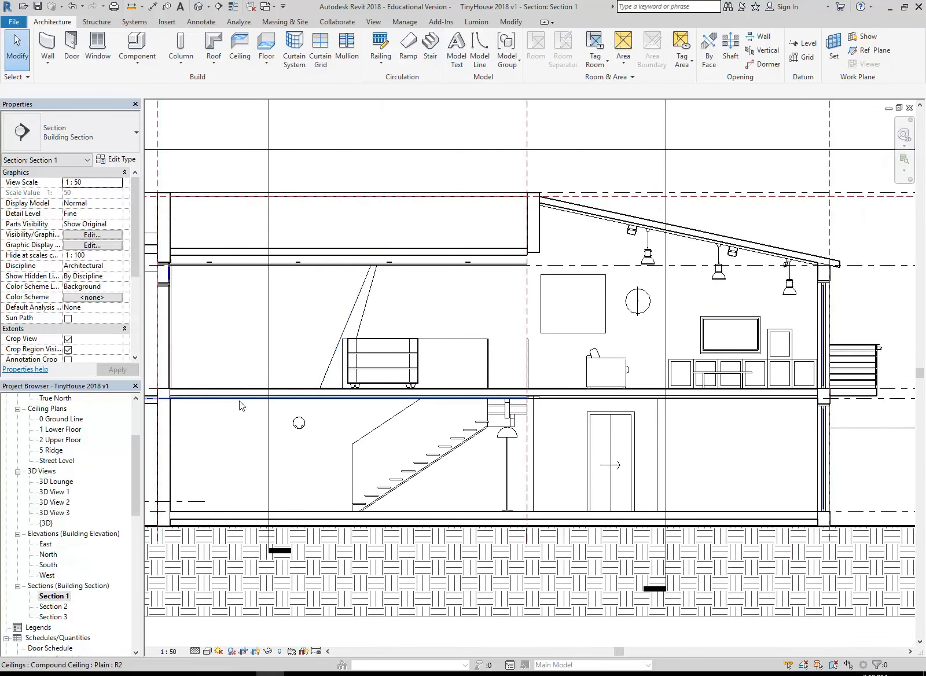
pyautogui.click(242, 406)
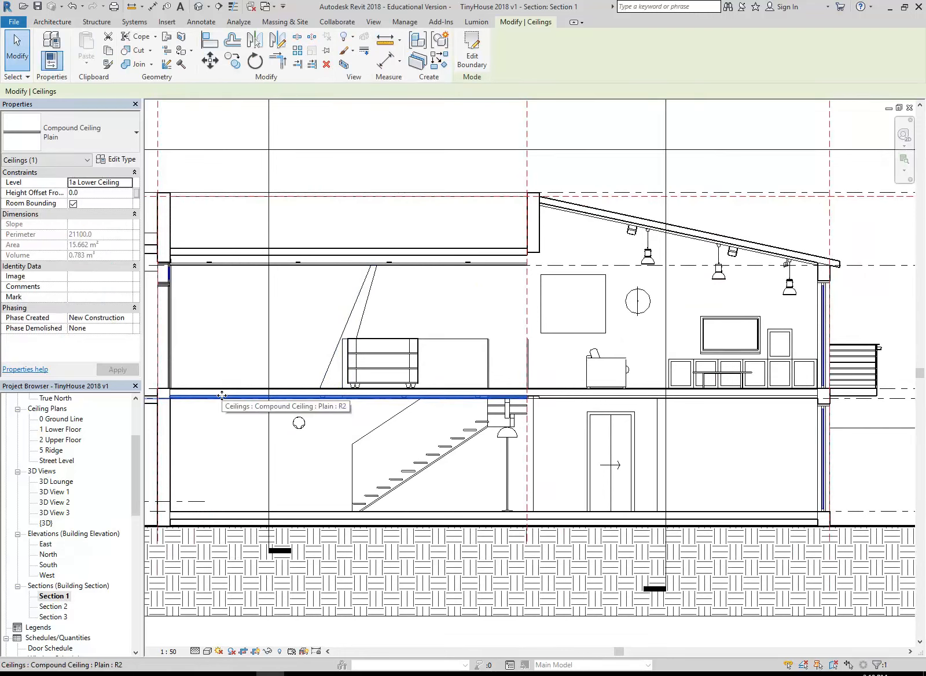
pyautogui.click(232, 459)
pyautogui.moveTo(654, 410); pyautogui.dragTo(382, 438, button='middle')
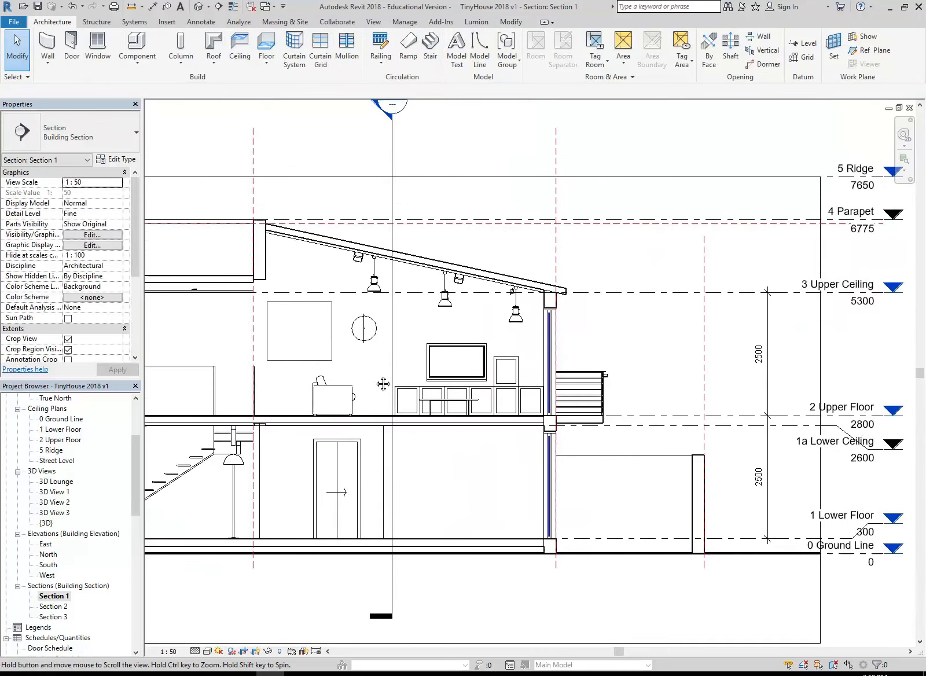
pyautogui.scroll(5, 272, 215)
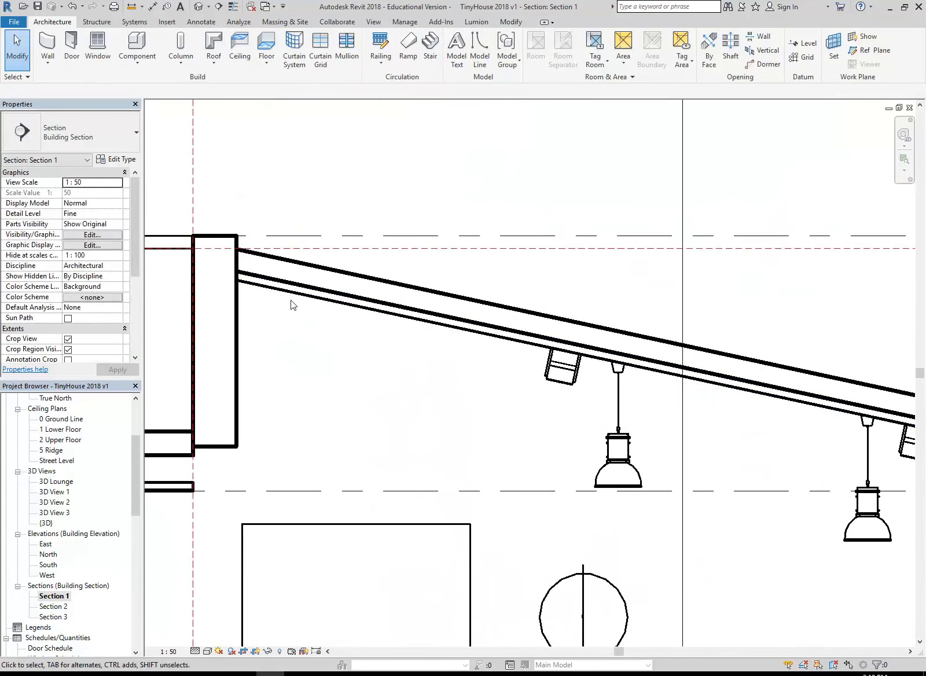
pyautogui.click(296, 298)
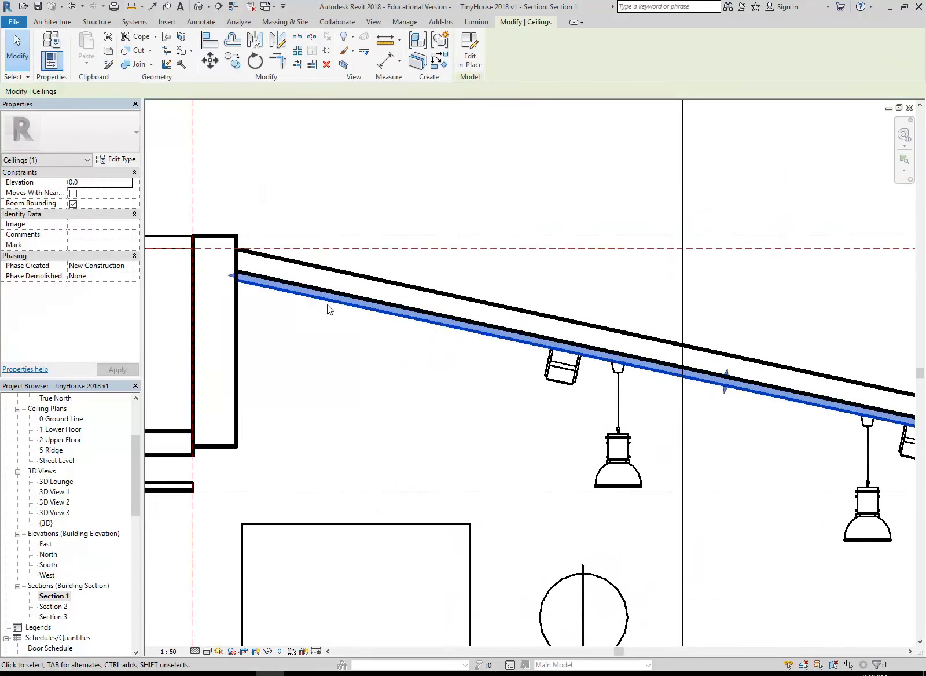
pyautogui.click(353, 372)
# Switch to File Explorer, find Revit Tiny House 11 Ceilings and Lights in CAD 2's TinyHouseVideos folder, and return to Revit
pyautogui.click(46, 675)
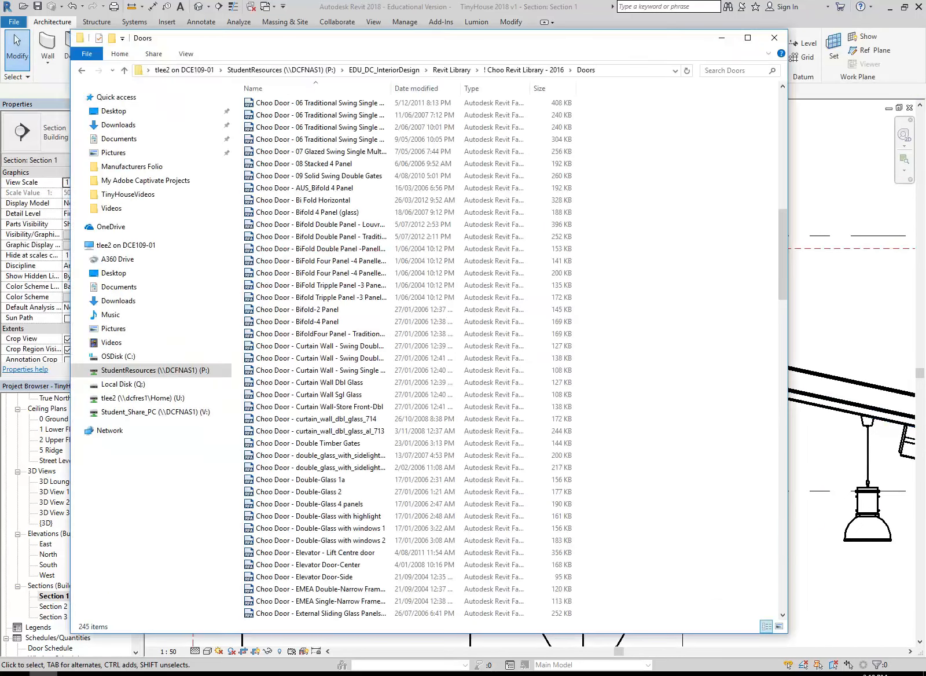
pyautogui.click(375, 70)
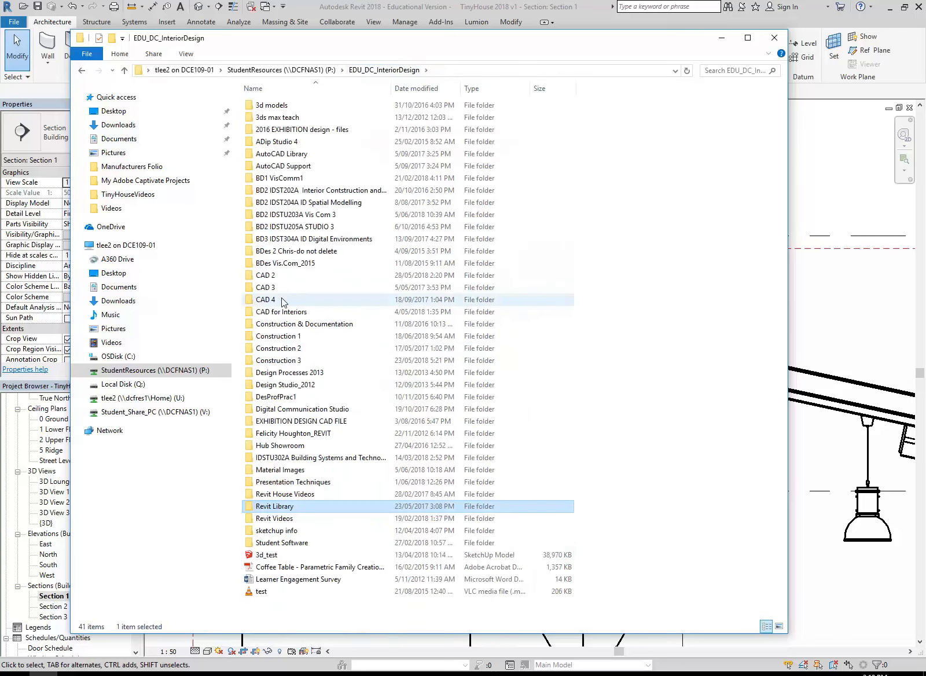
pyautogui.doubleClick(279, 274)
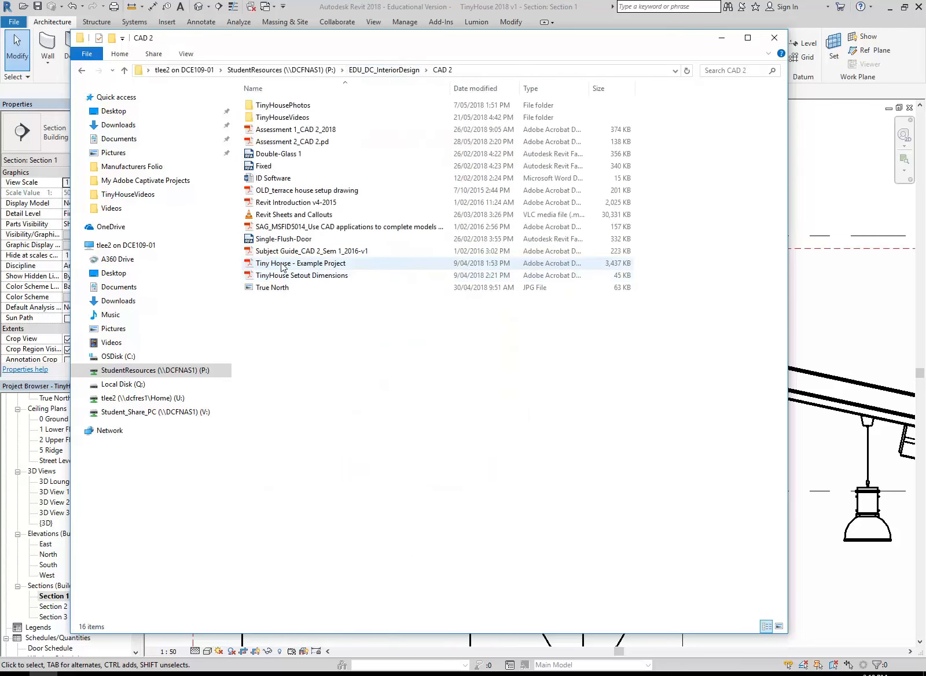
pyautogui.doubleClick(289, 117)
pyautogui.click(298, 227)
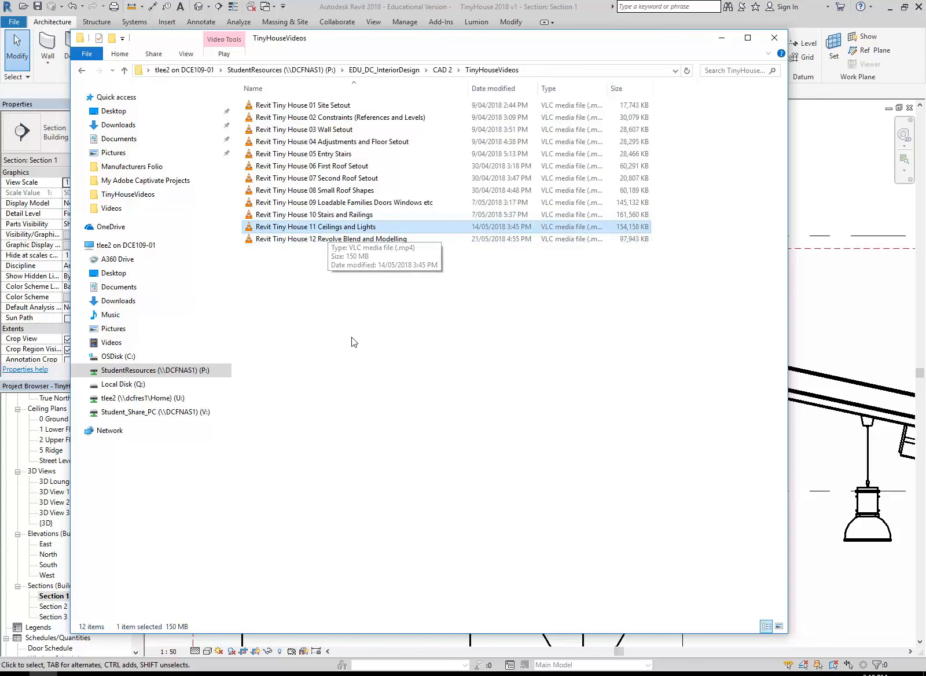
pyautogui.click(357, 337)
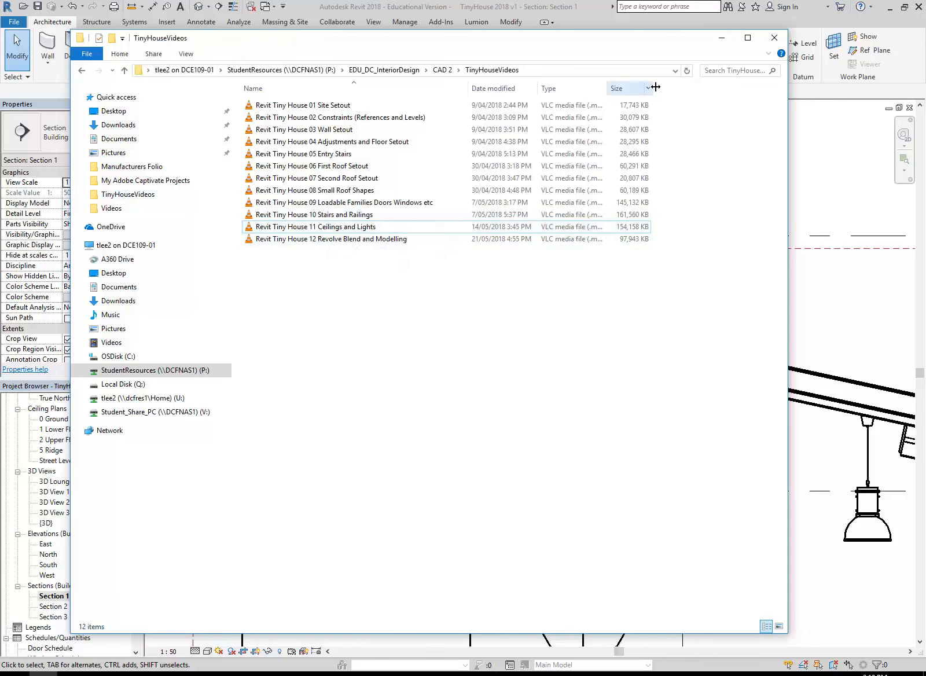
pyautogui.click(721, 41)
# Delete the sloped in-place ceiling beneath the pitched roof in Section 1
pyautogui.scroll(-5, 527, 261)
pyautogui.click(423, 287)
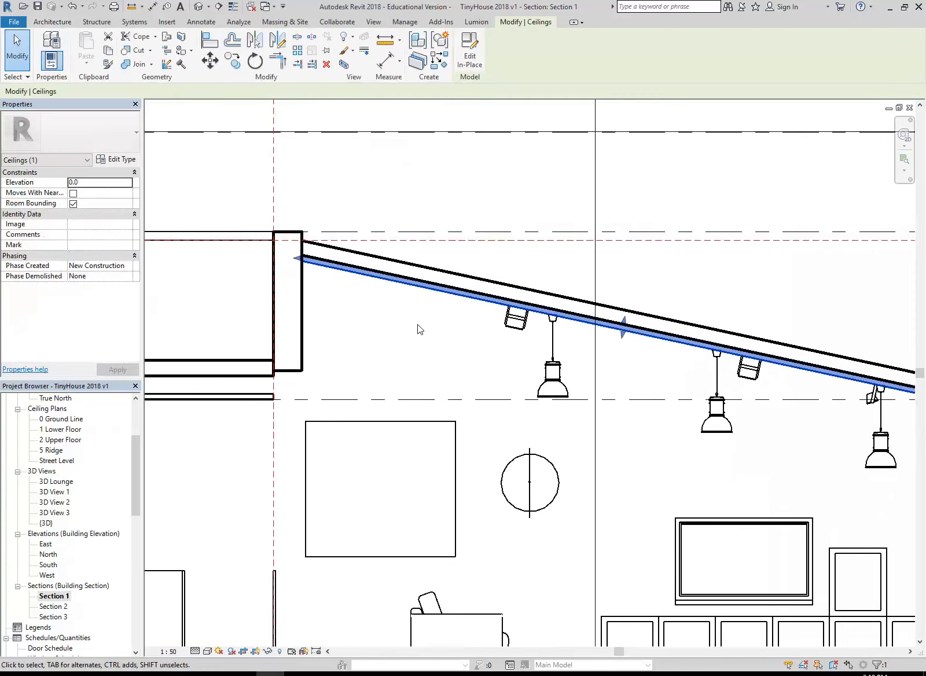
pyautogui.scroll(-2, 409, 354)
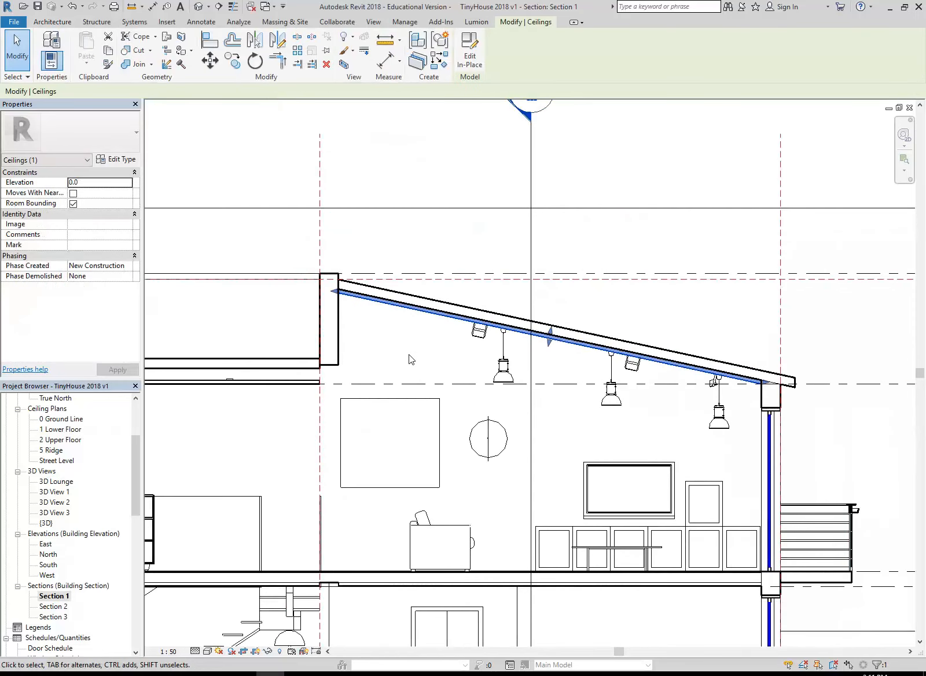
pyautogui.press('Delete')
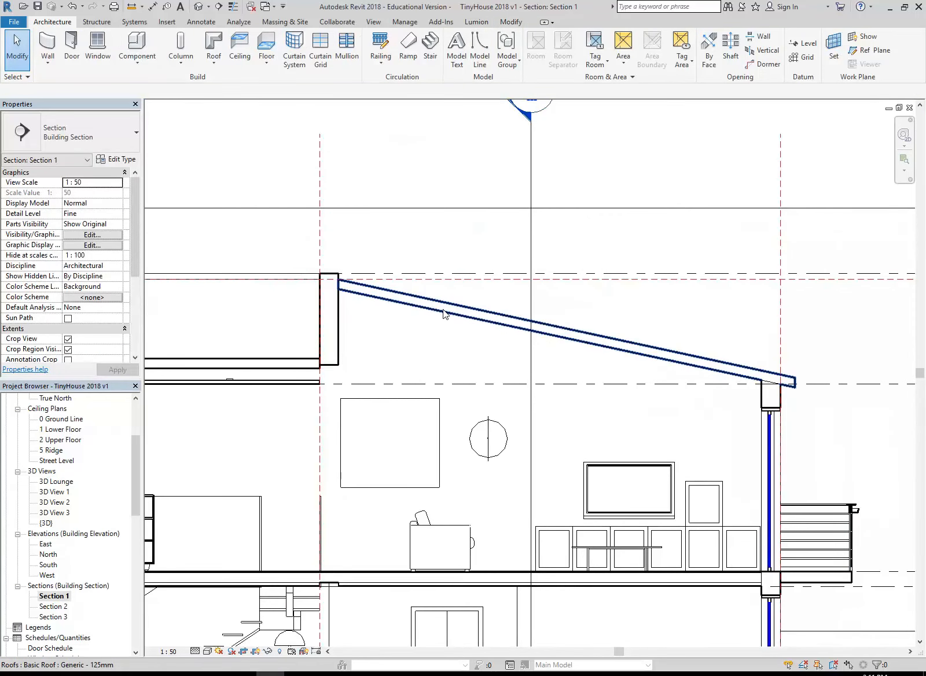
# Delete the Plain compound ceiling above the lower-floor room containing the internal stair
pyautogui.moveTo(376, 395); pyautogui.dragTo(608, 324, button='middle')
pyautogui.scroll(-1, 323, 359)
pyautogui.scroll(-1, 323, 363)
pyautogui.moveTo(324, 364); pyautogui.dragTo(483, 357, button='middle')
pyautogui.moveTo(538, 387); pyautogui.dragTo(517, 372, button='middle')
pyautogui.scroll(3, 302, 460)
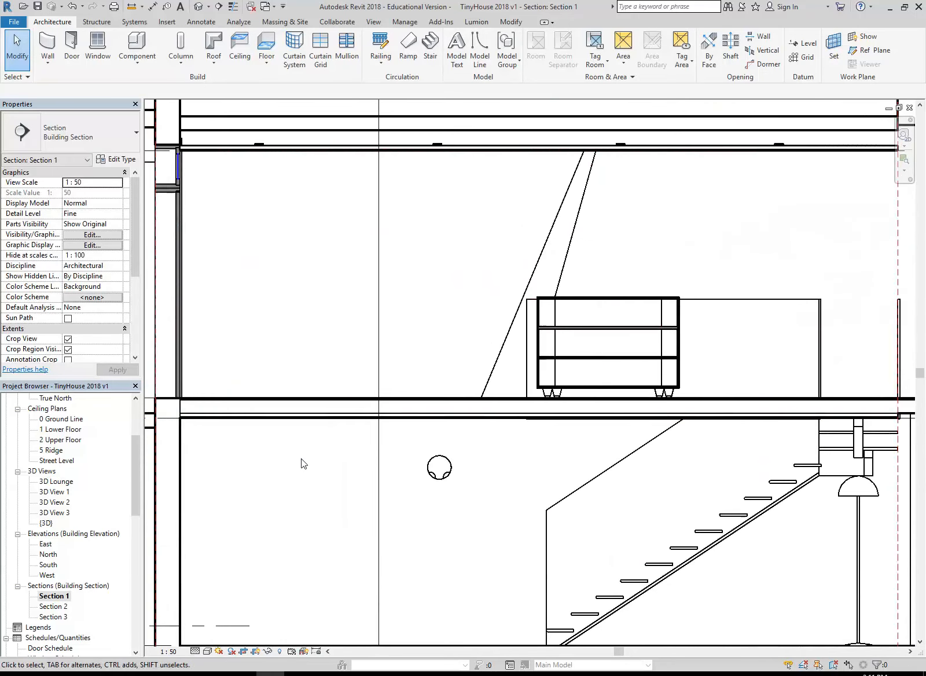
pyautogui.click(291, 417)
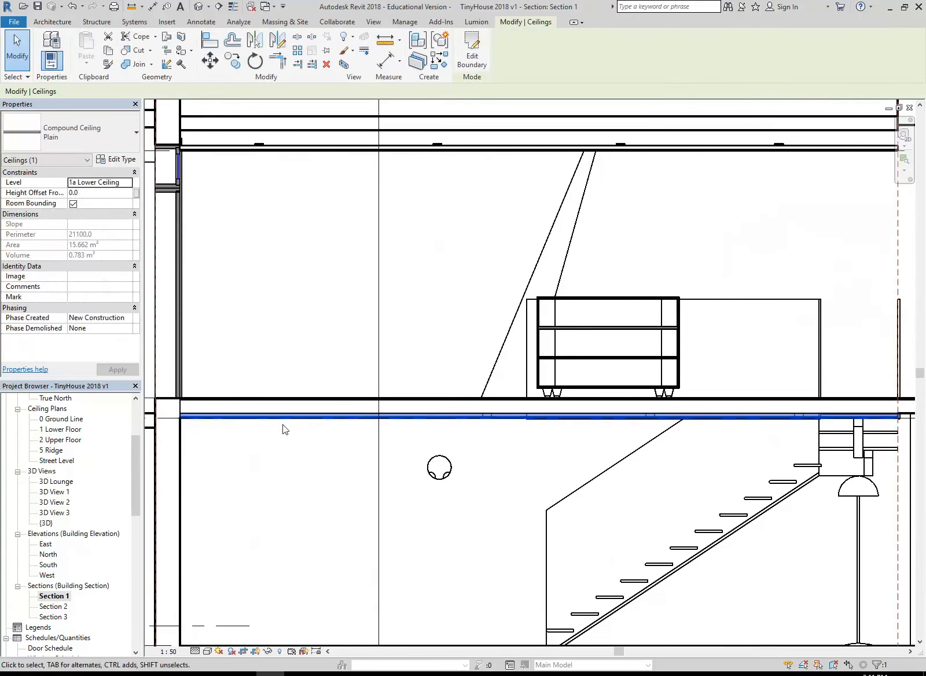
pyautogui.scroll(-3, 280, 416)
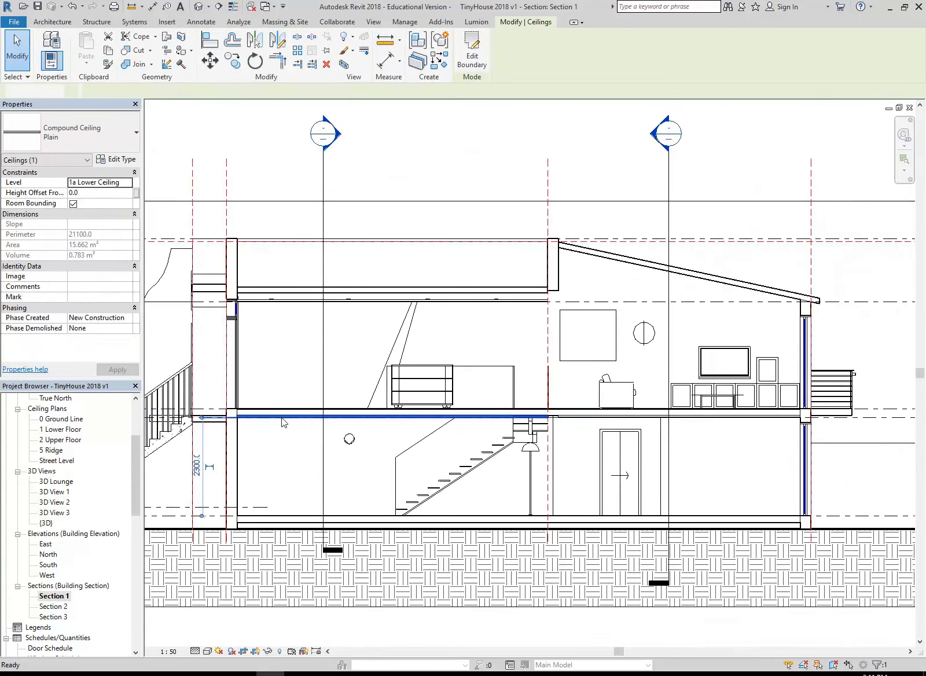
pyautogui.press('Escape')
# Delete the other Plain compound ceiling, above the lower-floor room with the cavity sliding door
pyautogui.scroll(5, 566, 420)
pyautogui.click(559, 415)
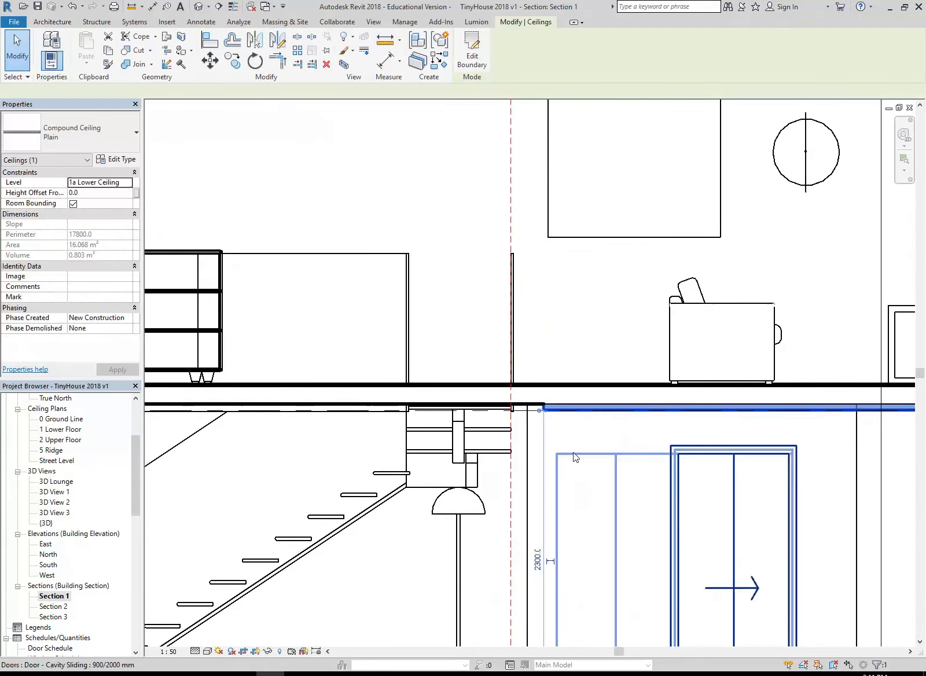
pyautogui.press('Escape')
pyautogui.scroll(-3, 564, 469)
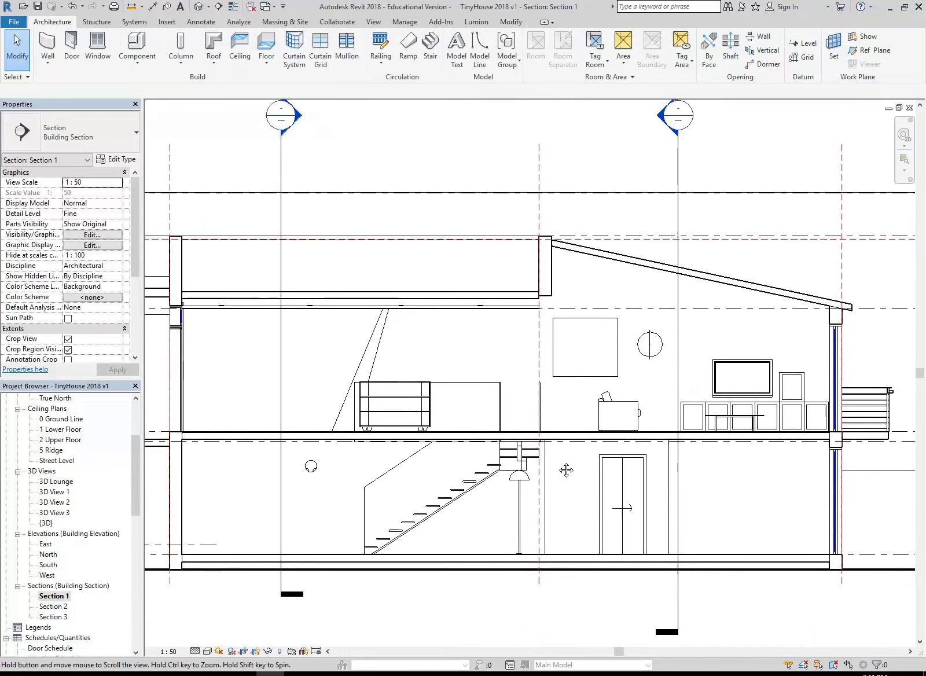
# Examine the 1a Lower Ceiling level against the Floorboards floor of the upper storey in Section 1
pyautogui.scroll(2, 537, 463)
pyautogui.moveTo(428, 491); pyautogui.dragTo(564, 481, button='middle')
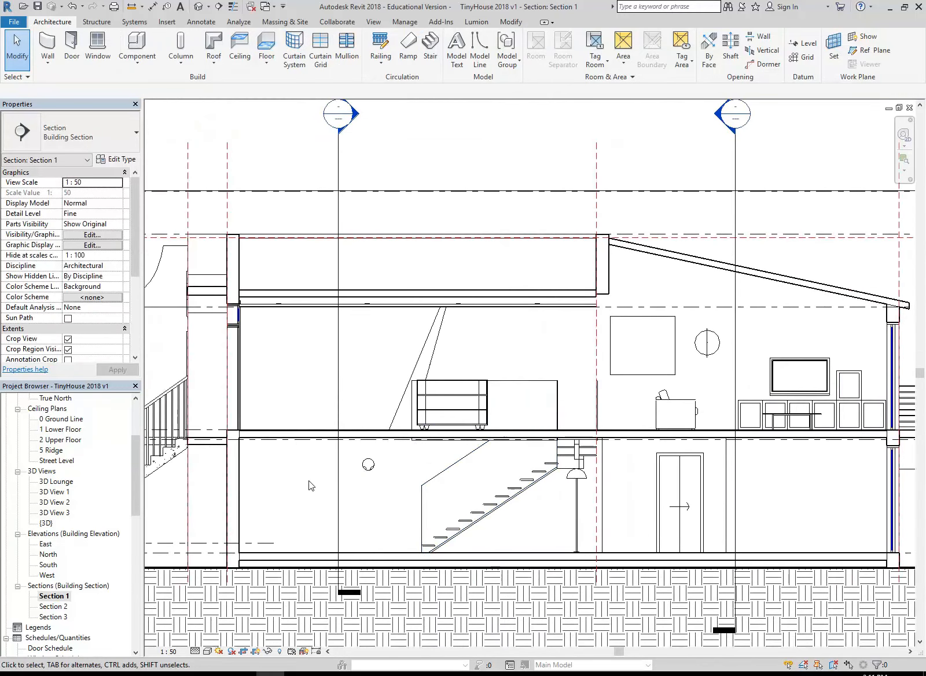
pyautogui.scroll(-2, 293, 476)
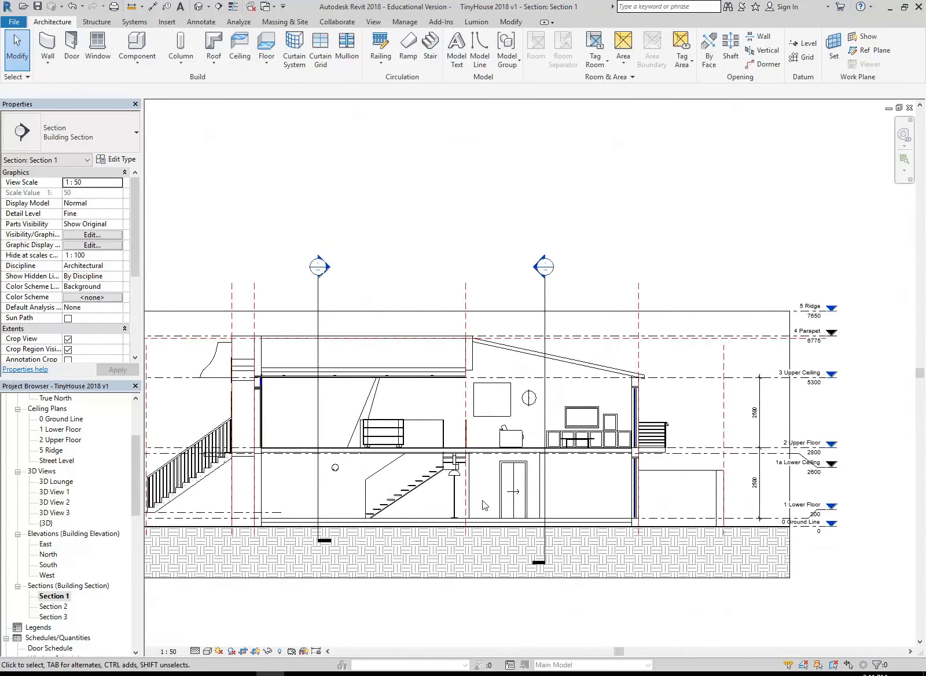
pyautogui.scroll(6, 255, 496)
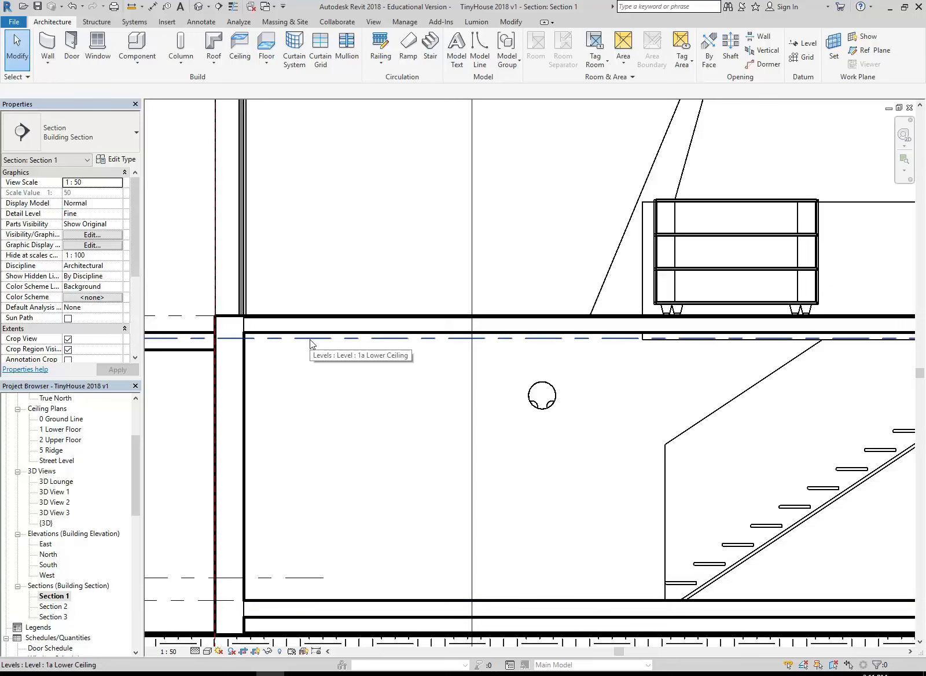
pyautogui.click(321, 328)
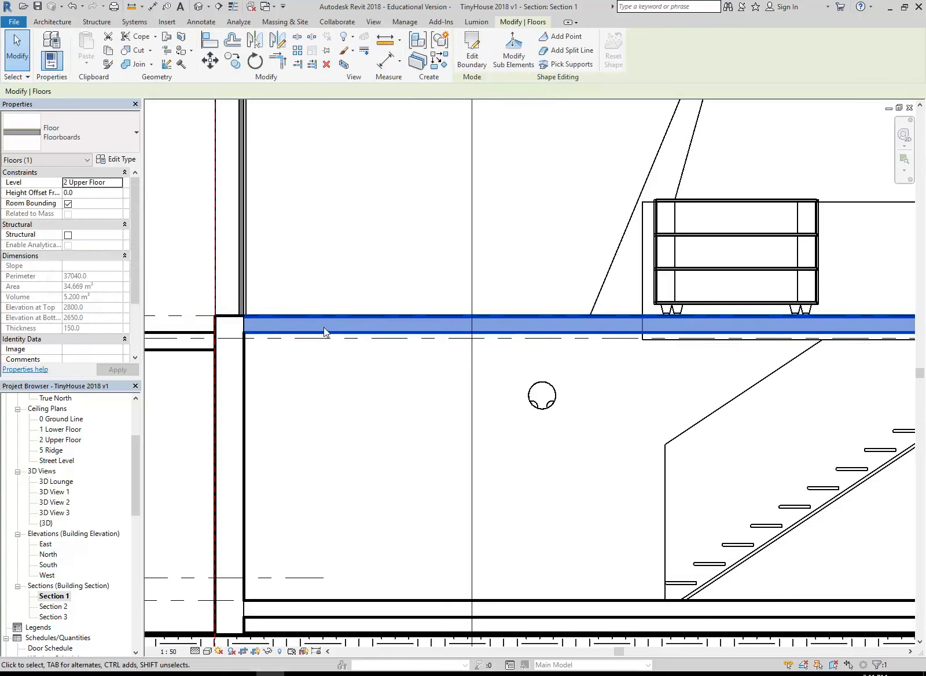
pyautogui.click(306, 279)
# Measure the vertical distance from the top of the lower floor to the 1a Lower Ceiling level
pyautogui.moveTo(300, 364); pyautogui.dragTo(315, 337, button='middle')
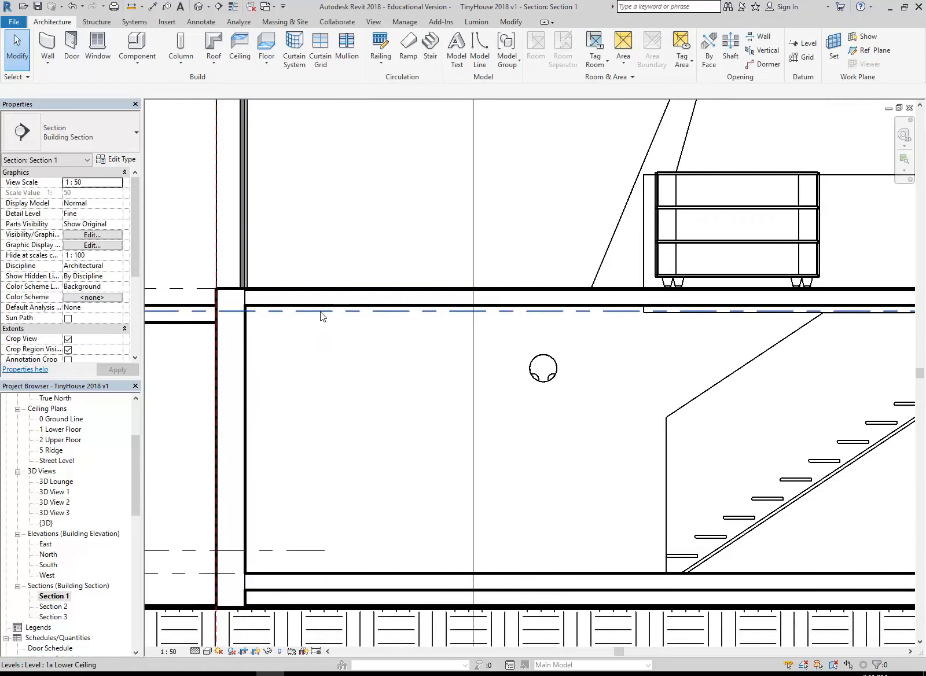
pyautogui.click(133, 10)
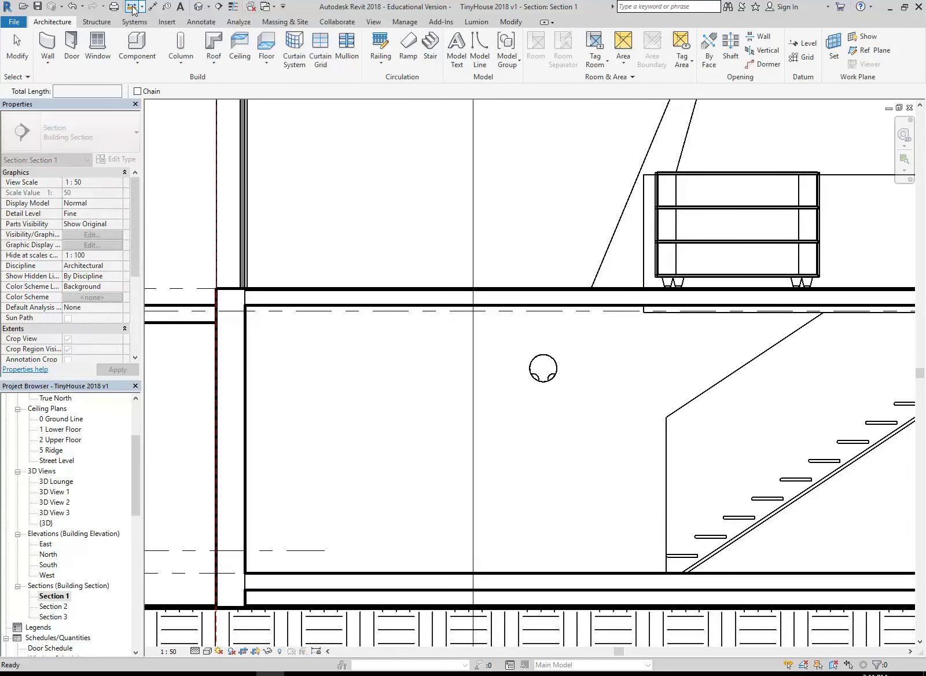
pyautogui.click(390, 573)
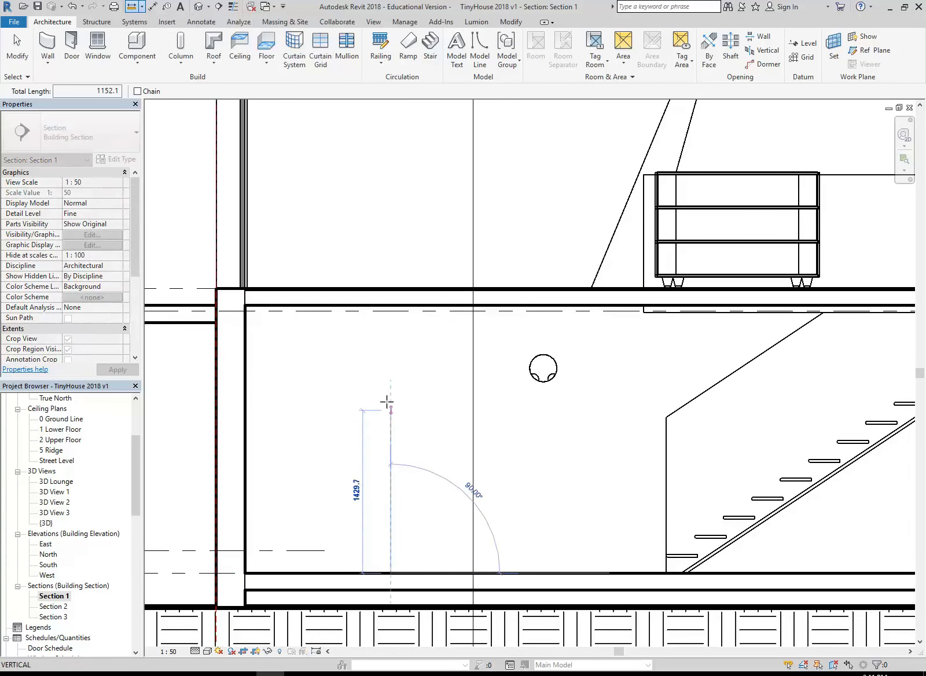
pyautogui.click(390, 311)
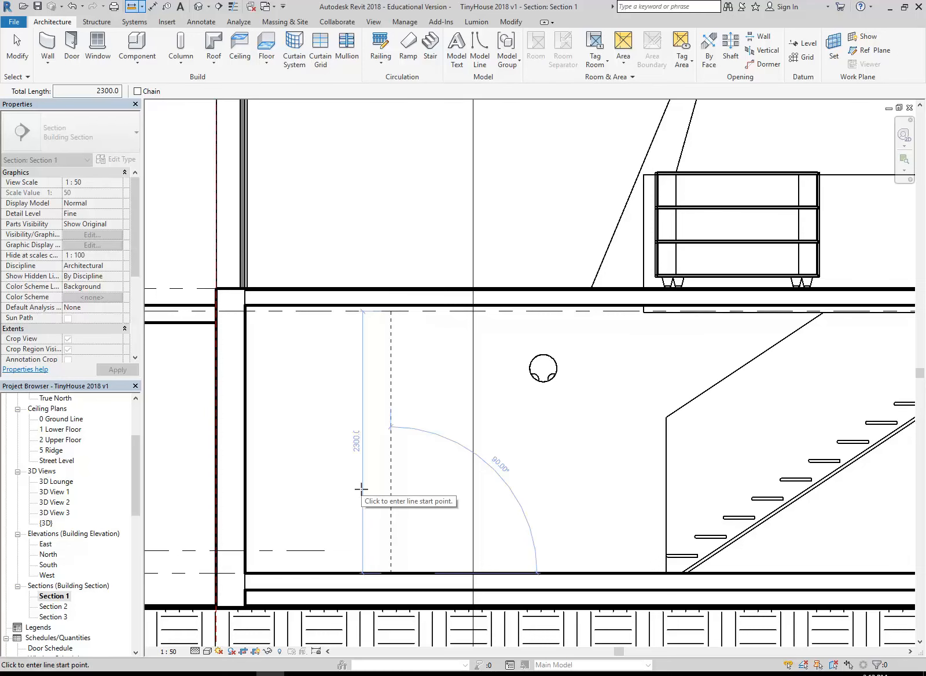
# Measure the vertical gap between the 1a Lower Ceiling level and the underside of the upper Floorboards floor
pyautogui.scroll(-4, 358, 383)
pyautogui.scroll(2, 343, 407)
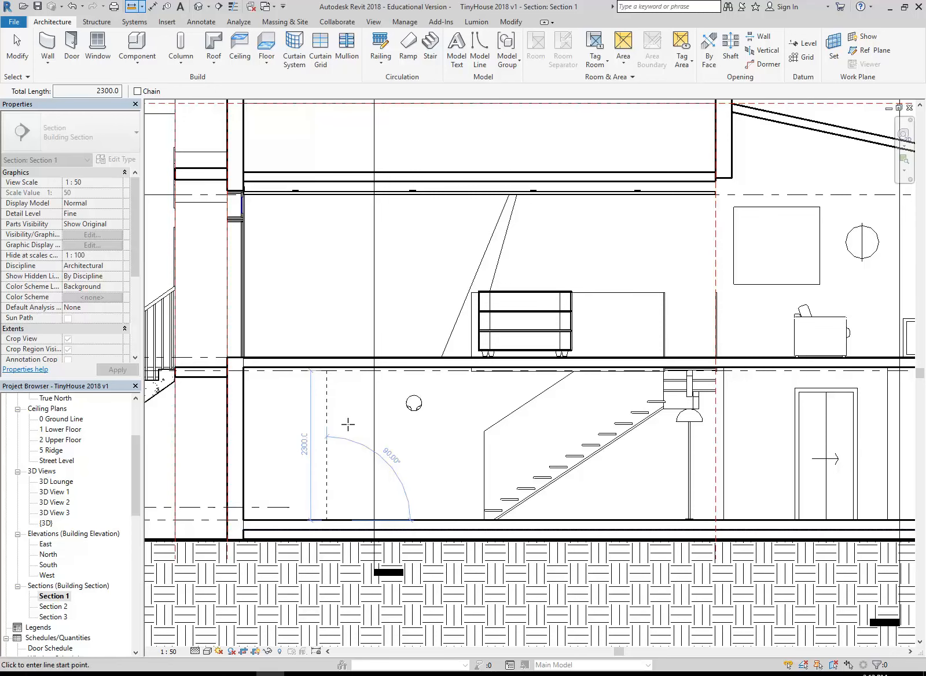
pyautogui.moveTo(258, 492); pyautogui.dragTo(269, 496, button='middle')
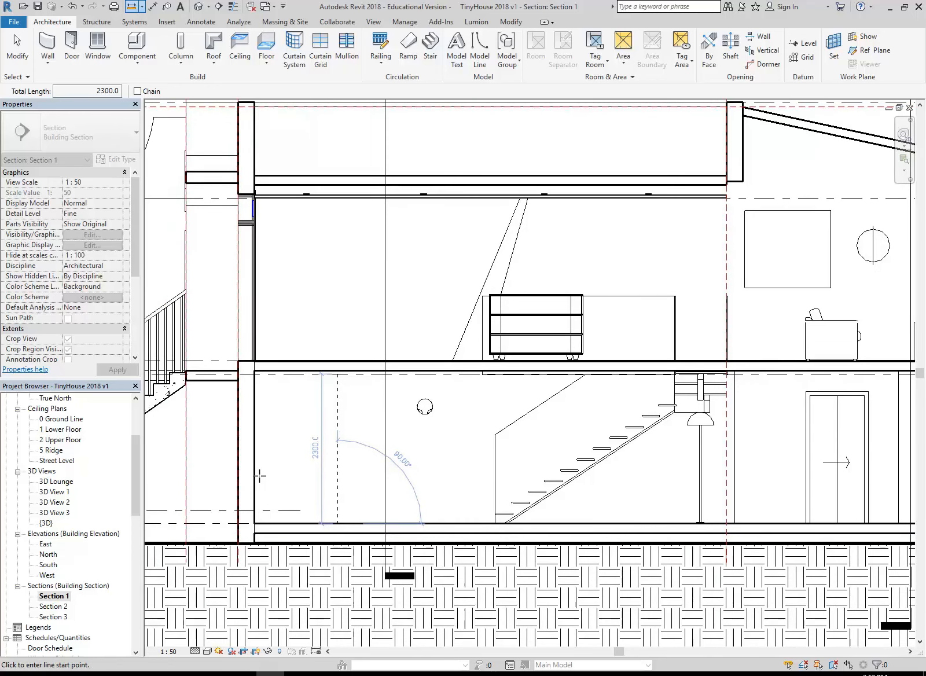
pyautogui.scroll(3, 285, 479)
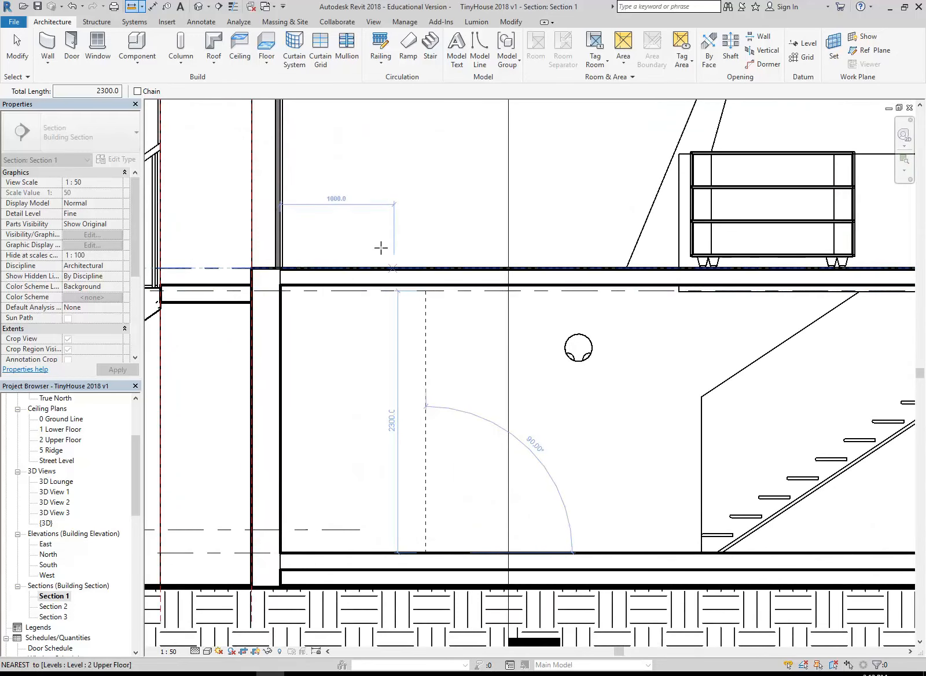
pyautogui.scroll(3, 264, 239)
pyautogui.scroll(2, 394, 437)
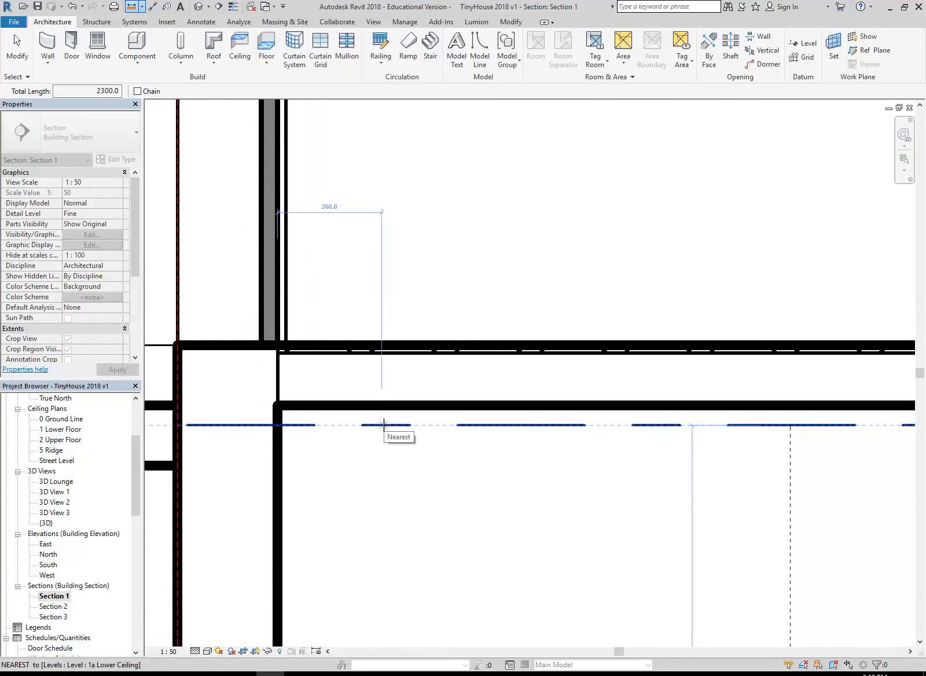
pyautogui.click(383, 425)
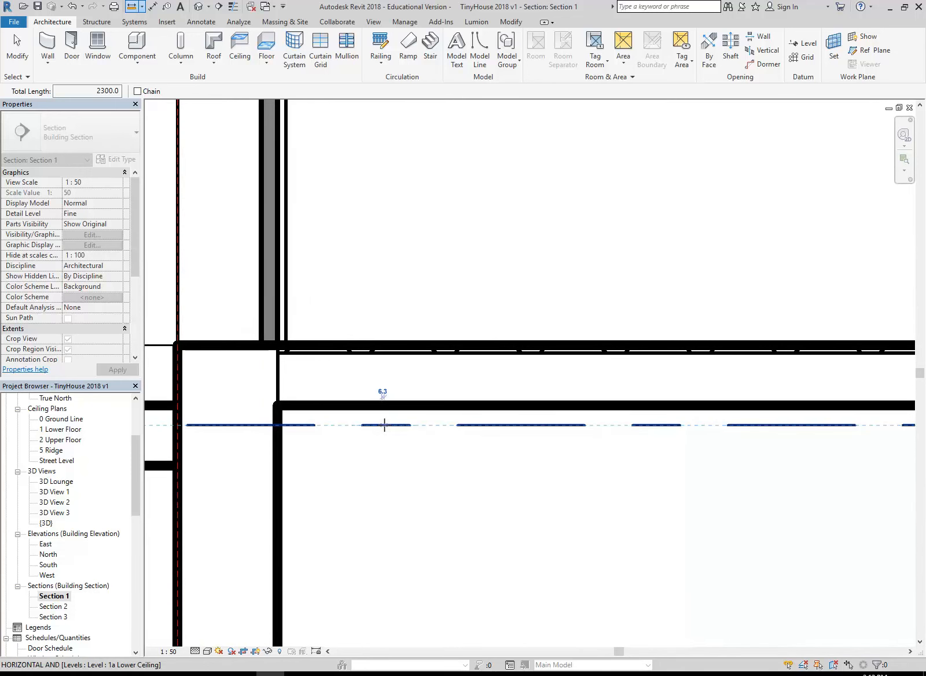
pyautogui.scroll(2, 384, 425)
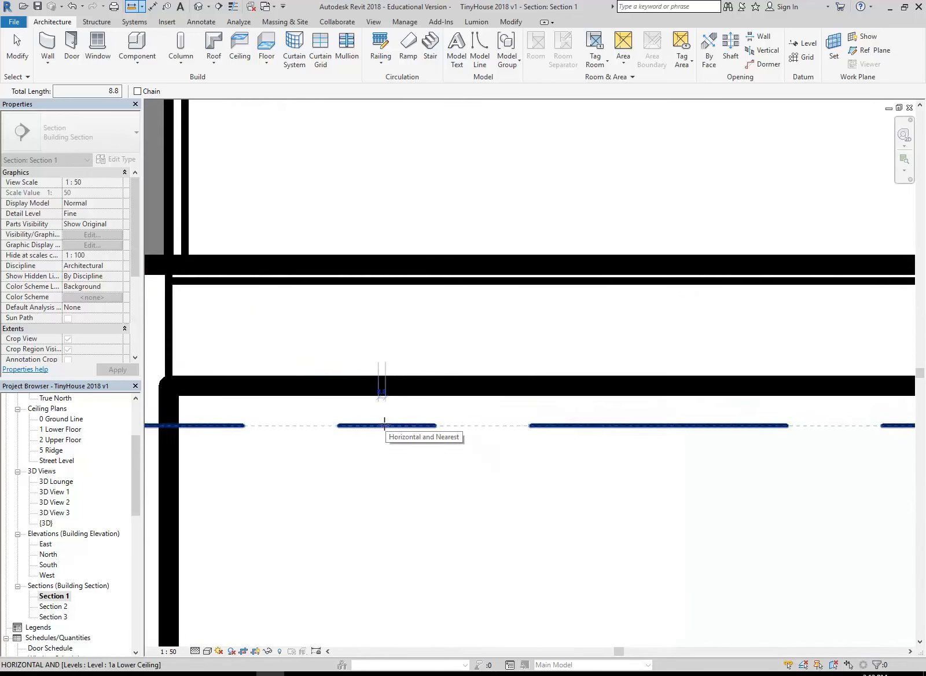
pyautogui.click(379, 385)
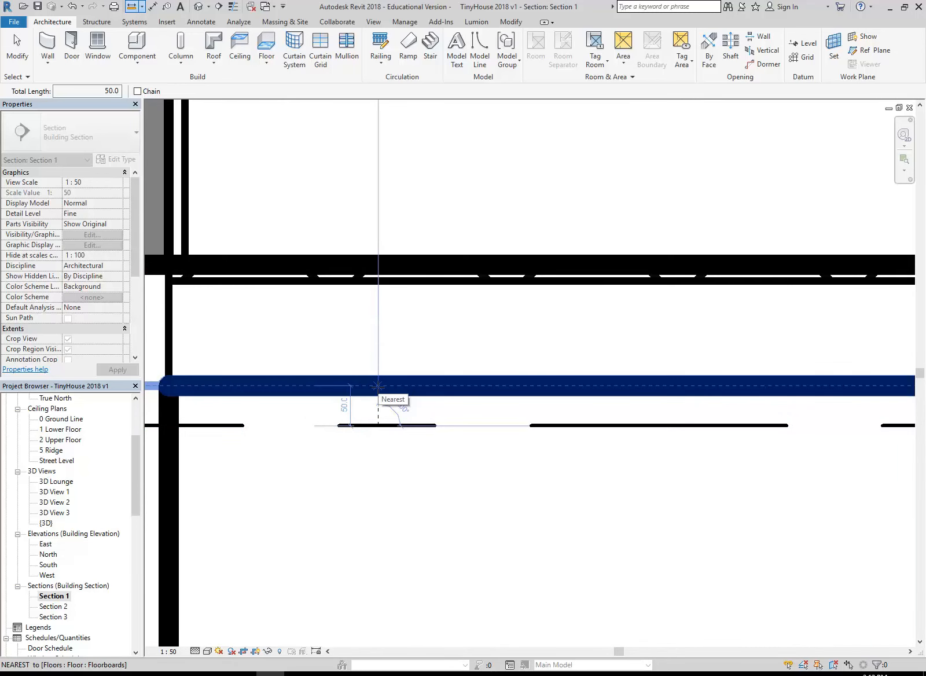
# Leave the measurement and open the 1 Lower Floor reflected ceiling plan
pyautogui.scroll(-3, 369, 438)
pyautogui.moveTo(401, 485); pyautogui.dragTo(330, 385, button='middle')
pyautogui.scroll(-3, 330, 386)
pyautogui.press('Escape')
pyautogui.scroll(-2, 370, 451)
pyautogui.moveTo(370, 451); pyautogui.dragTo(328, 397, button='middle')
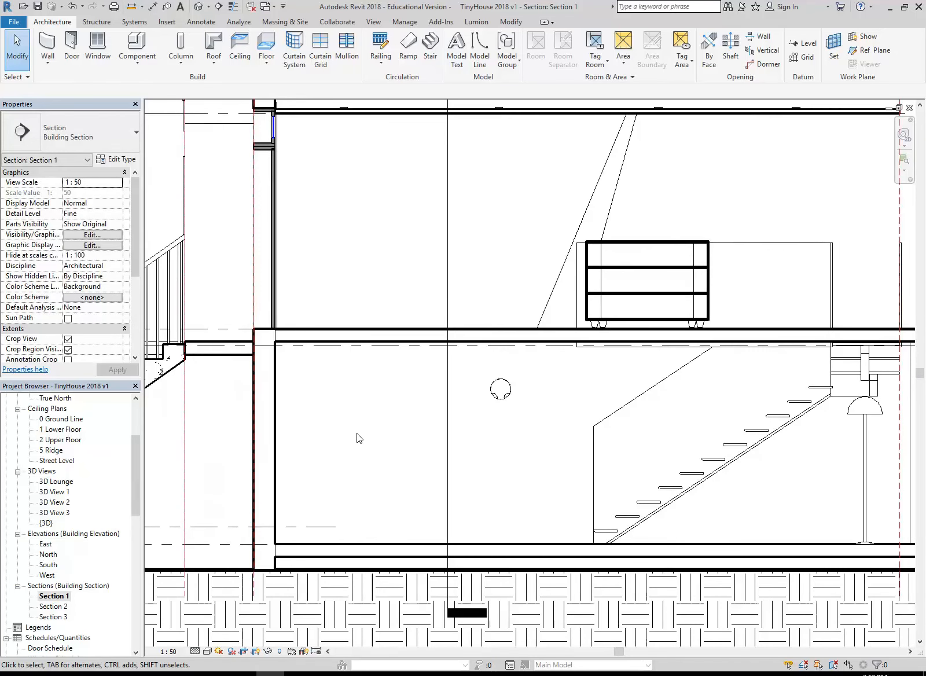
pyautogui.moveTo(134, 479); pyautogui.dragTo(134, 438)
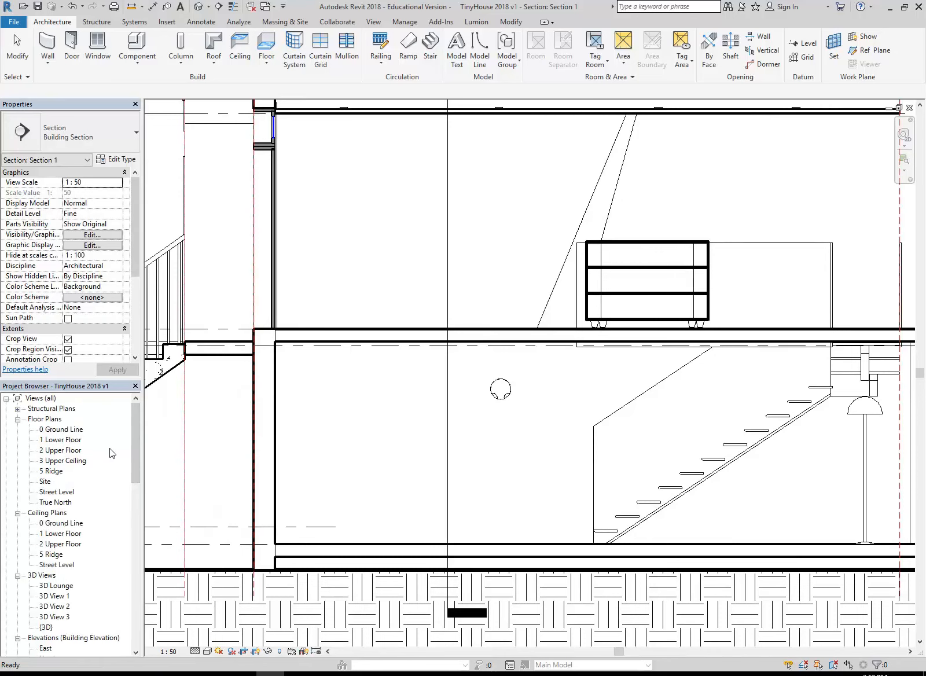
pyautogui.doubleClick(59, 534)
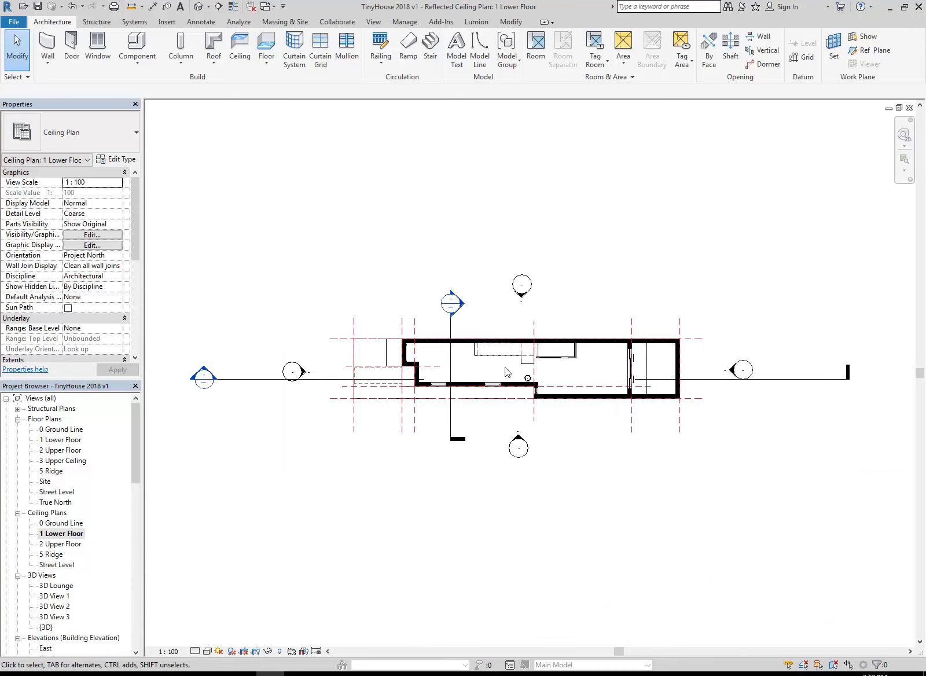
pyautogui.scroll(5, 506, 372)
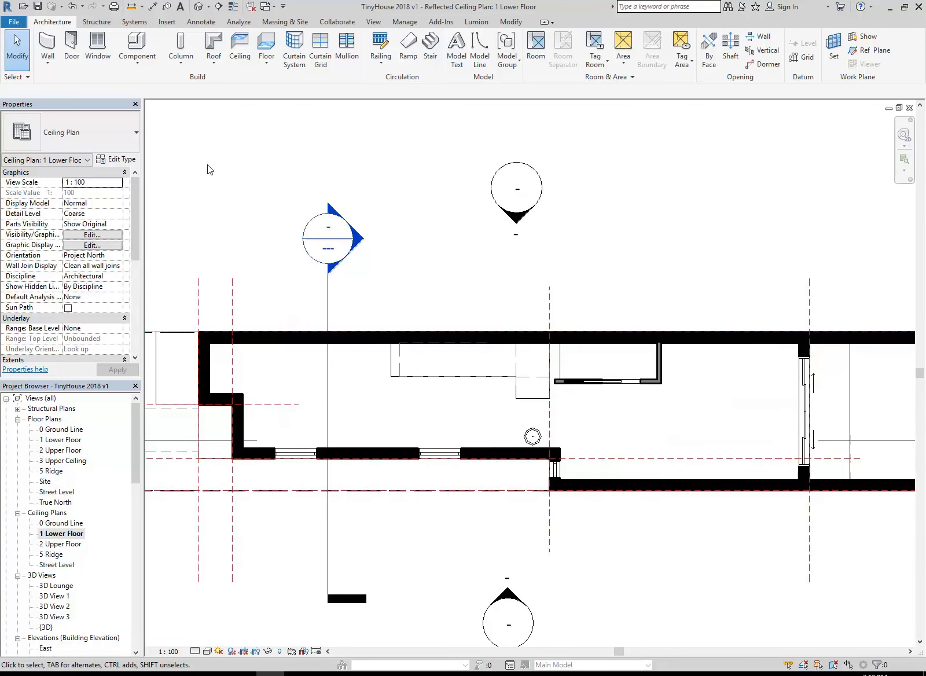
# Start a sketched Plain compound ceiling, tracing its boundary along the inner wall faces from the northwest corner to the south wall's jog
pyautogui.click(238, 56)
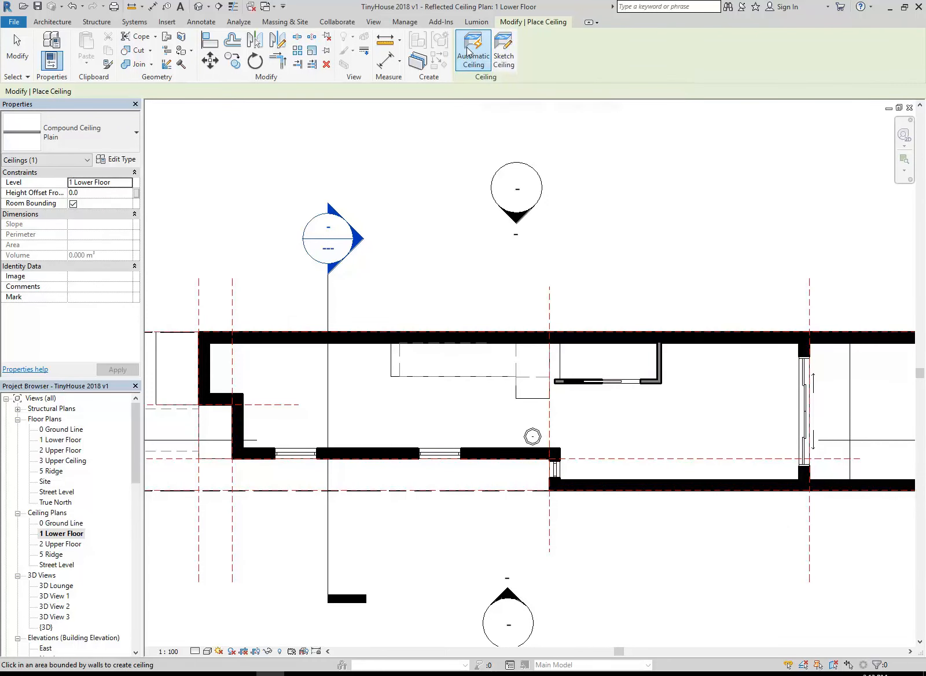
pyautogui.click(507, 55)
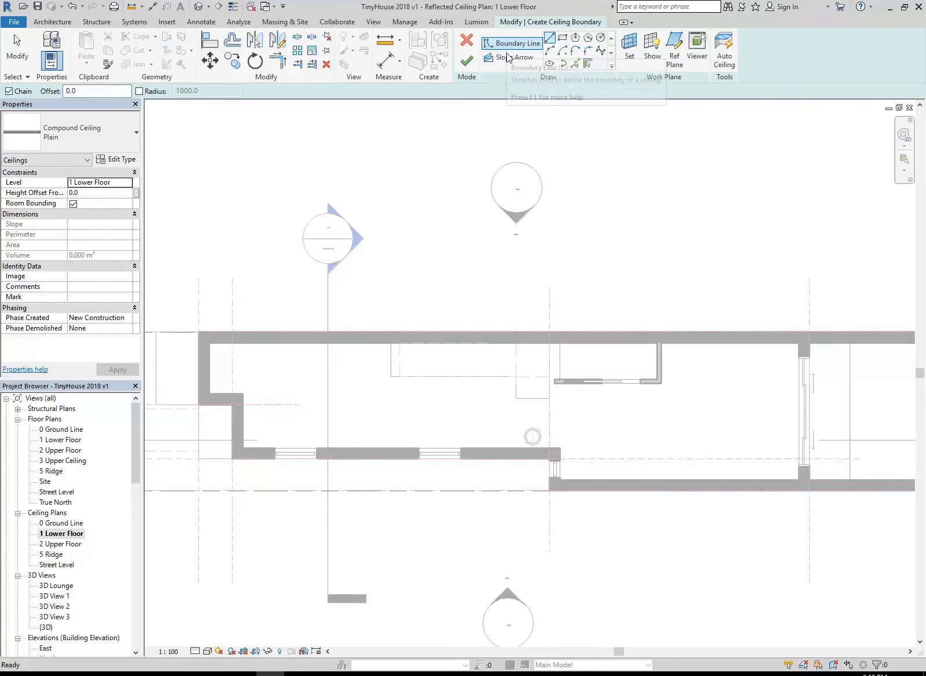
pyautogui.click(208, 342)
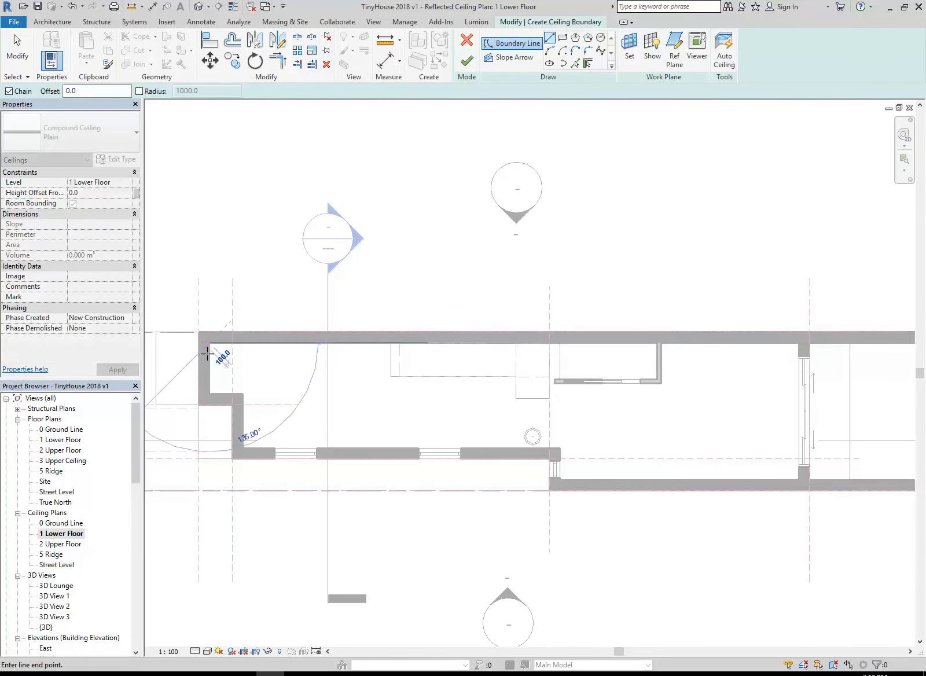
pyautogui.click(208, 393)
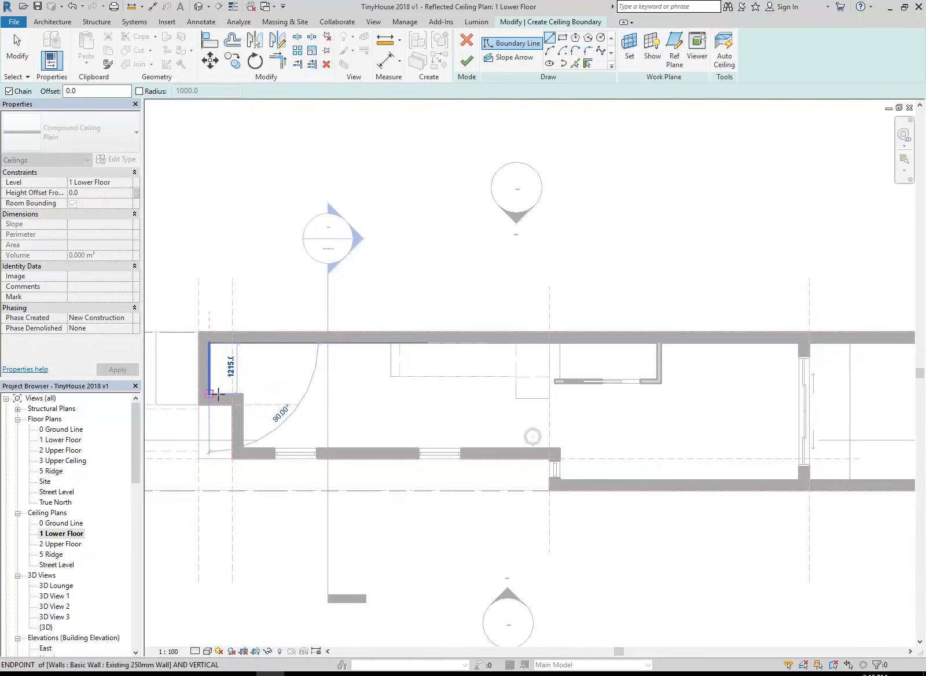
pyautogui.click(243, 394)
pyautogui.click(243, 446)
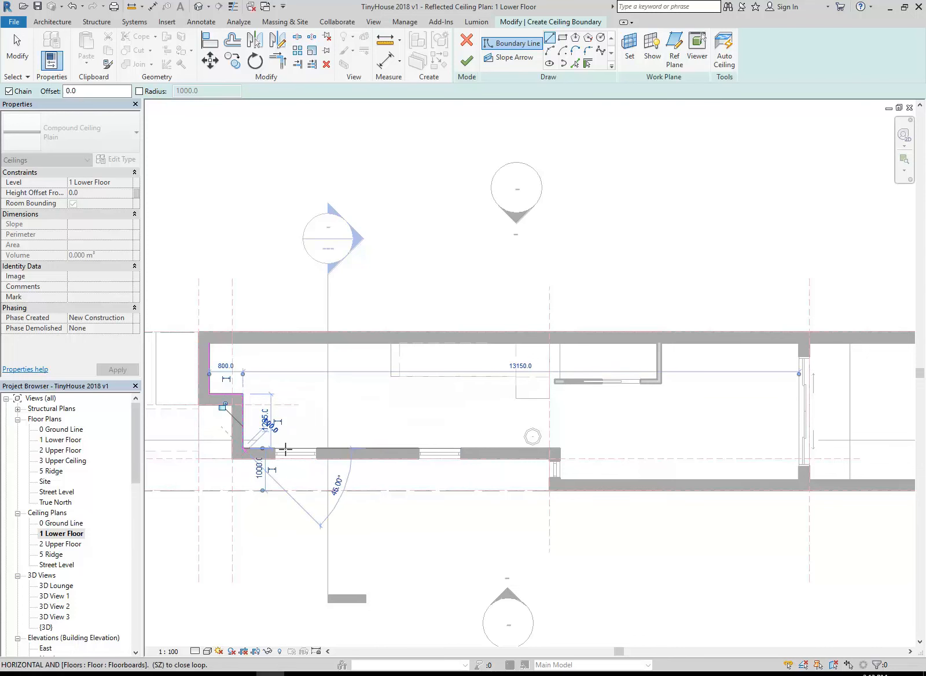
pyautogui.click(559, 448)
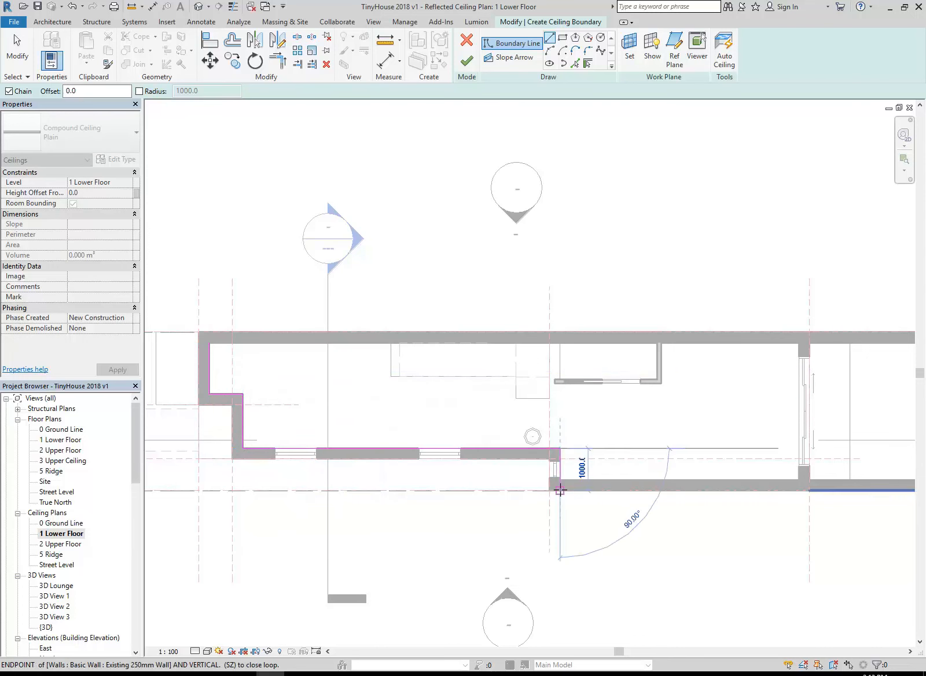
pyautogui.click(559, 481)
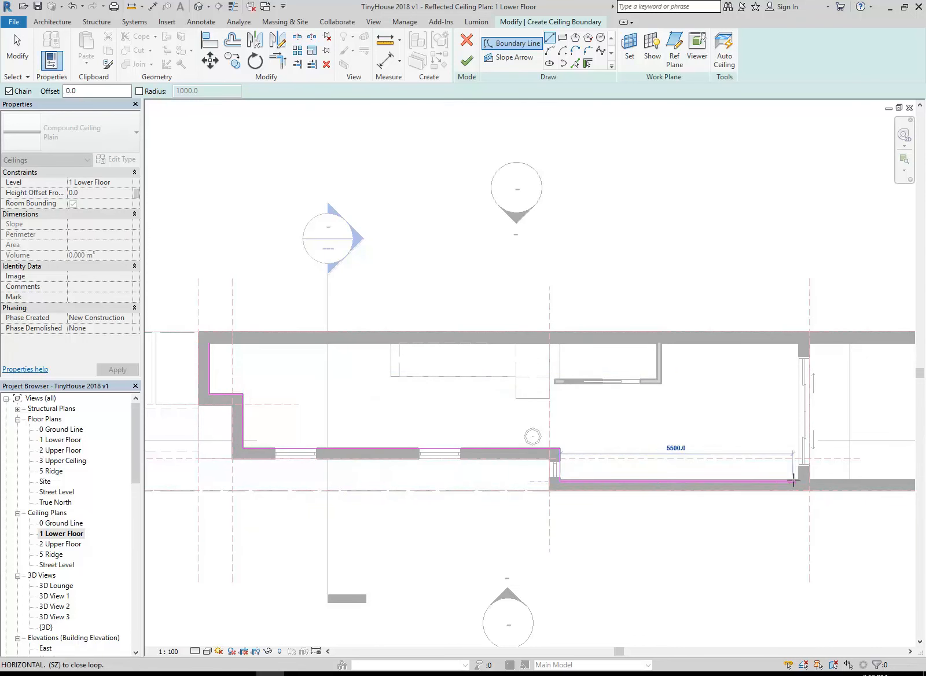
# Continue the ceiling boundary along the south wall's inner face to the external sliding door wall, trimming the corner at the jog
pyautogui.scroll(3, 796, 481)
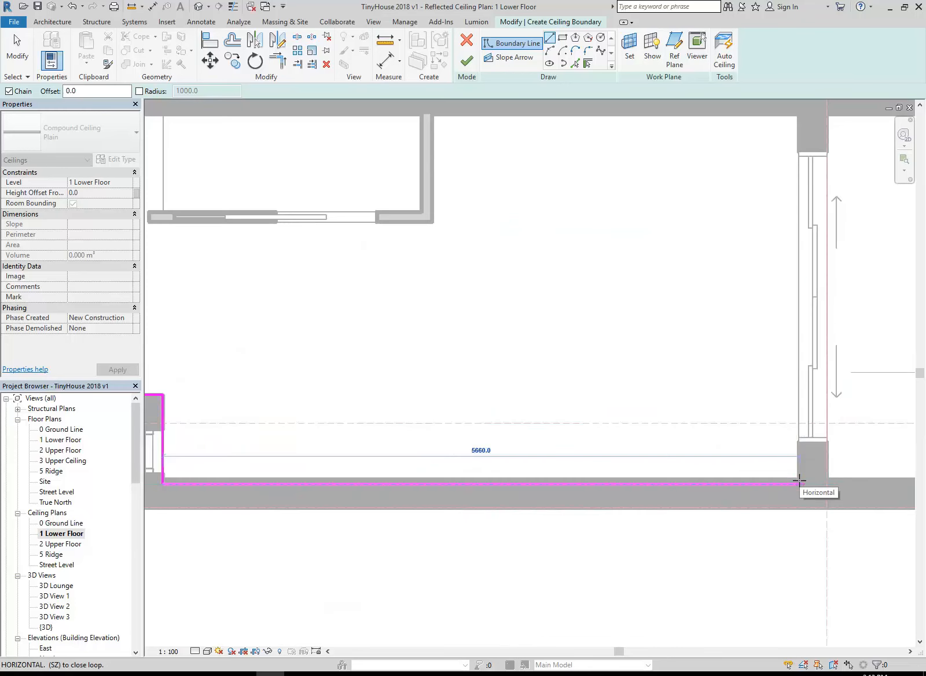
pyautogui.click(799, 479)
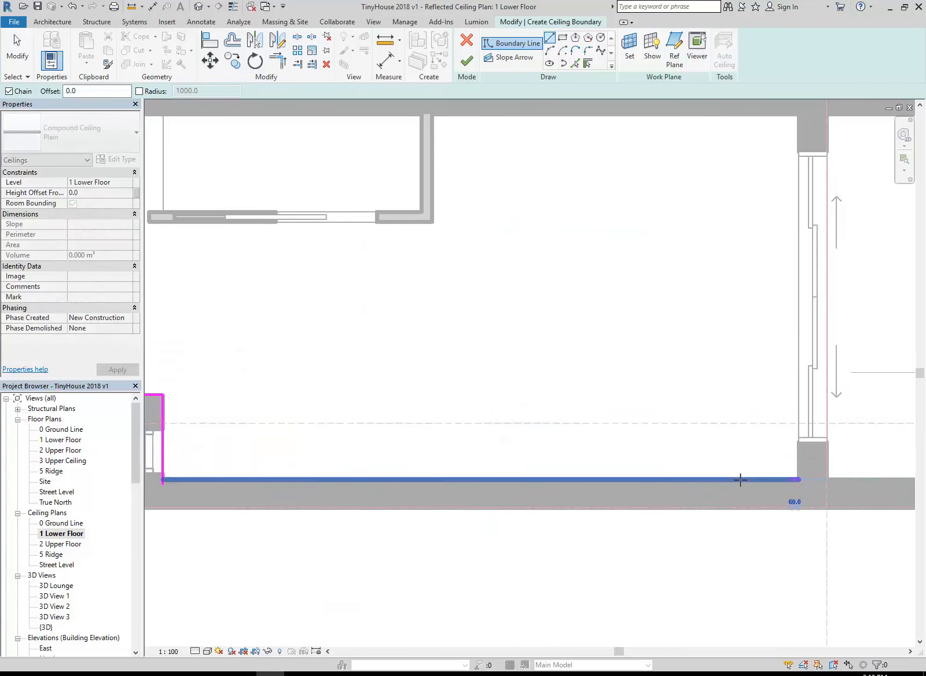
pyautogui.click(165, 474)
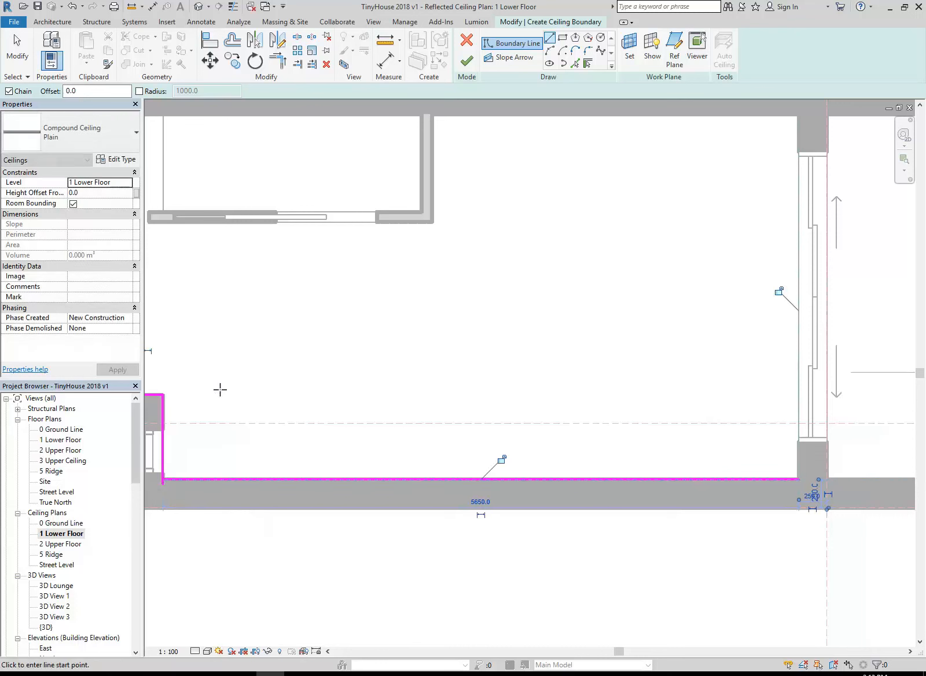
pyautogui.press('t')
pyautogui.press('r')
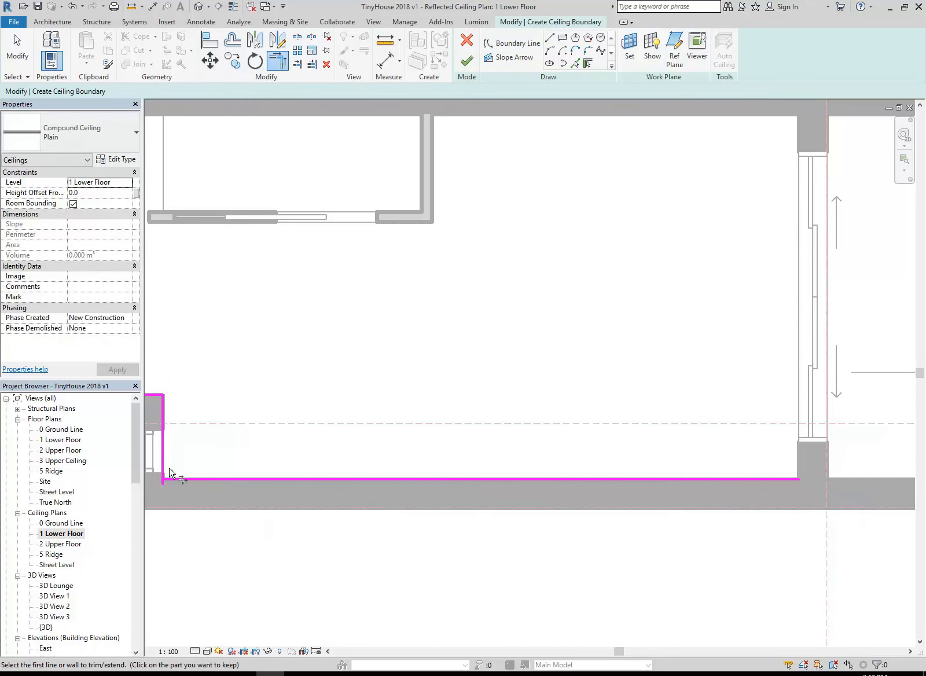
# Trace the boundary along the external sliding door wall, the north wall and the small room's east wall down to its outer corner
pyautogui.click(550, 38)
pyautogui.click(799, 478)
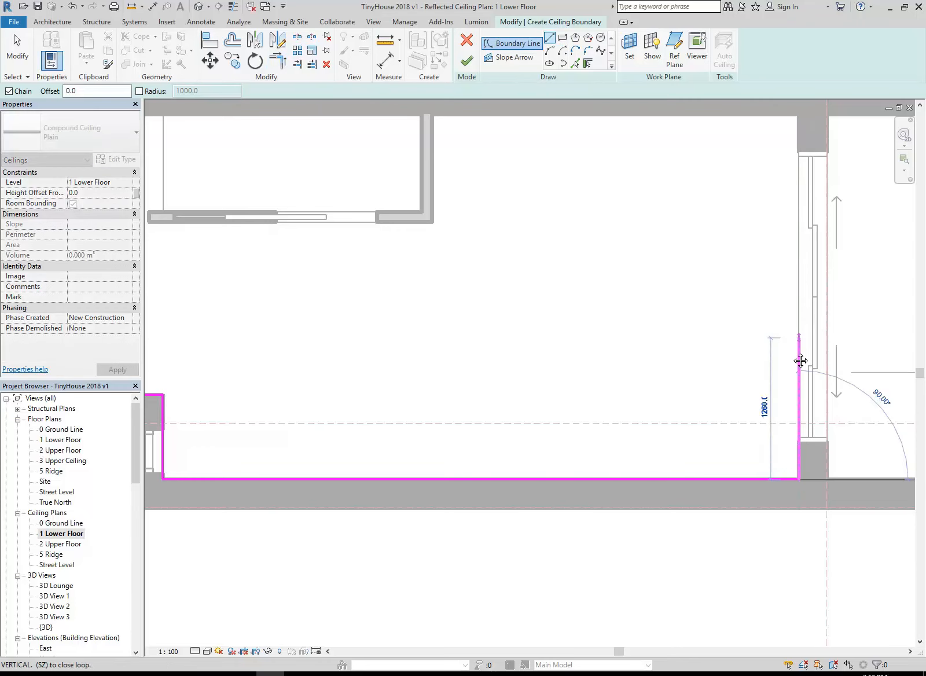
pyautogui.moveTo(812, 121); pyautogui.dragTo(795, 254, button='middle')
pyautogui.click(783, 247)
pyautogui.click(414, 249)
pyautogui.click(416, 356)
# Extend the ceiling boundary along the outer face of the small room's cavity sliding door wall to the vertical reference plane
pyautogui.moveTo(412, 377); pyautogui.dragTo(626, 385, button='middle')
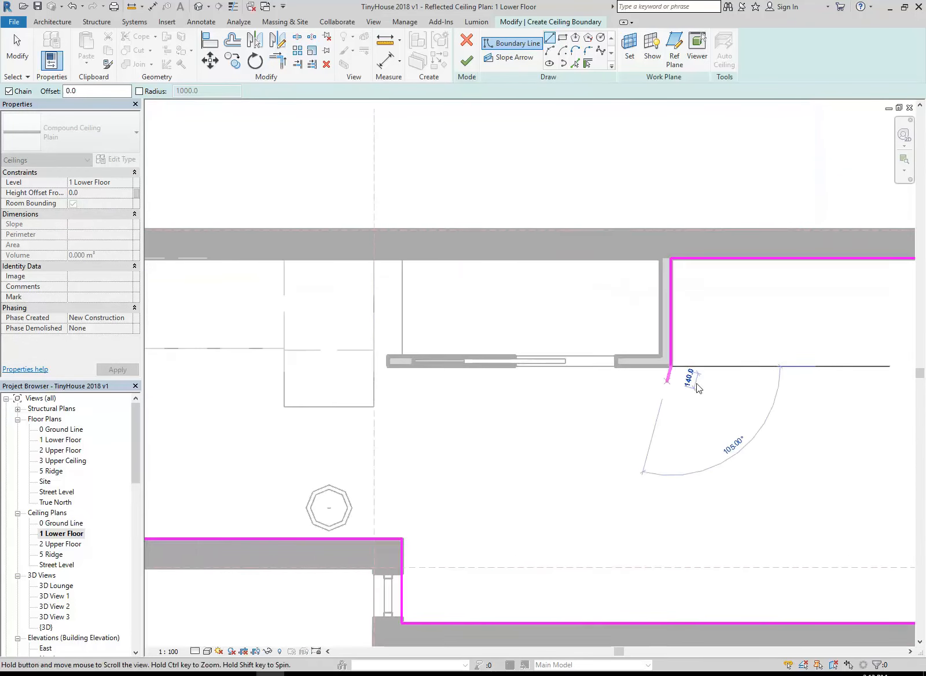
pyautogui.click(389, 365)
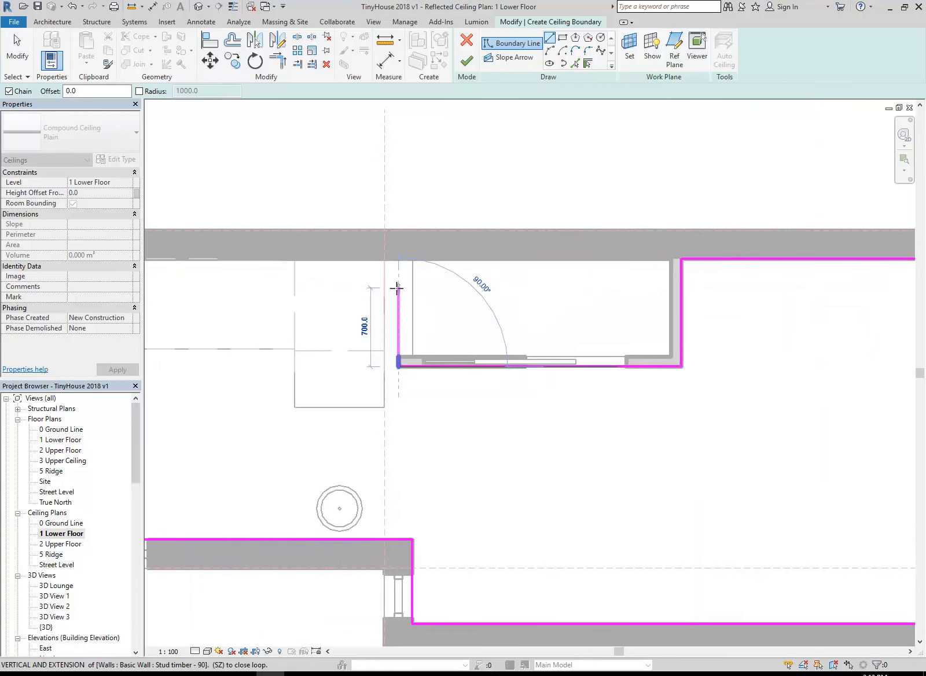
pyautogui.scroll(-2, 398, 348)
pyautogui.scroll(-2, 515, 352)
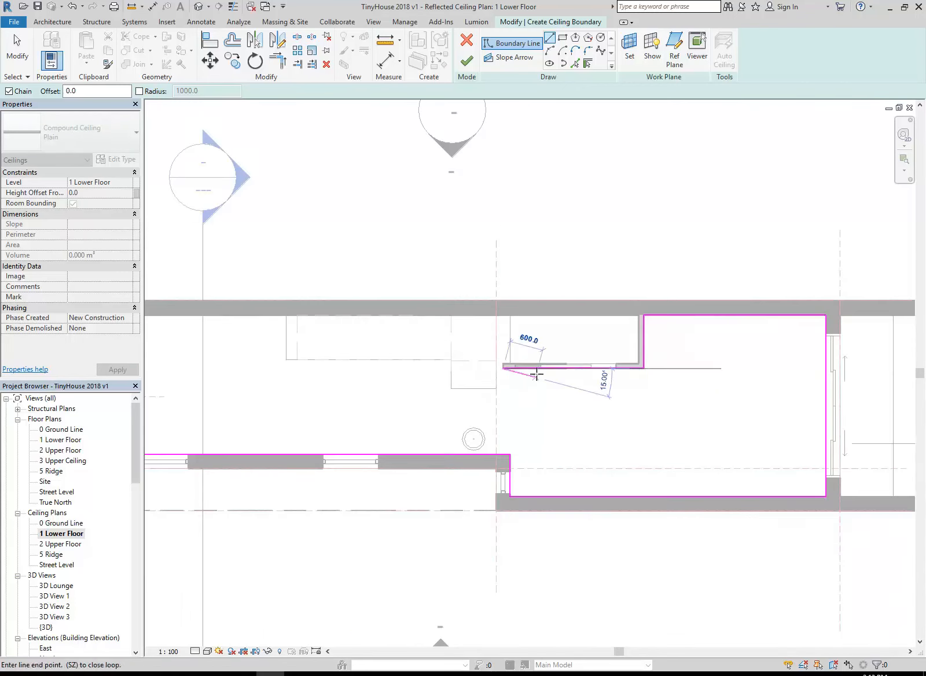
pyautogui.scroll(4, 506, 368)
pyautogui.click(450, 373)
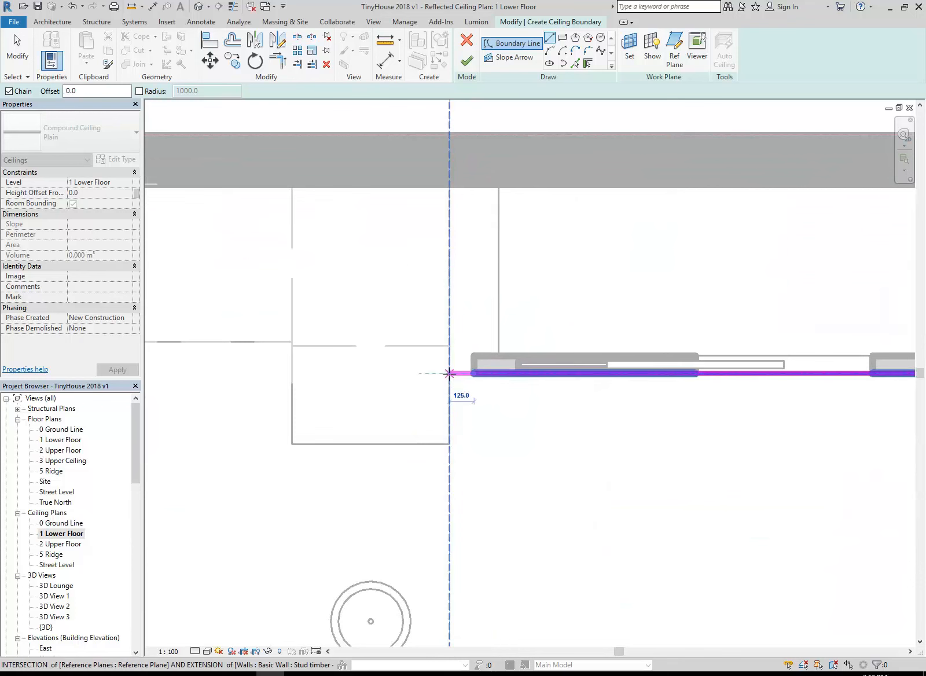
# Trace the ceiling boundary around the stair landing and along the stair flight's edges up to the north wall
pyautogui.click(450, 444)
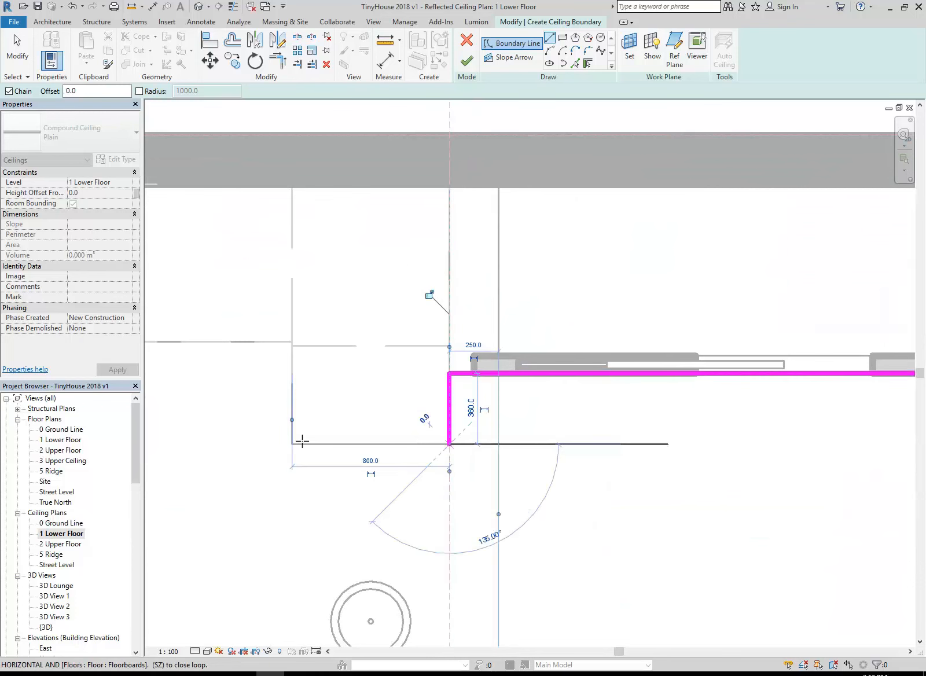
pyautogui.click(291, 444)
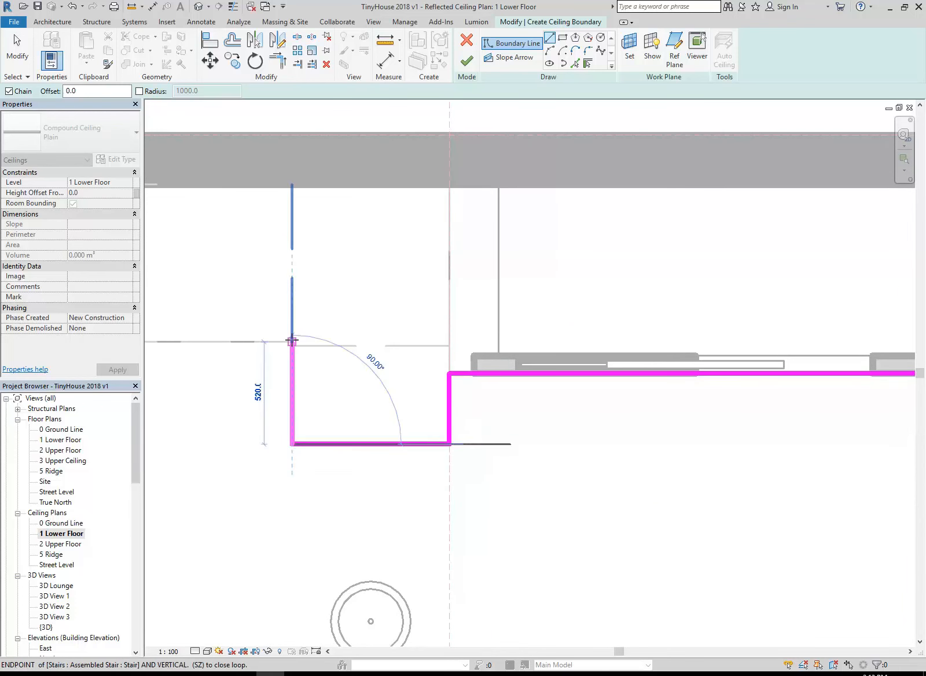
pyautogui.click(291, 341)
pyautogui.moveTo(290, 340); pyautogui.dragTo(508, 346, button='middle')
pyautogui.scroll(-1, 250, 353)
pyautogui.moveTo(250, 353)
pyautogui.mouseDown(button='middle')
pyautogui.moveTo(301, 368)
pyautogui.moveTo(427, 374)
pyautogui.mouseUp(button='middle')
pyautogui.moveTo(323, 368); pyautogui.dragTo(476, 372, button='middle')
pyautogui.click(363, 362)
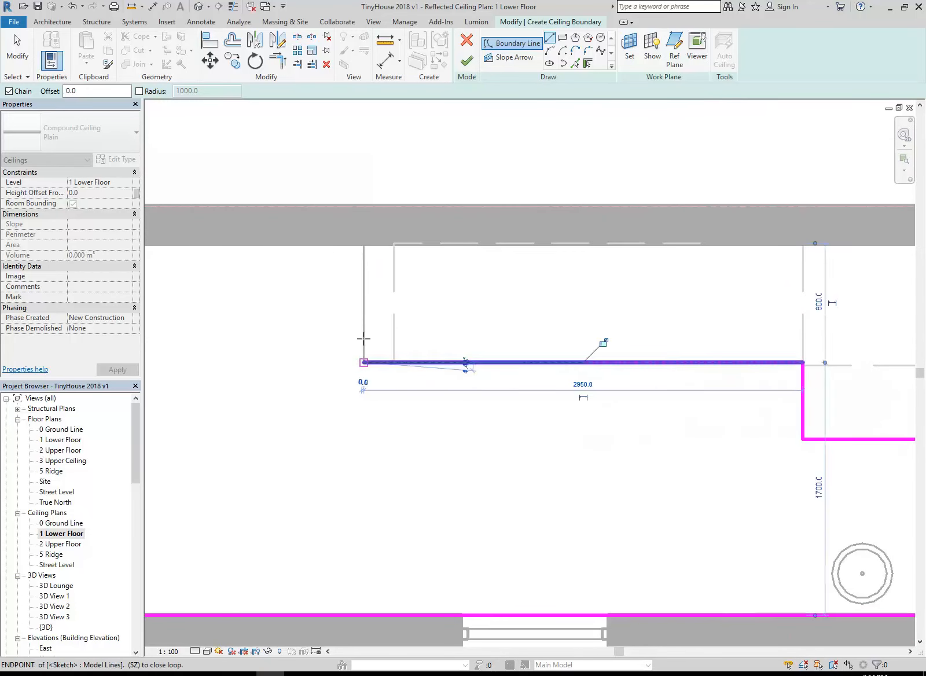
pyautogui.click(364, 244)
# Close the ceiling boundary along the north wall at the northwest corner and end the line drawing
pyautogui.scroll(-1, 295, 335)
pyautogui.moveTo(300, 336); pyautogui.dragTo(624, 366, button='middle')
pyautogui.click(188, 294)
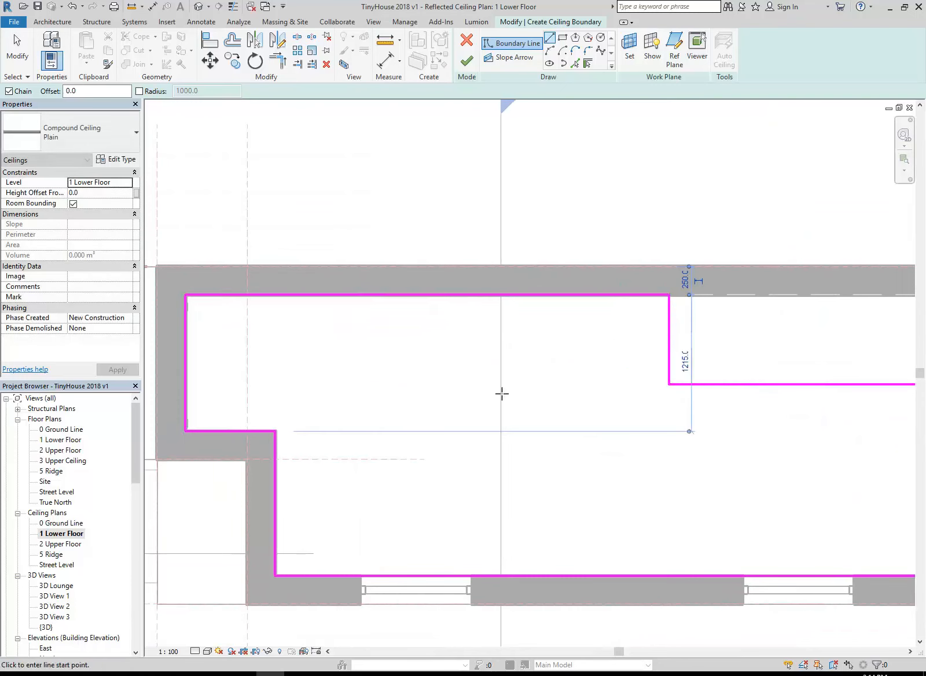
pyautogui.scroll(-1, 810, 446)
pyautogui.moveTo(811, 446); pyautogui.dragTo(601, 434, button='middle')
pyautogui.moveTo(648, 473); pyautogui.dragTo(451, 451, button='middle')
pyautogui.scroll(-1, 524, 454)
pyautogui.scroll(-2, 451, 451)
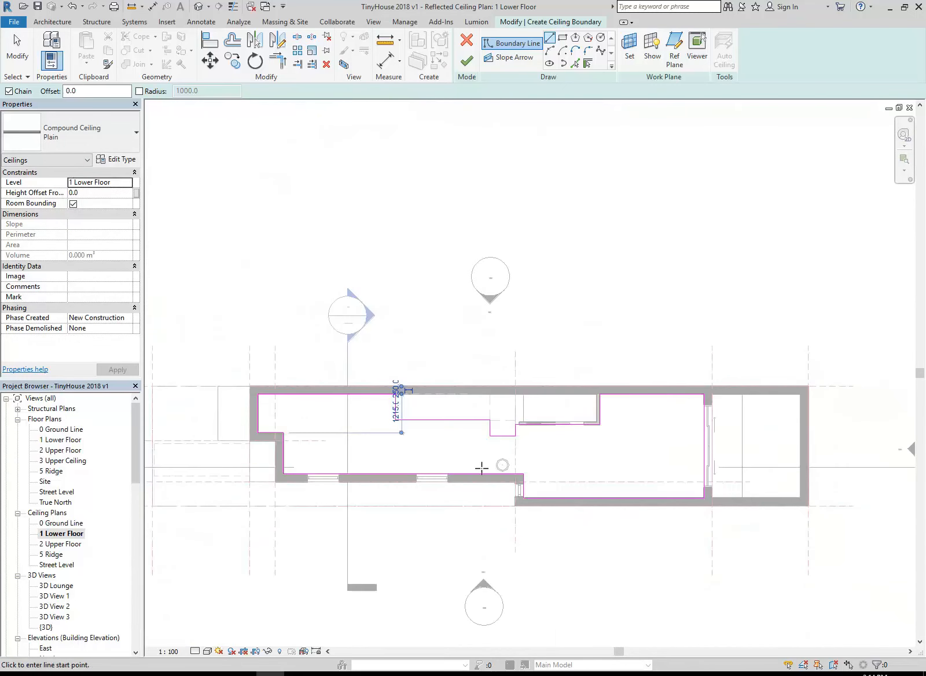
pyautogui.rightClick(431, 296)
pyautogui.click(445, 306)
pyautogui.rightClick(459, 303)
pyautogui.click(469, 311)
pyautogui.moveTo(399, 335); pyautogui.dragTo(405, 324, button='middle')
pyautogui.scroll(1, 400, 360)
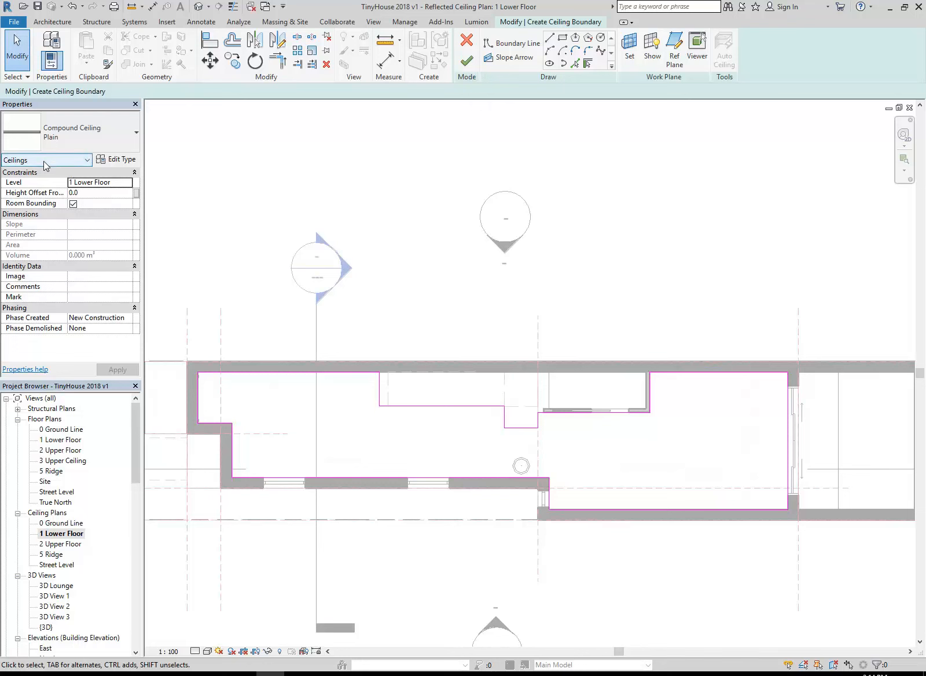
# Keep the ceiling on level 1 Lower Floor and set its height offset to 2300
pyautogui.click(128, 184)
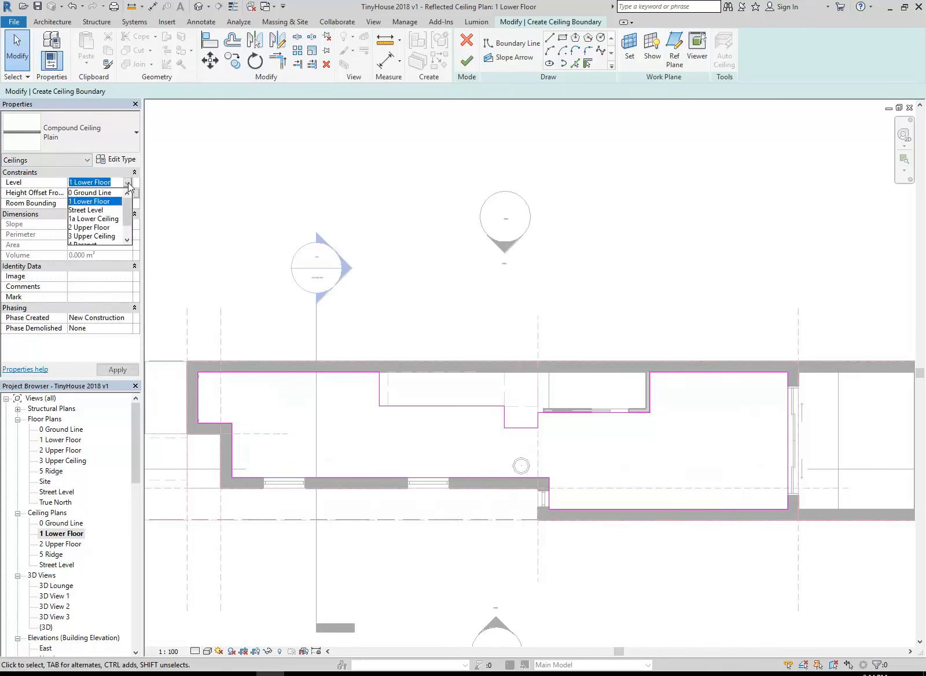
pyautogui.click(85, 202)
pyautogui.click(89, 195)
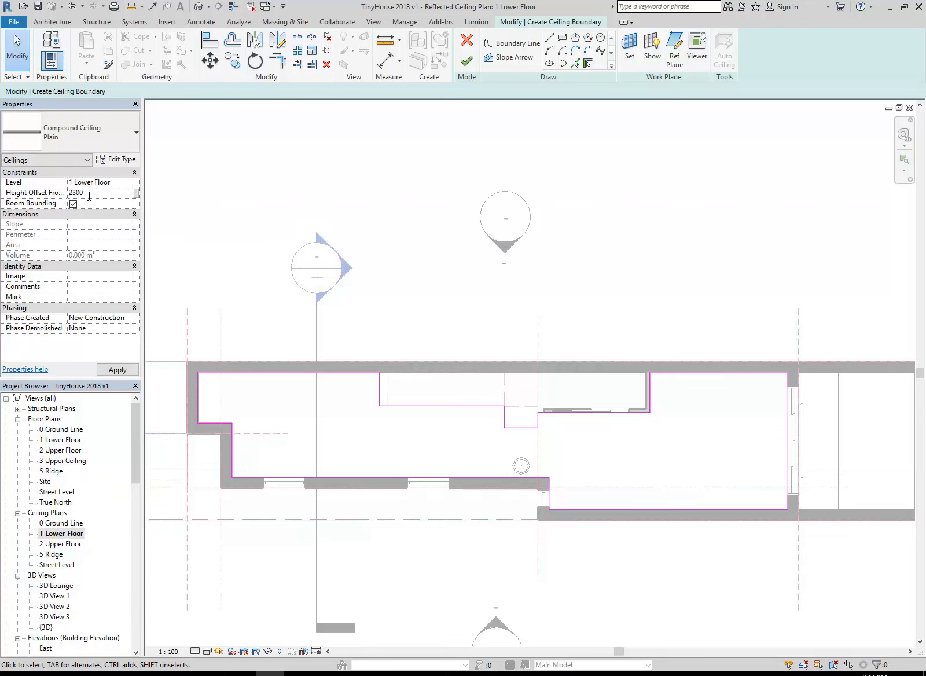
# Set the ceiling's level to 1a Lower Ceiling with a height offset of 0 and finish the sketch
pyautogui.click(130, 184)
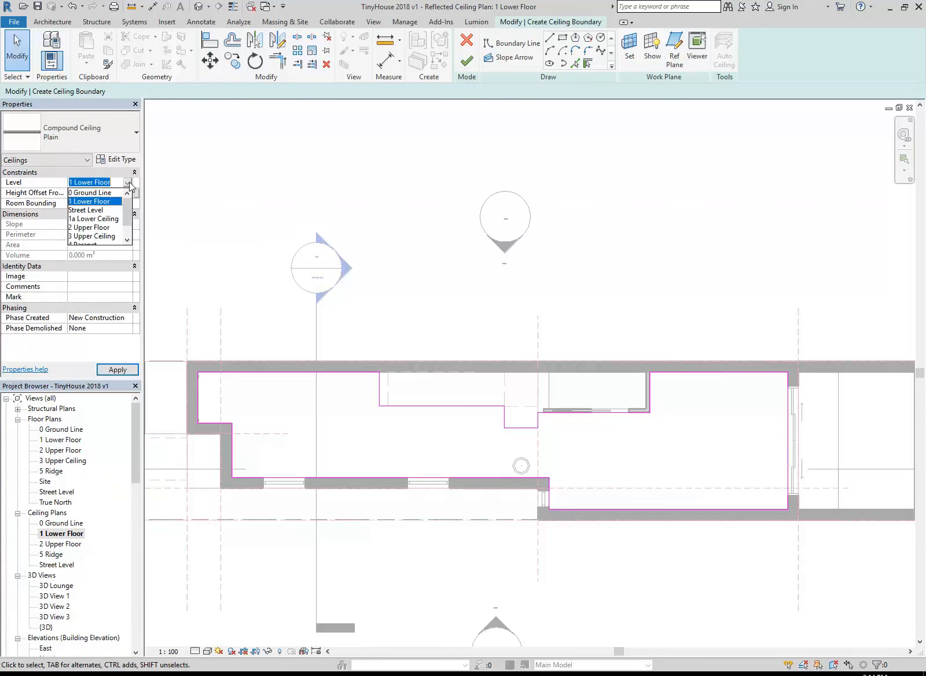
pyautogui.click(90, 218)
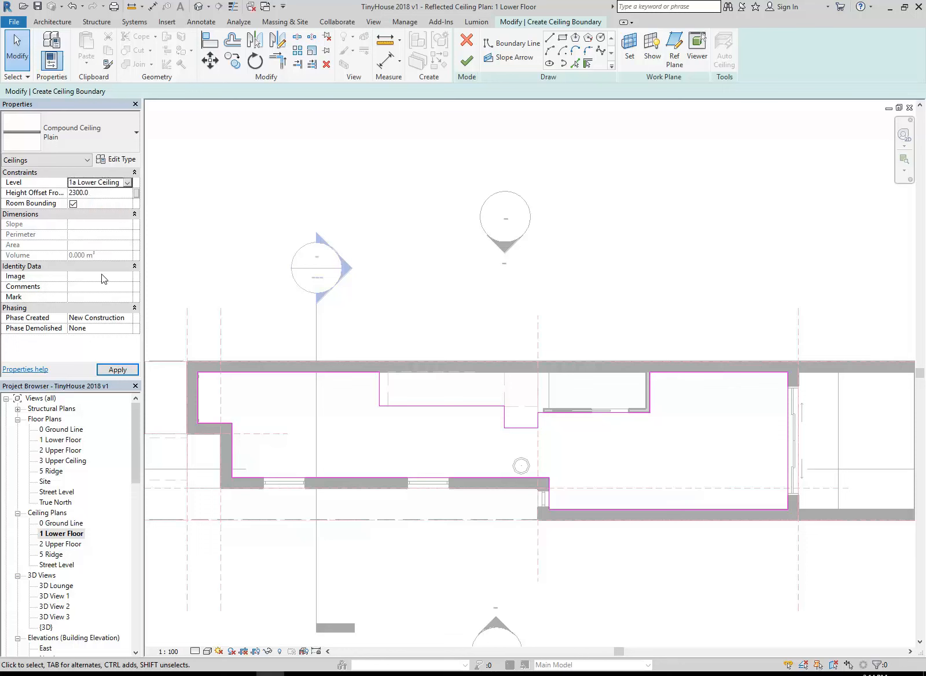
pyautogui.click(98, 192)
pyautogui.write('0')
pyautogui.click(100, 183)
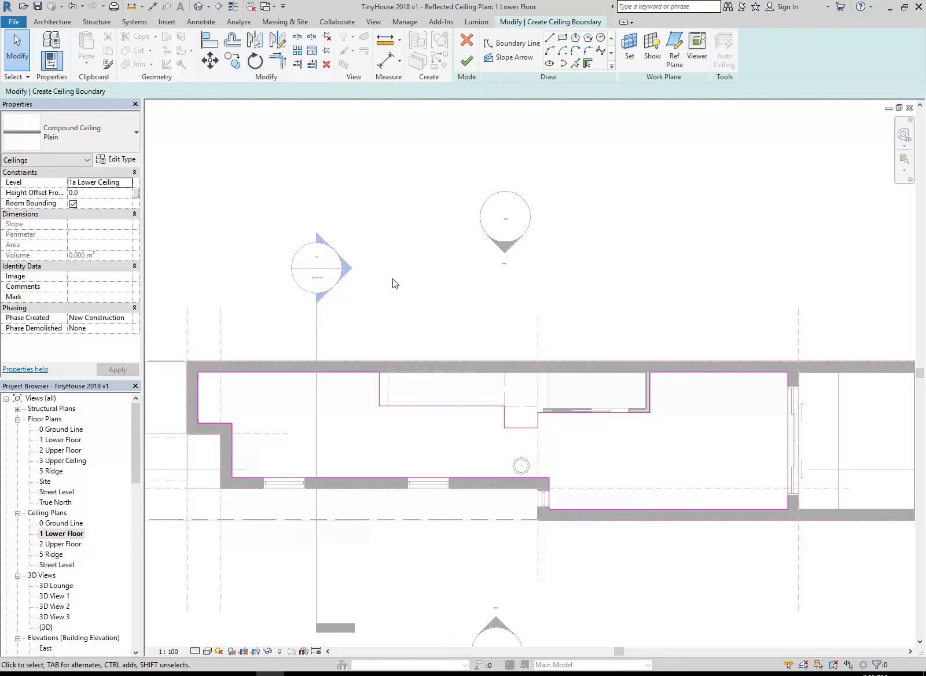
pyautogui.click(466, 60)
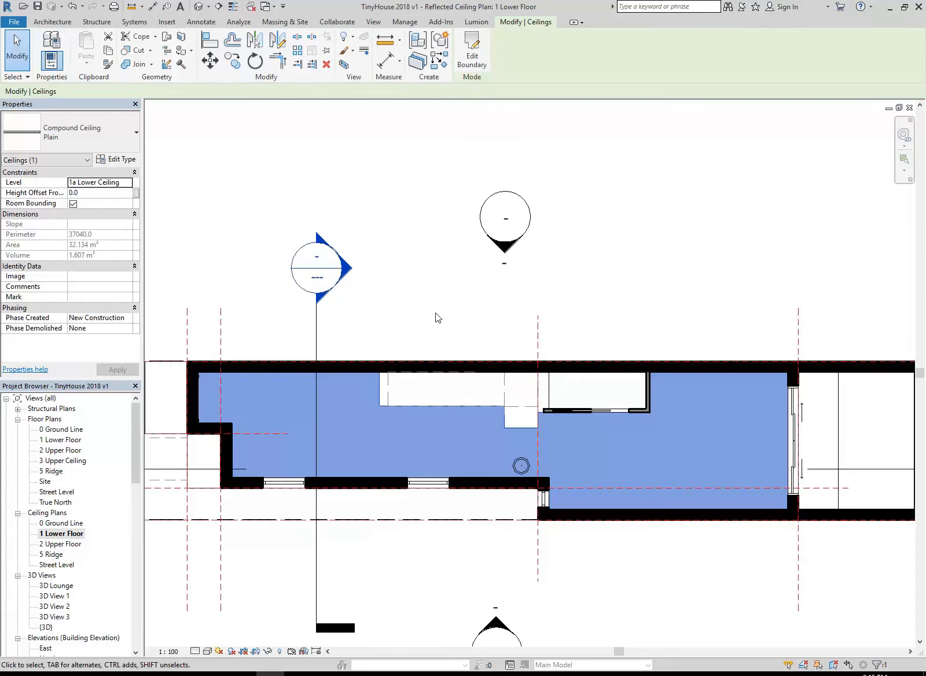
# Deselect the ceiling and open Section 1 from its section marker to check the new ceiling's position
pyautogui.scroll(-6, 437, 317)
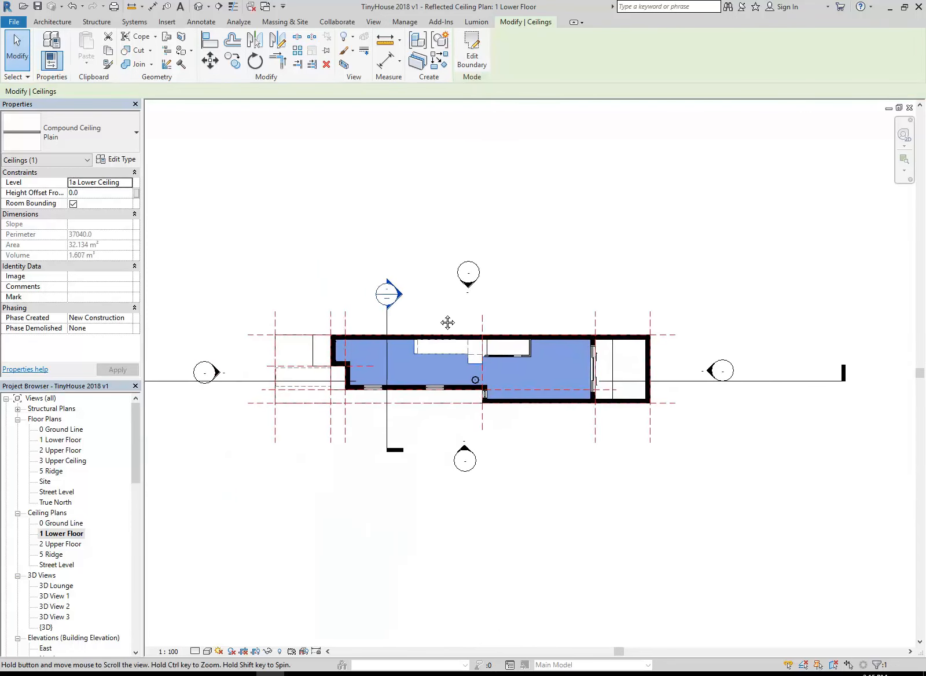
pyautogui.moveTo(437, 317); pyautogui.dragTo(484, 329, button='middle')
pyautogui.click(246, 329)
pyautogui.moveTo(194, 342); pyautogui.dragTo(275, 332, button='middle')
pyautogui.scroll(1, 275, 332)
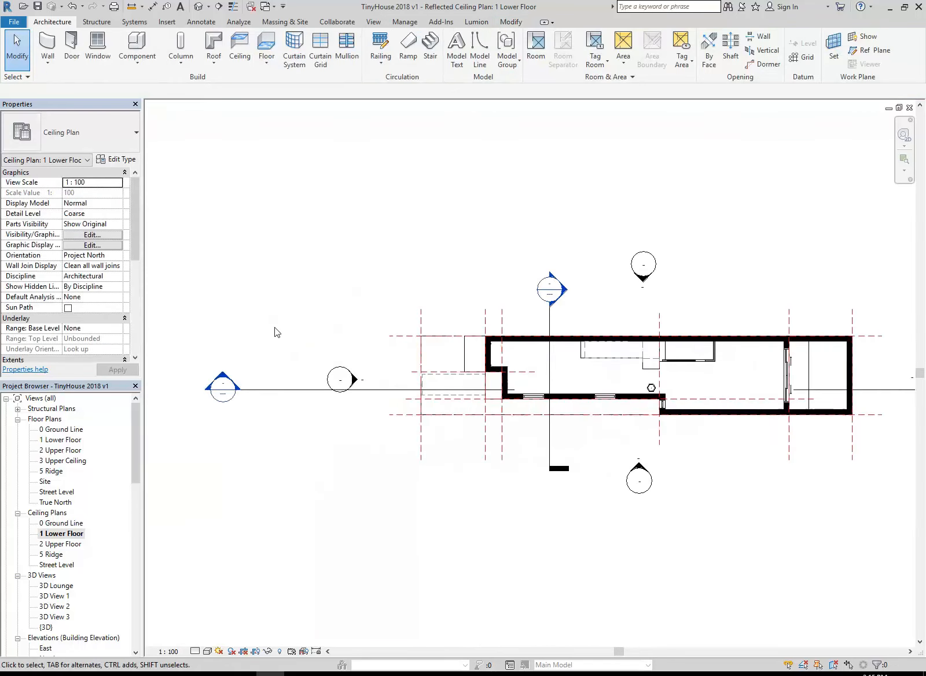
pyautogui.doubleClick(221, 386)
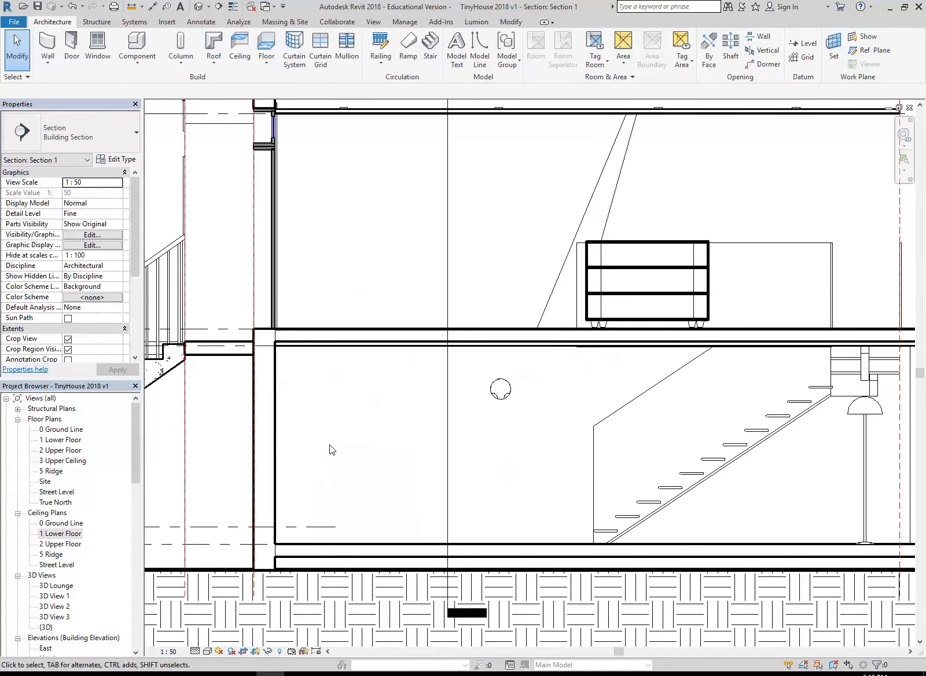
# Select the Plain compound ceiling in Section 1 and inspect its height against the 1a Lower Ceiling level line
pyautogui.click(333, 350)
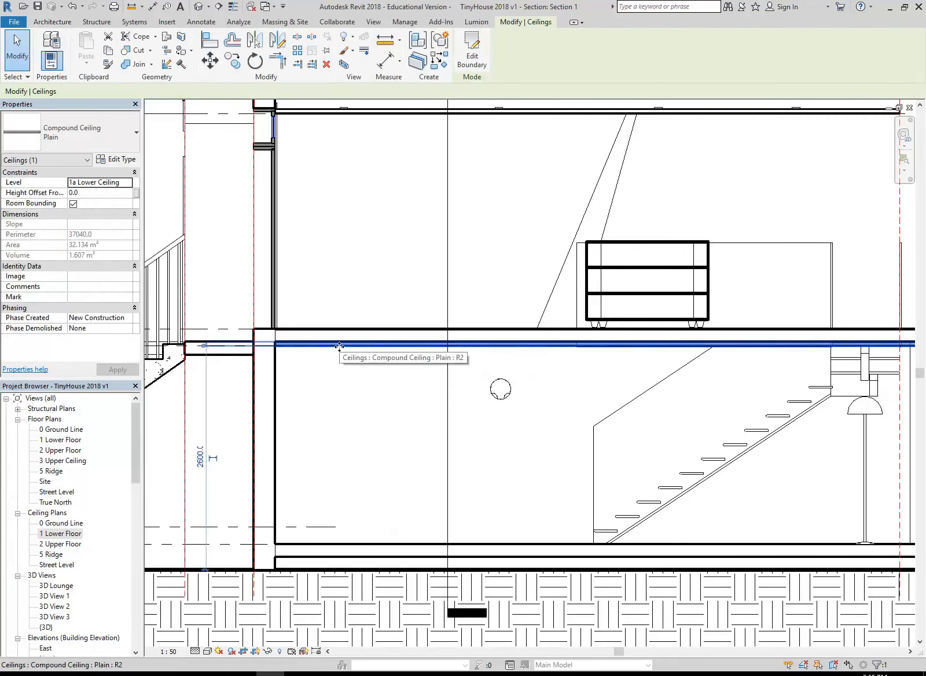
pyautogui.scroll(-1, 494, 400)
pyautogui.moveTo(494, 400); pyautogui.dragTo(166, 400, button='middle')
pyautogui.moveTo(737, 398); pyautogui.dragTo(209, 377, button='middle')
pyautogui.scroll(4, 531, 342)
pyautogui.scroll(-3, 577, 340)
pyautogui.scroll(-1, 578, 340)
pyautogui.moveTo(578, 340); pyautogui.dragTo(501, 345, button='middle')
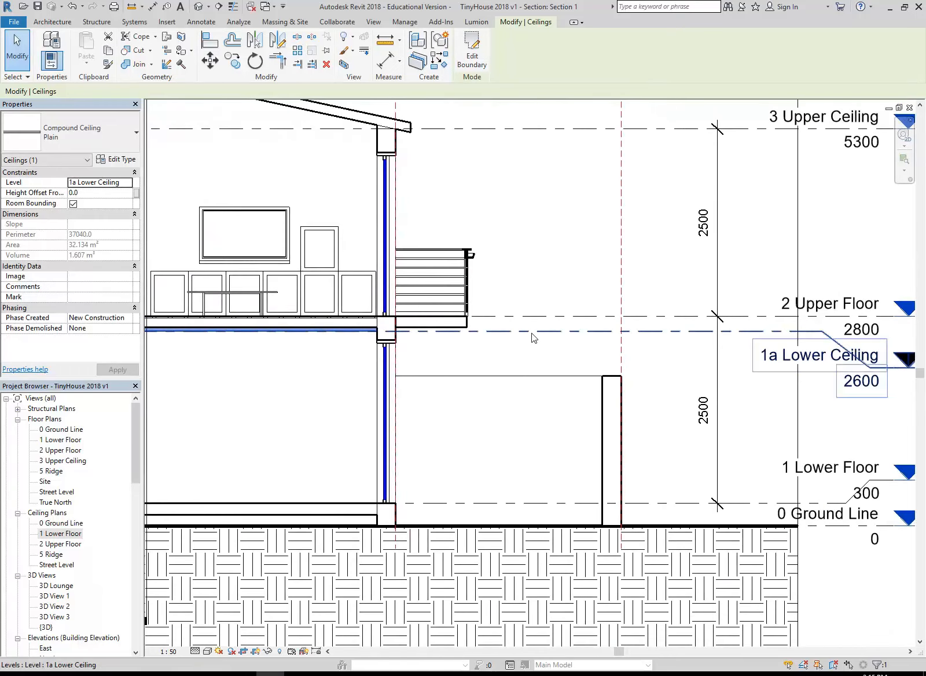
# Compare the Floorboards floor and the Plain ceiling below it where they meet the wall, selecting each to inspect its properties
pyautogui.moveTo(395, 359); pyautogui.dragTo(793, 363, button='middle')
pyautogui.moveTo(330, 400); pyautogui.dragTo(730, 380, button='middle')
pyautogui.moveTo(287, 417); pyautogui.dragTo(460, 403, button='middle')
pyautogui.scroll(2, 435, 295)
pyautogui.scroll(3, 311, 248)
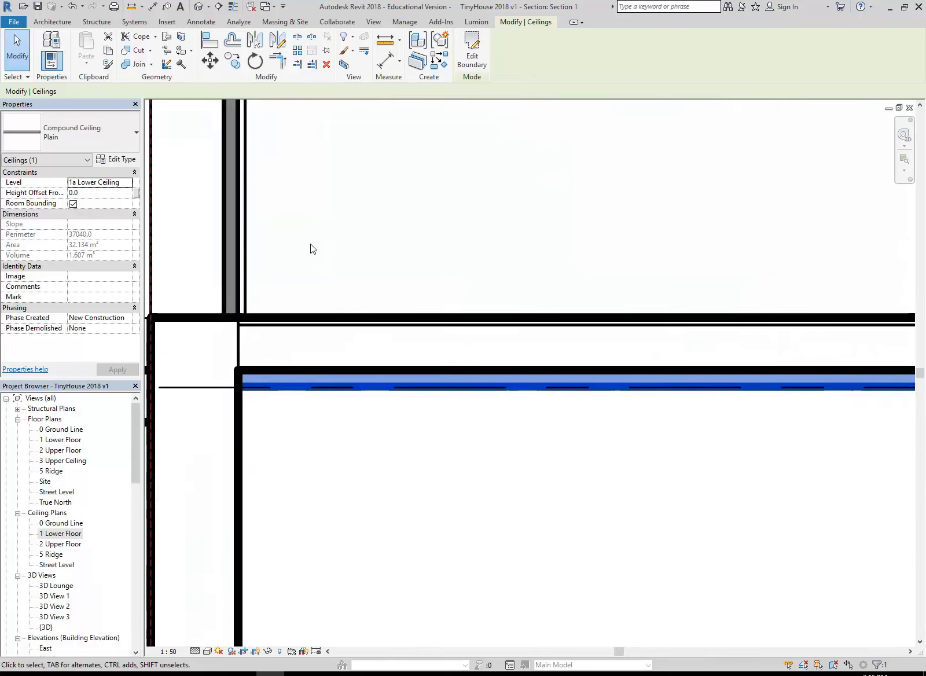
pyautogui.click(309, 317)
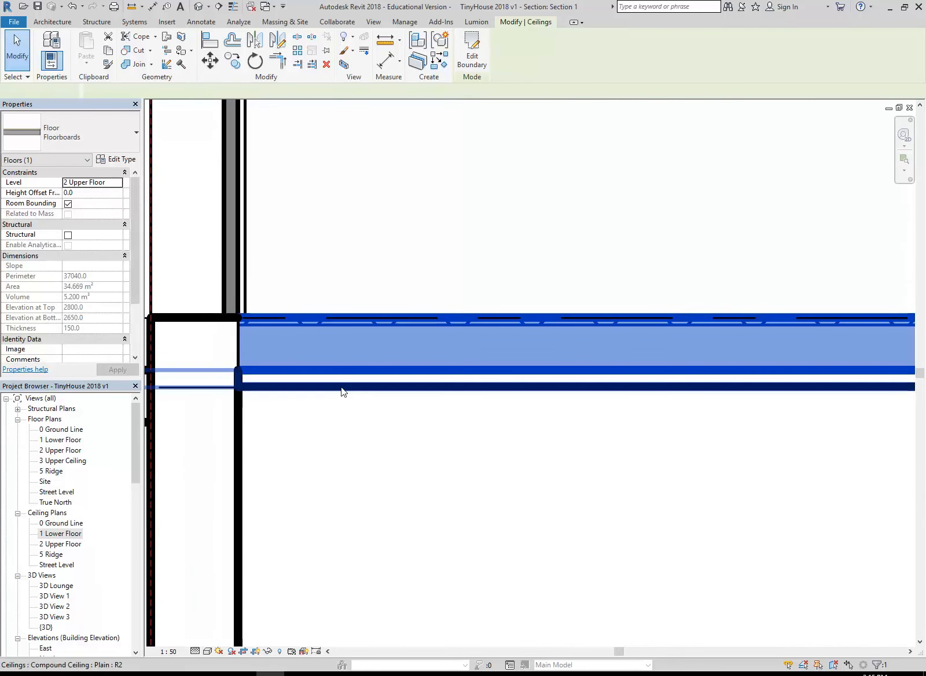
pyautogui.click(344, 389)
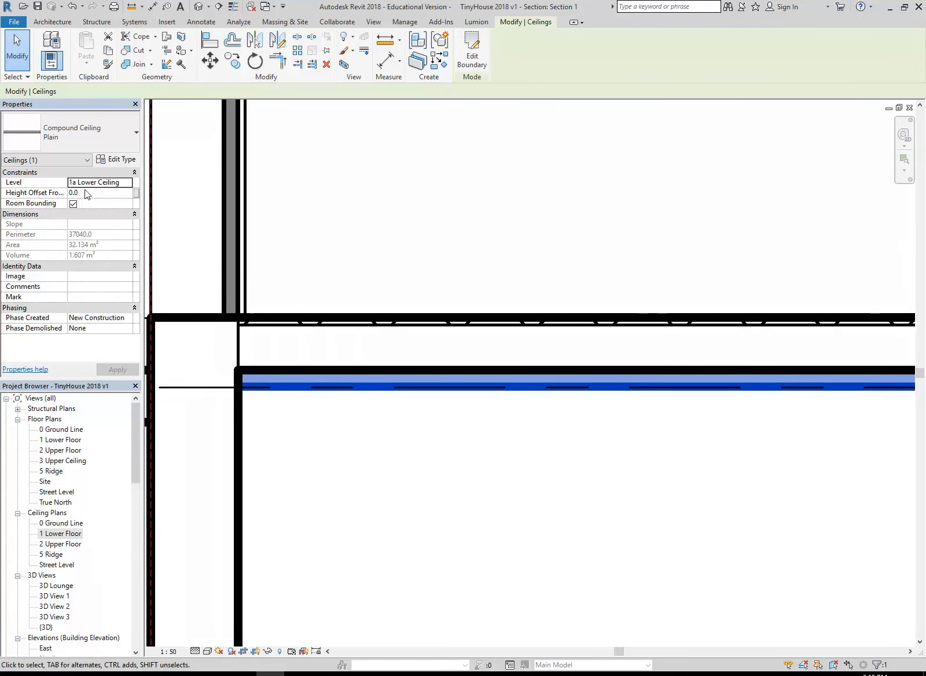
pyautogui.scroll(3, 337, 383)
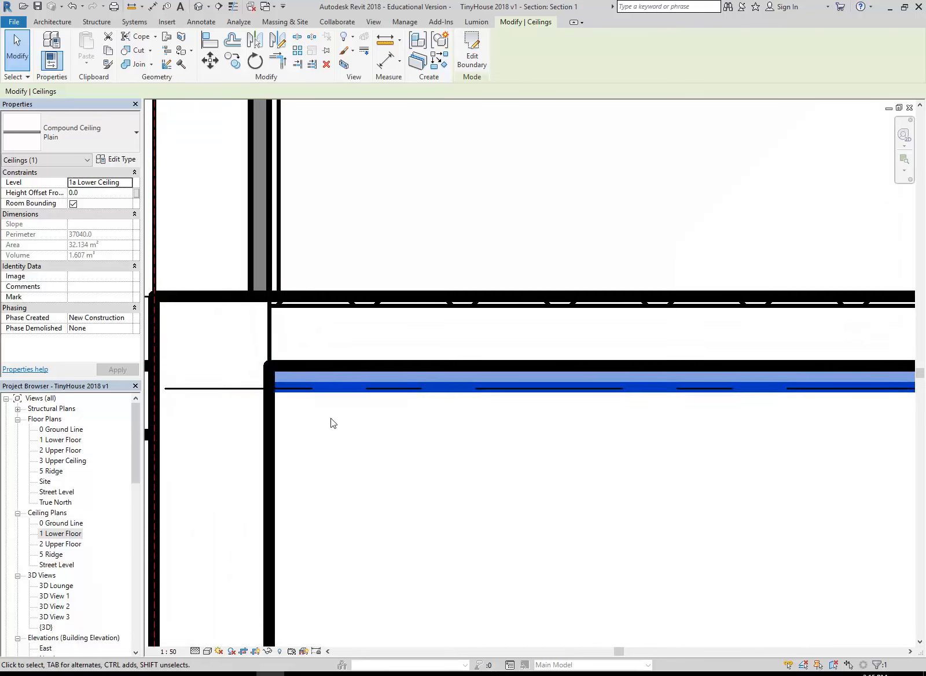
# Review the material and thickness of the Metal Stud Layer and Gypsum Wall Board in the Plain ceiling type's structure
pyautogui.click(115, 159)
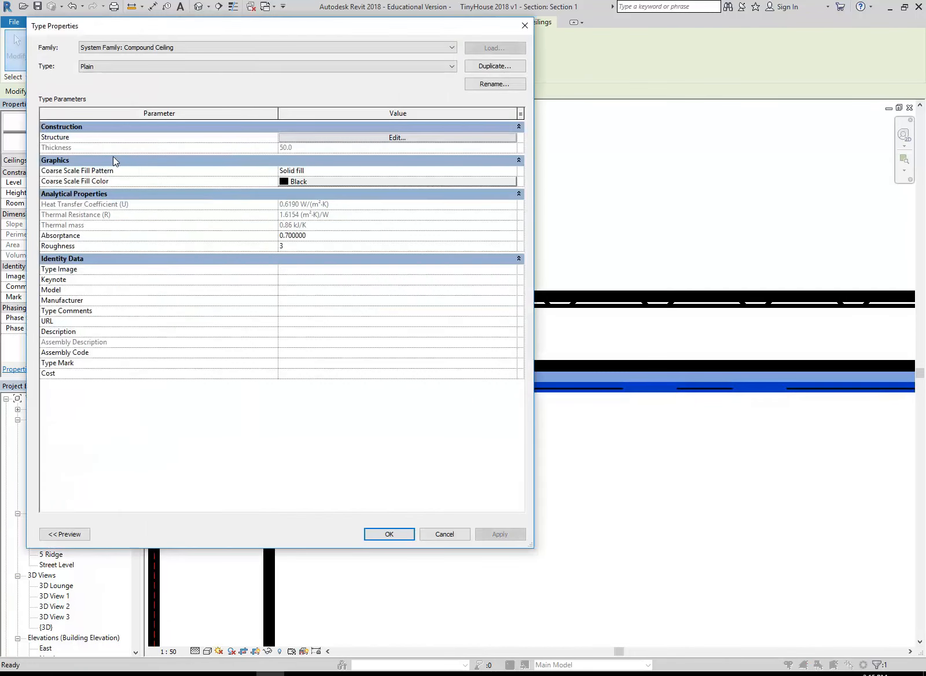
pyautogui.click(334, 137)
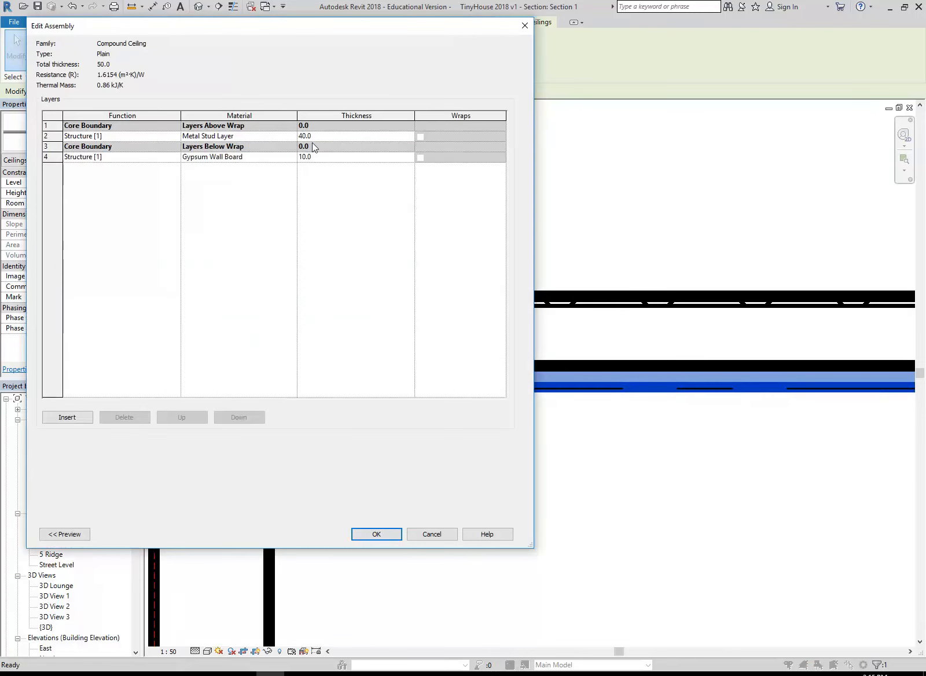
pyautogui.click(341, 136)
pyautogui.click(334, 160)
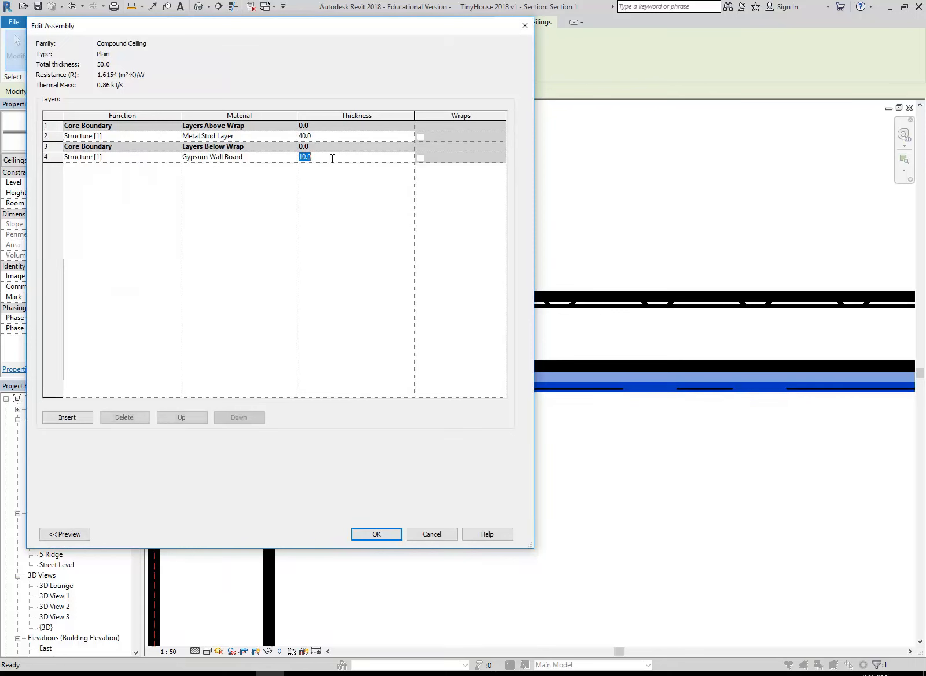
pyautogui.click(324, 135)
pyautogui.click(322, 158)
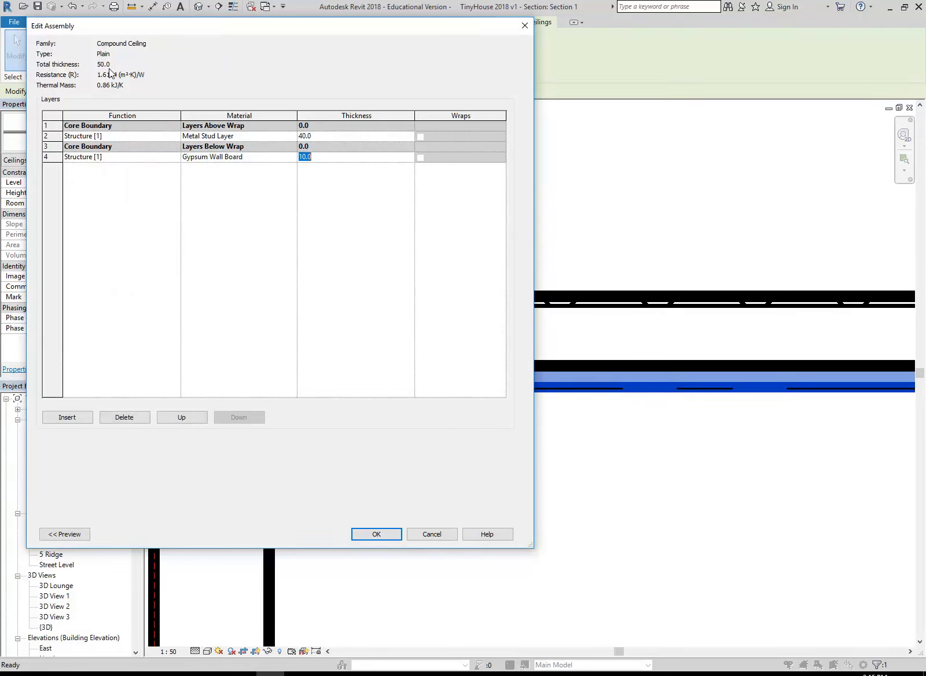
pyautogui.click(335, 134)
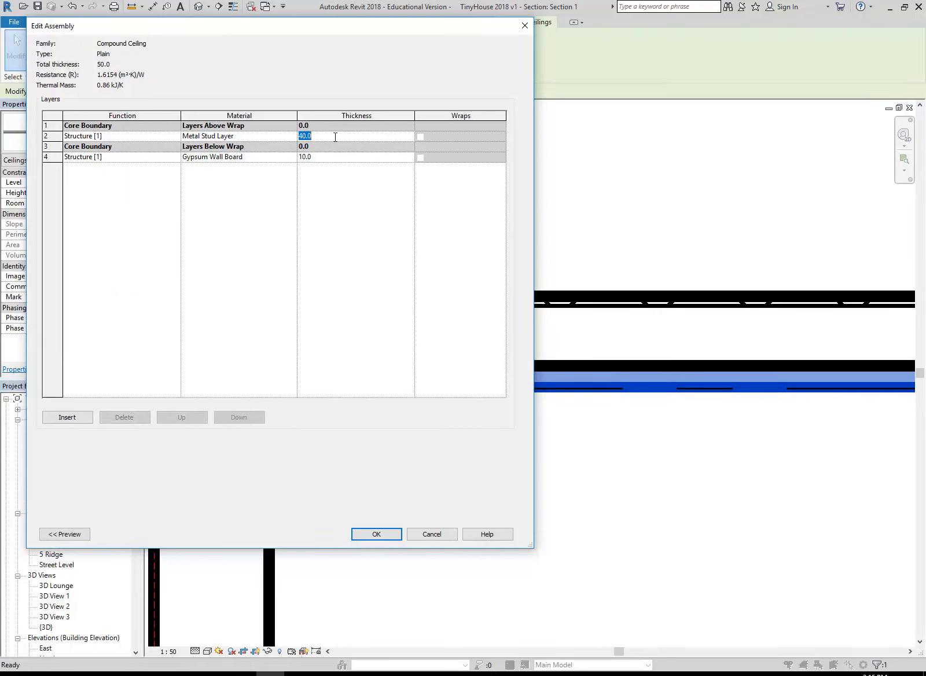
pyautogui.click(335, 136)
pyautogui.click(335, 136)
pyautogui.click(329, 158)
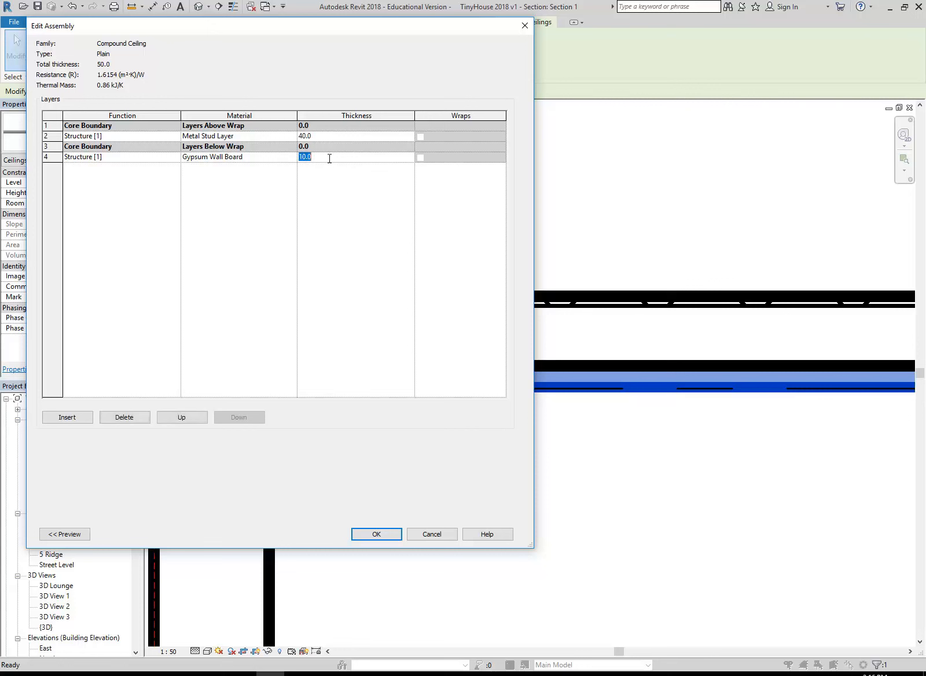
pyautogui.click(331, 136)
pyautogui.click(330, 157)
pyautogui.click(255, 158)
pyautogui.click(331, 157)
pyautogui.click(331, 157)
pyautogui.click(377, 534)
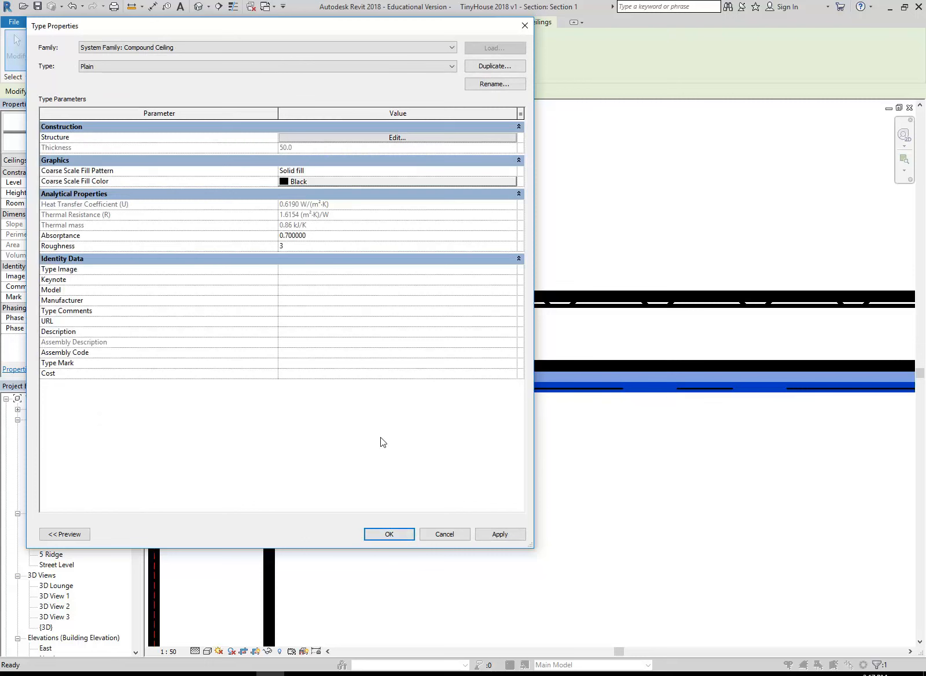
pyautogui.click(393, 535)
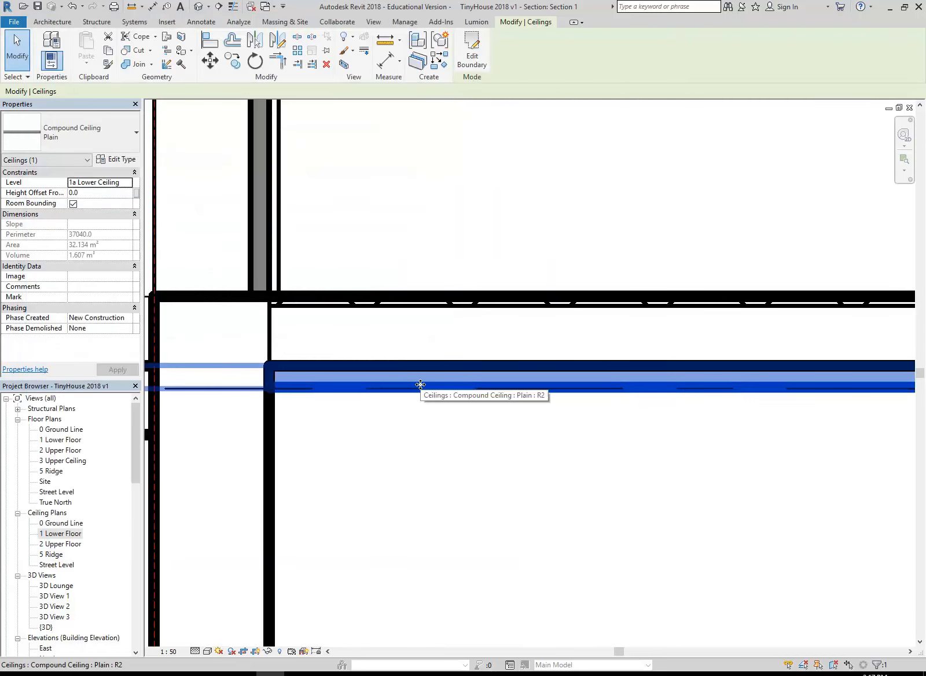
# Open the 1 Lower Floor ceiling plan and deselect the ceiling
pyautogui.doubleClick(62, 533)
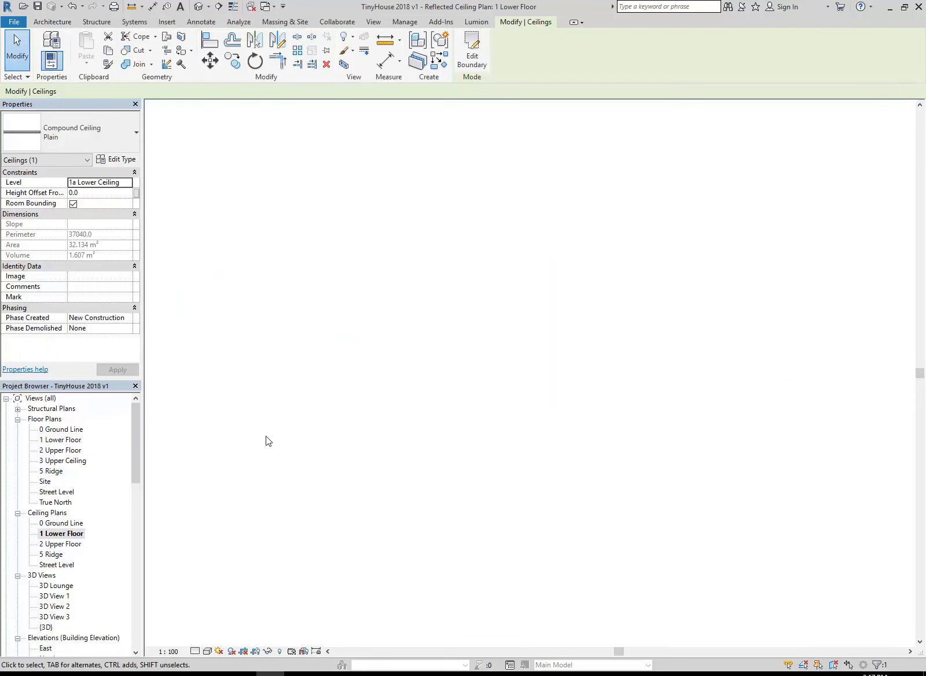
pyautogui.scroll(5, 567, 399)
pyautogui.click(567, 412)
pyautogui.moveTo(566, 412); pyautogui.dragTo(466, 415, button='middle')
pyautogui.scroll(1, 466, 416)
pyautogui.moveTo(387, 398); pyautogui.dragTo(415, 415, button='middle')
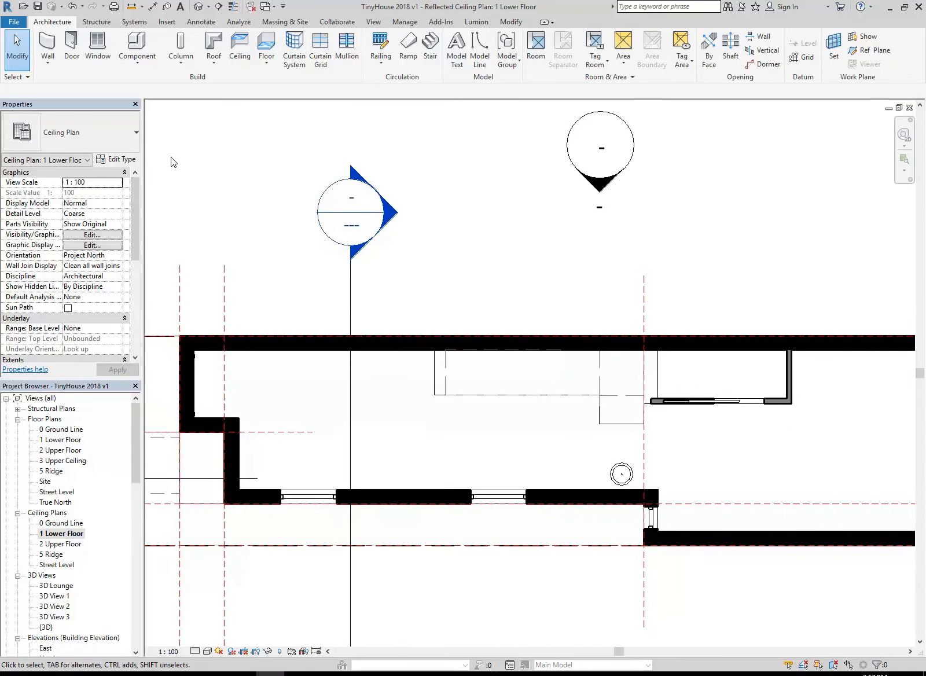
# Start placing a component and browse to the Lighting Fixtures folder of the Revit Library to load a family
pyautogui.click(132, 66)
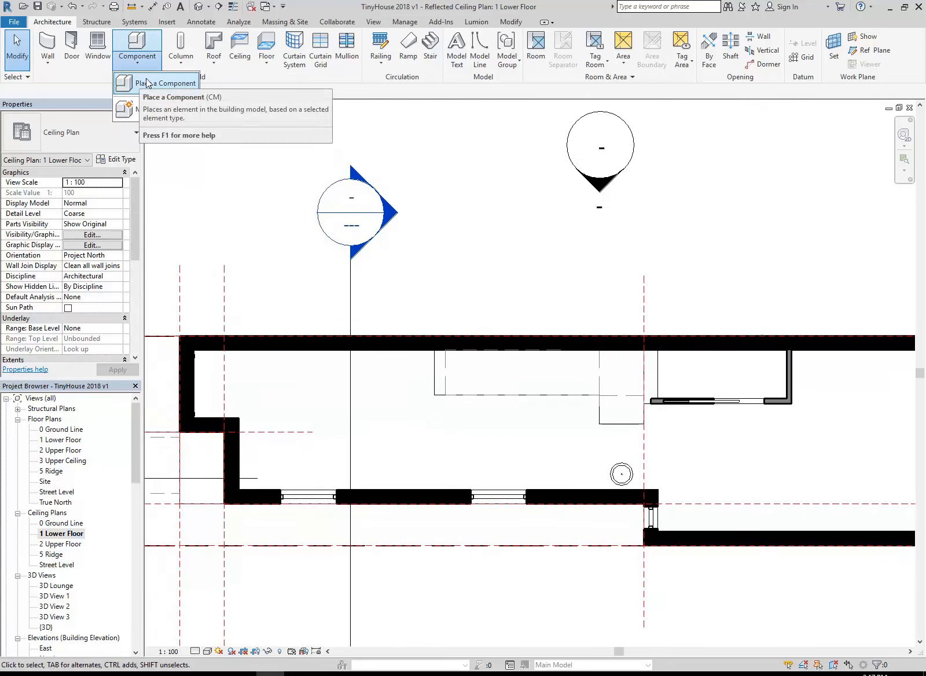
pyautogui.click(148, 83)
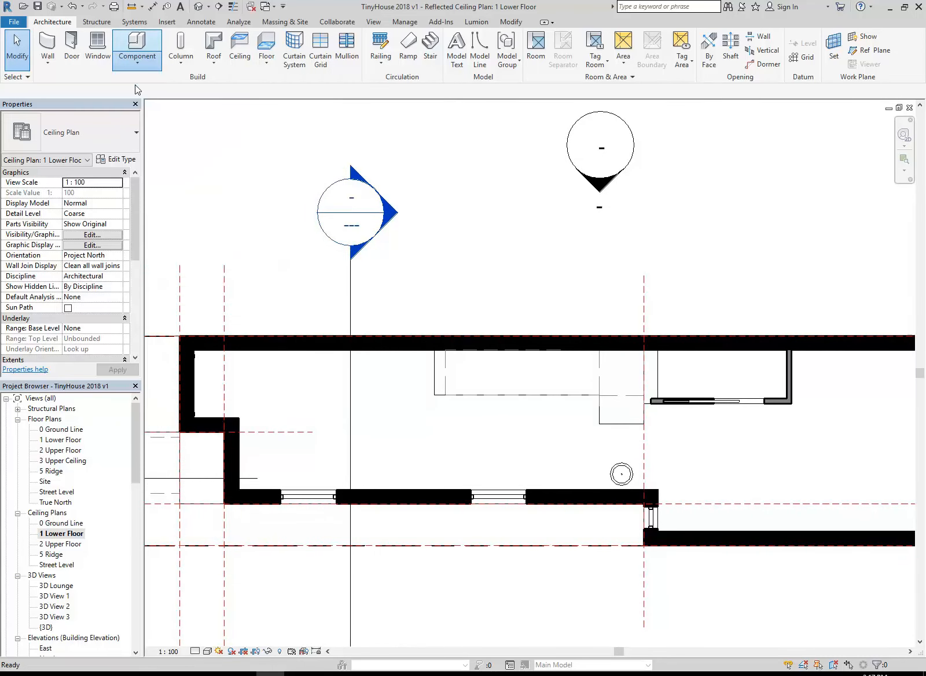
pyautogui.moveTo(286, 384); pyautogui.dragTo(313, 387, button='middle')
pyautogui.scroll(1, 312, 387)
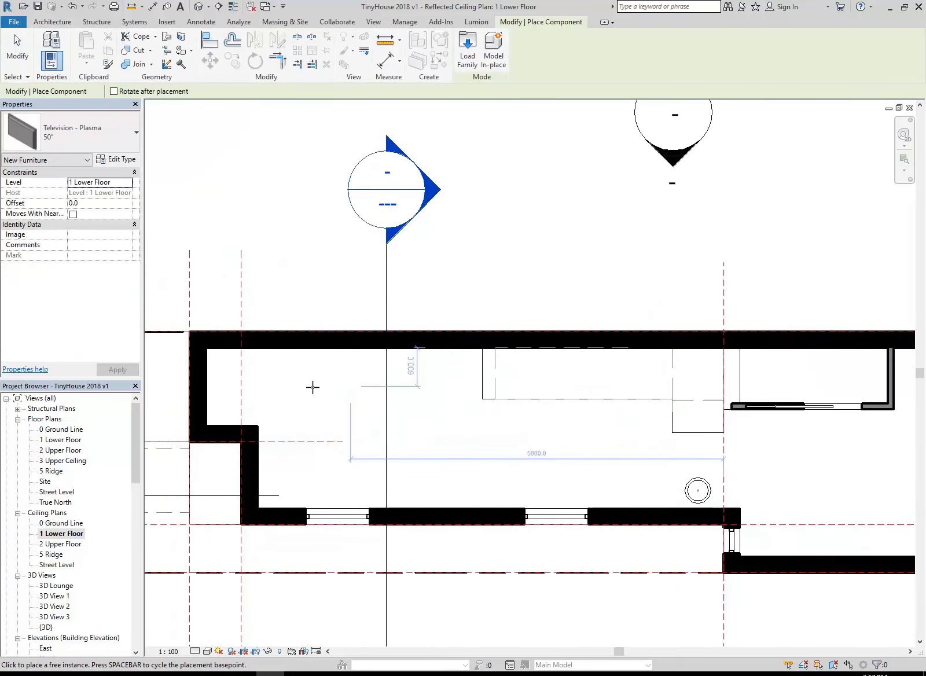
pyautogui.click(467, 52)
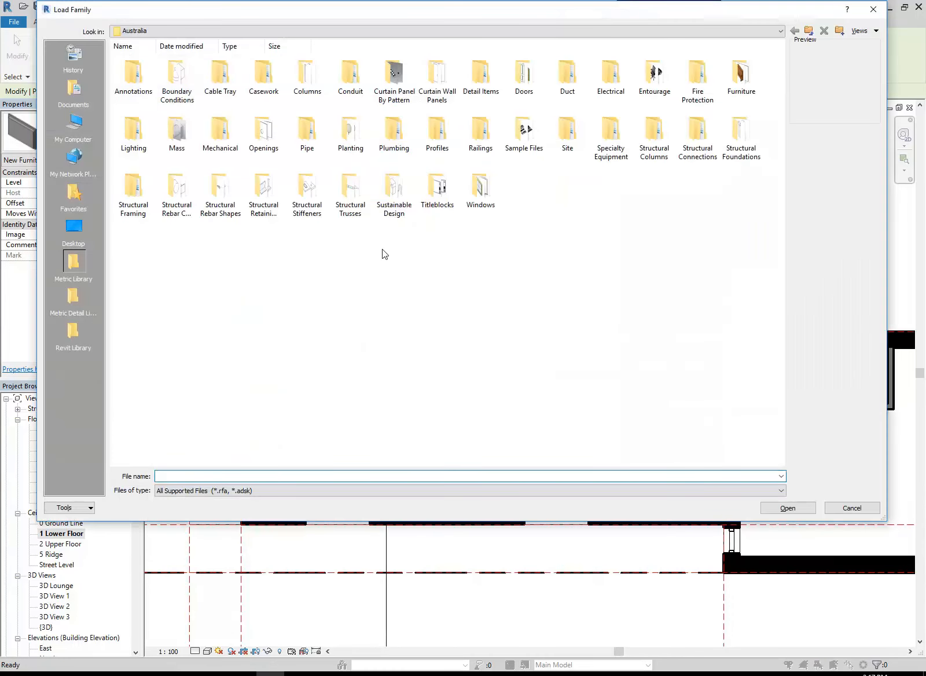
pyautogui.click(78, 340)
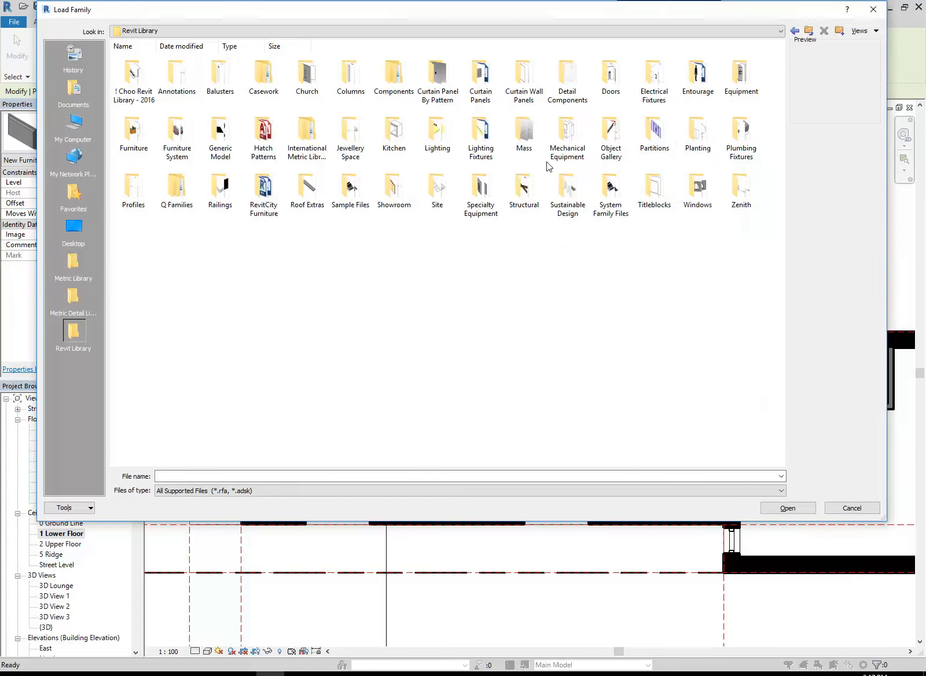
pyautogui.doubleClick(492, 150)
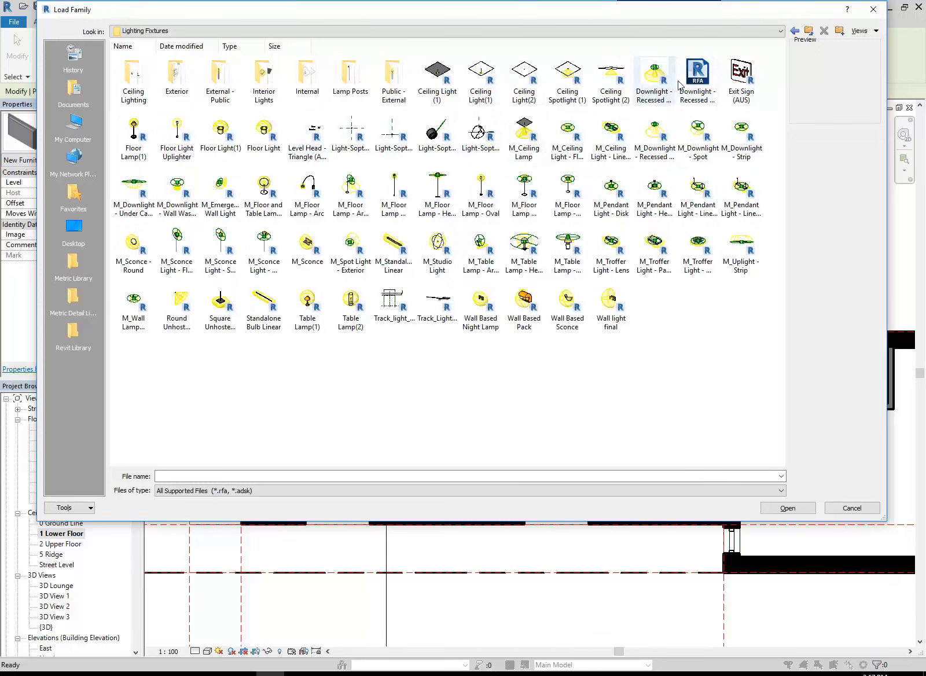
# Permanently delete the backup family file Downlight - Recessed Can Glow.0001 from the Lighting Fixtures folder
pyautogui.click(696, 81)
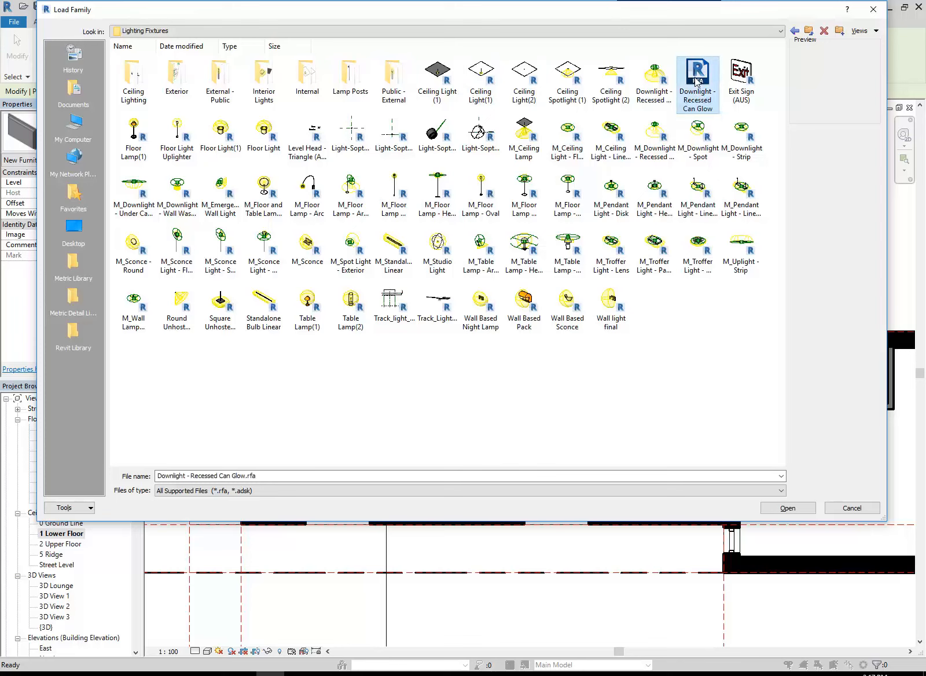
pyautogui.click(650, 86)
pyautogui.press('Delete')
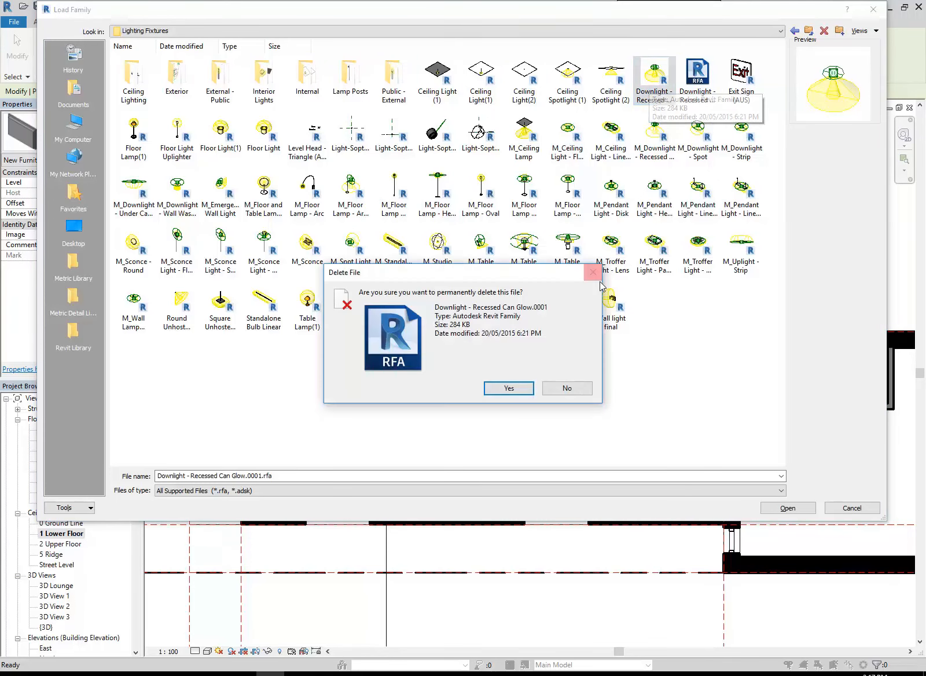
pyautogui.click(508, 388)
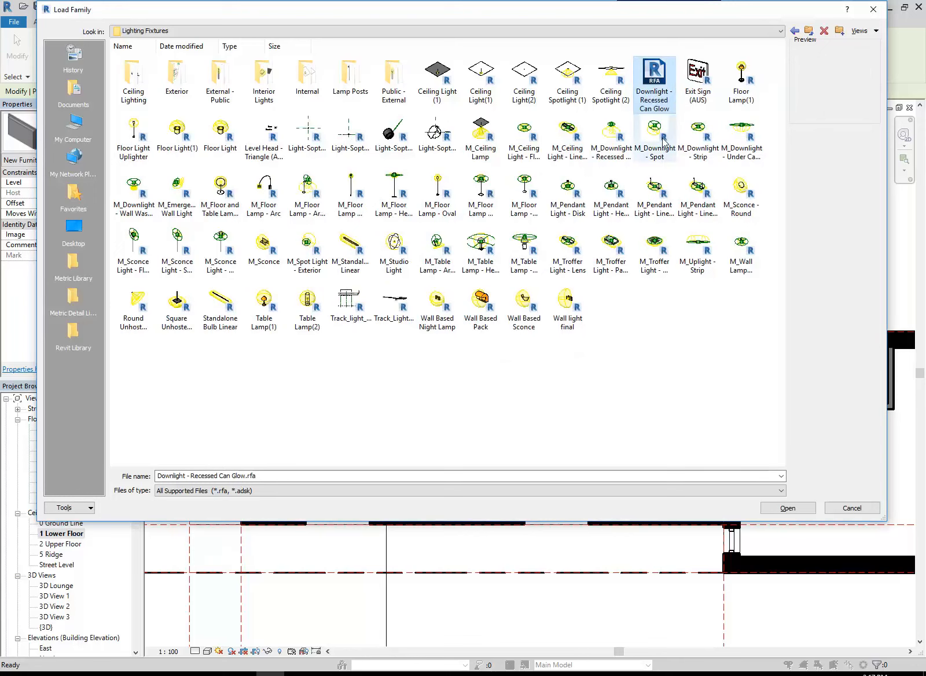
# Load the Downlight - Recessed Can Glow family and choose its 152mm Incandescent - 120V type for placement
pyautogui.doubleClick(654, 74)
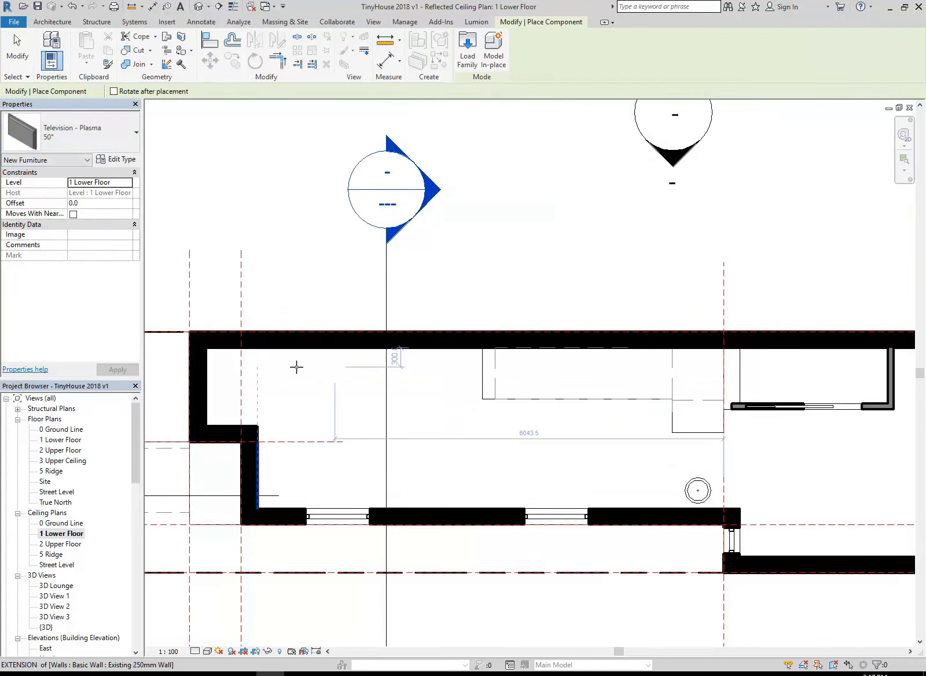
pyautogui.moveTo(304, 373); pyautogui.dragTo(321, 375, button='middle')
pyautogui.moveTo(355, 416); pyautogui.dragTo(368, 402, button='middle')
pyautogui.scroll(1, 355, 399)
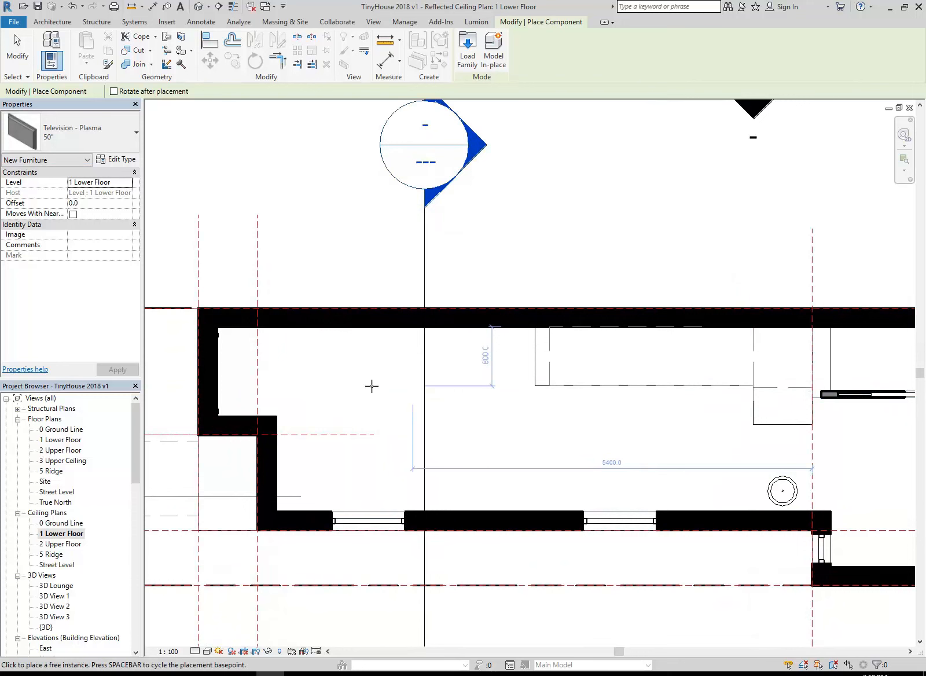
pyautogui.click(86, 136)
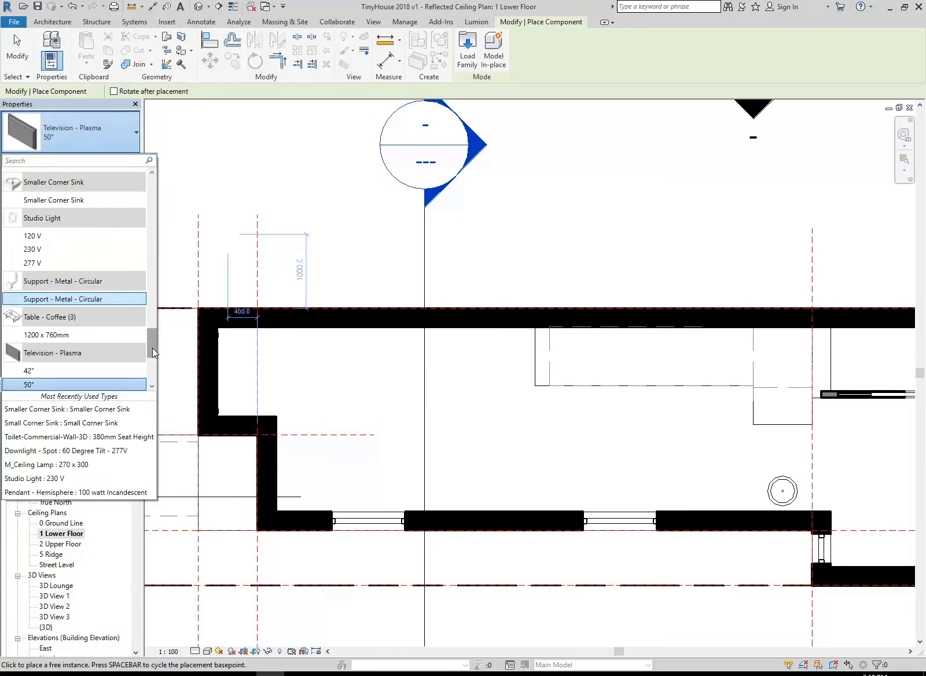
pyautogui.moveTo(153, 352); pyautogui.dragTo(157, 212)
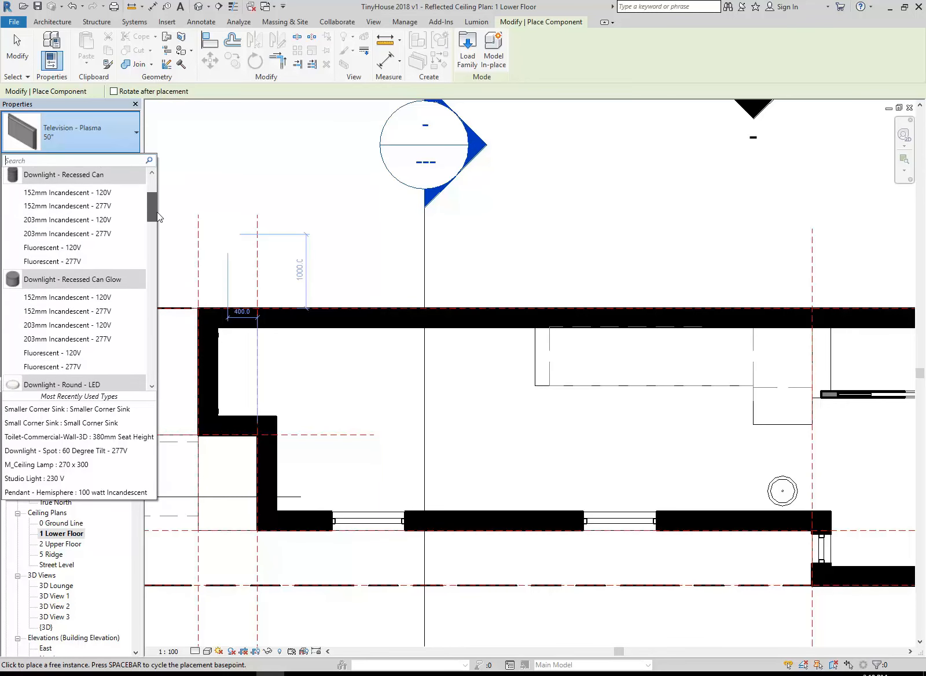
pyautogui.moveTo(65, 297)
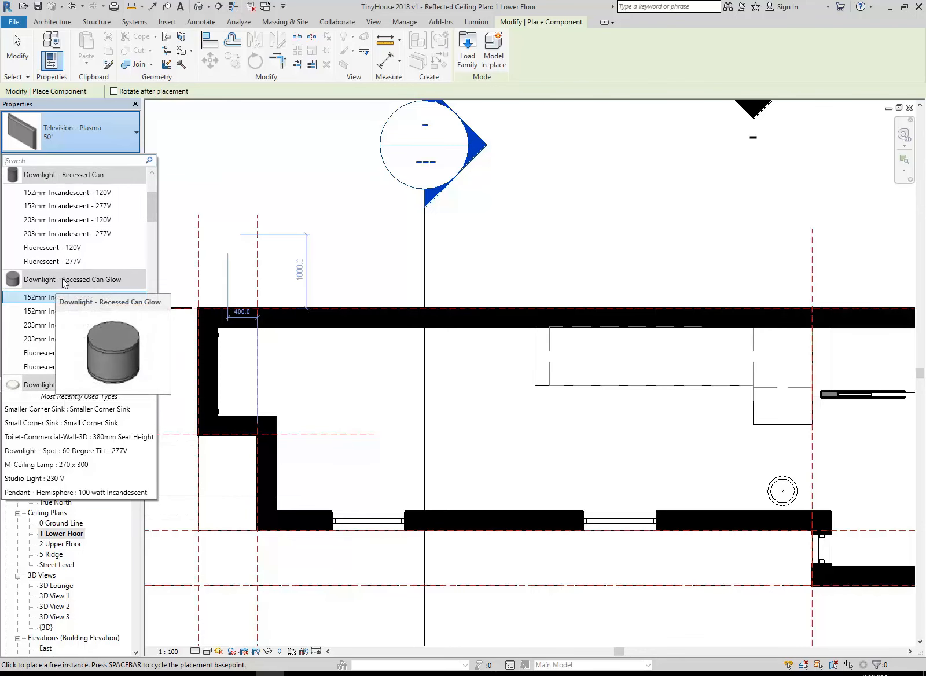
pyautogui.click(28, 298)
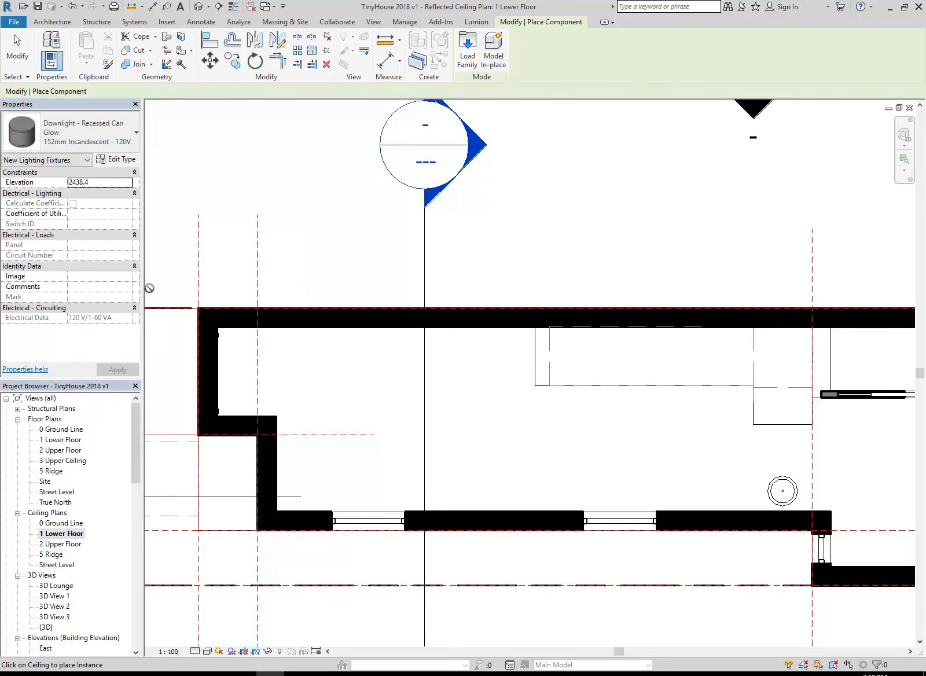
# Set the Recessing Height of the 152mm Incandescent - 120V downlight type to 50 mm
pyautogui.click(116, 159)
pyautogui.click(441, 534)
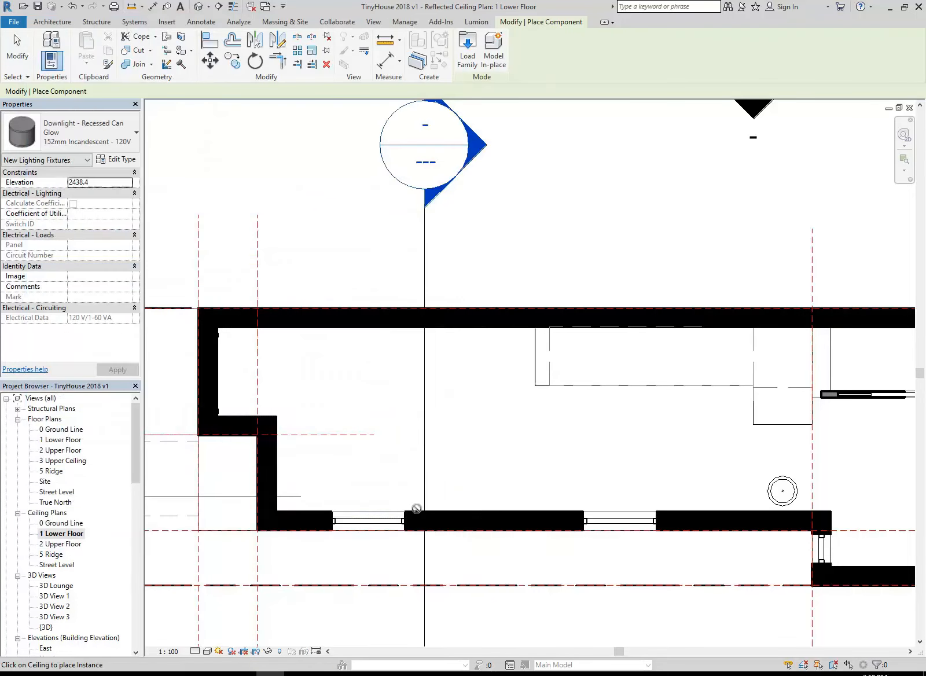
pyautogui.click(119, 159)
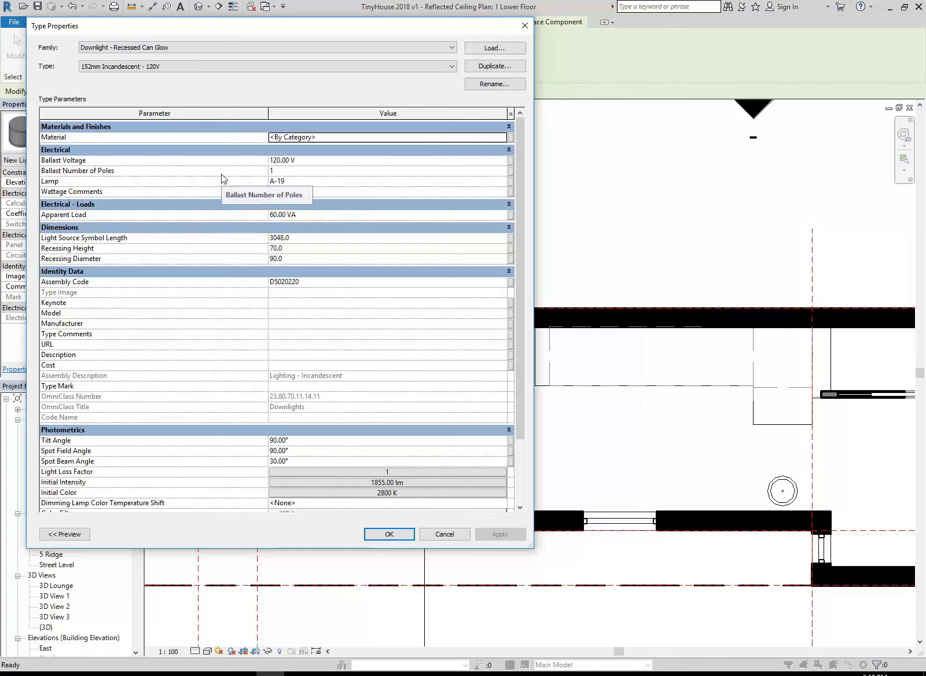
pyautogui.click(309, 249)
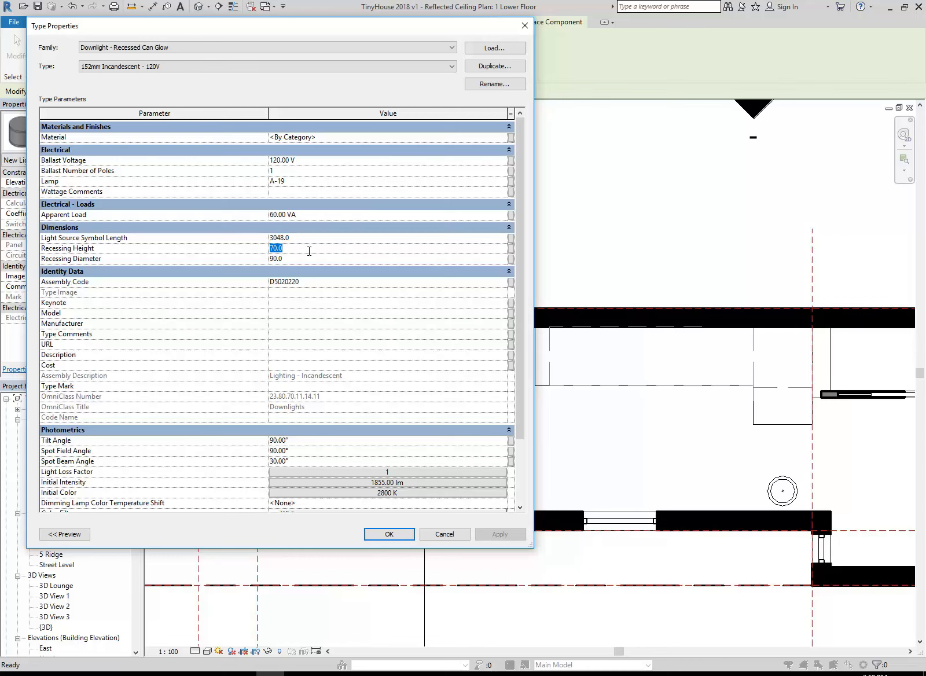
pyautogui.write('50')
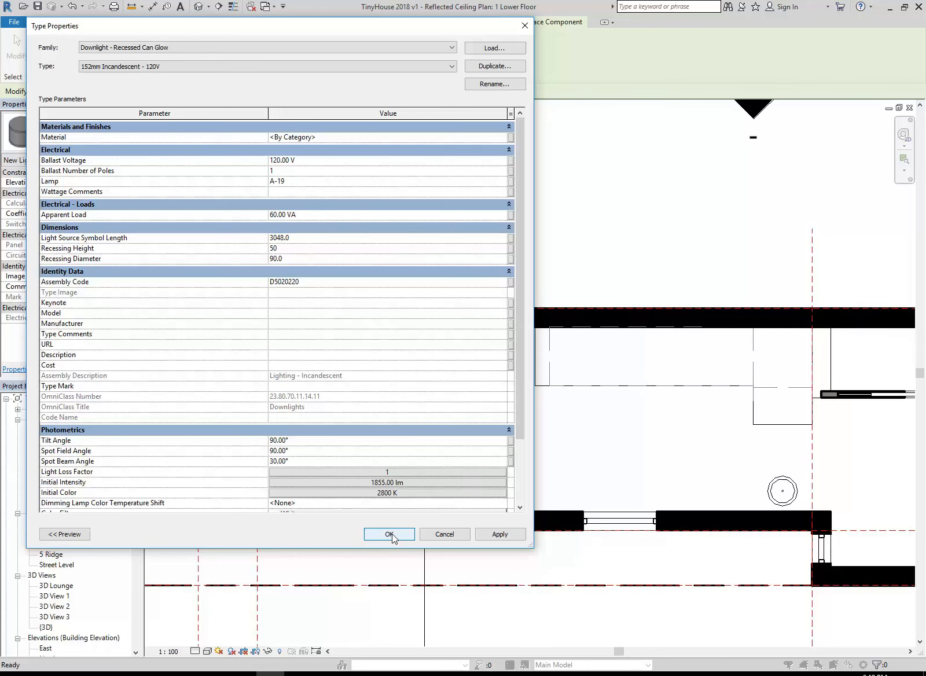
pyautogui.click(389, 533)
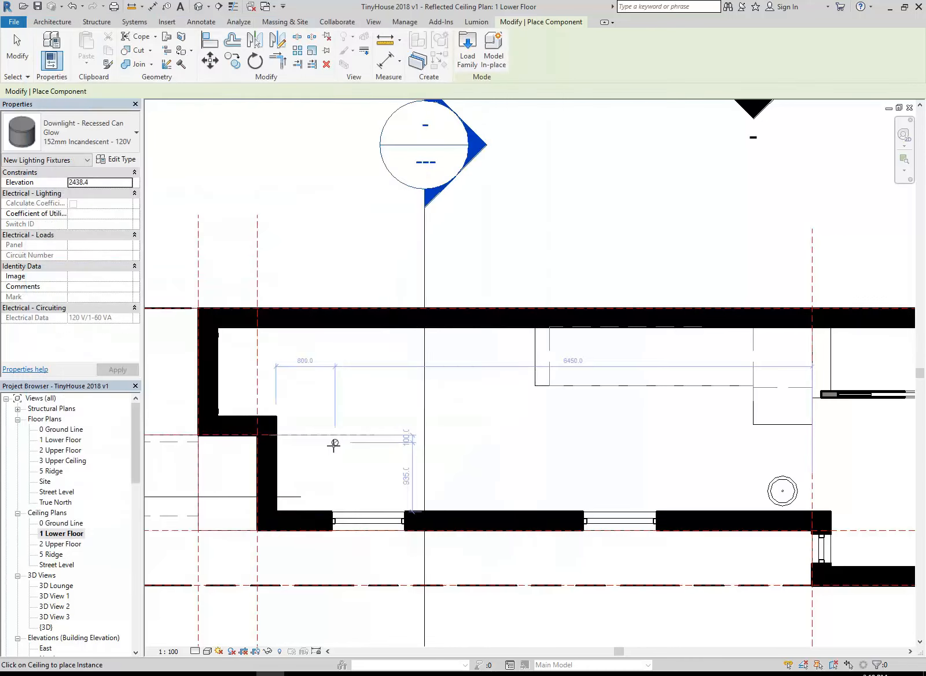
# Place four downlights in a row along the lower-floor ceiling, about 1.8 m from the upper wall, and end placement
pyautogui.scroll(2, 342, 416)
pyautogui.scroll(-1, 342, 417)
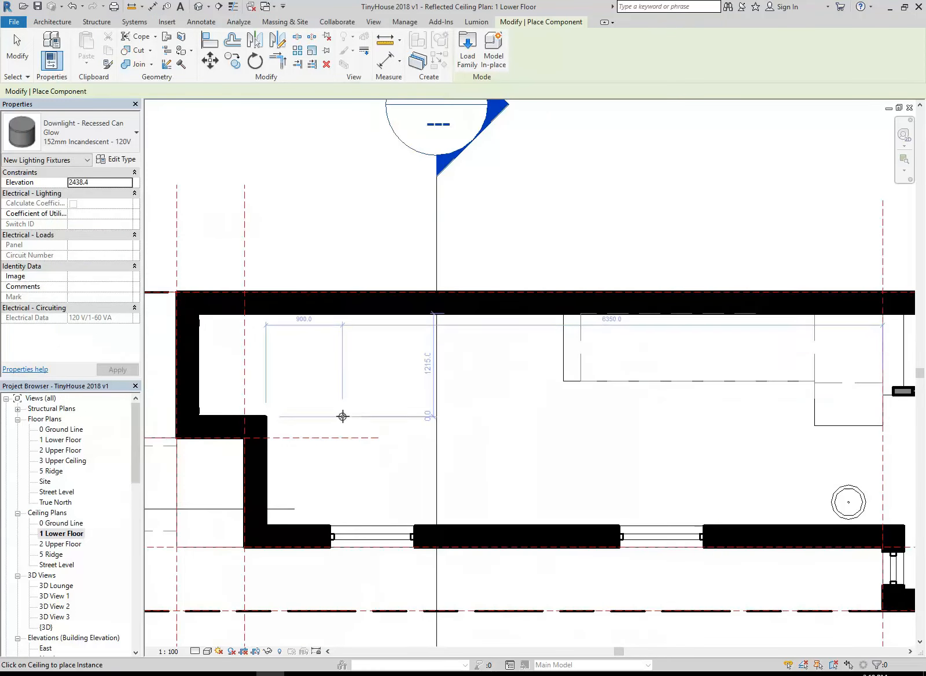
pyautogui.moveTo(488, 453); pyautogui.dragTo(449, 454, button='middle')
pyautogui.click(328, 472)
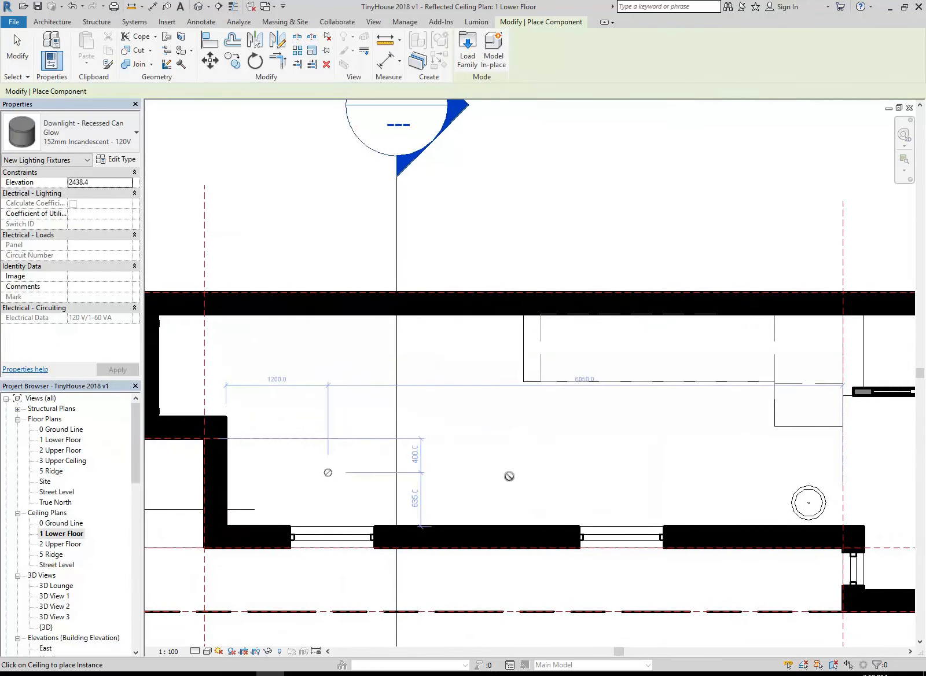
pyautogui.click(481, 464)
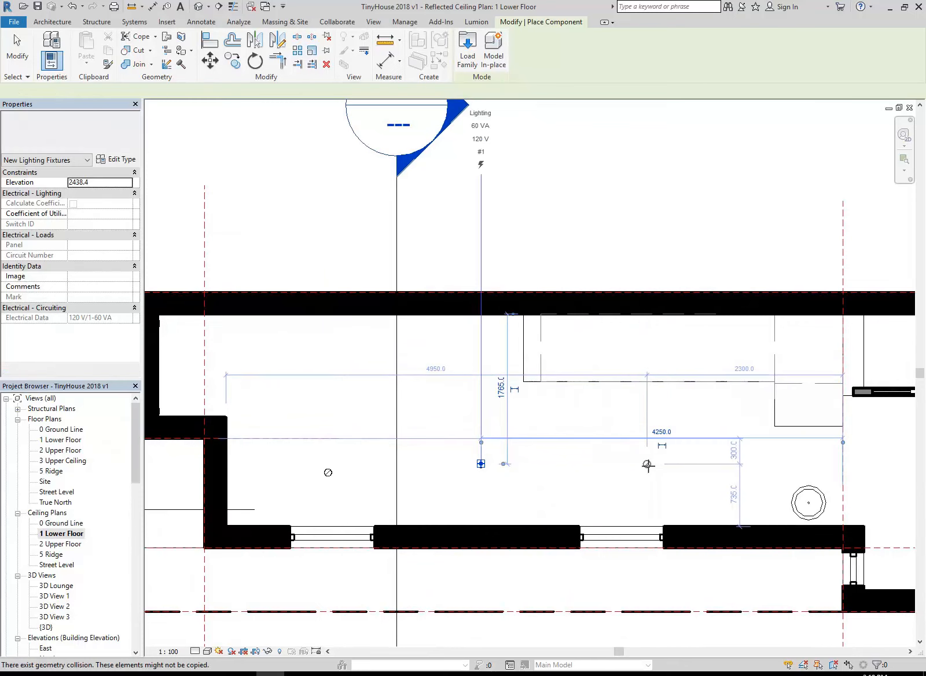
pyautogui.click(648, 463)
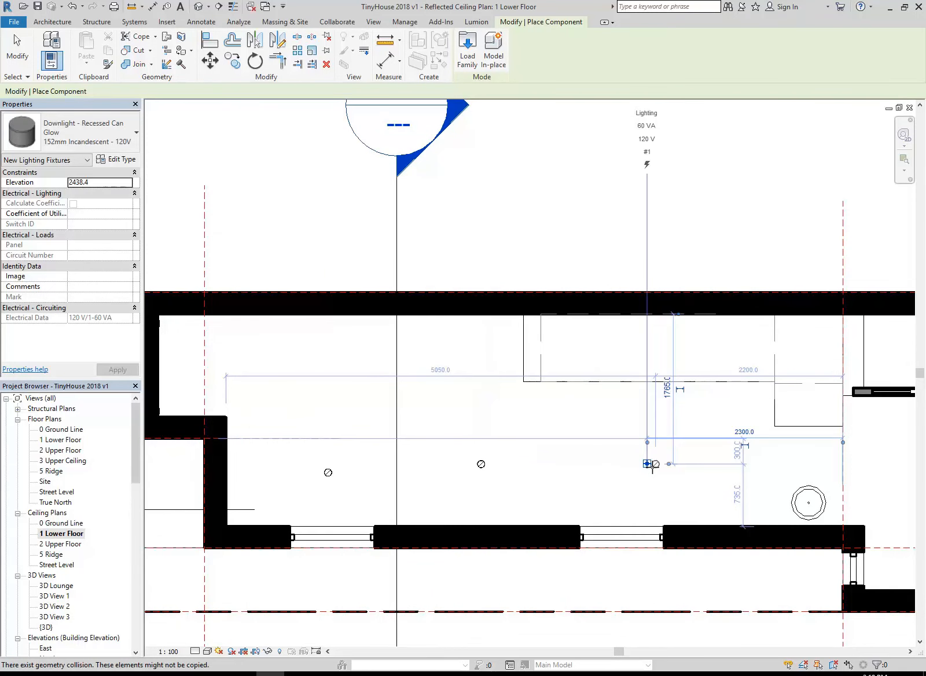
pyautogui.click(781, 463)
pyautogui.press('Escape')
pyautogui.press('Escape')
pyautogui.moveTo(343, 423); pyautogui.dragTo(376, 430, button='middle')
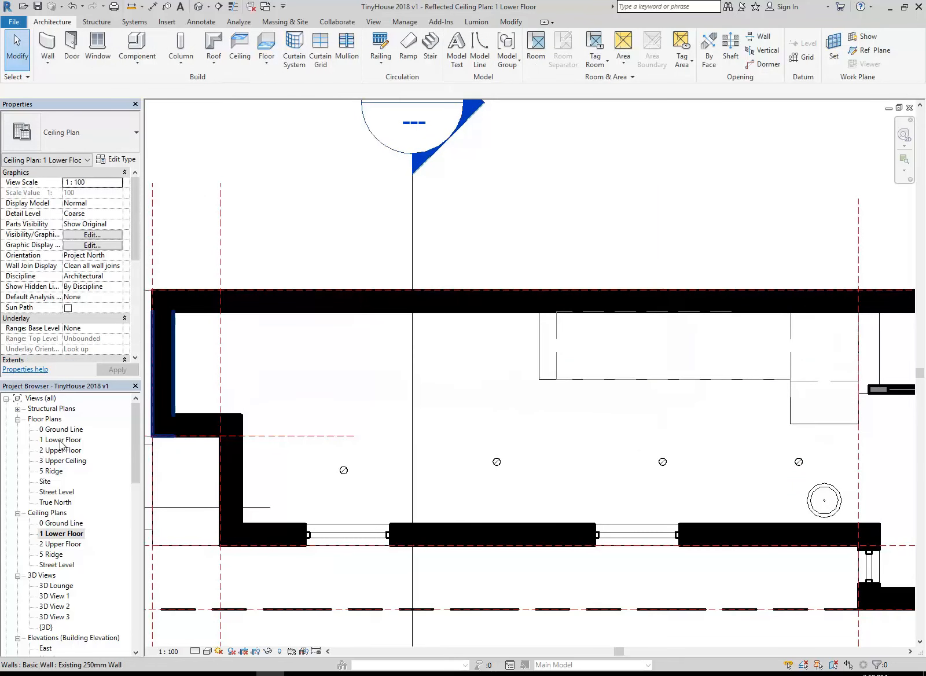
# Open the 1 Lower Floor floor plan and start loading a component family from the Revit Library
pyautogui.doubleClick(60, 440)
pyautogui.scroll(4, 389, 446)
pyautogui.scroll(5, 389, 447)
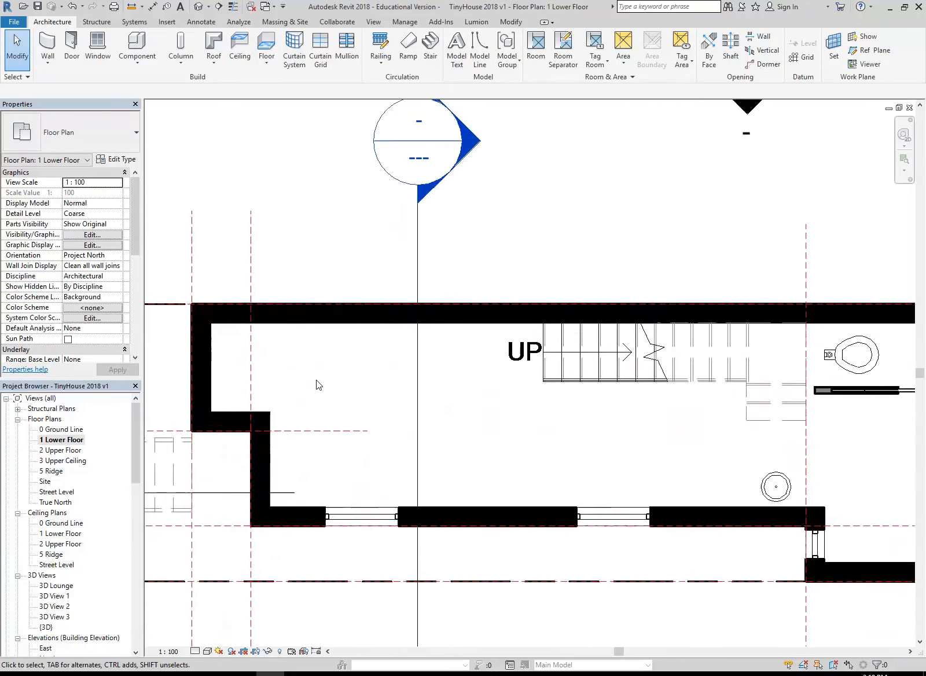
pyautogui.click(137, 43)
pyautogui.click(466, 55)
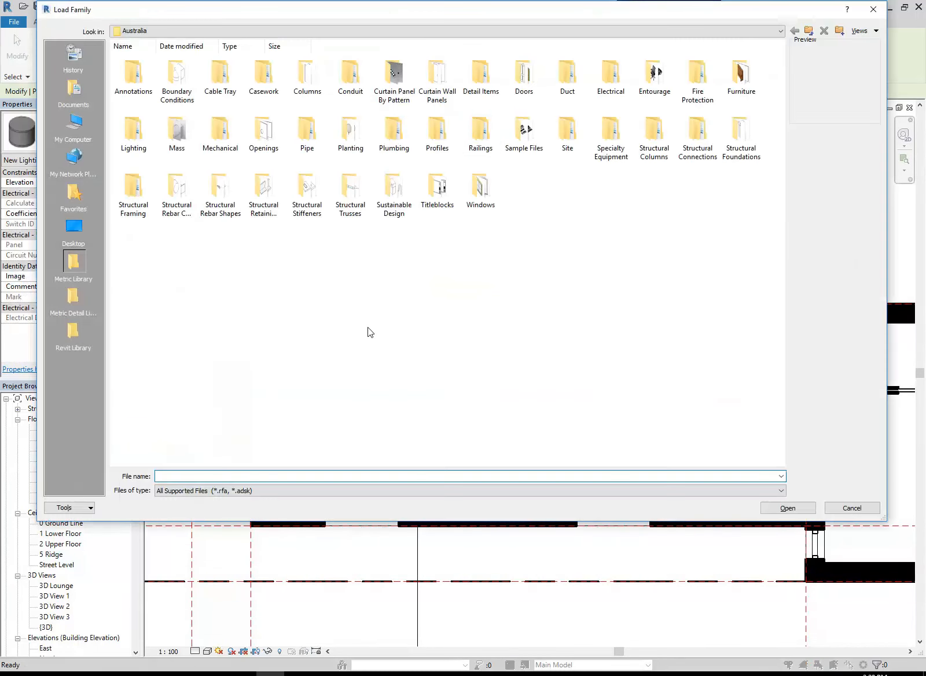
pyautogui.click(77, 344)
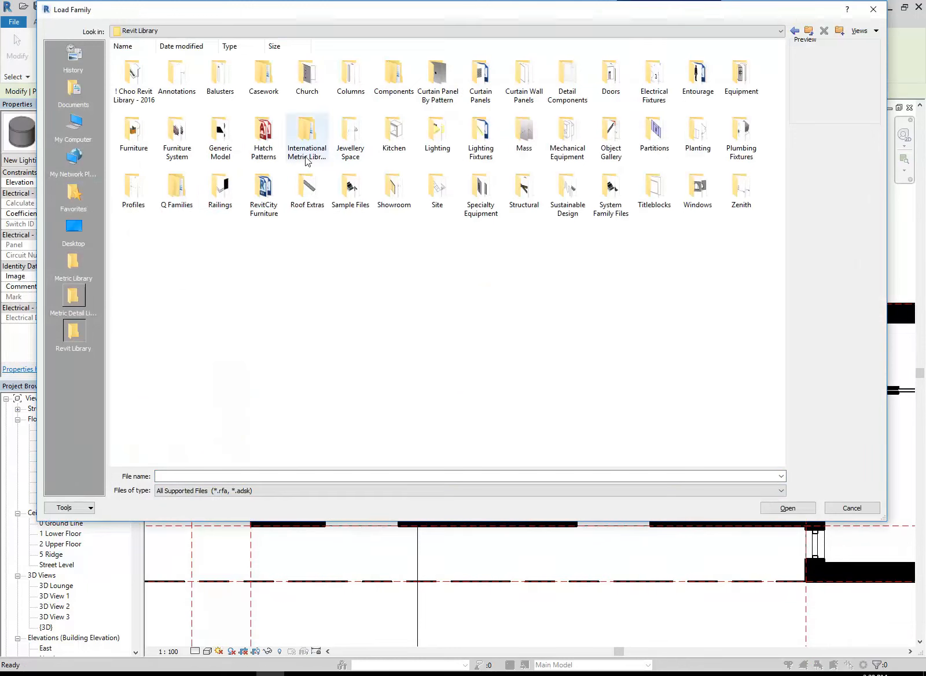
# Load the Chair - LeCorb Chaise family from the library's Jewellery Space folder
pyautogui.doubleClick(614, 139)
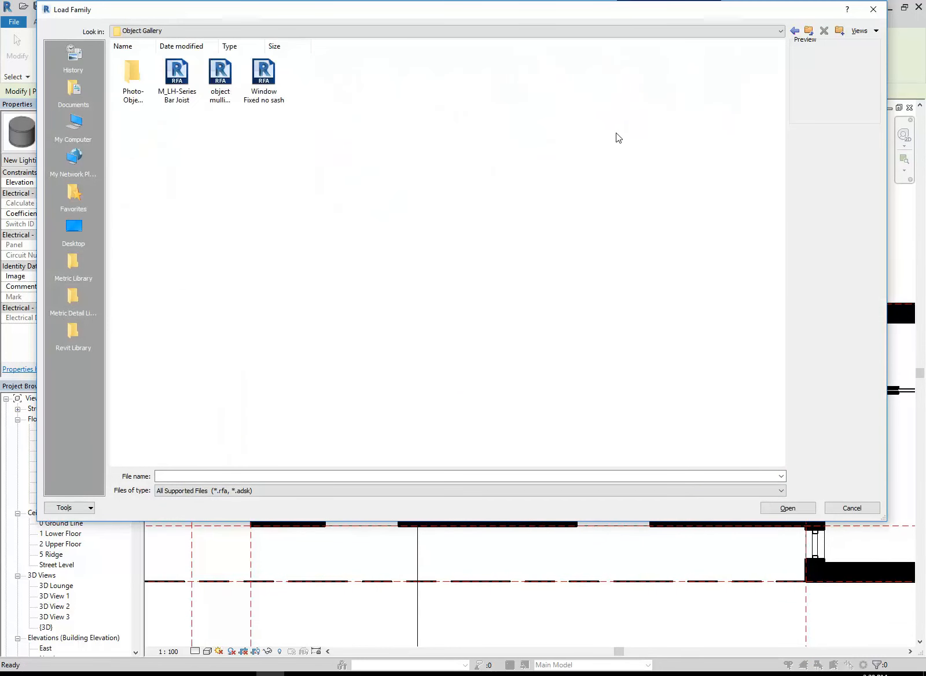
pyautogui.click(809, 30)
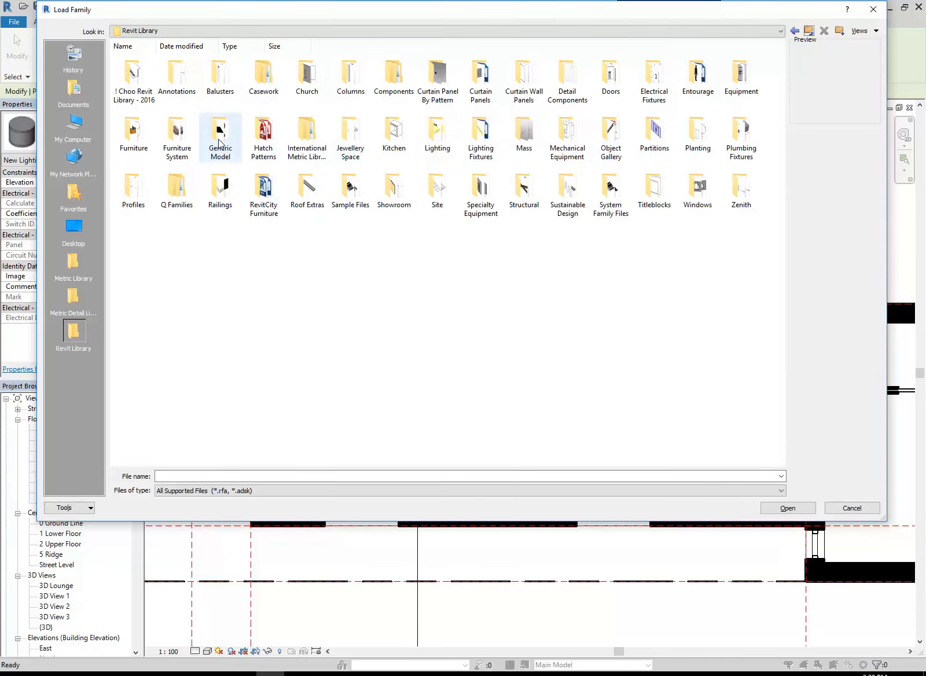
pyautogui.doubleClick(346, 143)
pyautogui.click(140, 86)
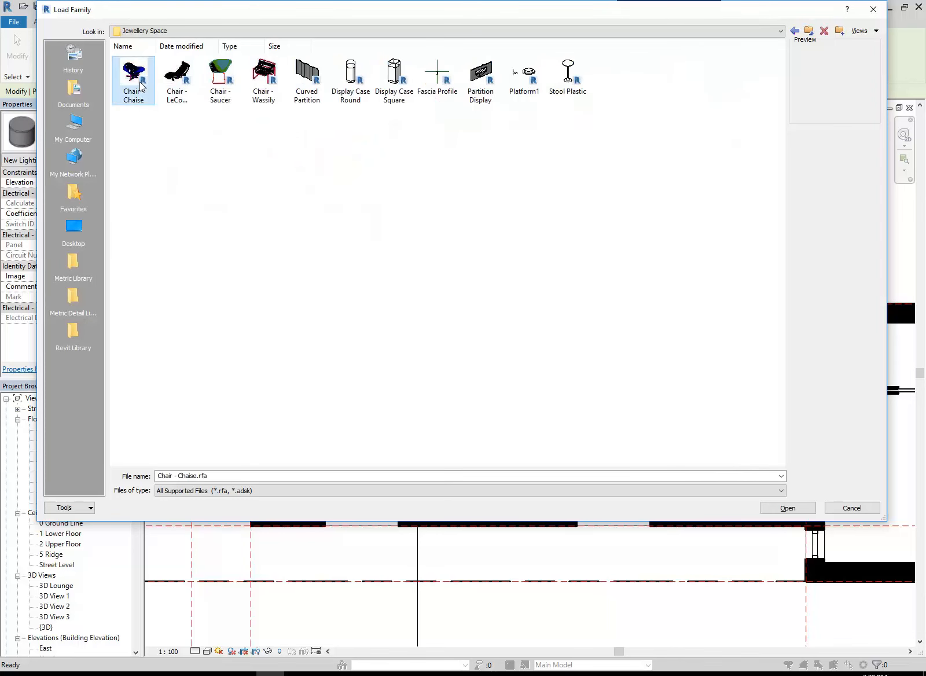
pyautogui.click(262, 84)
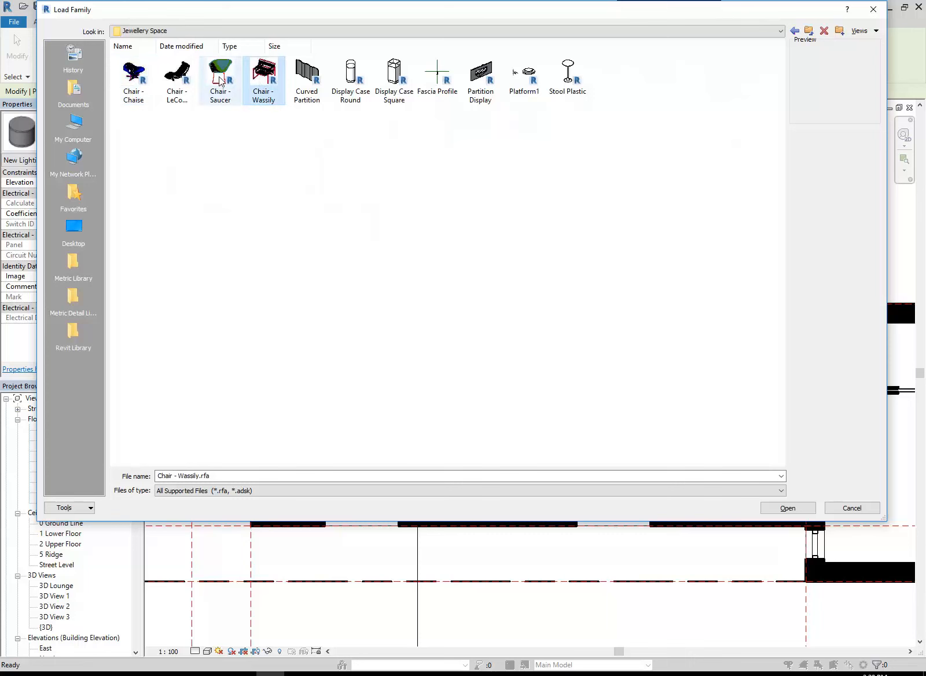
pyautogui.doubleClick(178, 76)
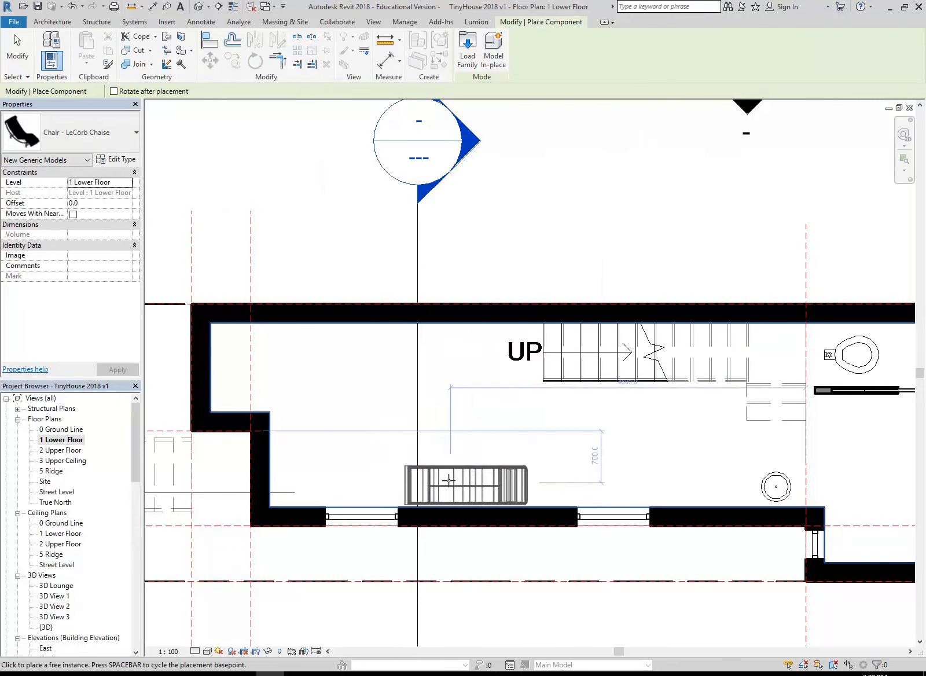
# Place the chaise rotated 180° beside the upper wall near the alcove, dismiss the network alert and end placement
pyautogui.moveTo(409, 387); pyautogui.dragTo(421, 380, button='middle')
pyautogui.scroll(2, 379, 361)
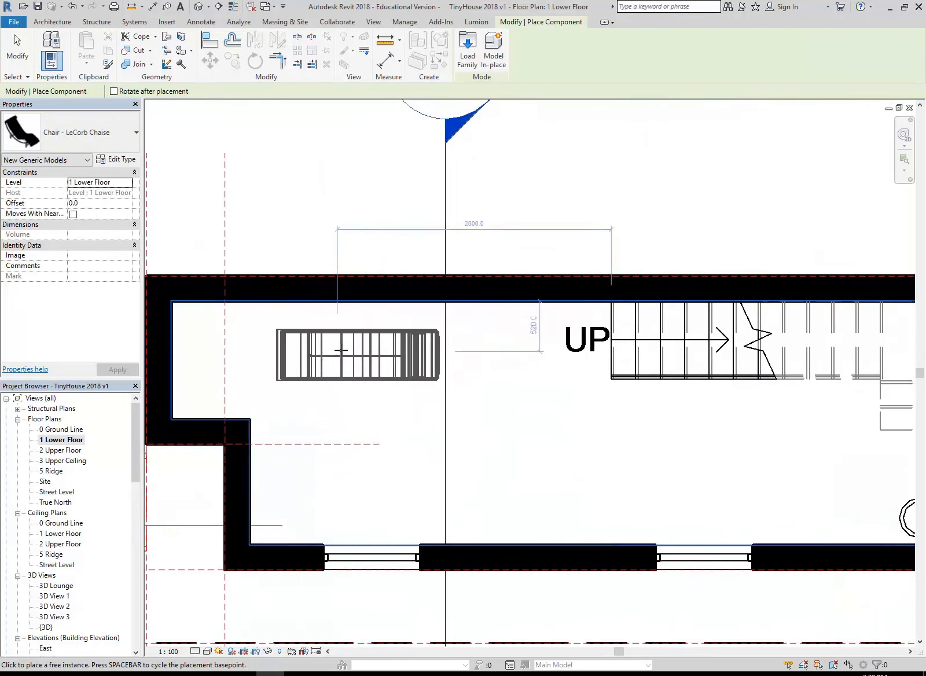
pyautogui.press('space')
pyautogui.press('space')
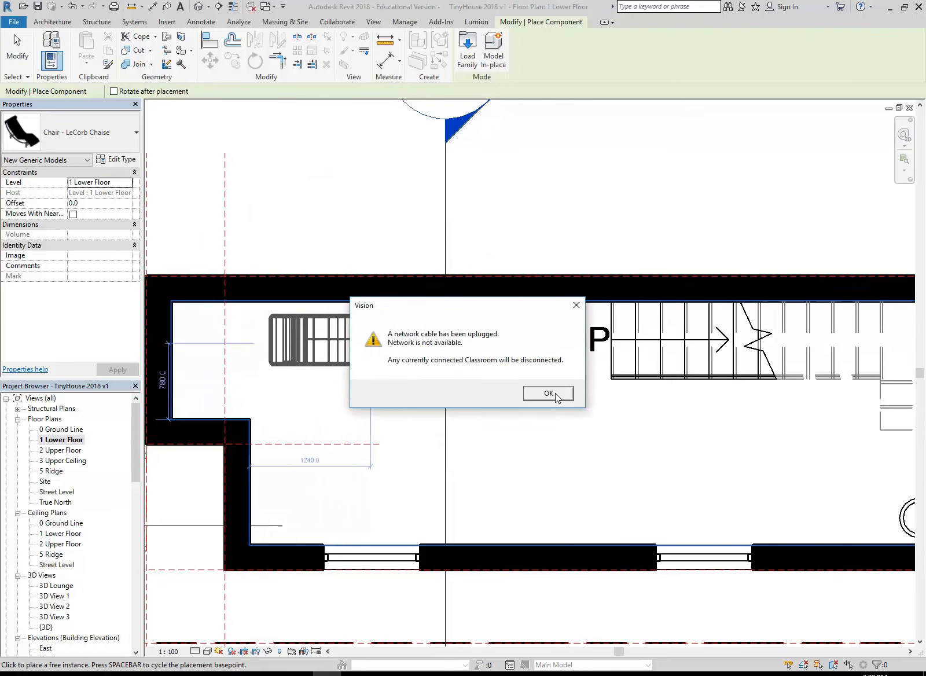
pyautogui.click(548, 393)
pyautogui.scroll(-1, 382, 399)
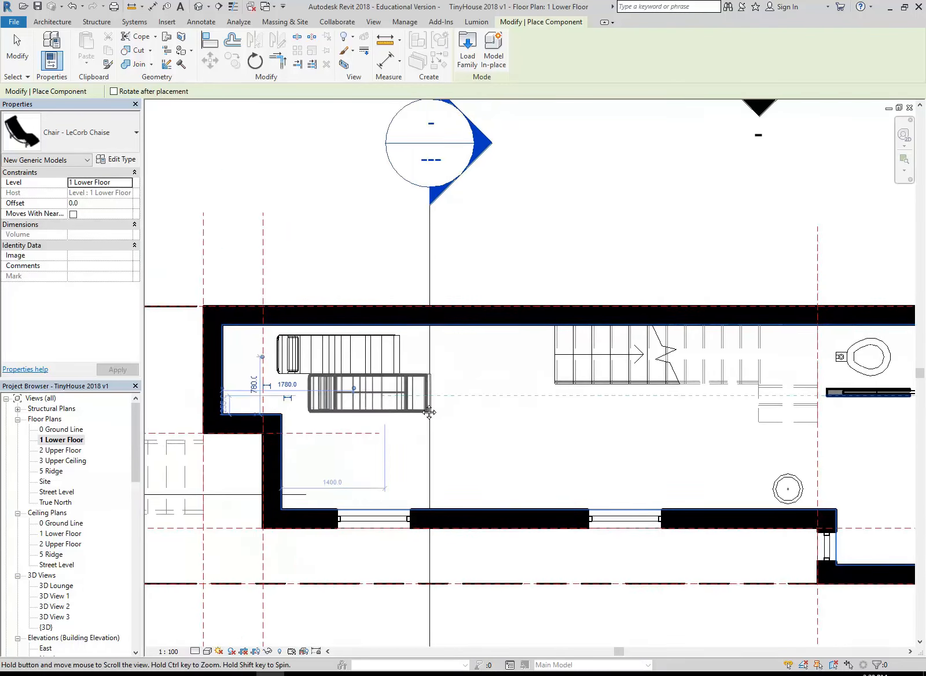
pyautogui.moveTo(382, 399); pyautogui.dragTo(417, 403, button='middle')
pyautogui.press('Escape')
pyautogui.press('Escape')
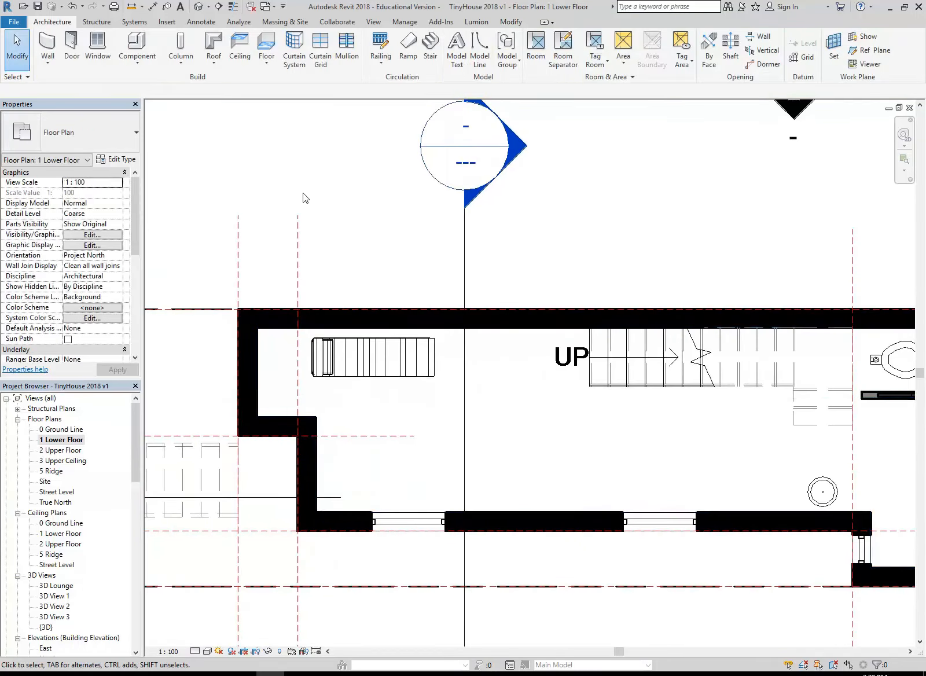
# Start loading another component family from the Revit Library, dismissing the firewall alert without allowing access
pyautogui.click(137, 48)
pyautogui.click(464, 52)
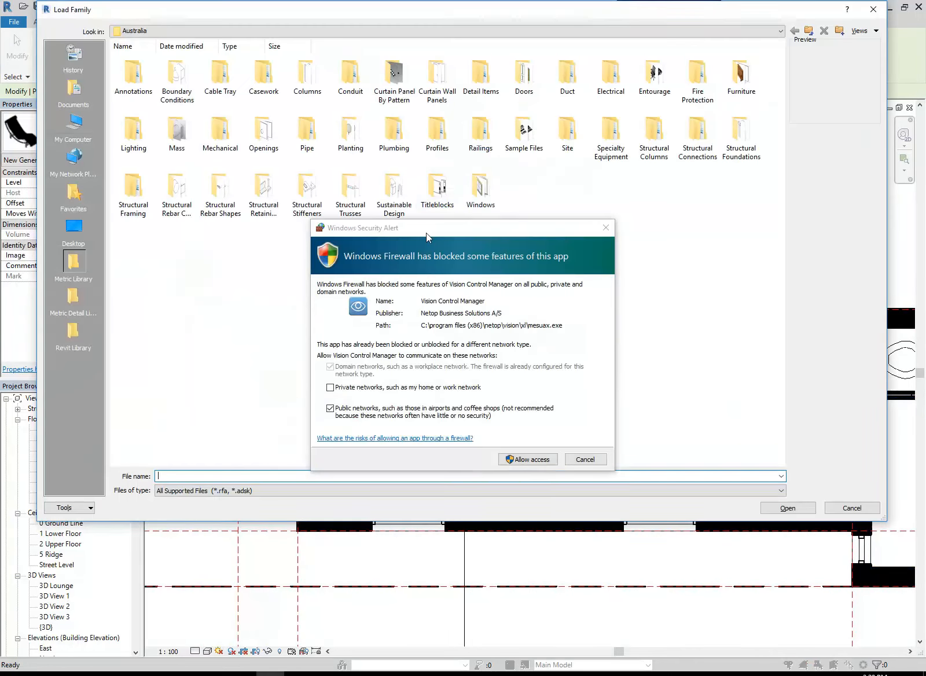
pyautogui.click(584, 459)
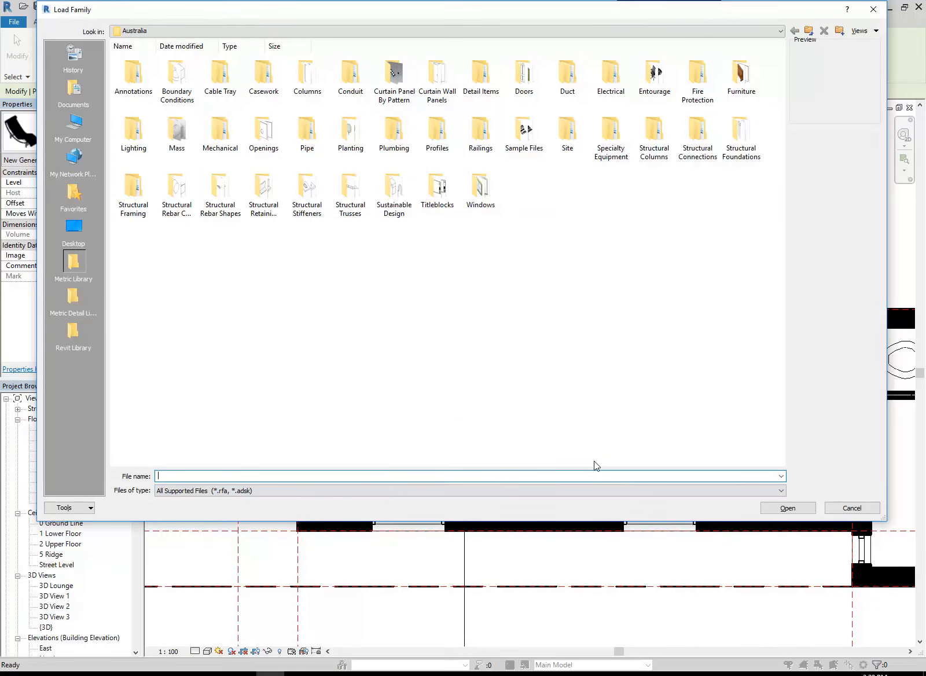
pyautogui.click(73, 332)
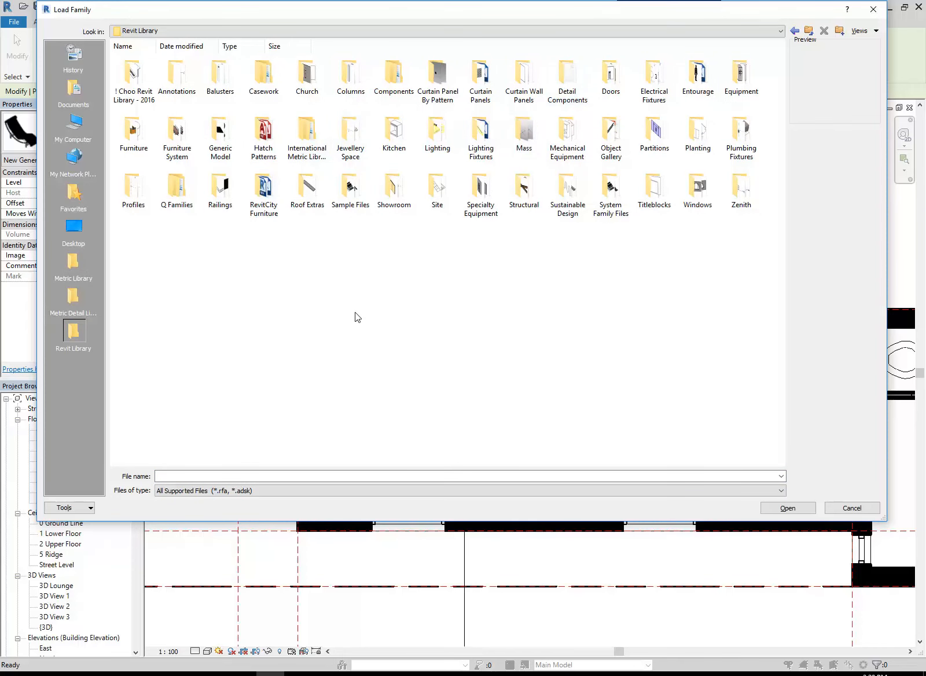
# Load the Chair - Egg family from the library's Furniture folder
pyautogui.moveTo(125, 144)
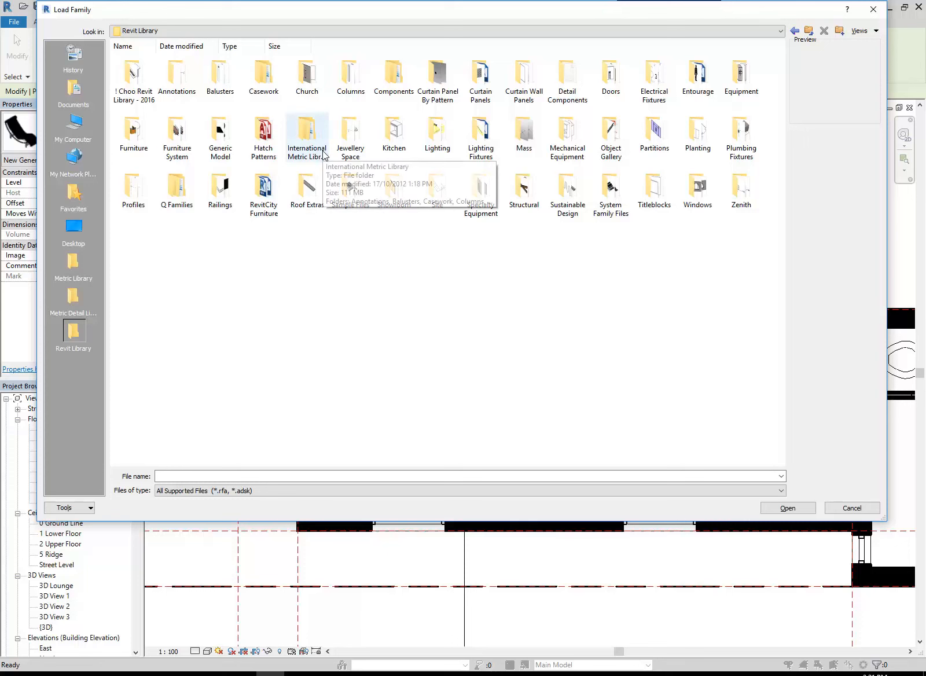
pyautogui.click(307, 132)
pyautogui.click(342, 137)
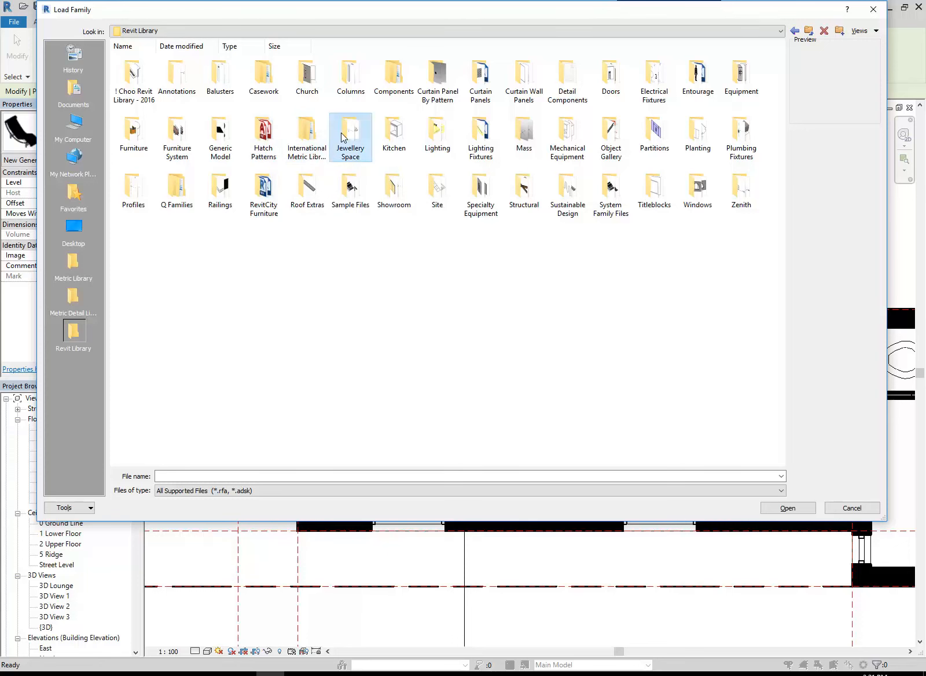
pyautogui.doubleClick(345, 136)
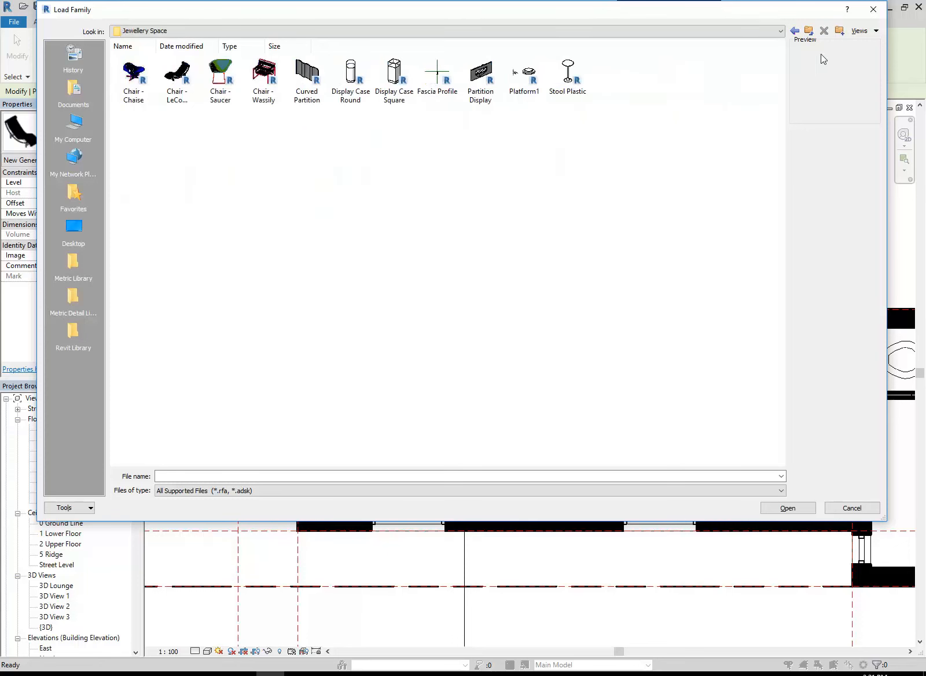
pyautogui.click(809, 31)
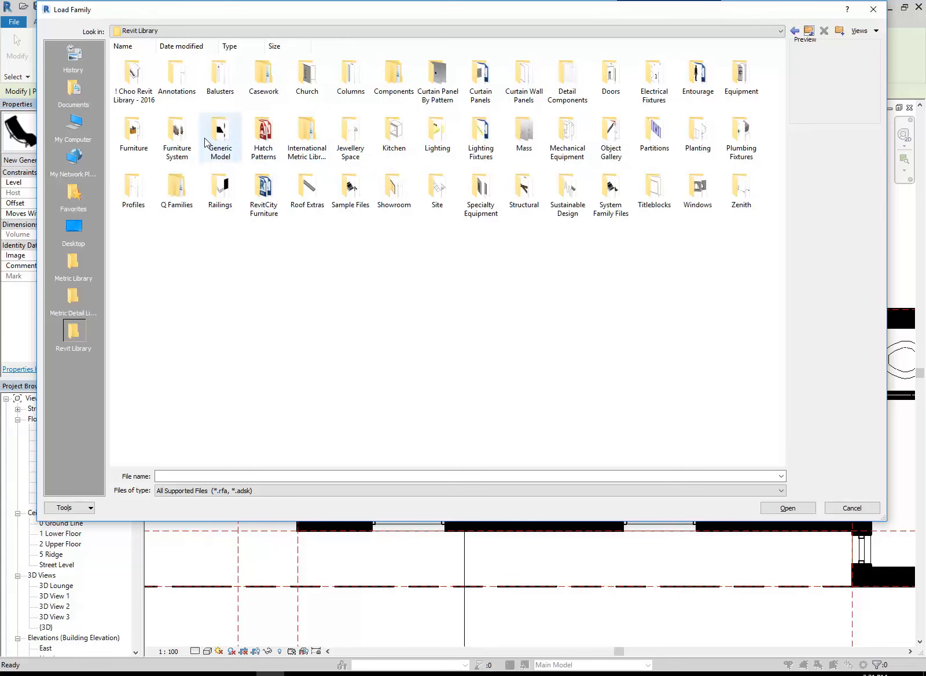
pyautogui.doubleClick(133, 144)
pyautogui.click(610, 133)
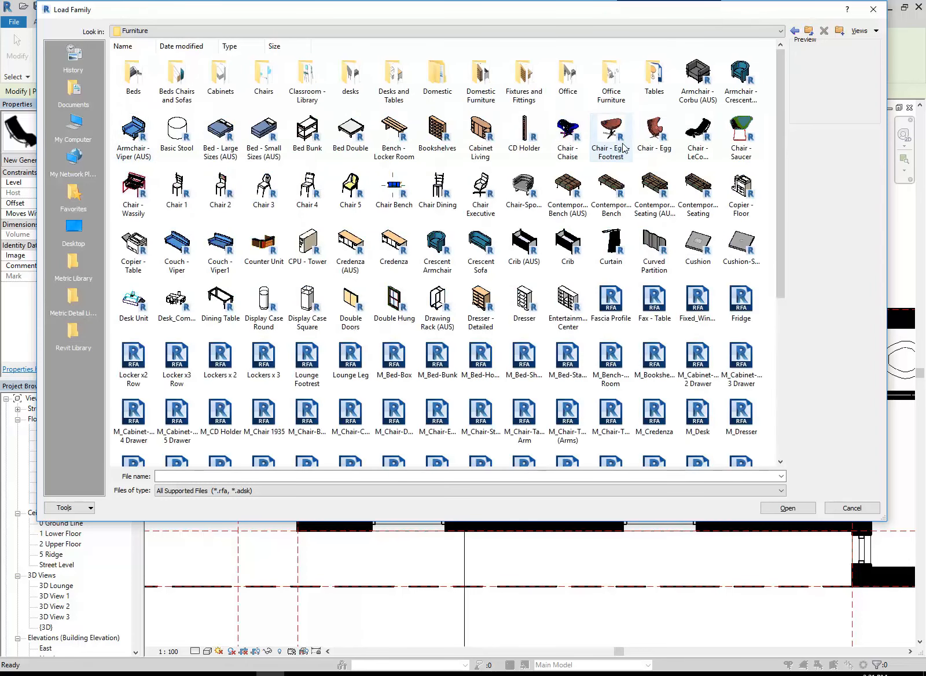
pyautogui.doubleClick(648, 136)
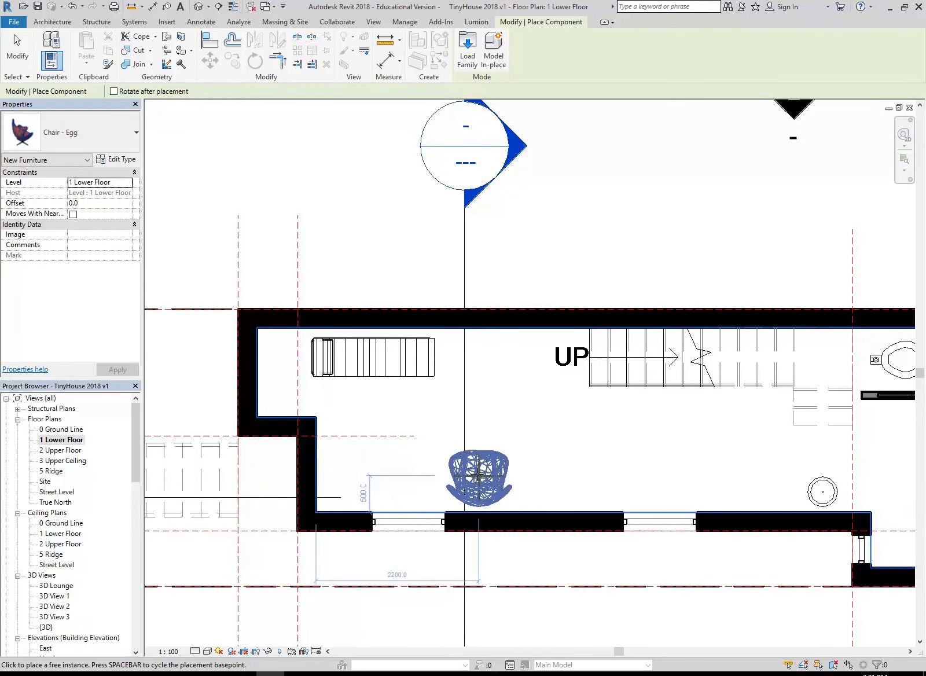
# Place one egg chair between the two windows of the lower wall, about 2200 mm from the room's end wall, and end placement
pyautogui.click(477, 476)
pyautogui.press('Escape')
pyautogui.press('Escape')
pyautogui.scroll(-2, 371, 451)
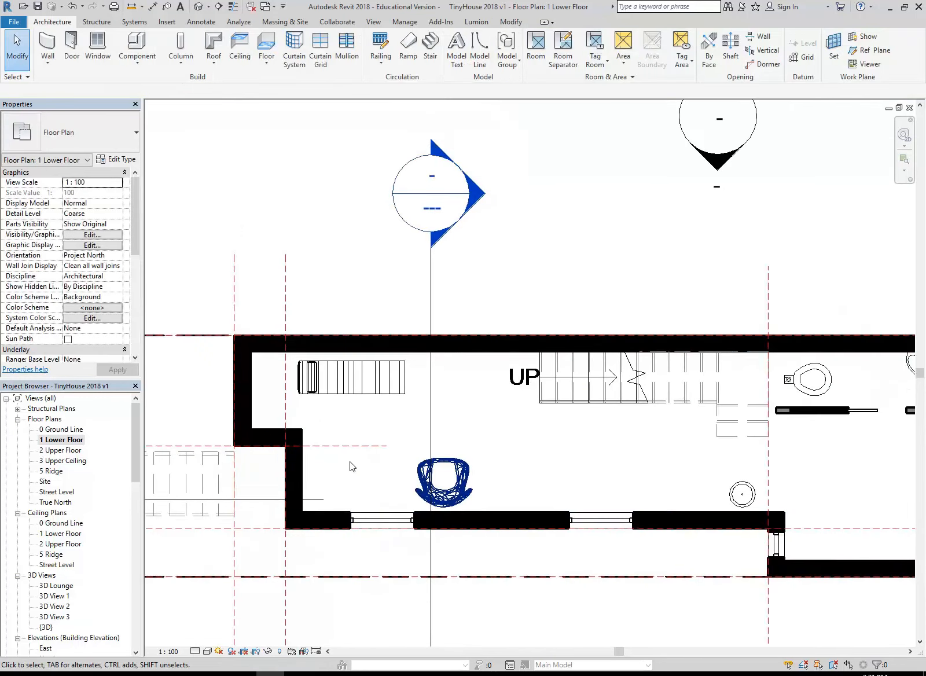
pyautogui.click(208, 6)
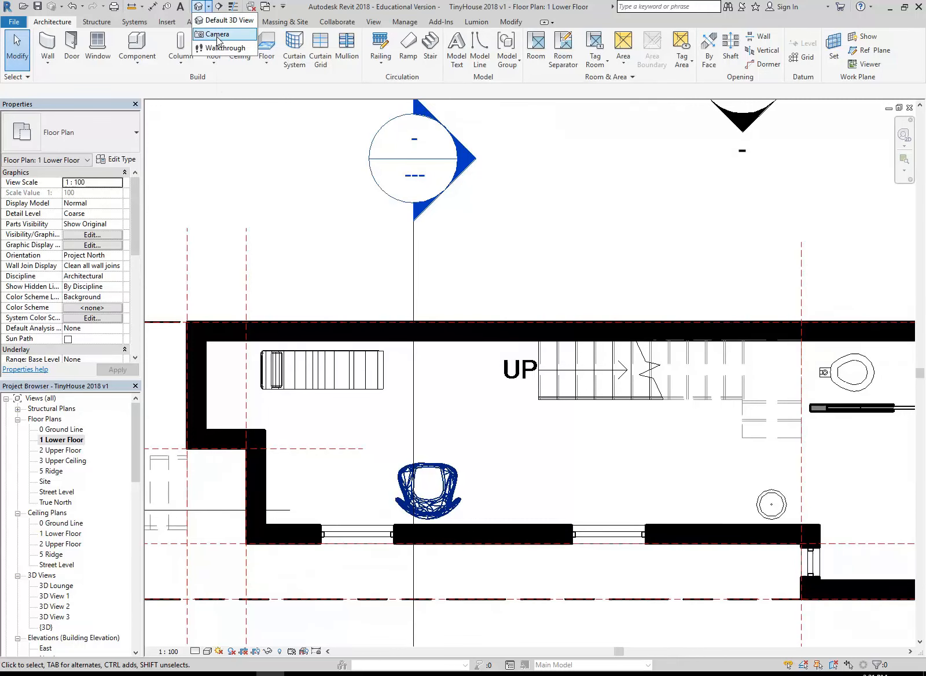
pyautogui.click(218, 34)
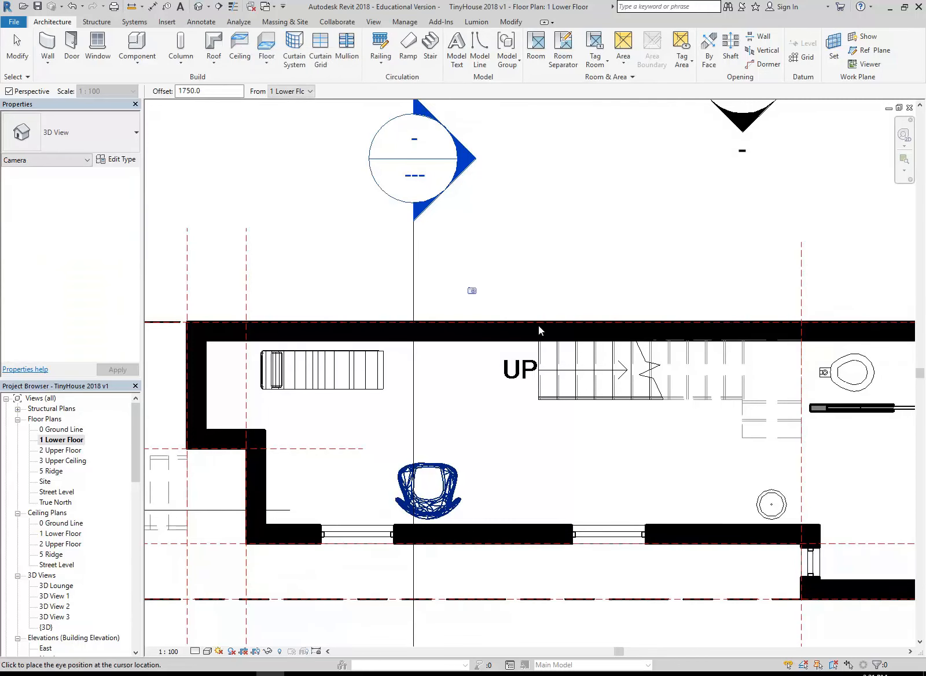
pyautogui.scroll(-2, 547, 434)
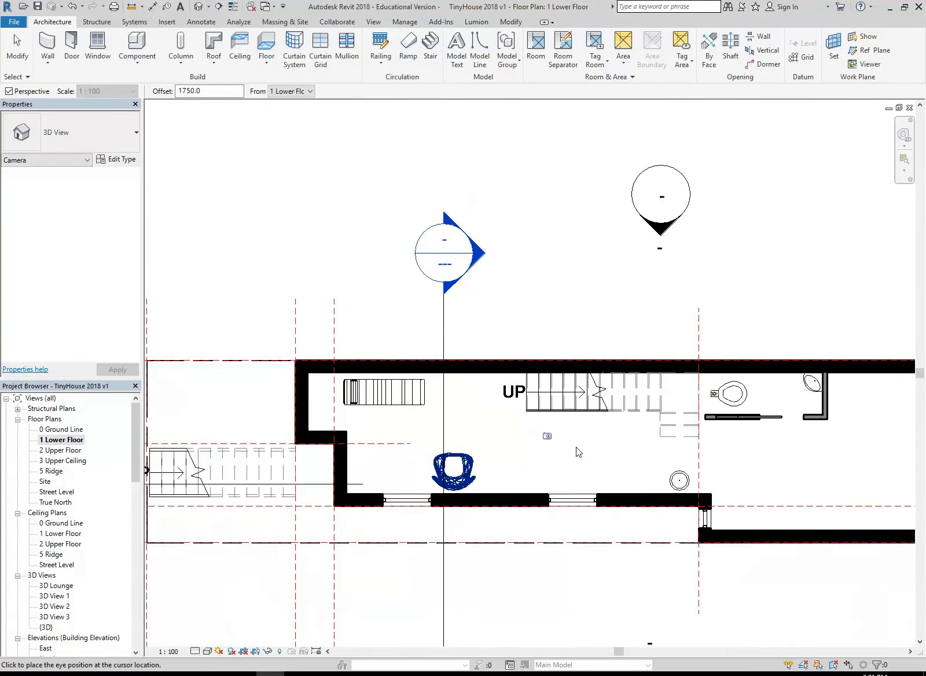
pyautogui.press('Escape')
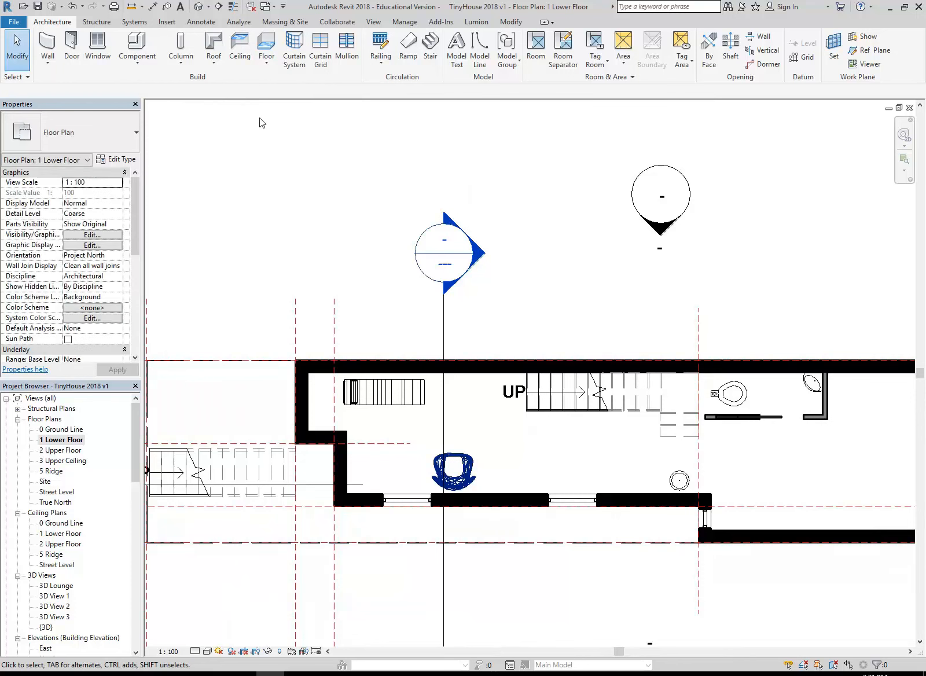
# Place a perspective camera in the lower-floor room below the stairs, aimed past the chairs at a target just beyond the end wall
pyautogui.click(209, 7)
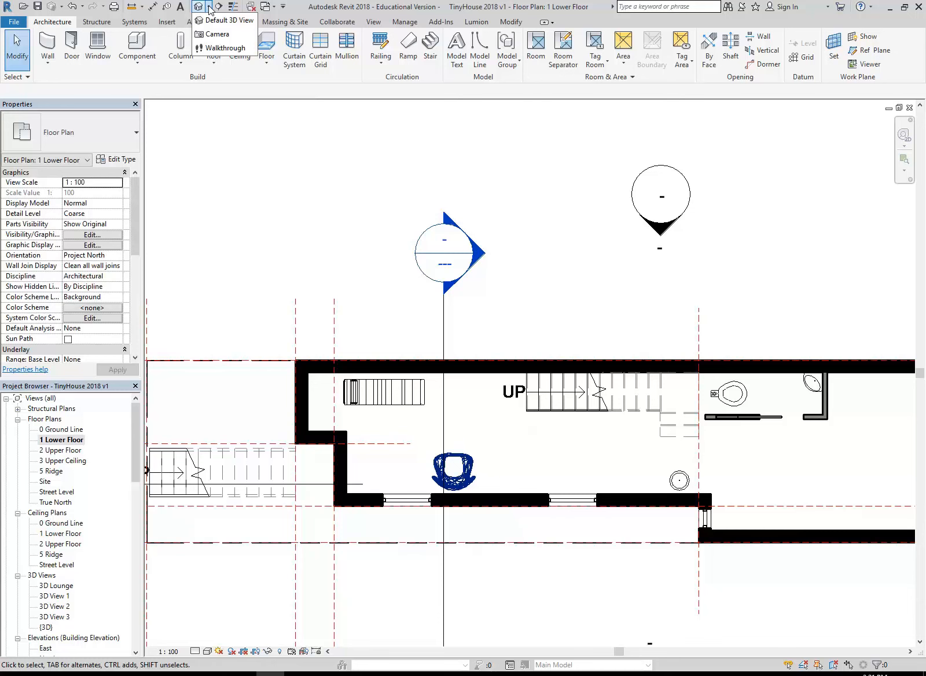
pyautogui.click(216, 39)
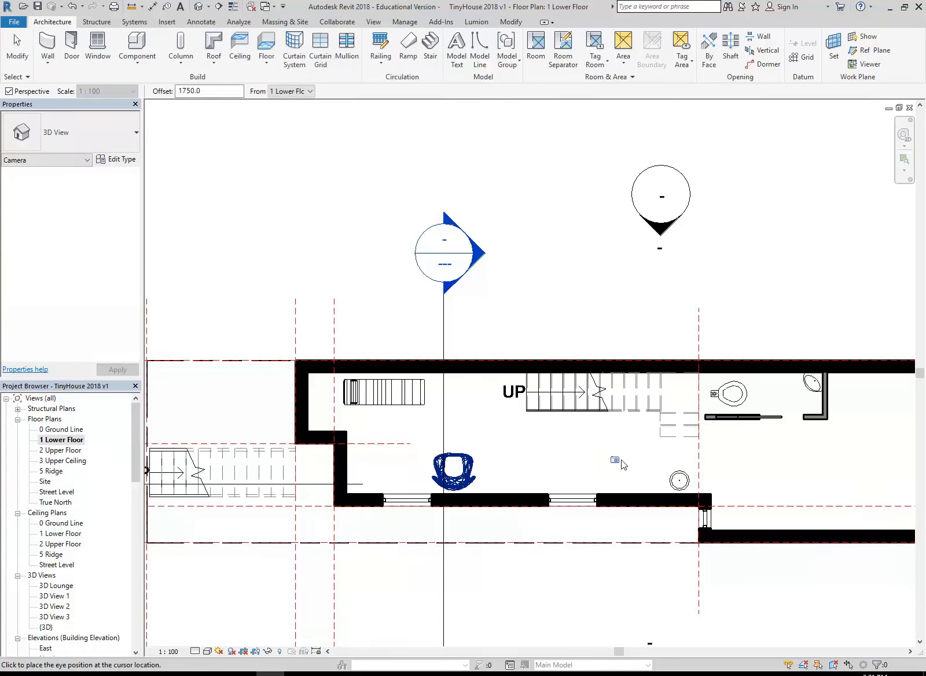
pyautogui.click(639, 452)
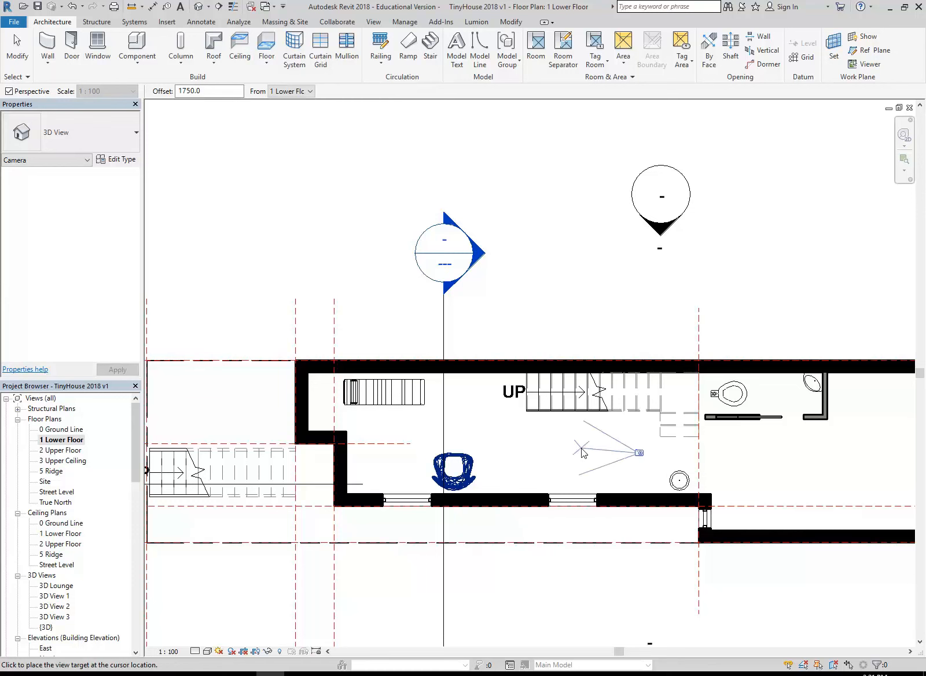
pyautogui.scroll(1, 304, 458)
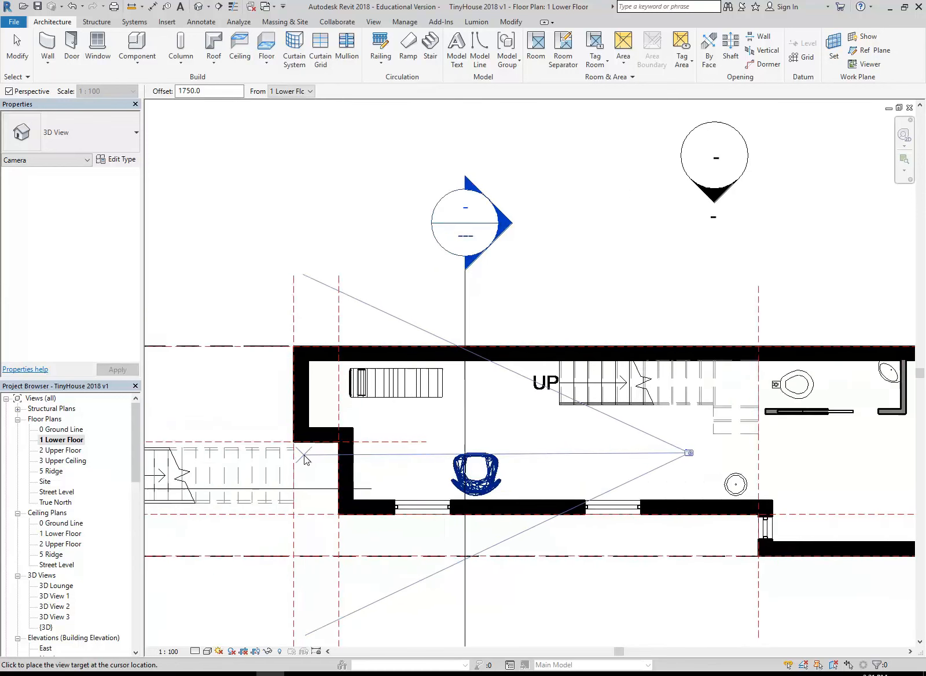
pyautogui.scroll(1, 304, 457)
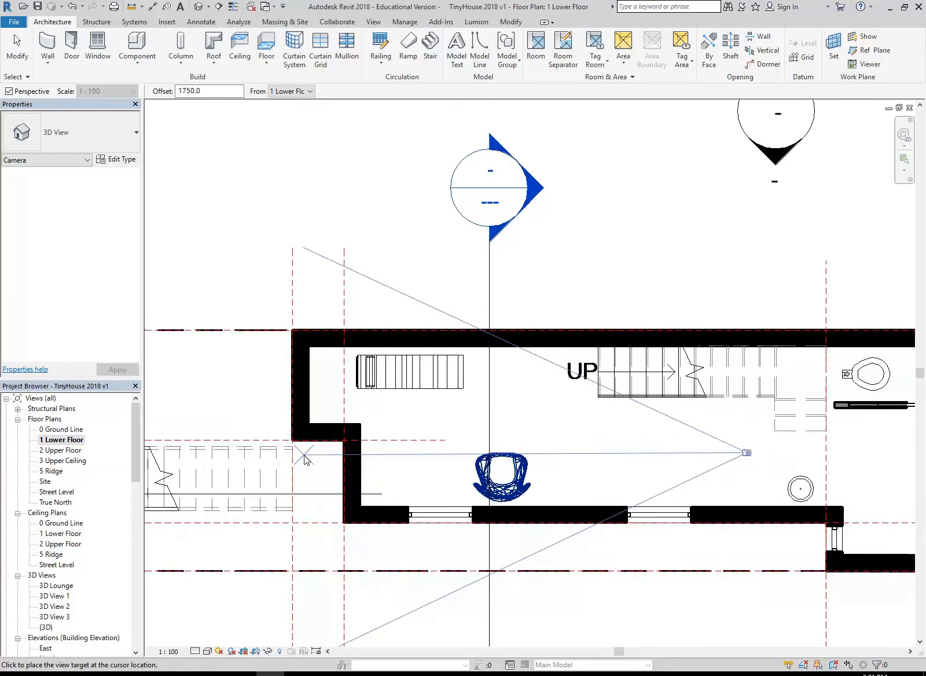
pyautogui.click(304, 457)
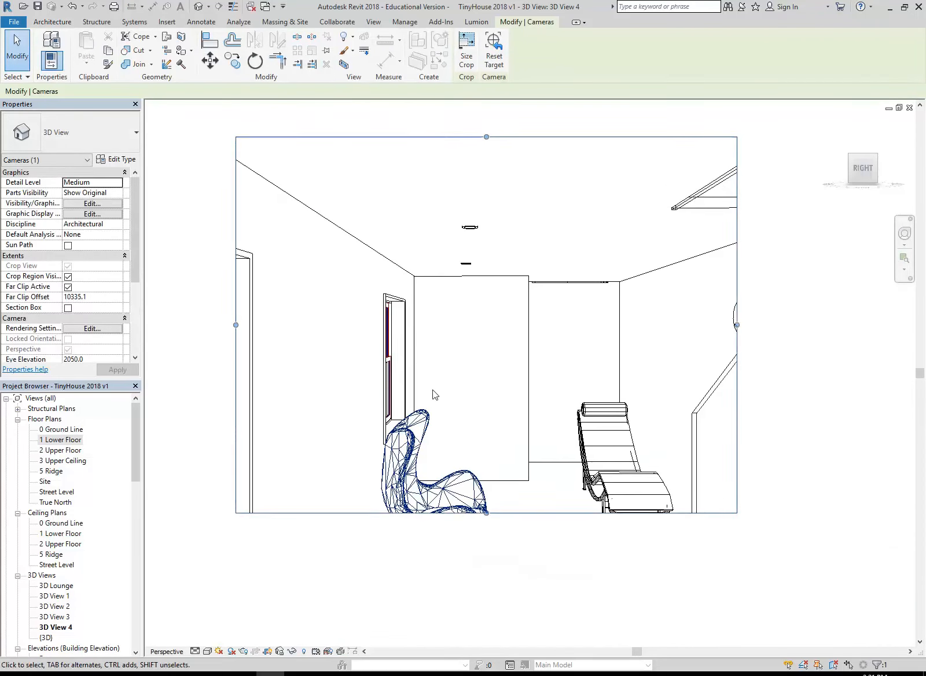
# Extend the camera view's crop region downward and outward on both sides to include the whole egg chair, the chaise and the near window
pyautogui.scroll(-1, 433, 397)
pyautogui.moveTo(476, 513); pyautogui.dragTo(475, 588)
pyautogui.moveTo(663, 364); pyautogui.dragTo(785, 364)
pyautogui.moveTo(224, 365); pyautogui.dragTo(186, 355)
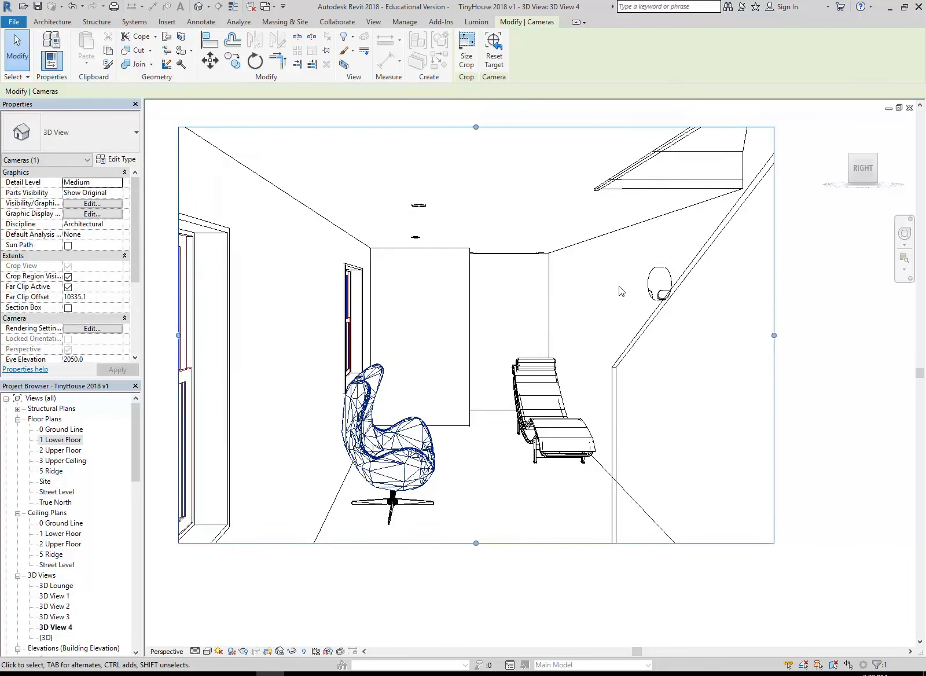
pyautogui.press('Escape')
pyautogui.scroll(3, 603, 314)
pyautogui.moveTo(604, 342); pyautogui.dragTo(641, 351, button='middle')
pyautogui.scroll(-1, 629, 344)
pyautogui.scroll(1, 636, 347)
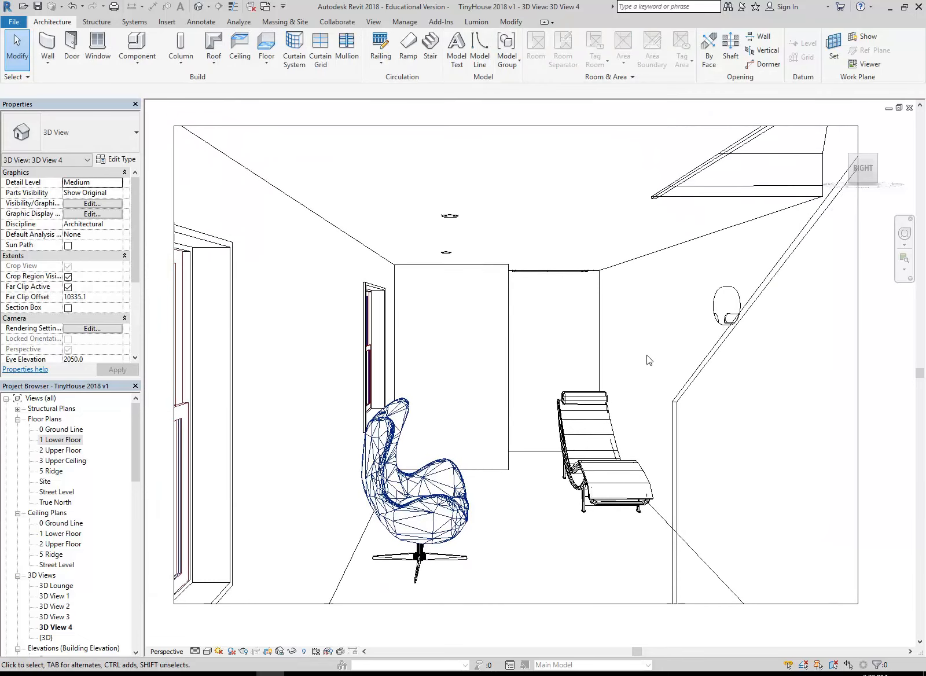
# Render the interior camera view at Draft quality with the lighting scheme set to Interior: Artificial only
pyautogui.click(244, 652)
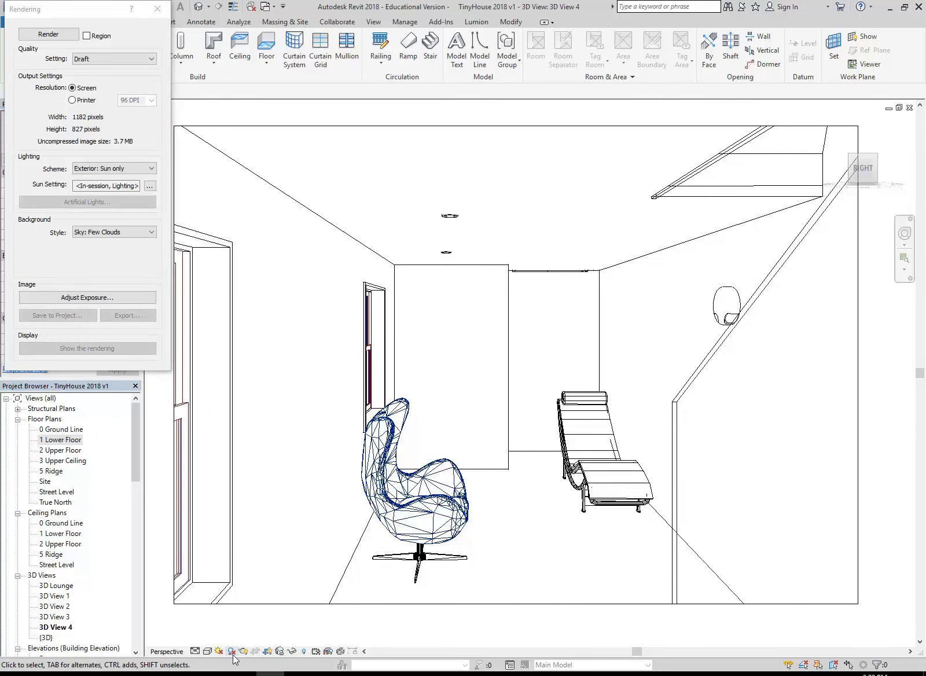
pyautogui.click(110, 168)
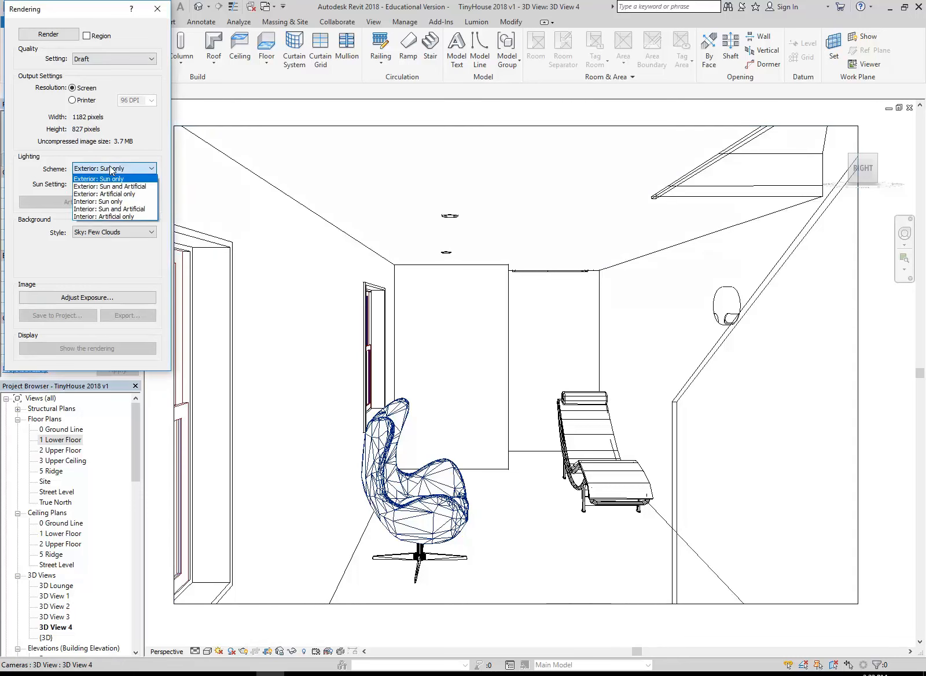
pyautogui.click(104, 216)
pyautogui.click(58, 34)
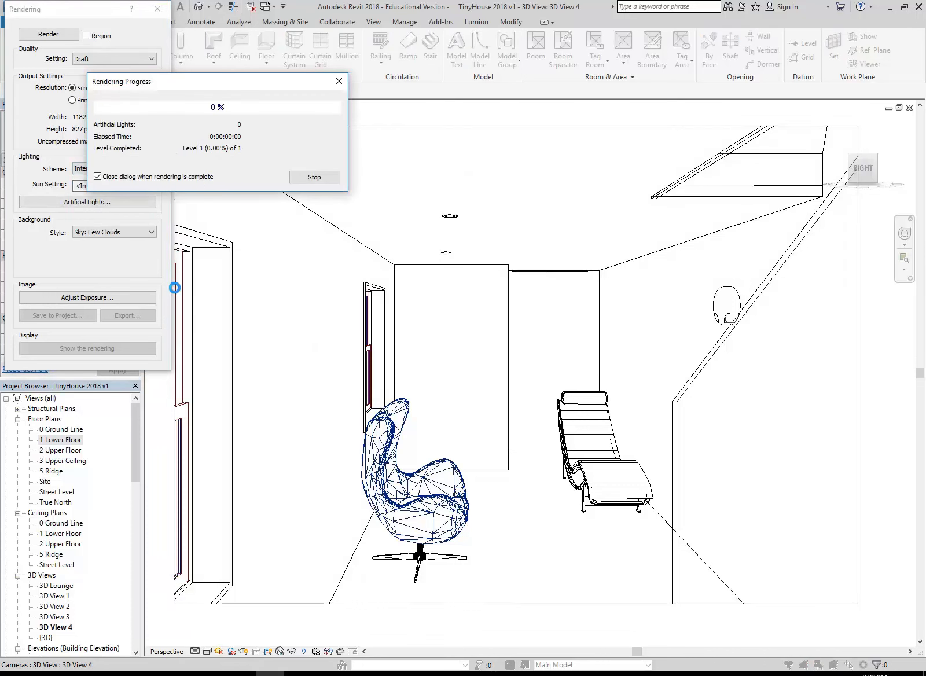
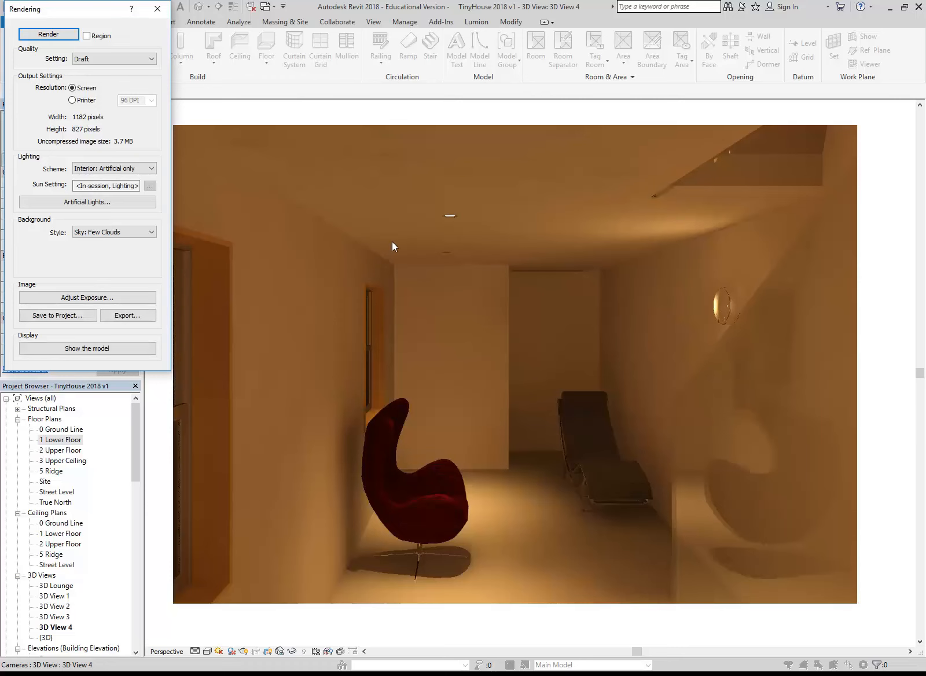
# Place a perspective camera on the lower floor just inside the stepped end wall, aimed past the egg chair to just beyond the far glazed doors
pyautogui.click(157, 9)
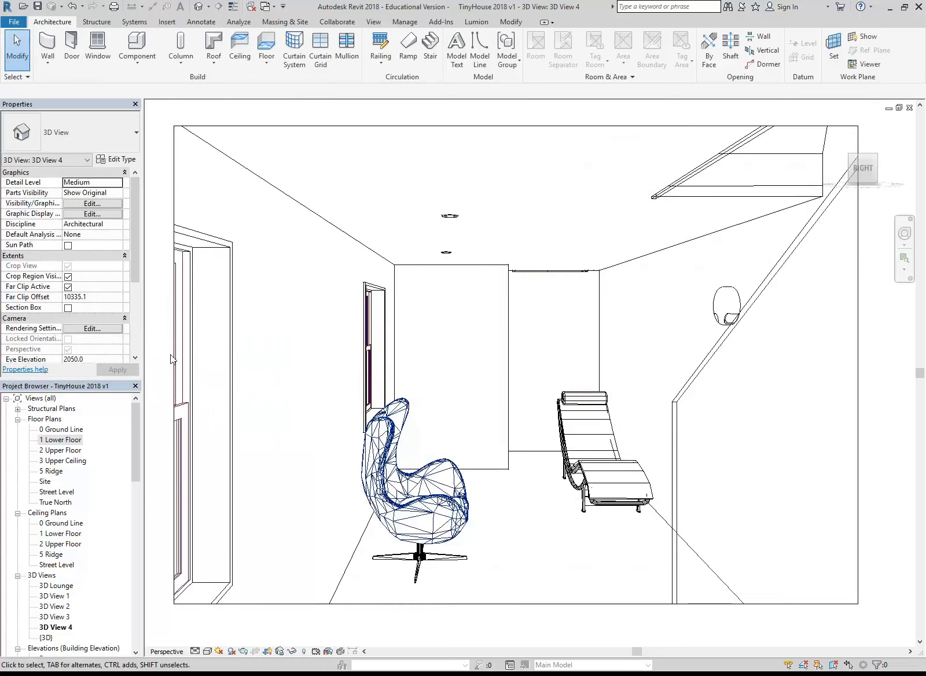
pyautogui.doubleClick(50, 438)
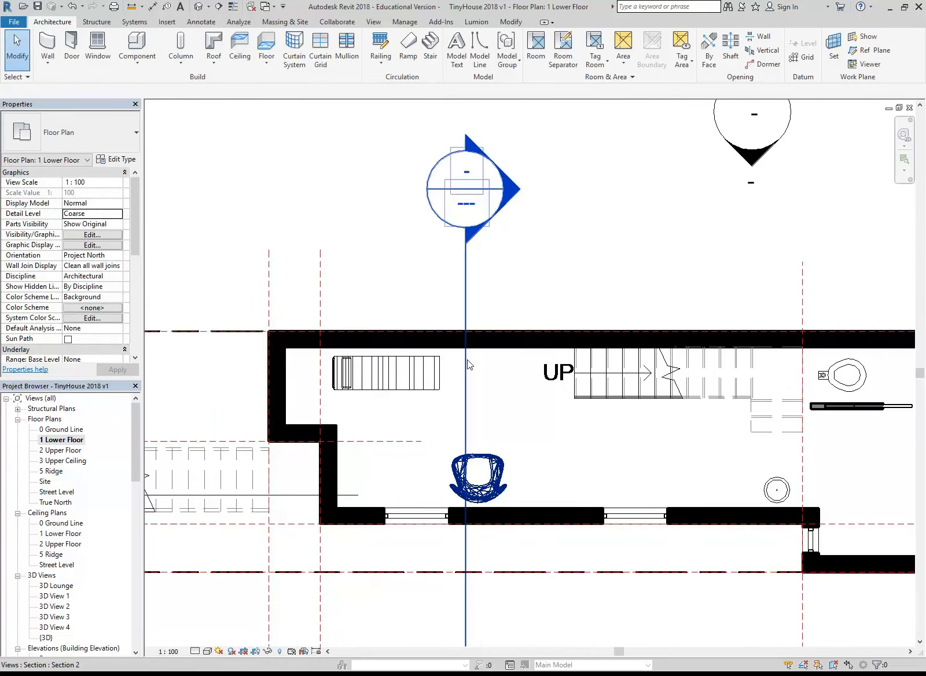
pyautogui.click(208, 6)
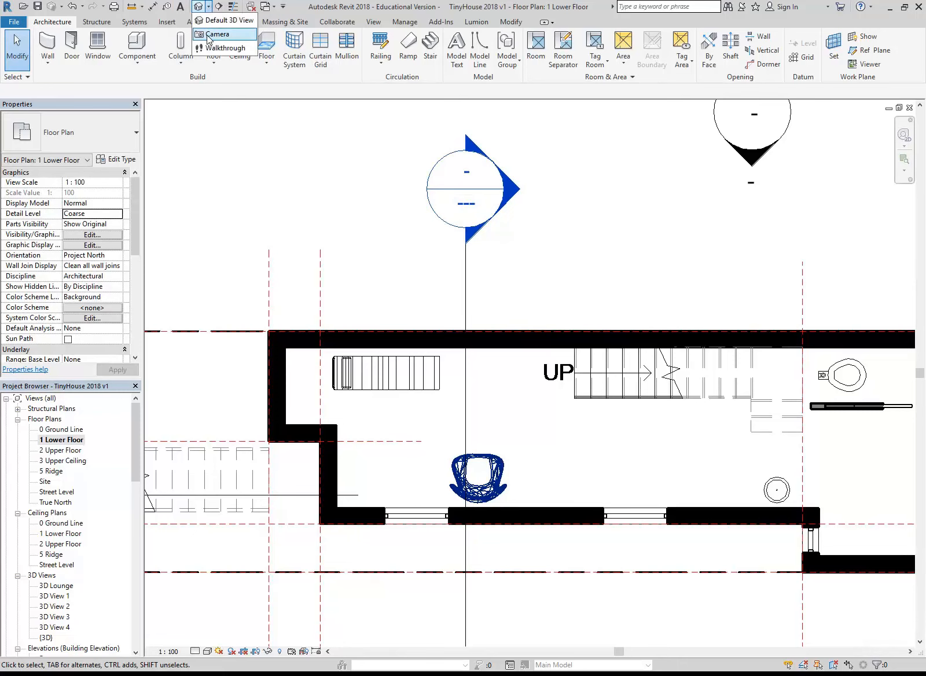
pyautogui.click(217, 35)
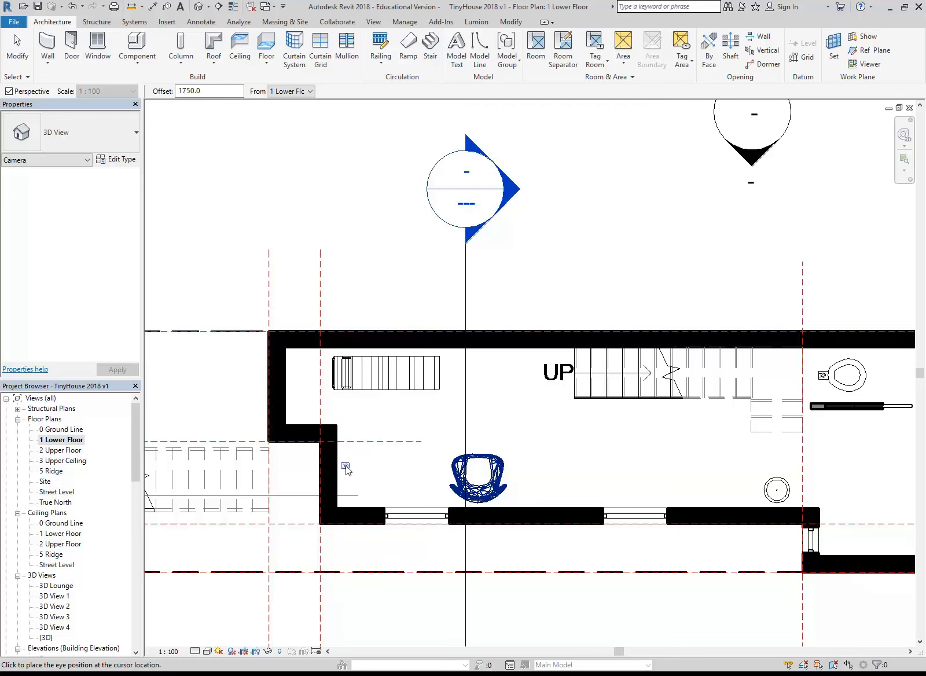
pyautogui.click(346, 462)
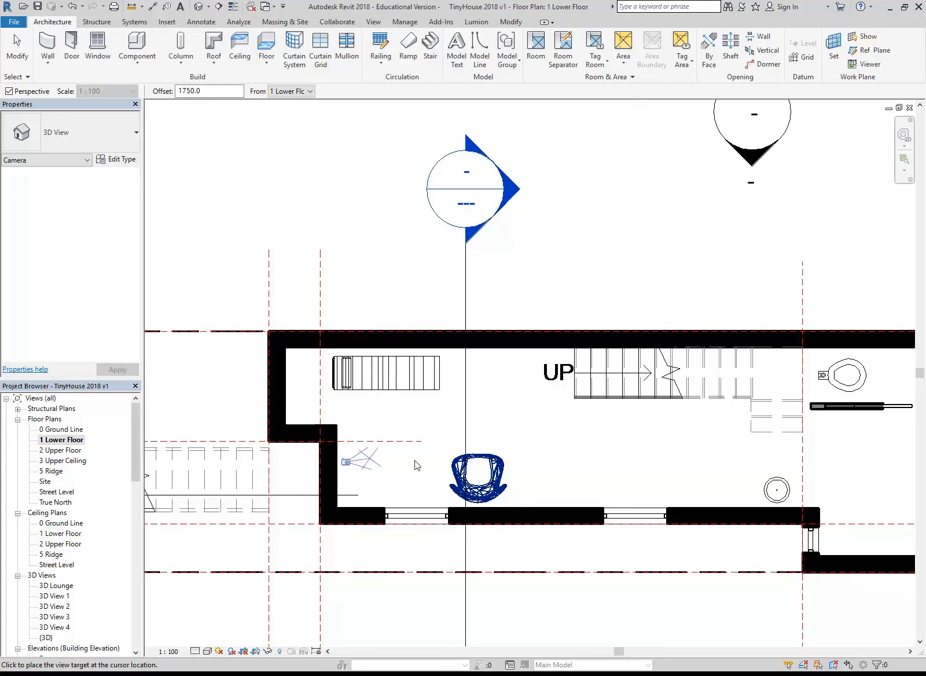
pyautogui.scroll(-2, 752, 463)
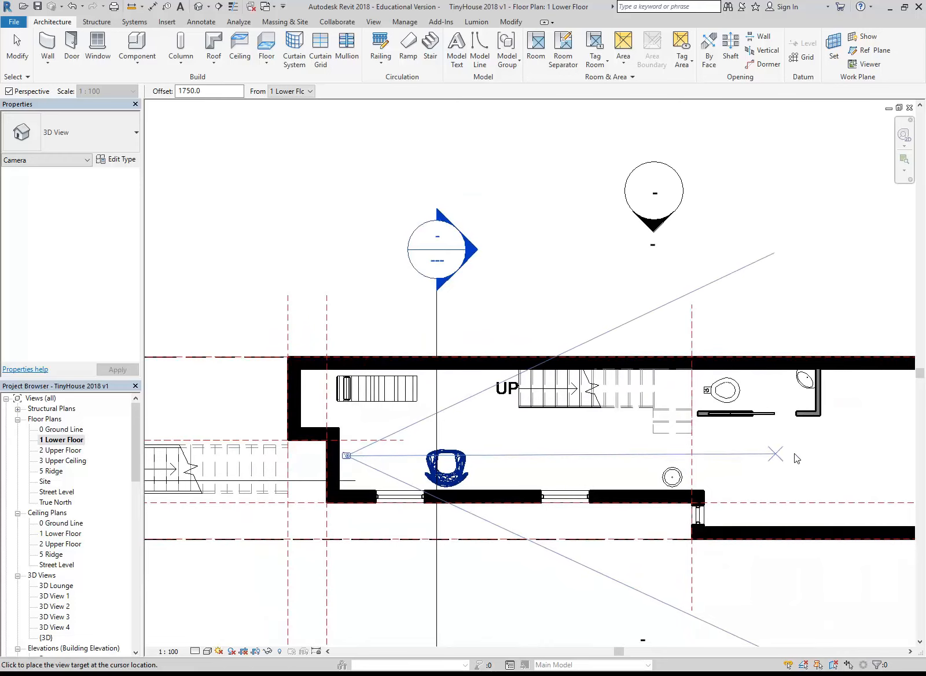
pyautogui.moveTo(859, 459); pyautogui.dragTo(706, 455, button='middle')
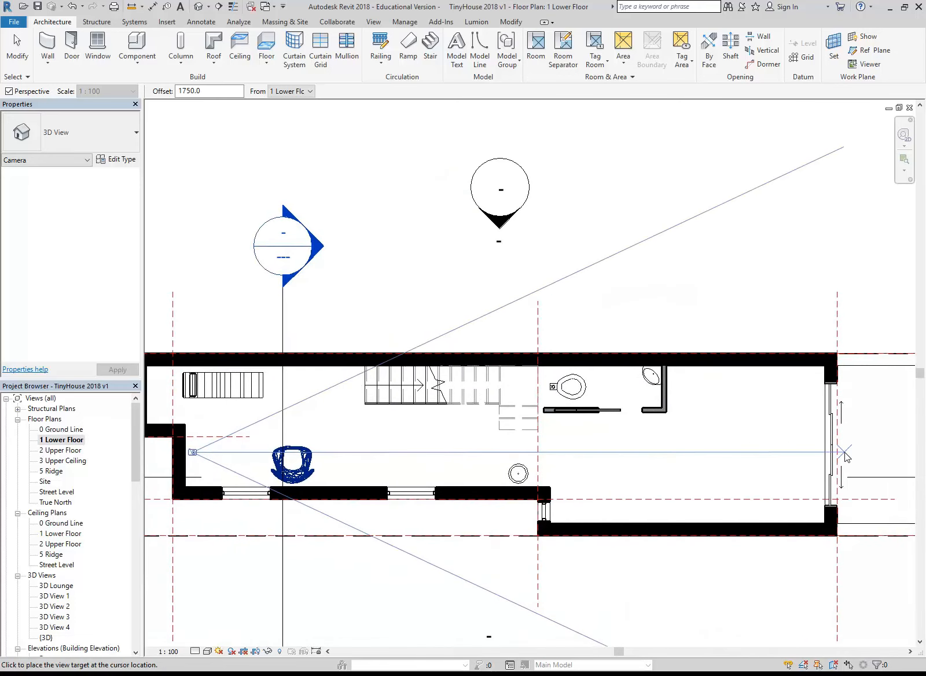
pyautogui.click(844, 453)
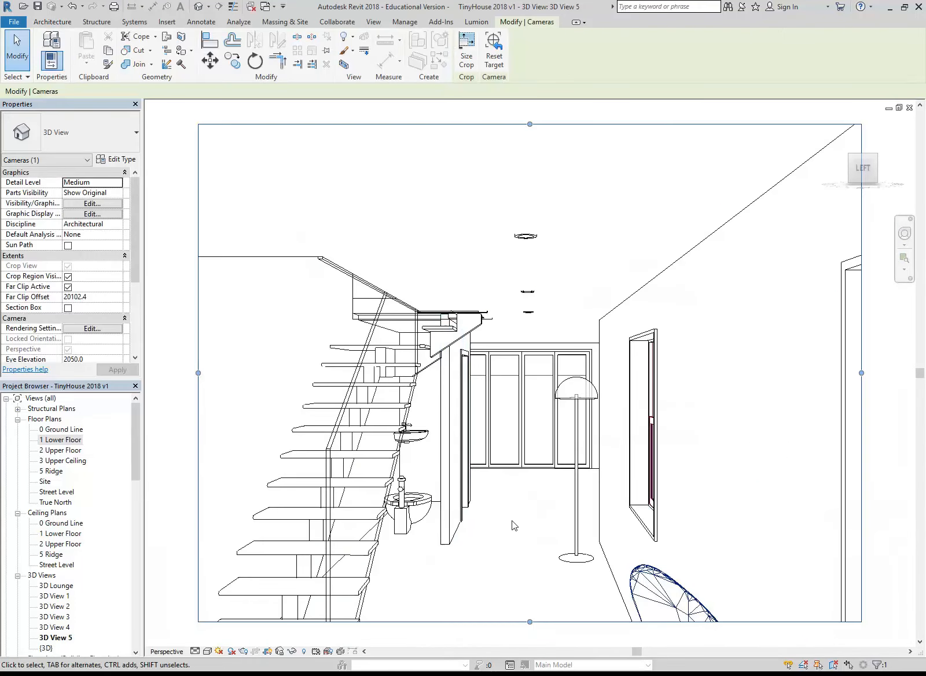
pyautogui.scroll(-1, 514, 498)
# In the lower floor plan, copy the short stud wall behind the corner sink to the open end behind the toilet
pyautogui.doubleClick(61, 440)
pyautogui.moveTo(394, 467); pyautogui.dragTo(303, 466, button='middle')
pyautogui.scroll(3, 494, 390)
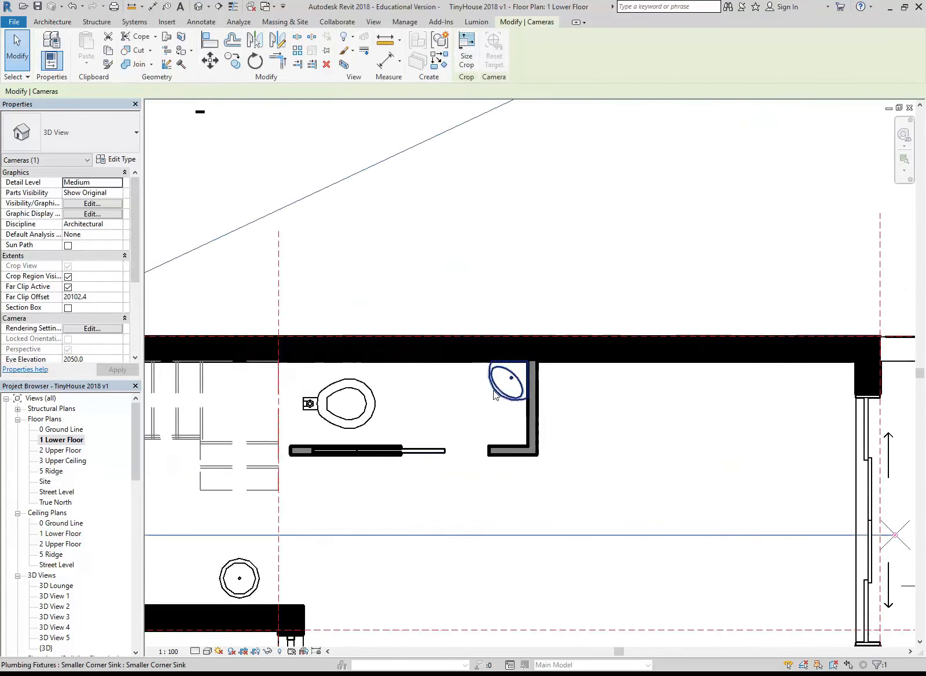
pyautogui.click(526, 427)
pyautogui.moveTo(457, 428); pyautogui.dragTo(497, 440, button='middle')
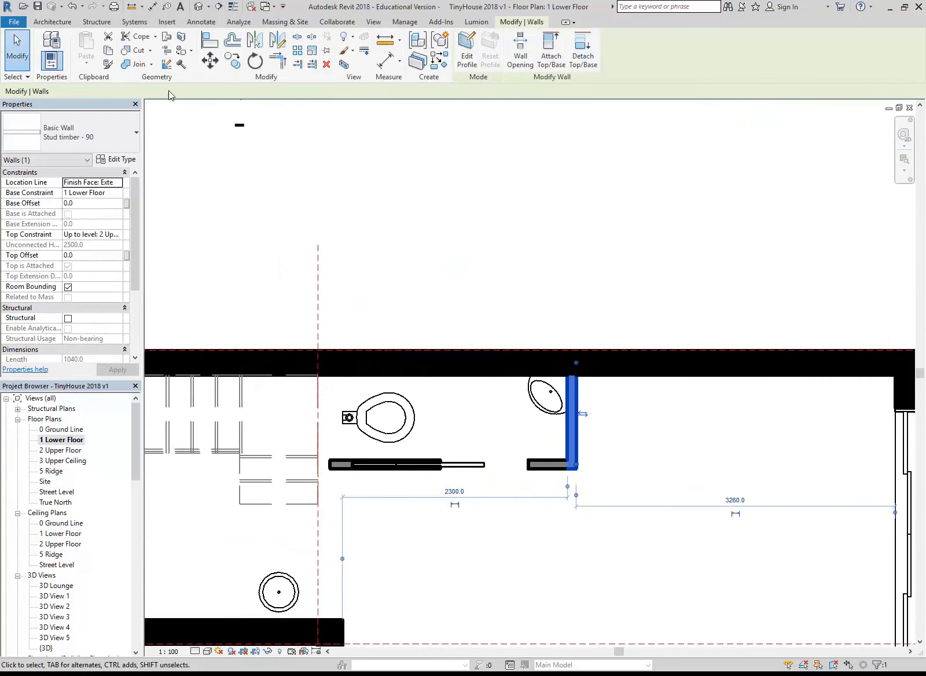
pyautogui.click(232, 60)
pyautogui.click(577, 469)
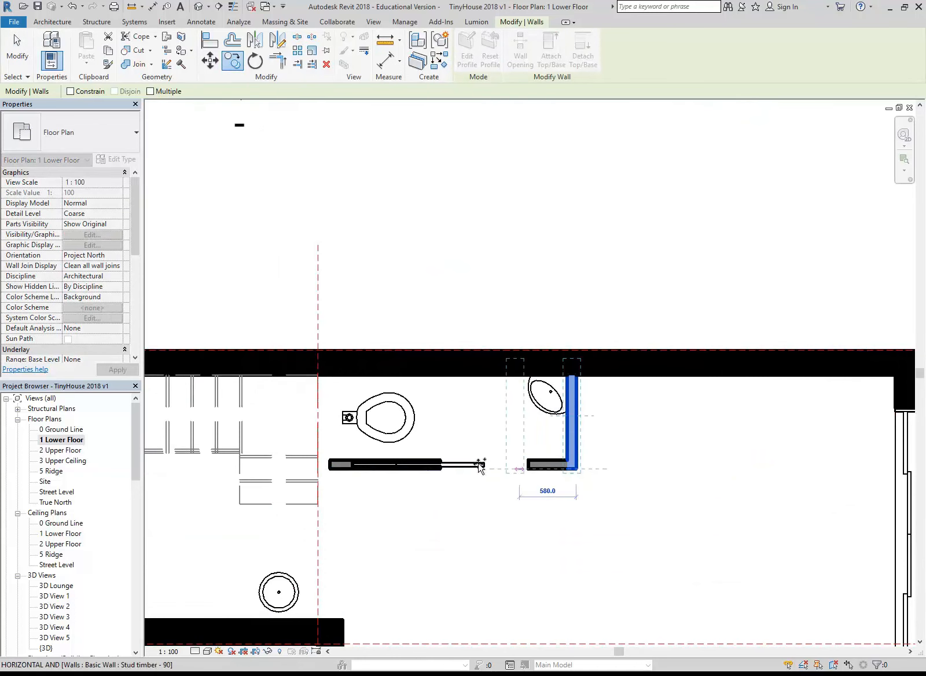
pyautogui.click(325, 467)
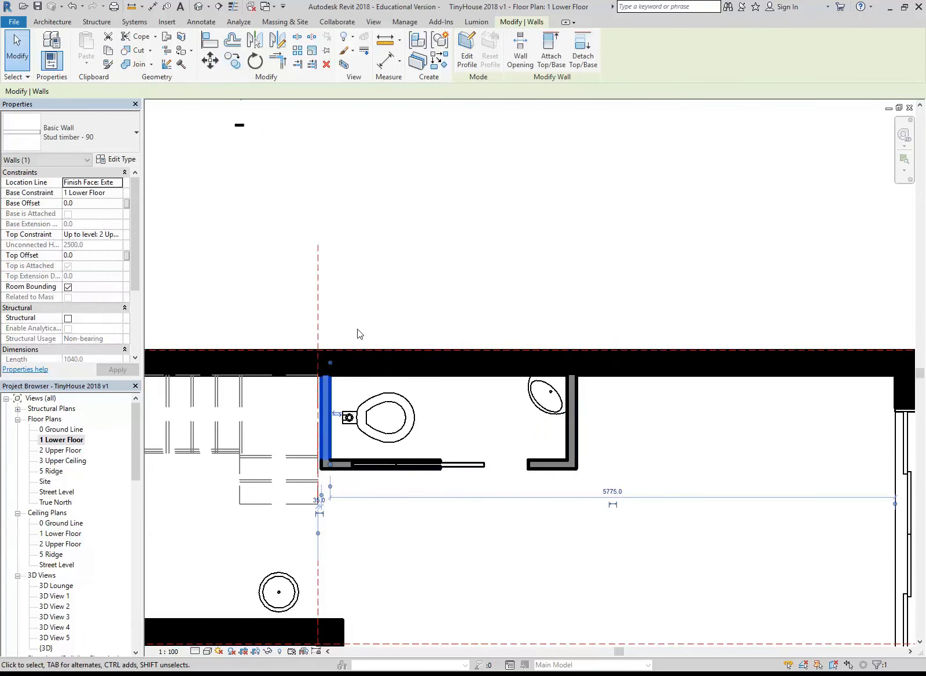
pyautogui.click(358, 328)
# Open 3D View 5 and extend its crop region downward to include more of the egg chair
pyautogui.scroll(-3, 357, 329)
pyautogui.moveTo(406, 333); pyautogui.dragTo(629, 381, button='middle')
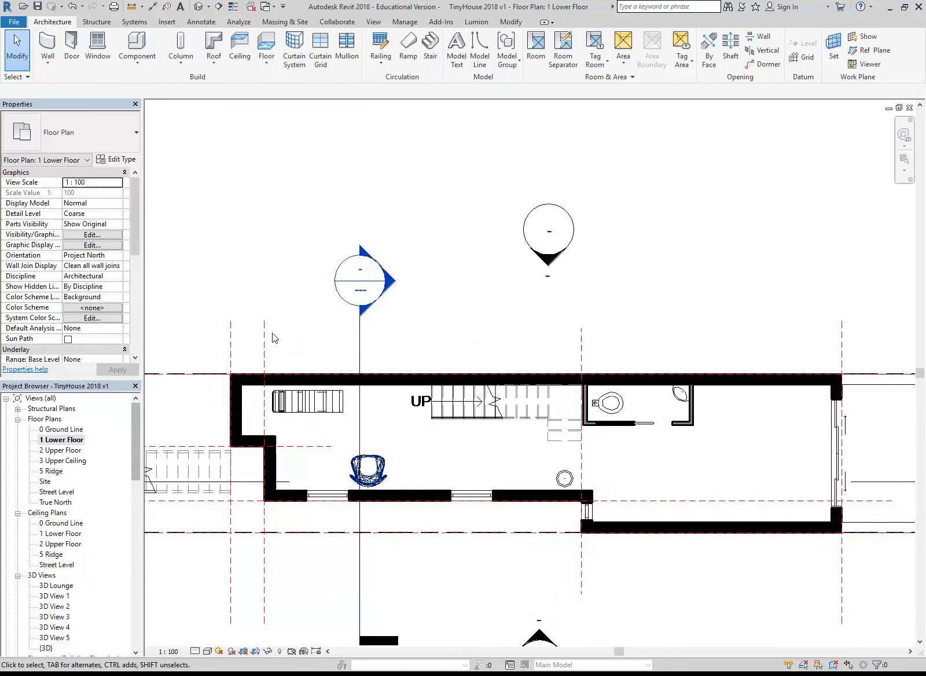
pyautogui.moveTo(135, 453); pyautogui.dragTo(134, 472)
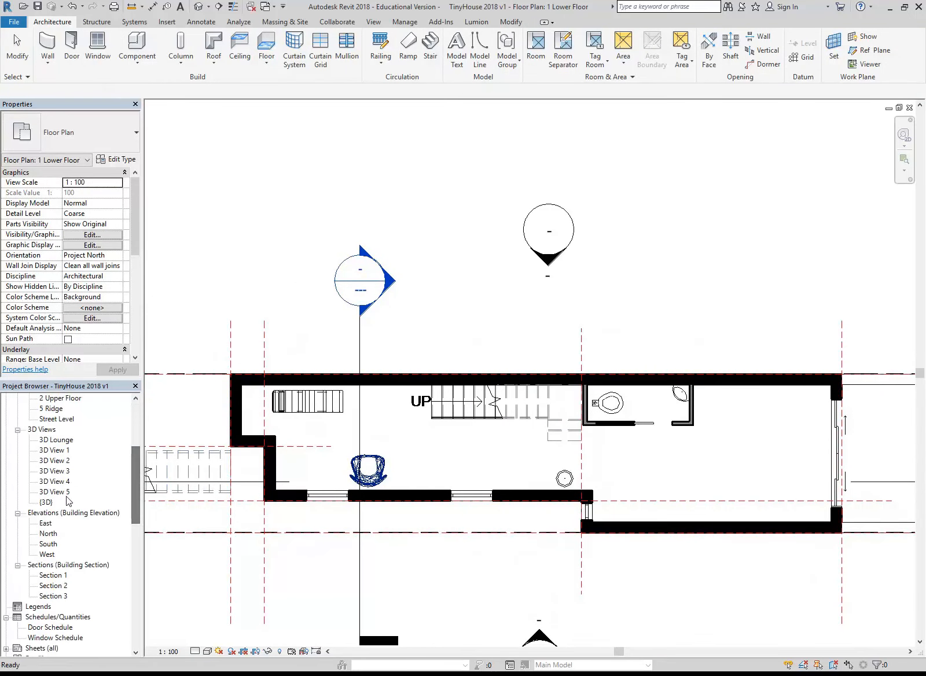
pyautogui.doubleClick(55, 491)
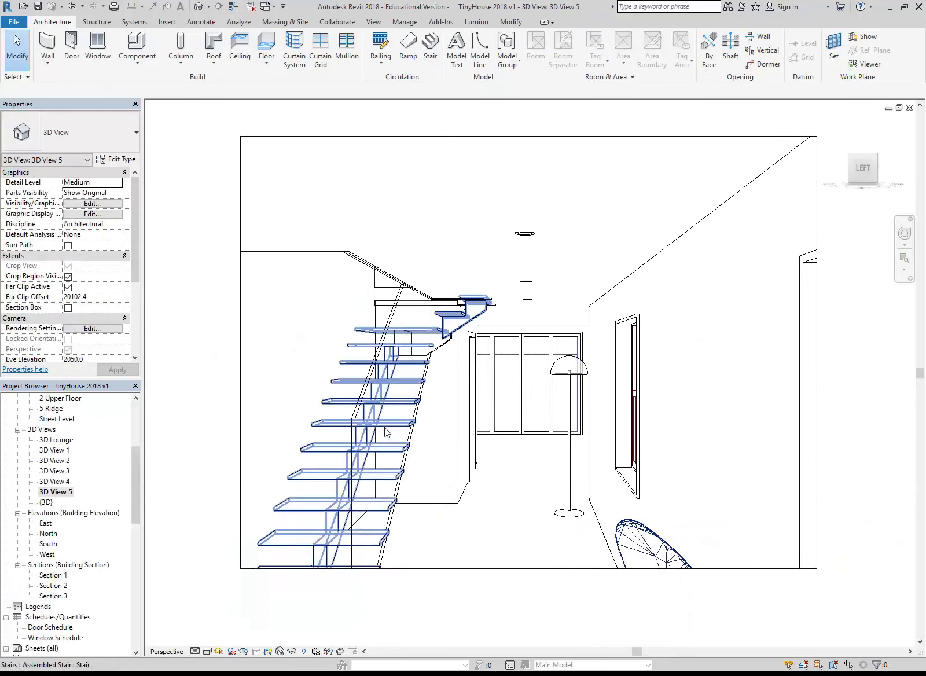
pyautogui.scroll(-1, 486, 505)
pyautogui.click(487, 504)
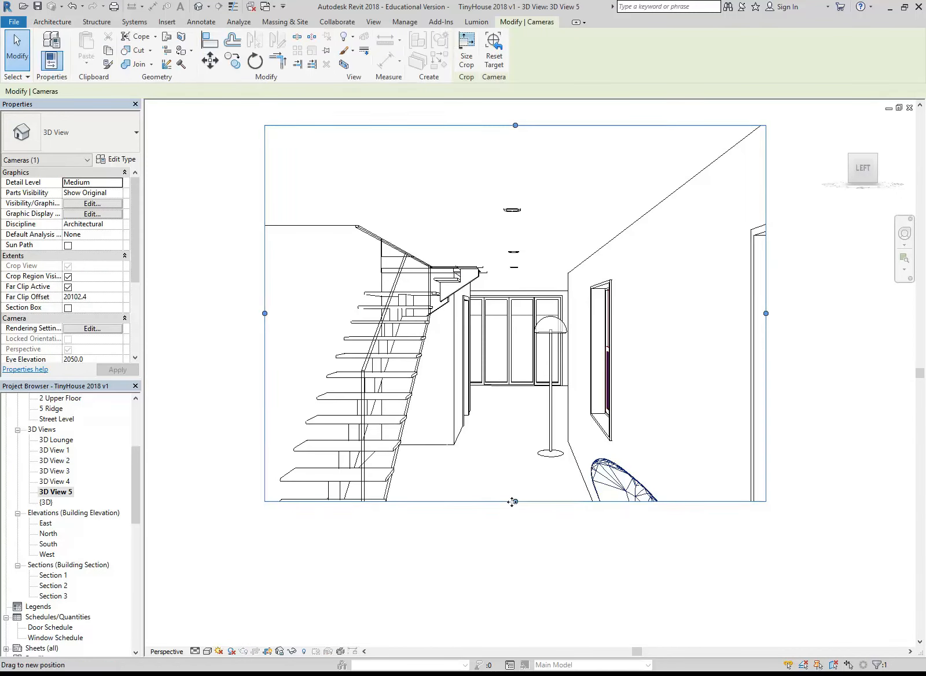
pyautogui.moveTo(515, 502); pyautogui.dragTo(515, 564)
pyautogui.moveTo(505, 436); pyautogui.dragTo(485, 440, button='middle')
pyautogui.moveTo(422, 442)
pyautogui.mouseDown(button='middle')
pyautogui.moveTo(426, 426)
pyautogui.moveTo(419, 457)
pyautogui.mouseUp(button='middle')
pyautogui.scroll(1, 426, 426)
pyautogui.click(473, 508)
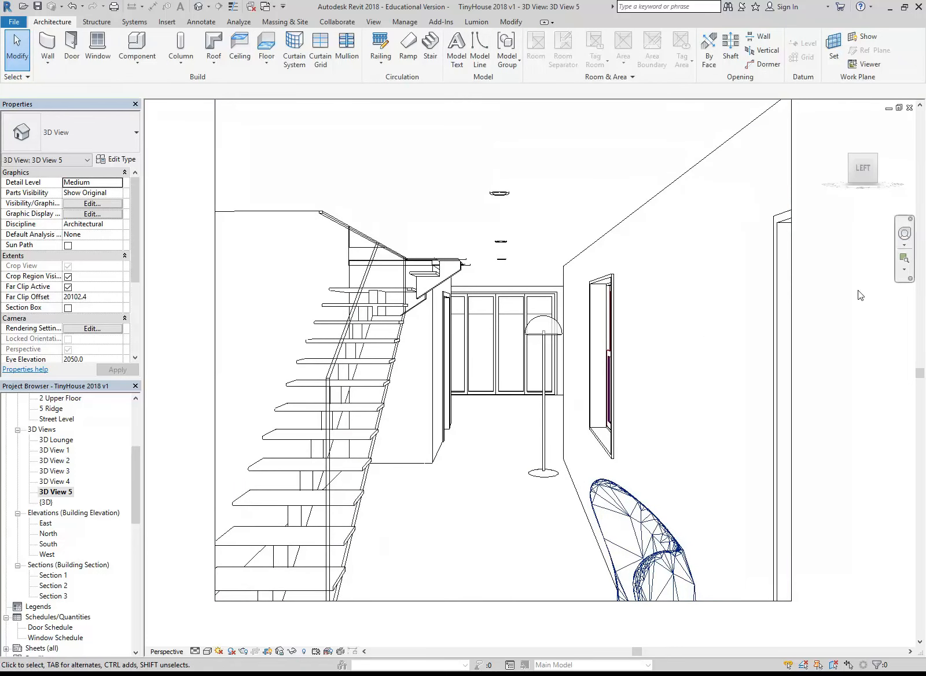
# Move the camera of 3D View 5 backward with the Full Navigation Wheel to bring more of the room into view
pyautogui.click(904, 236)
pyautogui.moveTo(507, 298)
pyautogui.mouseDown()
pyautogui.moveTo(532, 565)
pyautogui.moveTo(526, 510)
pyautogui.mouseUp()
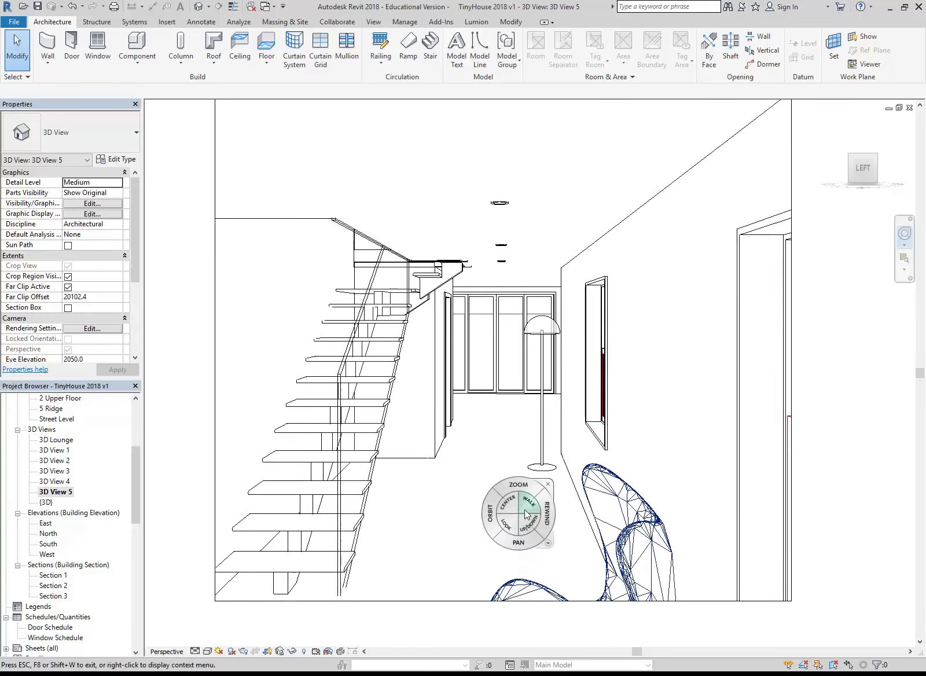
pyautogui.click(551, 488)
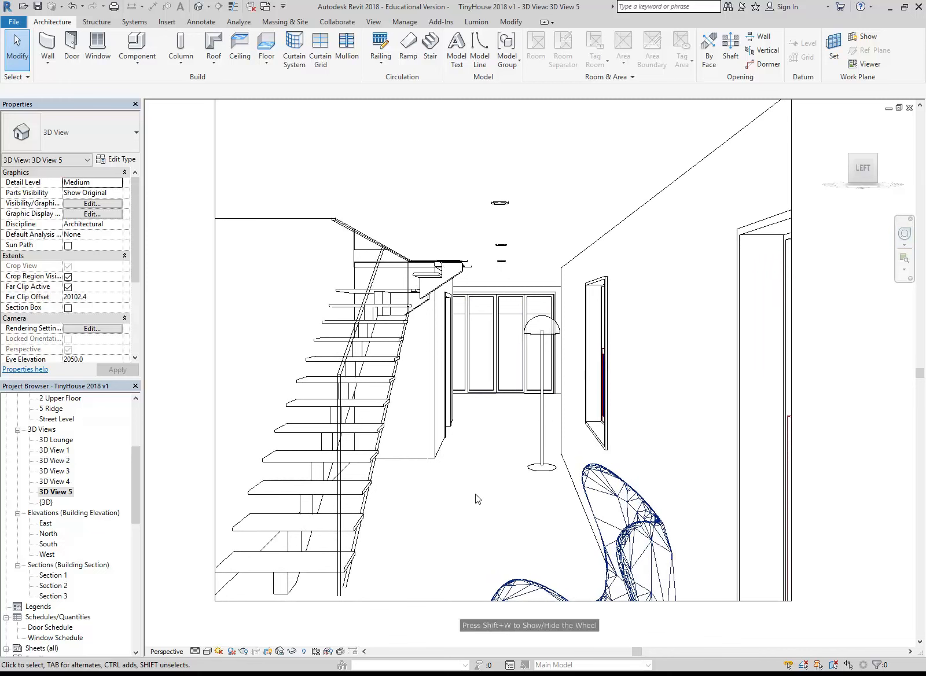
# Render 3D View 5 at Draft quality with the lighting scheme set to Interior: Artificial only, and close the rendering settings
pyautogui.click(243, 651)
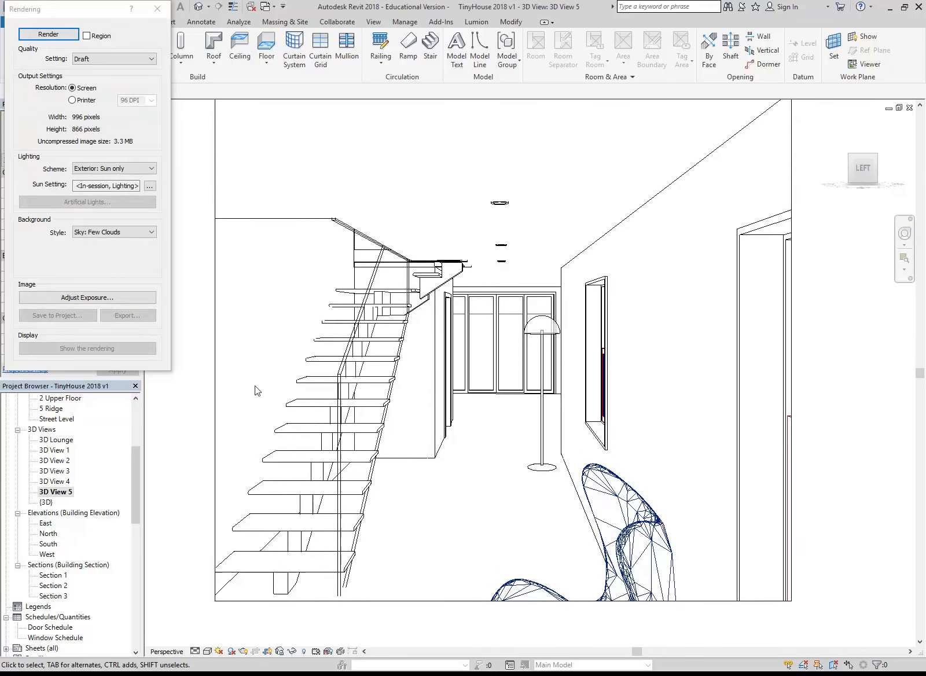
pyautogui.click(95, 168)
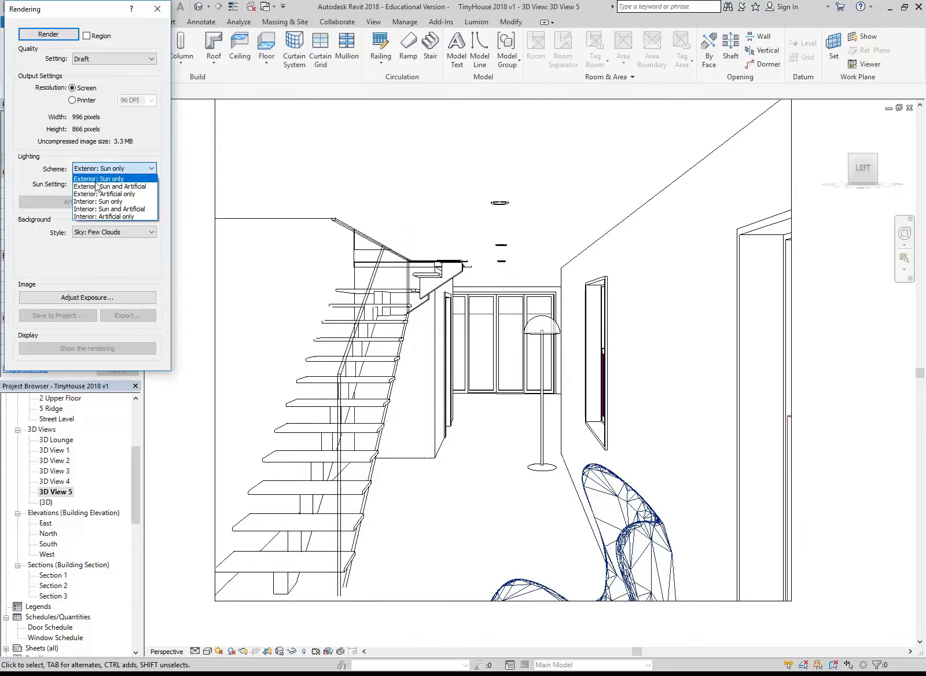
pyautogui.click(102, 217)
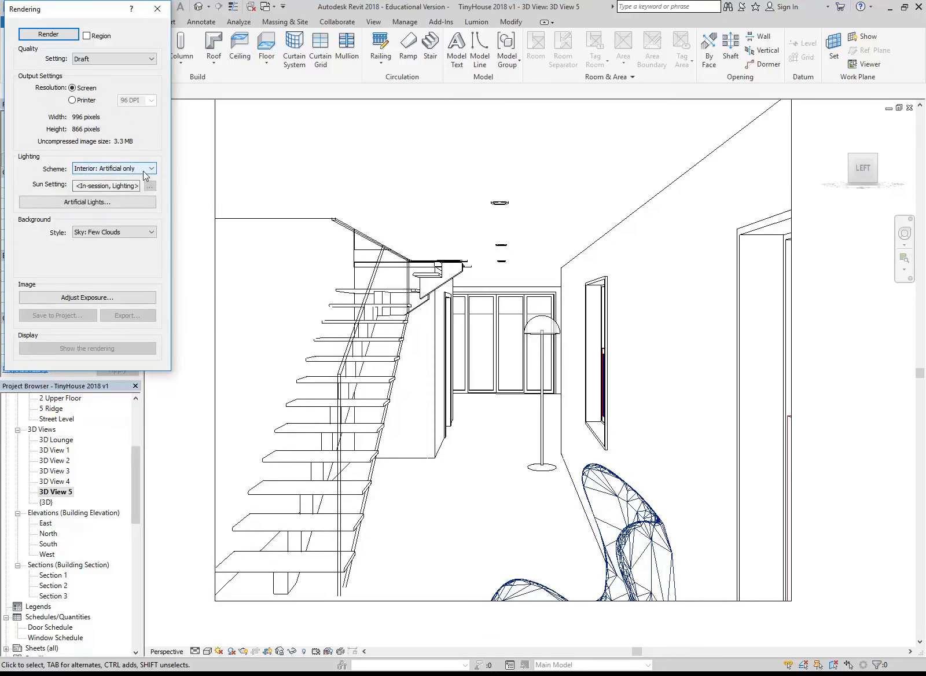
pyautogui.click(48, 34)
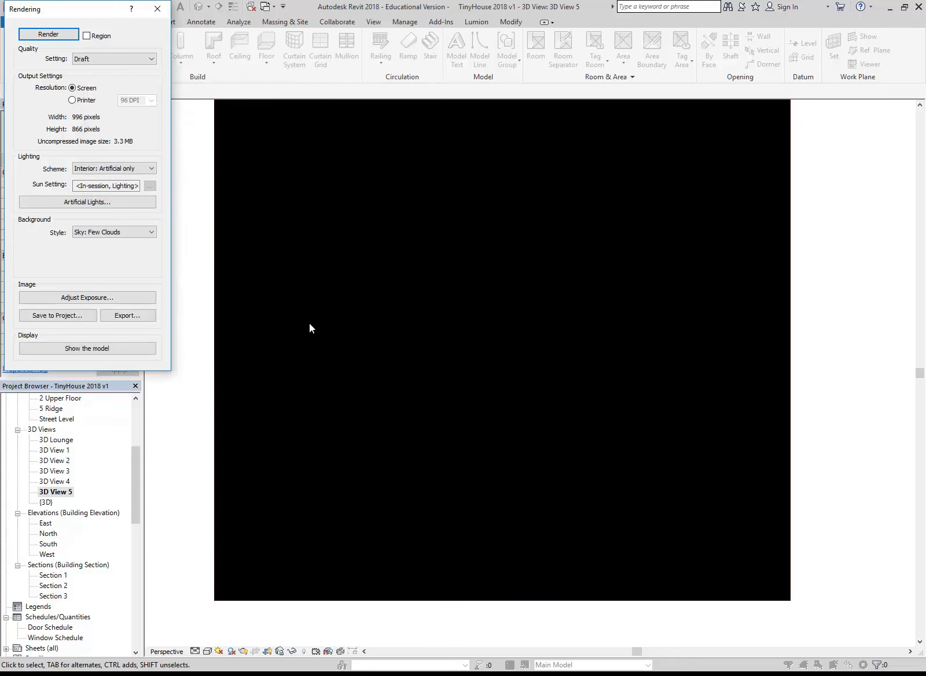
pyautogui.click(157, 8)
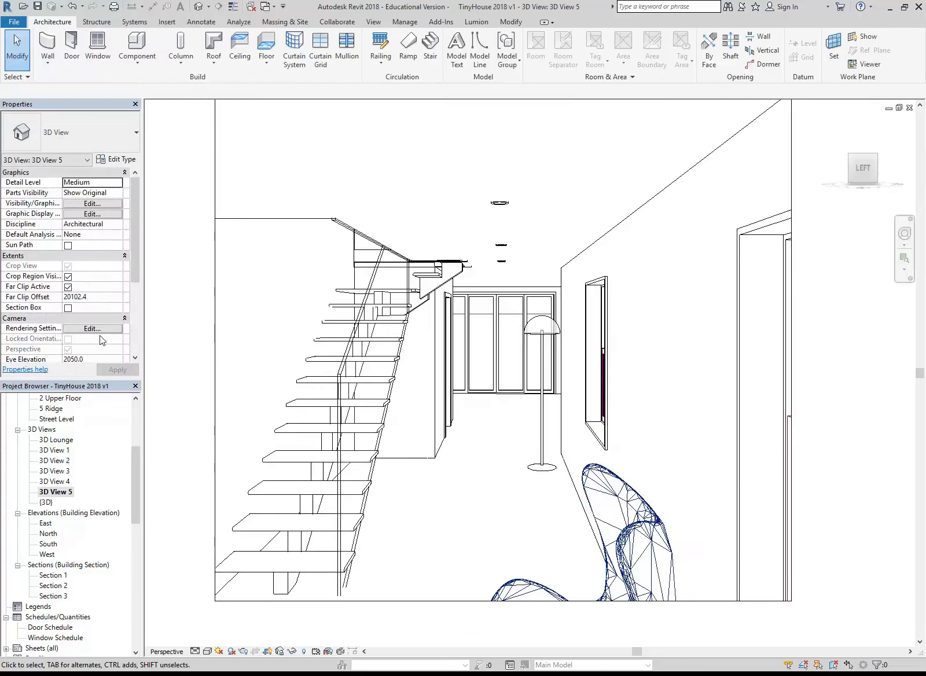
# Open the 1 Lower Floor plan and show the camera of 3D View 5 in it
pyautogui.moveTo(138, 504); pyautogui.dragTo(134, 456)
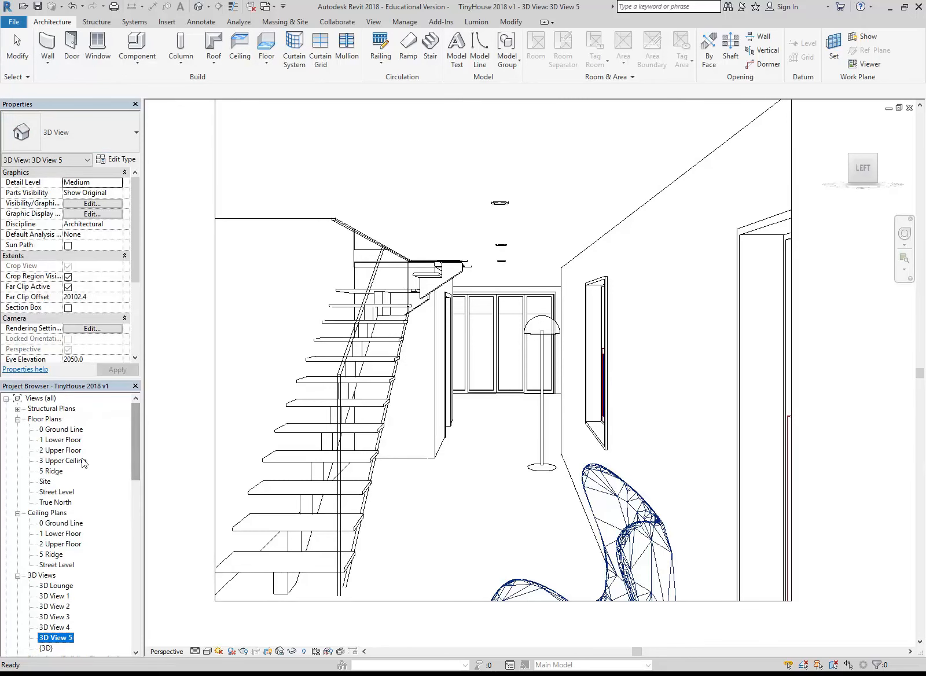
pyautogui.doubleClick(65, 440)
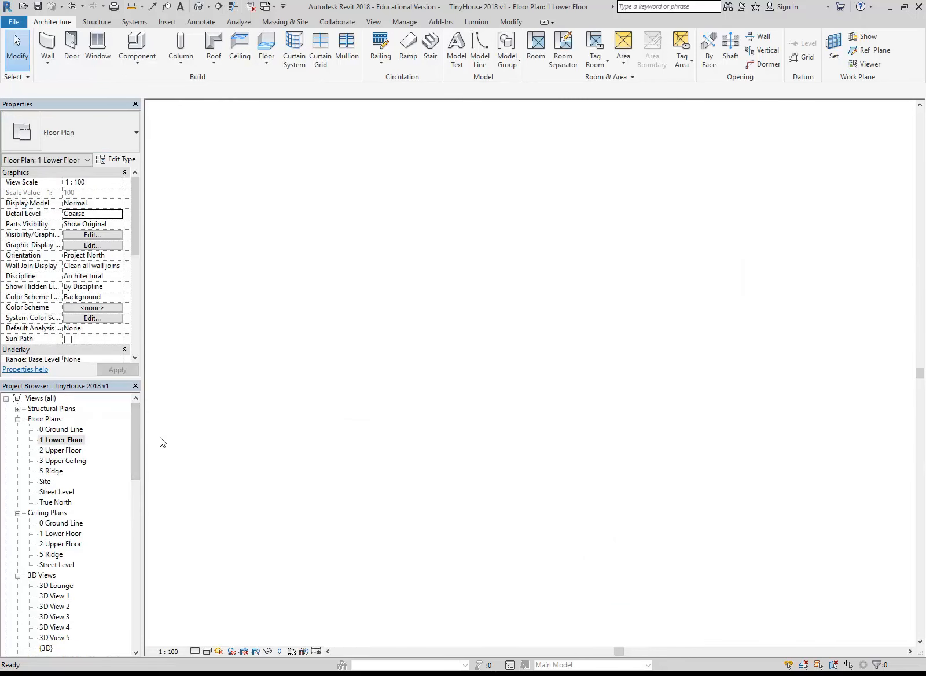
pyautogui.scroll(3, 317, 437)
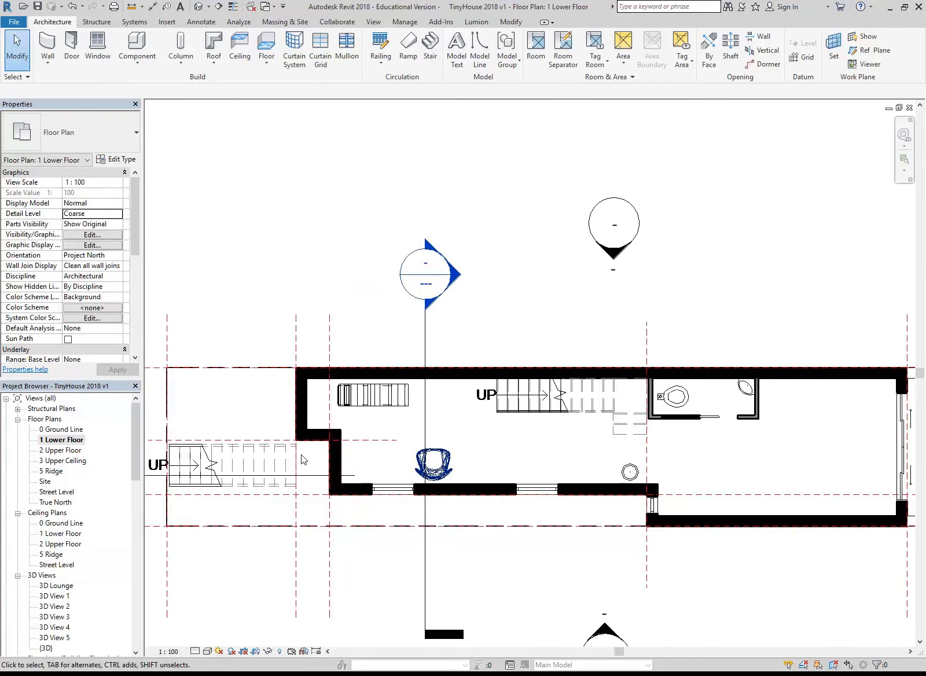
pyautogui.scroll(2, 444, 470)
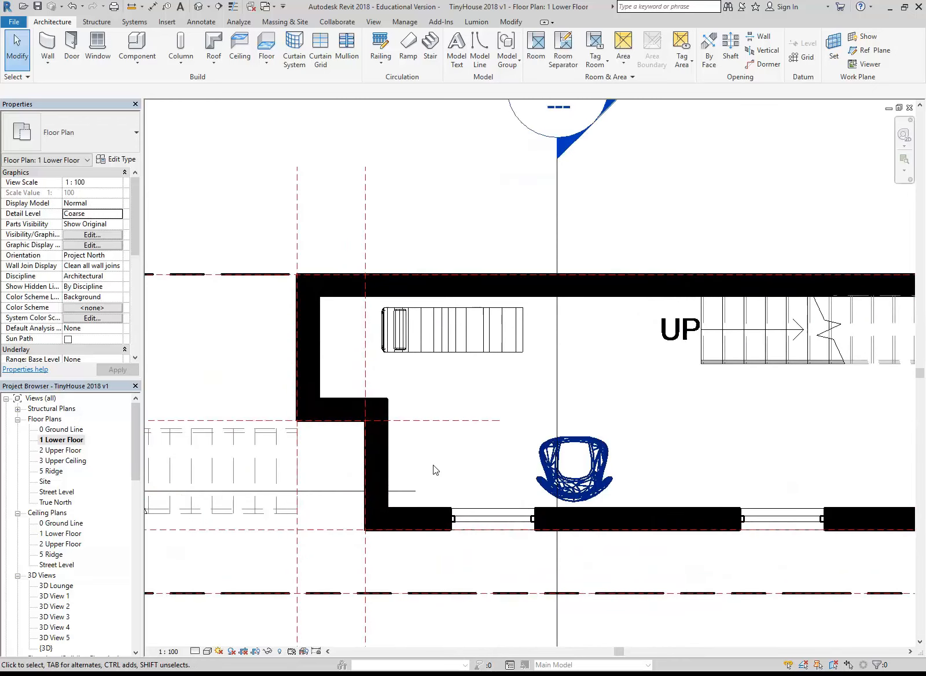
pyautogui.click(52, 441)
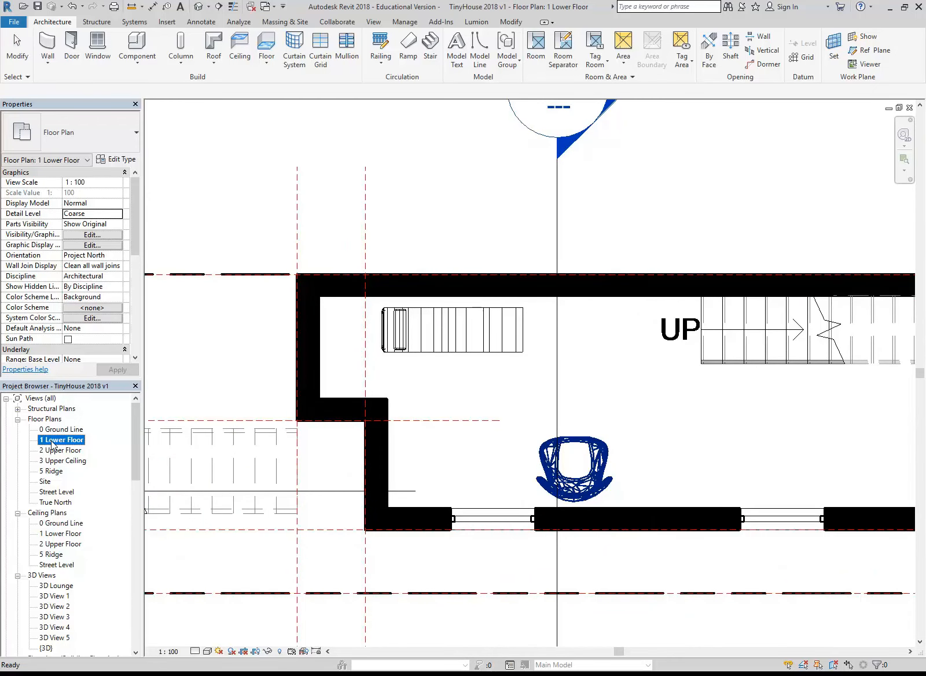
pyautogui.moveTo(138, 435); pyautogui.dragTo(136, 456)
pyautogui.click(54, 576)
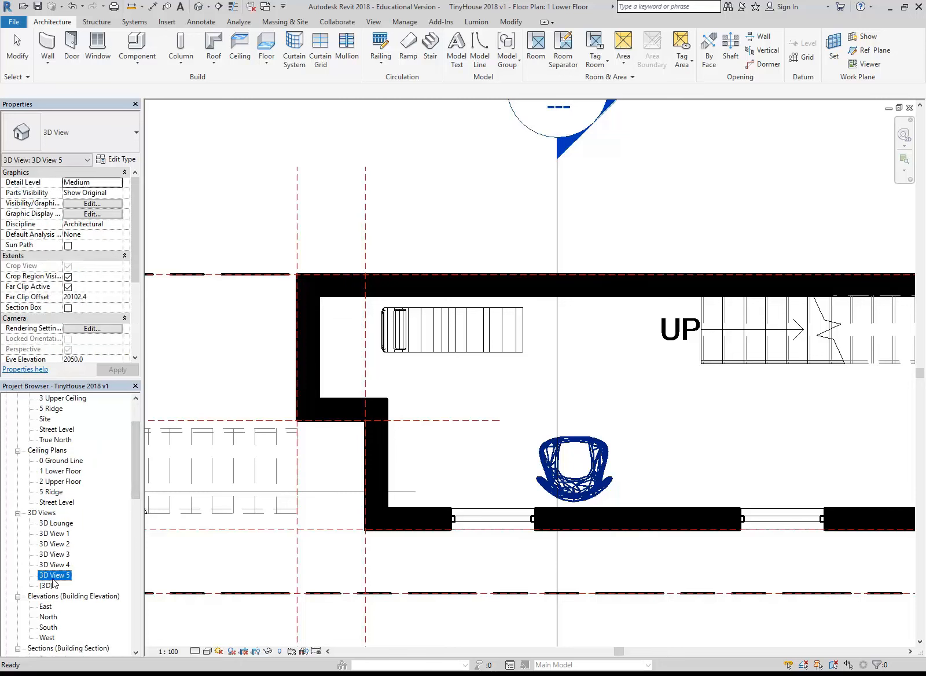
pyautogui.rightClick(55, 576)
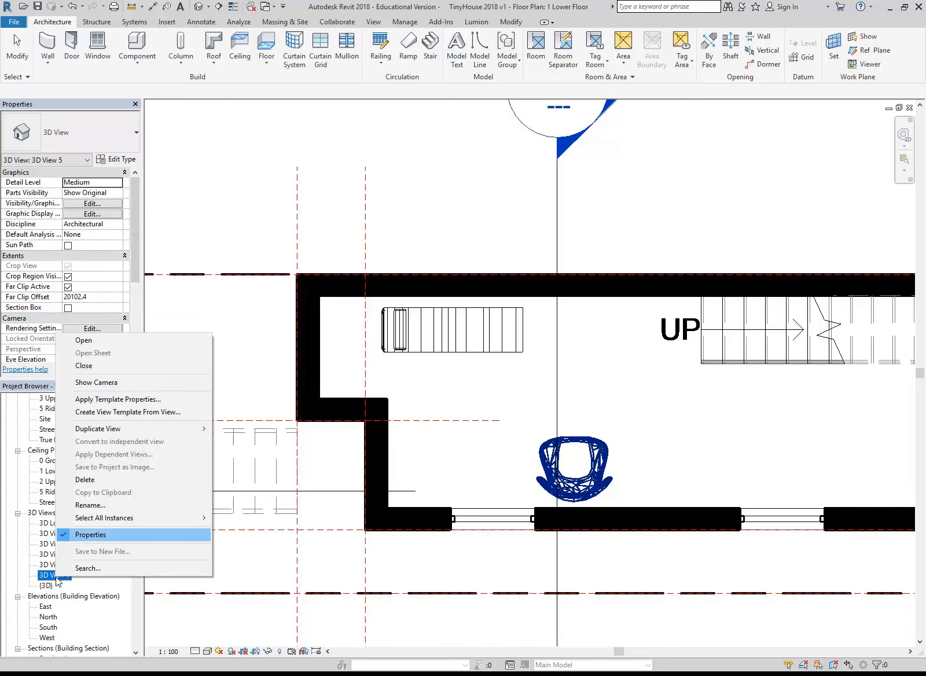
pyautogui.click(127, 384)
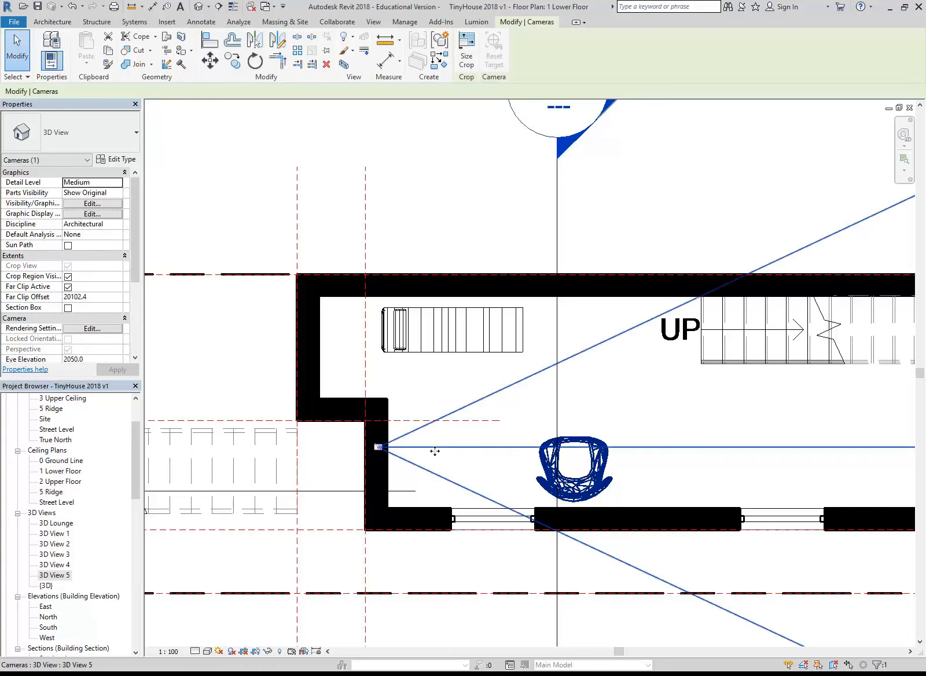
# Move the camera's eye point out of the end wall to just inside the room, and reopen 3D View 5 with nothing selected
pyautogui.scroll(2, 434, 449)
pyautogui.moveTo(349, 447); pyautogui.dragTo(378, 446)
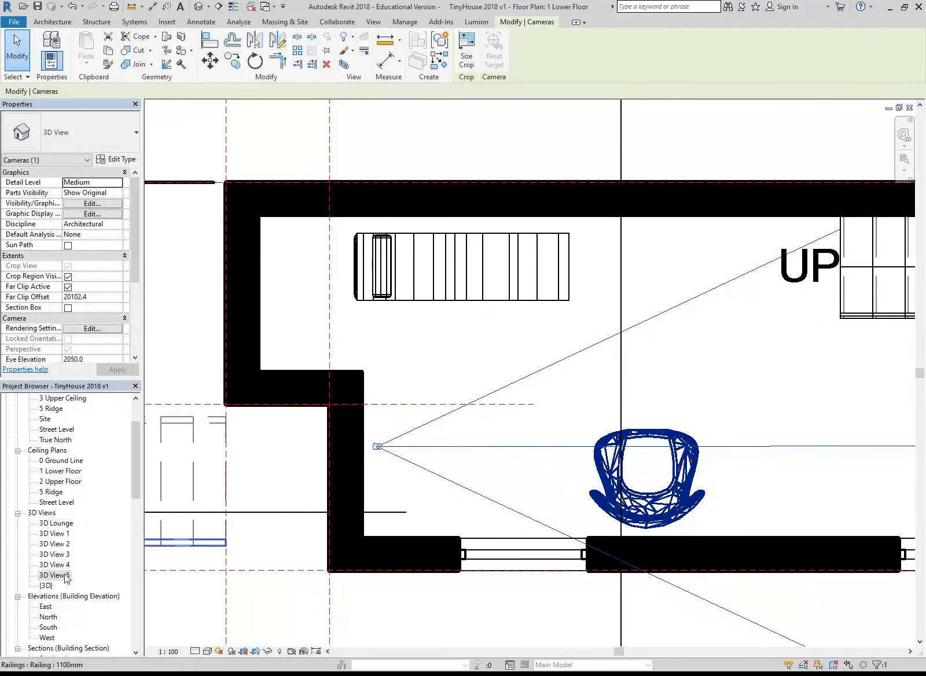
pyautogui.doubleClick(47, 575)
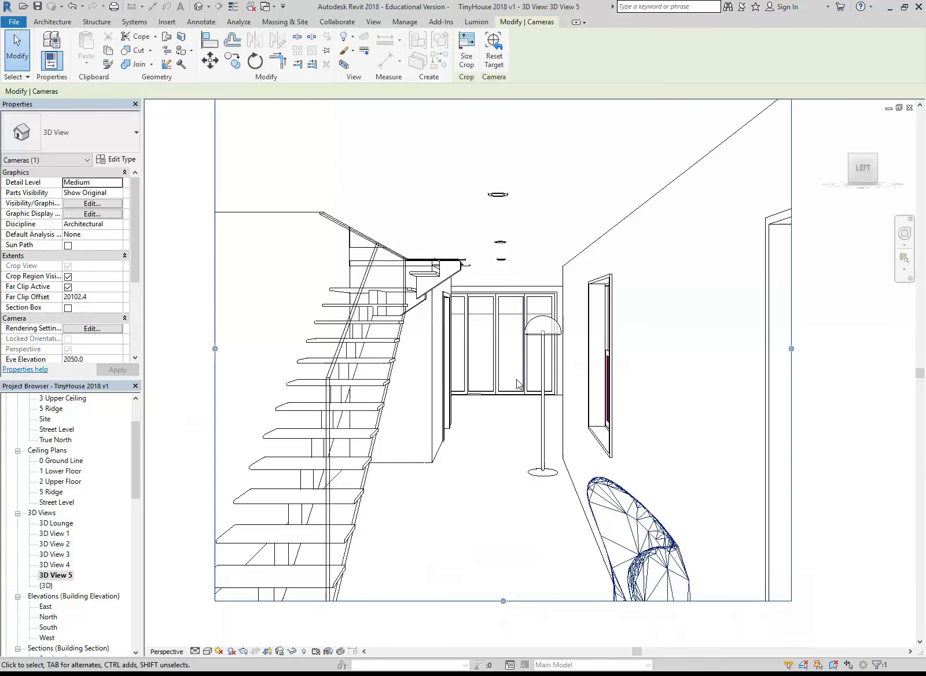
pyautogui.click(487, 492)
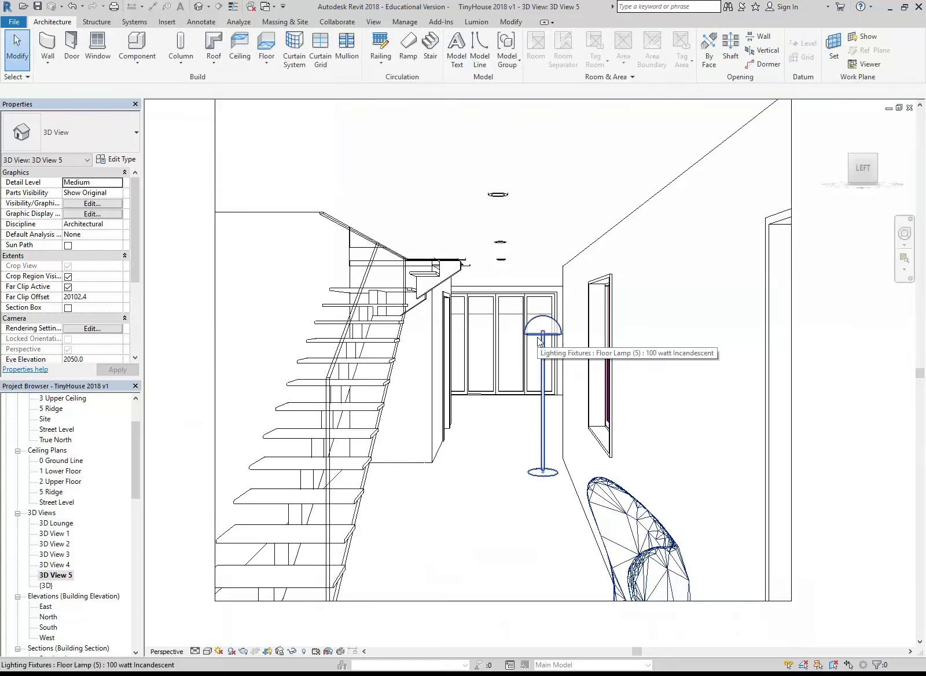
# Choose Interior: Artificial only as the rendering lighting scheme for 3D View 5 and close the rendering settings
pyautogui.click(243, 651)
pyautogui.click(97, 172)
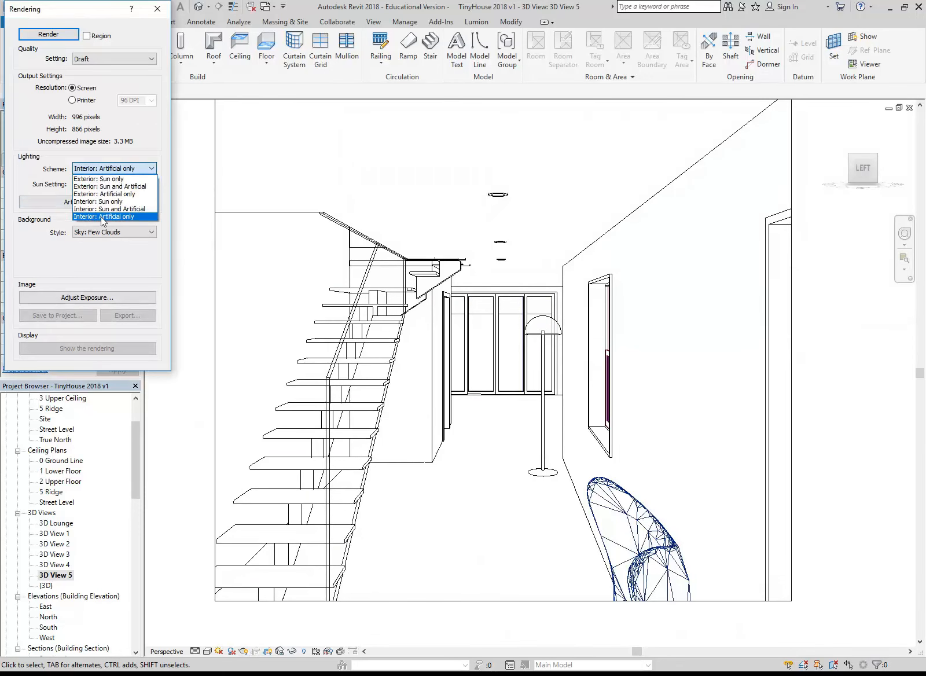
pyautogui.click(100, 217)
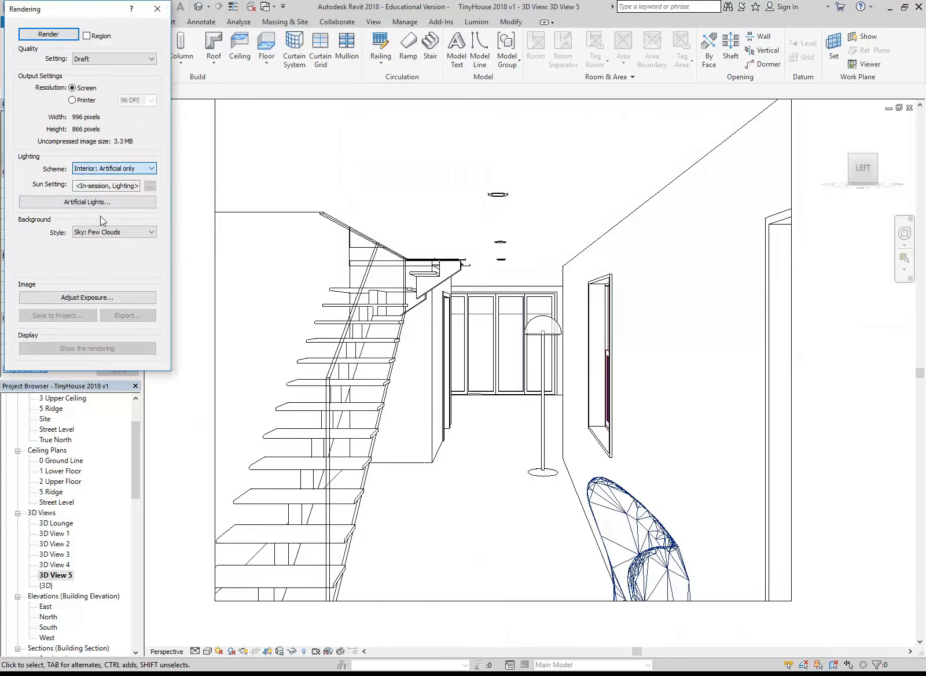
pyautogui.click(157, 9)
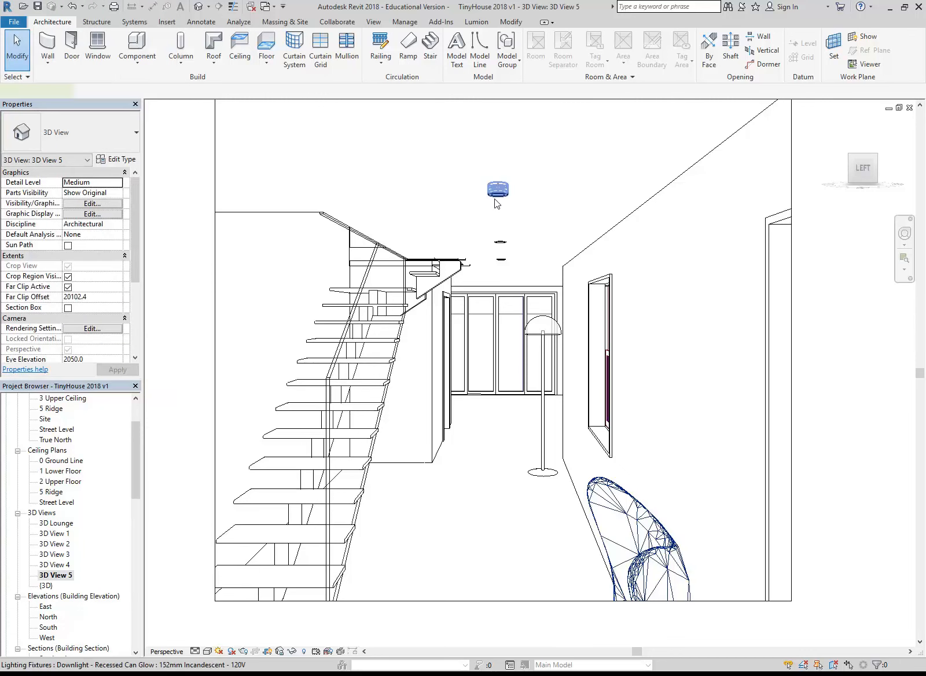
# Set the Recessing Height of the nearest ceiling downlight's type, 152mm Incandescent - 120V, to 100
pyautogui.click(497, 196)
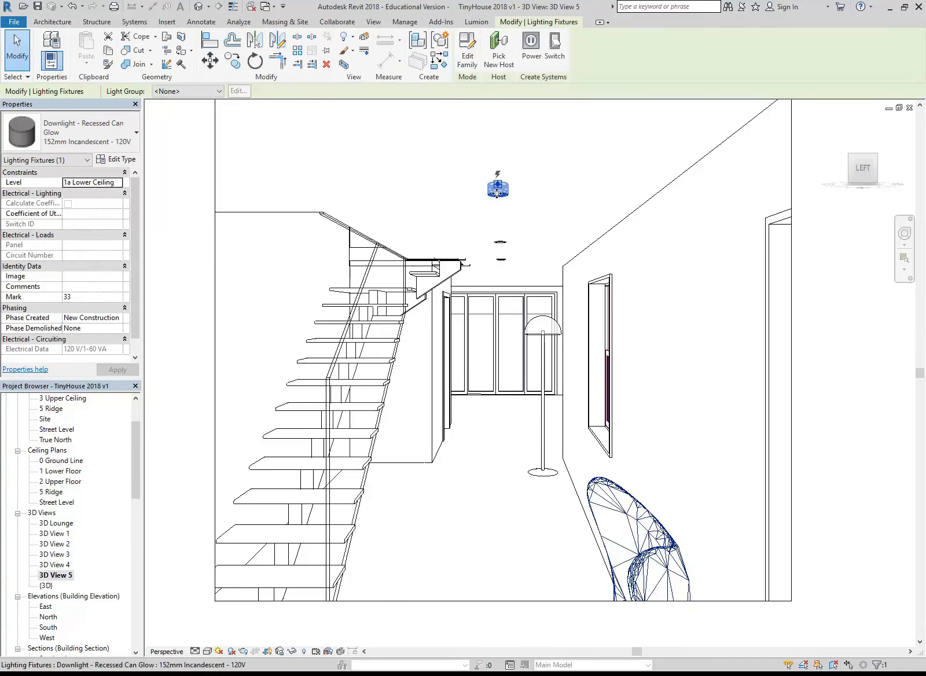
pyautogui.click(114, 159)
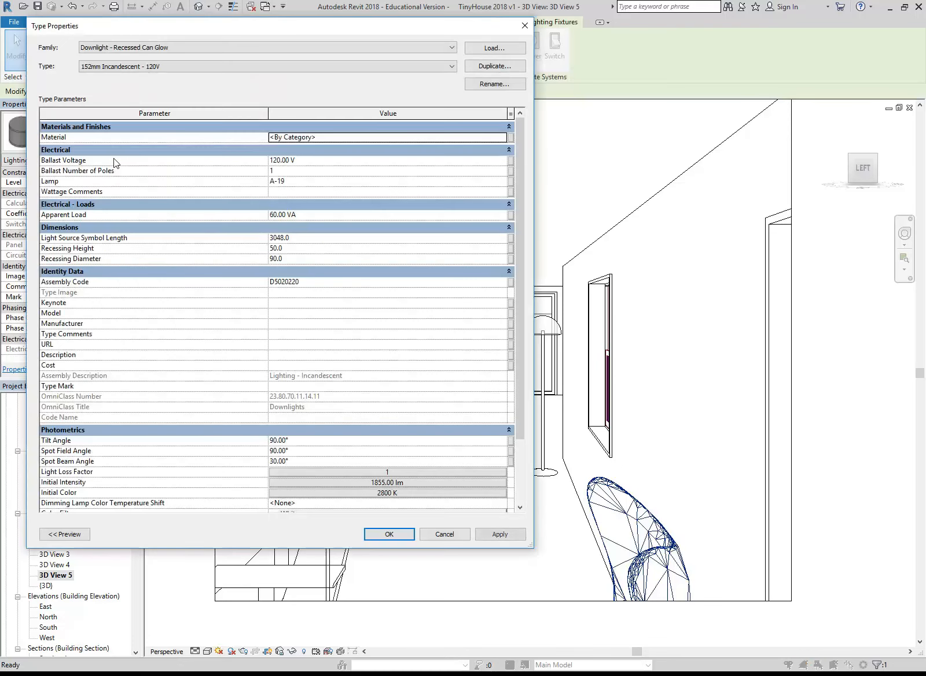
pyautogui.click(311, 248)
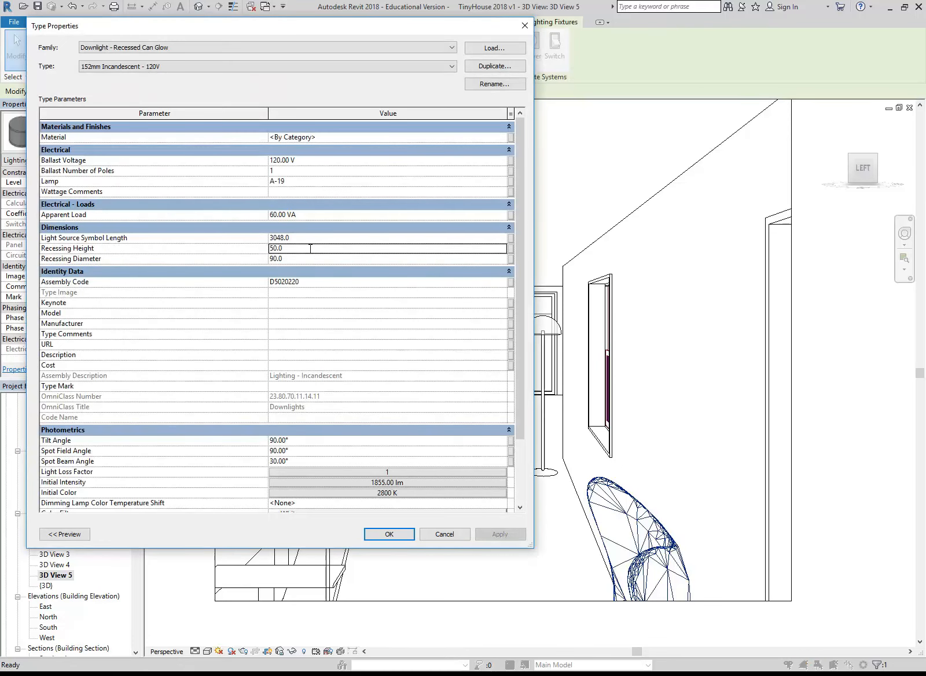
pyautogui.write('00')
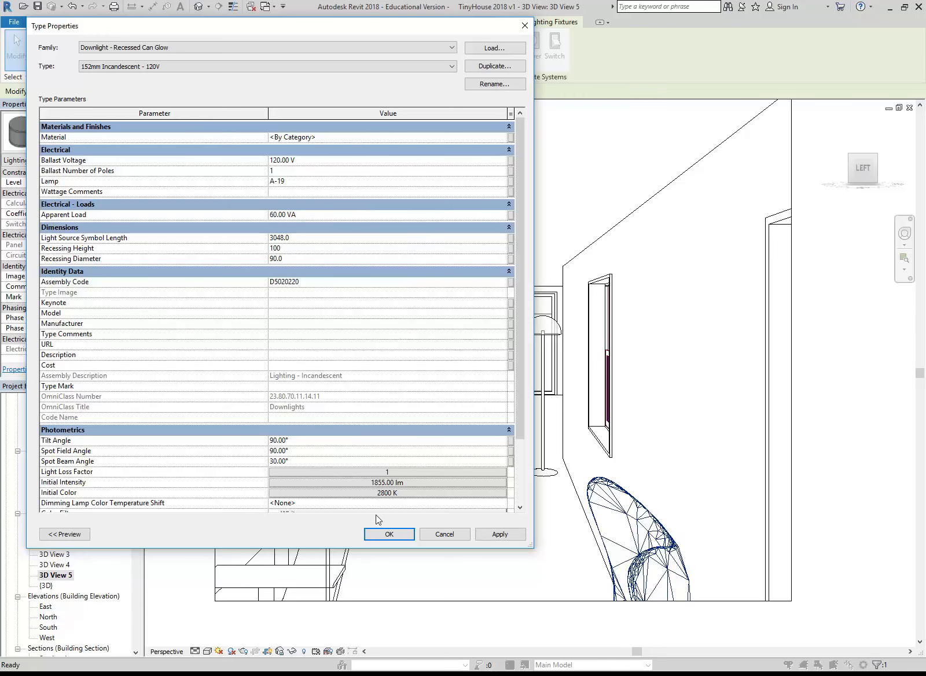
pyautogui.click(388, 533)
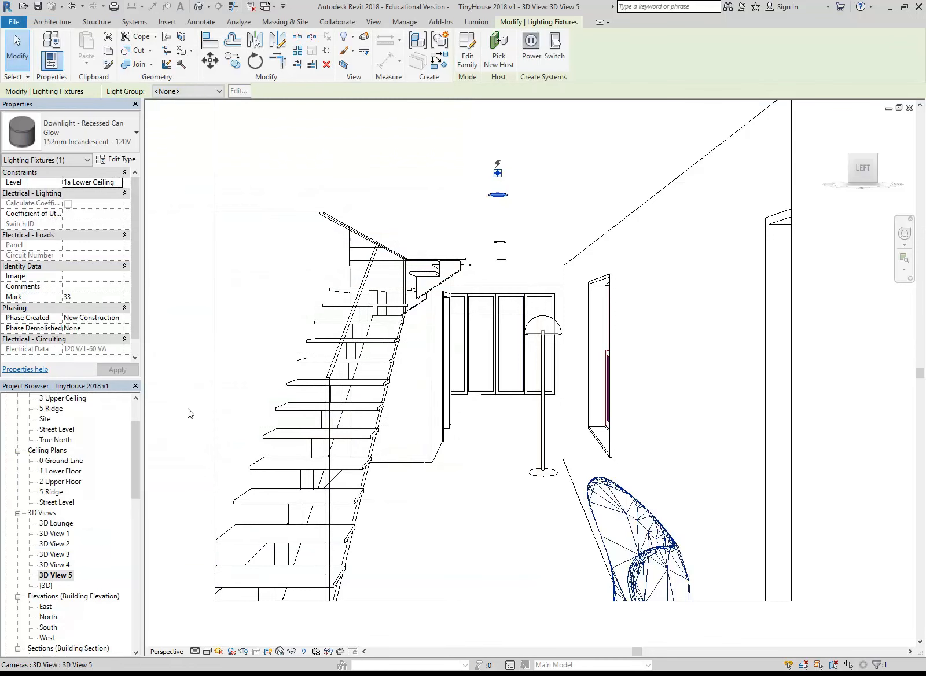
# Open Section 1 and display it in the Wireframe visual style around the lower floor's ceiling
pyautogui.moveTo(136, 427); pyautogui.dragTo(135, 461)
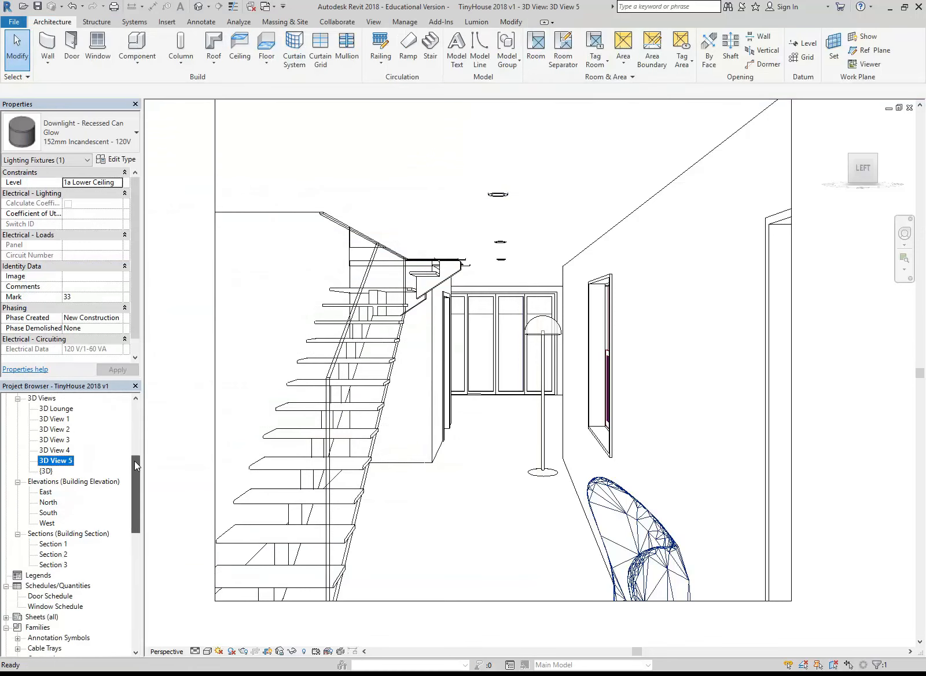
pyautogui.doubleClick(52, 544)
pyautogui.scroll(-4, 492, 335)
pyautogui.scroll(2, 596, 355)
pyautogui.moveTo(653, 373); pyautogui.dragTo(460, 399, button='middle')
pyautogui.click(329, 509)
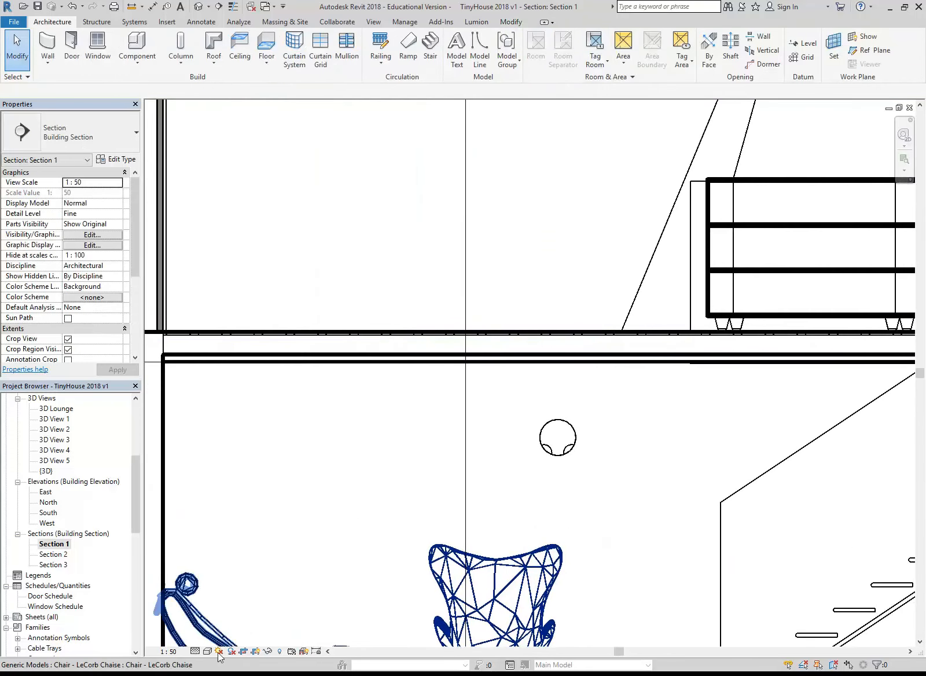
pyautogui.click(207, 651)
pyautogui.click(228, 581)
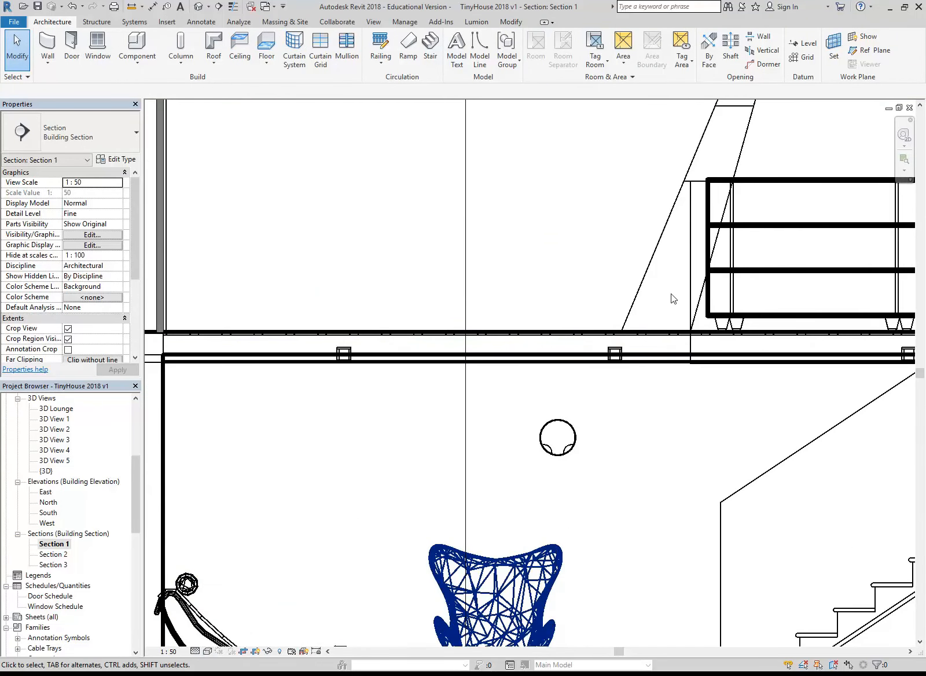
# Select a recessed downlight in the lower ceiling of Section 1 and set its type's Recessing Height to 50
pyautogui.scroll(5, 598, 376)
pyautogui.click(498, 425)
pyautogui.scroll(2, 466, 420)
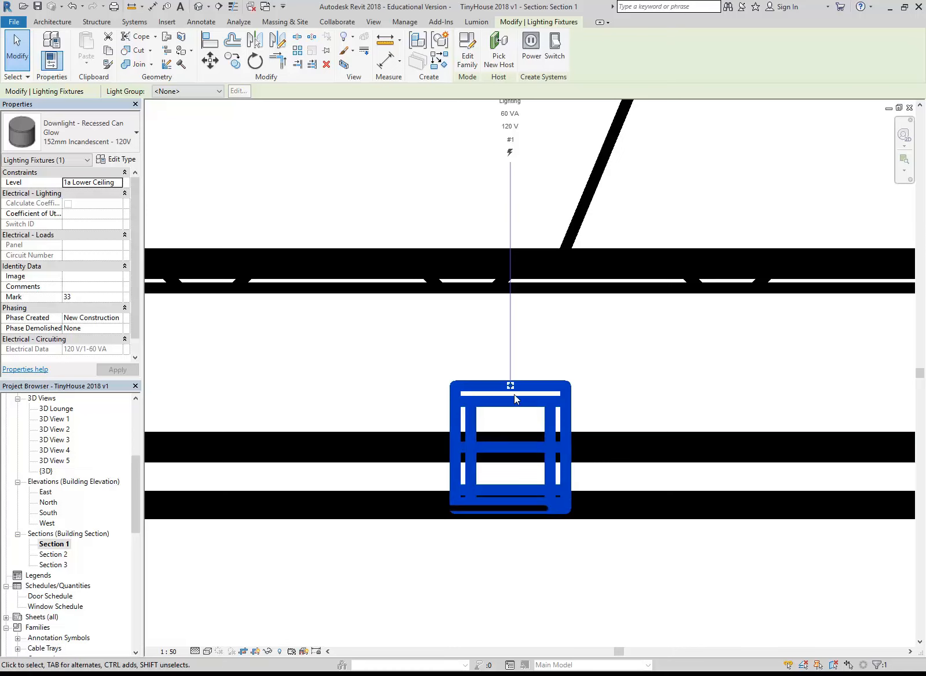
pyautogui.click(118, 159)
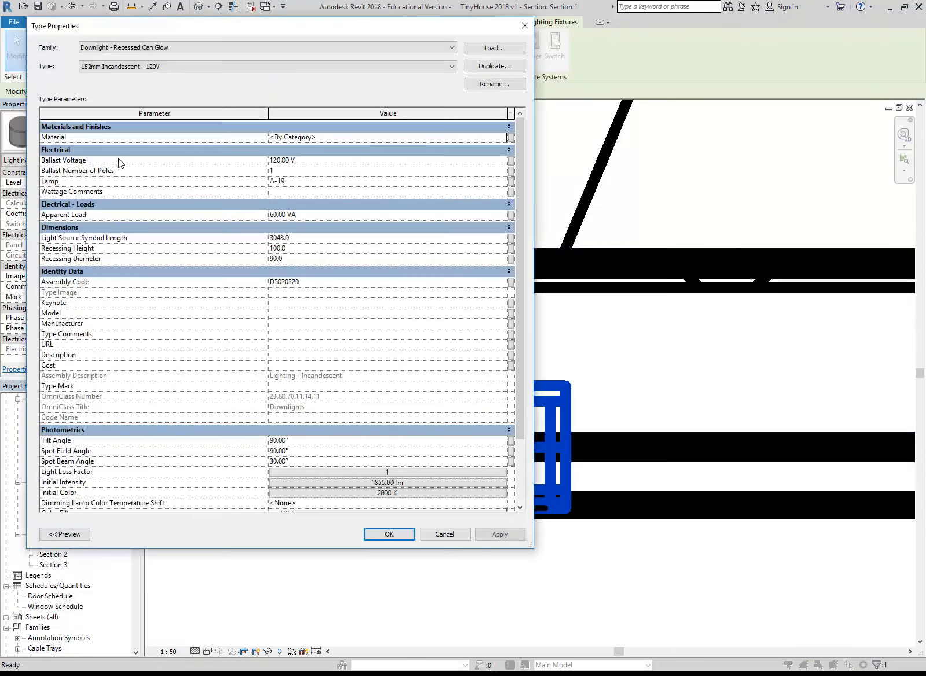
pyautogui.click(303, 249)
pyautogui.write('50')
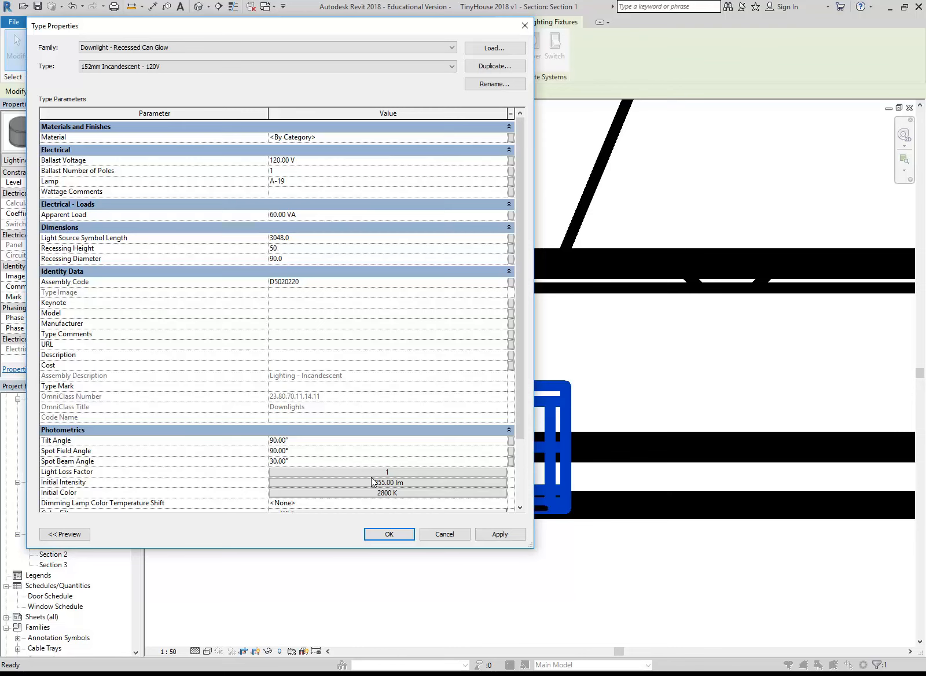
pyautogui.click(388, 534)
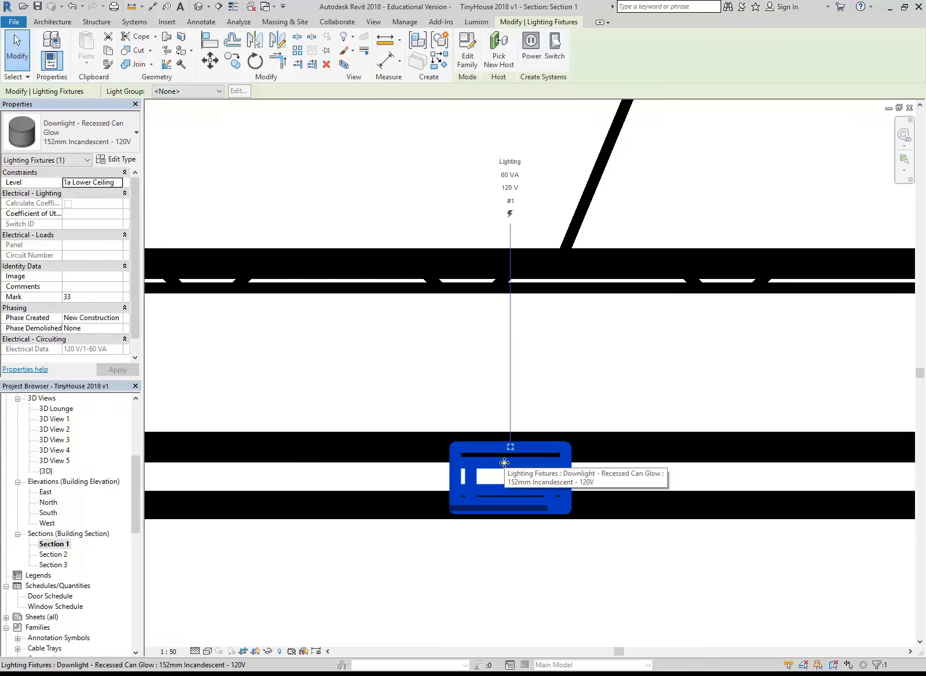
# Inspect how the downlight sits in the ceiling in Section 1, and select the Floorboards floor above it
pyautogui.scroll(-4, 504, 462)
pyautogui.click(556, 496)
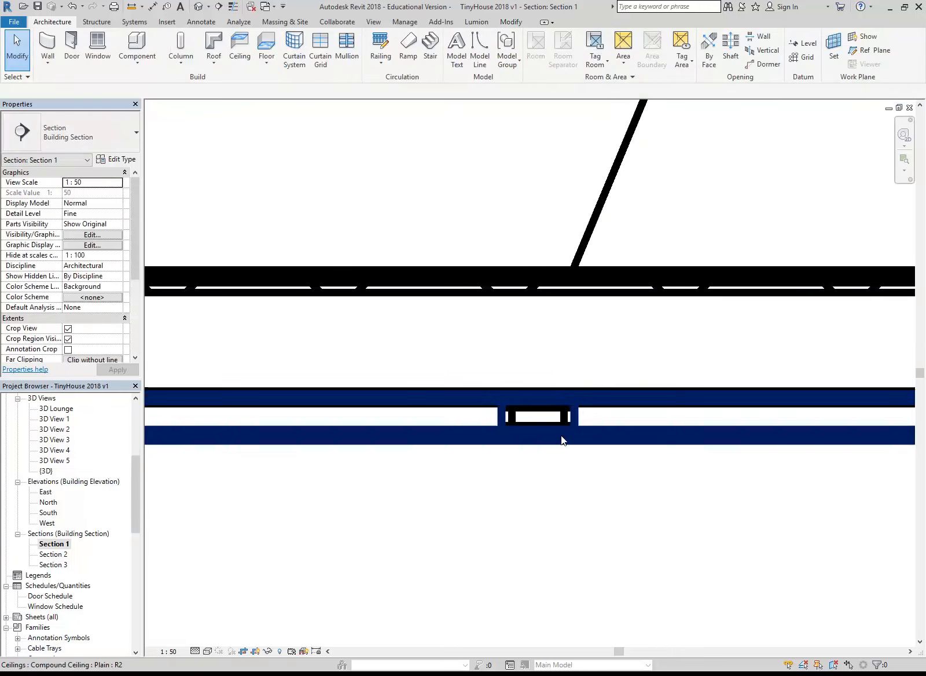
pyautogui.scroll(3, 560, 439)
pyautogui.moveTo(567, 407); pyautogui.dragTo(445, 382, button='middle')
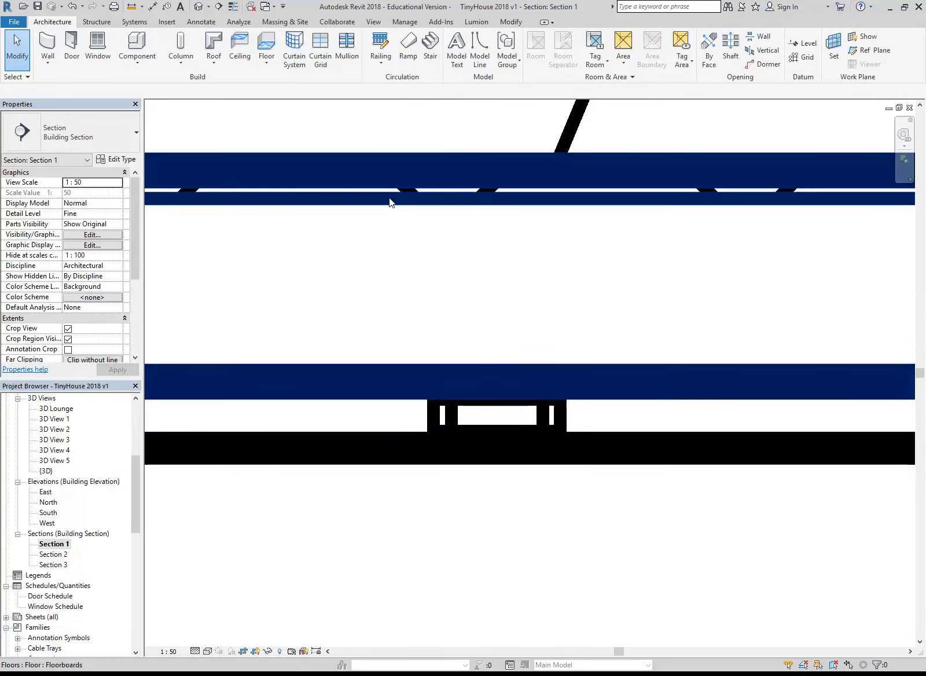
pyautogui.click(389, 197)
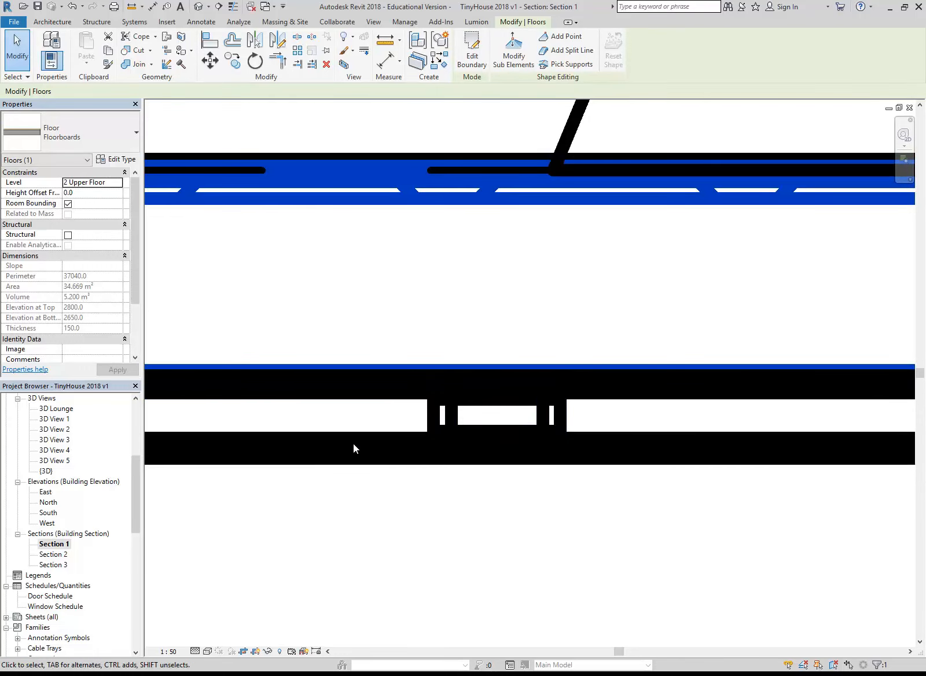
# Reopen 3D View 5 with nothing selected, render it at Draft quality with Interior: Artificial only lighting, and close the rendering settings
pyautogui.doubleClick(54, 460)
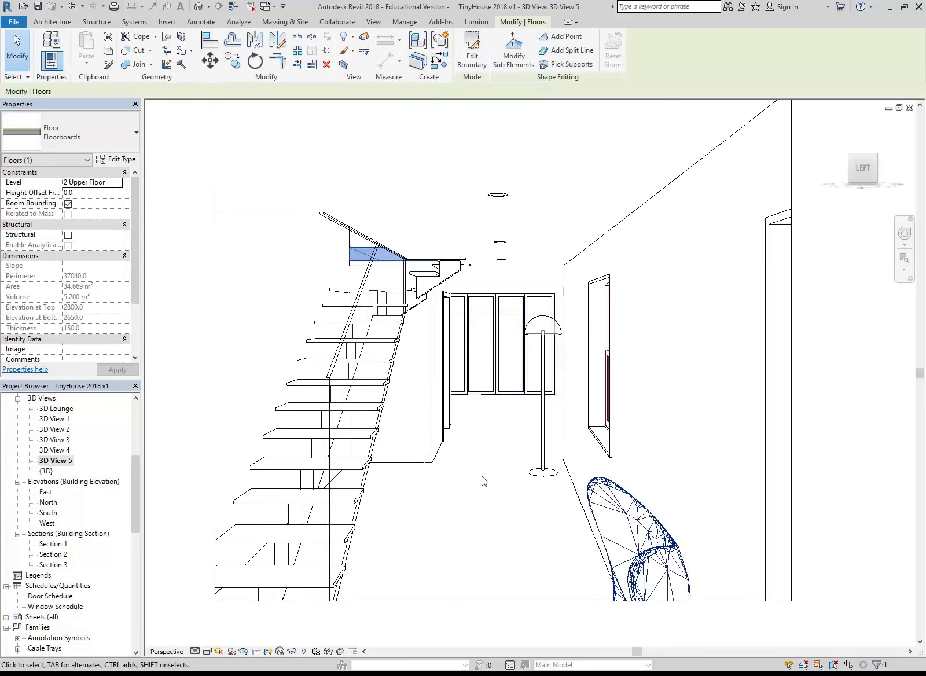
pyautogui.click(485, 507)
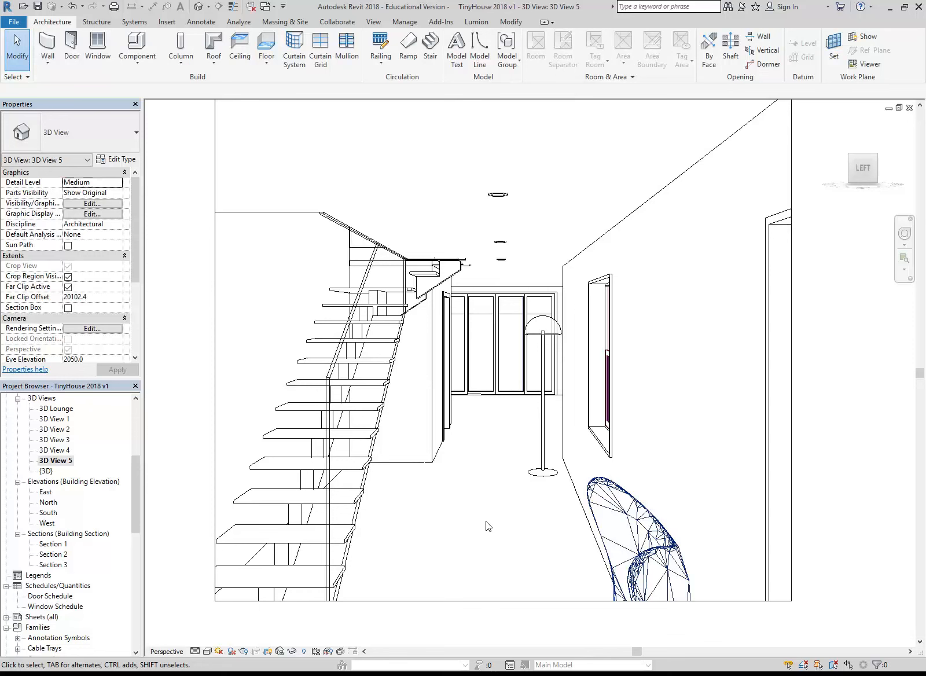
pyautogui.click(243, 651)
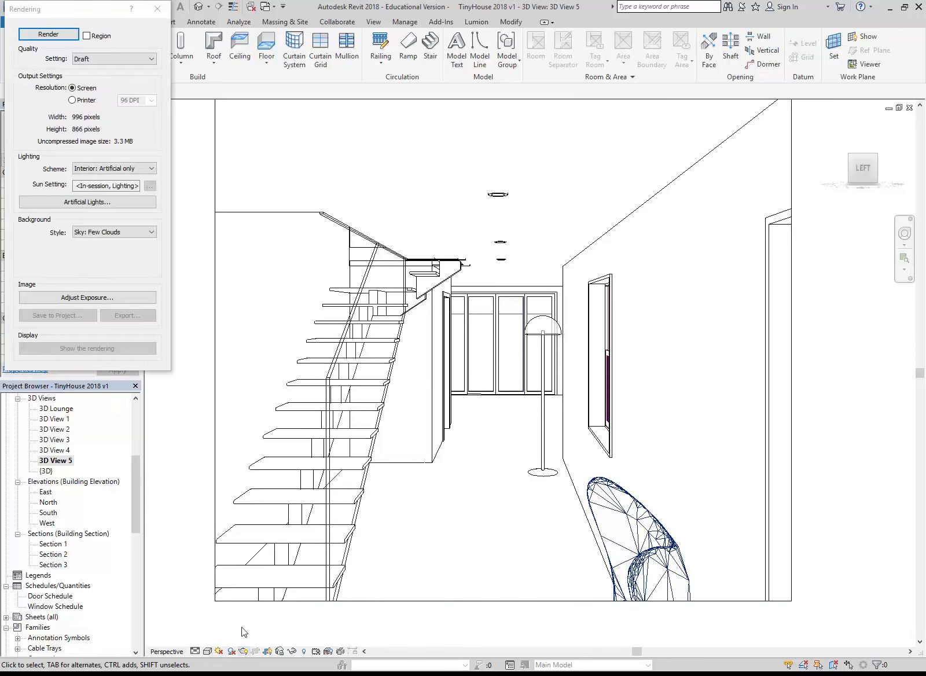
pyautogui.click(46, 35)
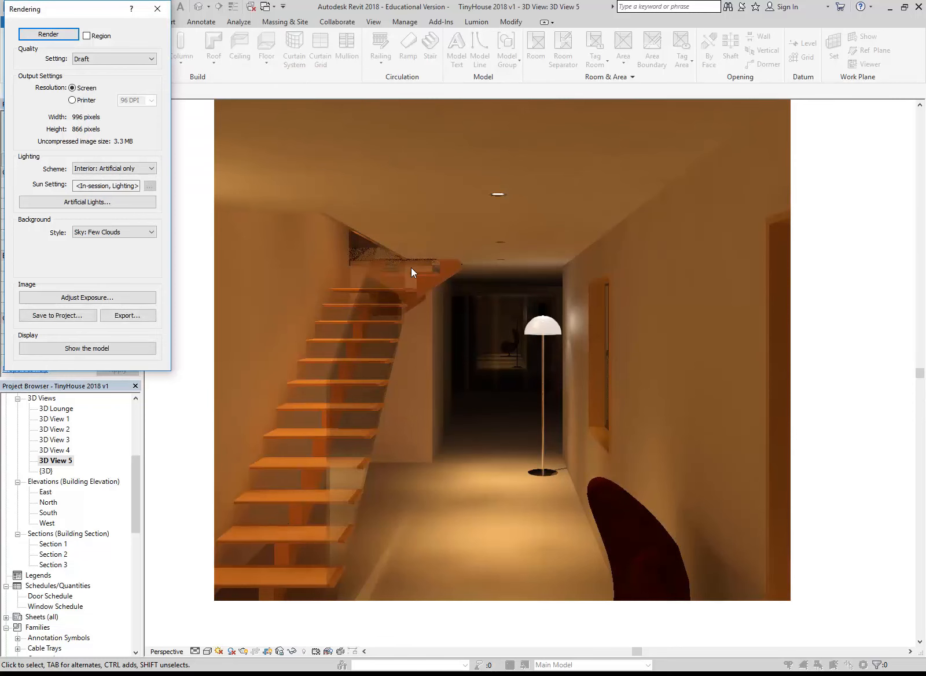
pyautogui.click(156, 8)
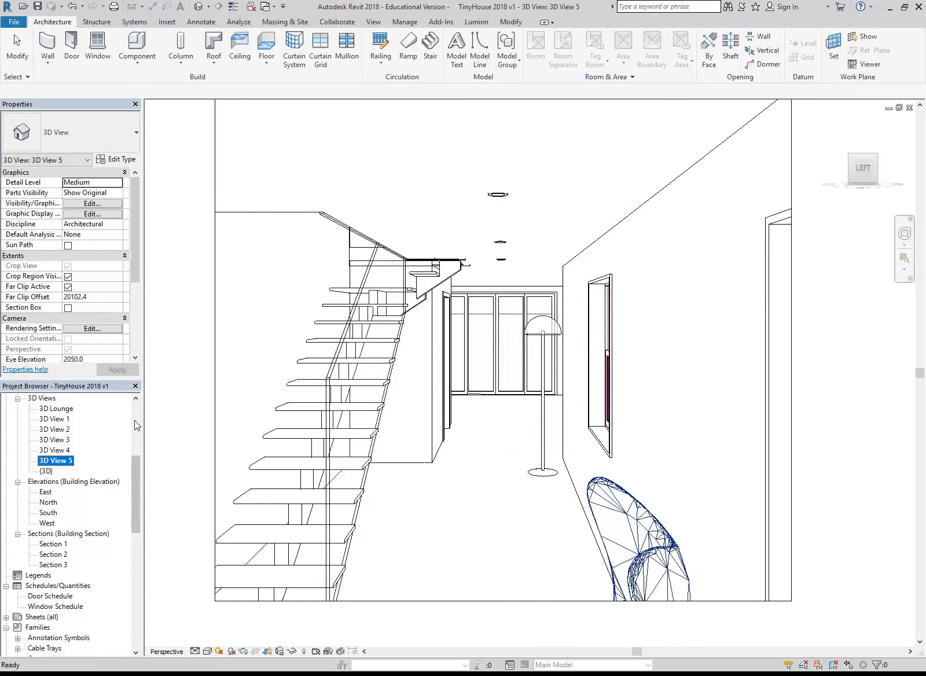
# Open the 1 Lower Floor ceiling plan and copy the downlight nearest the floor lamp horizontally into the wider end of the room
pyautogui.scroll(6, 66, 471)
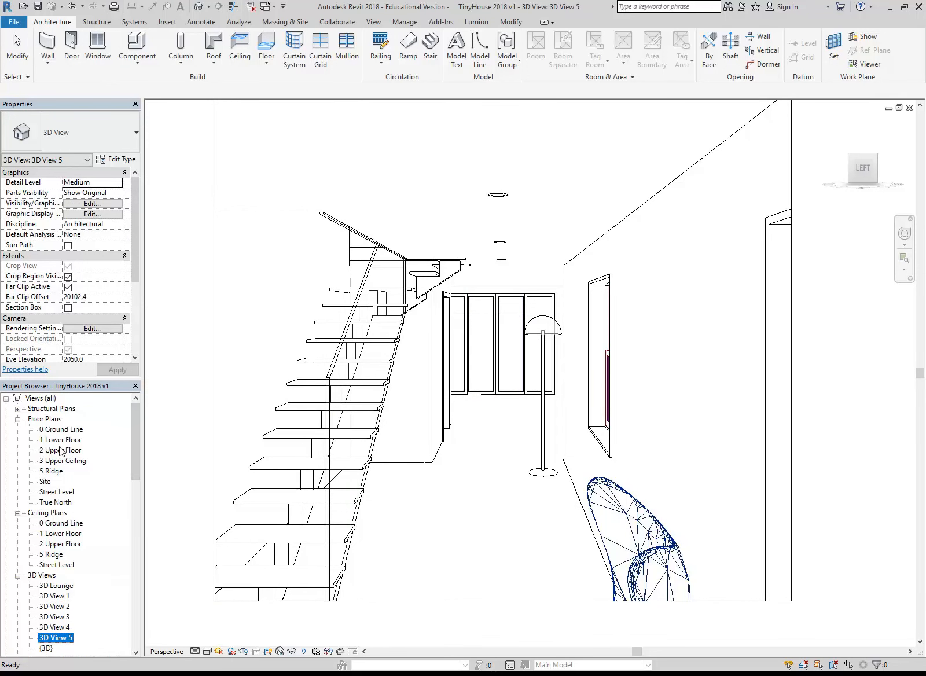
pyautogui.click(59, 534)
pyautogui.doubleClick(59, 533)
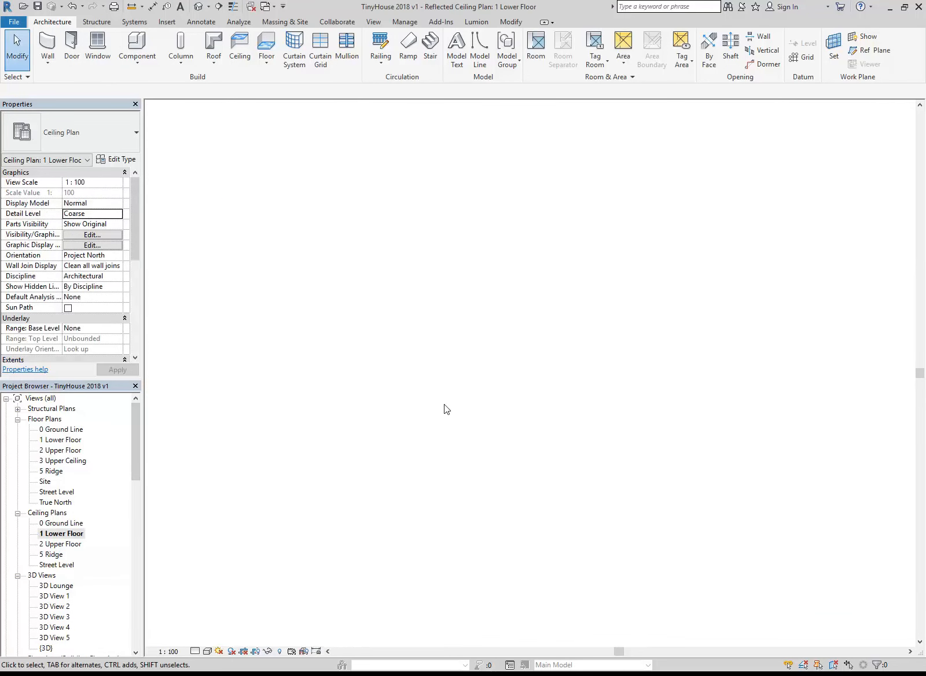
pyautogui.scroll(-4, 380, 438)
pyautogui.scroll(2, 463, 444)
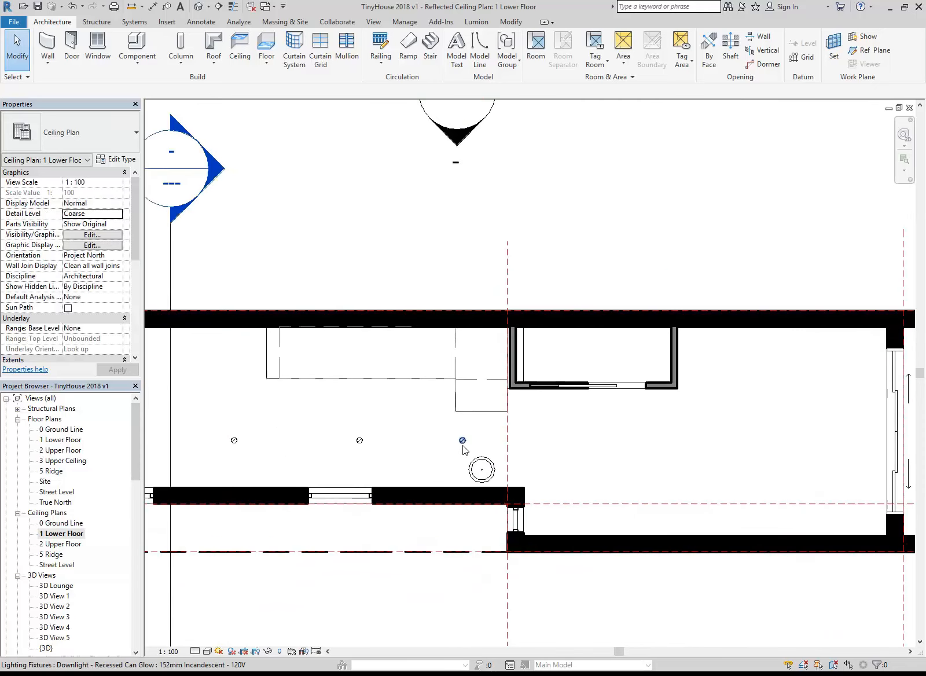
pyautogui.click(463, 443)
pyautogui.scroll(2, 711, 388)
pyautogui.click(233, 60)
pyautogui.scroll(1, 335, 457)
pyautogui.click(310, 449)
pyautogui.click(483, 454)
# Copy the new downlight horizontally about 1300 mm further towards the glazed end wall
pyautogui.moveTo(532, 470); pyautogui.dragTo(368, 480, button='middle')
pyautogui.click(232, 63)
pyautogui.click(318, 459)
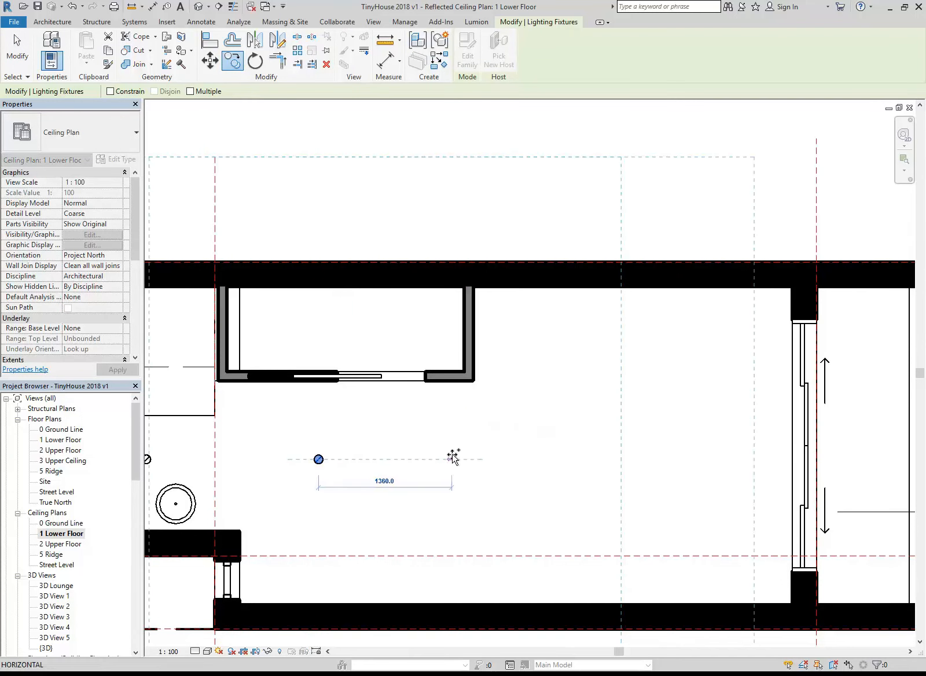
pyautogui.click(446, 459)
pyautogui.scroll(-1, 453, 504)
pyautogui.moveTo(442, 502); pyautogui.dragTo(578, 504, button='middle')
pyautogui.press('Escape')
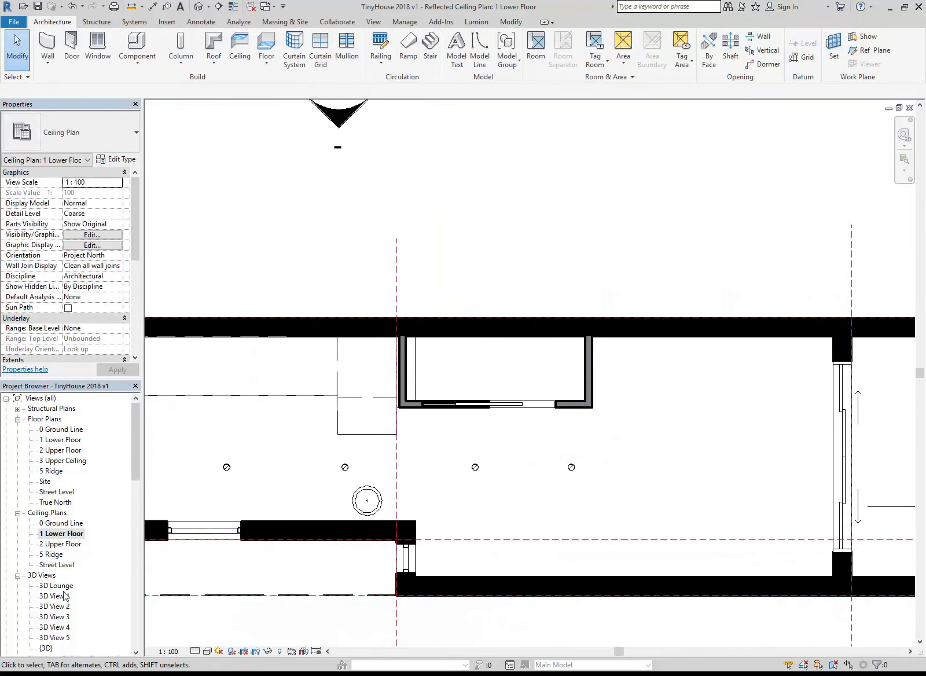
# Reopen 3D View 5, render it at Draft quality with artificial lighting only, stop the rendering partway, and close the rendering settings
pyautogui.doubleClick(55, 638)
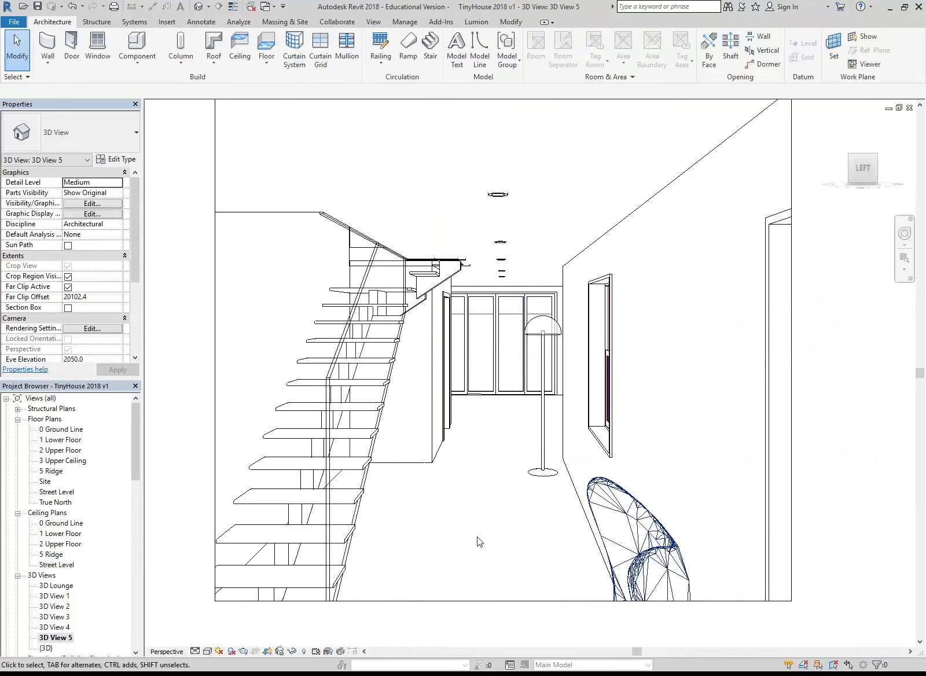
pyautogui.click(267, 650)
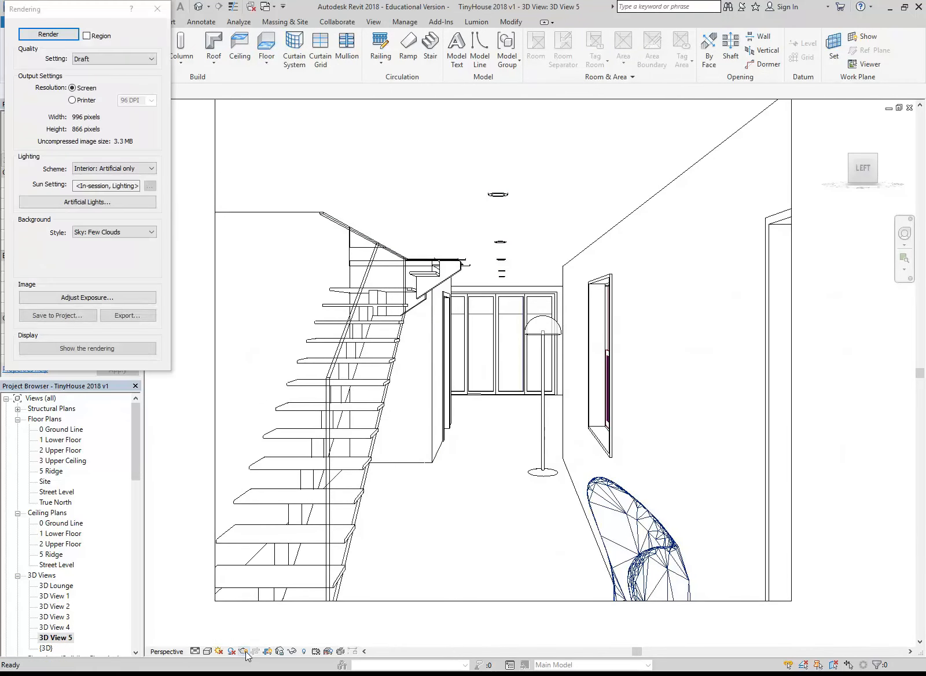
pyautogui.click(48, 34)
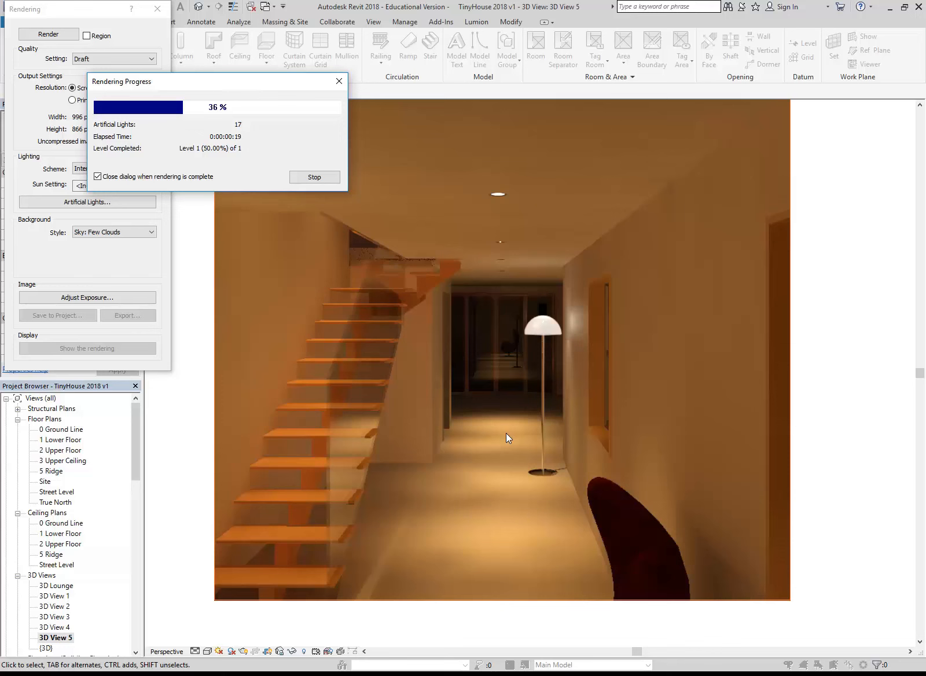
pyautogui.click(314, 175)
pyautogui.click(484, 342)
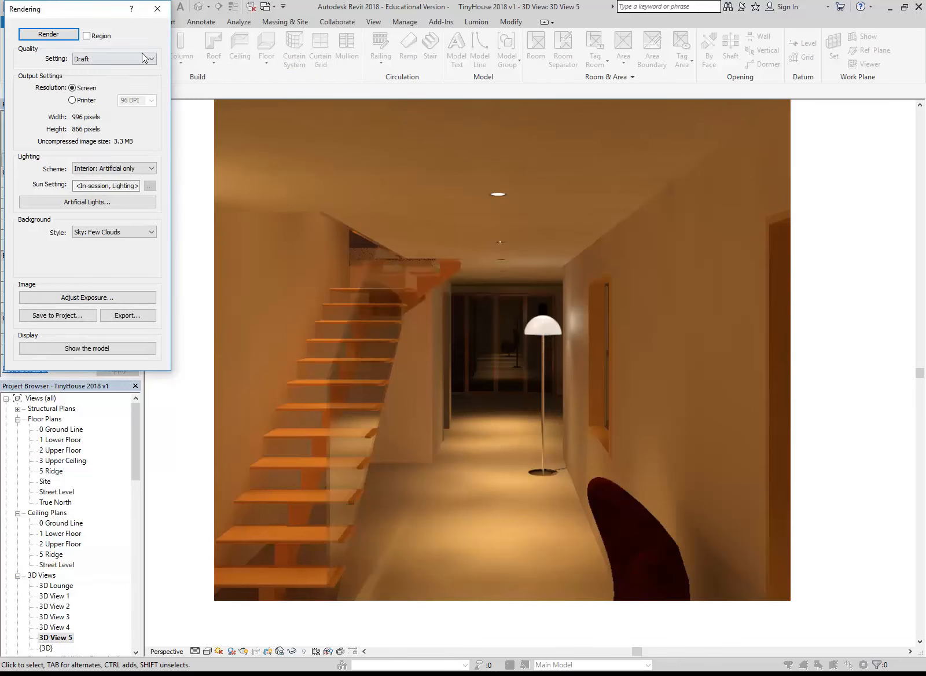
pyautogui.click(157, 8)
# Open the {3D} view and select the side wall beneath the sloping roof to examine the upper room behind it, then deselect it
pyautogui.moveTo(136, 430); pyautogui.dragTo(131, 480)
pyautogui.doubleClick(46, 480)
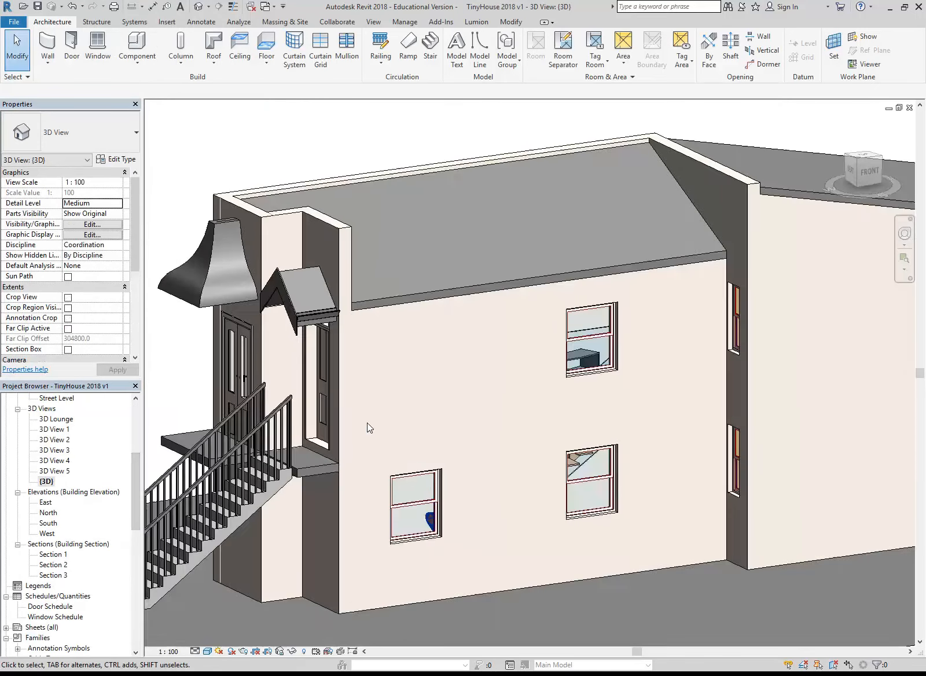
pyautogui.scroll(-1, 459, 406)
pyautogui.moveTo(460, 406); pyautogui.dragTo(333, 434, button='middle')
pyautogui.keyDown('shift'); pyautogui.moveTo(596, 443); pyautogui.dragTo(526, 442, button='middle'); pyautogui.keyUp('shift')
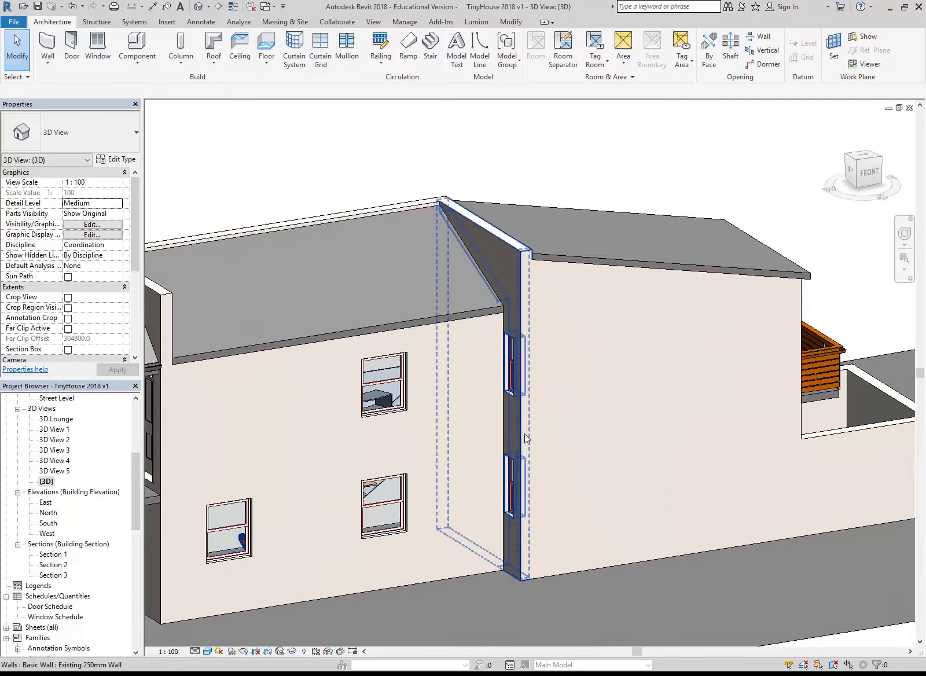
pyautogui.click(665, 272)
pyautogui.keyDown('shift'); pyautogui.moveTo(716, 358); pyautogui.dragTo(579, 398, button='middle'); pyautogui.keyUp('shift')
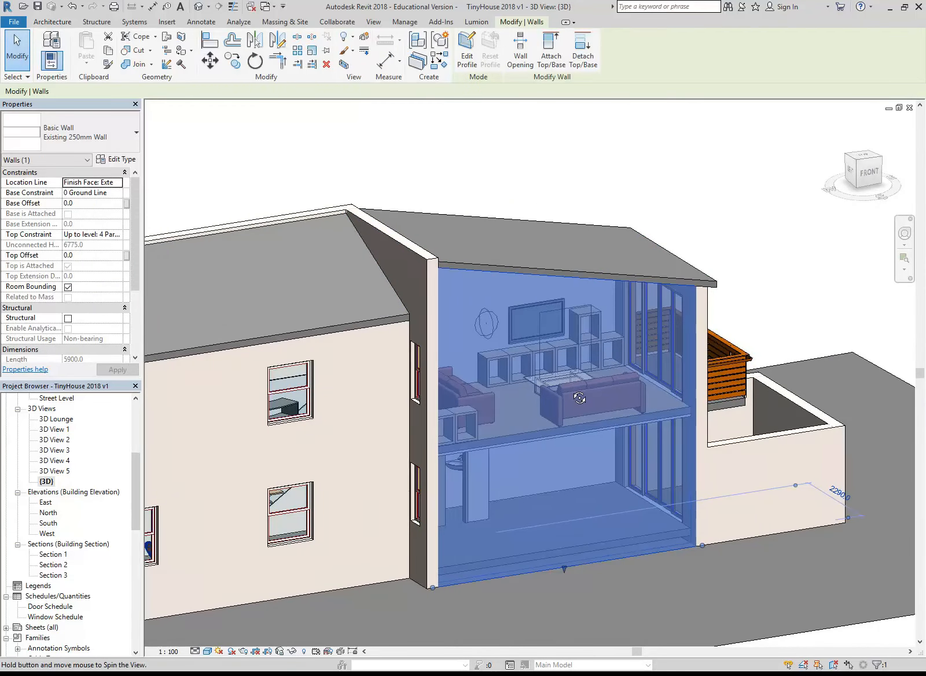
pyautogui.keyDown('shift'); pyautogui.moveTo(571, 322); pyautogui.dragTo(531, 352, button='middle'); pyautogui.keyUp('shift')
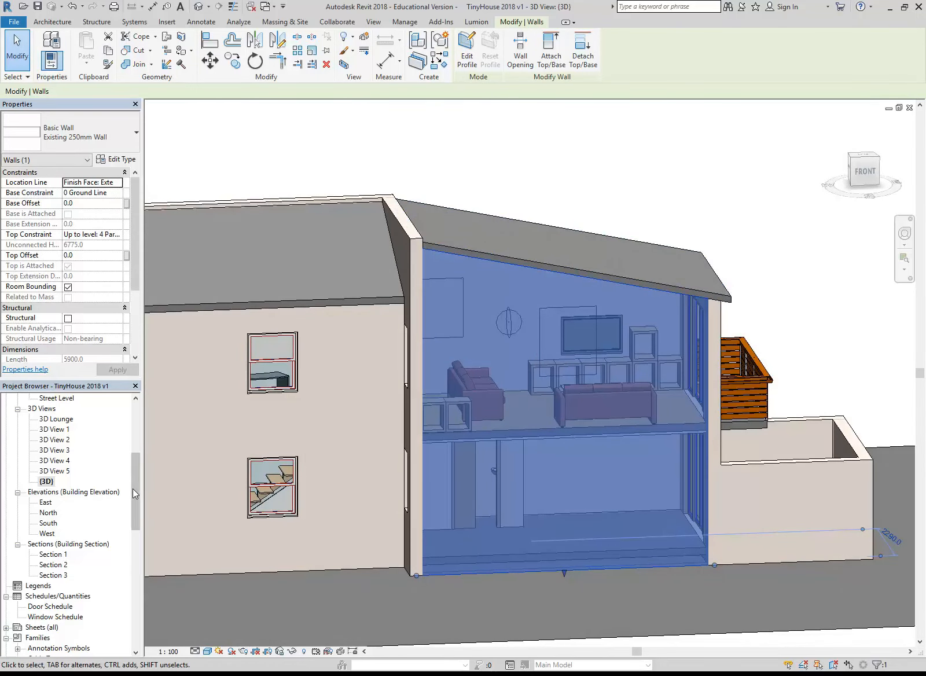
pyautogui.press('Escape')
# Open Section 1 and frame the sloping roof over the upper room with nothing selected
pyautogui.scroll(-2, 133, 499)
pyautogui.click(52, 516)
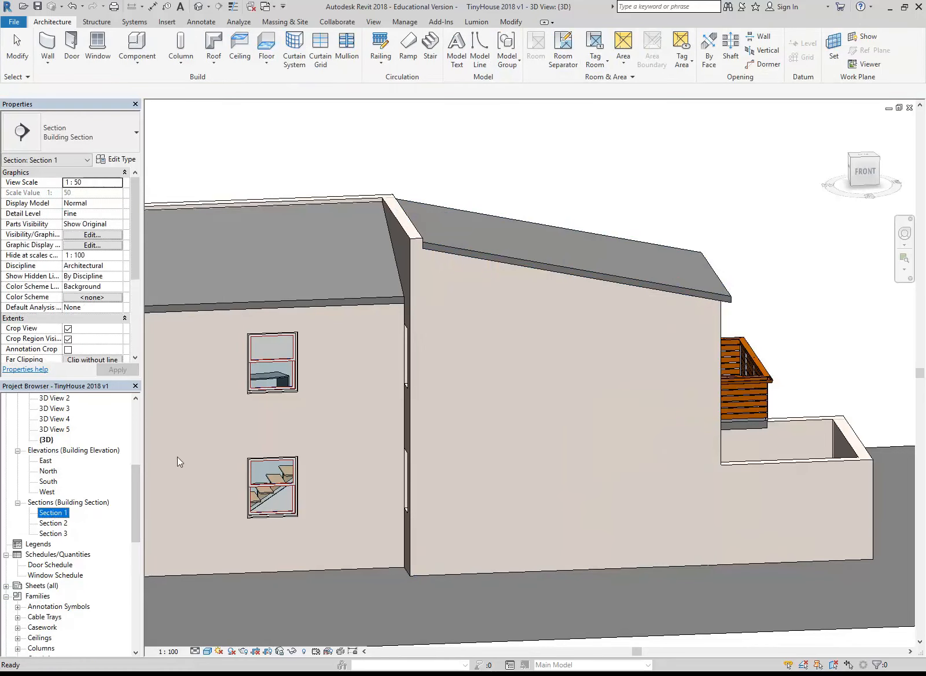
pyautogui.doubleClick(53, 513)
pyautogui.scroll(-3, 609, 307)
pyautogui.scroll(-8, 616, 316)
pyautogui.moveTo(628, 358); pyautogui.dragTo(356, 401, button='middle')
pyautogui.scroll(-1, 709, 349)
pyautogui.moveTo(709, 349); pyautogui.dragTo(396, 438, button='middle')
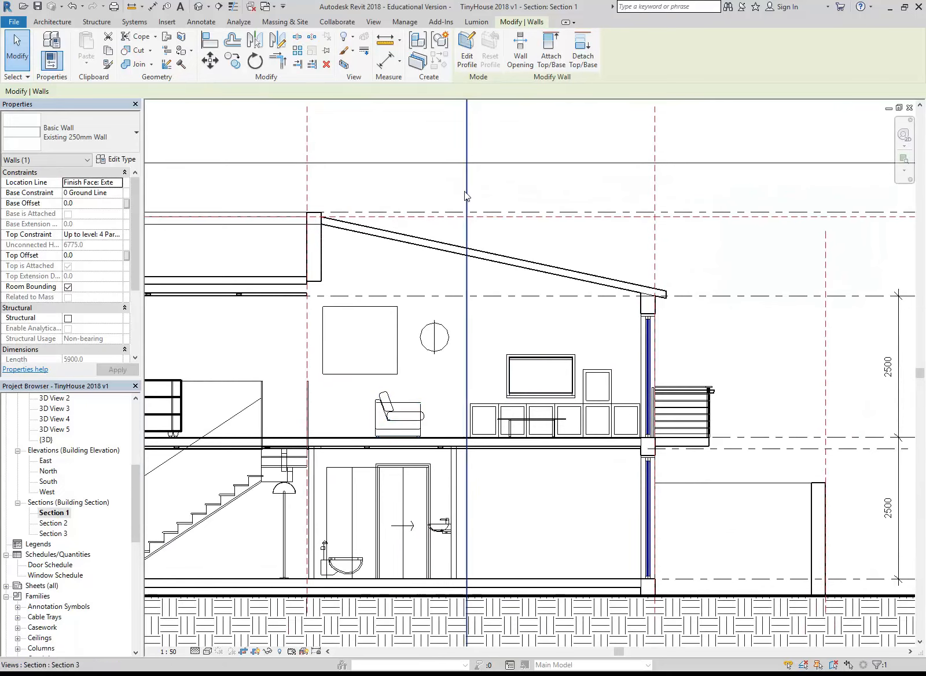
pyautogui.press('Escape')
pyautogui.scroll(4, 320, 377)
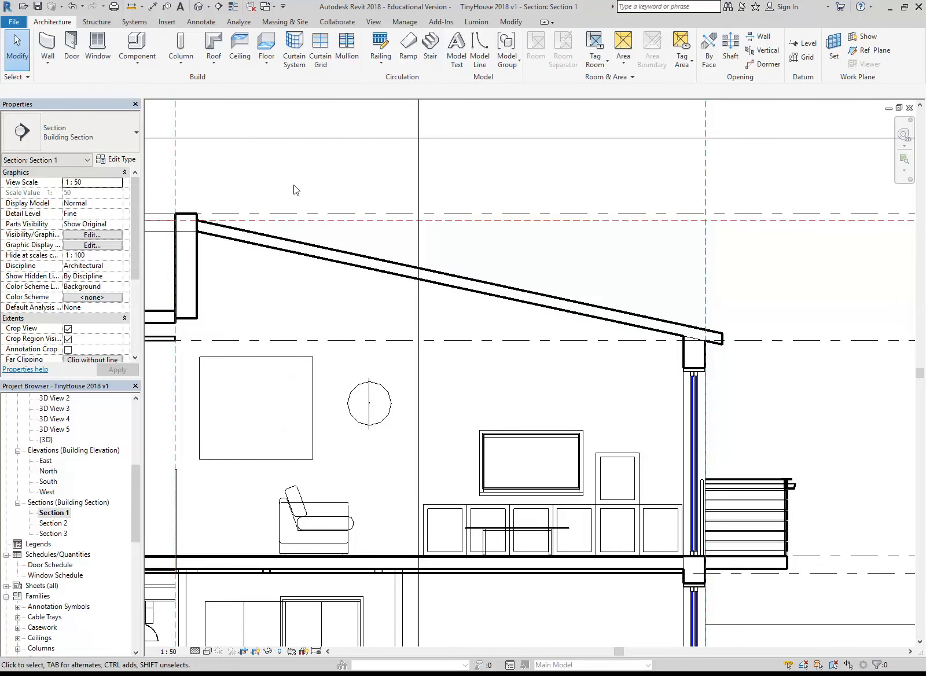
# Create an in-place model in the Ceilings category named Raked Ceiling
pyautogui.click(141, 68)
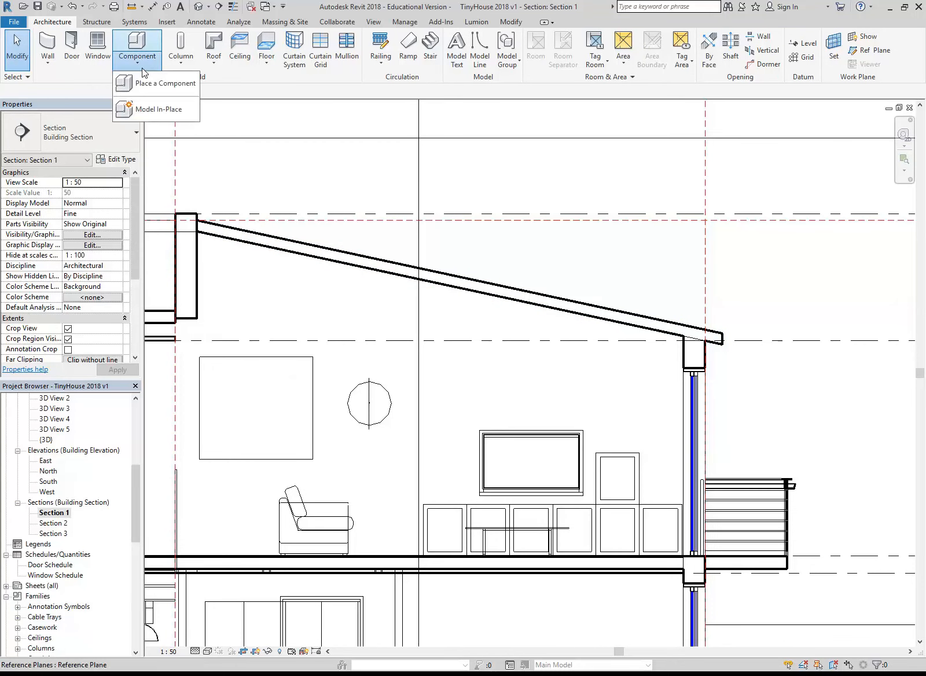
pyautogui.click(236, 88)
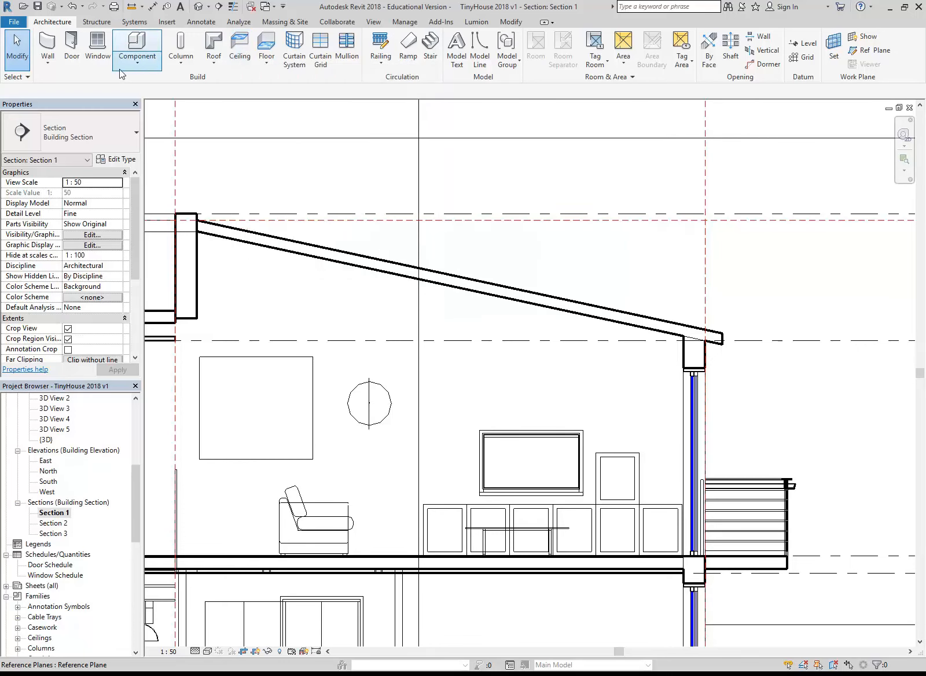
pyautogui.click(138, 59)
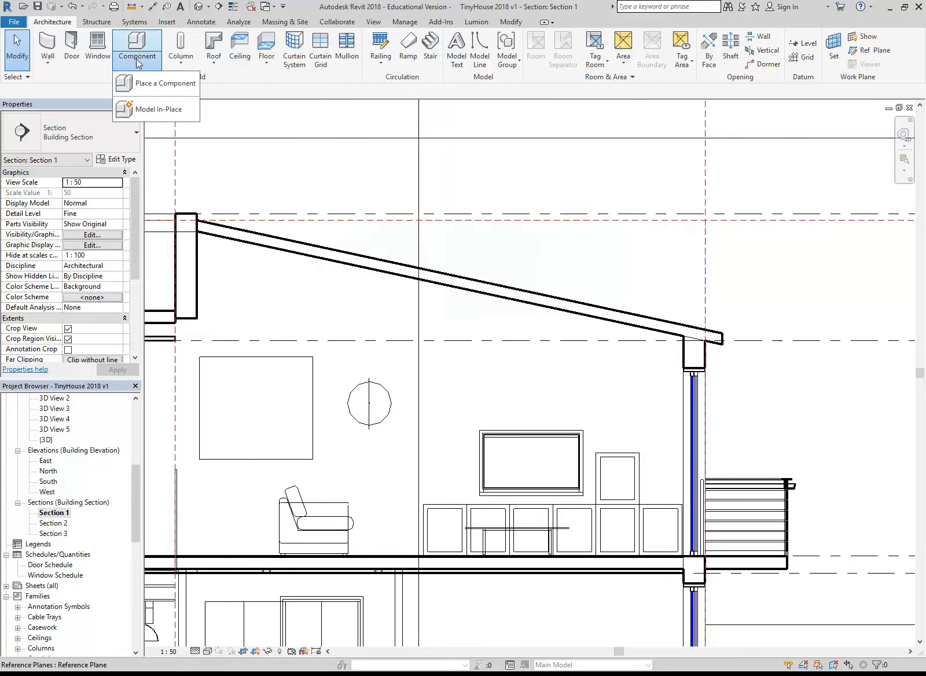
pyautogui.click(148, 111)
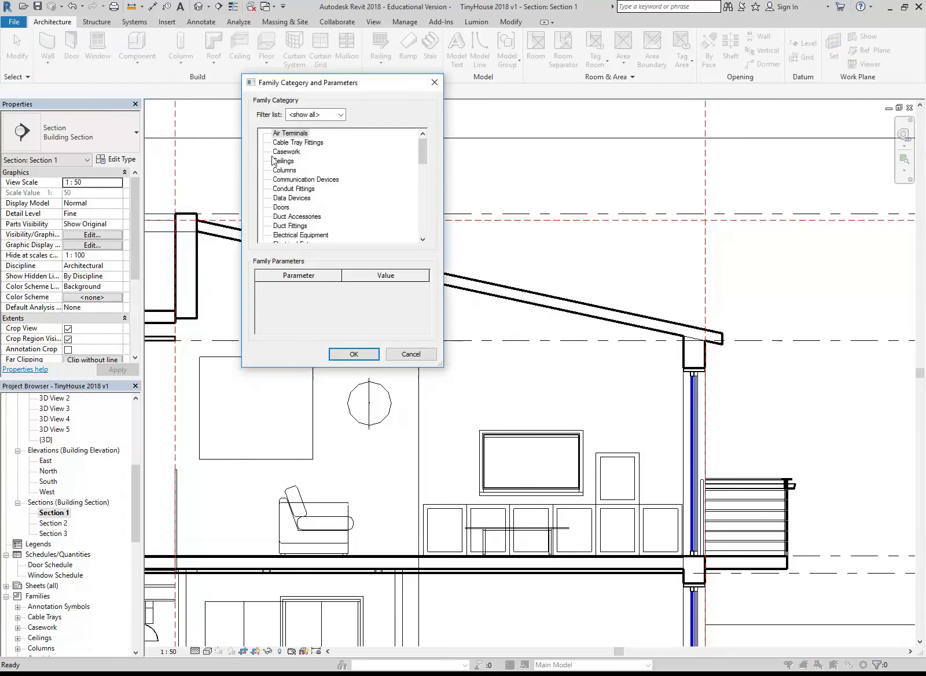
pyautogui.scroll(-1, 424, 145)
pyautogui.click(283, 142)
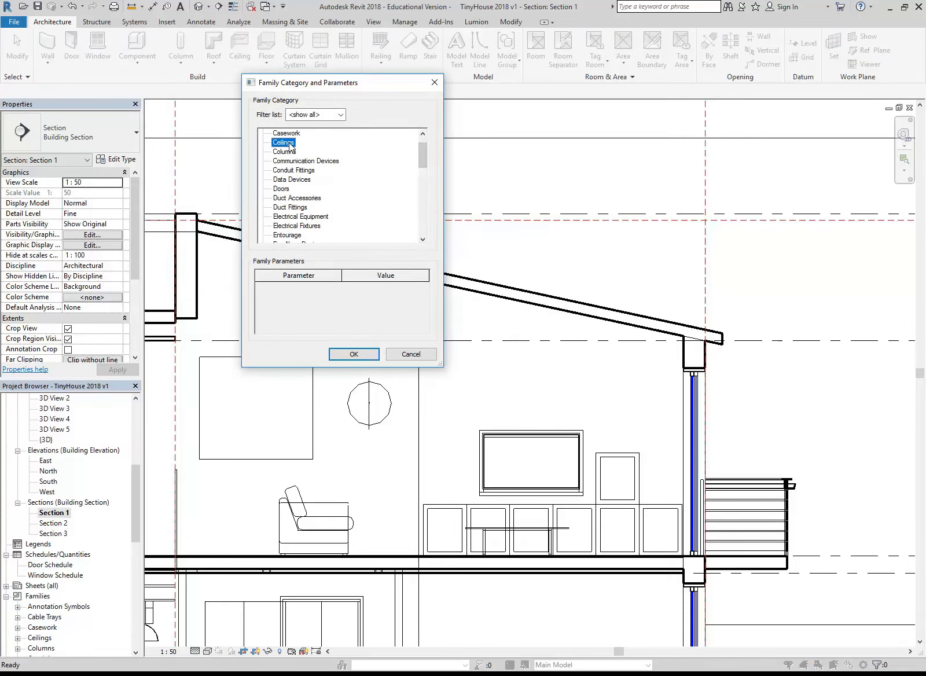
pyautogui.click(351, 354)
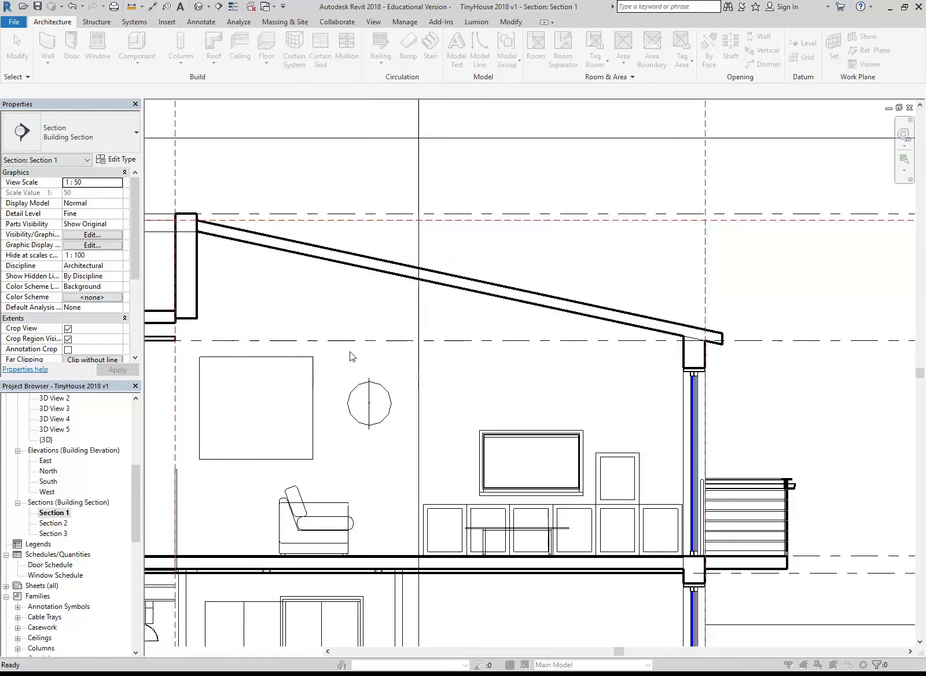
pyautogui.write('Raked Ceiling')
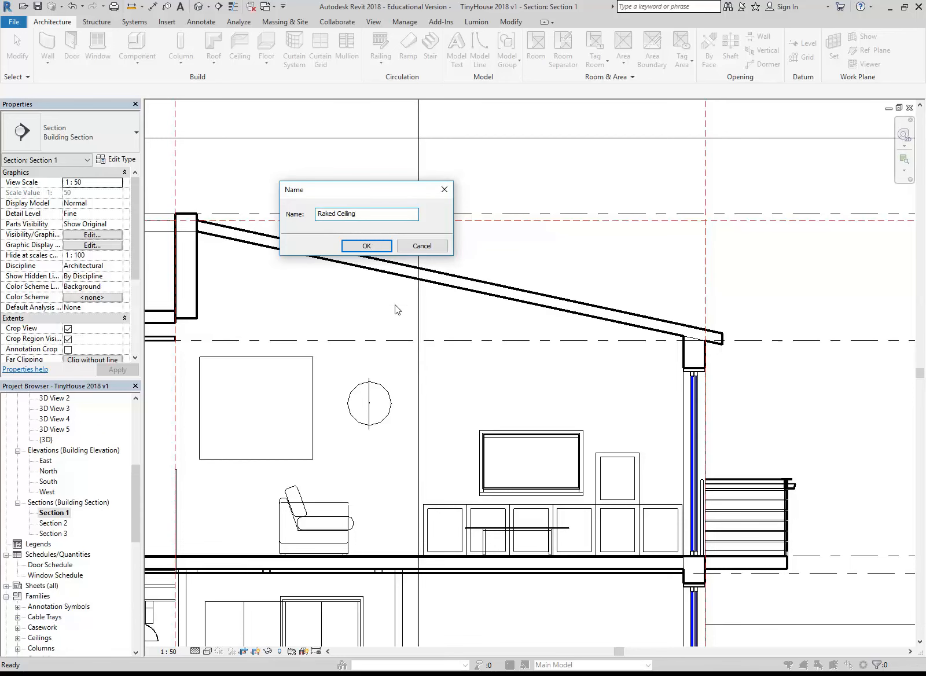
pyautogui.click(366, 248)
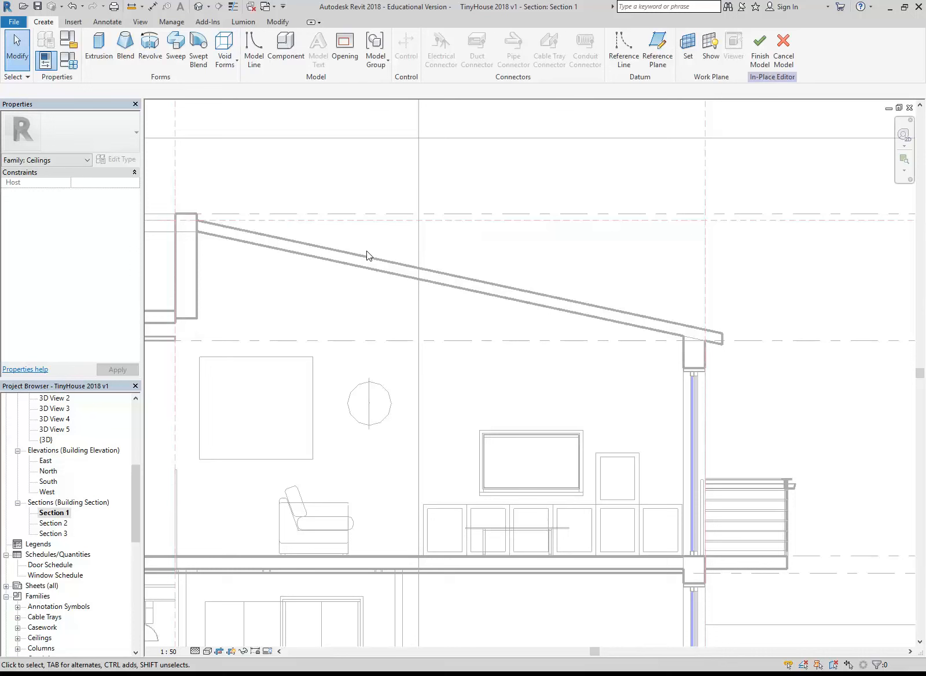
# Start a solid extrusion, pick the Existing 250mm Wall behind the section as its work plane, and check the plane by briefly showing it
pyautogui.click(98, 55)
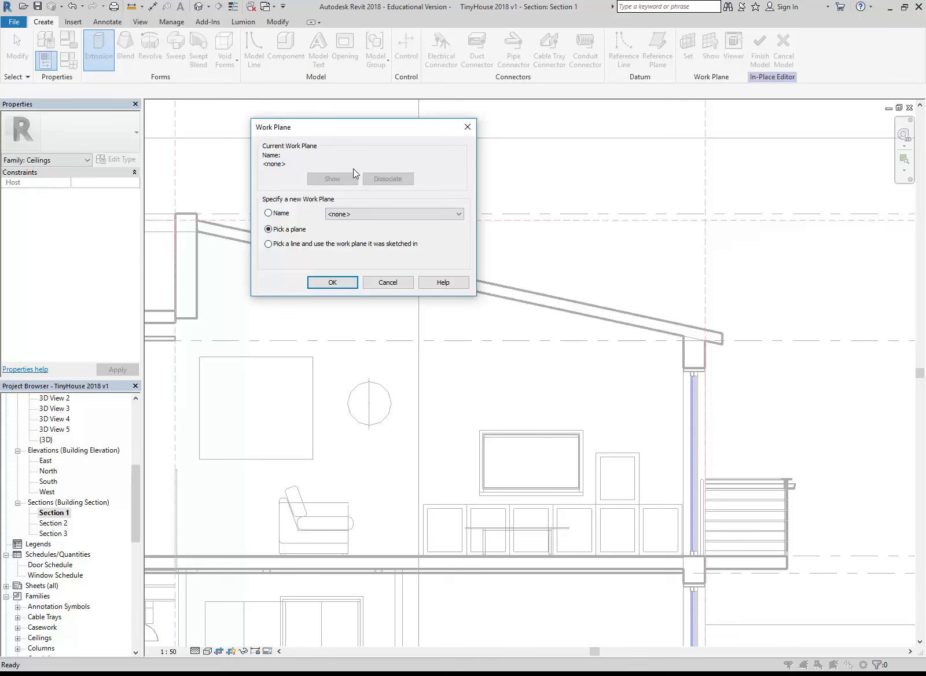
pyautogui.click(272, 231)
pyautogui.click(326, 281)
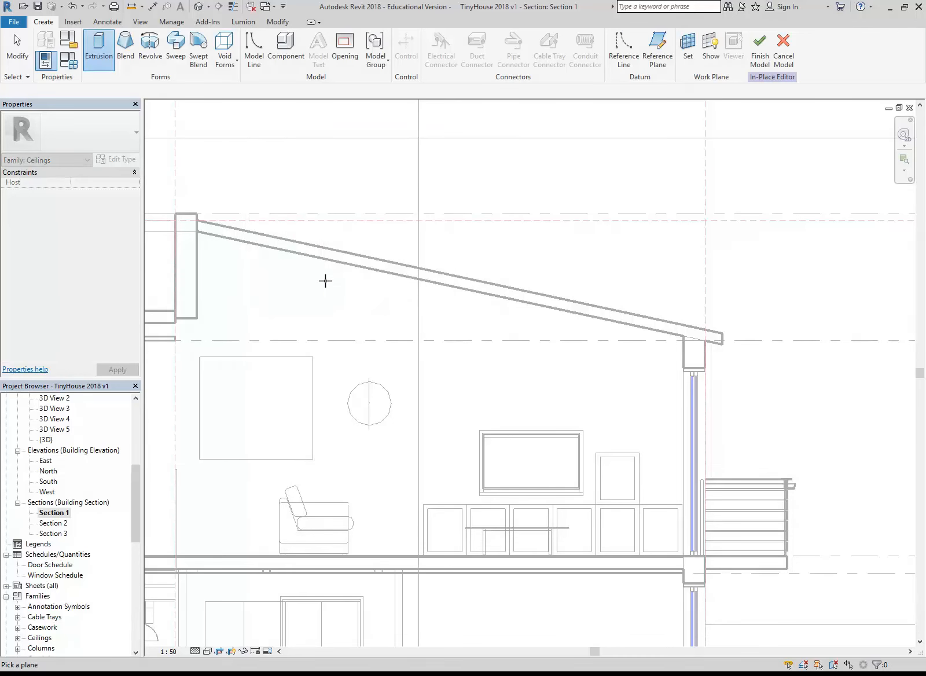
pyautogui.scroll(-4, 341, 255)
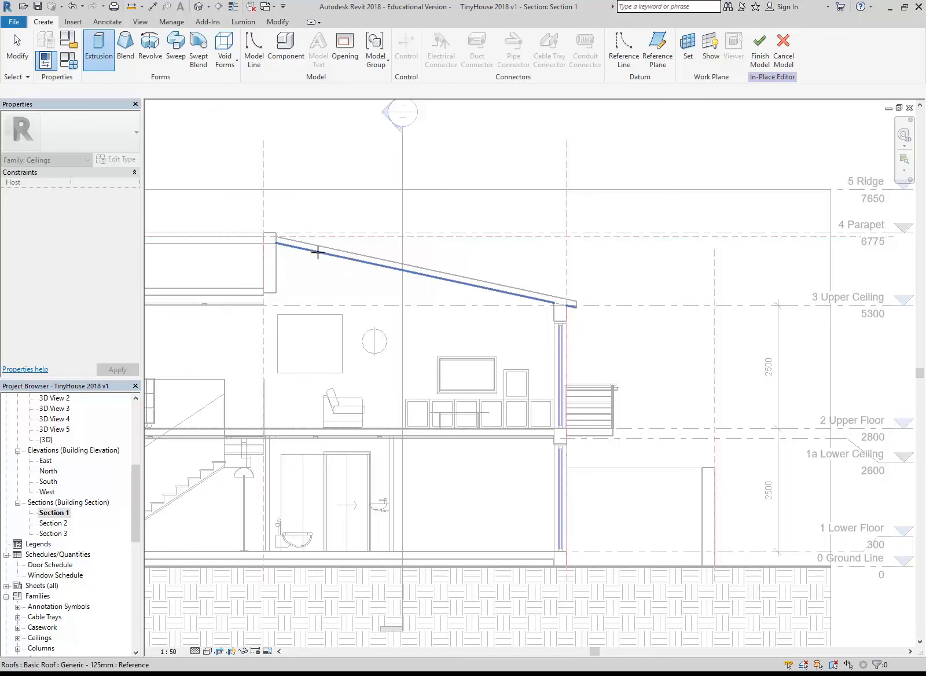
pyautogui.press('Tab')
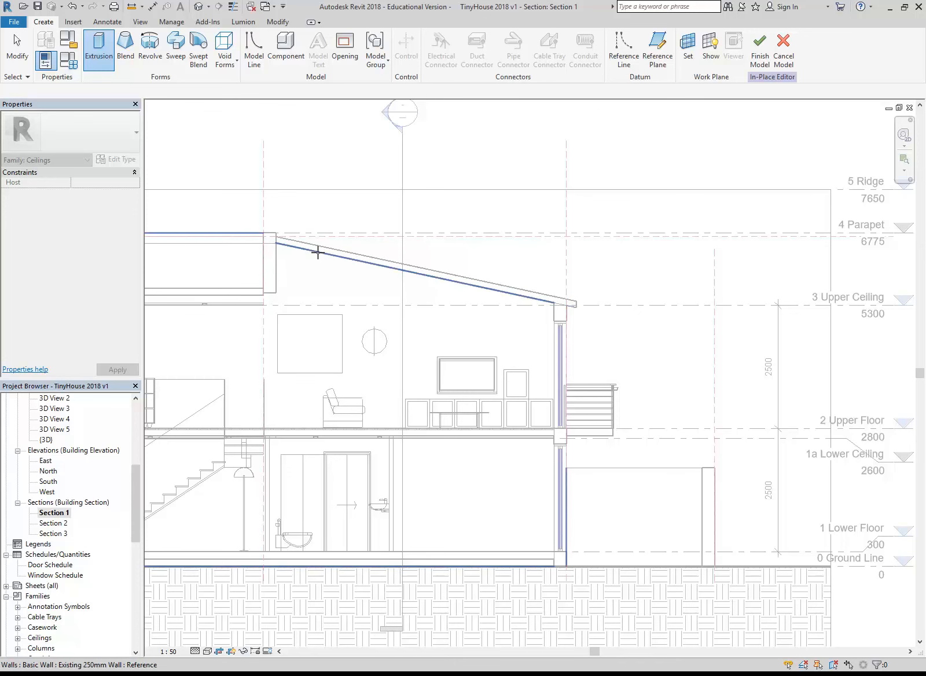
pyautogui.moveTo(318, 250); pyautogui.dragTo(625, 288, button='middle')
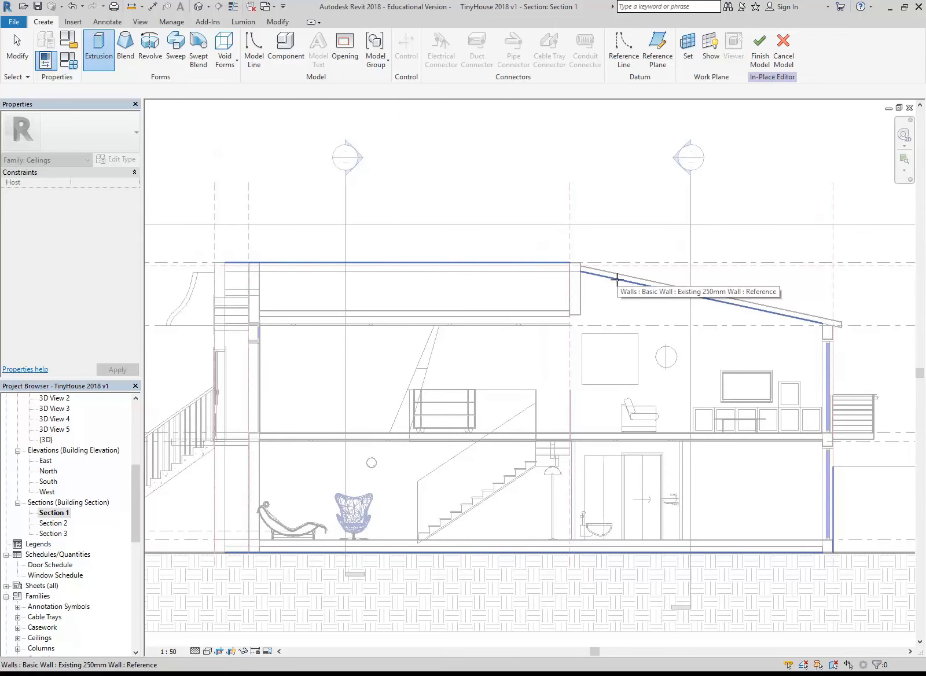
pyautogui.moveTo(617, 292); pyautogui.dragTo(585, 281, button='middle')
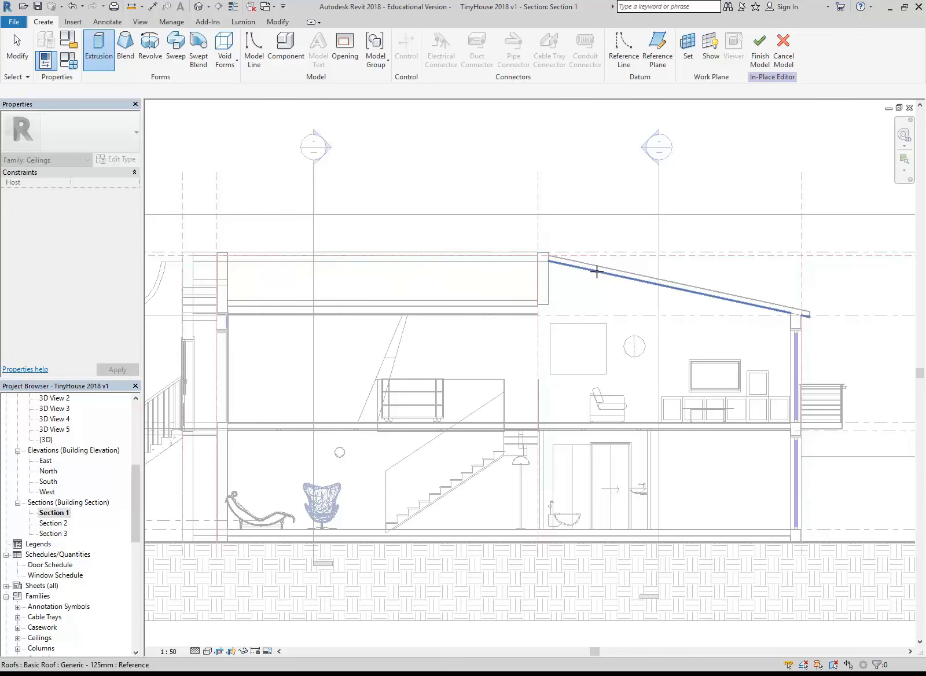
pyautogui.press('Tab')
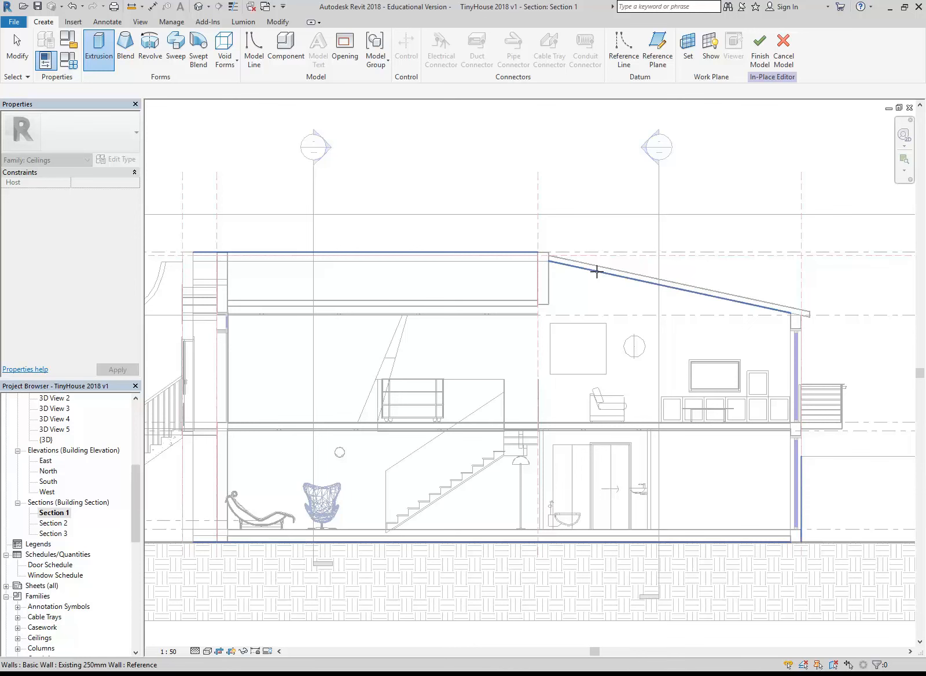
pyautogui.click(597, 271)
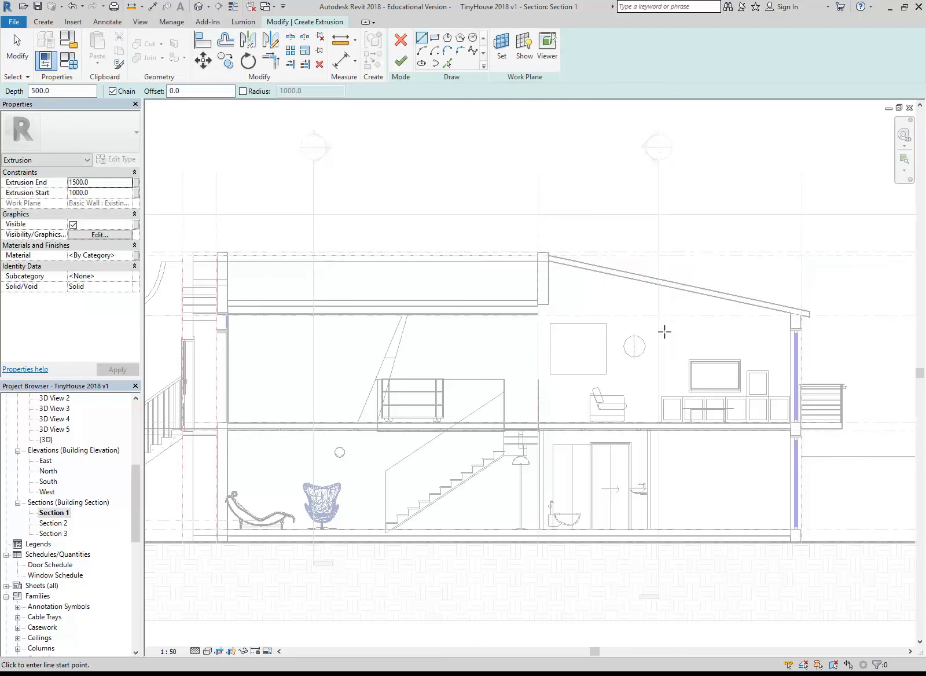
pyautogui.click(522, 48)
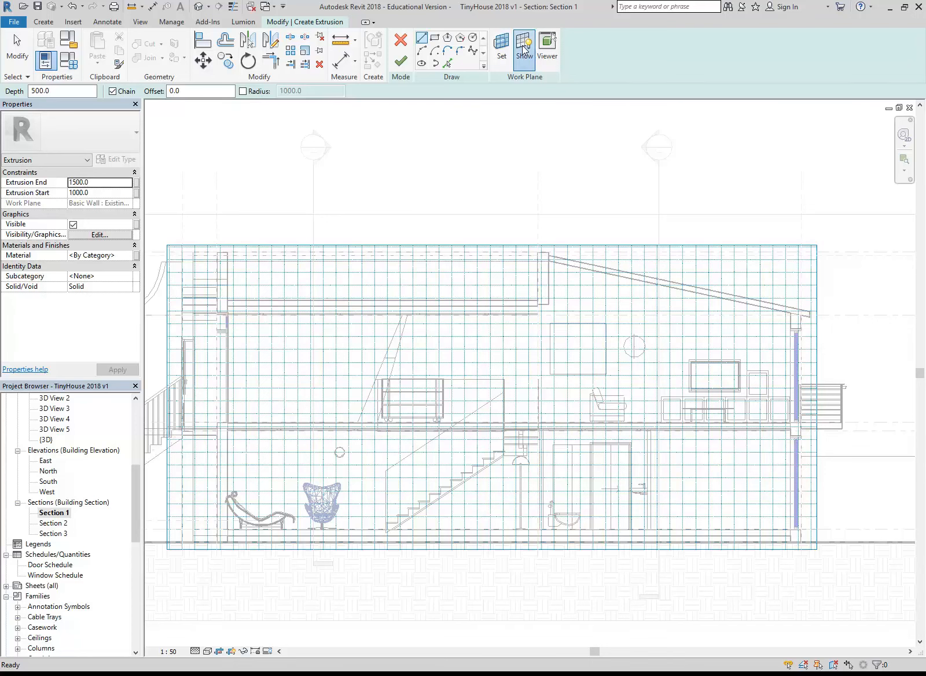
pyautogui.click(523, 49)
# Sketch a line along the sloping roof's underside from the parapet wall to the inner corner above the glazed wall
pyautogui.scroll(2, 500, 272)
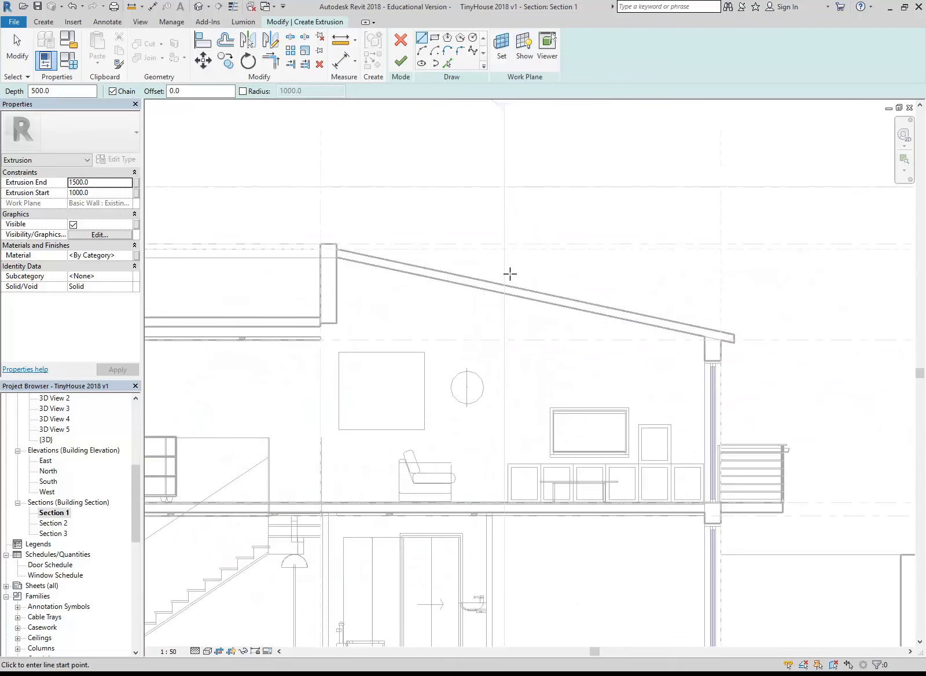
pyautogui.scroll(4, 327, 249)
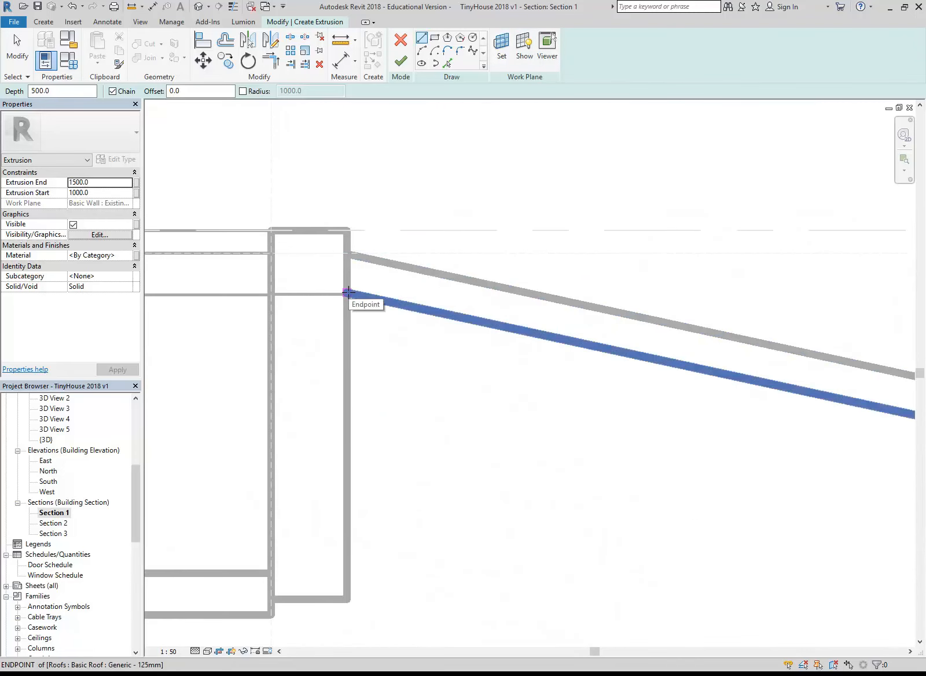
pyautogui.click(348, 293)
pyautogui.scroll(-3, 488, 376)
pyautogui.moveTo(488, 376); pyautogui.dragTo(327, 347, button='middle')
pyautogui.moveTo(686, 407); pyautogui.dragTo(367, 306, button='middle')
pyautogui.scroll(3, 785, 354)
pyautogui.click(785, 382)
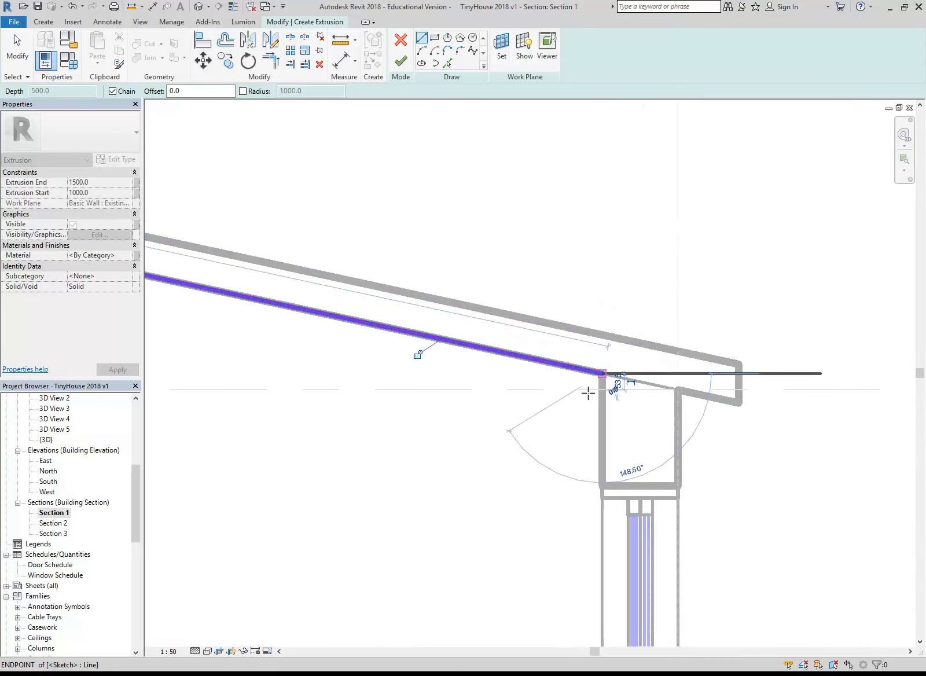
pyautogui.rightClick(467, 353)
pyautogui.click(498, 363)
# Offset a copy of the sketched roof line 100 mm below it using a numerical offset
pyautogui.scroll(-4, 431, 337)
pyautogui.moveTo(602, 400); pyautogui.dragTo(668, 404, button='middle')
pyautogui.click(227, 39)
pyautogui.moveTo(262, 93); pyautogui.dragTo(169, 90)
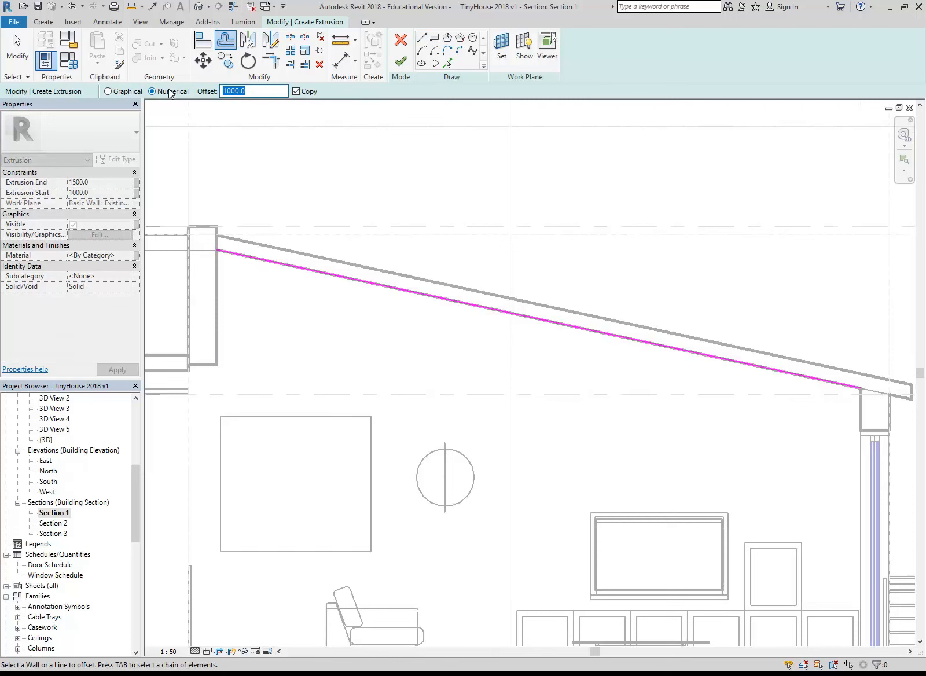
pyautogui.write('100')
pyautogui.press('Return')
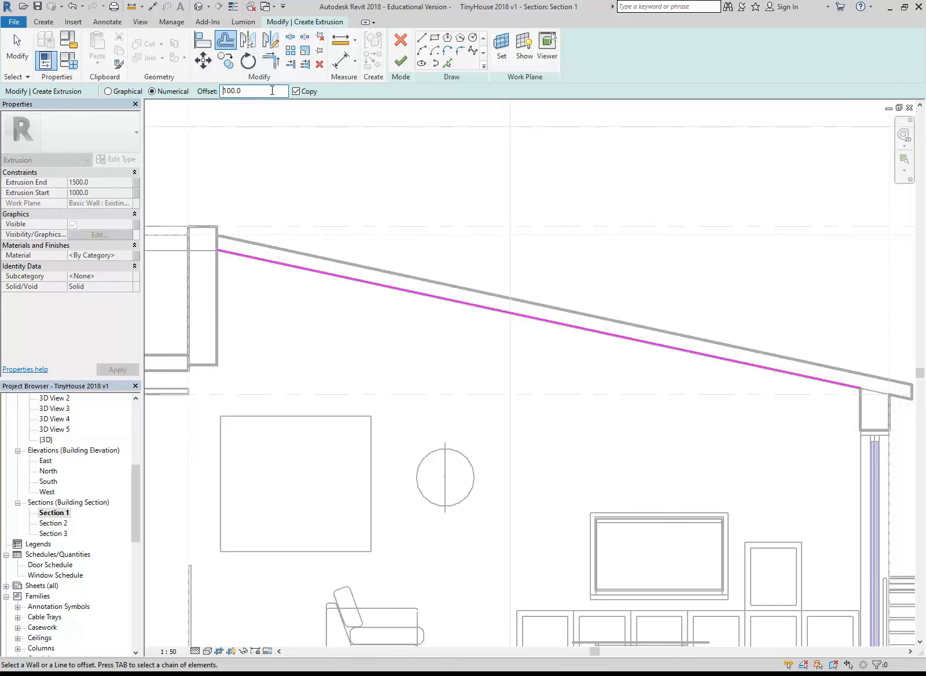
pyautogui.click(332, 279)
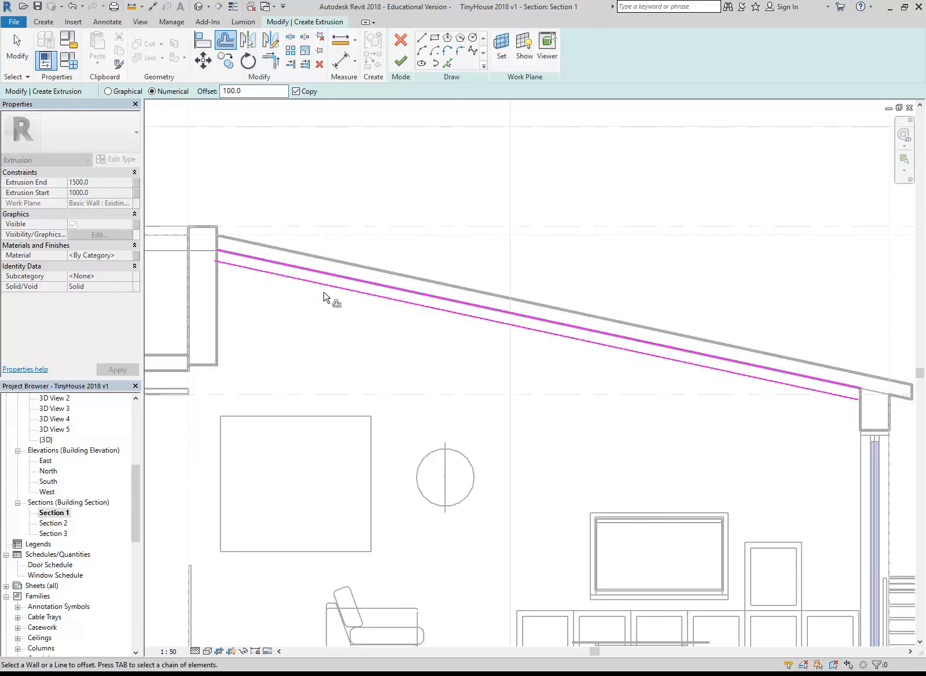
# Close the profile's parapet end with a vertical line between the two sloping lines and trim the lower line to it
pyautogui.scroll(4, 200, 232)
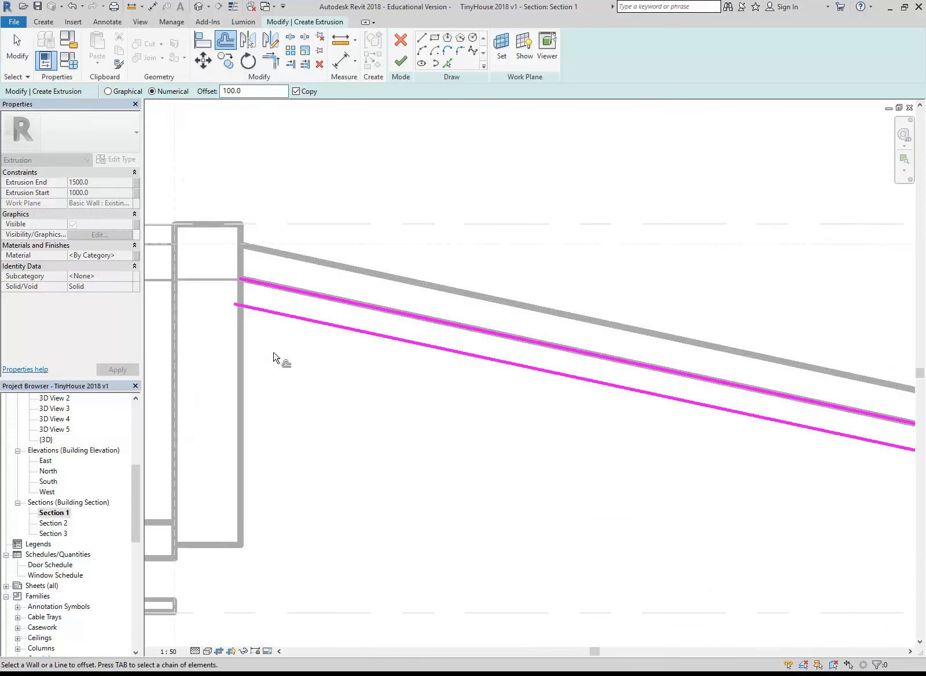
pyautogui.click(422, 38)
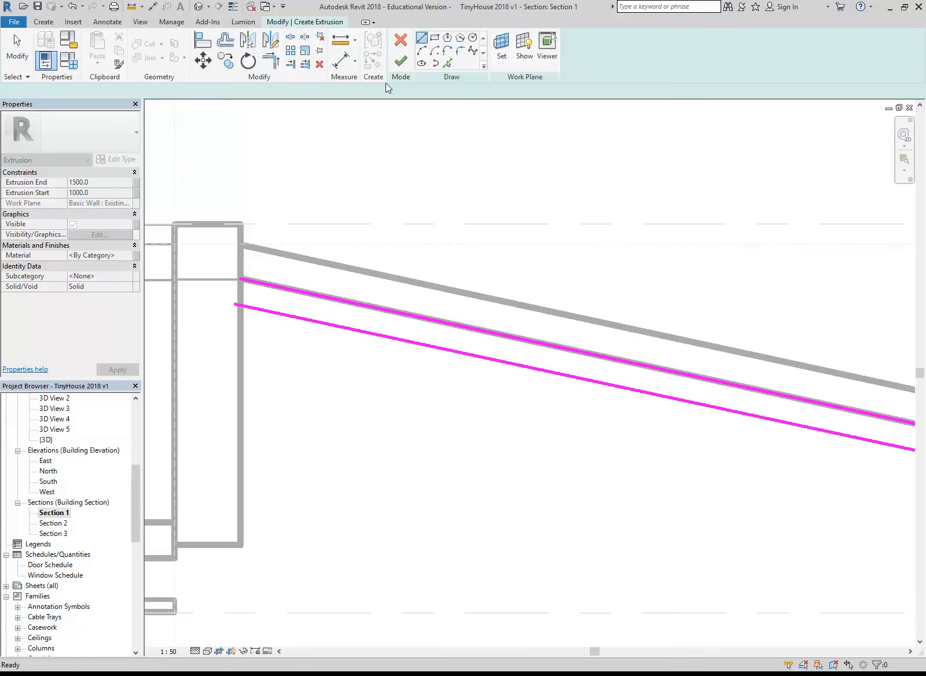
pyautogui.scroll(3, 253, 255)
pyautogui.click(230, 302)
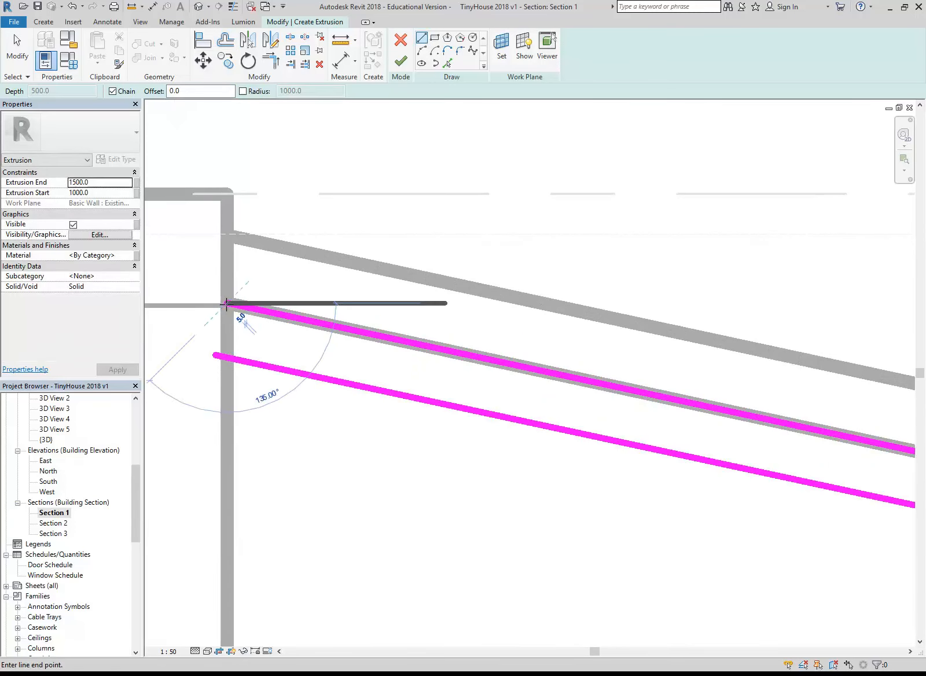
pyautogui.click(229, 356)
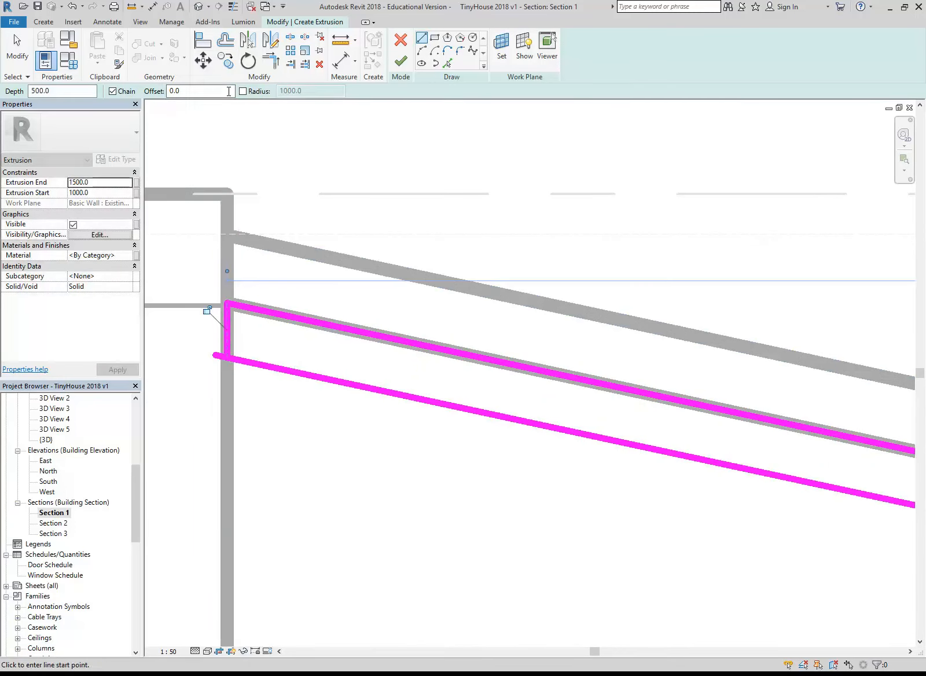
pyautogui.click(272, 64)
pyautogui.click(228, 339)
pyautogui.click(258, 365)
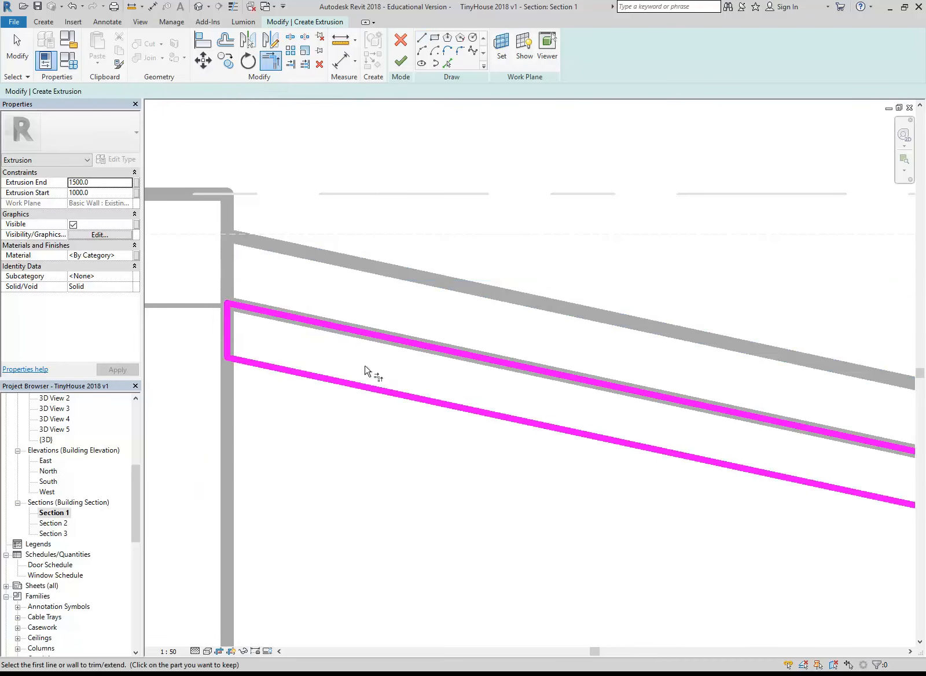
# Close the profile's glazed-wall end with a vertical line down the wall's inner face and join the lower sloping line to it
pyautogui.scroll(-4, 351, 374)
pyautogui.scroll(-1, 582, 421)
pyautogui.moveTo(759, 449); pyautogui.dragTo(455, 313, button='middle')
pyautogui.scroll(-1, 455, 312)
pyautogui.moveTo(839, 330); pyautogui.dragTo(560, 285, button='middle')
pyautogui.scroll(4, 449, 317)
pyautogui.scroll(2, 511, 284)
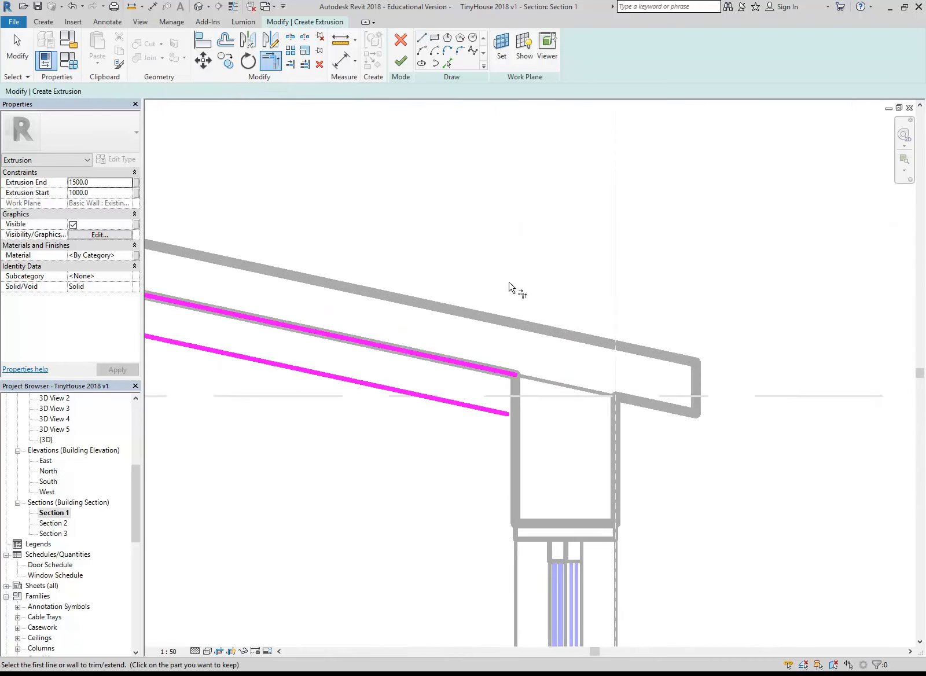
pyautogui.scroll(1, 506, 313)
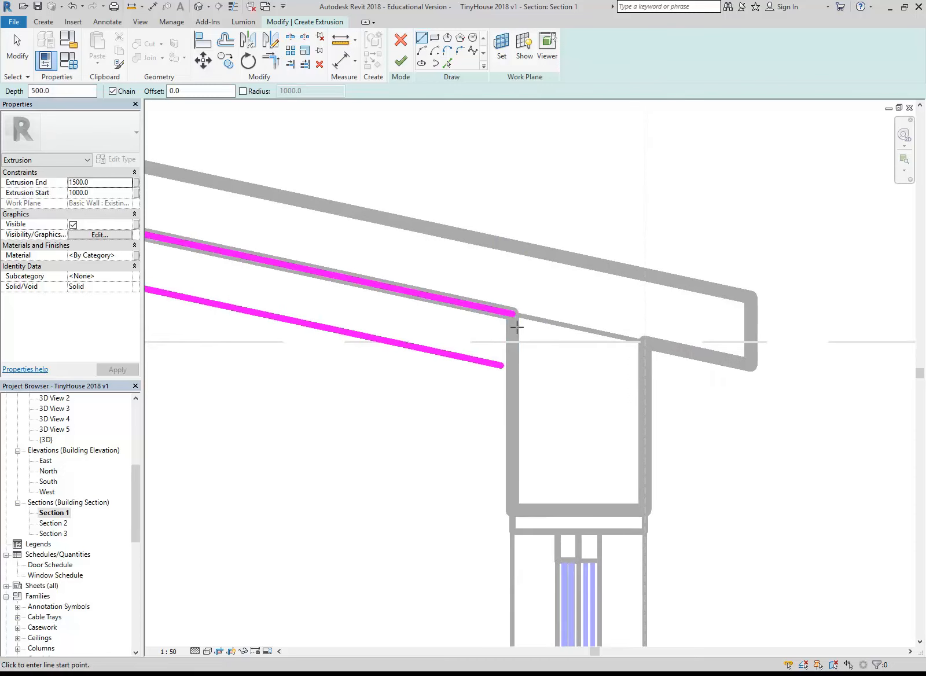
pyautogui.click(512, 318)
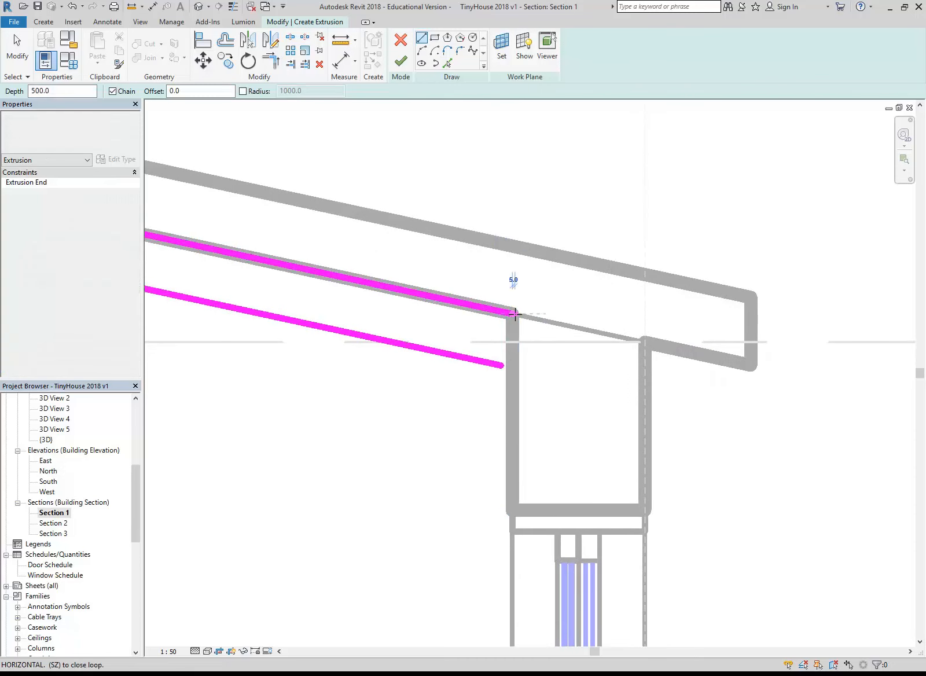
pyautogui.click(512, 366)
pyautogui.click(270, 60)
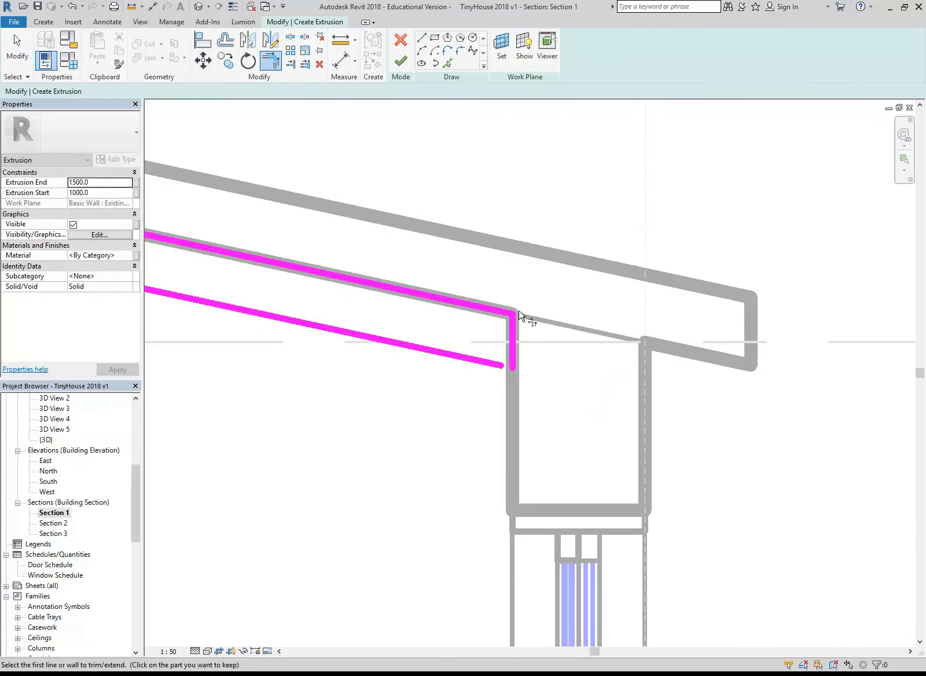
pyautogui.click(518, 356)
pyautogui.click(490, 363)
# Set the extrusion start to 0 and finish the ceiling profile sketch
pyautogui.scroll(-3, 401, 358)
pyautogui.scroll(-5, 279, 366)
pyautogui.moveTo(366, 380); pyautogui.dragTo(538, 393, button='middle')
pyautogui.scroll(-1, 470, 390)
pyautogui.moveTo(470, 389); pyautogui.dragTo(688, 415, button='middle')
pyautogui.moveTo(533, 429); pyautogui.dragTo(552, 395, button='middle')
pyautogui.scroll(2, 484, 382)
pyautogui.scroll(-2, 484, 382)
pyautogui.scroll(1, 533, 386)
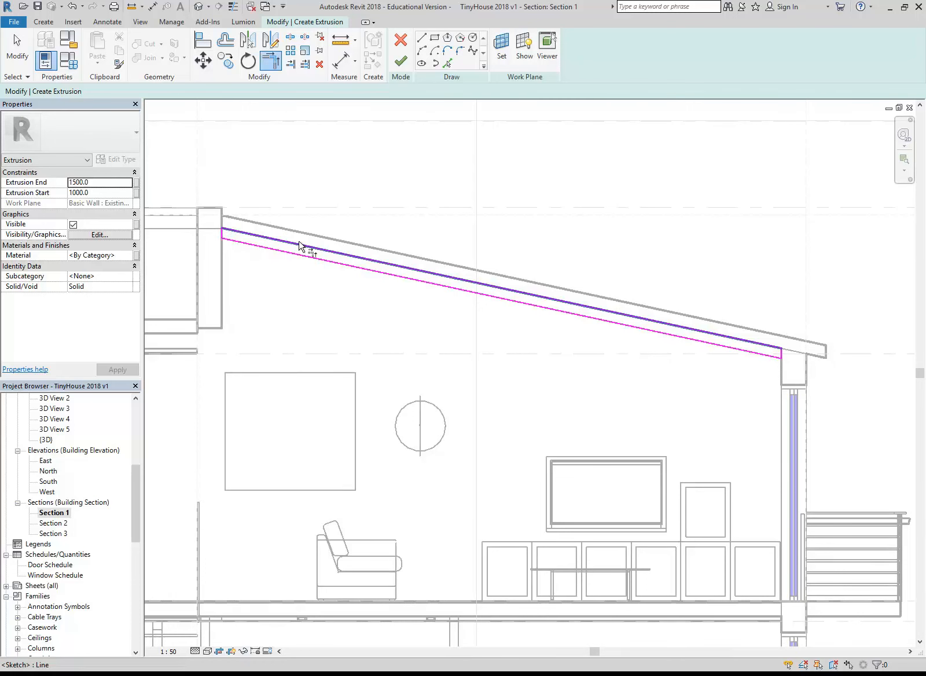
pyautogui.scroll(-1, 394, 421)
pyautogui.moveTo(394, 421)
pyautogui.mouseDown(button='middle')
pyautogui.moveTo(427, 405)
pyautogui.moveTo(378, 406)
pyautogui.mouseUp(button='middle')
pyautogui.scroll(-1, 378, 405)
pyautogui.scroll(2, 378, 403)
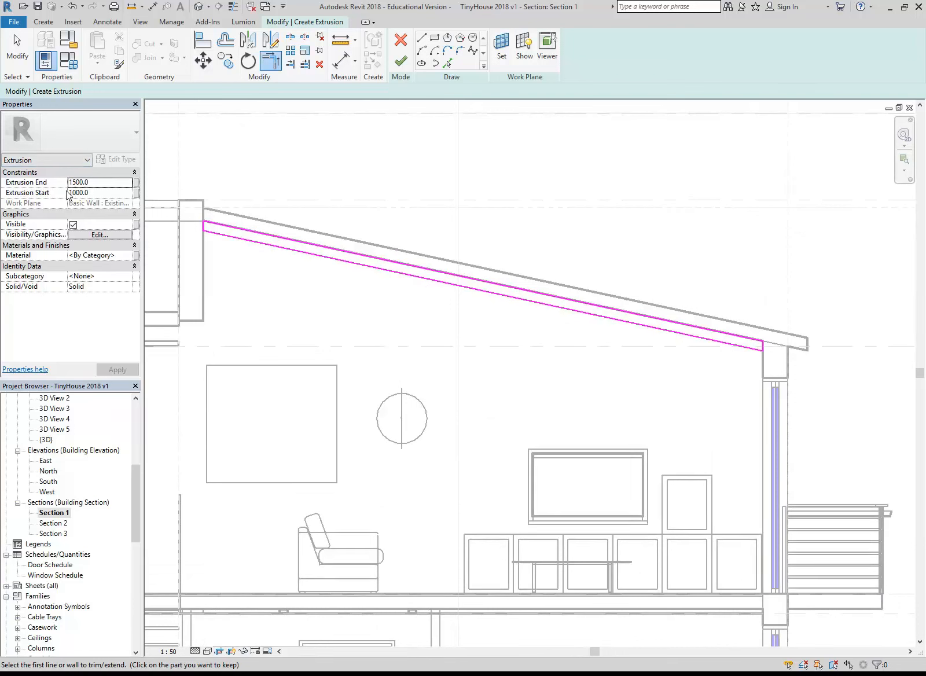
pyautogui.click(98, 193)
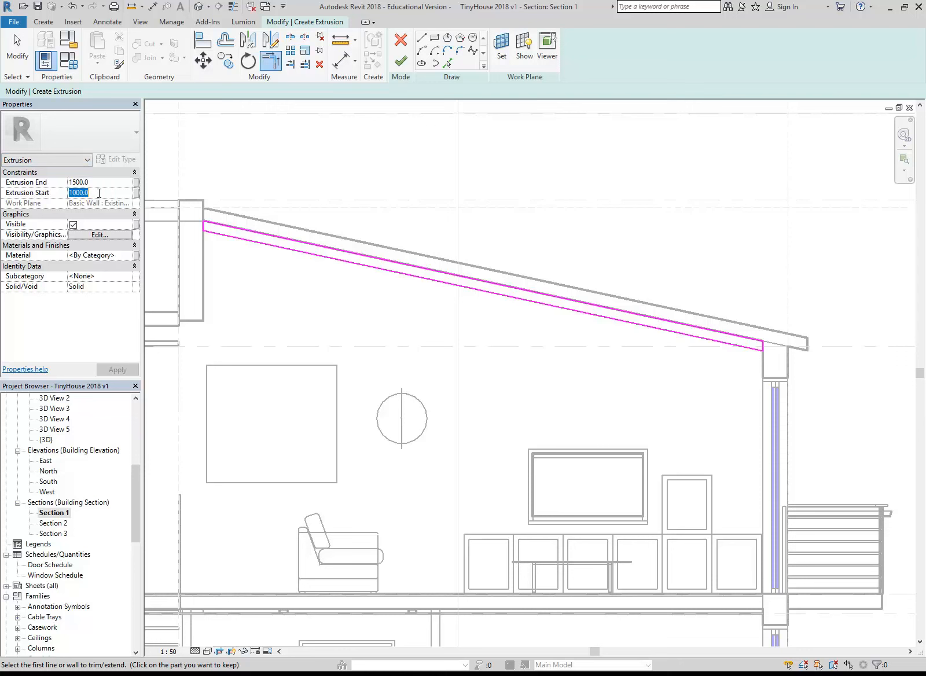
pyautogui.write('0')
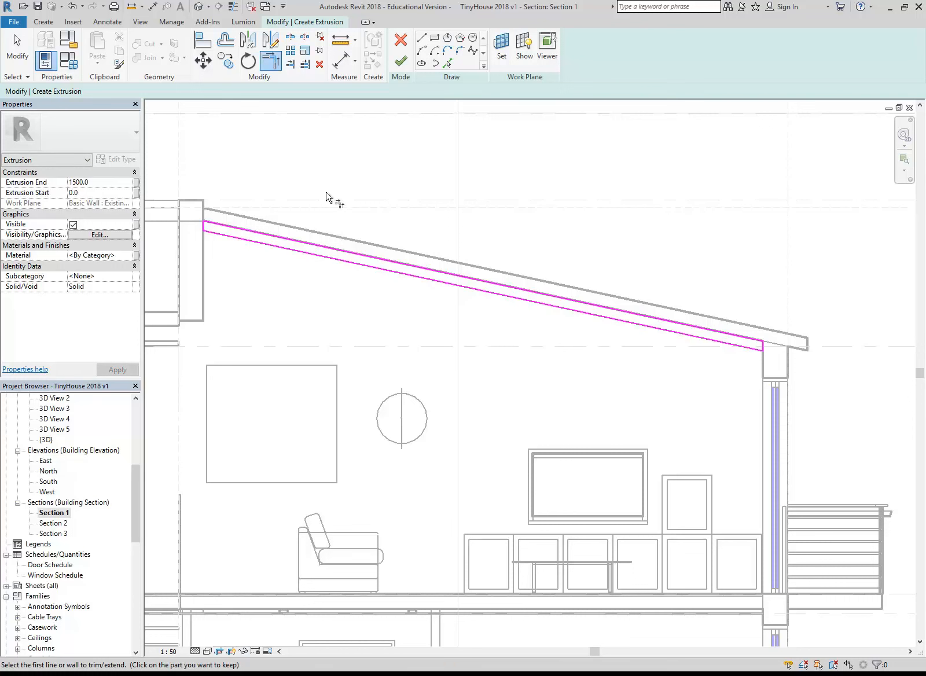
pyautogui.click(401, 60)
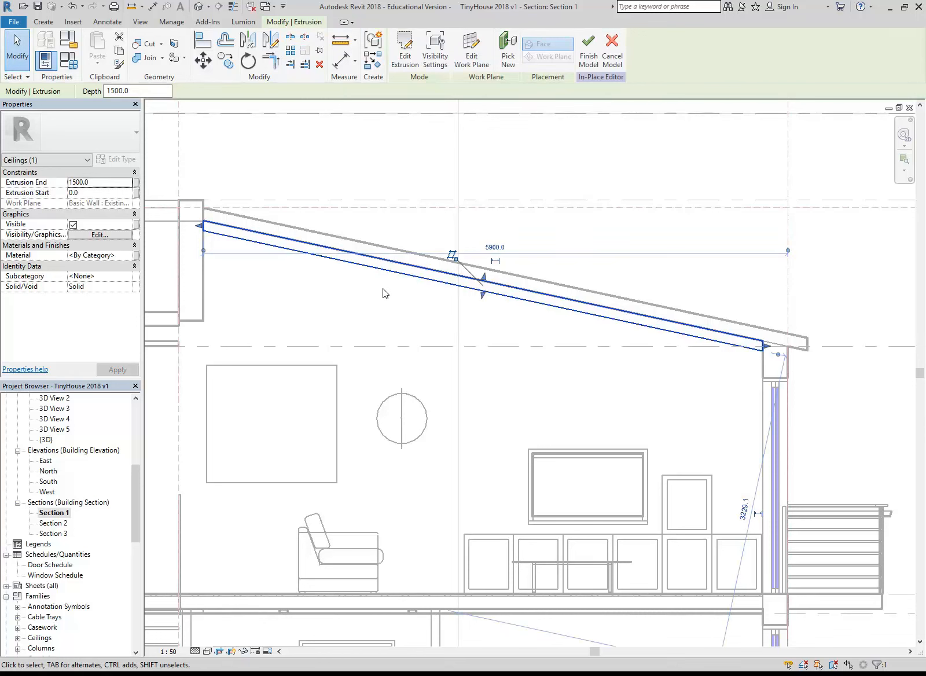
# In the 2 Upper Floor ceiling plan, stretch the ceiling extrusion to the opposite wall's inner face, giving a depth of 3250
pyautogui.moveTo(135, 502); pyautogui.dragTo(131, 460)
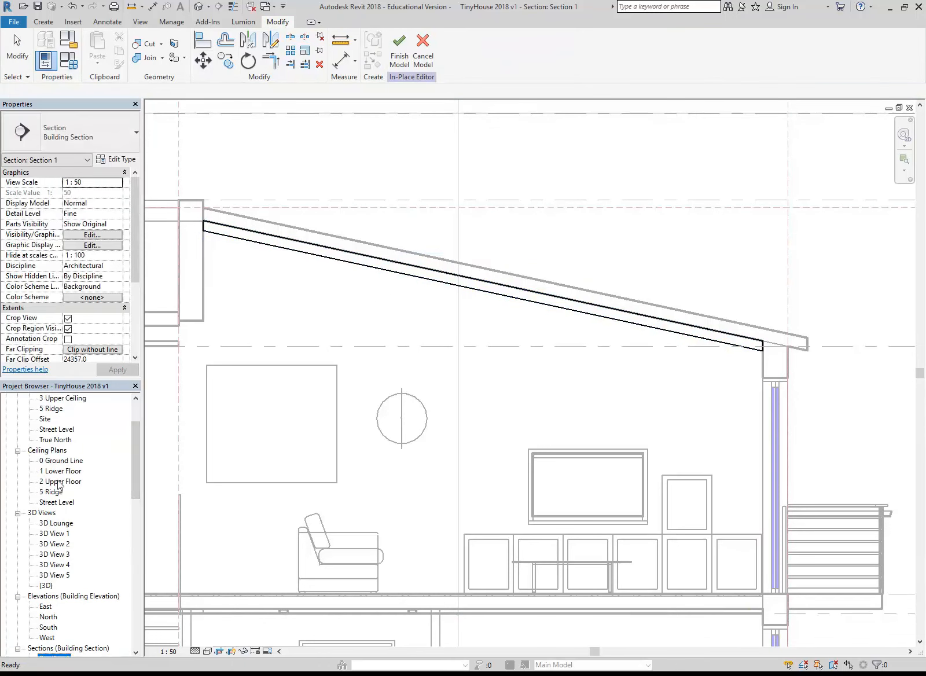
pyautogui.doubleClick(57, 482)
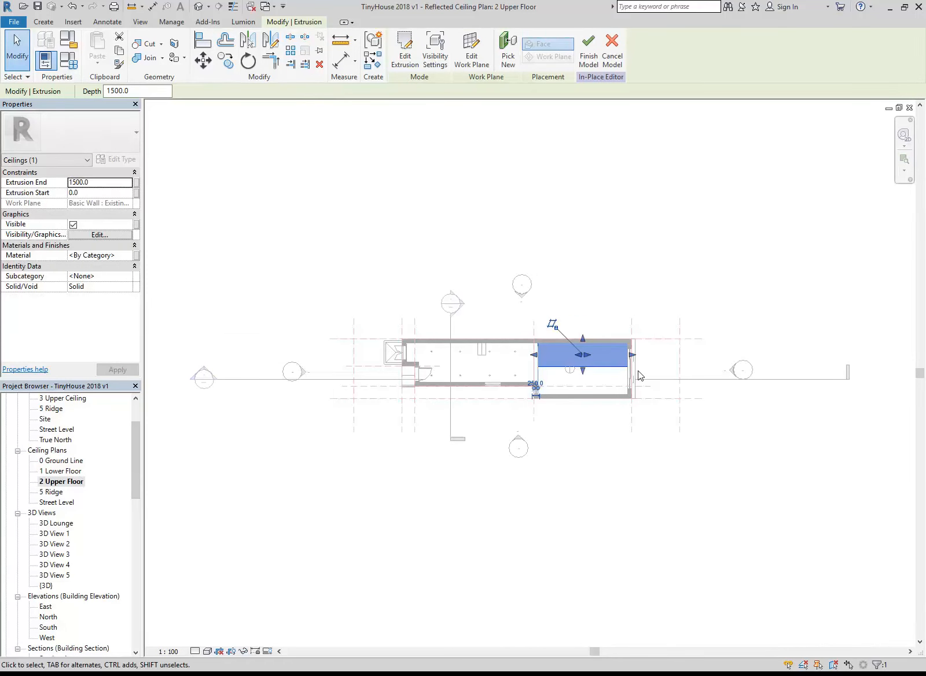
pyautogui.scroll(5, 638, 370)
pyautogui.moveTo(546, 399); pyautogui.dragTo(533, 455, button='middle')
pyautogui.scroll(2, 533, 455)
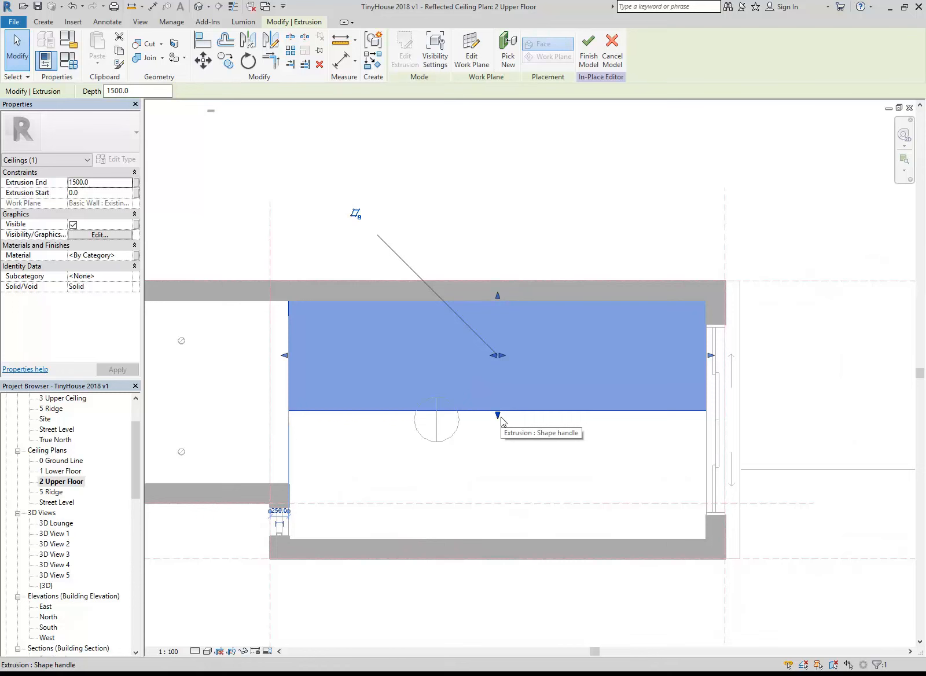
pyautogui.moveTo(499, 416); pyautogui.dragTo(495, 542)
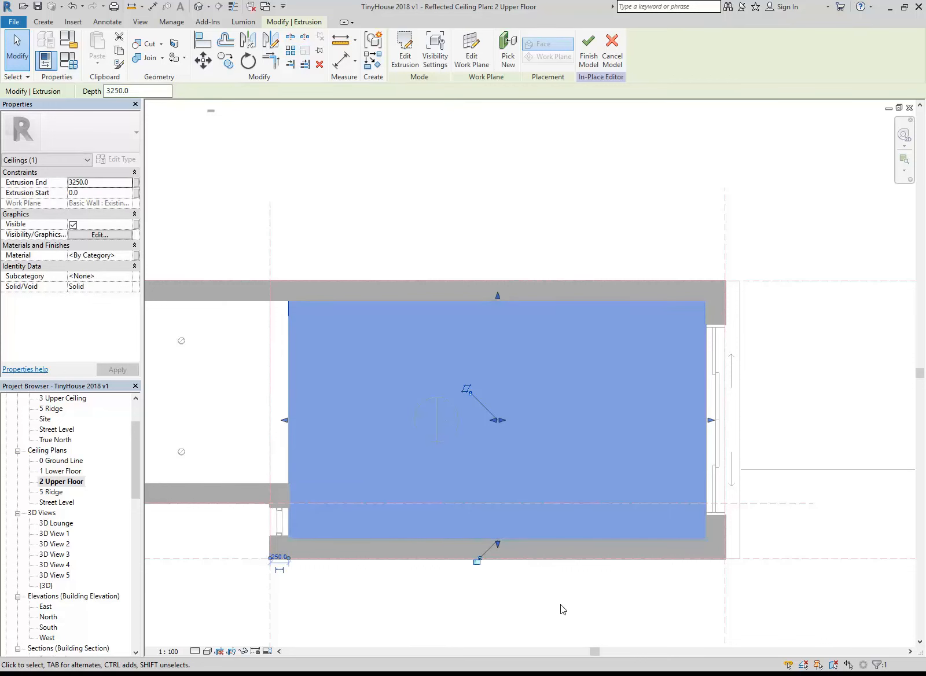
pyautogui.click(365, 179)
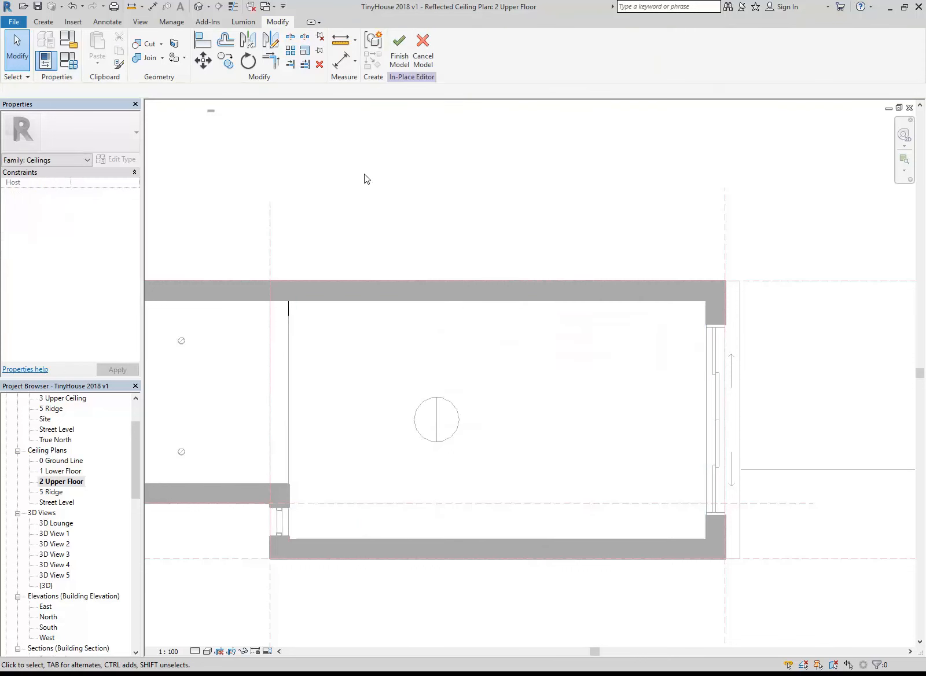
# Open the default 3D view and finish the in-place raked ceiling model
pyautogui.doubleClick(46, 585)
pyautogui.keyDown('shift'); pyautogui.moveTo(392, 354); pyautogui.dragTo(469, 389, button='middle'); pyautogui.keyUp('shift')
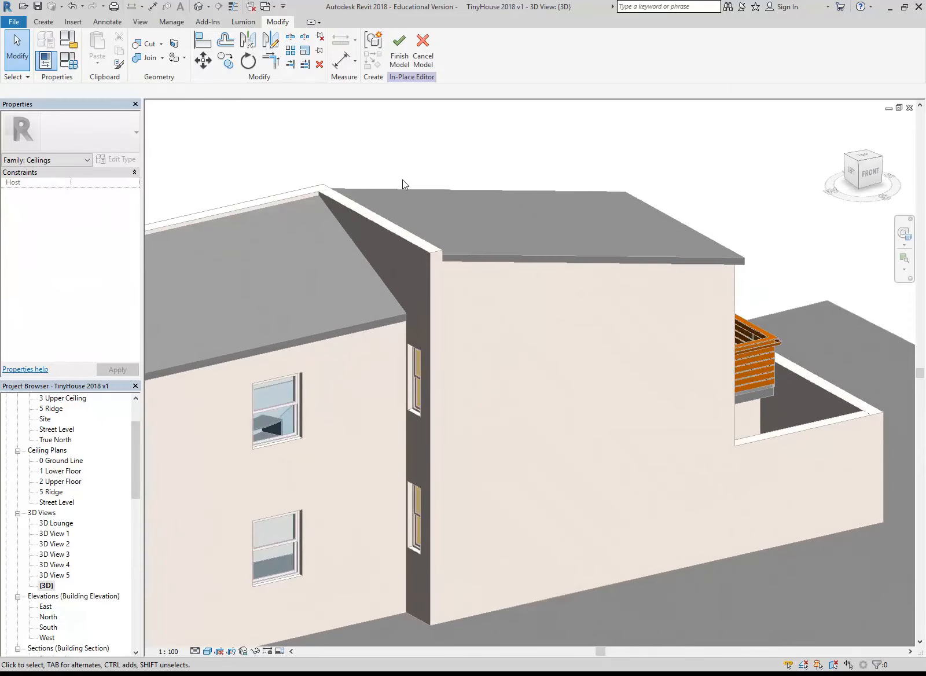
pyautogui.click(399, 50)
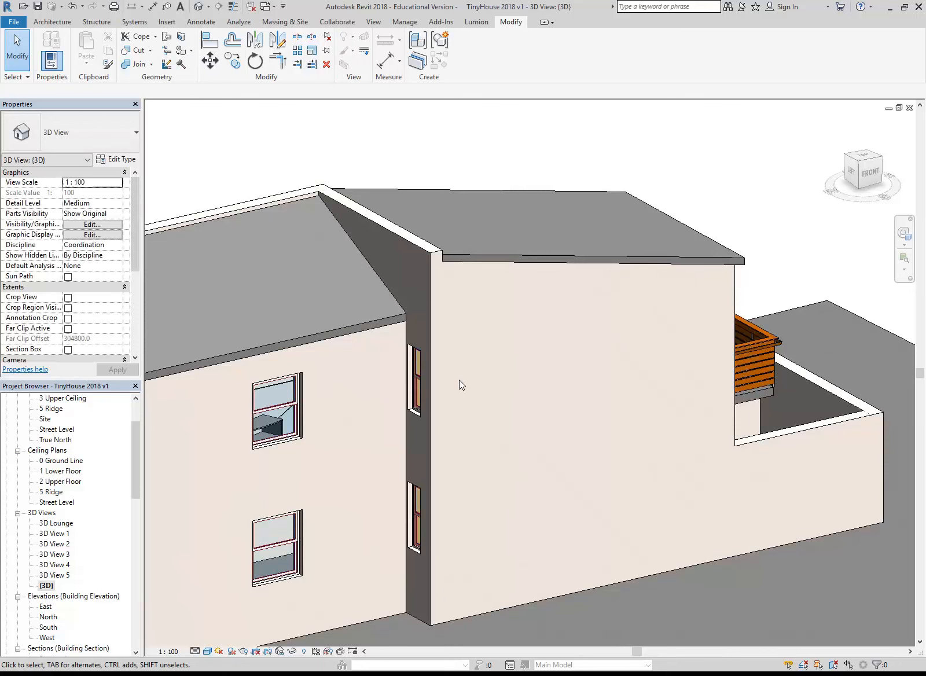
# Hide the Existing 250mm Wall on the lounge's long side in the 3D view and examine the raked ceiling from below
pyautogui.click(568, 595)
pyautogui.keyDown('shift'); pyautogui.moveTo(552, 375); pyautogui.dragTo(321, 602, button='middle'); pyautogui.keyUp('shift')
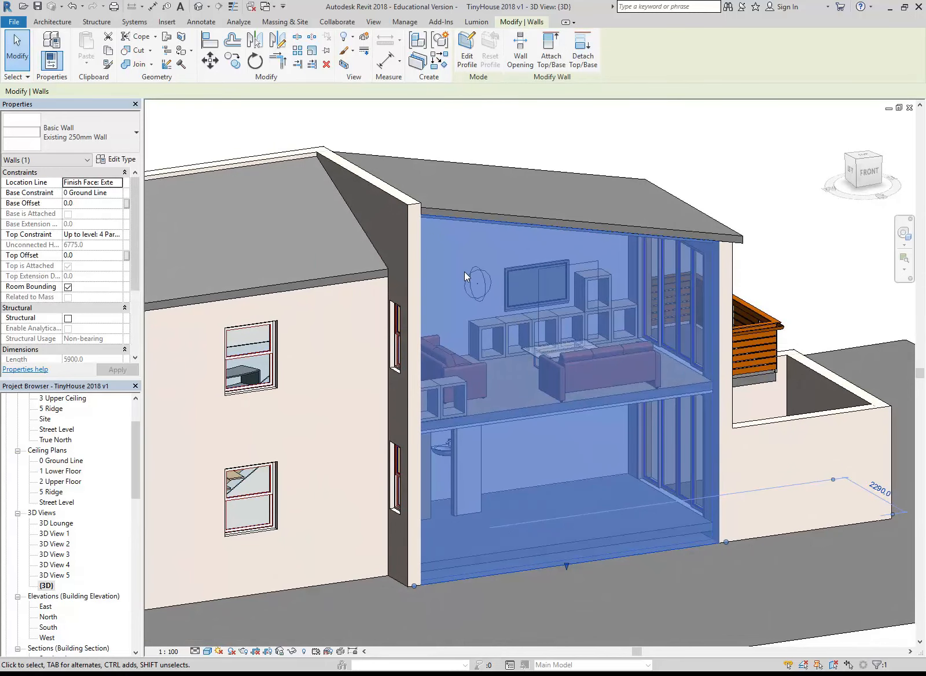
pyautogui.rightClick(446, 264)
pyautogui.moveTo(495, 352)
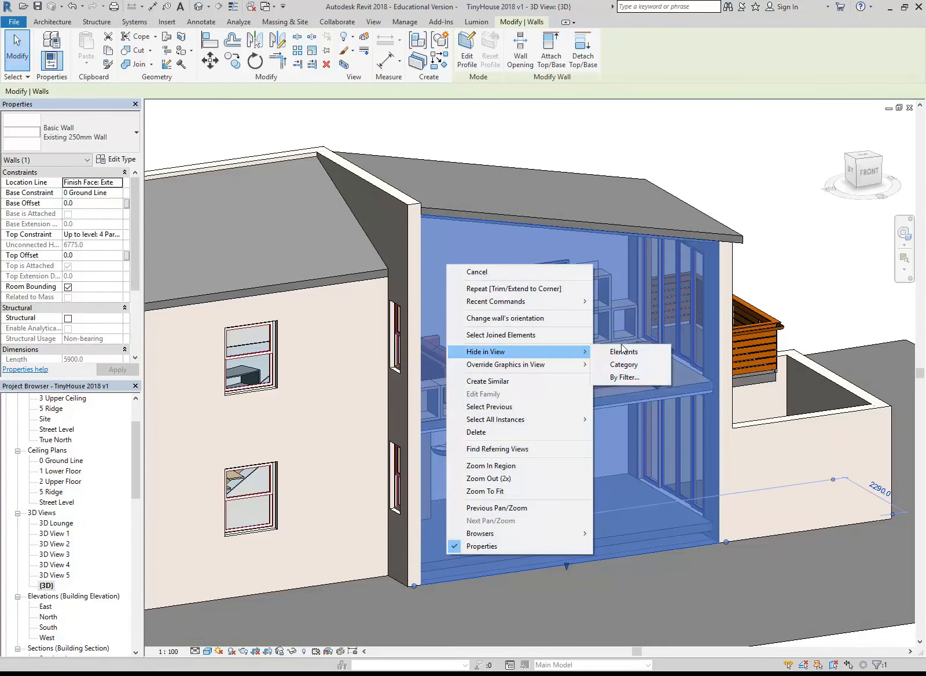
pyautogui.click(624, 351)
pyautogui.click(625, 352)
pyautogui.keyDown('shift'); pyautogui.moveTo(557, 371); pyautogui.dragTo(393, 270, button='middle'); pyautogui.keyUp('shift')
pyautogui.scroll(4, 440, 246)
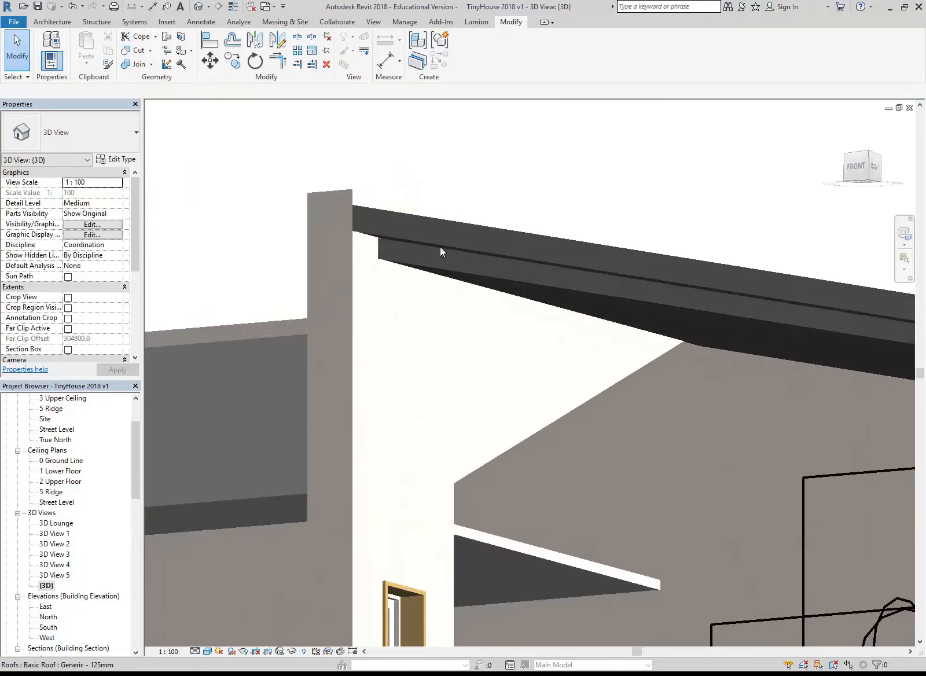
pyautogui.click(412, 266)
pyautogui.keyDown('shift'); pyautogui.moveTo(425, 343); pyautogui.dragTo(373, 291, button='middle'); pyautogui.keyUp('shift')
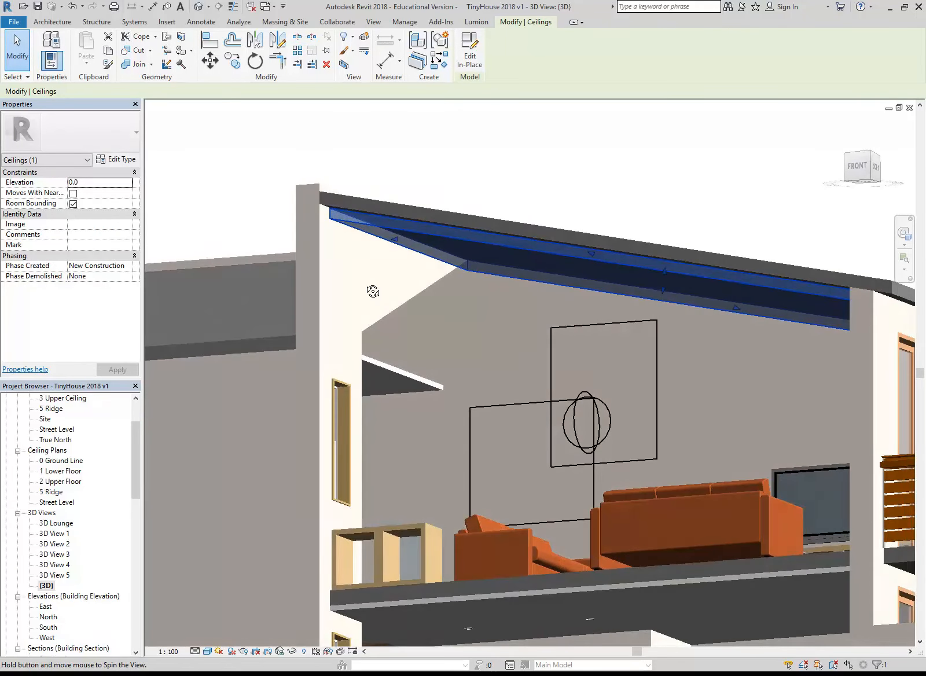
pyautogui.click(378, 175)
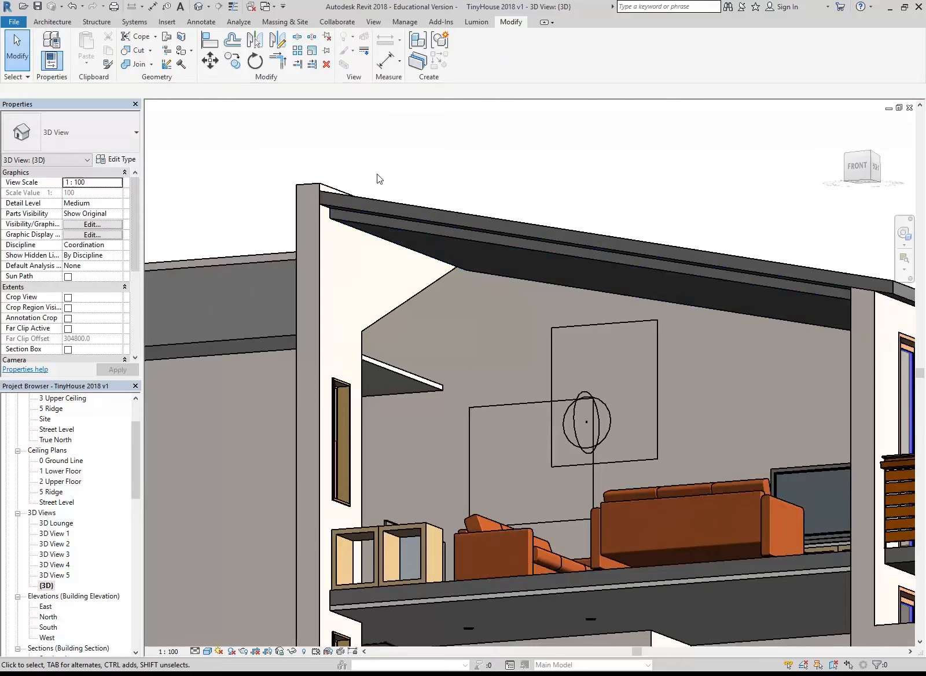
pyautogui.moveTo(379, 178); pyautogui.dragTo(369, 174, button='middle')
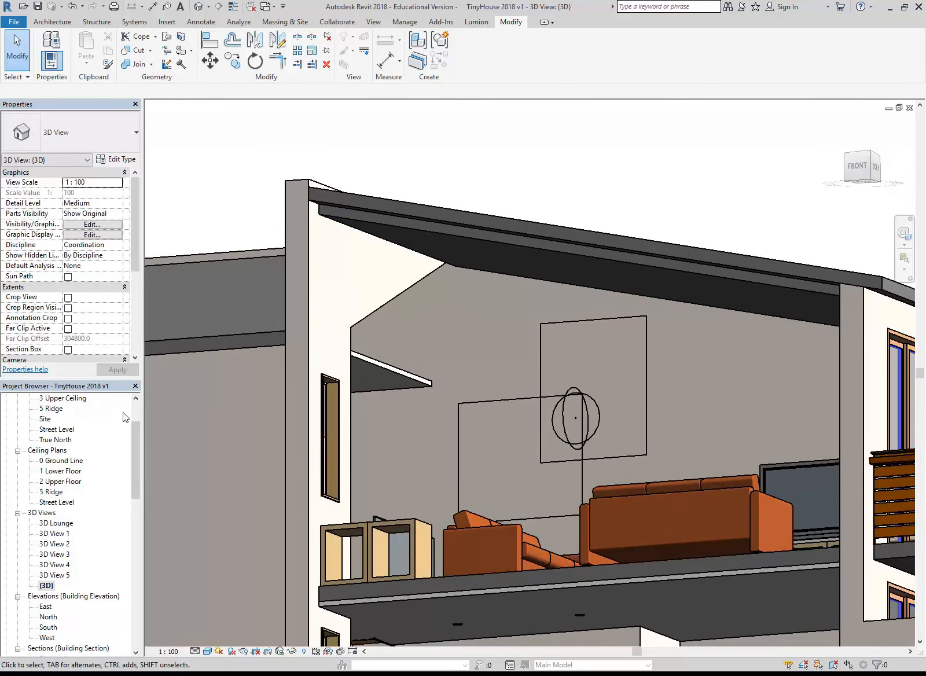
# Delete the Studio Light from the lounge in the 2 Upper Floor ceiling plan
pyautogui.scroll(2, 134, 438)
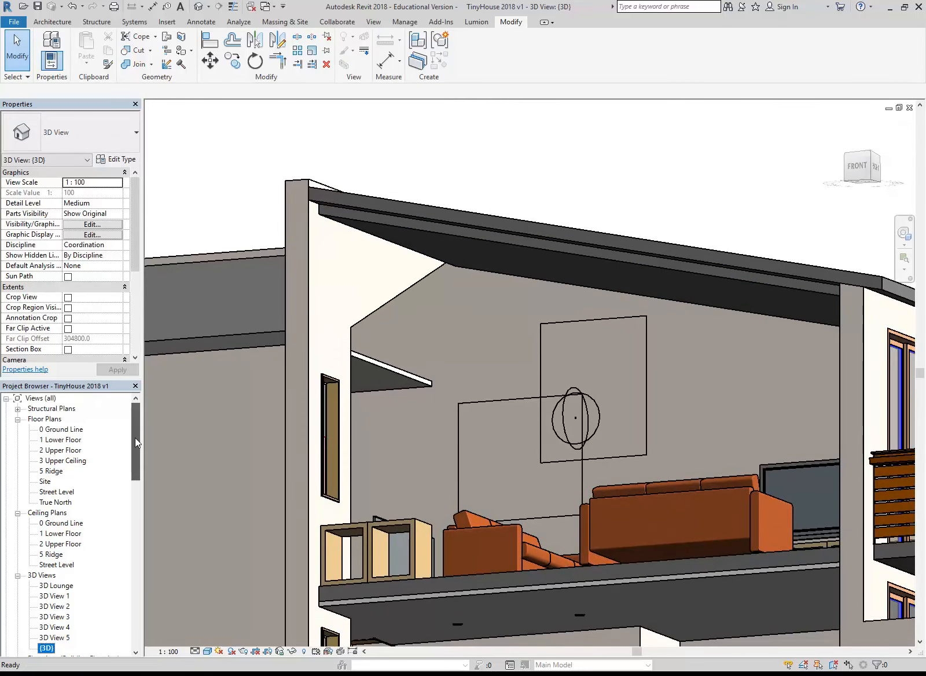
pyautogui.doubleClick(60, 543)
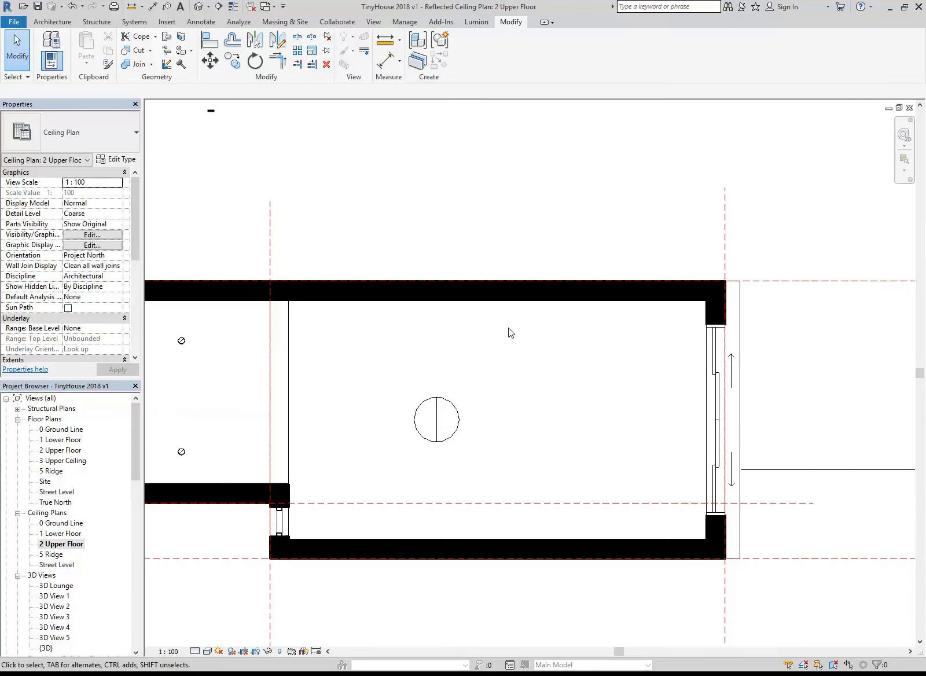
pyautogui.click(437, 427)
pyautogui.press('Delete')
pyautogui.moveTo(436, 430); pyautogui.dragTo(417, 398, button='middle')
pyautogui.scroll(2, 428, 405)
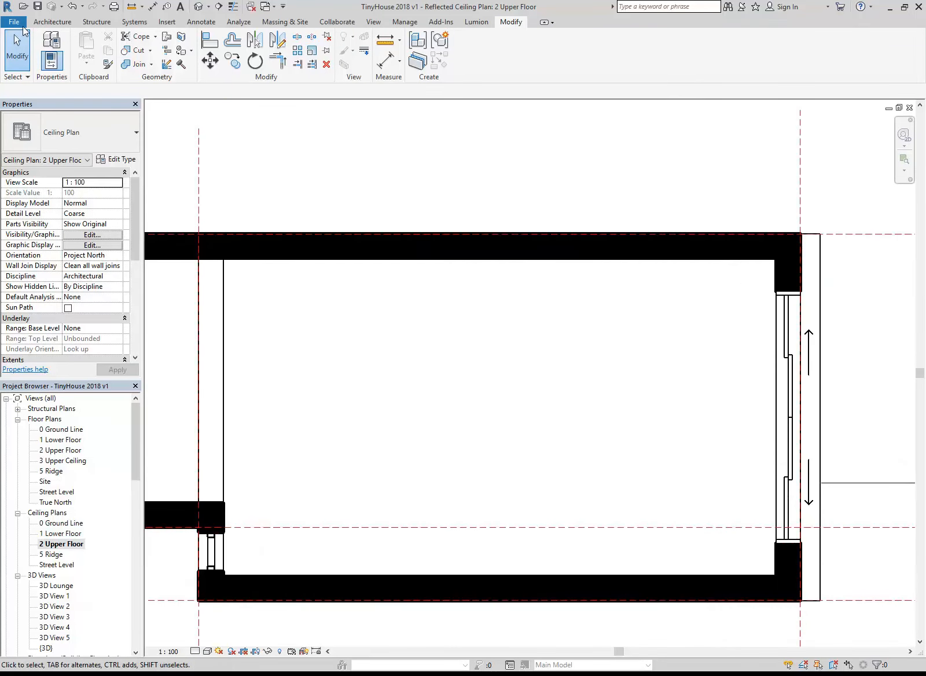
# Place eight Downlight - Recessed Can Glow fixtures, type 152mm Incandescent - 120V, in two rows of four along the lounge ceiling's long walls
pyautogui.click(52, 22)
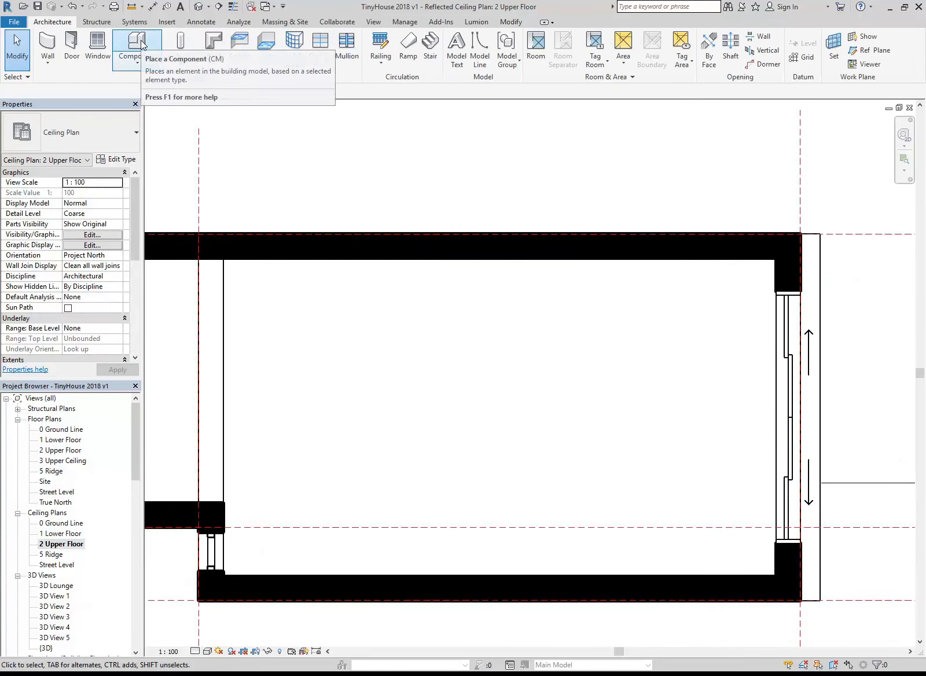
pyautogui.click(138, 44)
pyautogui.click(115, 132)
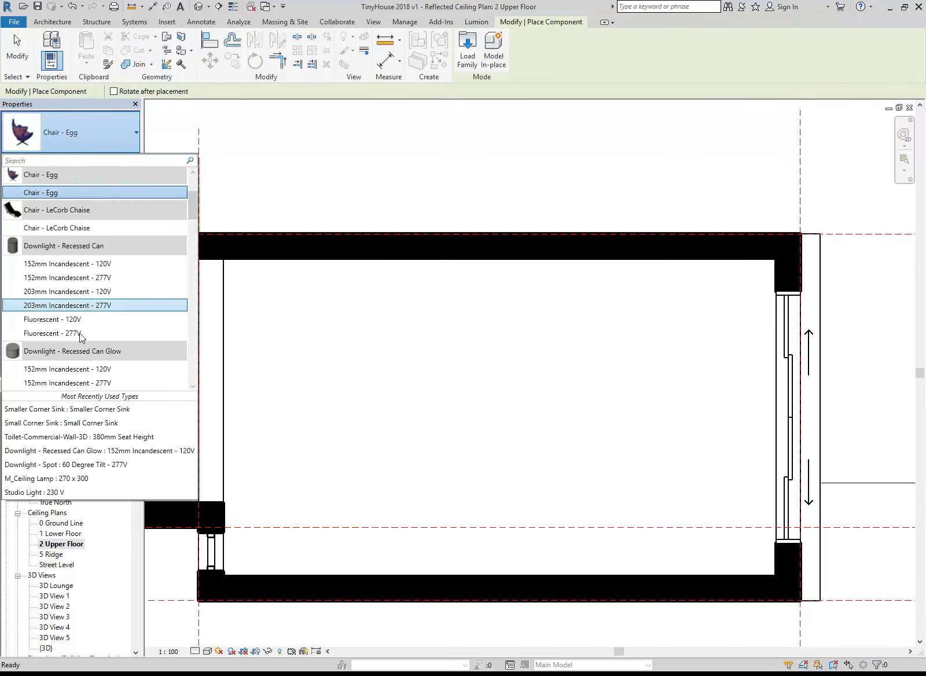
pyautogui.click(69, 369)
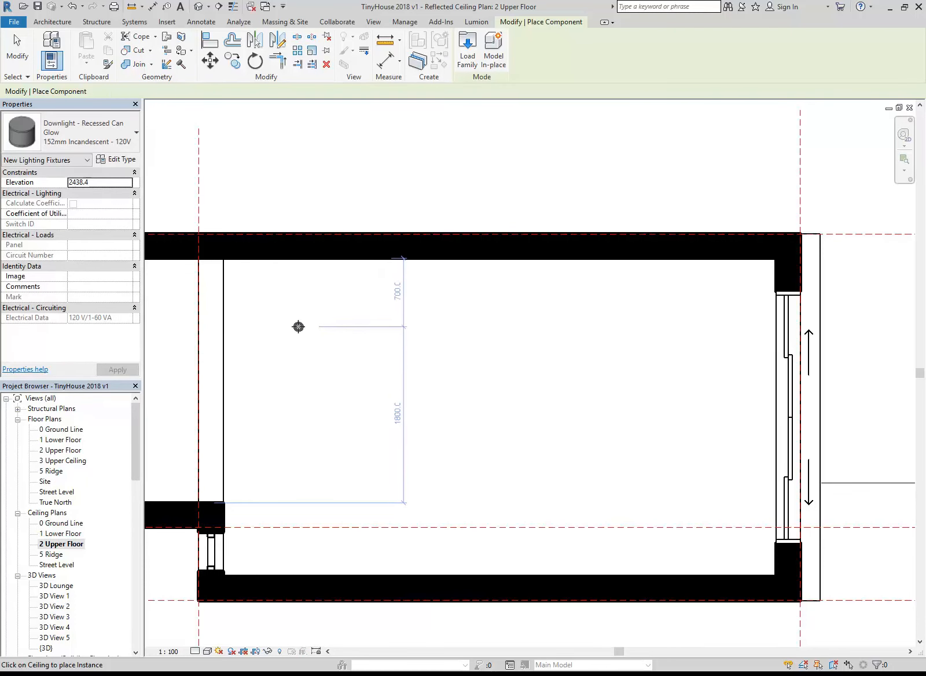
pyautogui.click(334, 325)
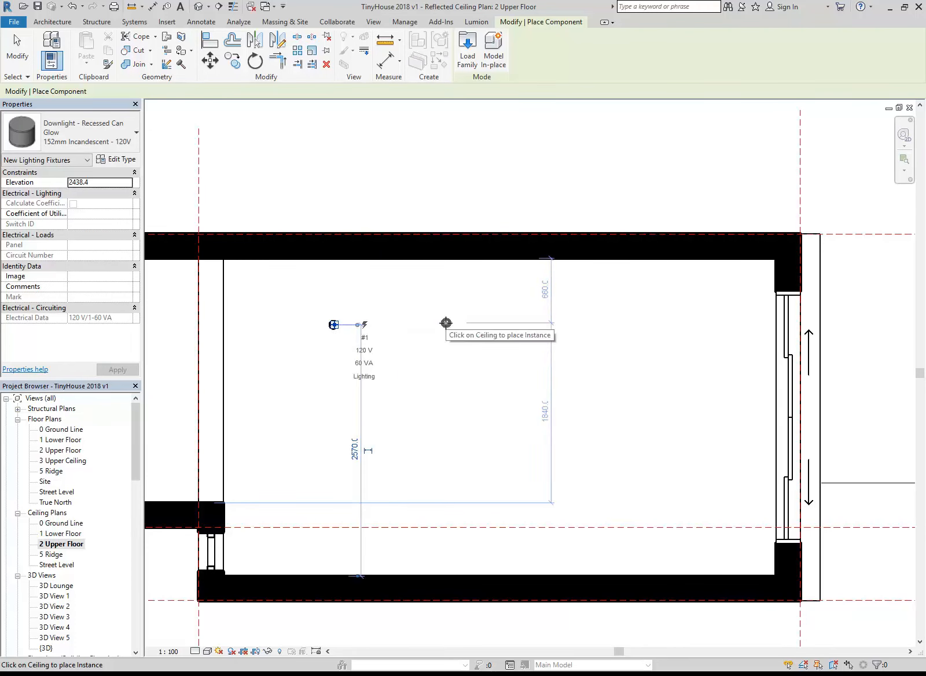
pyautogui.click(601, 320)
pyautogui.click(326, 520)
pyautogui.click(463, 519)
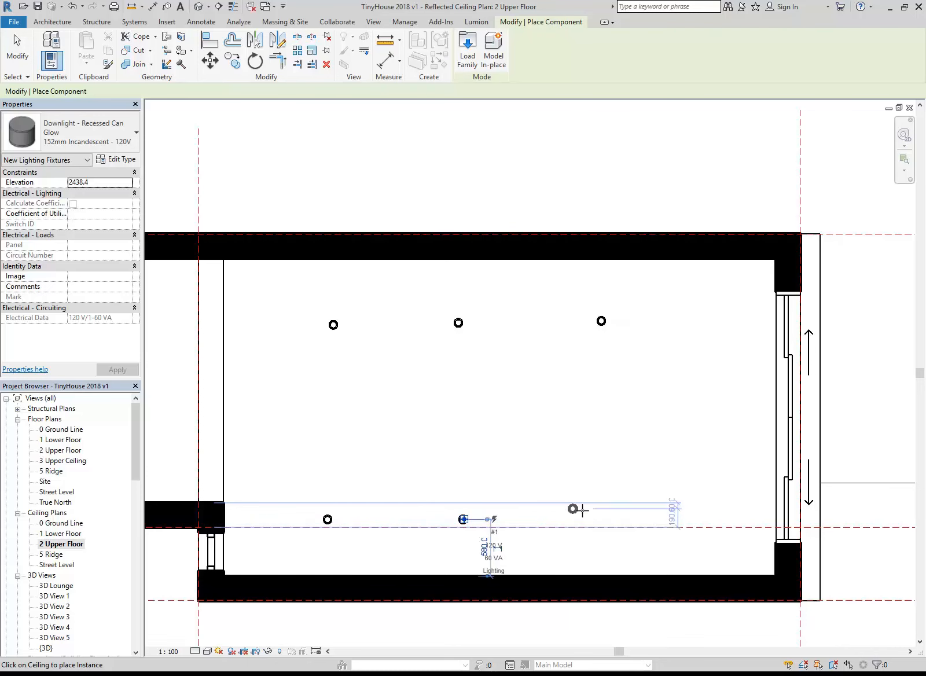
pyautogui.click(603, 512)
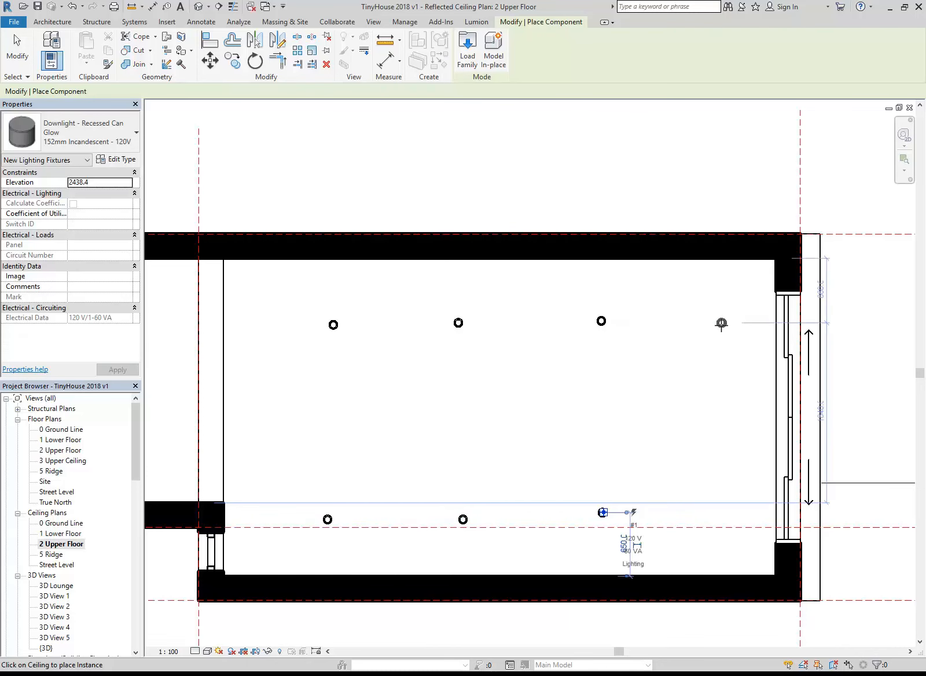
pyautogui.click(721, 323)
pyautogui.click(733, 515)
pyautogui.rightClick(534, 421)
pyautogui.rightClick(545, 428)
pyautogui.click(561, 437)
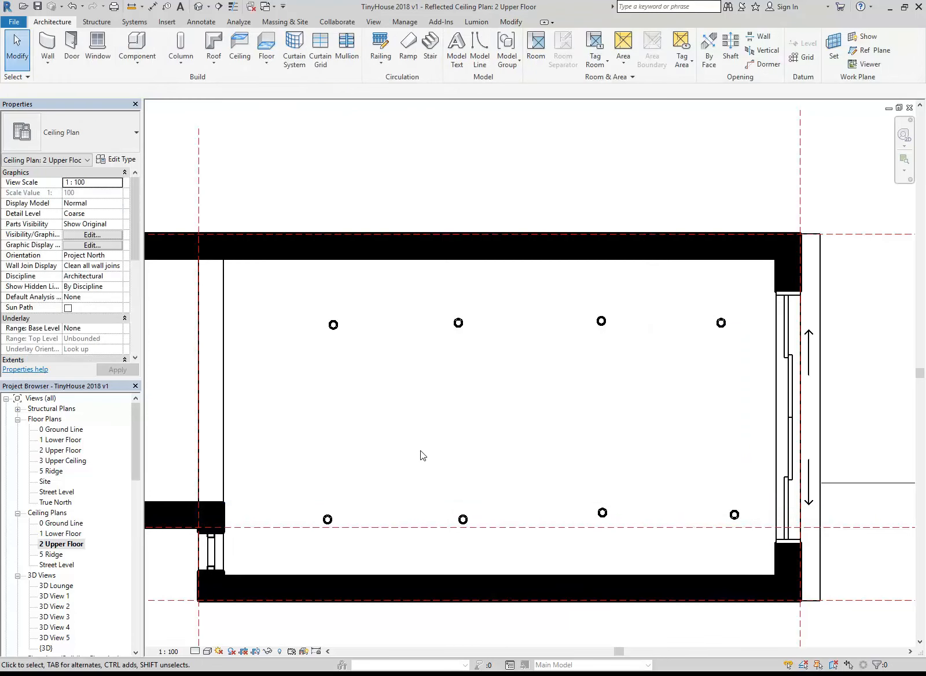
pyautogui.click(511, 22)
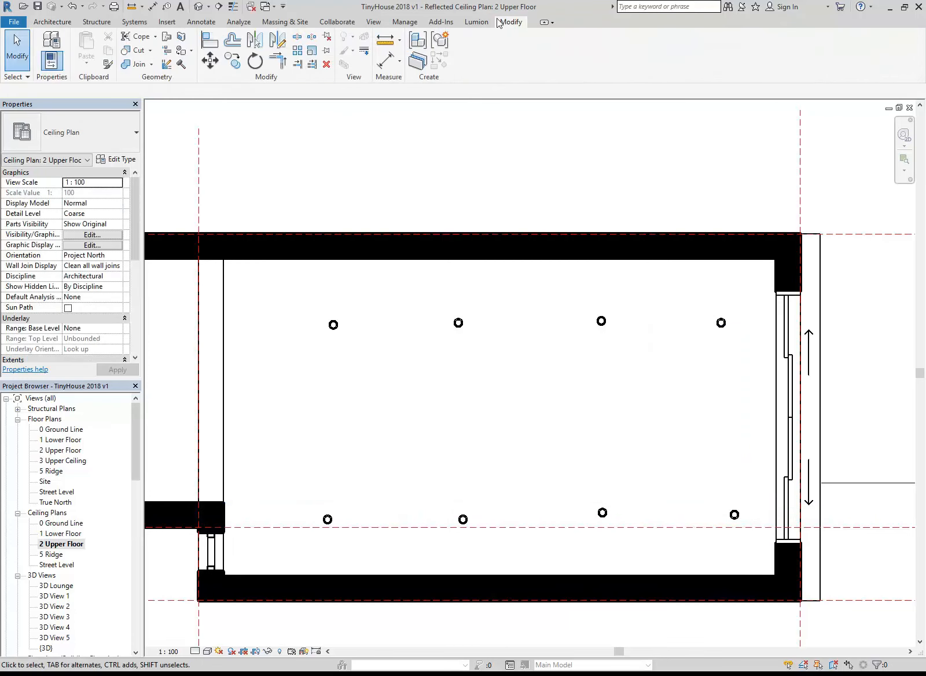
pyautogui.click(210, 40)
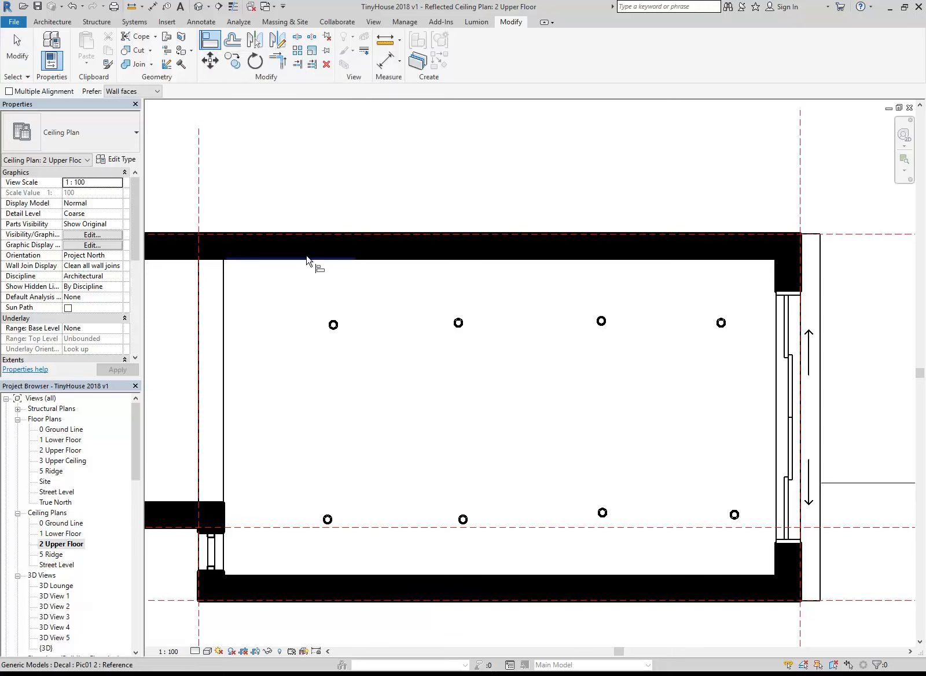
pyautogui.press('Escape')
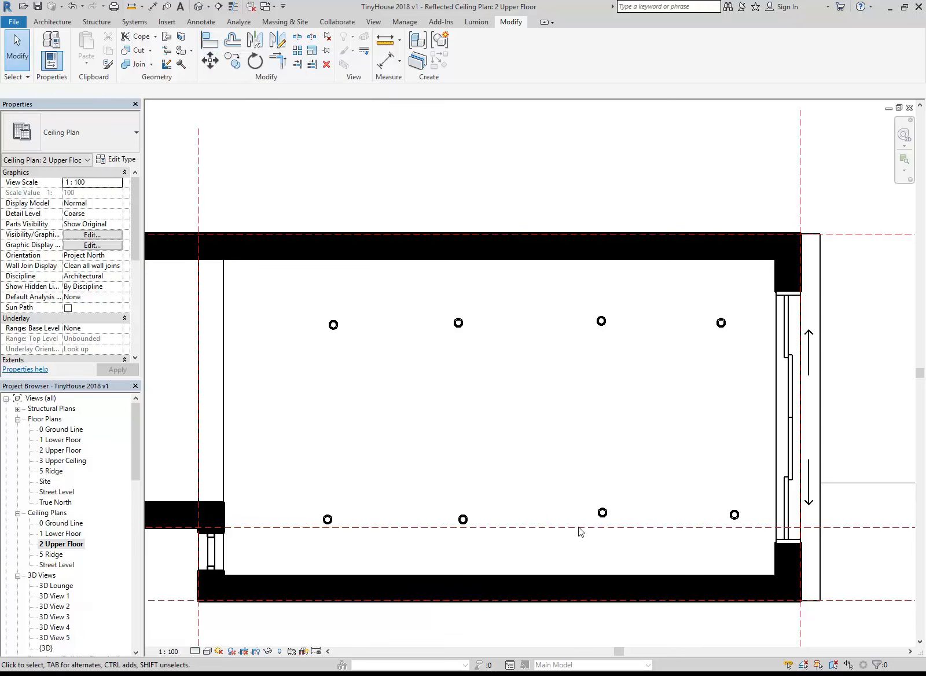
# Align the centres of the second and third downlights in the lower row with the first one using Align
pyautogui.click(209, 40)
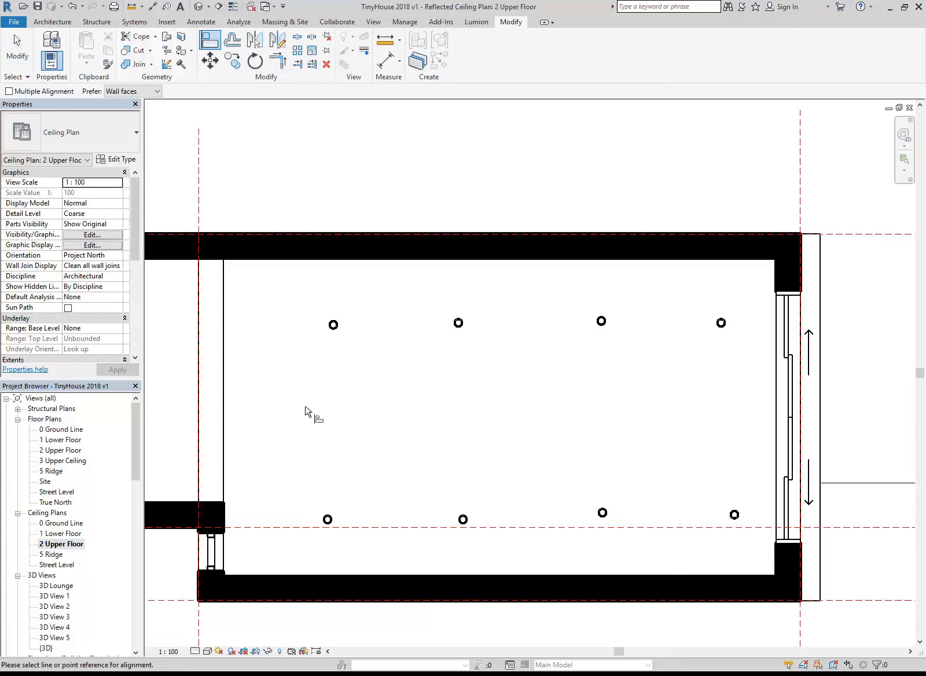
pyautogui.scroll(1, 324, 493)
pyautogui.scroll(4, 324, 493)
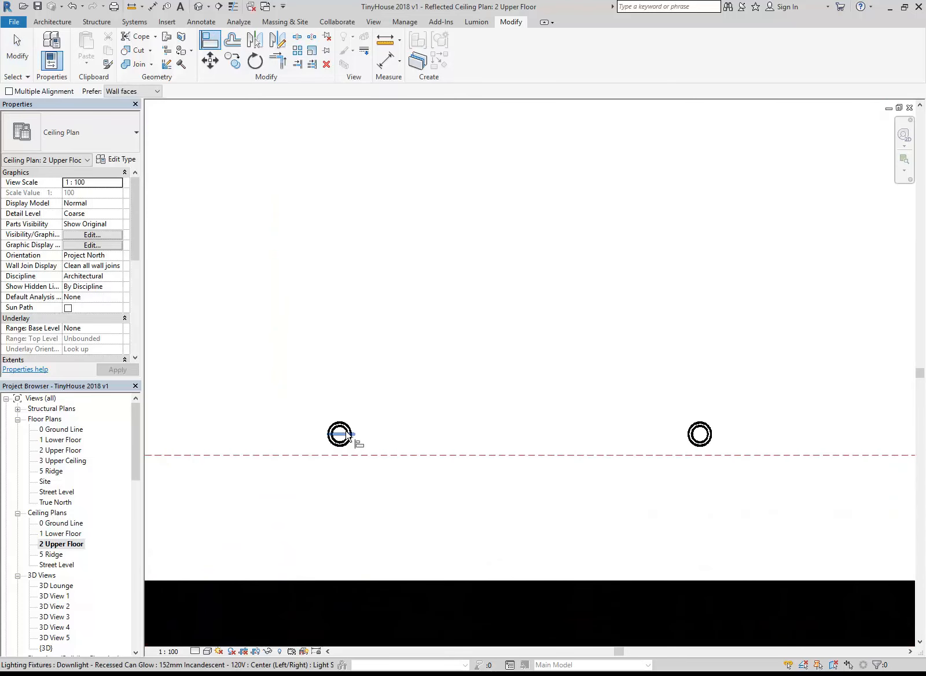
pyautogui.click(343, 434)
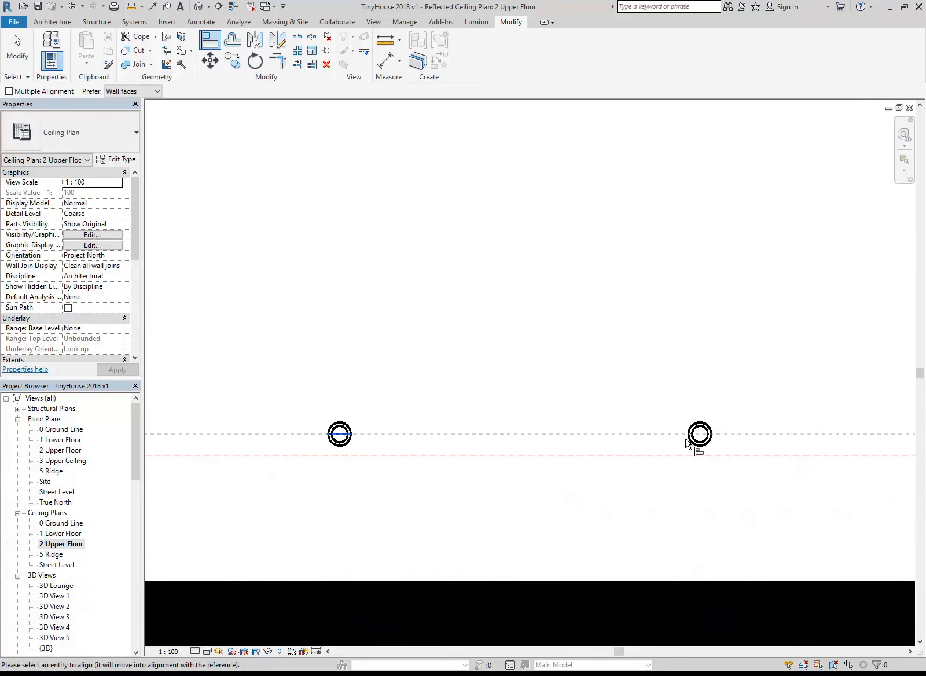
pyautogui.click(710, 434)
pyautogui.moveTo(363, 383); pyautogui.dragTo(268, 370, button='middle')
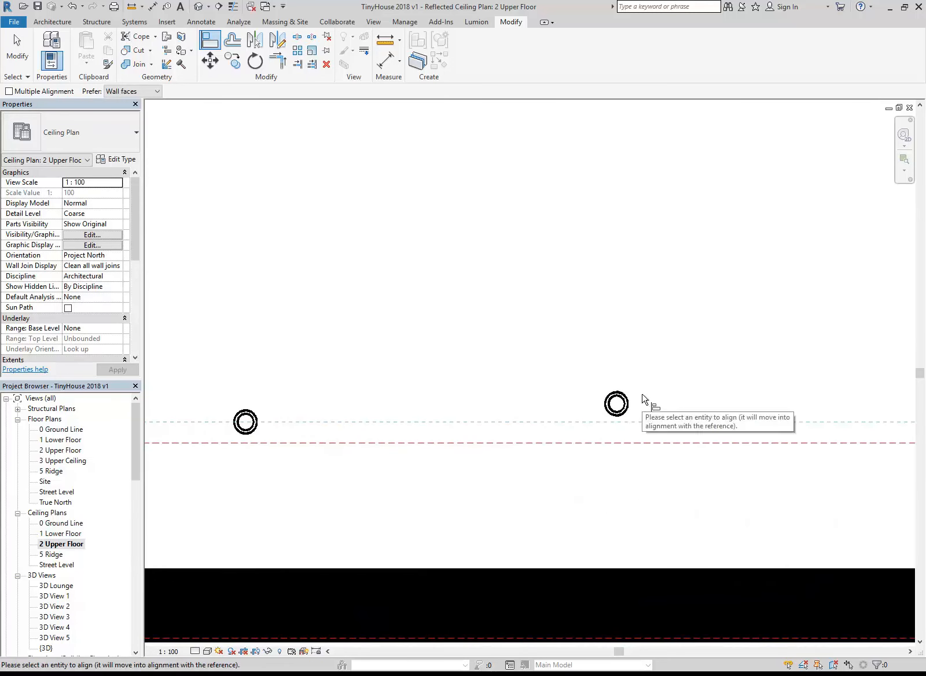
pyautogui.scroll(1, 640, 394)
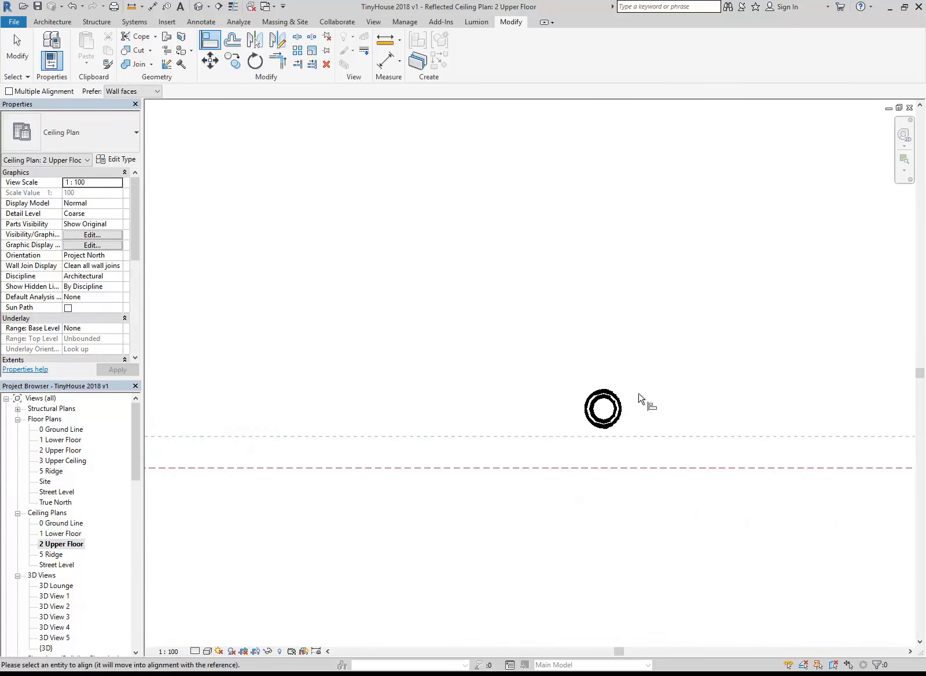
pyautogui.click(606, 412)
pyautogui.scroll(-1, 684, 386)
pyautogui.moveTo(684, 386); pyautogui.dragTo(333, 407, button='middle')
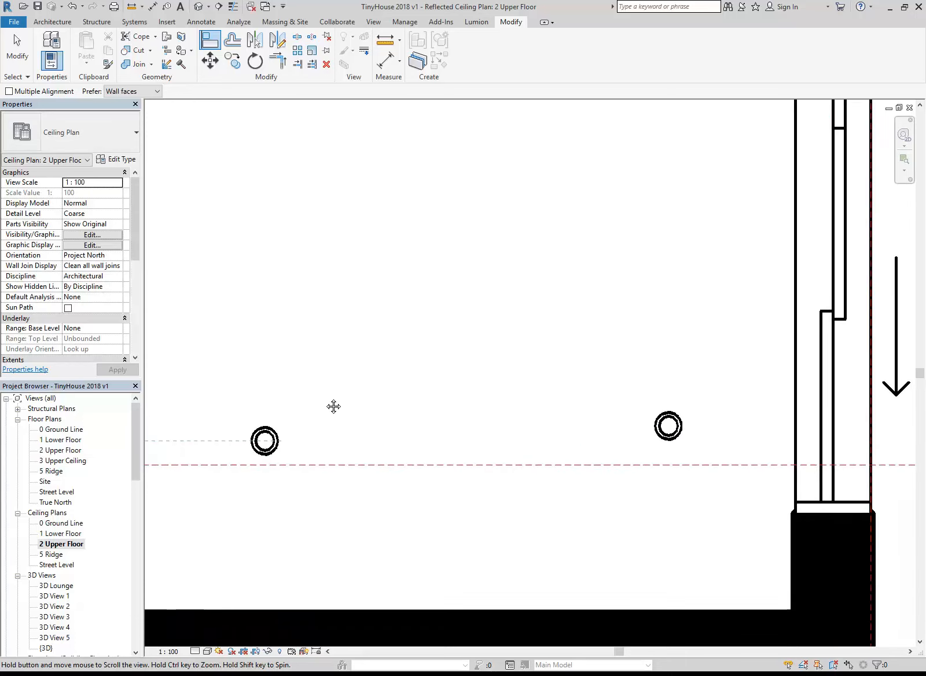
# Align the fourth downlight of the lower row with the centre of the third one and end the Align command
pyautogui.click(265, 440)
pyautogui.click(668, 428)
pyautogui.scroll(-1, 668, 428)
pyautogui.moveTo(533, 368); pyautogui.dragTo(556, 405, button='middle')
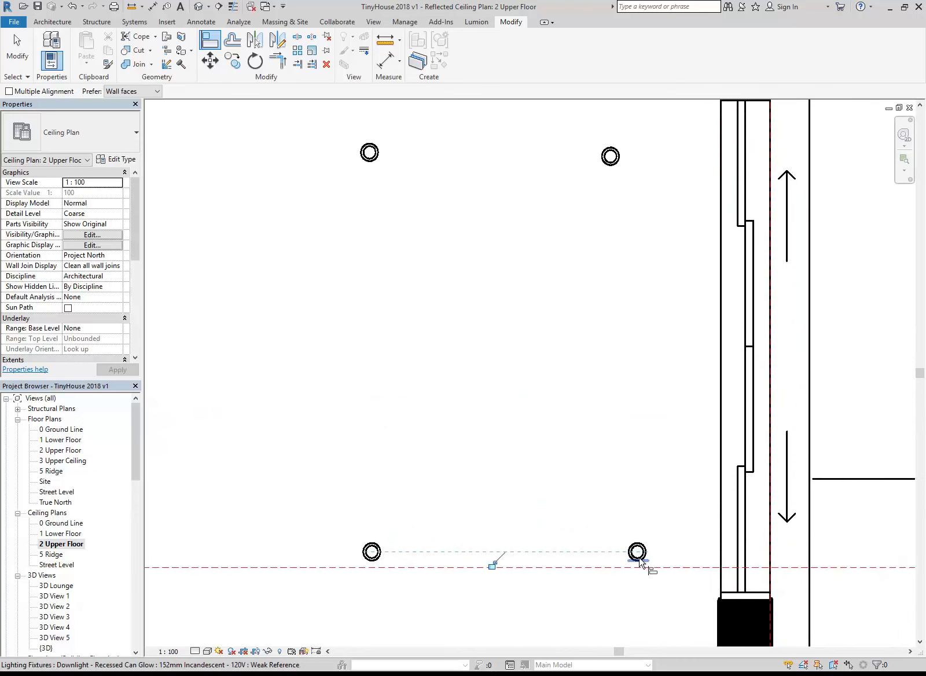
pyautogui.scroll(2, 638, 557)
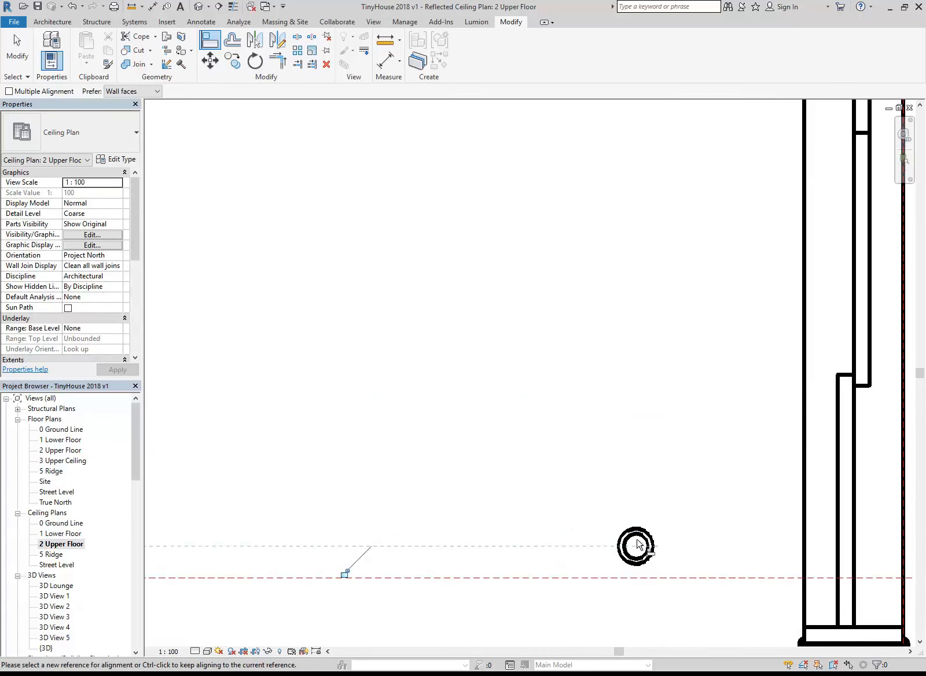
pyautogui.scroll(-1, 590, 473)
pyautogui.scroll(-4, 591, 469)
pyautogui.moveTo(562, 416); pyautogui.dragTo(608, 430, button='middle')
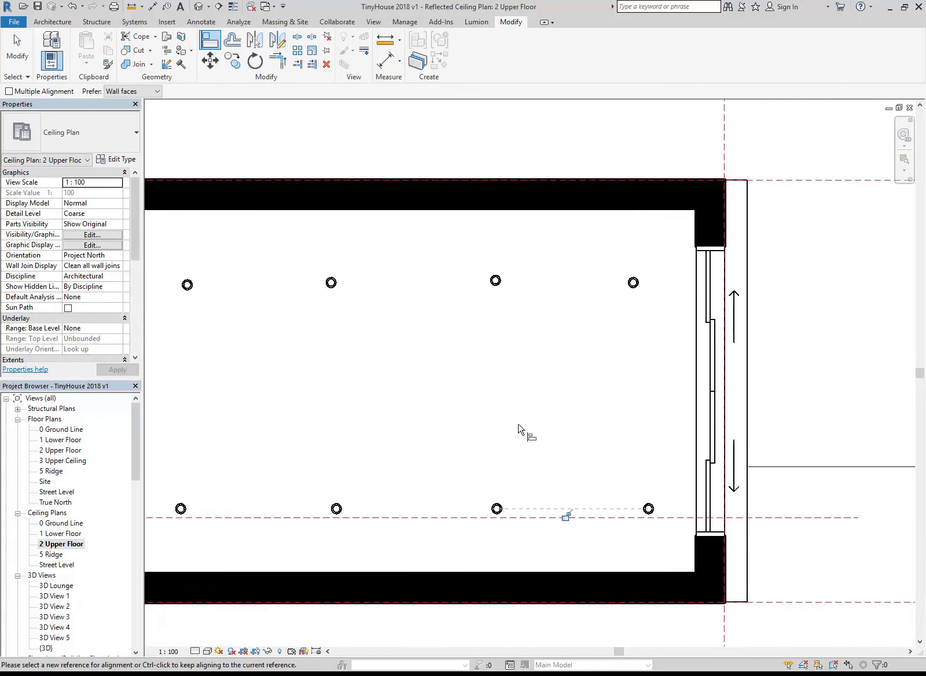
pyautogui.moveTo(500, 439); pyautogui.dragTo(590, 434, button='middle')
pyautogui.press('Escape')
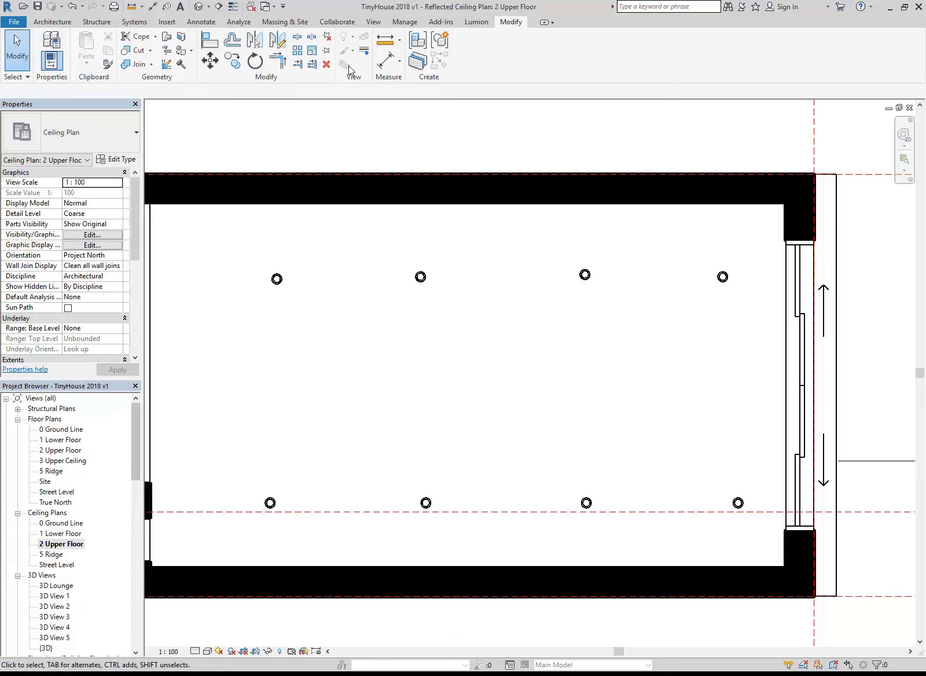
# Delete the four downlights of the upper row in the lounge
pyautogui.click(210, 40)
pyautogui.press('Escape')
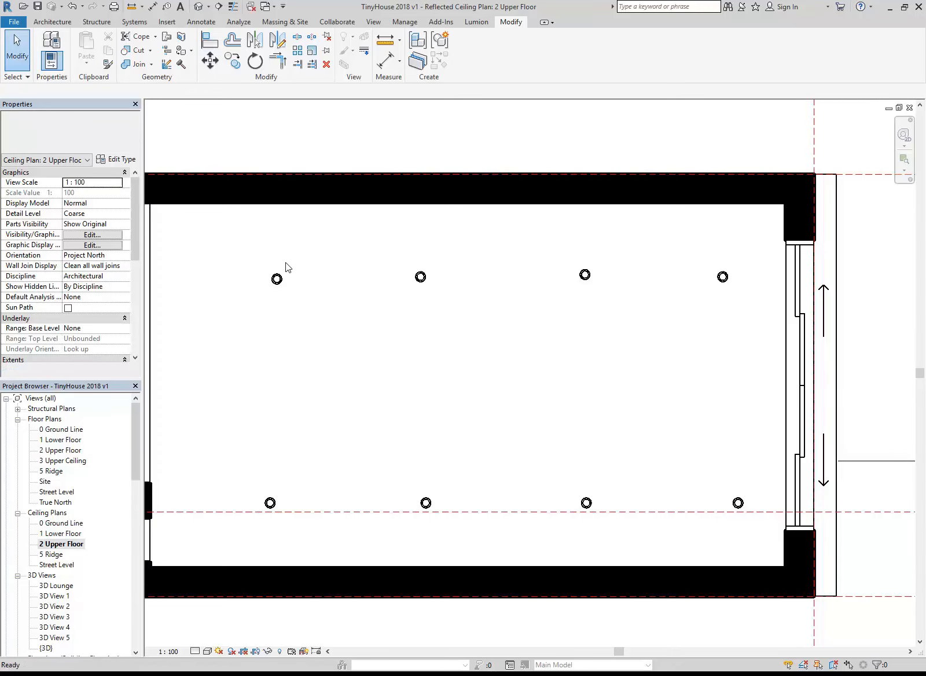
pyautogui.moveTo(234, 241); pyautogui.dragTo(733, 322)
pyautogui.press('Delete')
# Try to copy the lower row of four downlights across to the opposite side of the lounge
pyautogui.moveTo(253, 466); pyautogui.dragTo(770, 543)
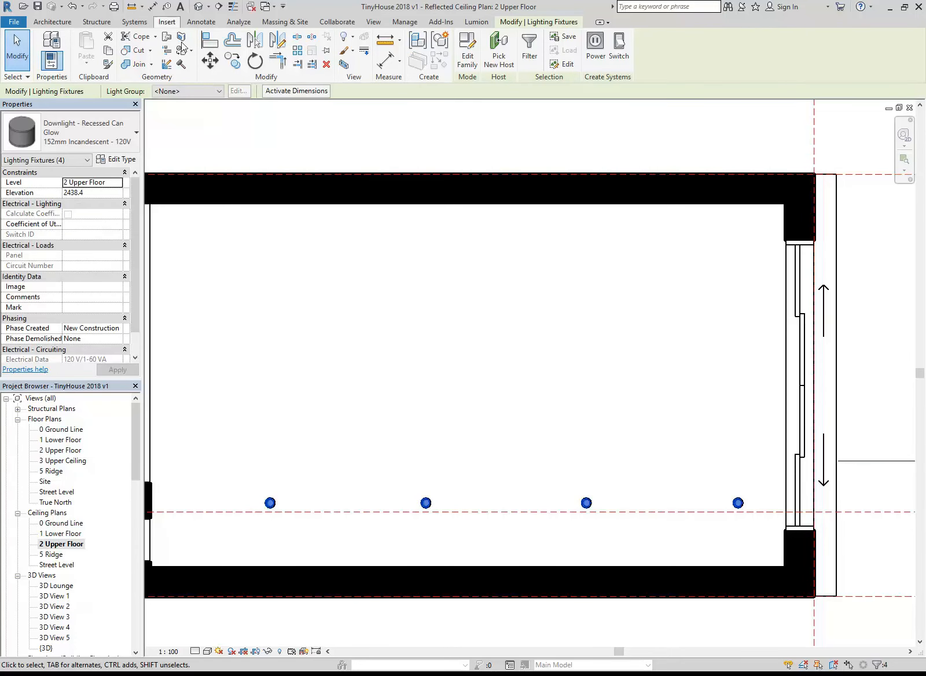
pyautogui.click(235, 60)
pyautogui.click(341, 521)
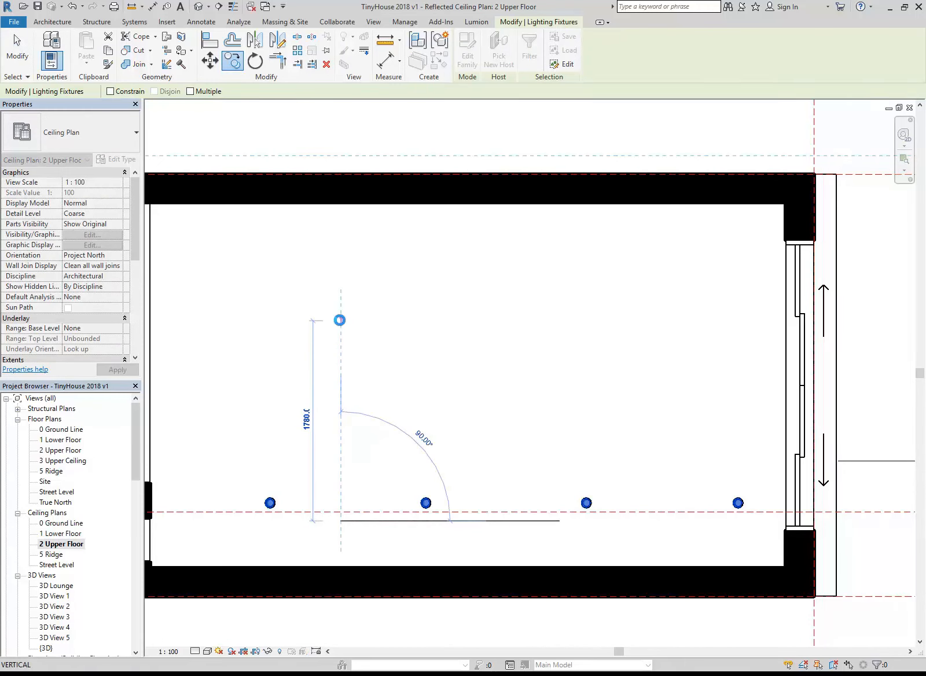
pyautogui.click(340, 320)
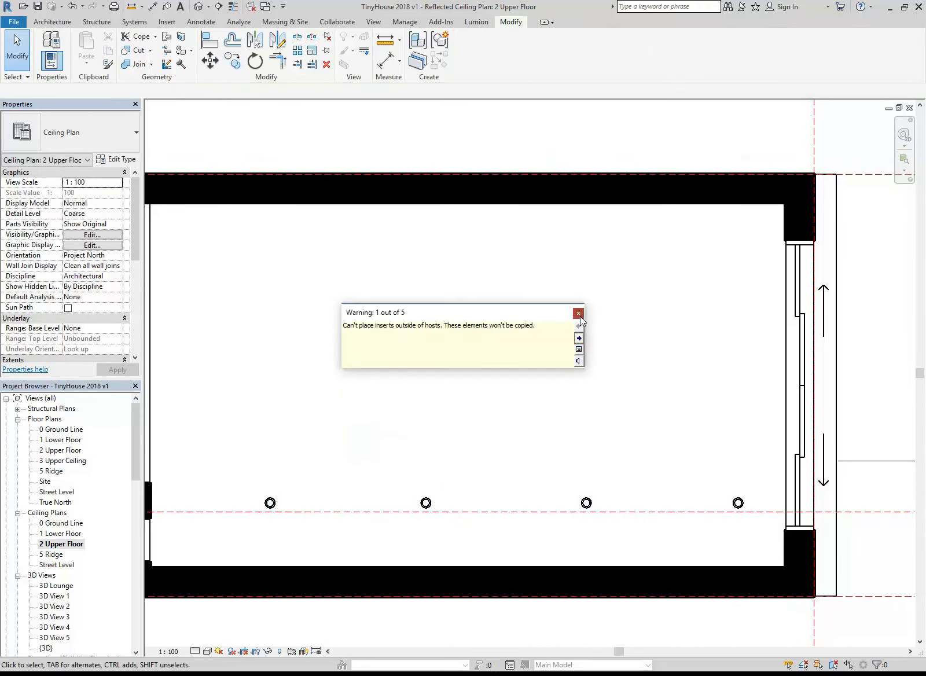
pyautogui.moveTo(223, 472); pyautogui.dragTo(759, 559)
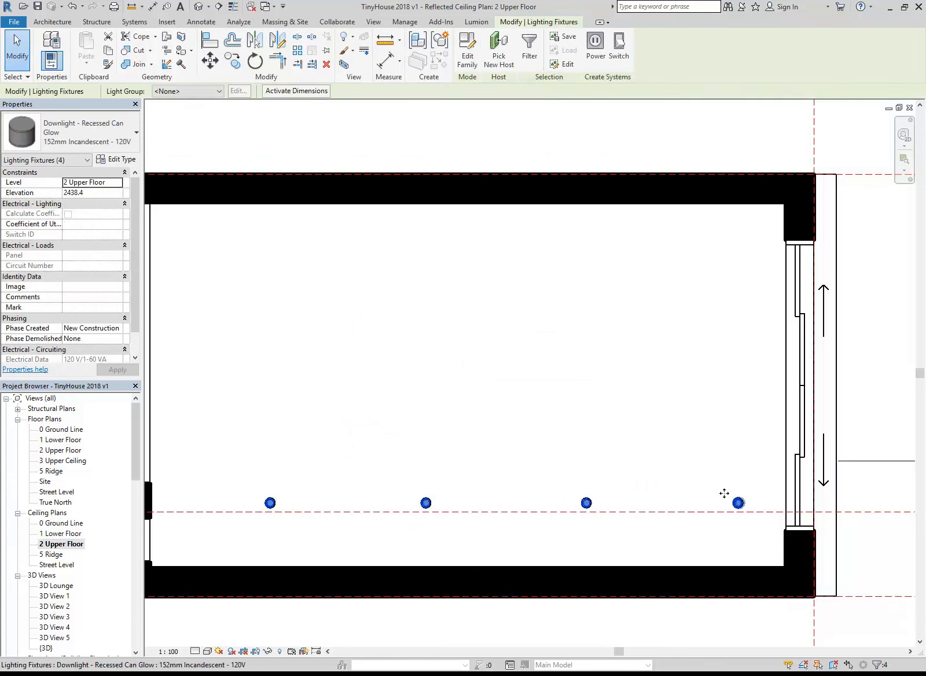
pyautogui.click(334, 511)
pyautogui.click(339, 357)
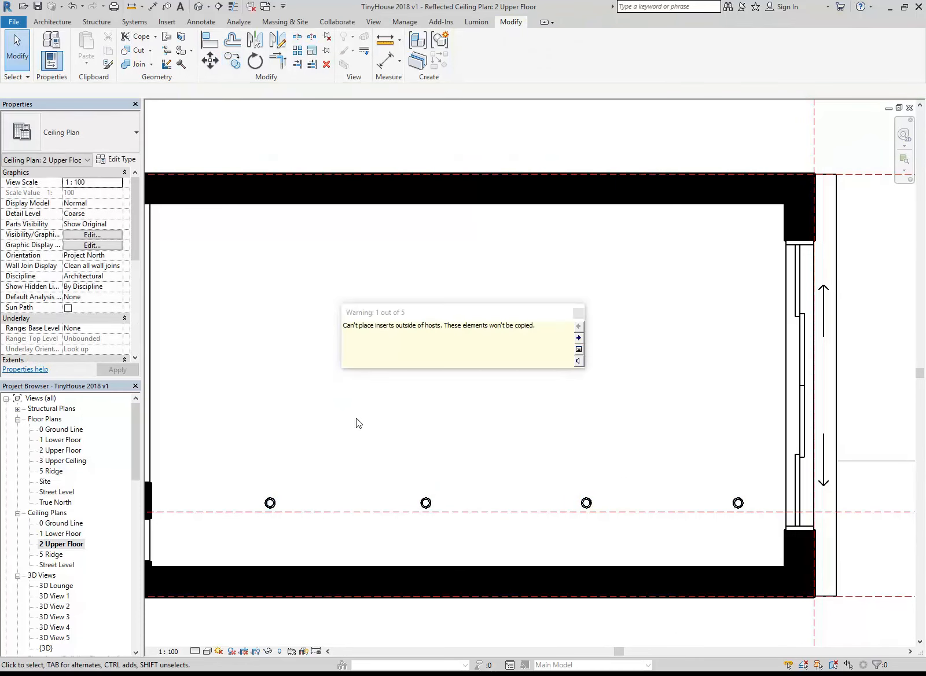
# Try to copy only the first downlight of the lower row straight across the lounge and dismiss the warning
pyautogui.scroll(-3, 356, 417)
pyautogui.moveTo(357, 418); pyautogui.dragTo(344, 417, button='middle')
pyautogui.scroll(2, 343, 418)
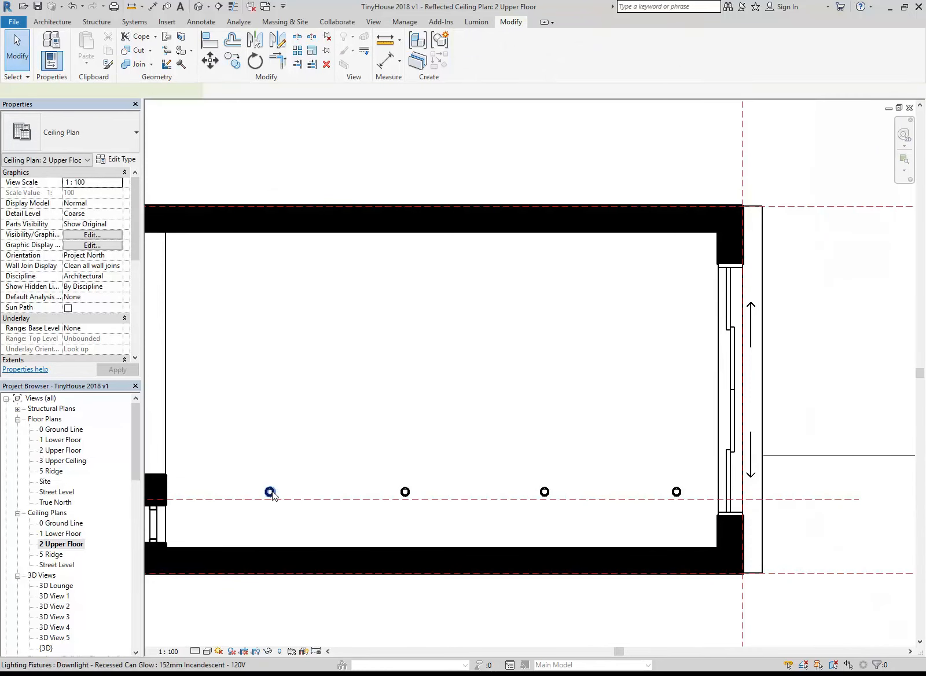
pyautogui.click(269, 492)
pyautogui.press('c')
pyautogui.press('c')
pyautogui.click(269, 492)
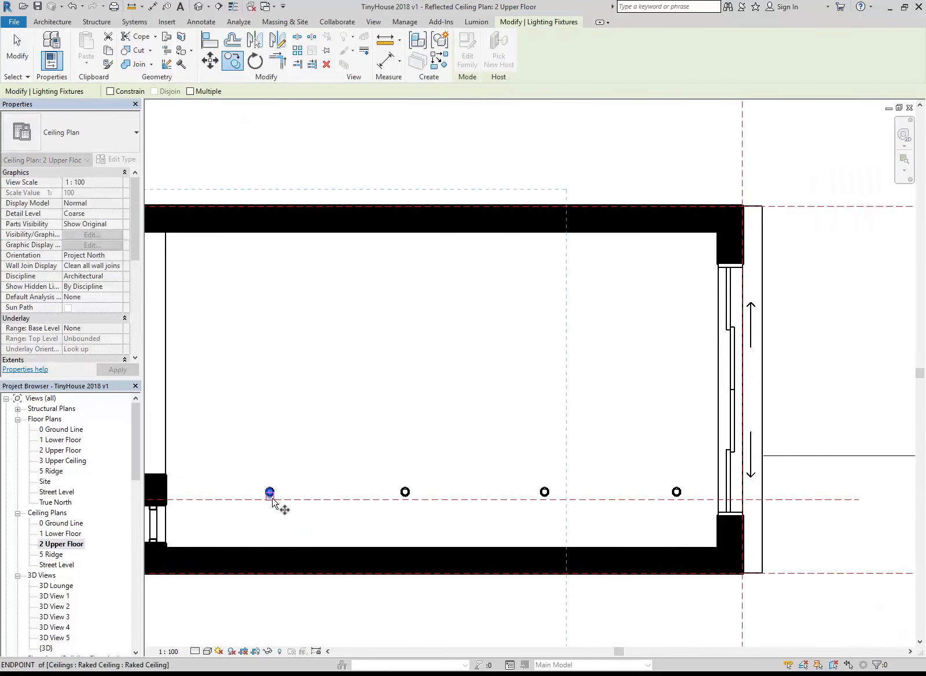
pyautogui.click(269, 328)
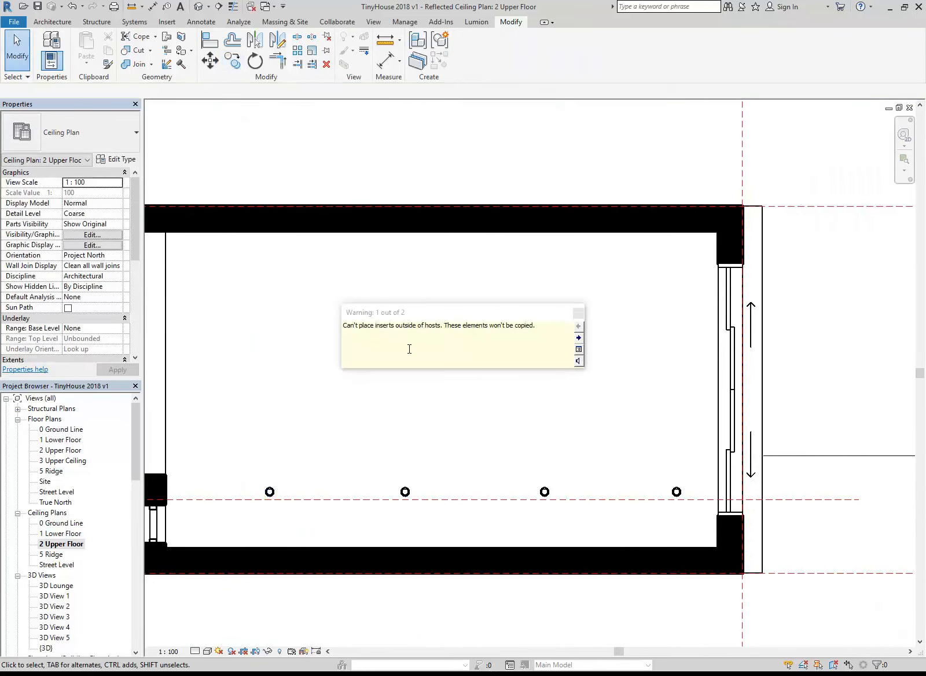
pyautogui.click(579, 314)
pyautogui.moveTo(429, 434); pyautogui.dragTo(436, 435, button='middle')
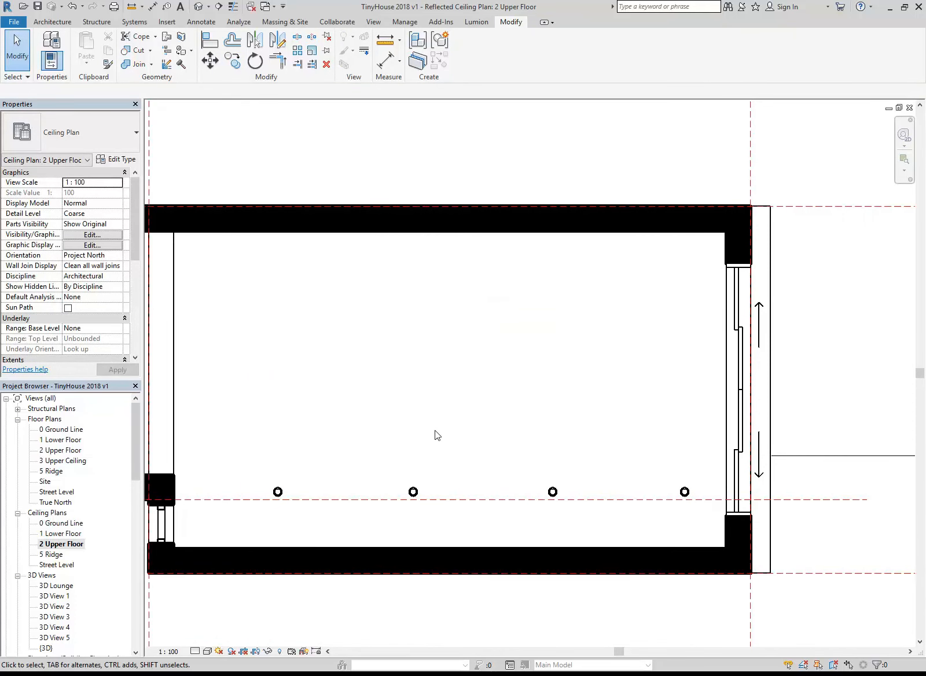
pyautogui.scroll(2, 437, 435)
pyautogui.click(227, 512)
pyautogui.click(272, 441)
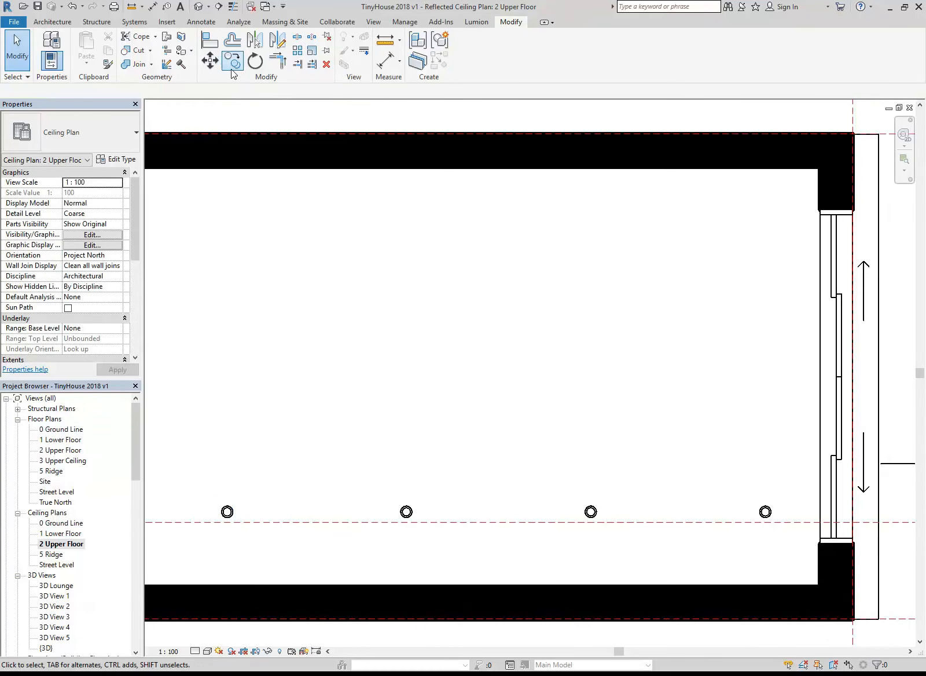
# Undo the copy attempts and the deletion of the upper row of downlights
pyautogui.click(81, 6)
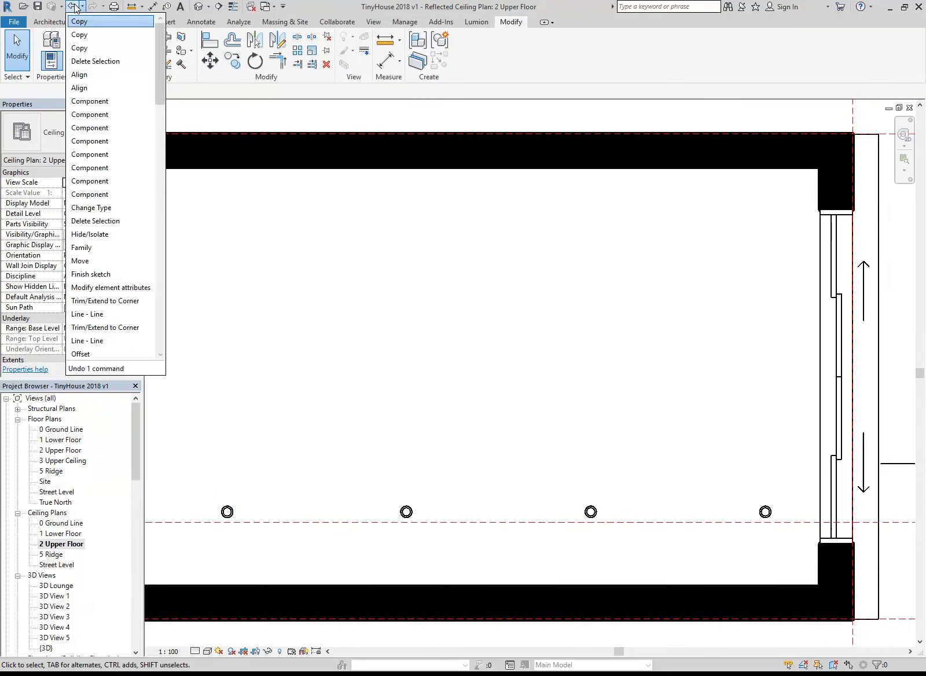
pyautogui.click(75, 6)
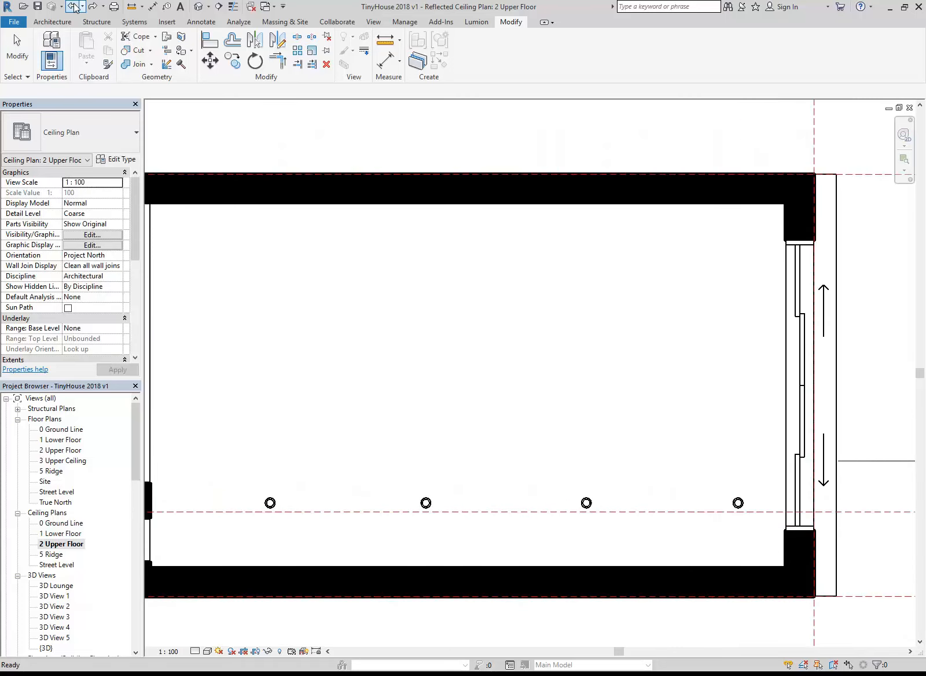
pyautogui.click(74, 7)
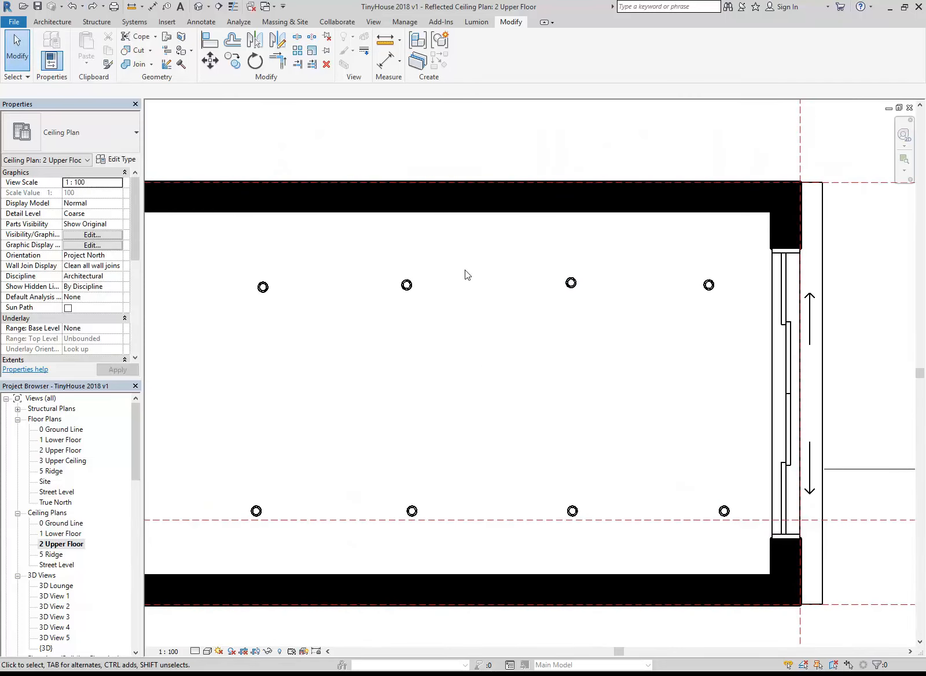
# Align the second, third and fourth downlights of the upper row with the first one's centre, ending the Align command
pyautogui.press('a')
pyautogui.press('l')
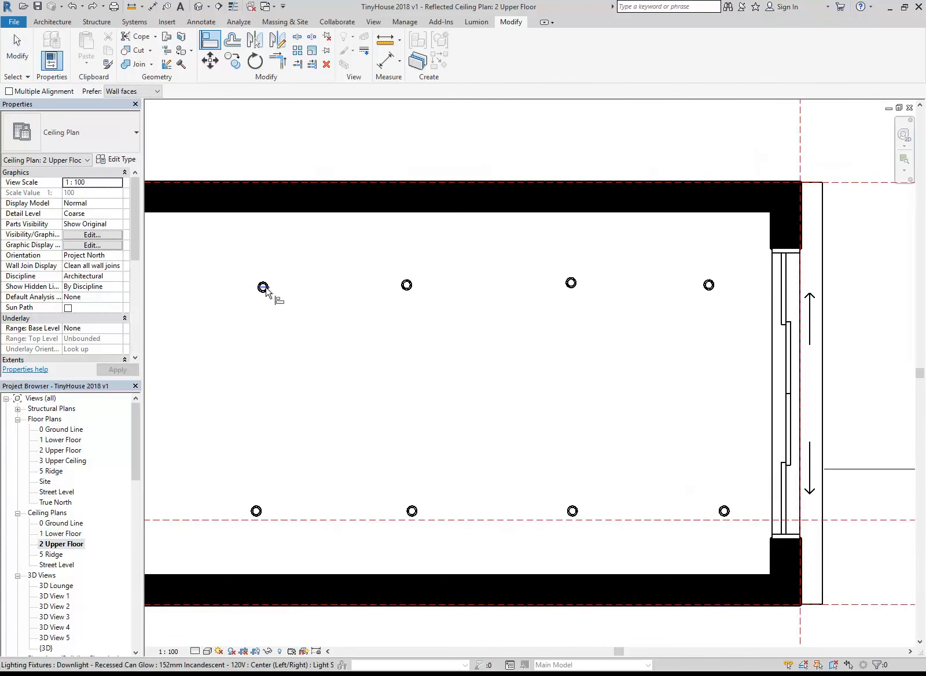
pyautogui.click(265, 288)
pyautogui.click(408, 288)
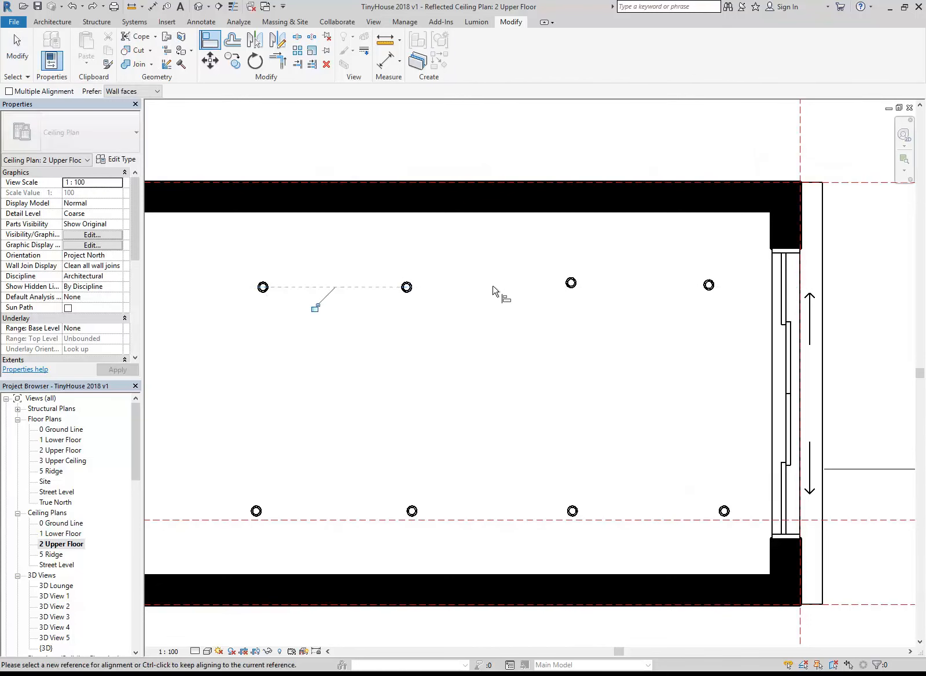
pyautogui.click(571, 288)
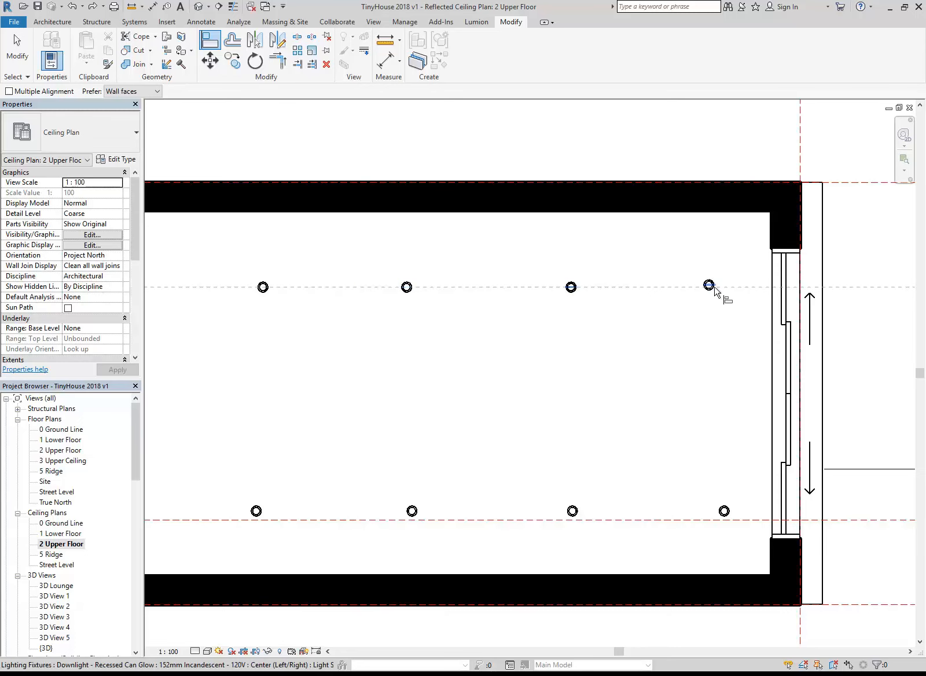
pyautogui.press('Escape')
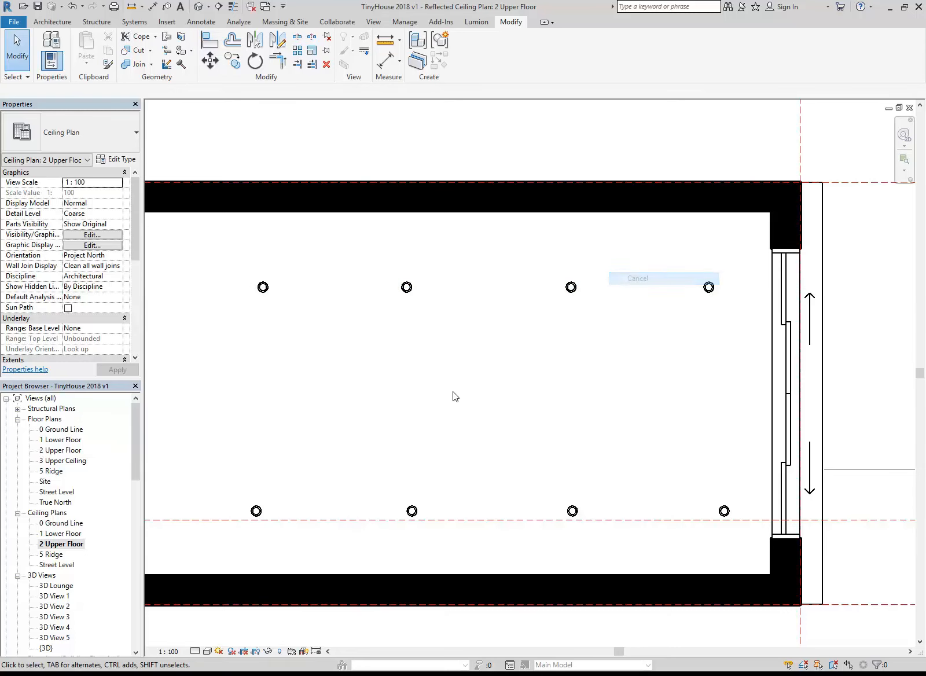
# Open the default 3D view and examine from below how the downlights sit in the raked lounge ceiling
pyautogui.scroll(-2, 450, 404)
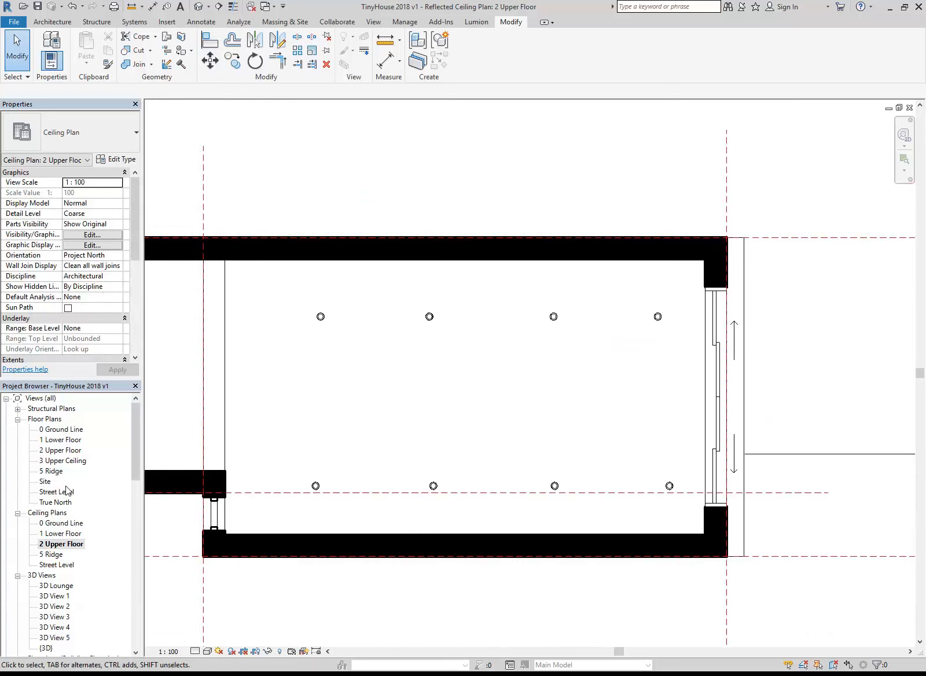
pyautogui.moveTo(133, 435)
pyautogui.mouseDown()
pyautogui.moveTo(134, 445)
pyautogui.moveTo(133, 431)
pyautogui.mouseUp()
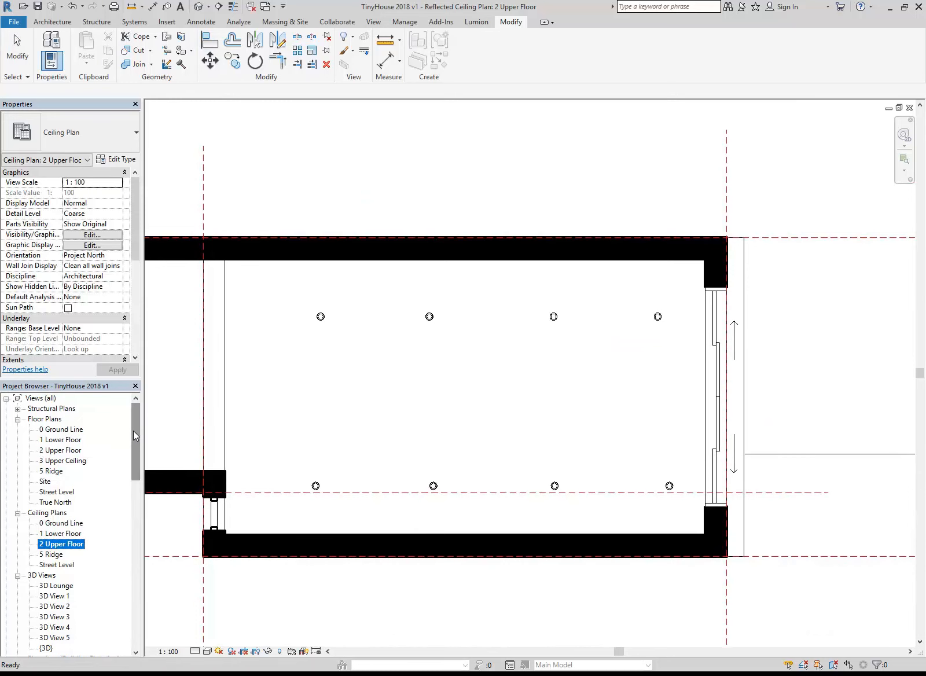
pyautogui.scroll(-5, 128, 444)
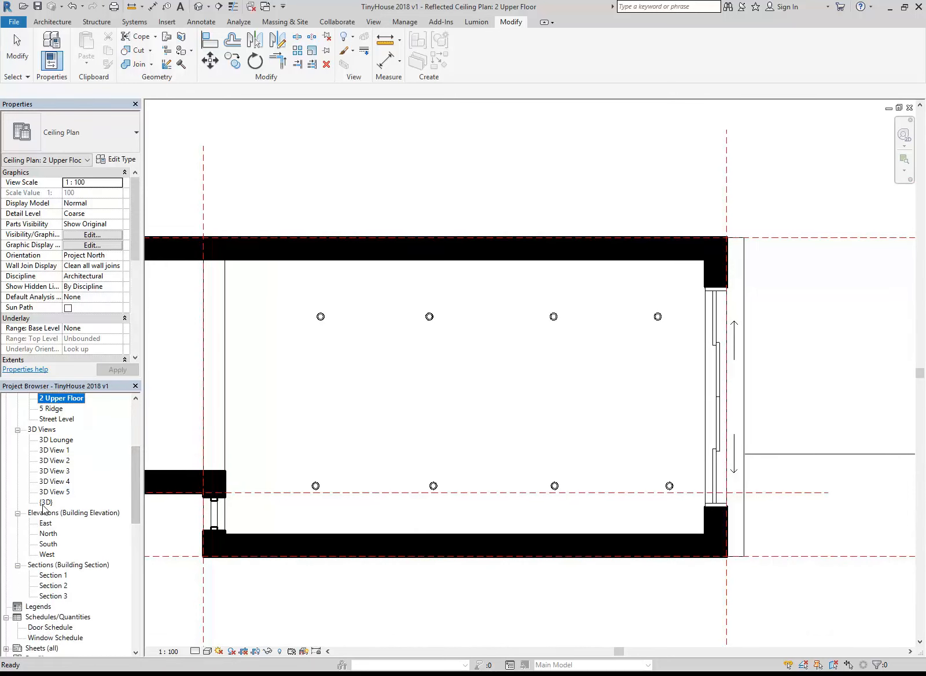
pyautogui.doubleClick(45, 502)
pyautogui.keyDown('shift'); pyautogui.moveTo(416, 387); pyautogui.dragTo(500, 374, button='middle'); pyautogui.keyUp('shift')
pyautogui.keyDown('shift'); pyautogui.moveTo(650, 339); pyautogui.dragTo(648, 308, button='middle'); pyautogui.keyUp('shift')
pyautogui.scroll(5, 648, 308)
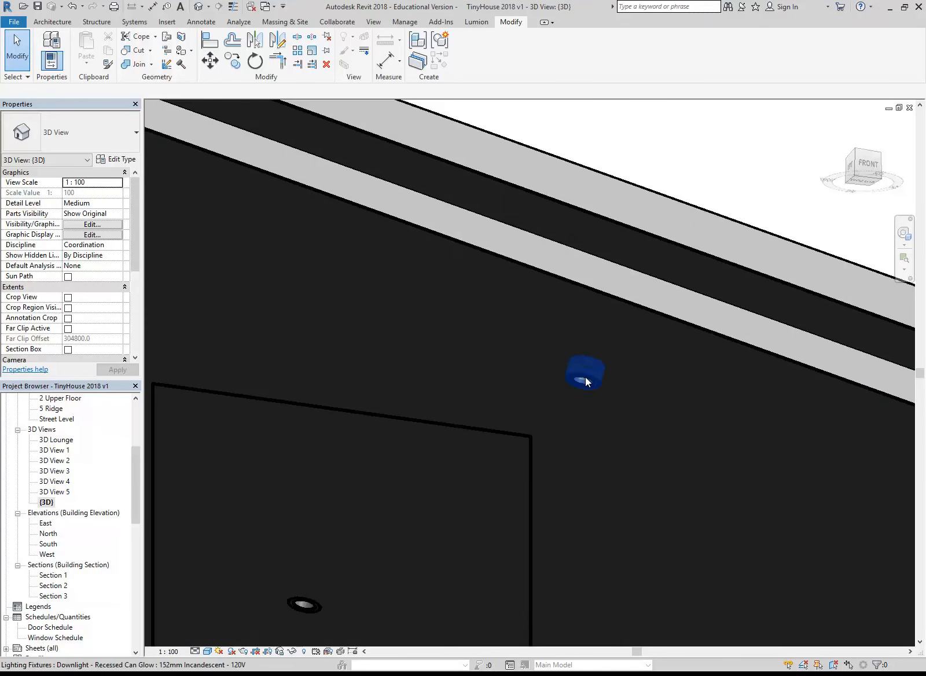
pyautogui.scroll(-5, 586, 378)
pyautogui.keyDown('shift'); pyautogui.moveTo(373, 485); pyautogui.dragTo(358, 517, button='middle'); pyautogui.keyUp('shift')
pyautogui.moveTo(358, 517); pyautogui.dragTo(408, 493, button='middle')
pyautogui.scroll(1, 404, 491)
pyautogui.click(95, 501)
pyautogui.scroll(5, 69, 521)
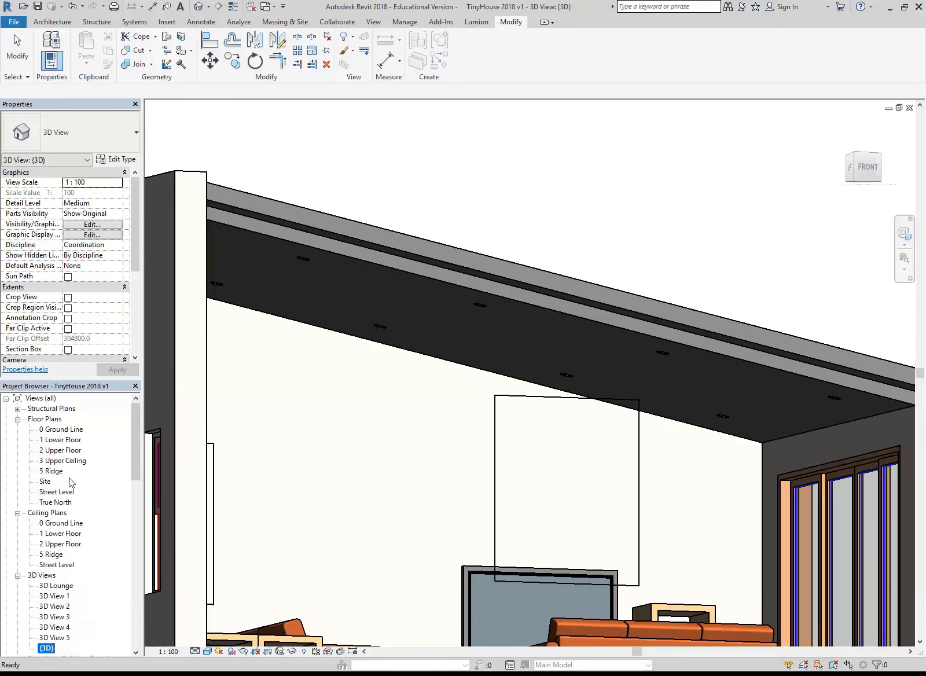
# Reopen the 2 Upper Floor ceiling plan on the lounge and its two rows of downlights
pyautogui.doubleClick(61, 544)
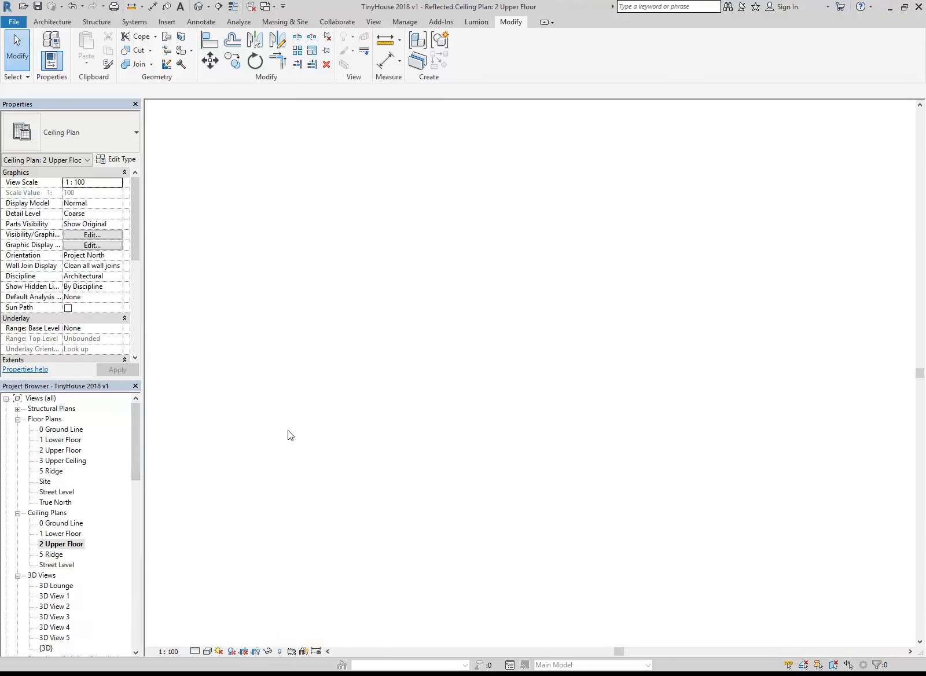
pyautogui.moveTo(419, 365); pyautogui.dragTo(508, 385, button='middle')
pyautogui.scroll(1, 506, 386)
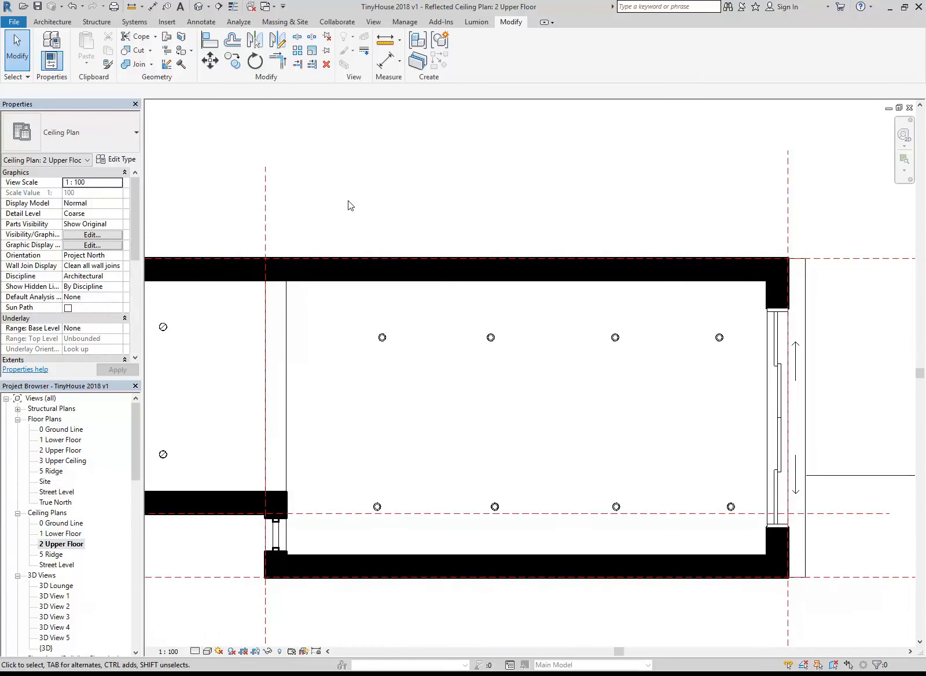
# Start placing a component and choose the M_Ceiling Lamp family's 400 x 450 type
pyautogui.click(54, 22)
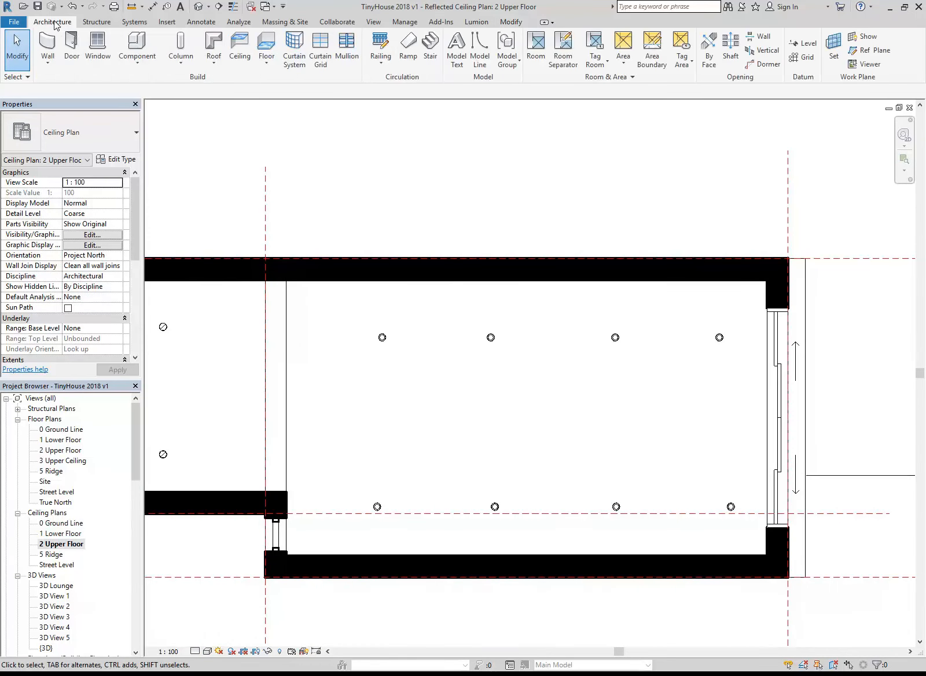
pyautogui.click(131, 43)
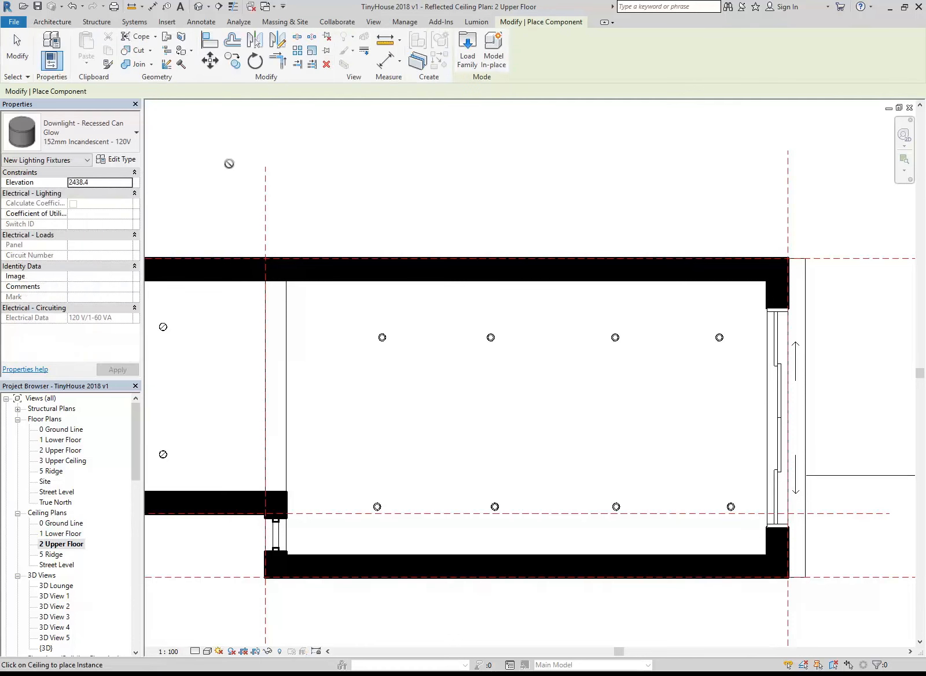
pyautogui.click(103, 137)
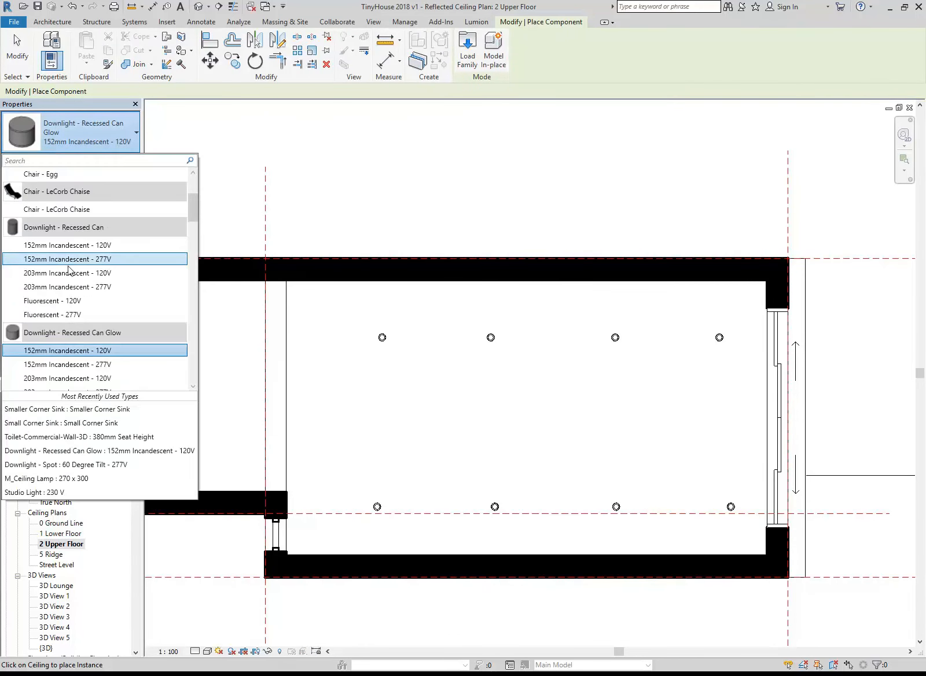
pyautogui.scroll(3, 67, 264)
pyautogui.scroll(-10, 60, 252)
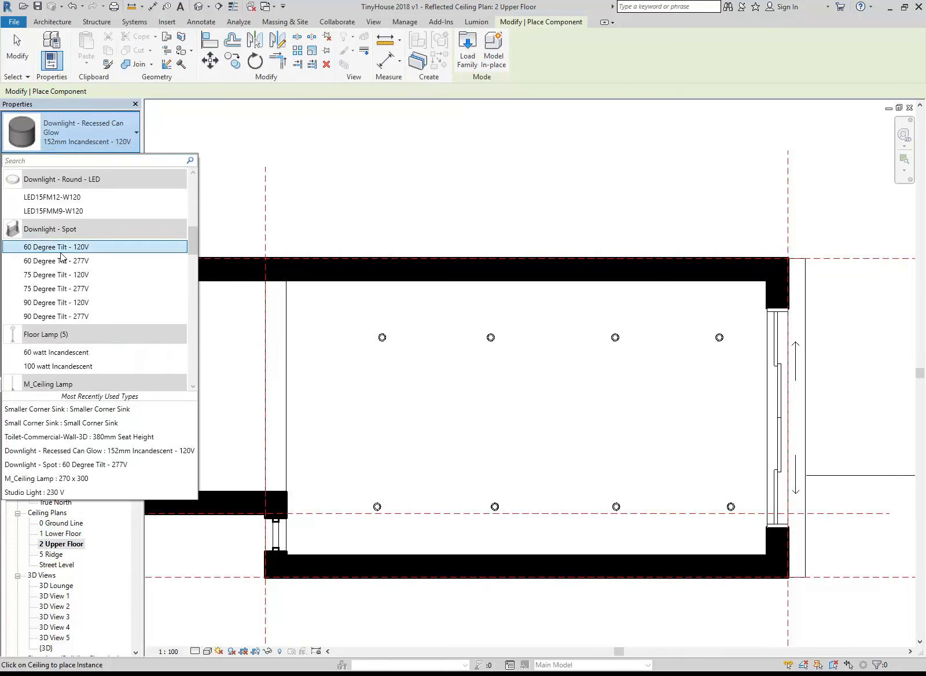
pyautogui.scroll(-4, 55, 263)
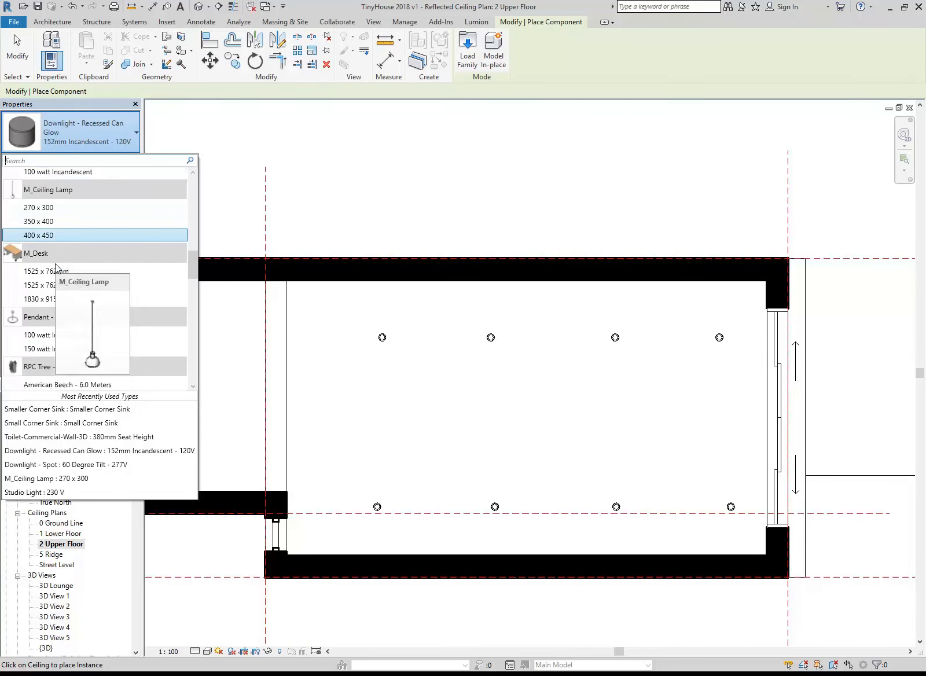
pyautogui.scroll(-1, 56, 267)
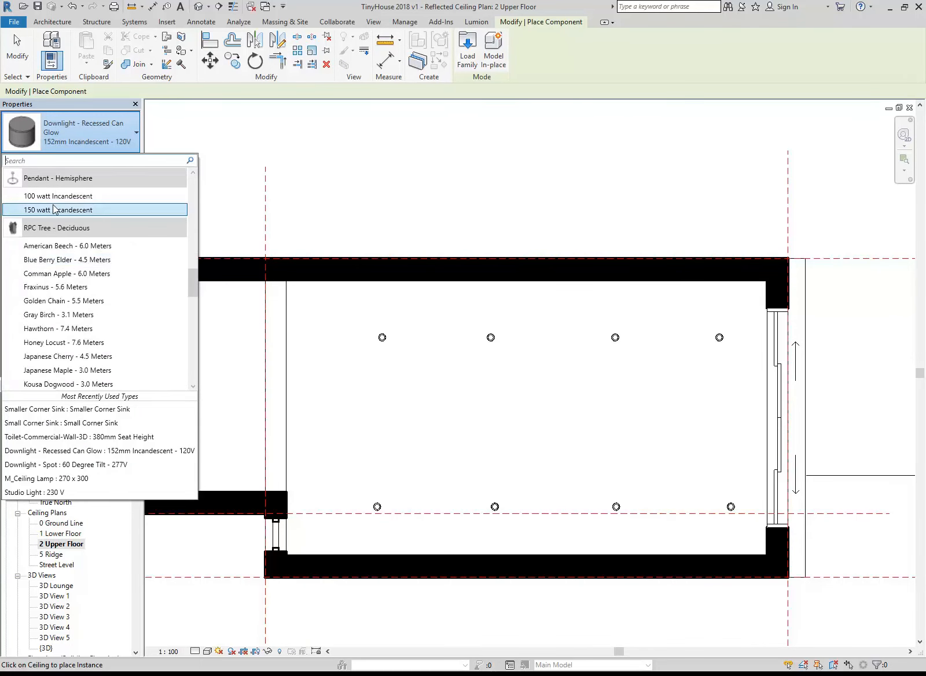
pyautogui.scroll(-4, 53, 265)
pyautogui.scroll(-10, 52, 265)
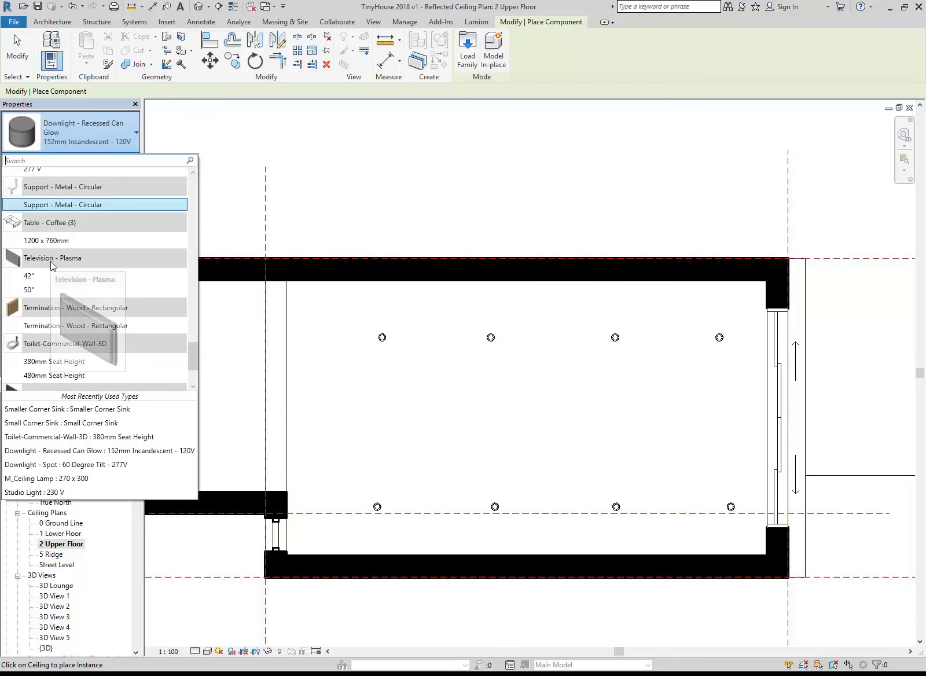
pyautogui.scroll(12, 51, 265)
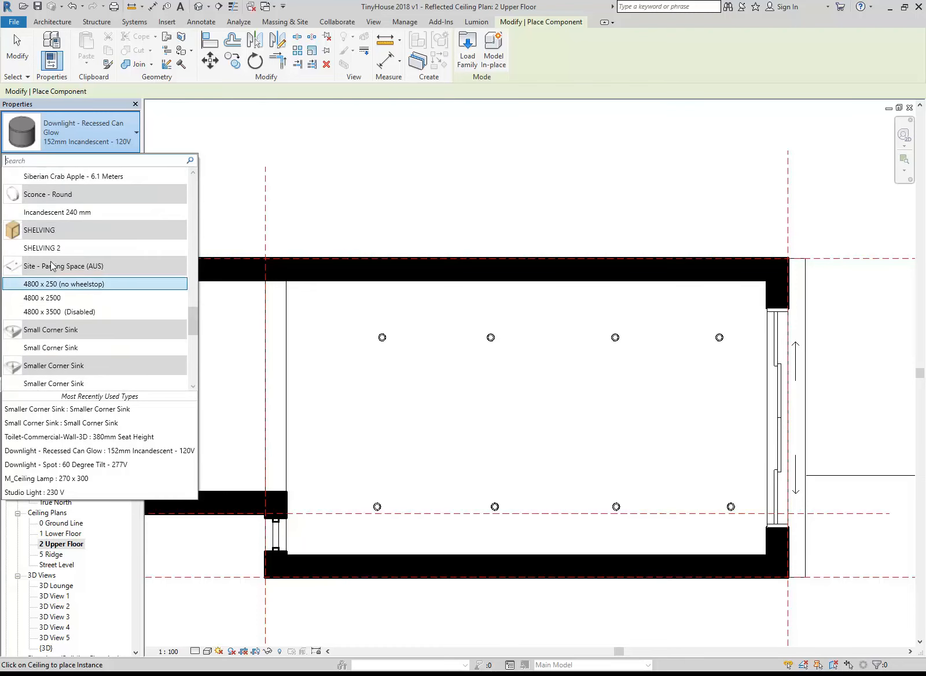
pyautogui.scroll(8, 52, 265)
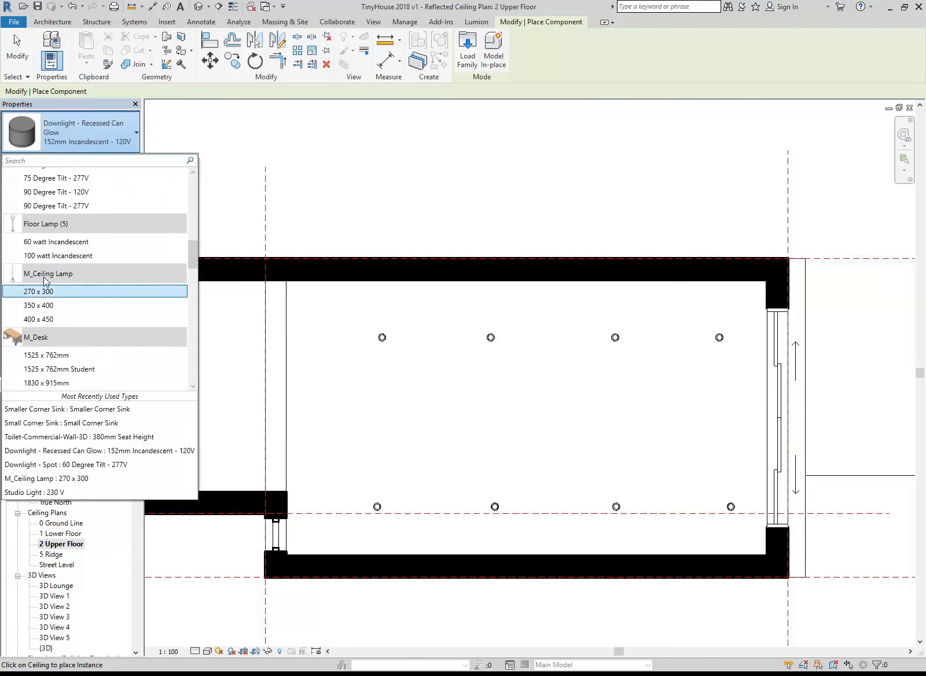
pyautogui.click(45, 319)
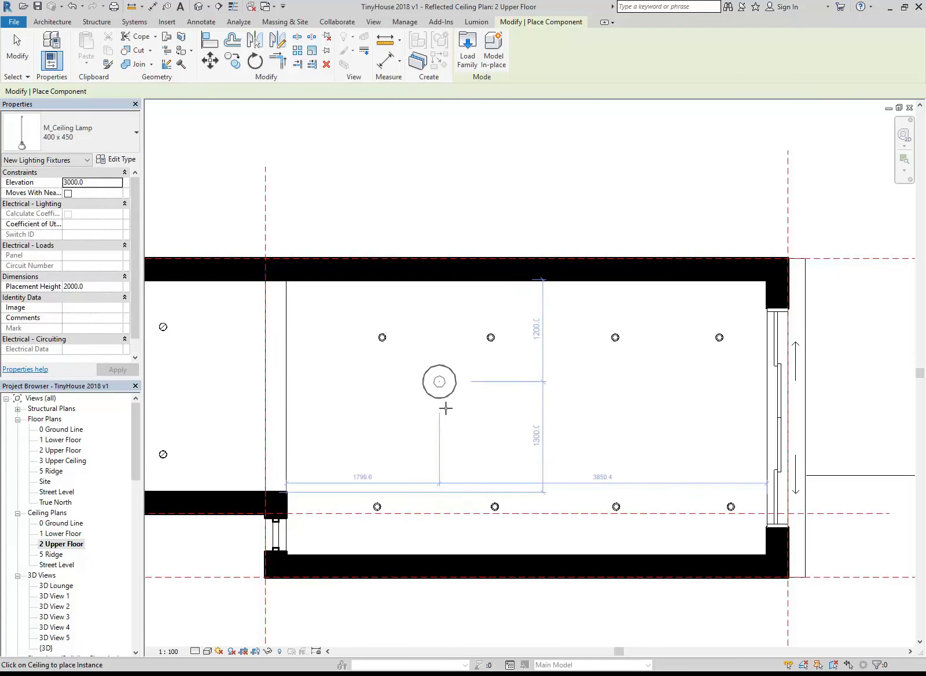
# Place two ceiling lamps between the downlight rows, the left one about 1600 mm below the upper wall, the other nearer the sliding doors
pyautogui.click(421, 416)
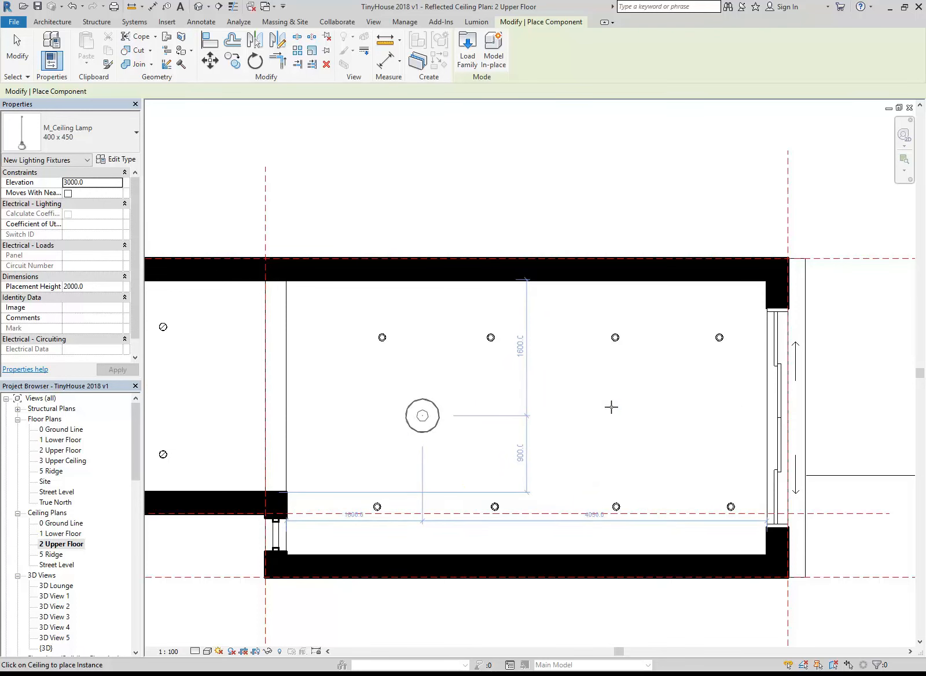
pyautogui.click(647, 407)
pyautogui.rightClick(477, 225)
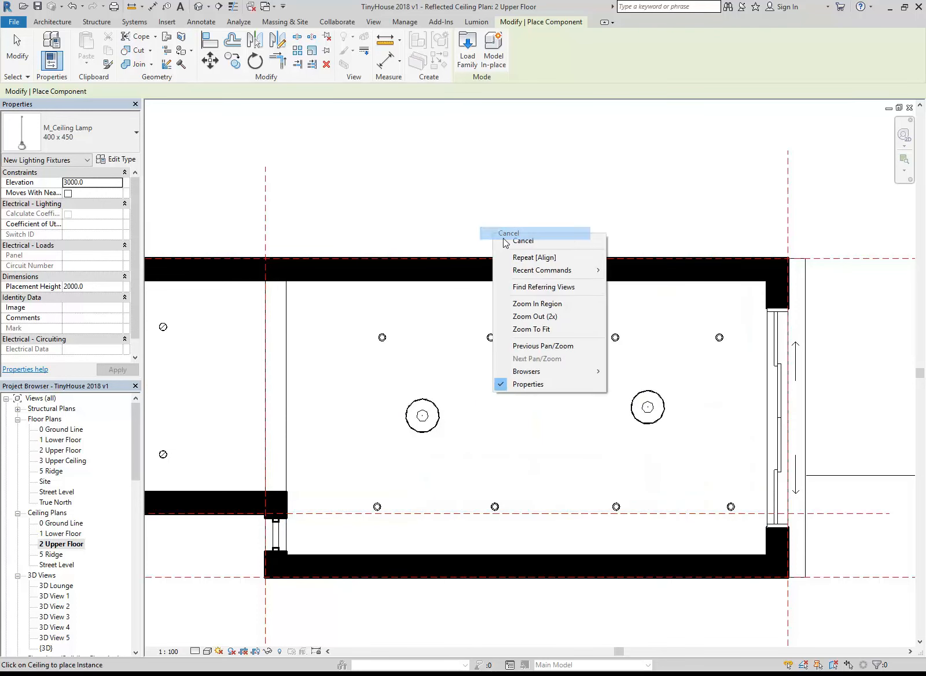
pyautogui.click(520, 234)
# Open the {3D} view and examine the two ceiling lamps hanging in the lounge
pyautogui.click(134, 425)
pyautogui.moveTo(134, 428); pyautogui.dragTo(134, 462)
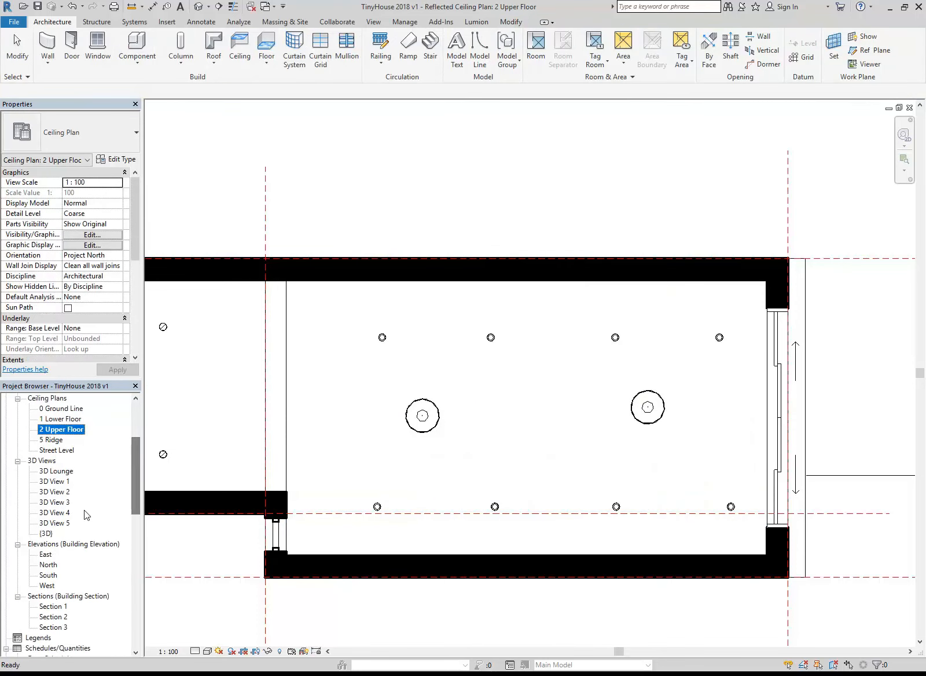
pyautogui.doubleClick(46, 533)
pyautogui.keyDown('shift'); pyautogui.moveTo(536, 354); pyautogui.dragTo(452, 381, button='middle'); pyautogui.keyUp('shift')
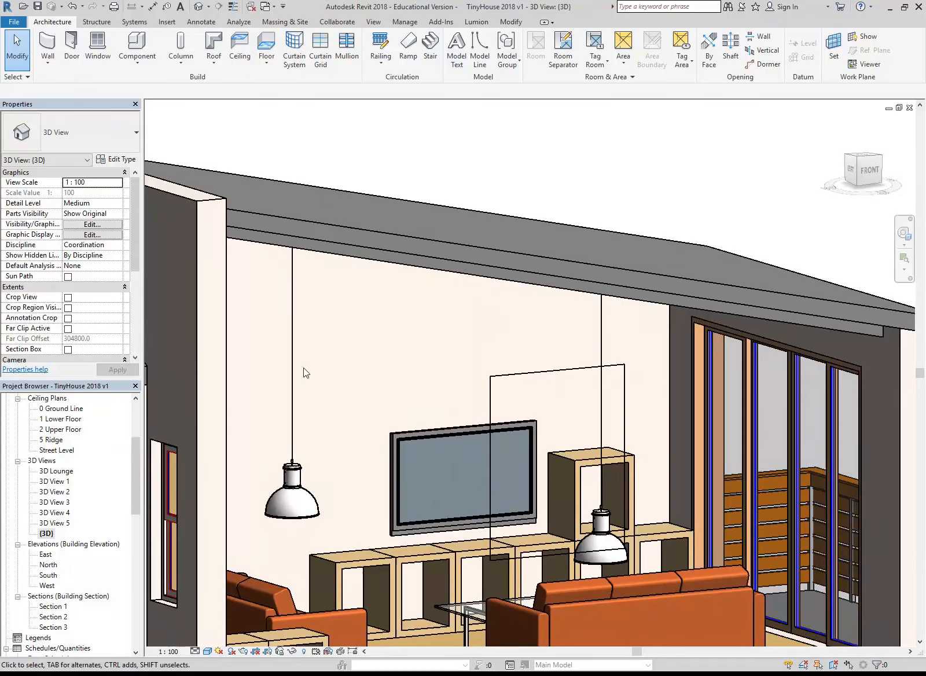
# Set both the elevation and the placement height of the ceiling lamp farther from the sliding doors to 1000
pyautogui.click(295, 375)
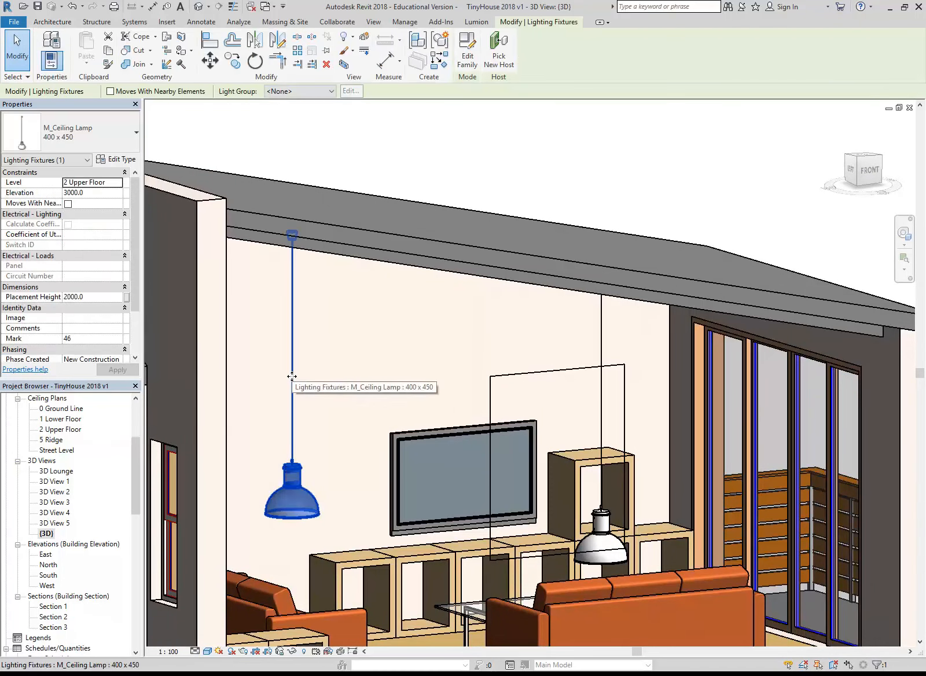
pyautogui.click(99, 193)
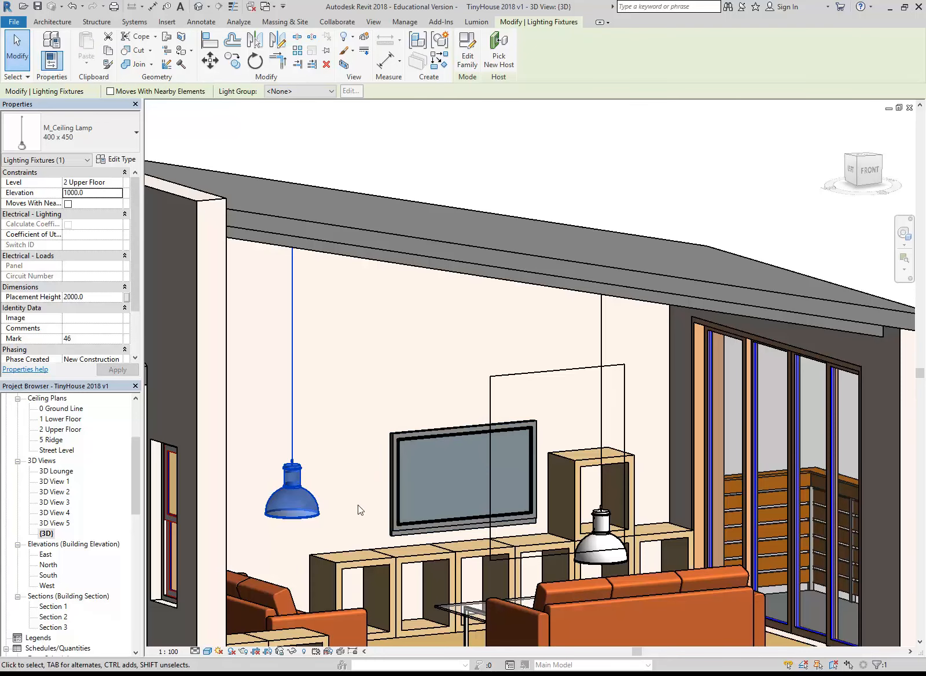
pyautogui.keyDown('shift'); pyautogui.moveTo(341, 501); pyautogui.dragTo(329, 524, button='middle'); pyautogui.keyUp('shift')
pyautogui.click(102, 298)
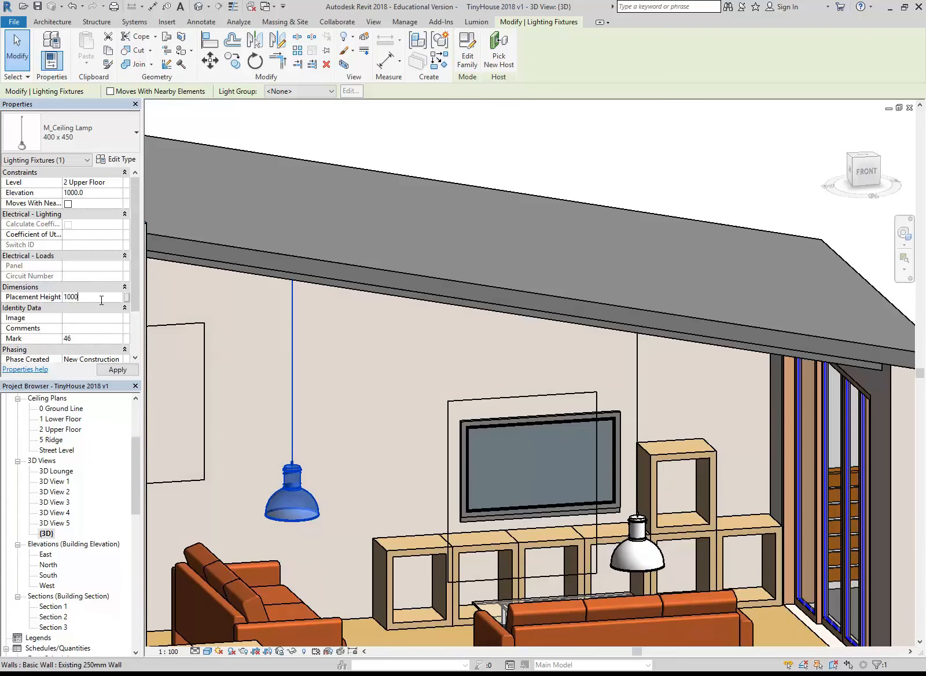
# Set the placement height of the ceiling lamp nearer the sliding doors to 1000
pyautogui.keyDown('shift'); pyautogui.moveTo(343, 467); pyautogui.dragTo(429, 428, button='middle'); pyautogui.keyUp('shift')
pyautogui.click(611, 550)
pyautogui.click(99, 298)
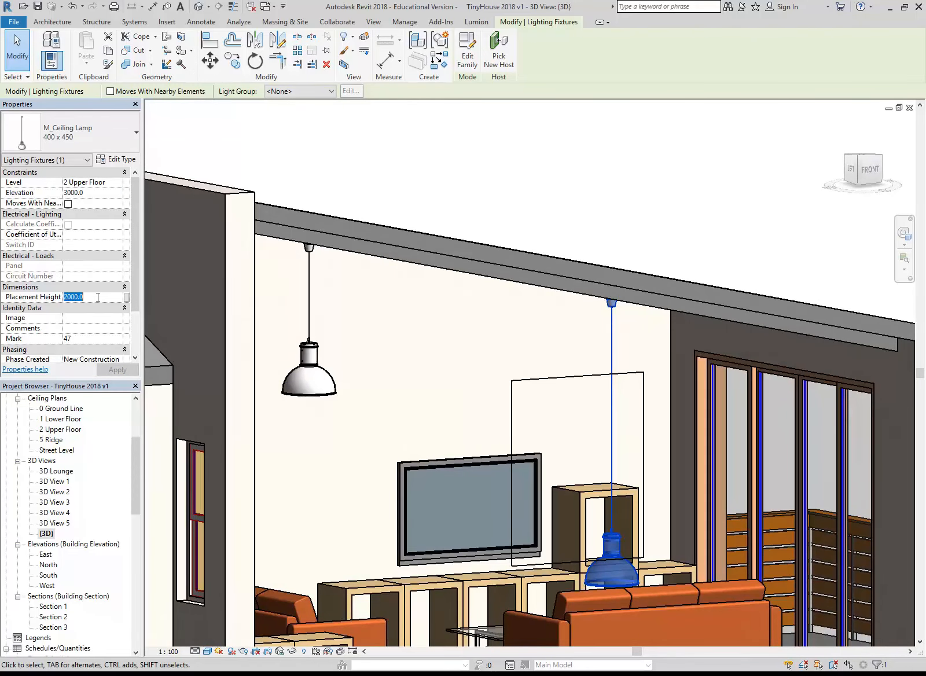
pyautogui.press('Return')
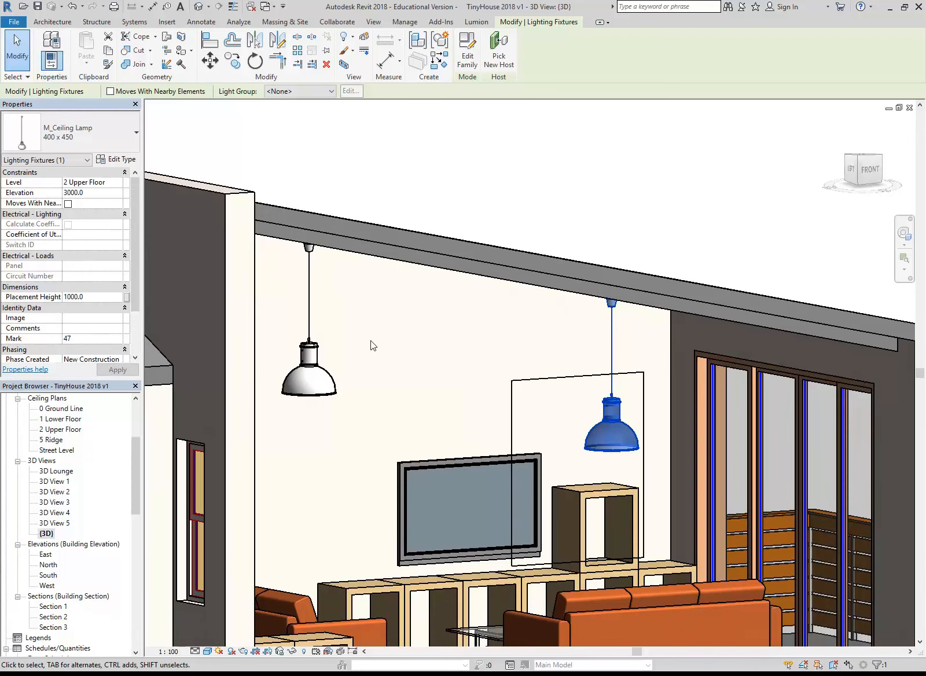
# Compare the two ceiling lamps' properties and try a placement height of 1500 for the one nearer the sliding doors
pyautogui.click(313, 396)
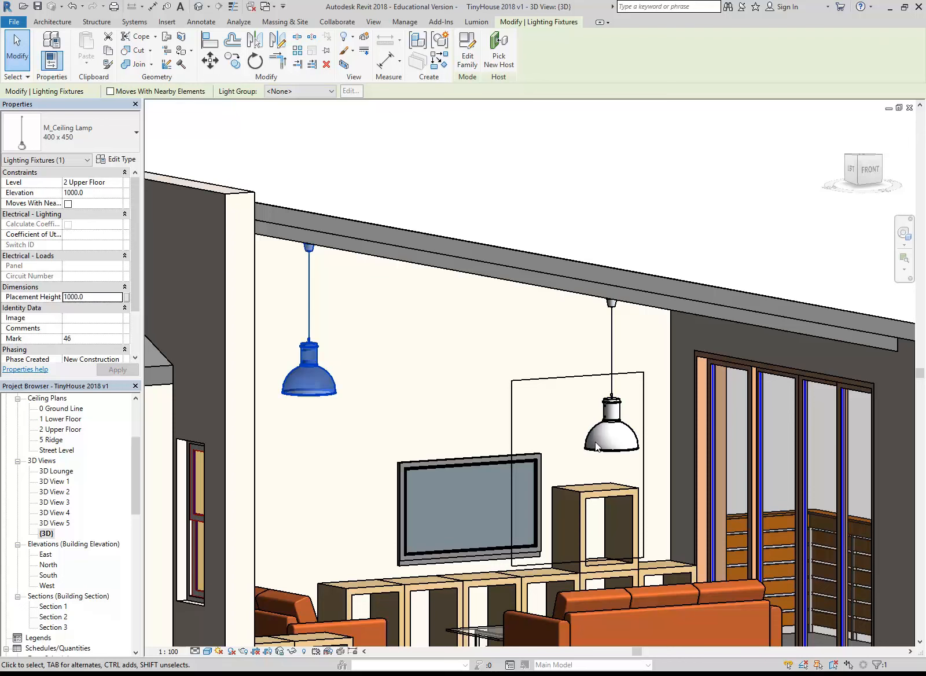
pyautogui.click(611, 431)
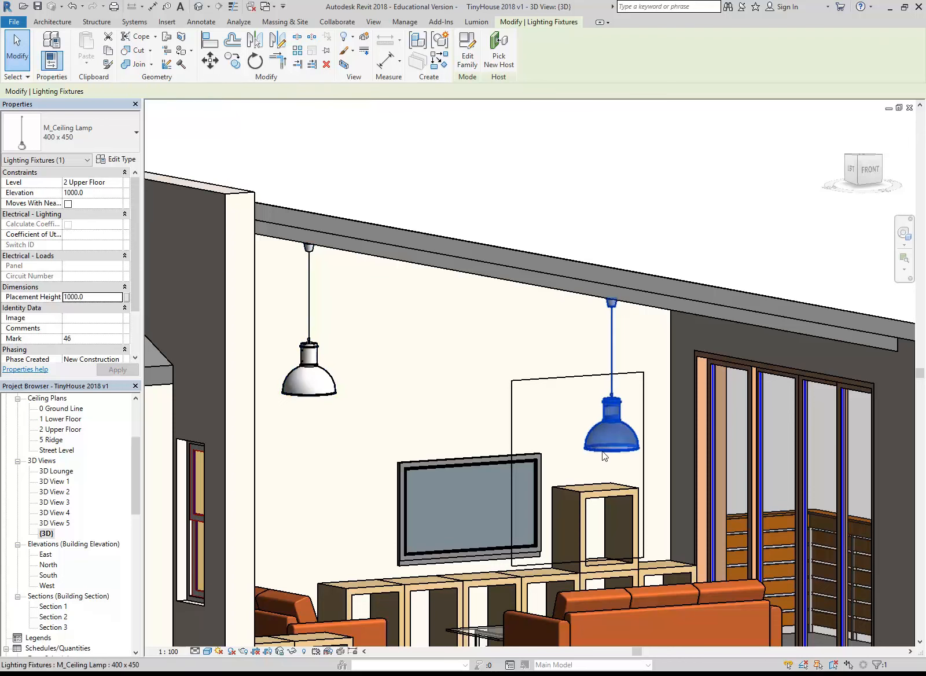
pyautogui.click(94, 298)
pyautogui.write('1500')
pyautogui.press('Return')
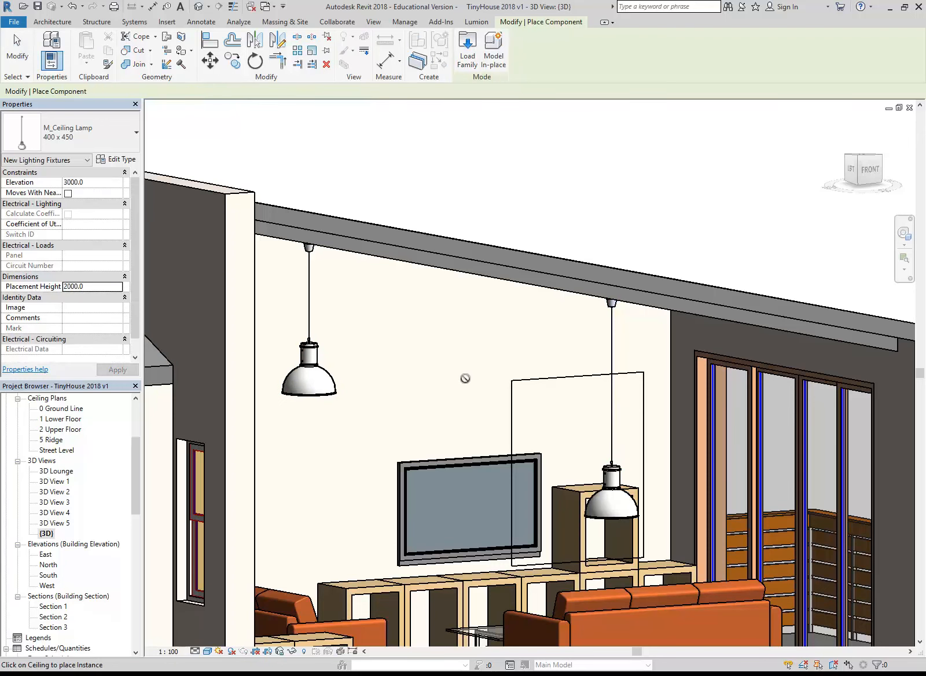
pyautogui.press('Escape')
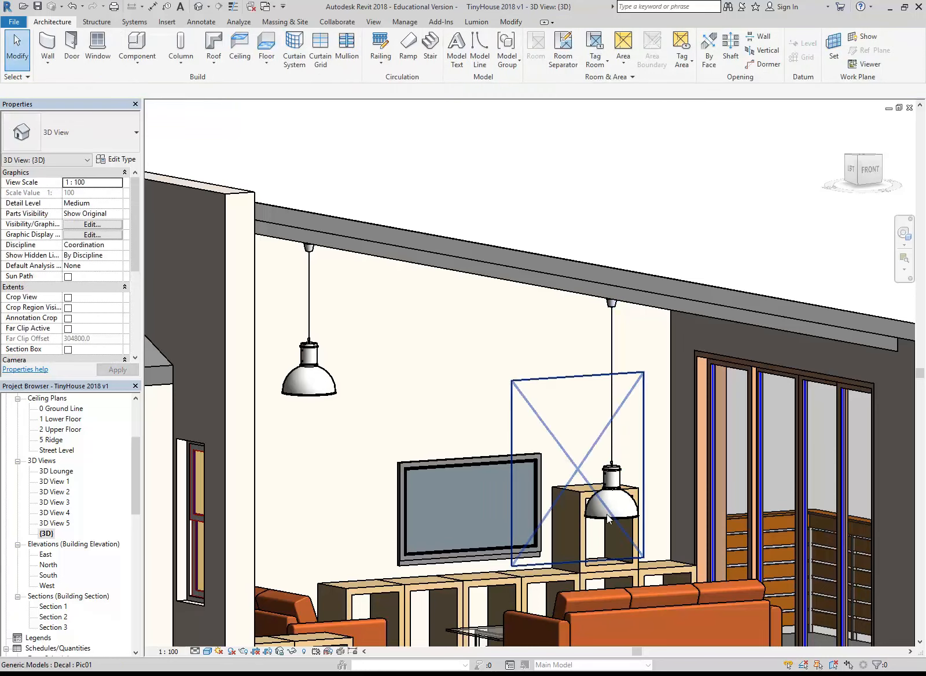
# Set the placement height of the ceiling lamp nearer the sliding doors to 500 and deselect it
pyautogui.click(604, 515)
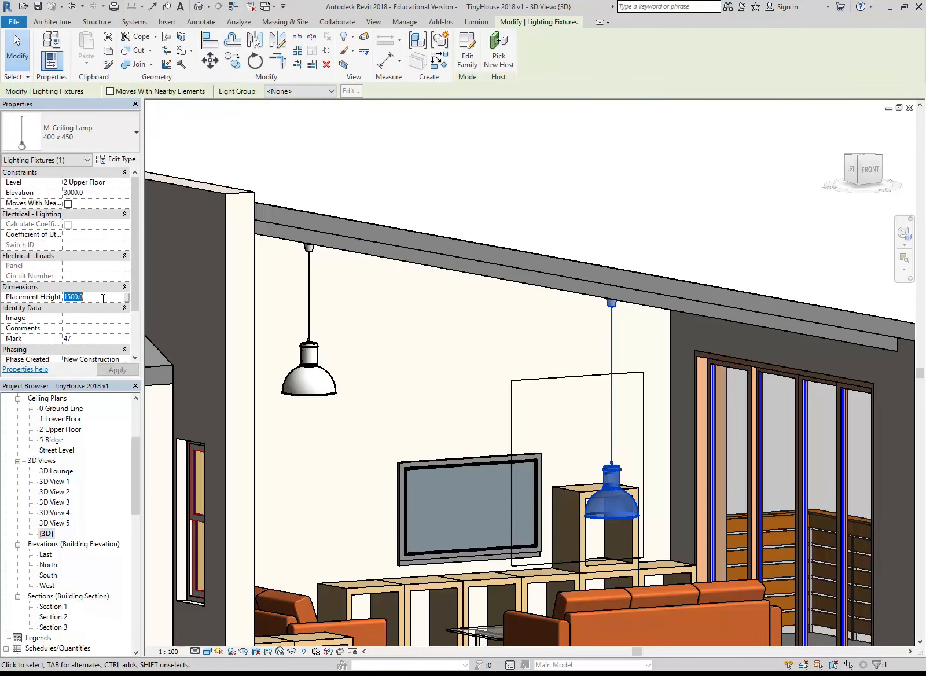
pyautogui.click(103, 298)
pyautogui.write('500')
pyautogui.press('Return')
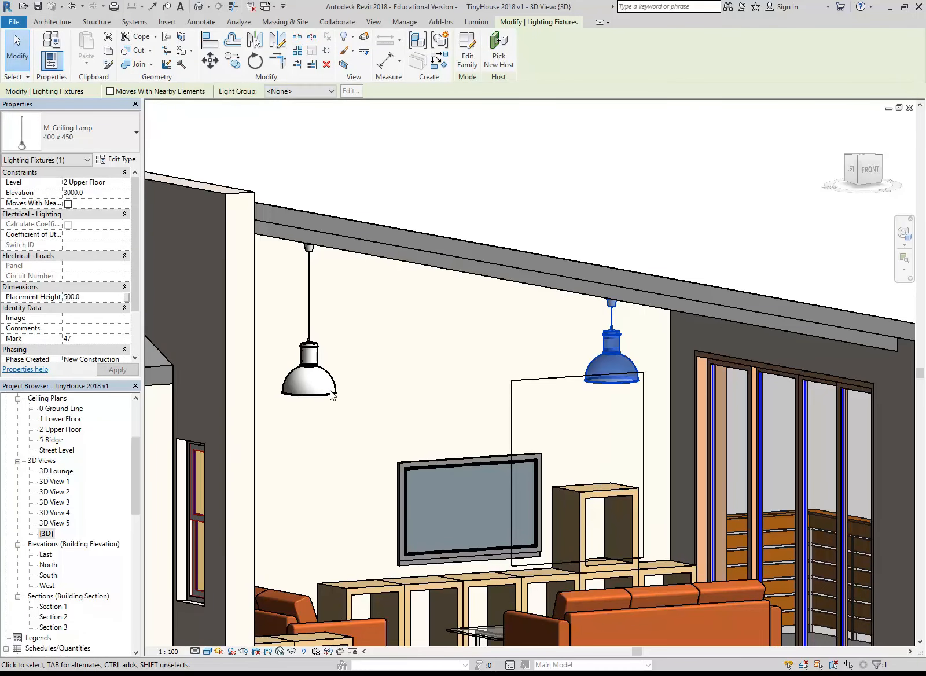
pyautogui.keyDown('shift'); pyautogui.moveTo(412, 393); pyautogui.dragTo(325, 404, button='middle'); pyautogui.keyUp('shift')
pyautogui.press('Escape')
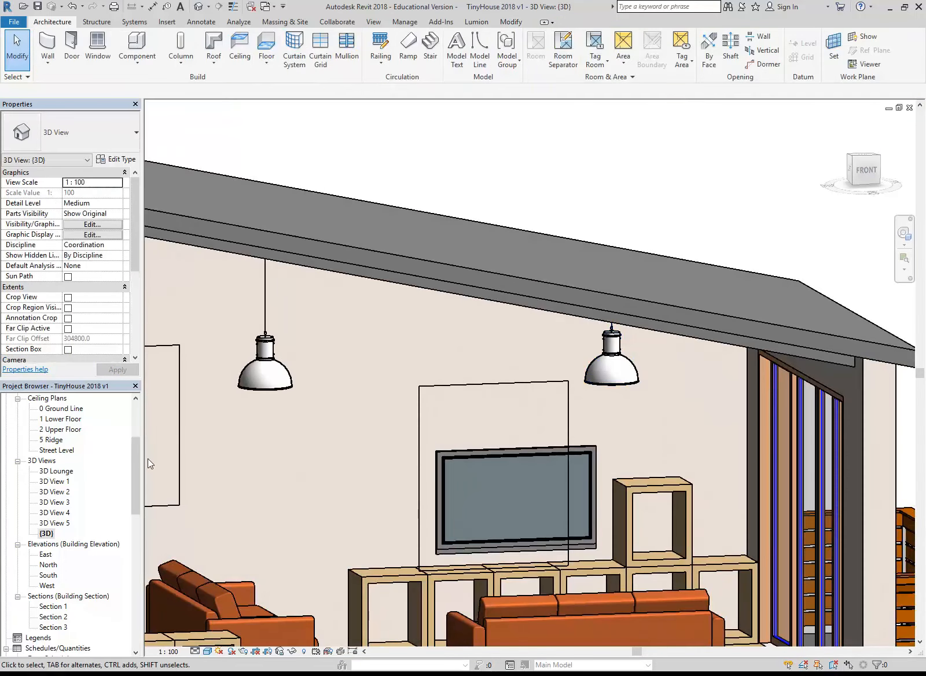
# Open the 2 Upper Floor floor plan on the furnished lounge and balcony
pyautogui.moveTo(132, 483); pyautogui.dragTo(132, 456)
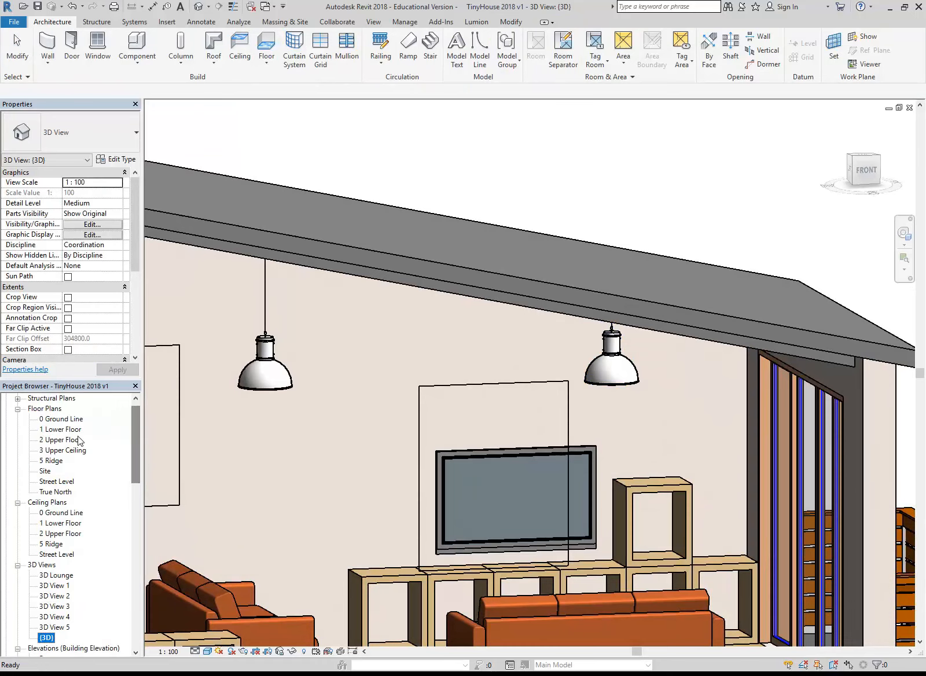
pyautogui.doubleClick(56, 439)
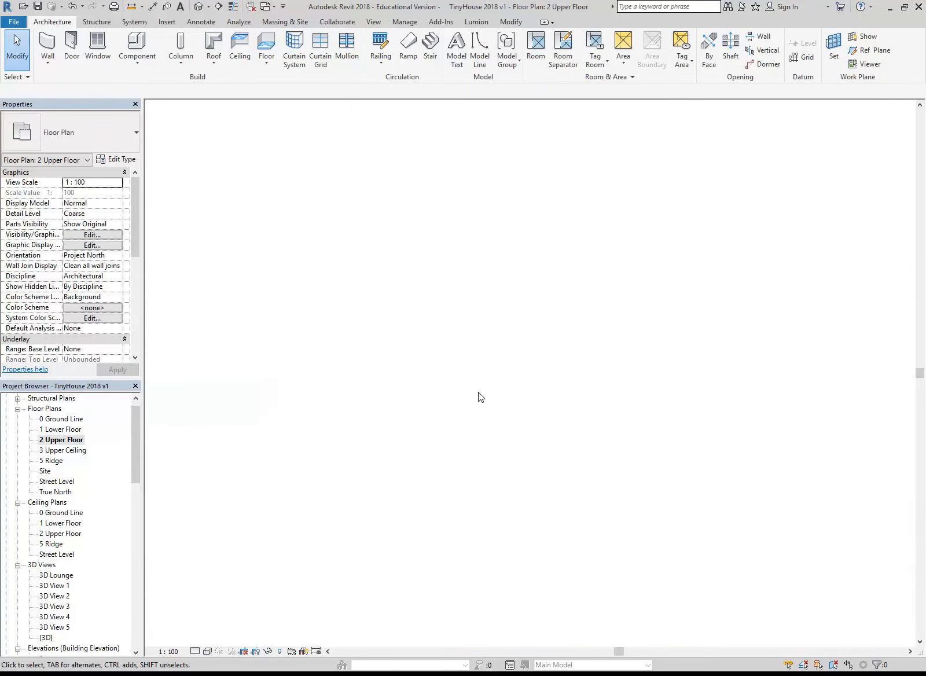
pyautogui.scroll(-3, 489, 395)
pyautogui.moveTo(535, 422); pyautogui.dragTo(346, 412, button='middle')
pyautogui.moveTo(685, 456); pyautogui.dragTo(229, 444, button='middle')
pyautogui.scroll(-1, 250, 438)
pyautogui.scroll(1, 329, 462)
pyautogui.moveTo(364, 283); pyautogui.dragTo(325, 273, button='middle')
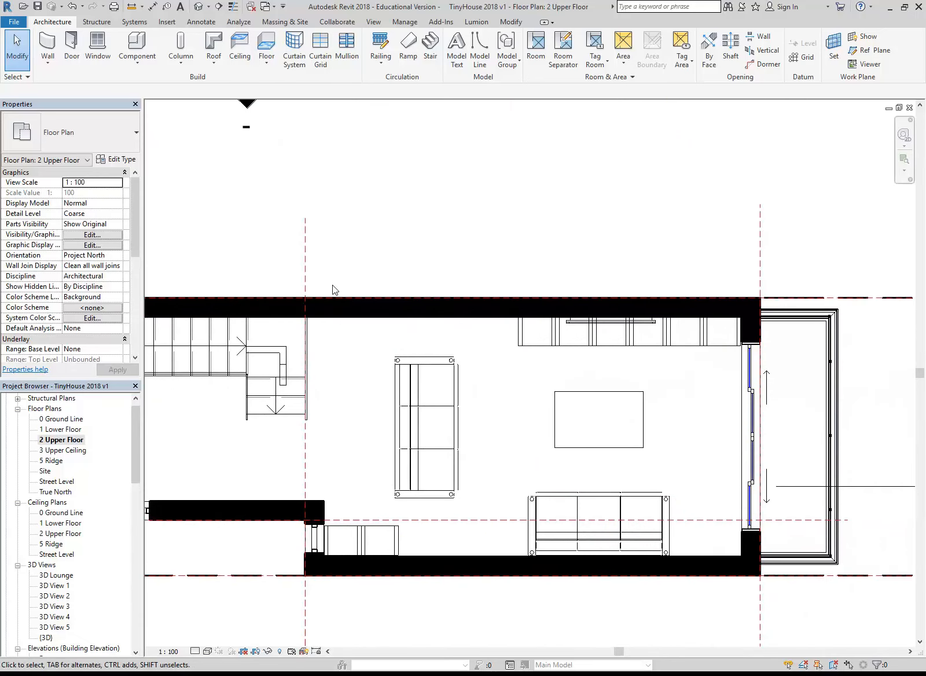
# Create a perspective camera view at 1750 offset from the lounge's lower-left corner, aimed across the coffee table to beyond the balcony
pyautogui.click(208, 7)
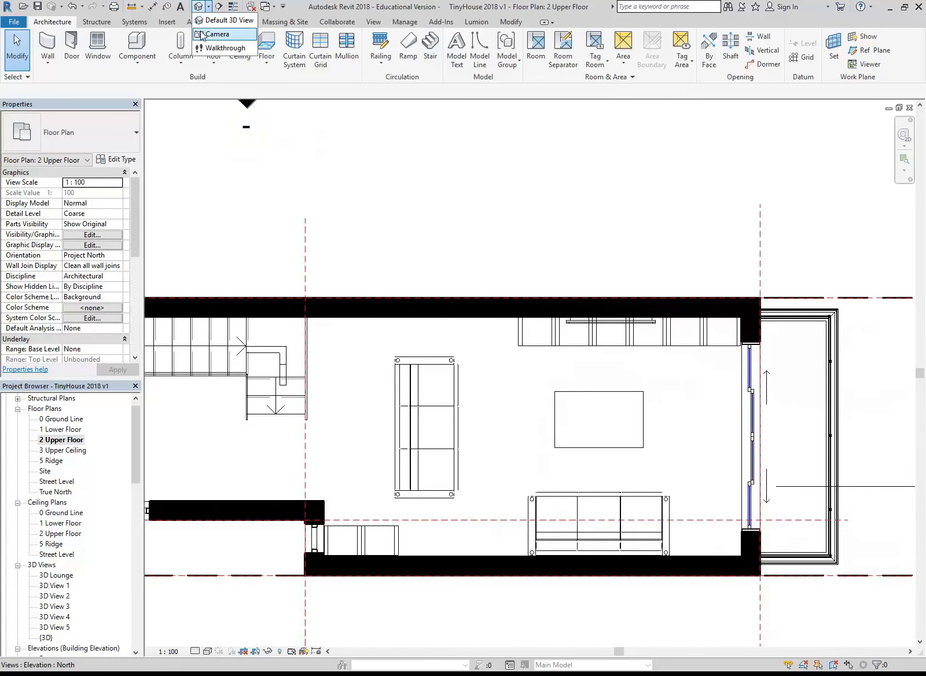
pyautogui.click(203, 35)
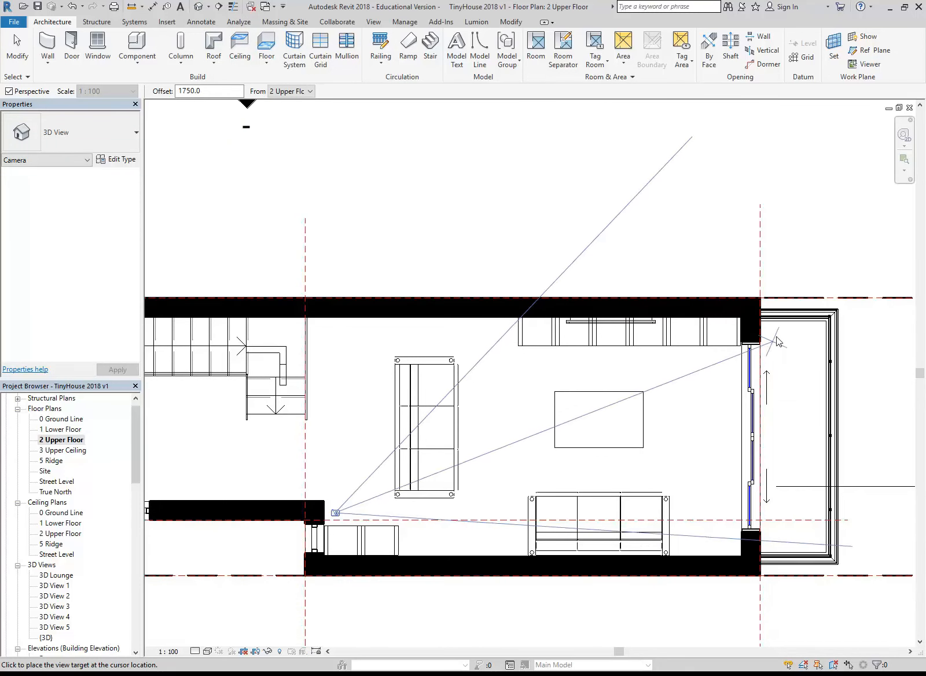
pyautogui.scroll(-2, 872, 371)
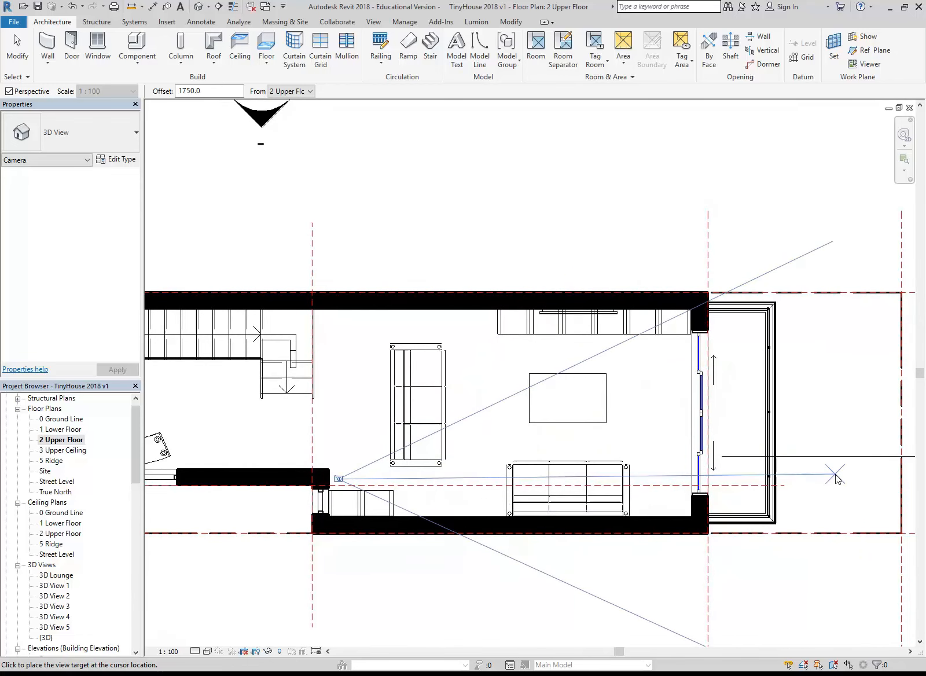
pyautogui.click(825, 320)
# Enlarge the new camera view's crop region by extending its bottom and left edges outward
pyautogui.scroll(-3, 675, 379)
pyautogui.moveTo(461, 562); pyautogui.dragTo(460, 612)
pyautogui.moveTo(212, 399); pyautogui.dragTo(171, 399)
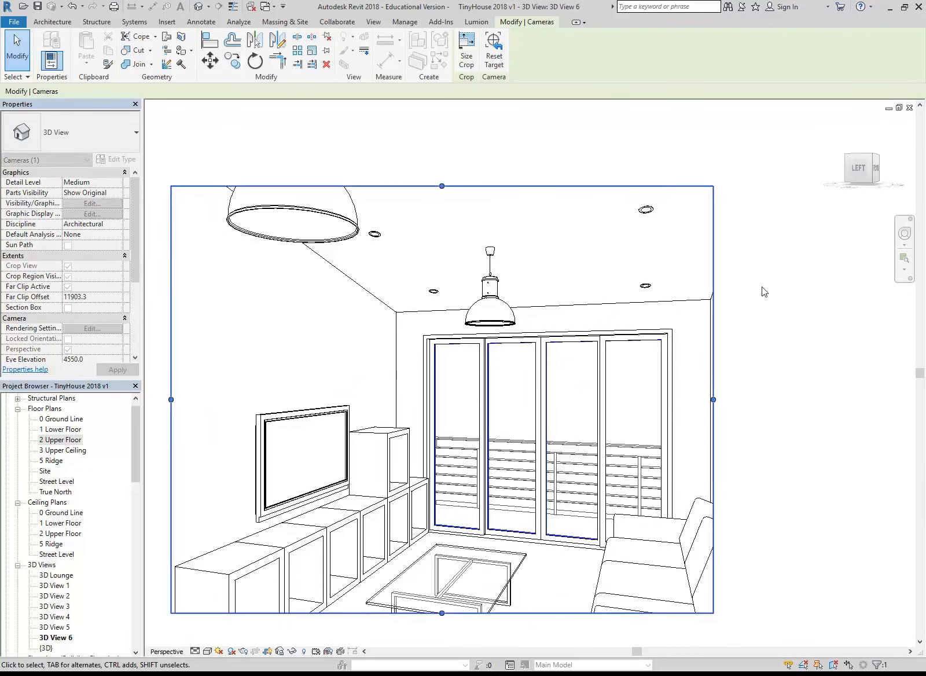
# Adjust the camera's viewing direction with the navigation wheel's Look tool, keeping both ceiling lamps and the sliding doors in frame
pyautogui.click(904, 233)
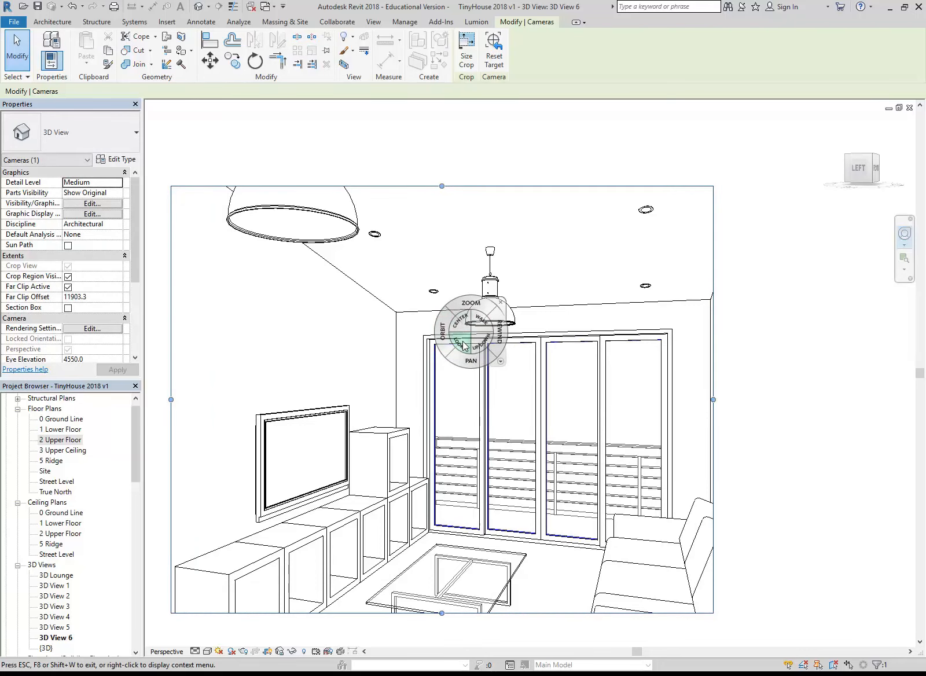
pyautogui.moveTo(462, 345)
pyautogui.mouseDown()
pyautogui.moveTo(449, 350)
pyautogui.moveTo(459, 313)
pyautogui.moveTo(455, 356)
pyautogui.moveTo(464, 360)
pyautogui.moveTo(467, 279)
pyautogui.moveTo(464, 339)
pyautogui.mouseUp()
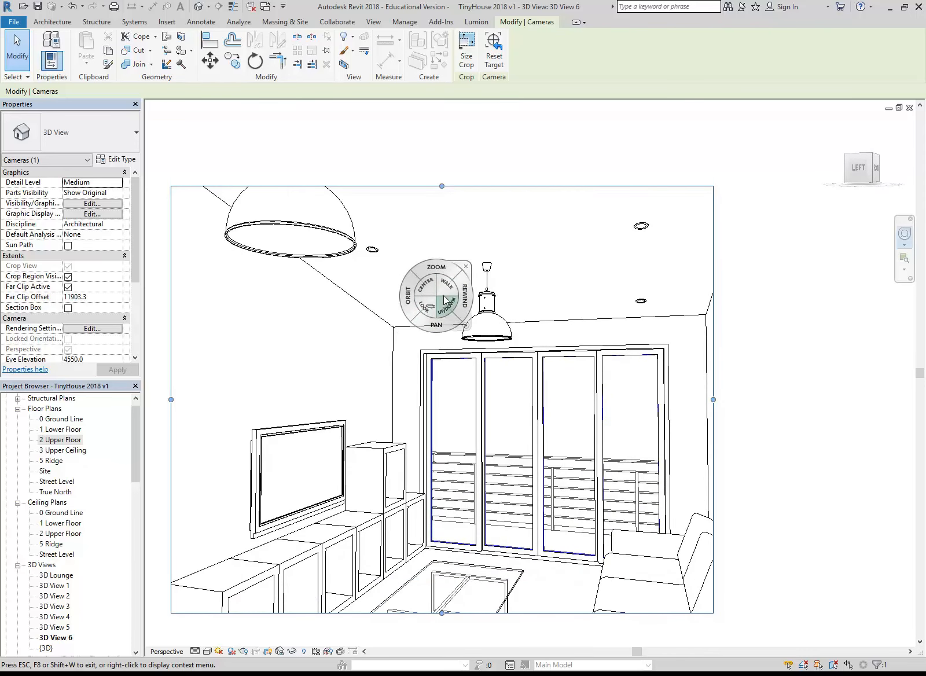
pyautogui.moveTo(428, 311); pyautogui.dragTo(428, 322)
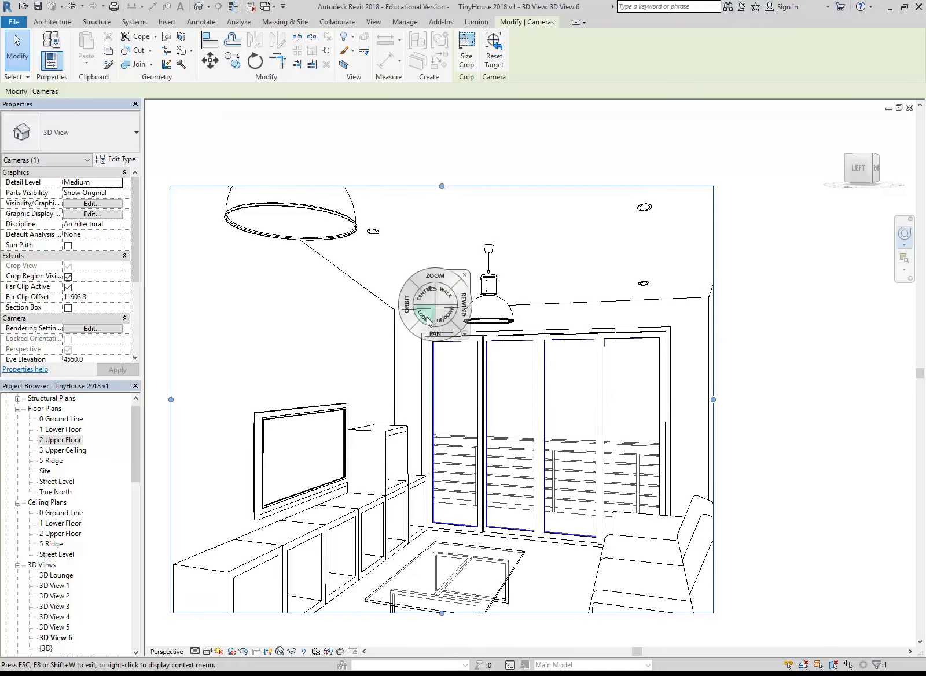
# Close the navigation wheel and extend the camera view's crop region outward on all four sides to show more of the lounge
pyautogui.click(464, 275)
pyautogui.scroll(-3, 366, 330)
pyautogui.moveTo(240, 381); pyautogui.dragTo(202, 384)
pyautogui.moveTo(770, 384); pyautogui.dragTo(847, 384)
pyautogui.scroll(-1, 579, 405)
pyautogui.moveTo(519, 556); pyautogui.dragTo(517, 608)
pyautogui.scroll(-1, 460, 481)
pyautogui.moveTo(497, 557); pyautogui.dragTo(475, 542, button='middle')
pyautogui.moveTo(490, 577); pyautogui.dragTo(490, 611)
pyautogui.moveTo(496, 216); pyautogui.dragTo(486, 142)
# Widen the crop region further on its left and right edges, taking in the wall artwork and the corner of the near sofa
pyautogui.click(287, 292)
pyautogui.moveTo(290, 289); pyautogui.dragTo(301, 289, button='middle')
pyautogui.scroll(1, 301, 289)
pyautogui.scroll(-1, 301, 290)
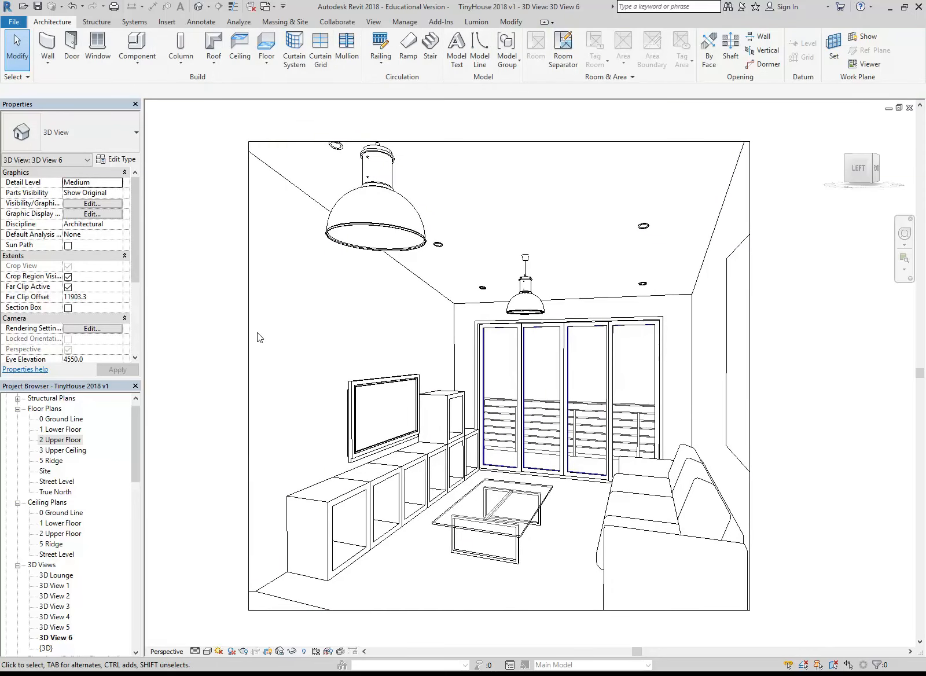
pyautogui.click(248, 310)
pyautogui.moveTo(248, 375); pyautogui.dragTo(221, 376)
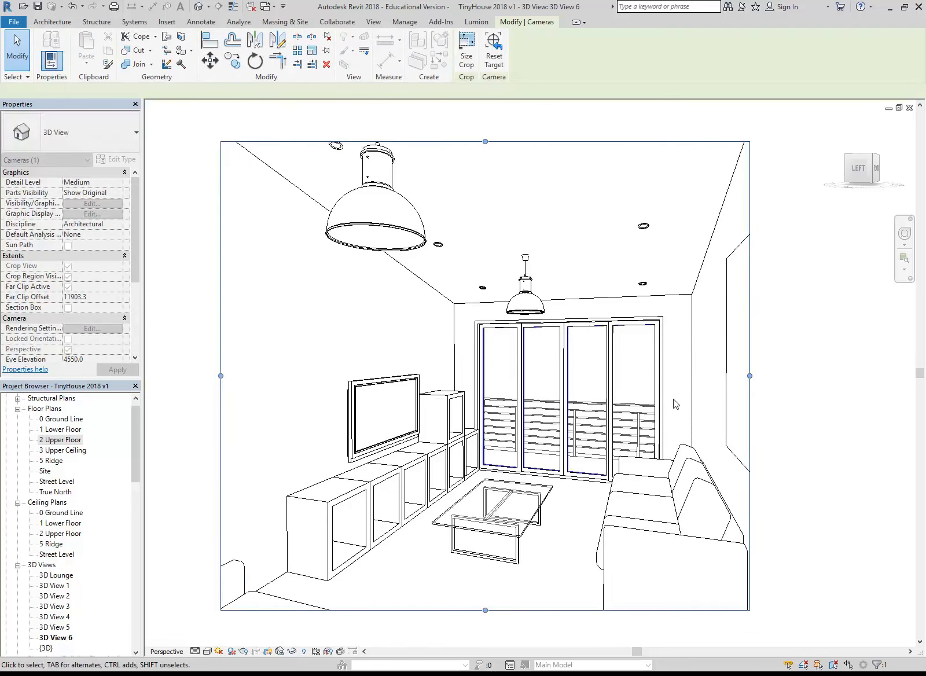
pyautogui.moveTo(749, 375); pyautogui.dragTo(820, 375)
pyautogui.scroll(-3, 631, 431)
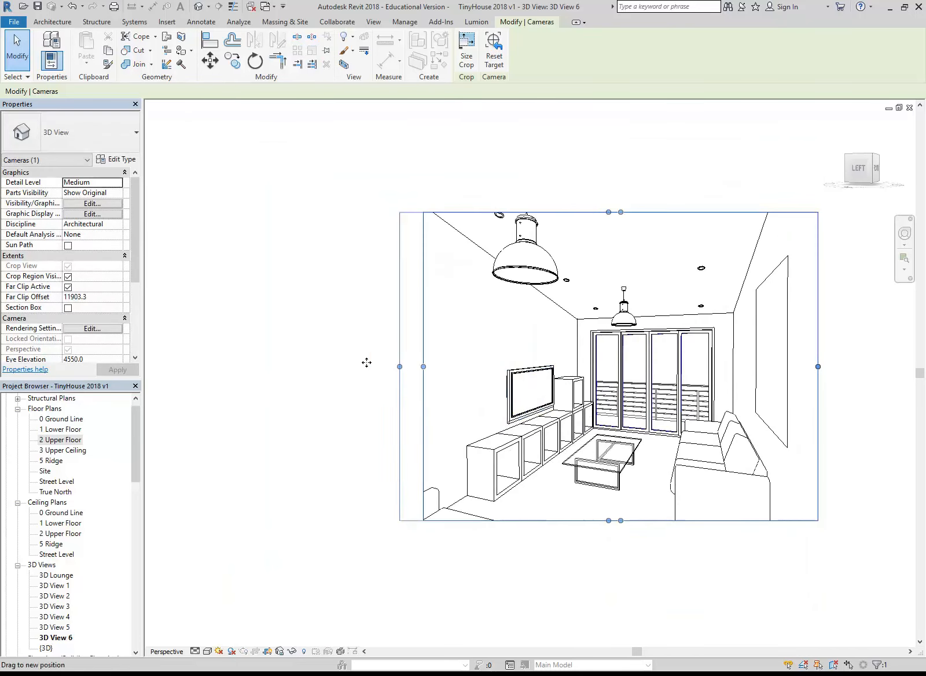
pyautogui.moveTo(366, 362); pyautogui.dragTo(183, 365)
pyautogui.moveTo(500, 520); pyautogui.dragTo(486, 612)
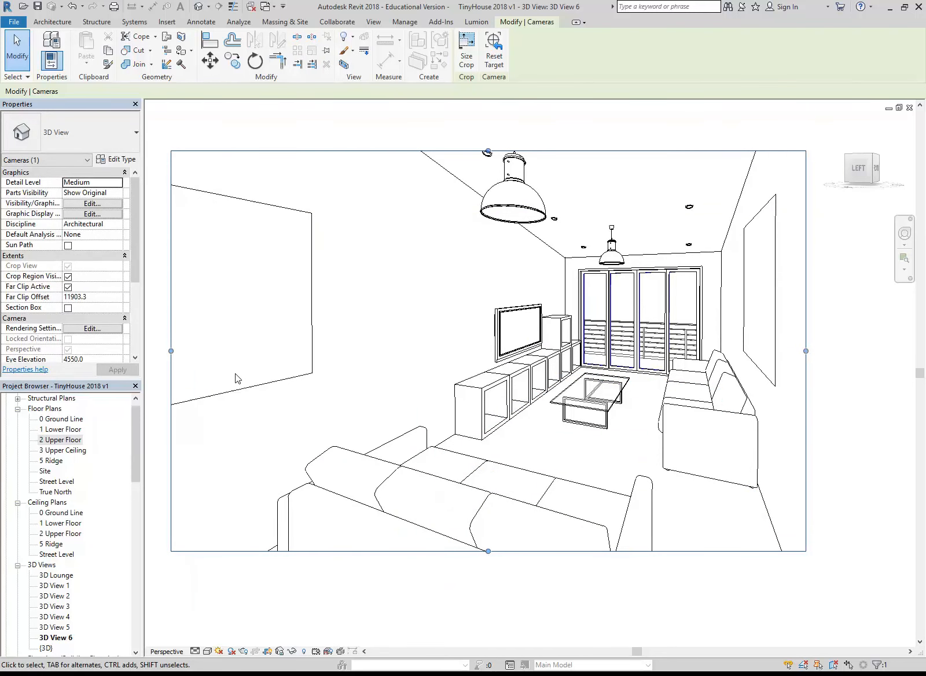
pyautogui.click(71, 7)
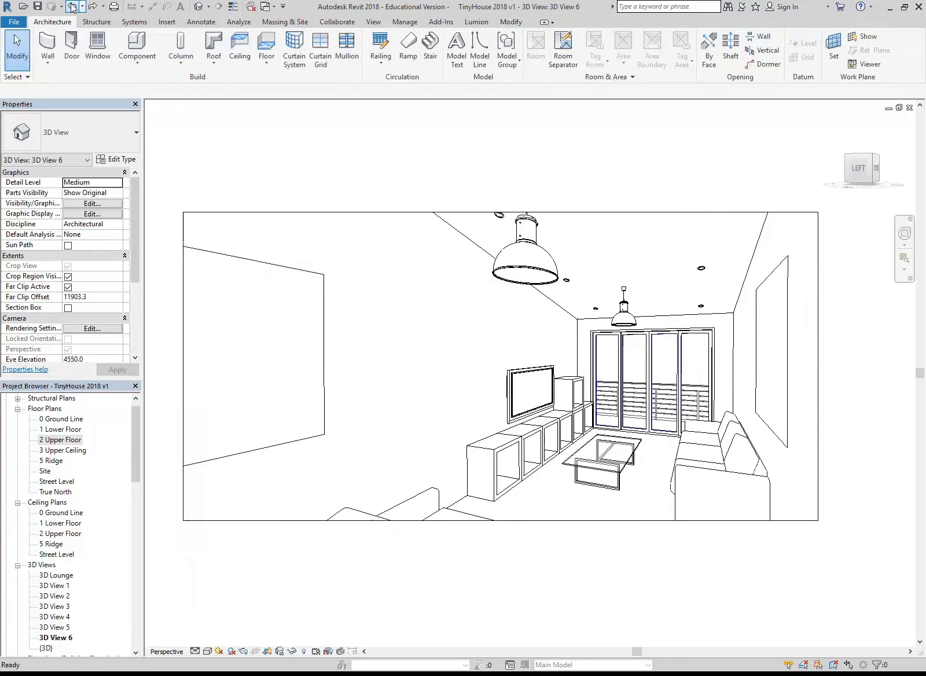
pyautogui.click(71, 7)
pyautogui.scroll(4, 350, 412)
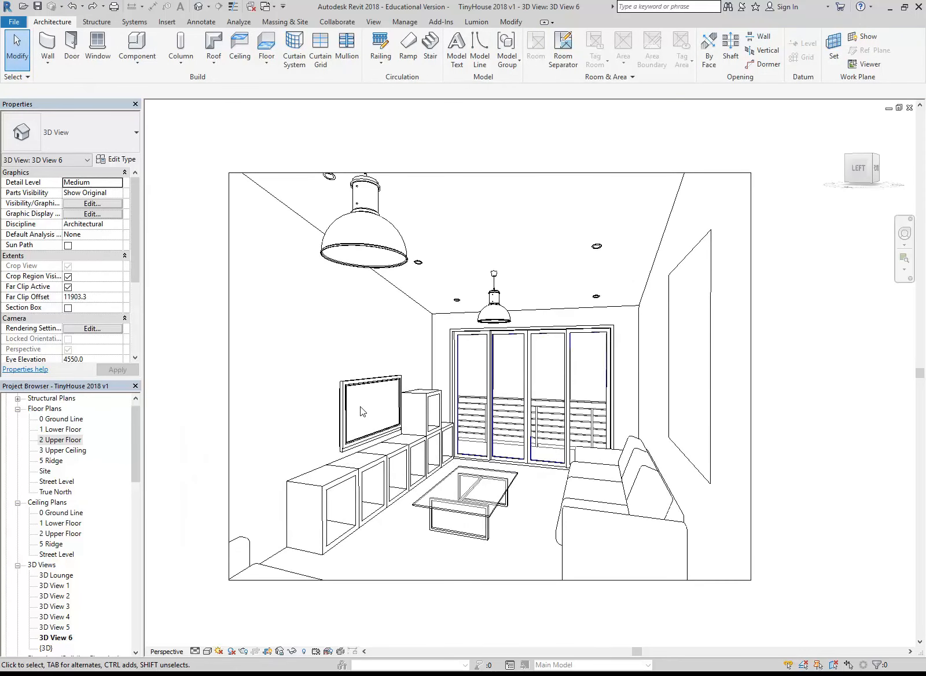
pyautogui.scroll(2, 362, 412)
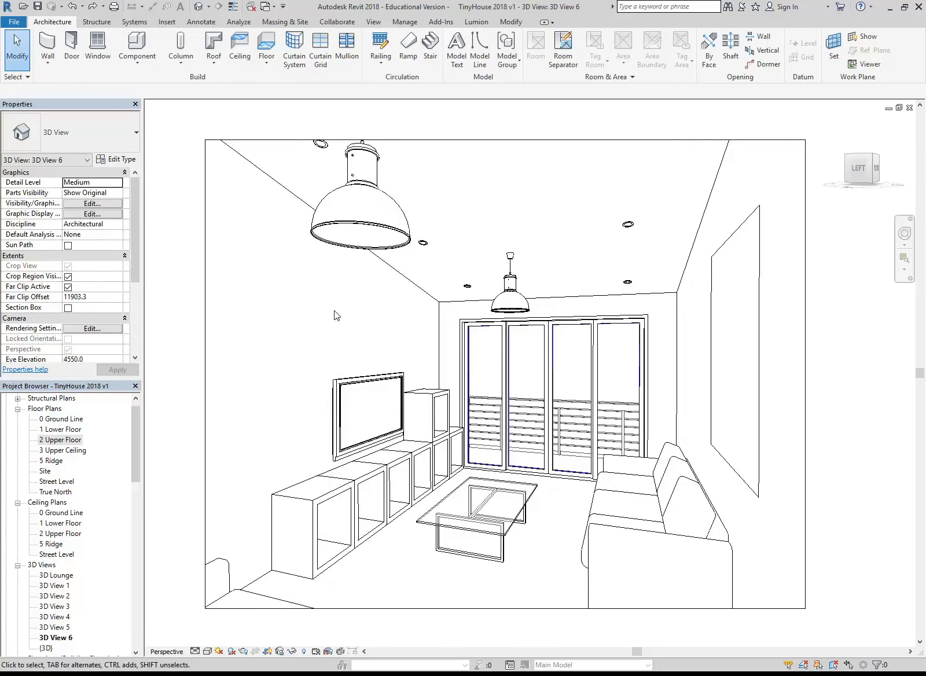
# Render the lounge camera view at Draft quality with the Interior: Artificial only lighting scheme
pyautogui.click(243, 651)
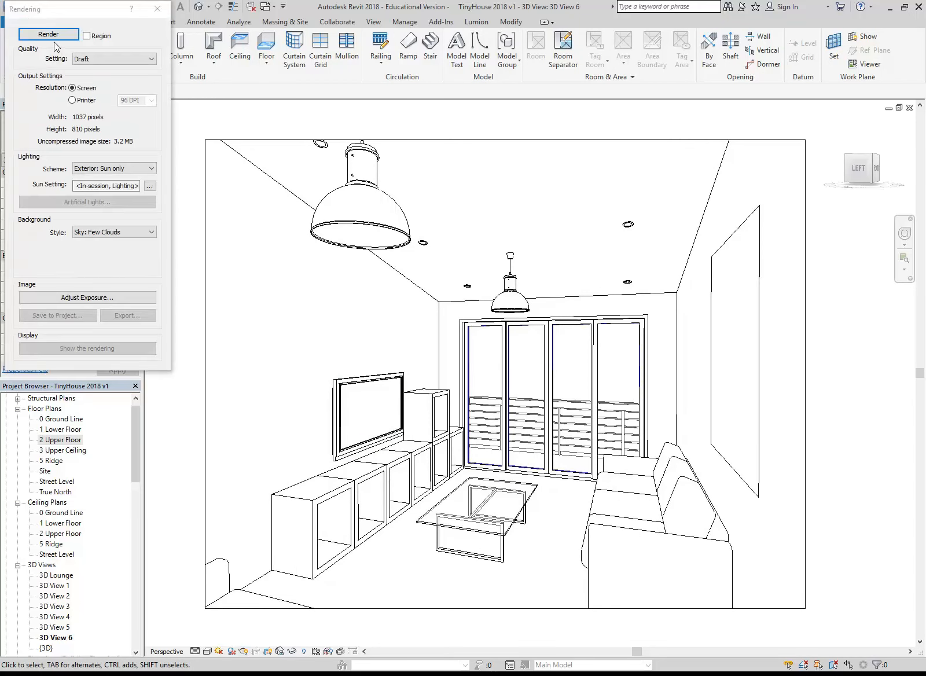
pyautogui.click(116, 168)
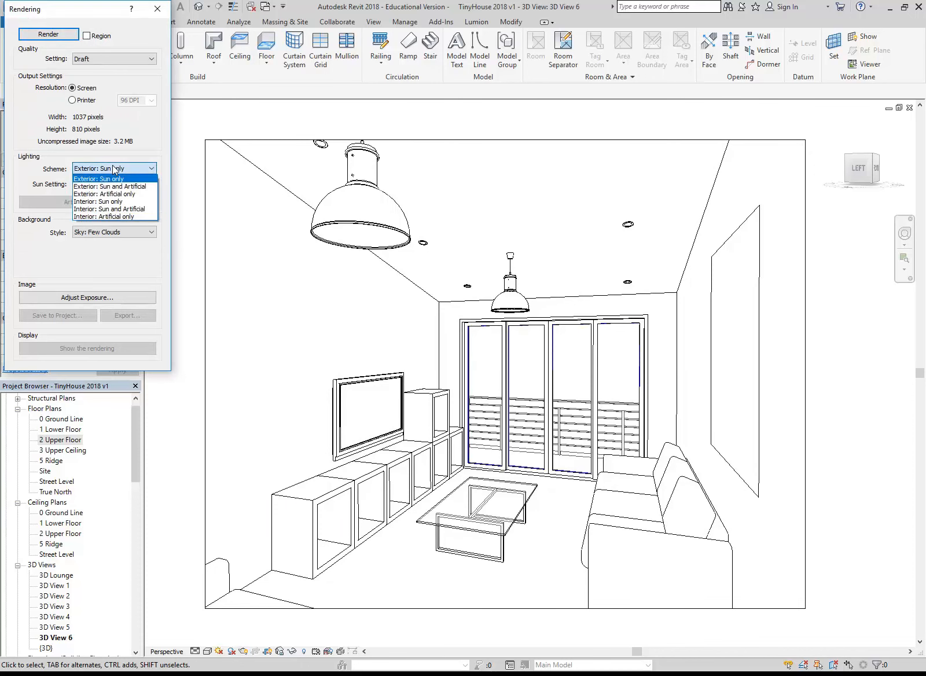
pyautogui.click(103, 217)
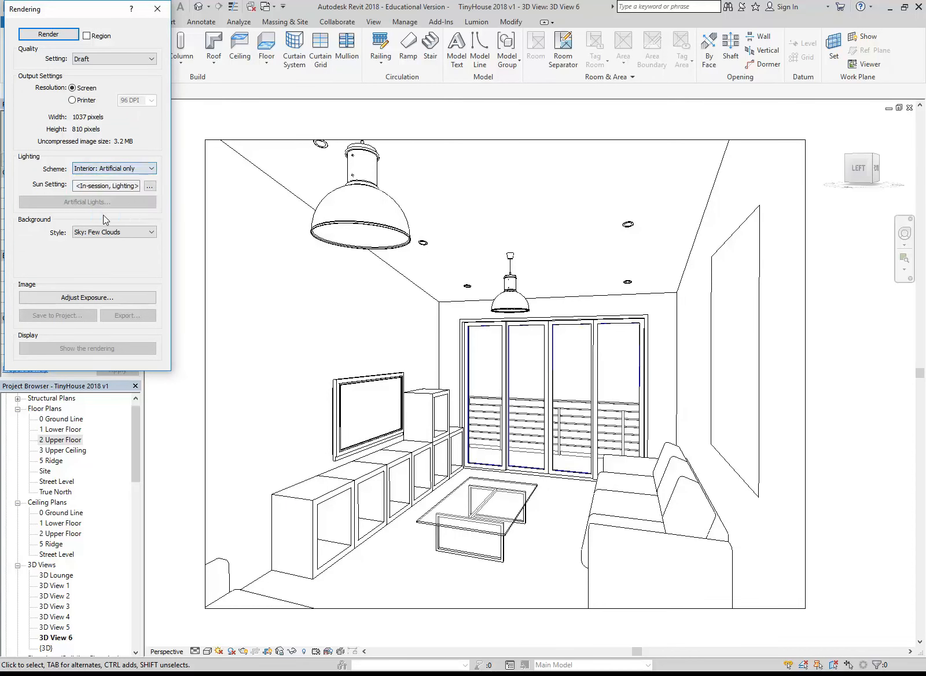
pyautogui.click(48, 34)
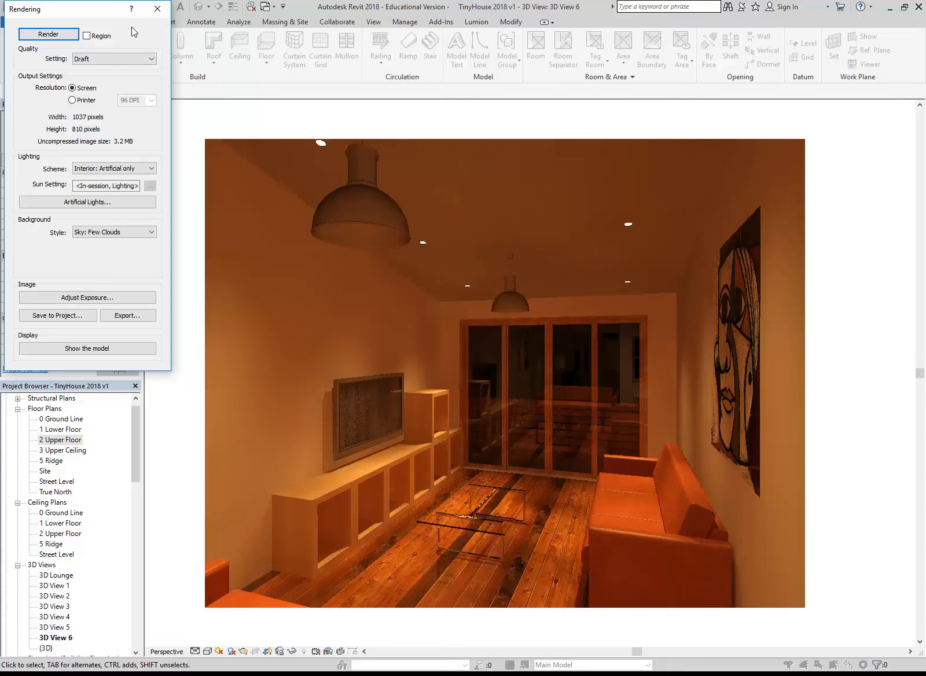
# Render the lounge view again with the quality setting at Medium
pyautogui.click(118, 59)
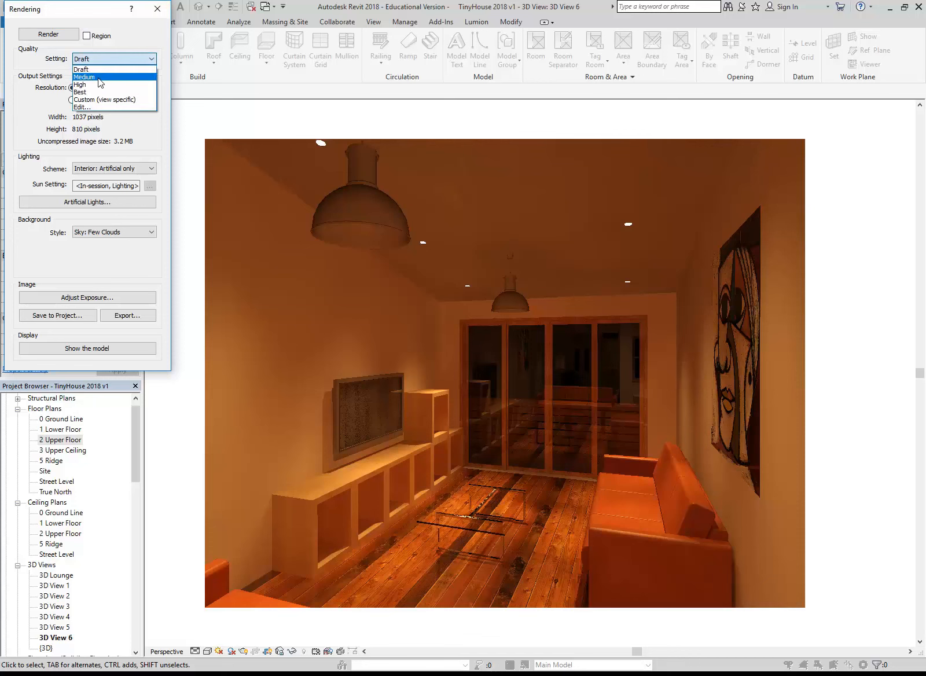
pyautogui.click(100, 77)
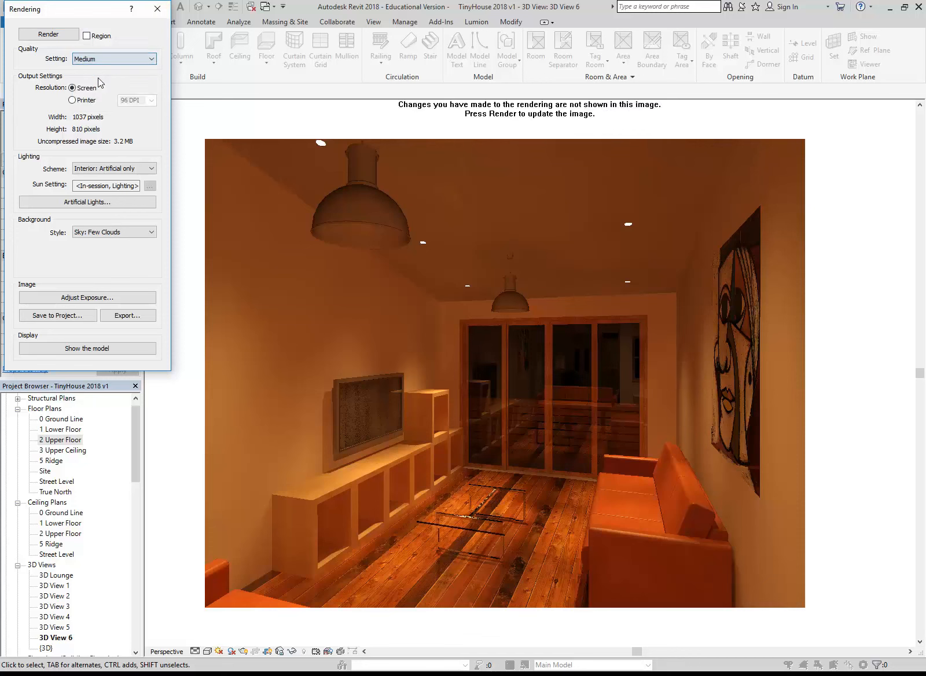
pyautogui.click(48, 34)
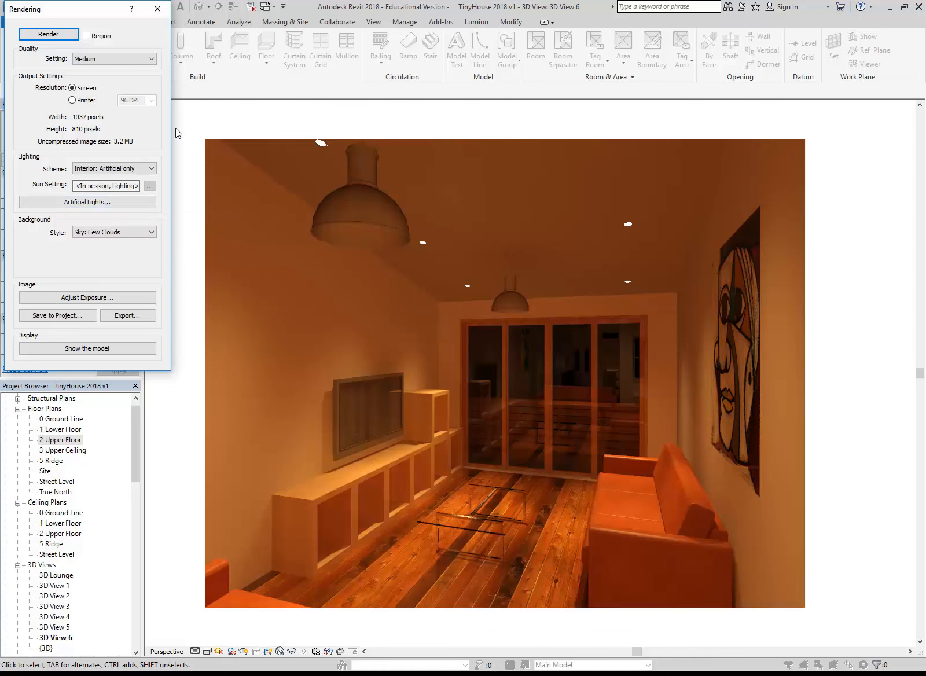
pyautogui.click(130, 64)
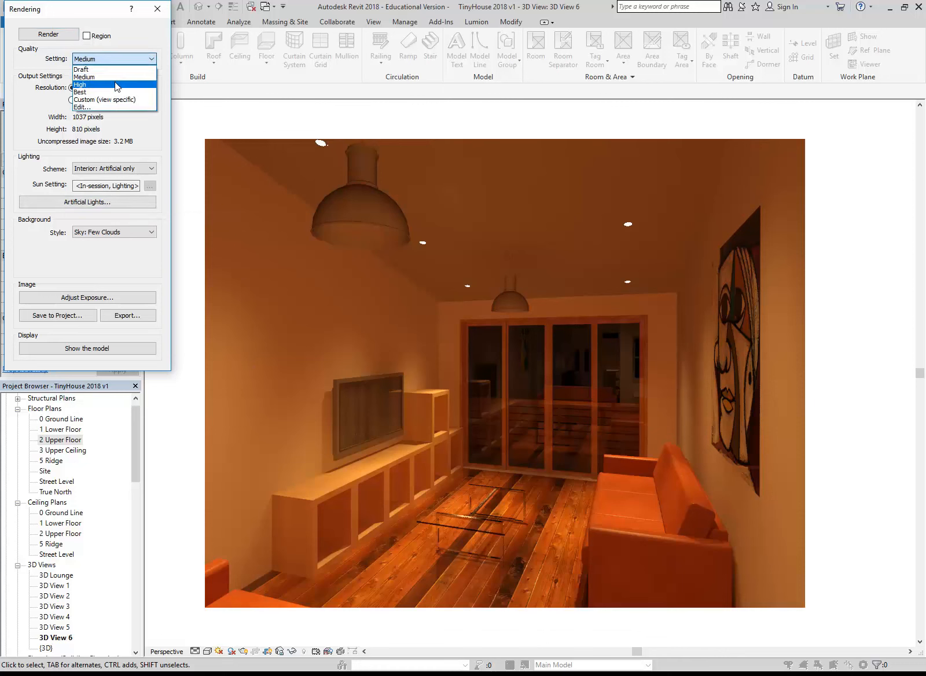
pyautogui.click(86, 77)
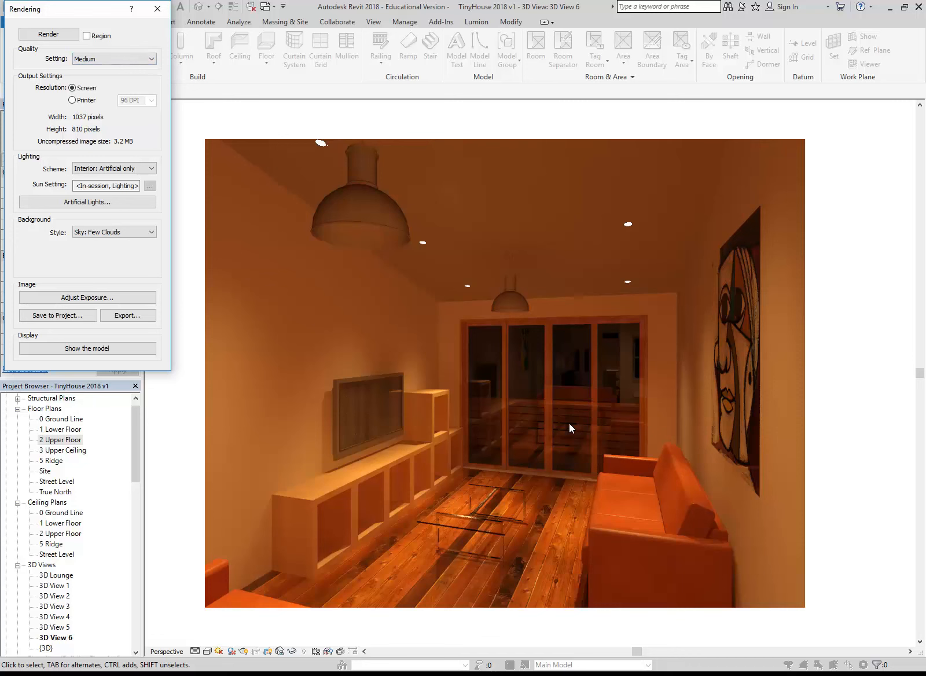
# Brighten the rendered image by lowering its exposure value in stages to 6.49, applying each change
pyautogui.click(87, 298)
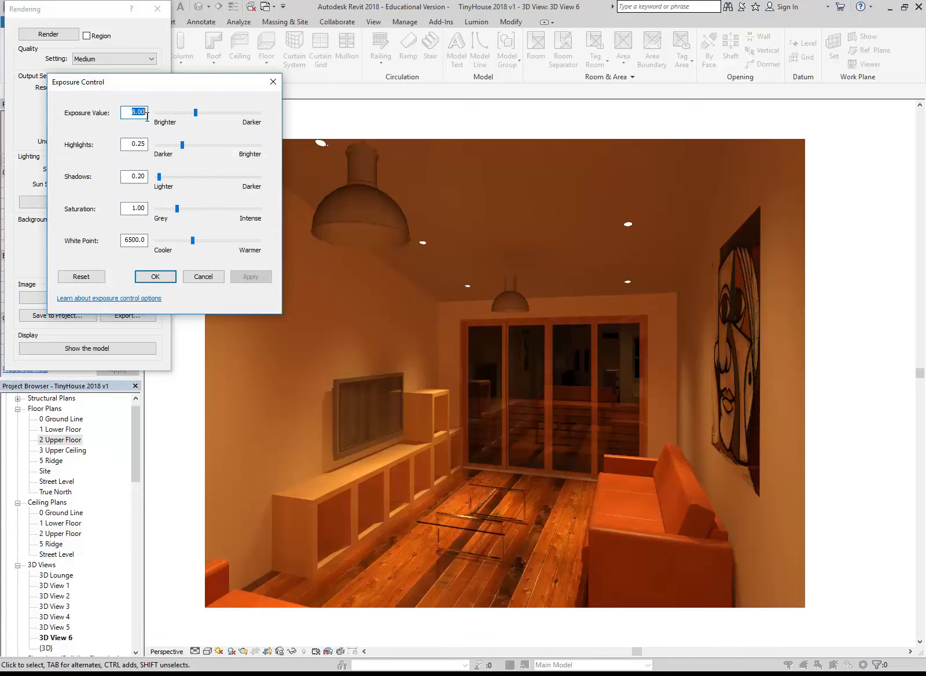
pyautogui.click(194, 113)
pyautogui.moveTo(194, 113); pyautogui.dragTo(191, 111)
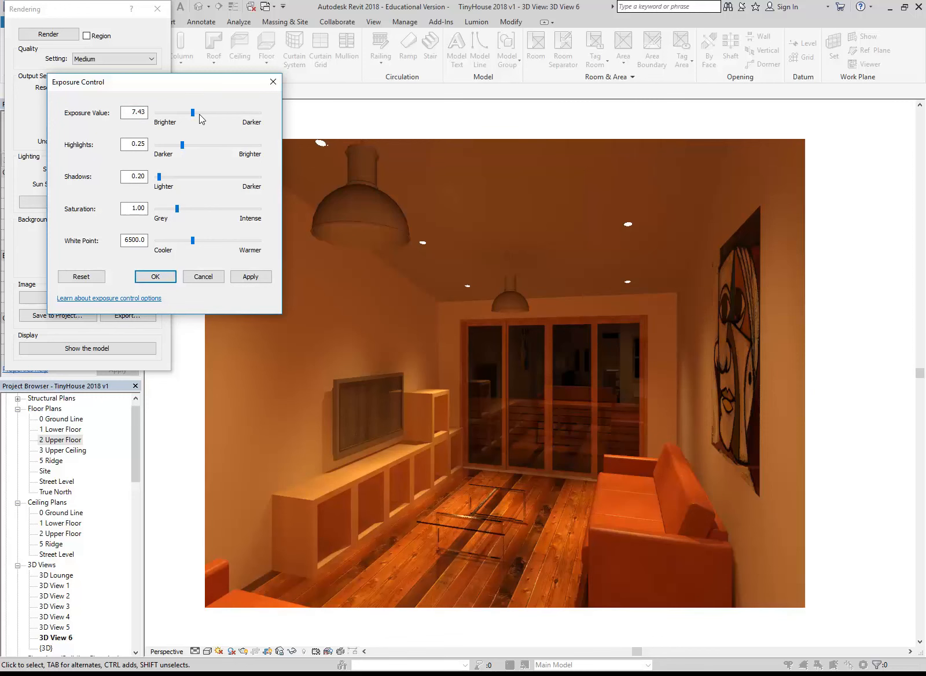
pyautogui.click(249, 277)
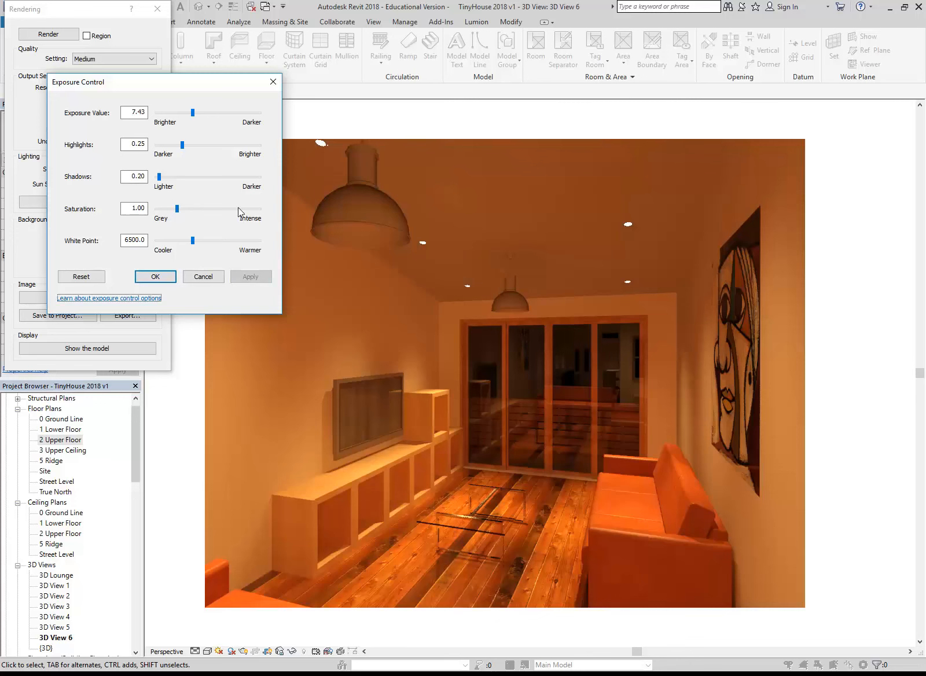
pyautogui.moveTo(193, 113); pyautogui.dragTo(189, 111)
pyautogui.click(249, 277)
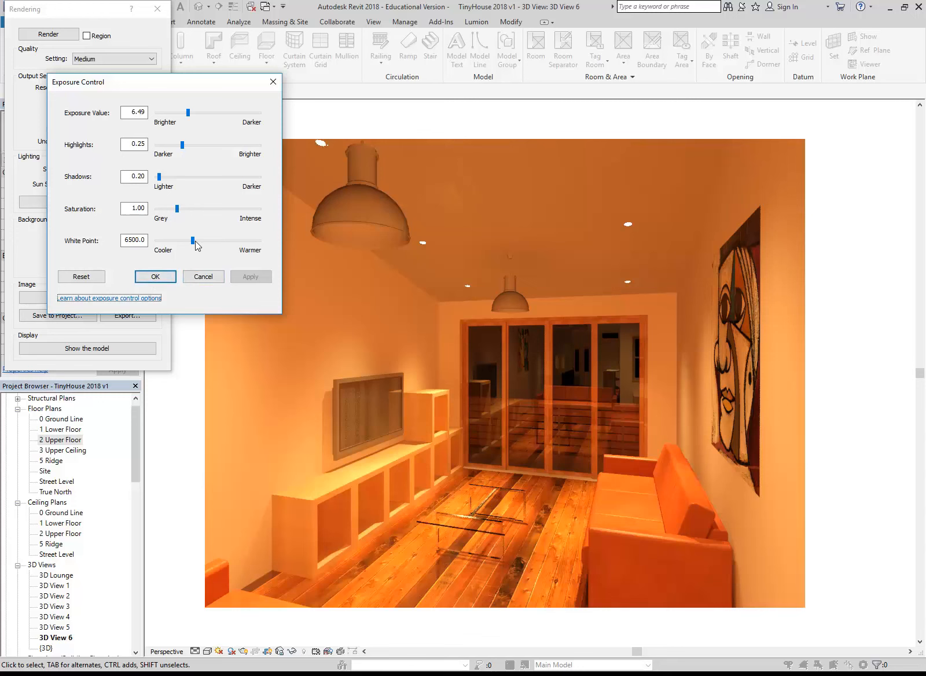
# Shift the rendering's white point towards cooler in stages to slightly below 3728.1, then accept the exposure settings
pyautogui.moveTo(193, 240); pyautogui.dragTo(175, 240)
pyautogui.click(248, 277)
pyautogui.click(259, 277)
pyautogui.moveTo(176, 241); pyautogui.dragTo(171, 240)
pyautogui.click(246, 277)
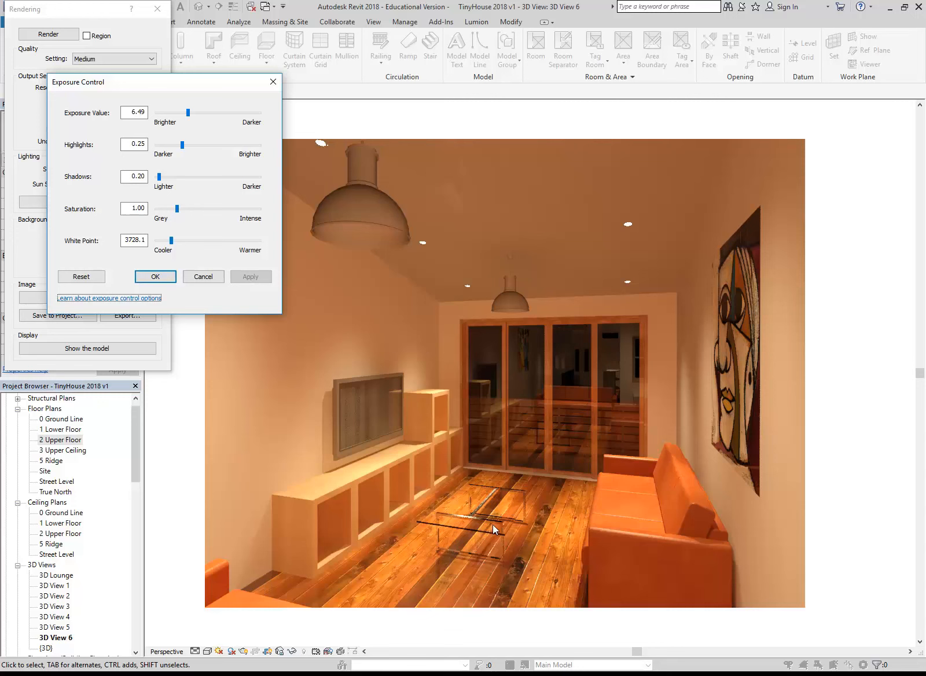
pyautogui.moveTo(171, 241); pyautogui.dragTo(167, 239)
pyautogui.click(248, 276)
pyautogui.click(154, 277)
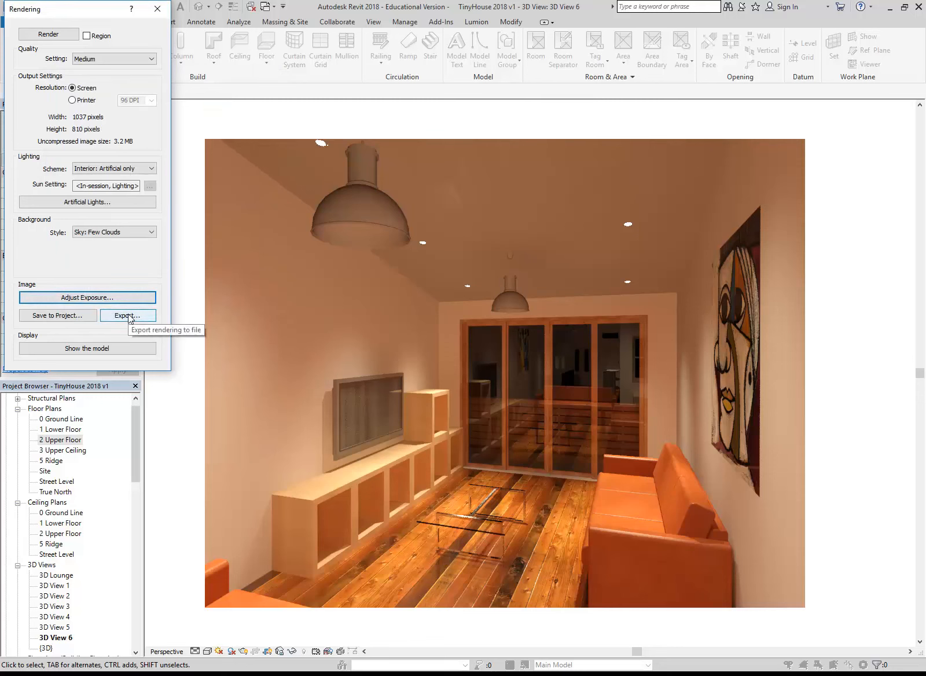
# Save the rendering to the project as 3D View 6_1 and expand the Renderings branch to locate it
pyautogui.click(79, 317)
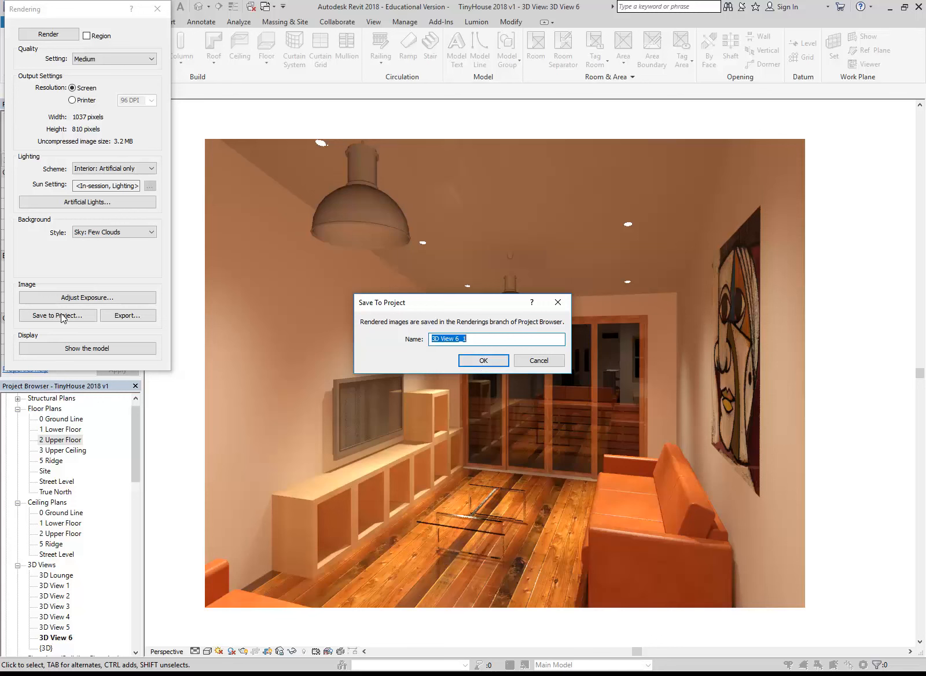
pyautogui.click(479, 364)
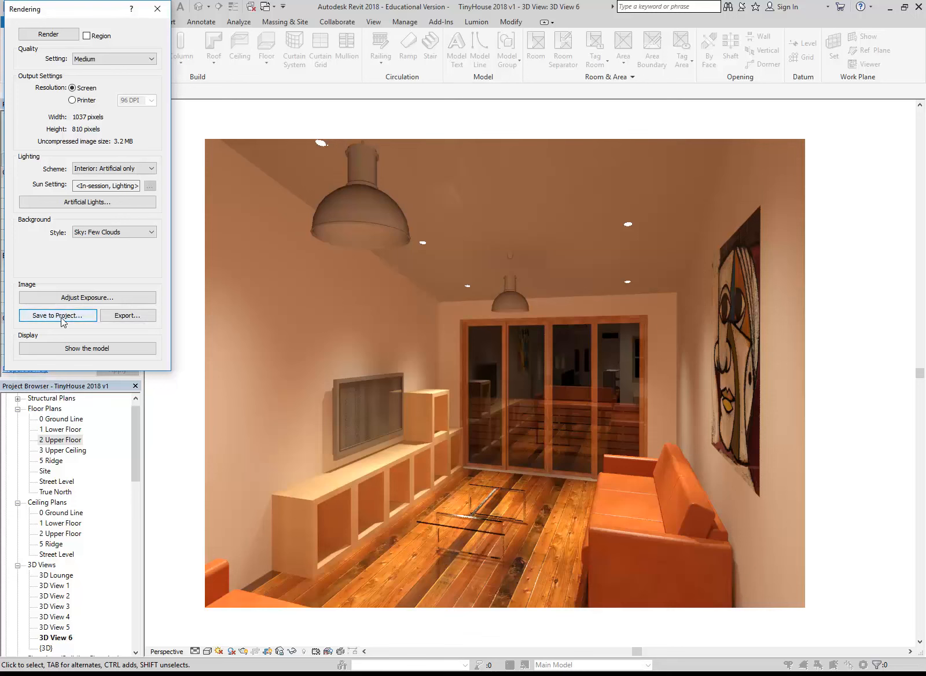
pyautogui.click(130, 319)
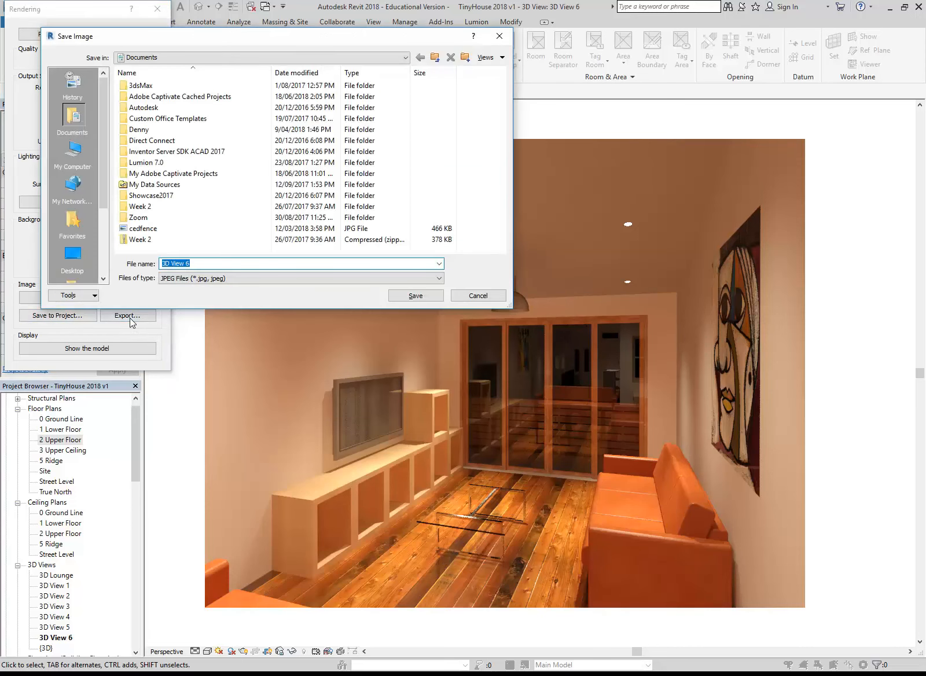
pyautogui.click(477, 296)
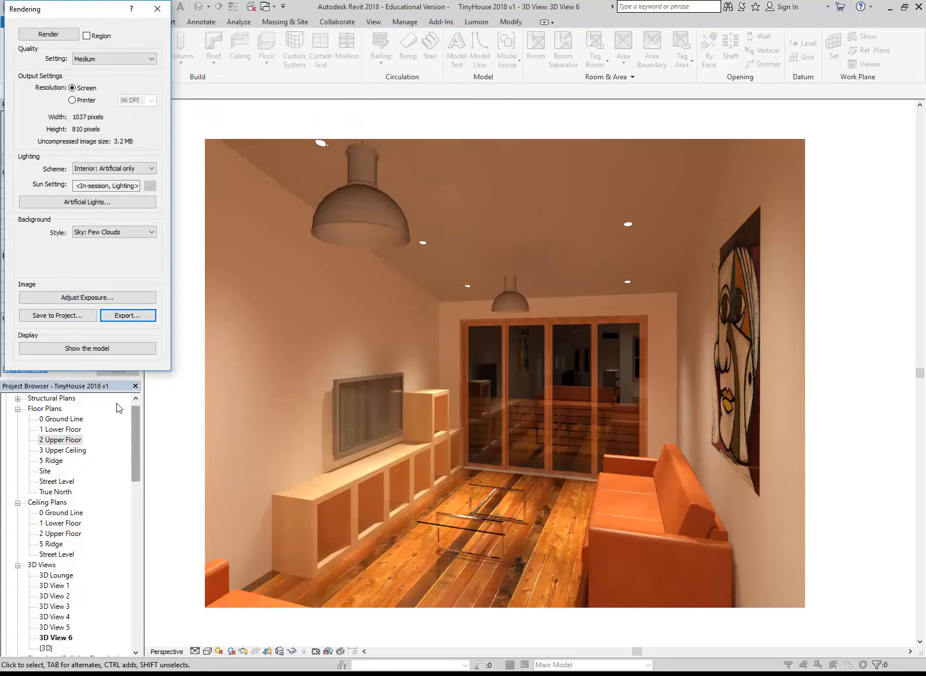
pyautogui.moveTo(134, 433); pyautogui.dragTo(138, 483)
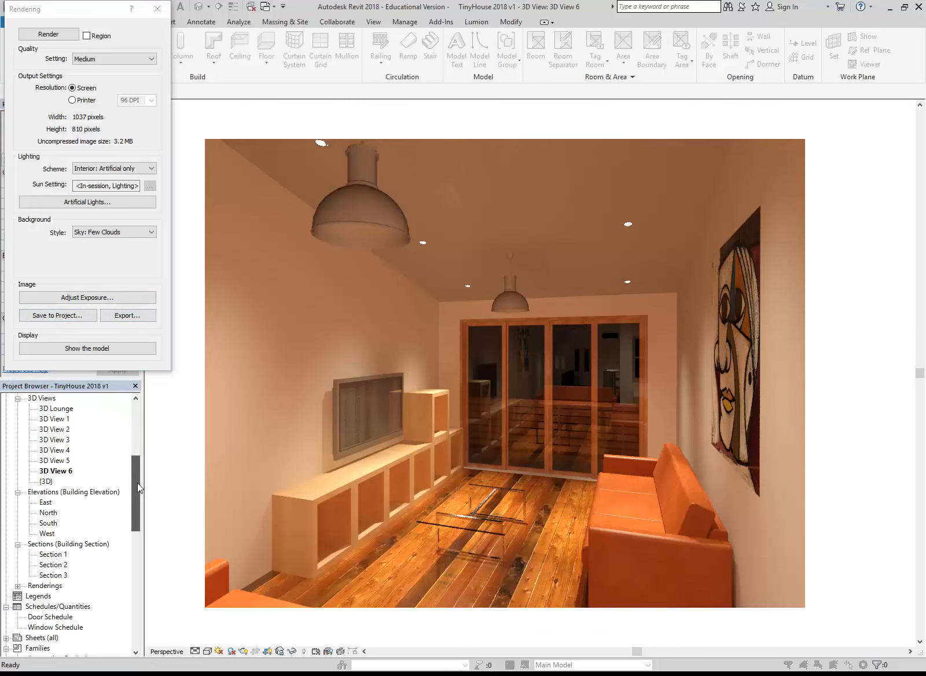
pyautogui.doubleClick(35, 587)
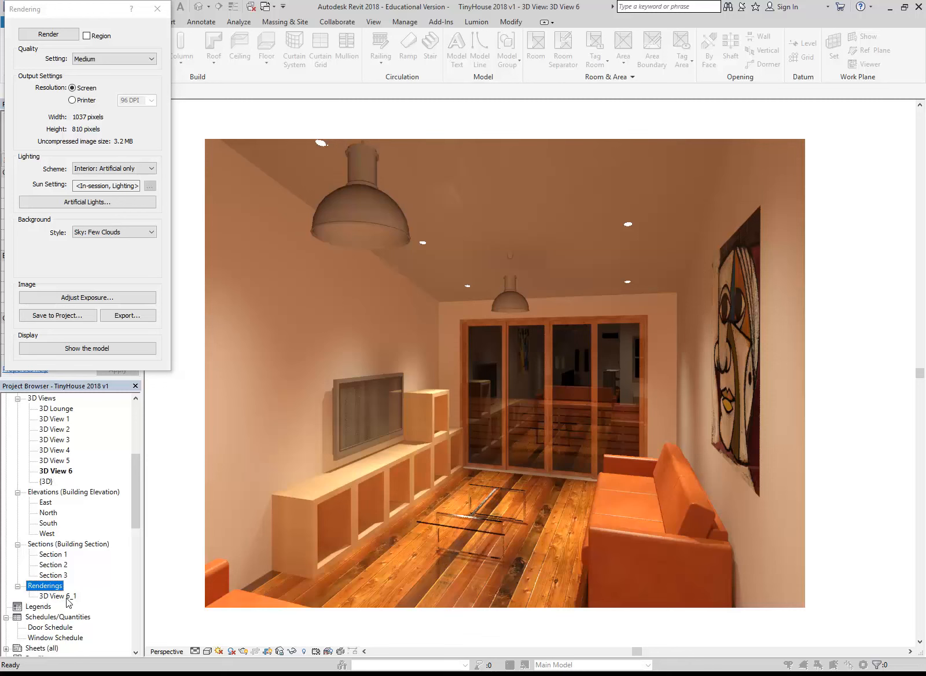
pyautogui.click(80, 271)
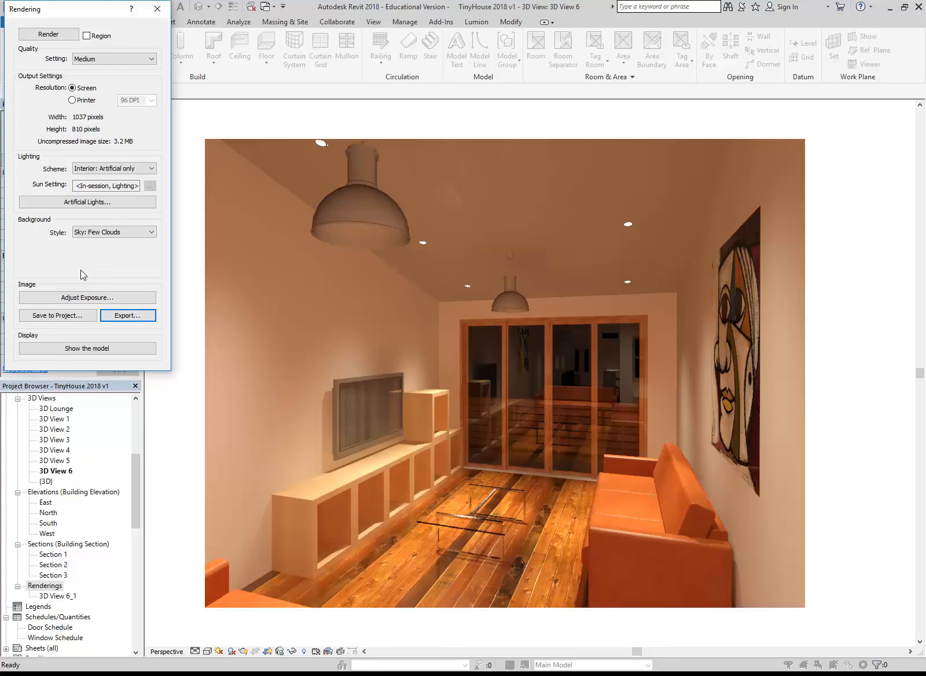
# Export the rendering as a Portable Network Graphics file named 3D View 6 to the 2018\CAD 2 folder on the U: drive
pyautogui.click(132, 315)
pyautogui.click(208, 278)
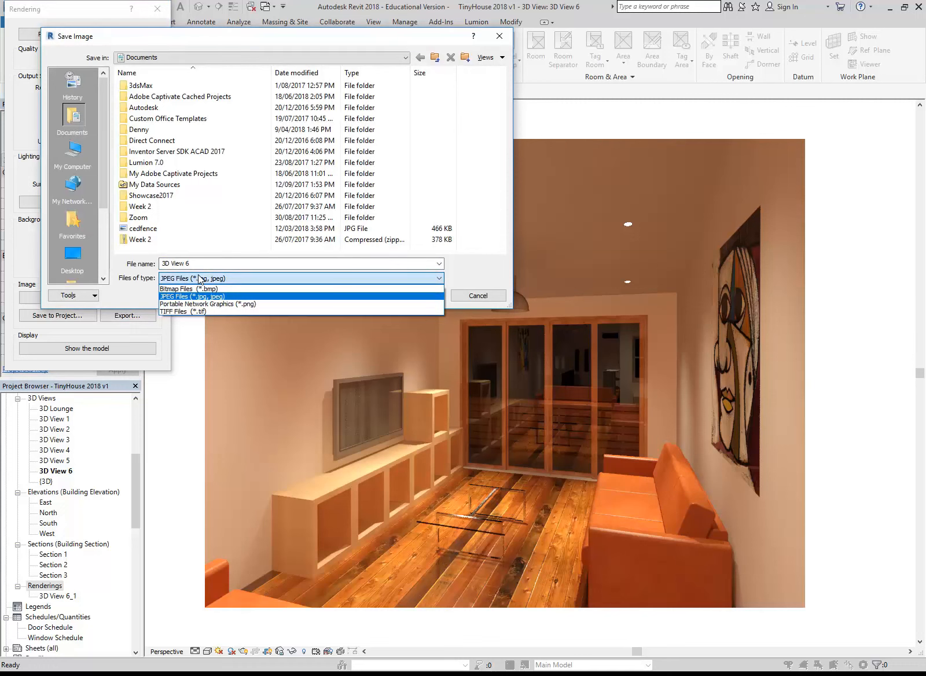
pyautogui.click(179, 304)
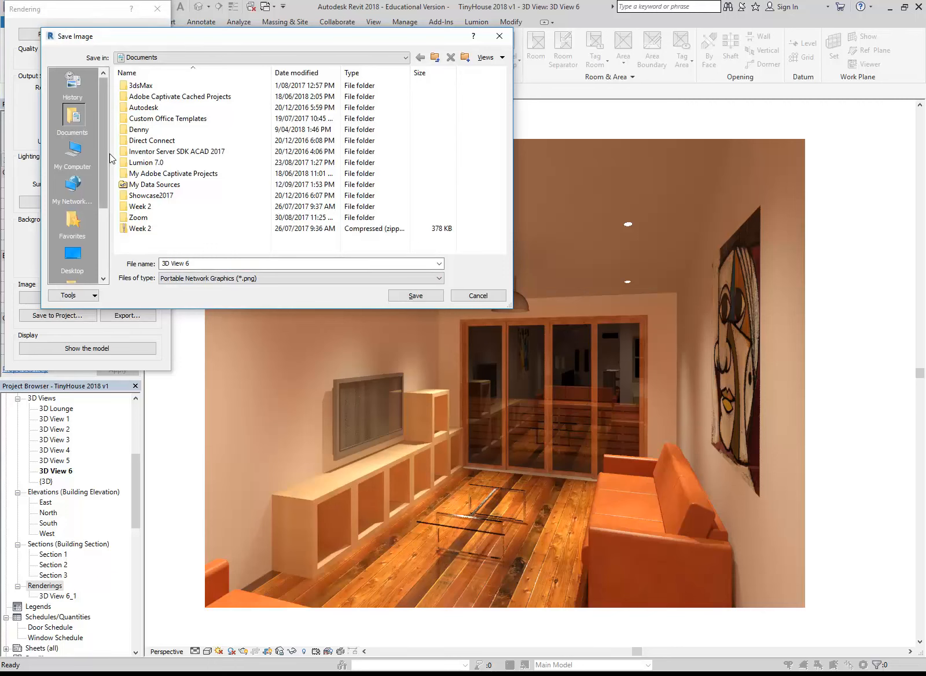
pyautogui.click(188, 58)
pyautogui.click(188, 151)
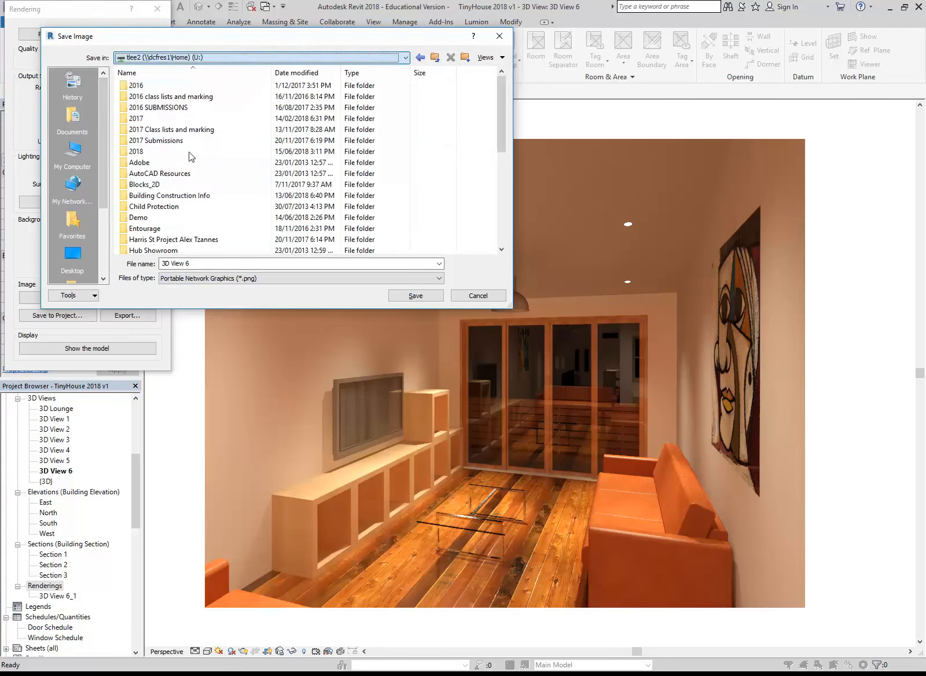
pyautogui.moveTo(501, 105)
pyautogui.mouseDown()
pyautogui.moveTo(506, 124)
pyautogui.moveTo(505, 116)
pyautogui.mouseUp()
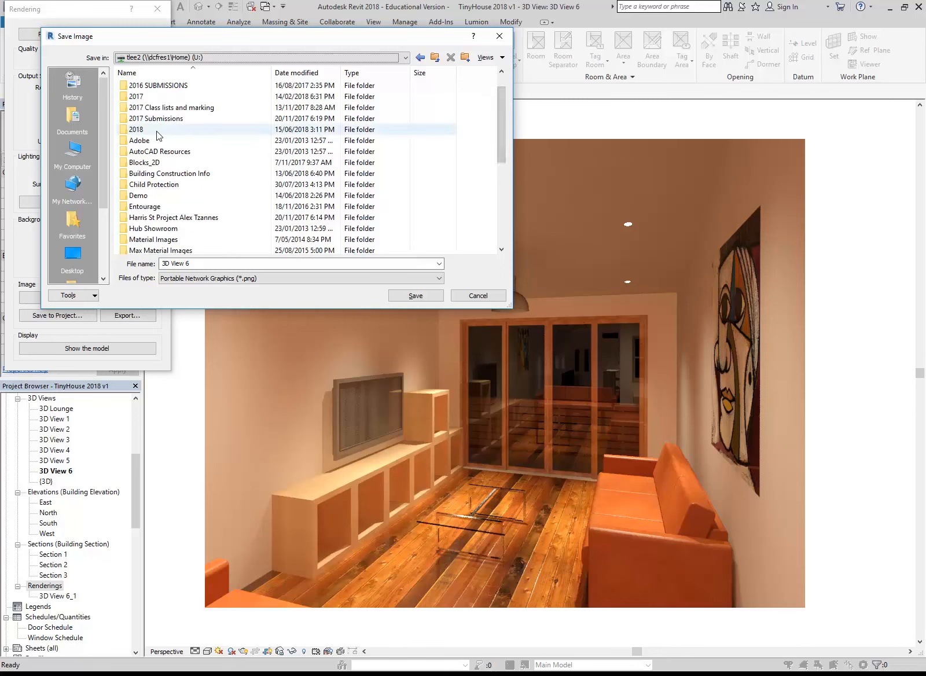
pyautogui.doubleClick(156, 131)
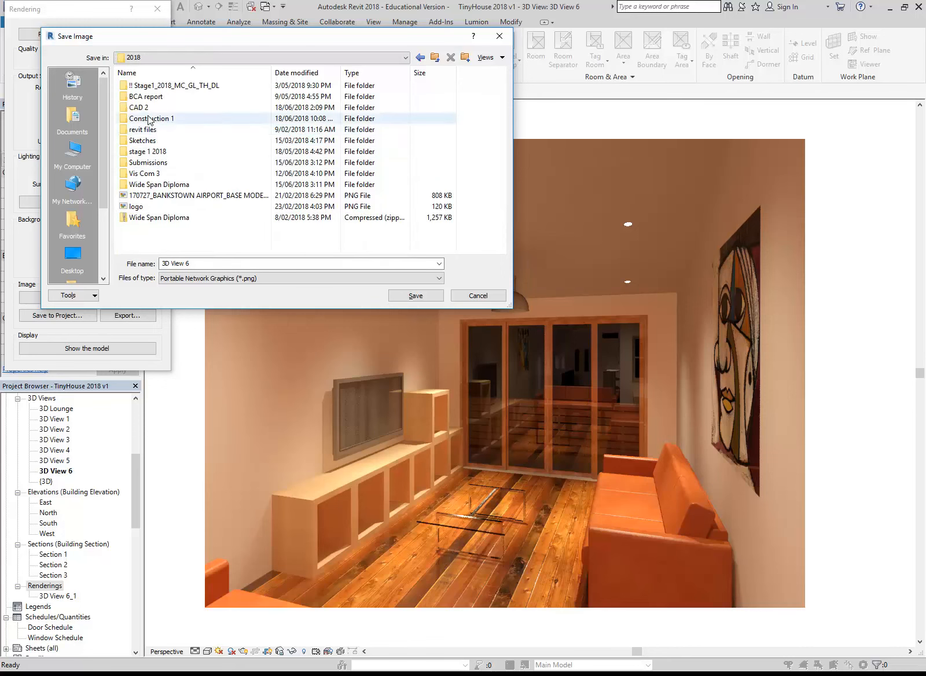
pyautogui.doubleClick(141, 108)
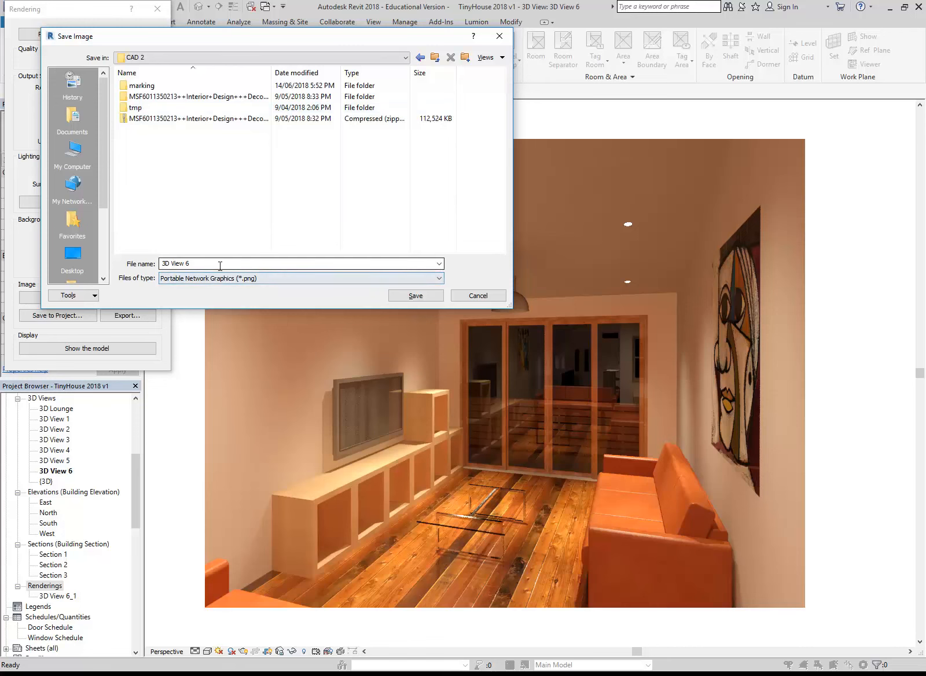
pyautogui.click(413, 295)
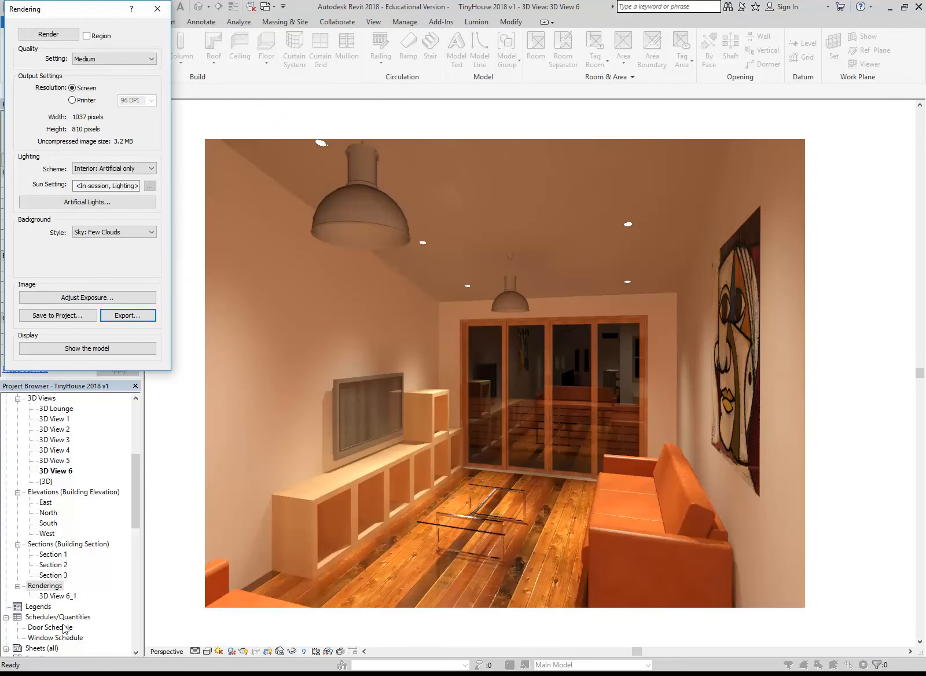
# Switch to File Explorer and open the 2018\CAD 2 folder on the U: drive
pyautogui.click(53, 673)
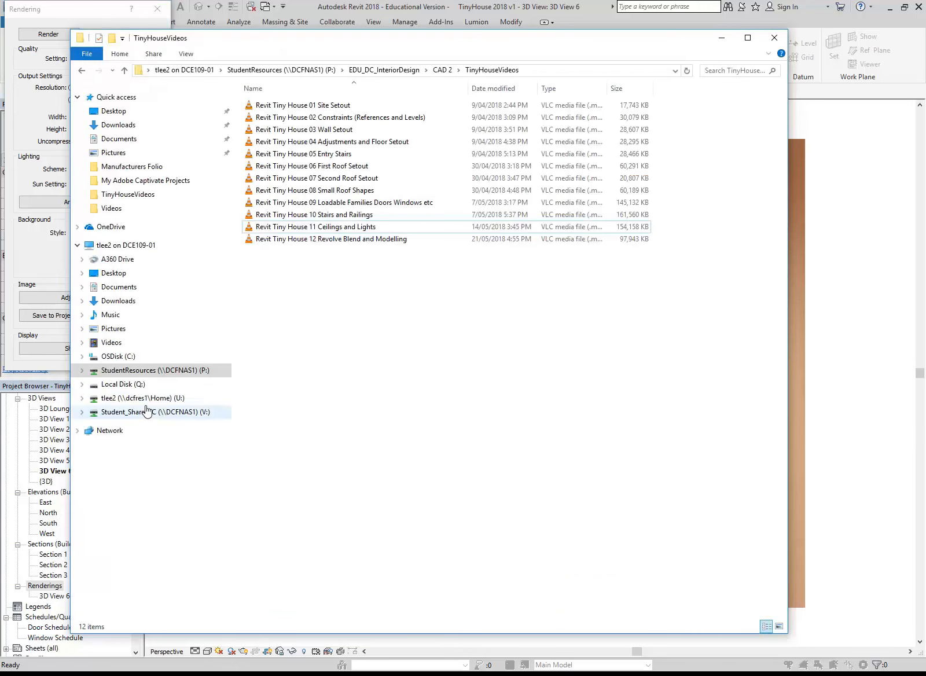
pyautogui.click(142, 398)
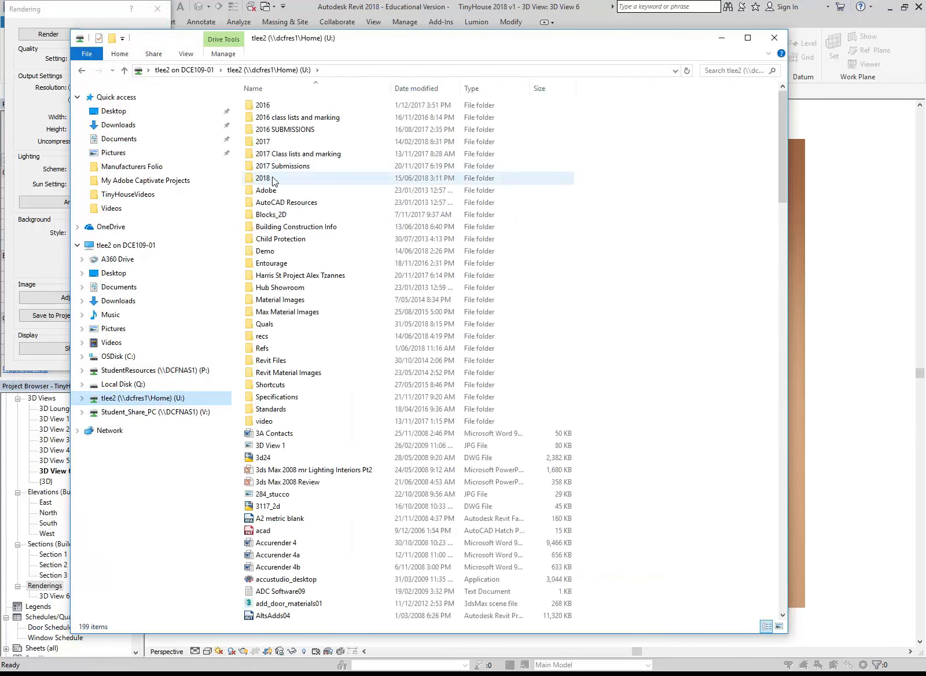
pyautogui.doubleClick(270, 178)
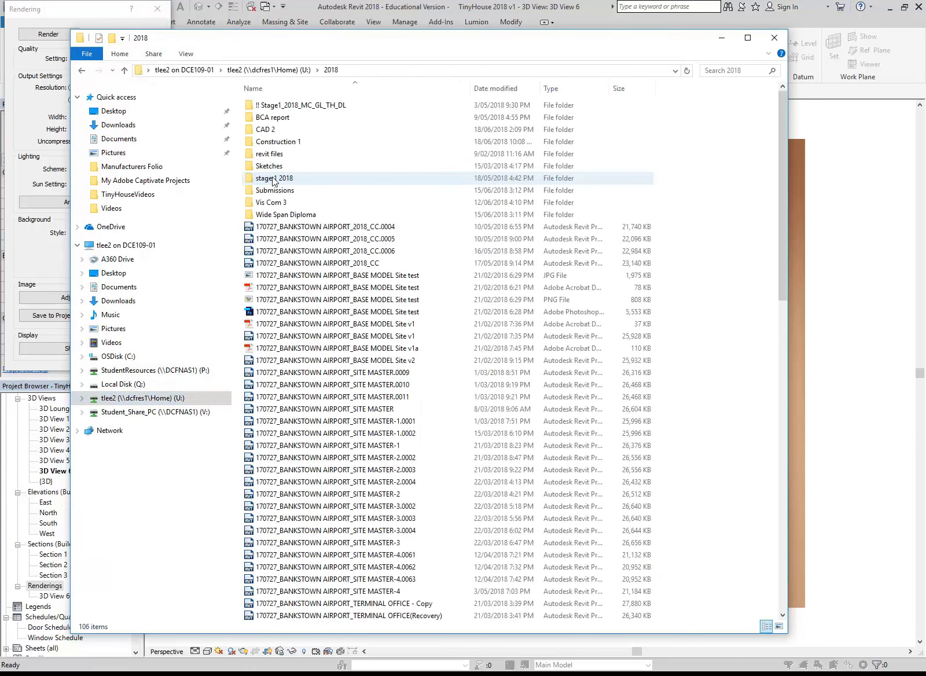
pyautogui.doubleClick(267, 129)
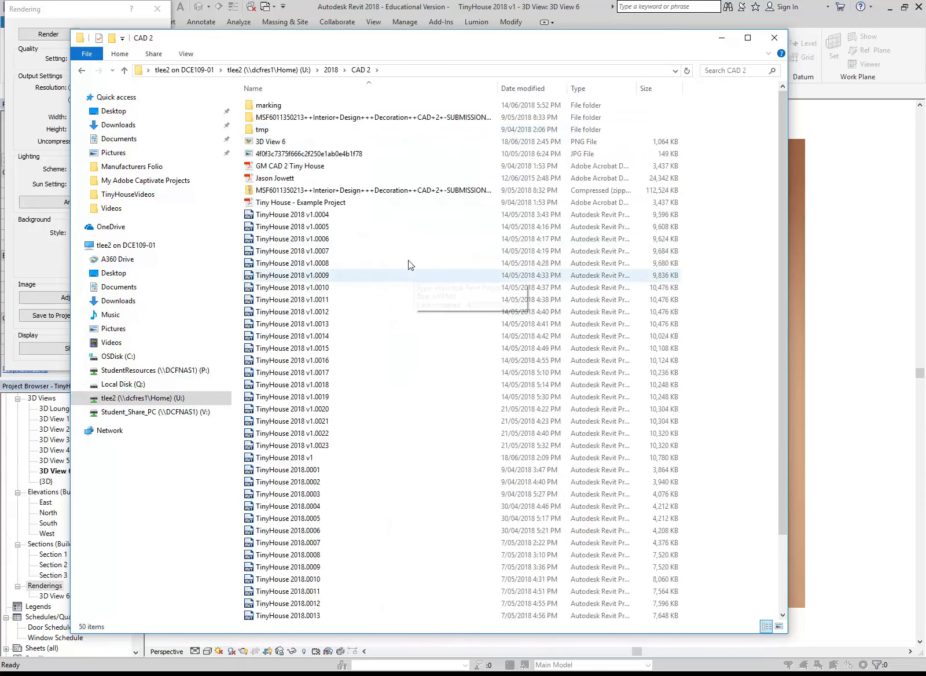
# Open the exported 3D View 6 PNG image with Adobe Photoshop CC 2017
pyautogui.click(274, 142)
pyautogui.doubleClick(273, 140)
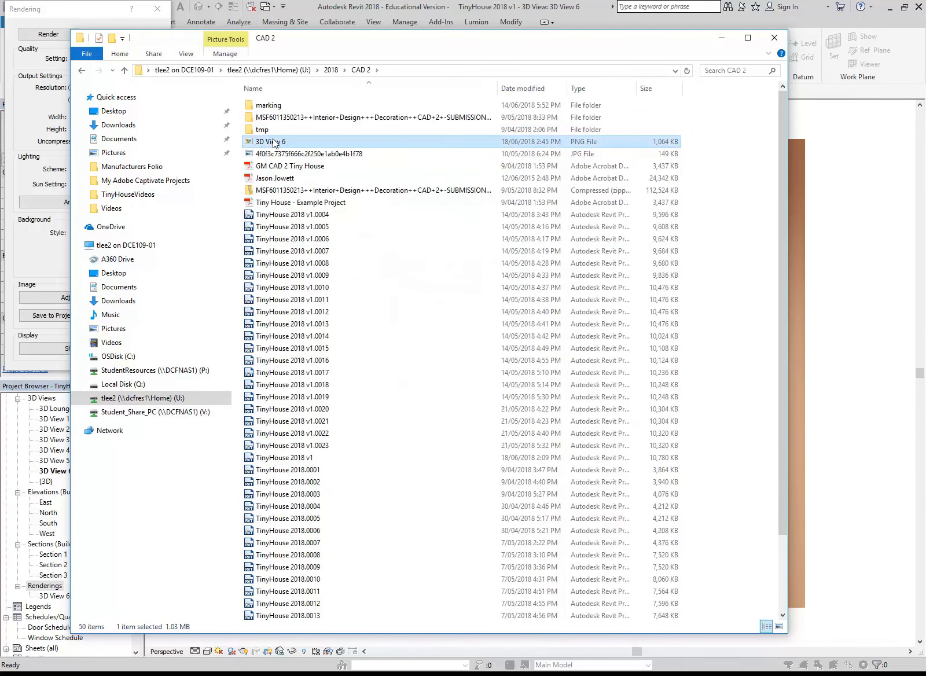
pyautogui.rightClick(274, 140)
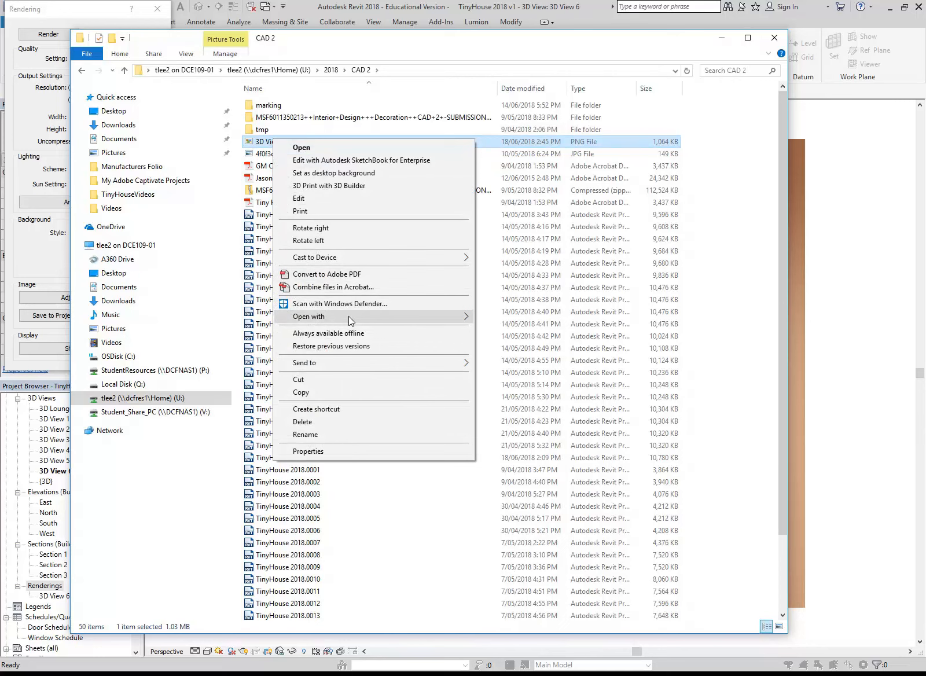
pyautogui.moveTo(348, 315)
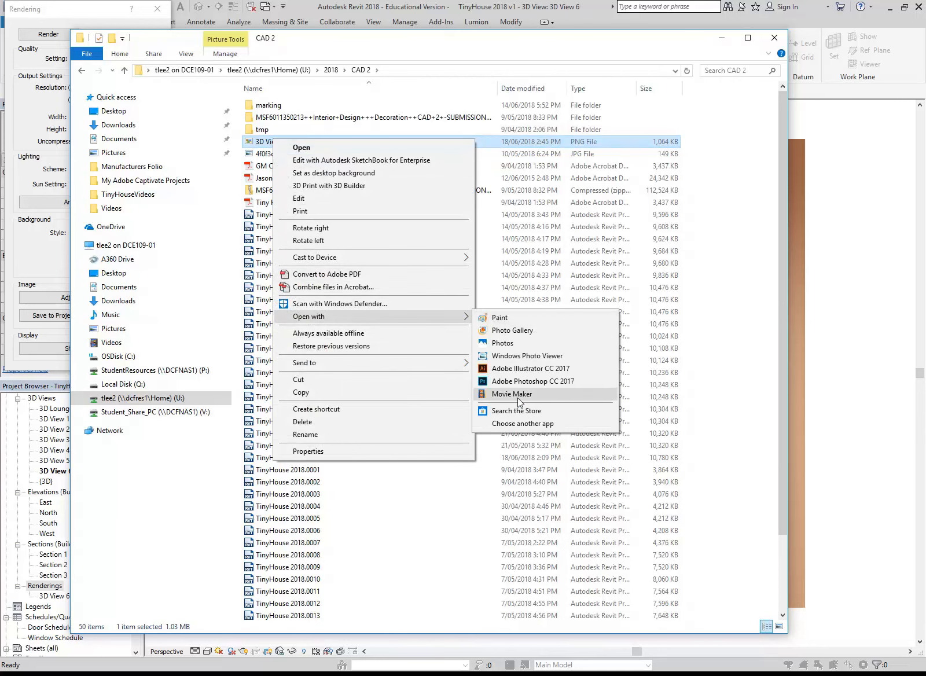
pyautogui.click(524, 382)
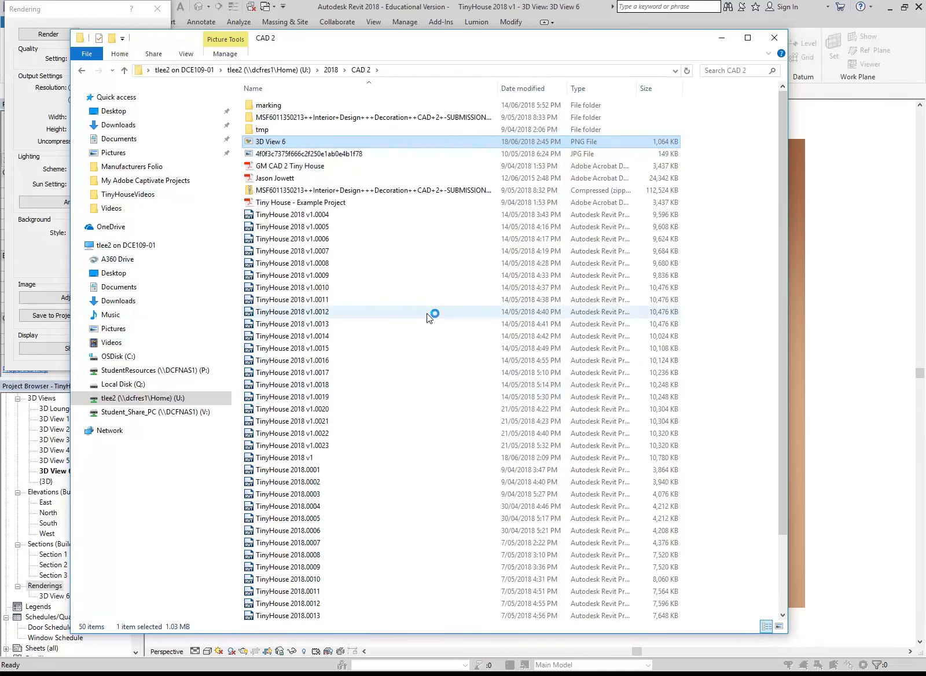
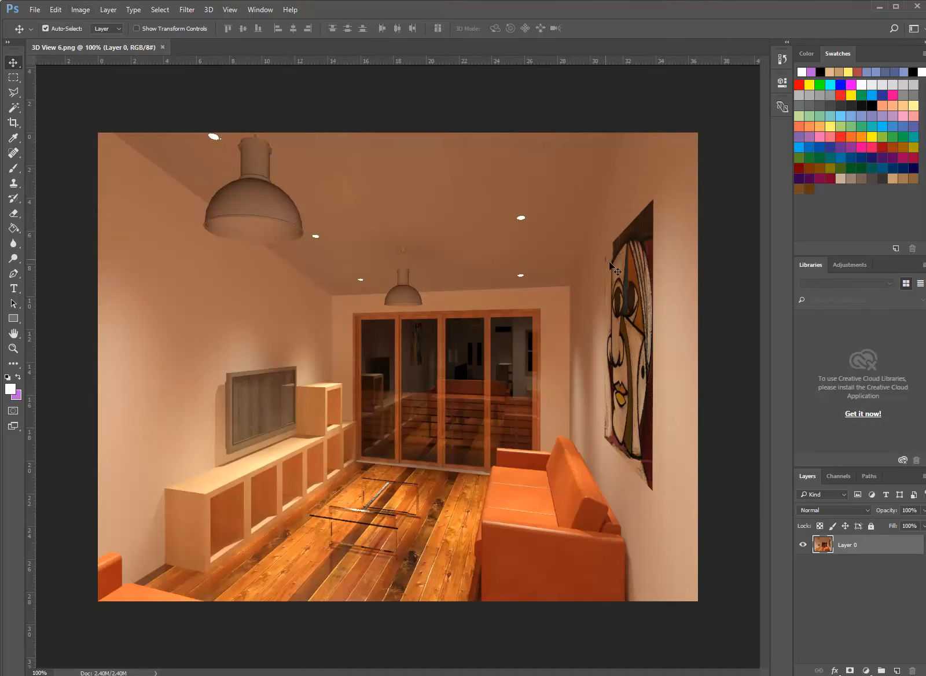
# Switch back to Revit from Photoshop and File Explorer and close the Rendering dialog
pyautogui.click(880, 7)
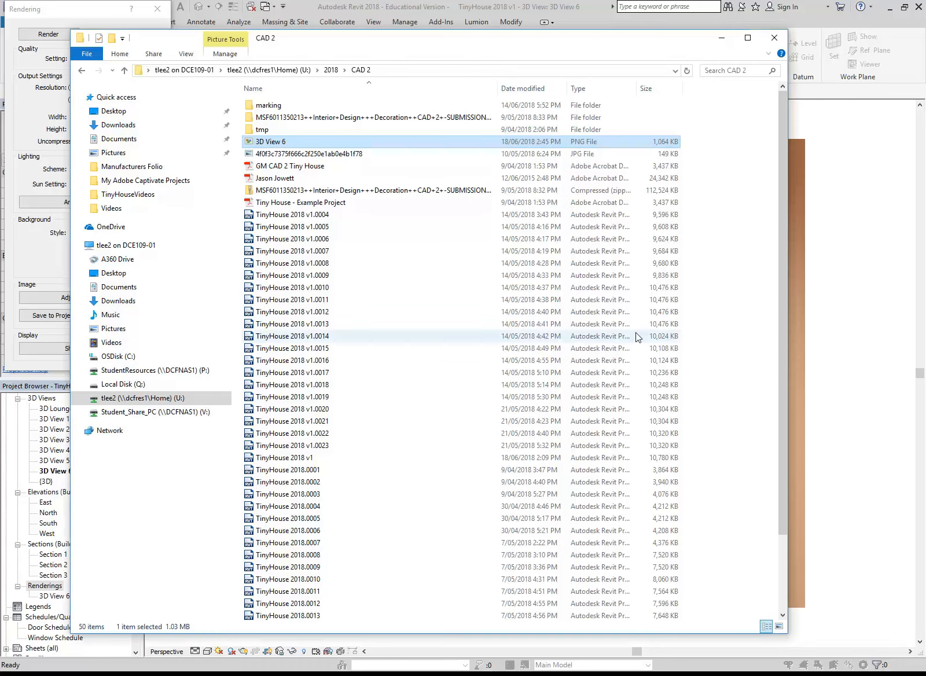
pyautogui.click(723, 39)
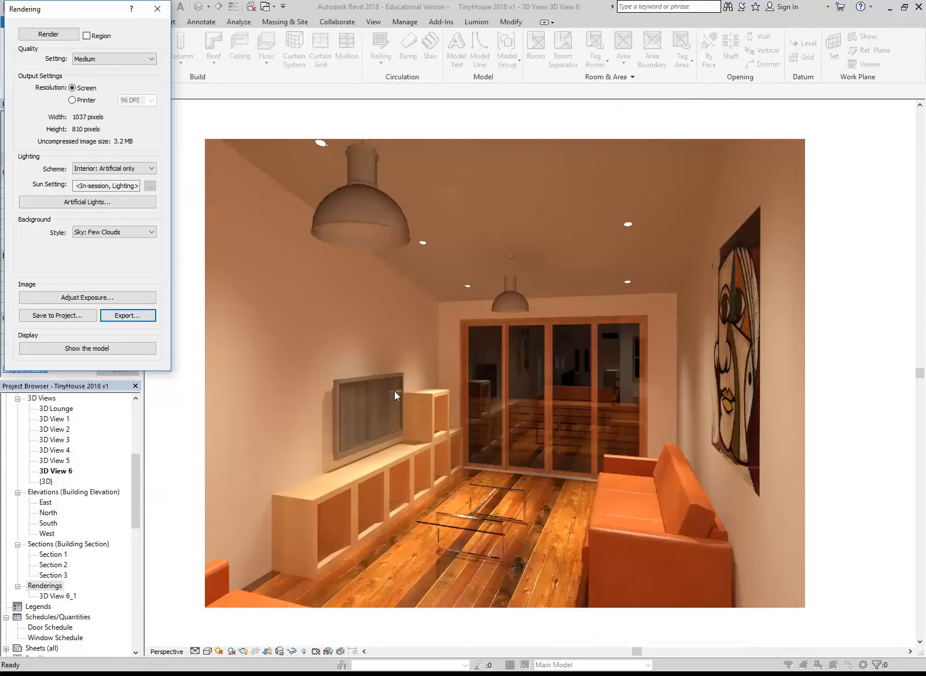
pyautogui.click(157, 9)
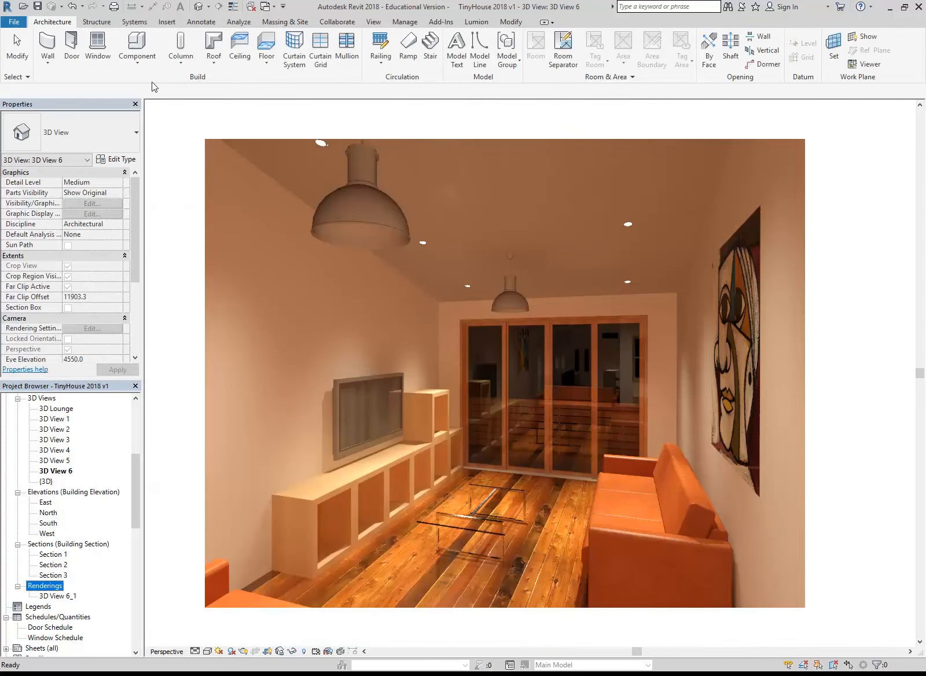
# Start a new sheet under Sheets (all) in the project and dismiss the save reminder without saving
pyautogui.moveTo(136, 485); pyautogui.dragTo(135, 523)
pyautogui.doubleClick(47, 524)
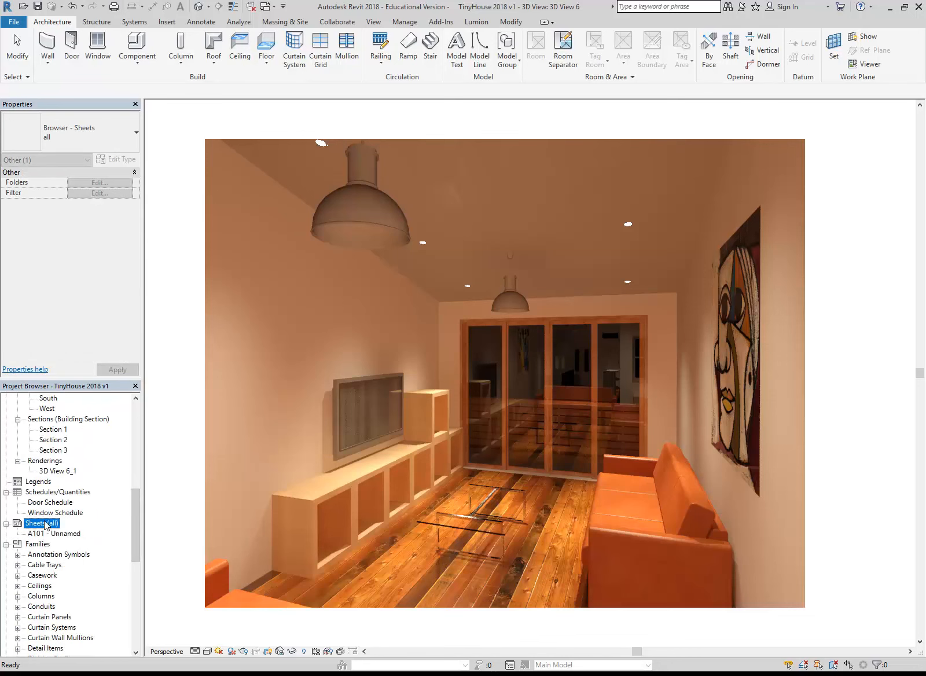
pyautogui.rightClick(47, 524)
pyautogui.click(63, 530)
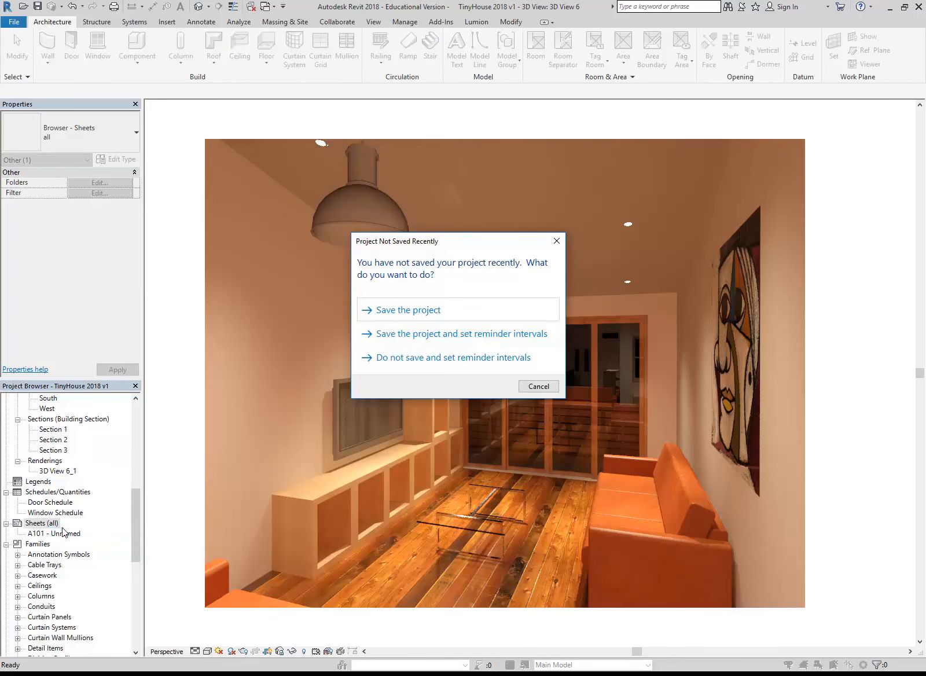
pyautogui.click(526, 386)
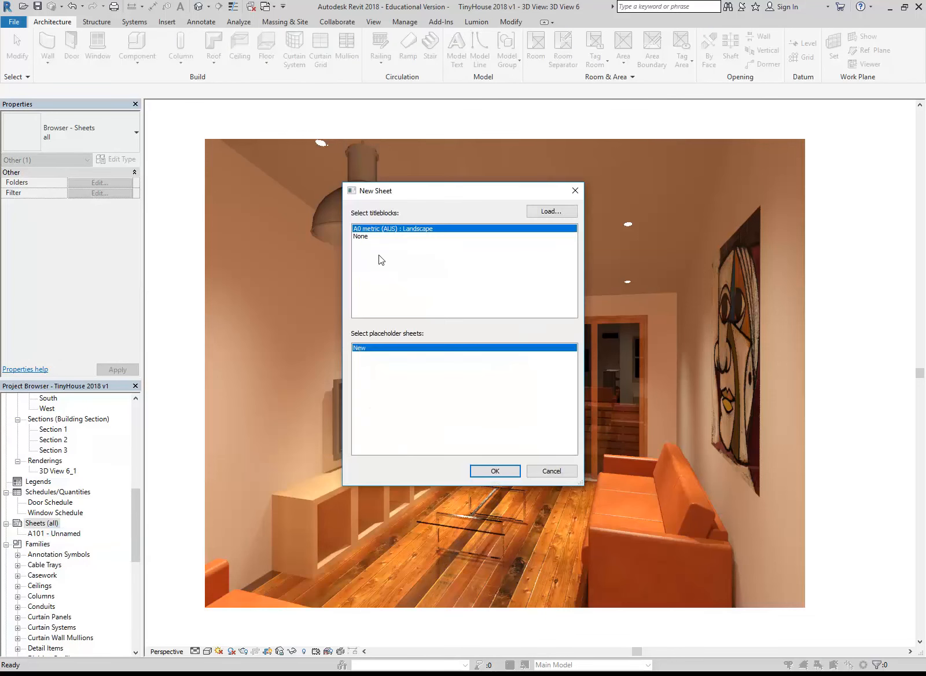
pyautogui.click(549, 212)
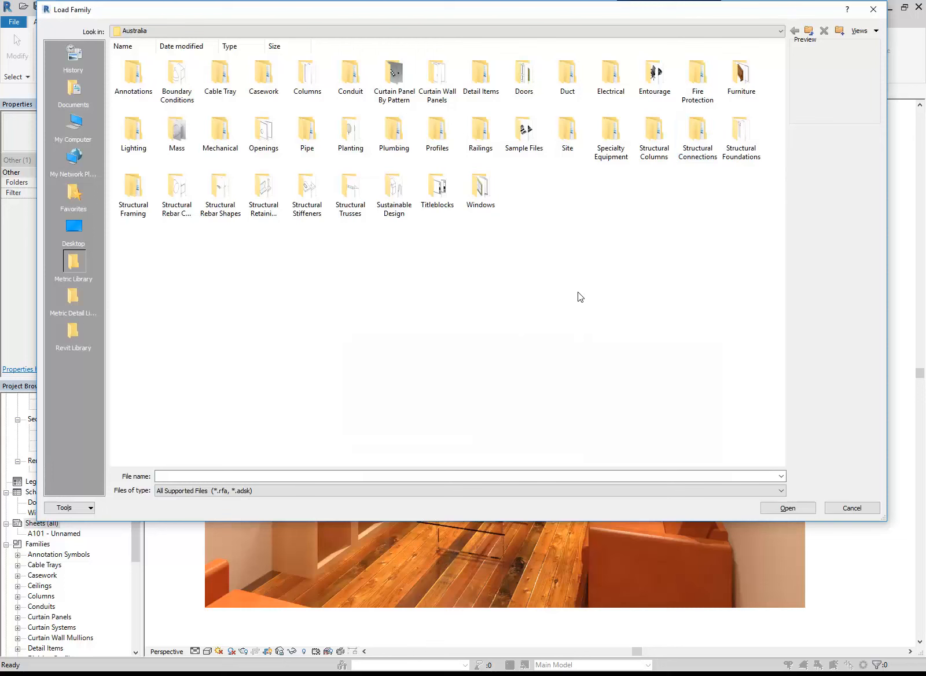
pyautogui.click(607, 32)
pyautogui.click(191, 124)
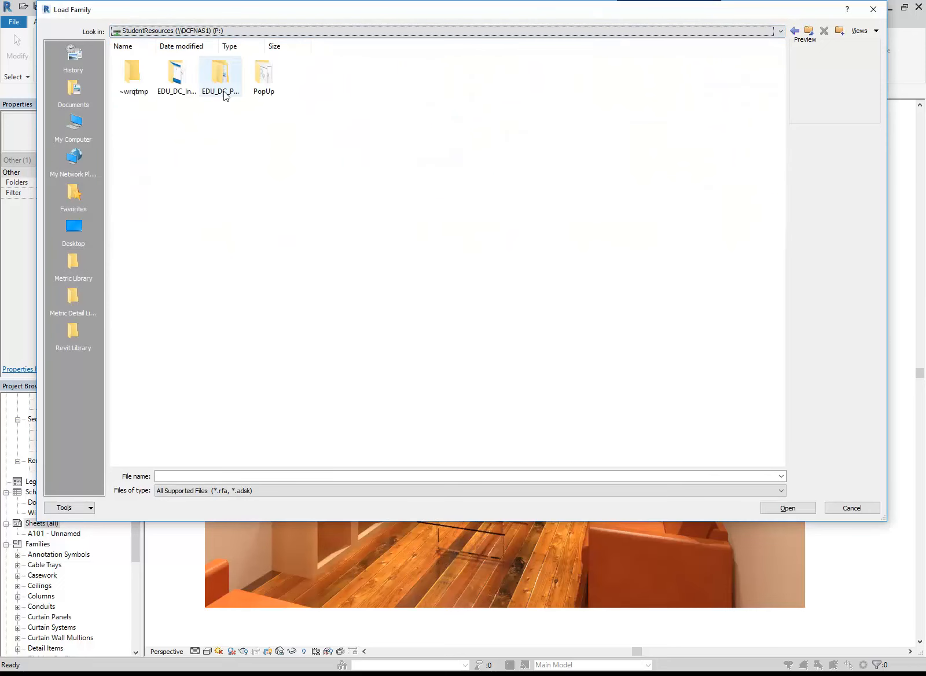
pyautogui.doubleClick(162, 87)
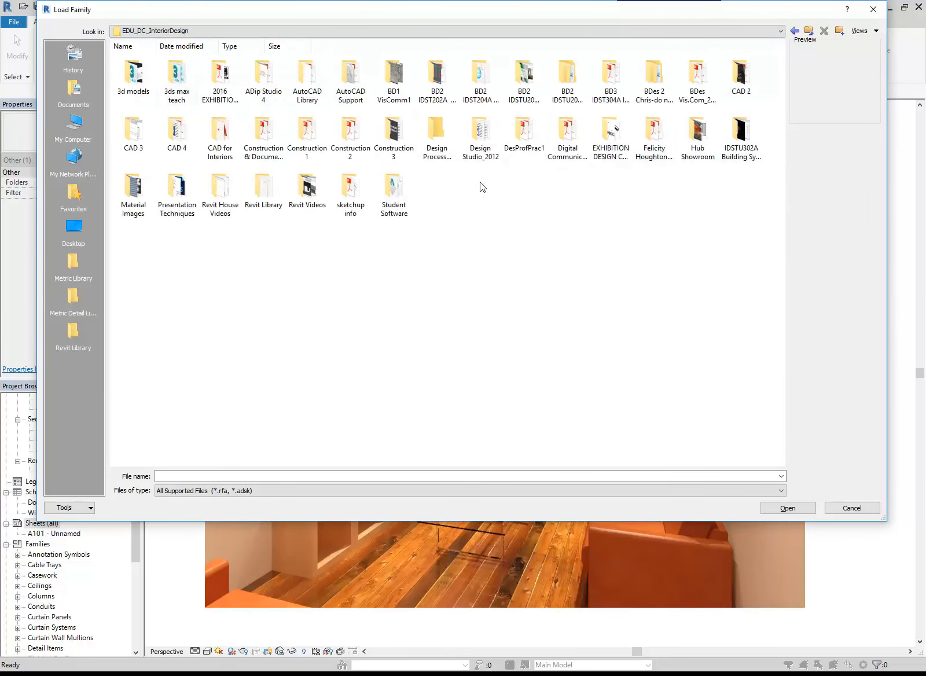
pyautogui.click(133, 204)
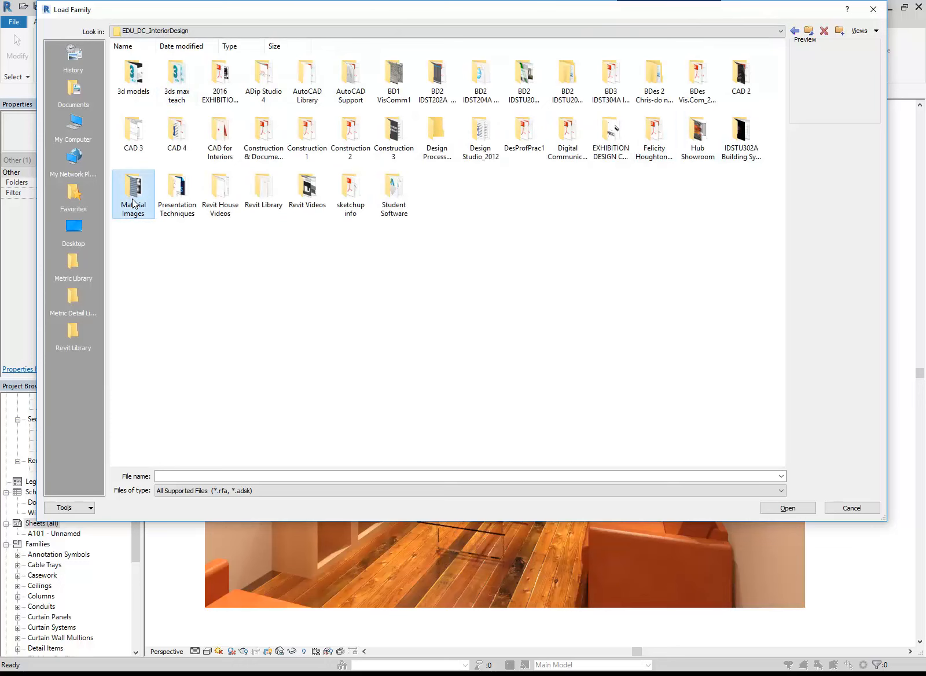
pyautogui.doubleClick(133, 204)
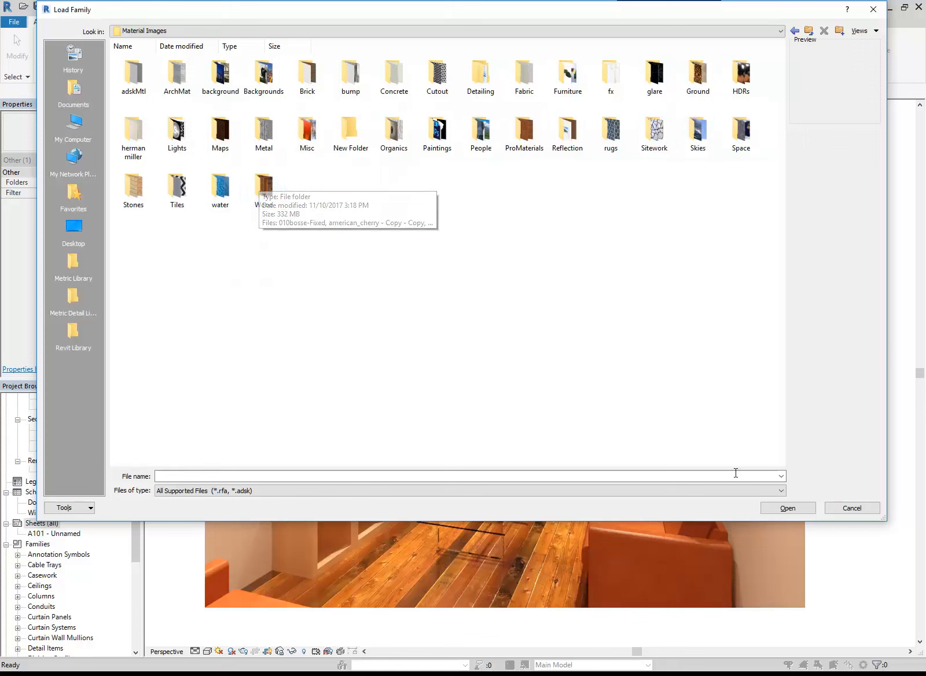
pyautogui.click(851, 508)
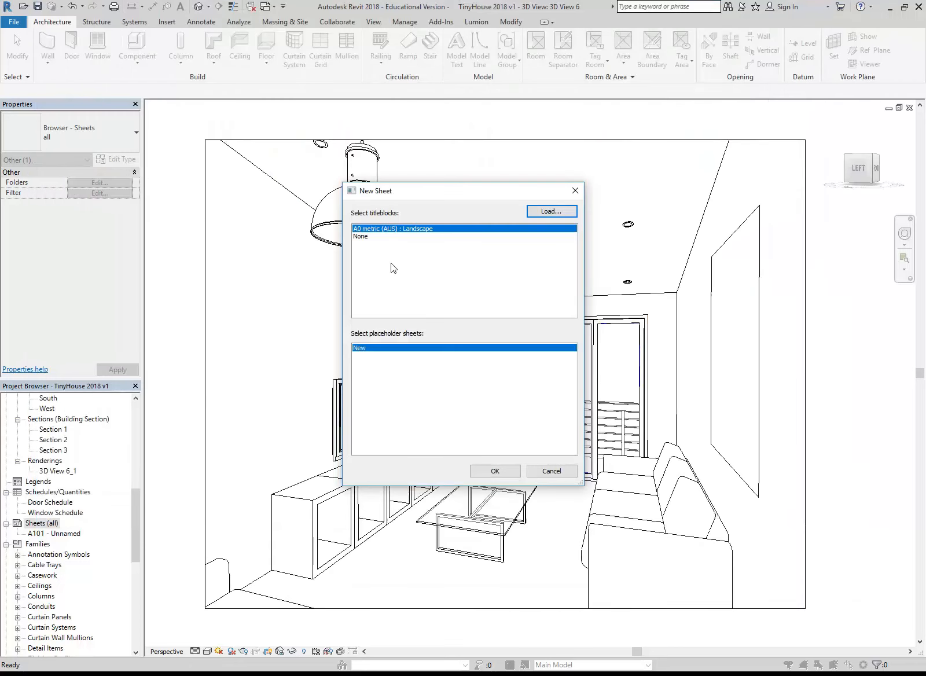
# Load the A3 metric (DCE 2012) titleblock from the Revit Library's Titleblocks folder and create the new sheet with it
pyautogui.click(547, 212)
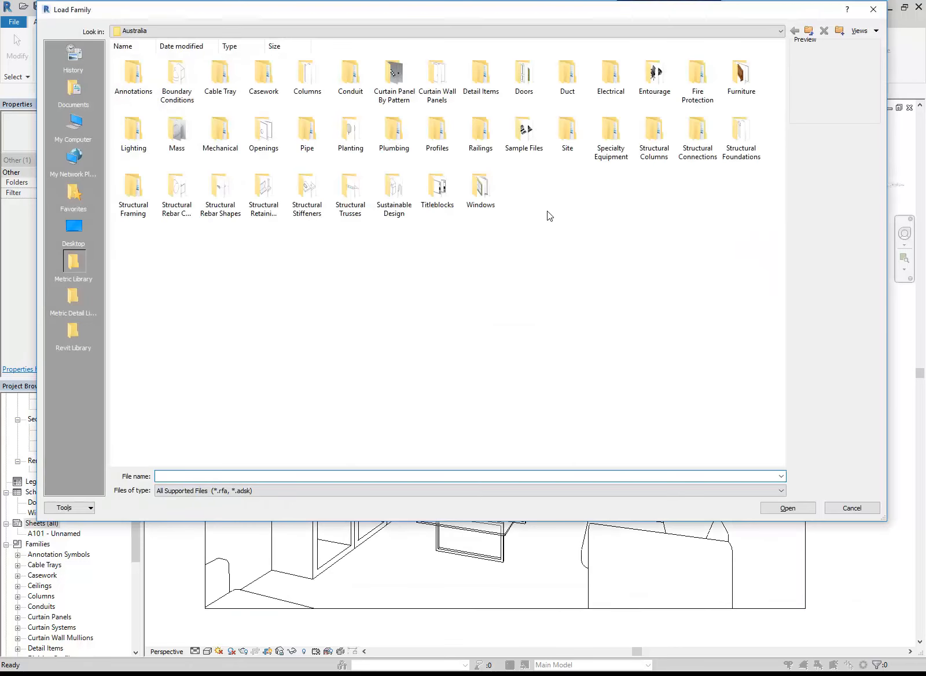
pyautogui.click(72, 331)
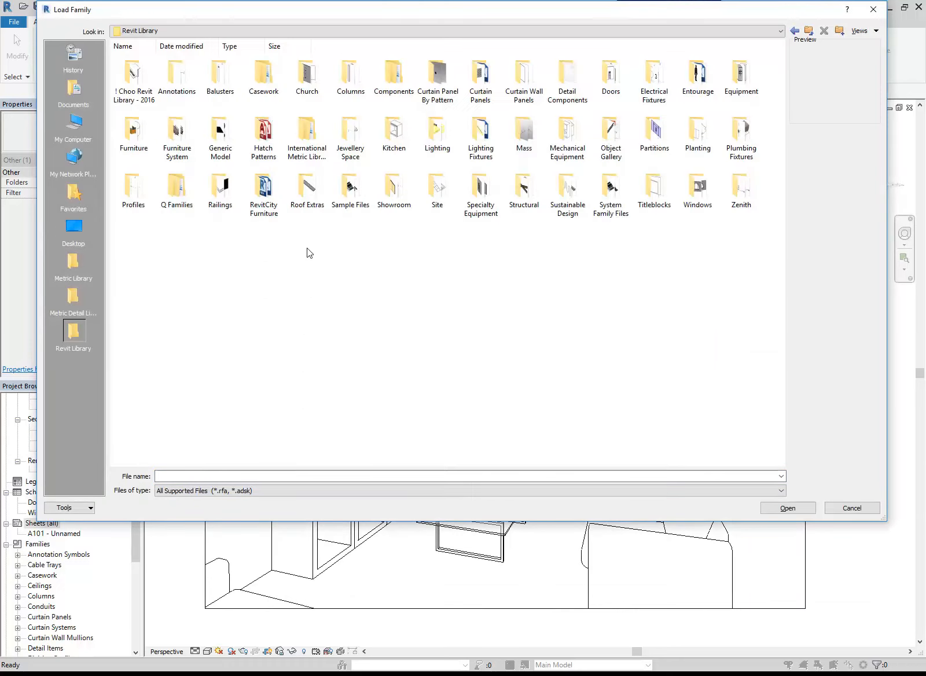
pyautogui.doubleClick(636, 194)
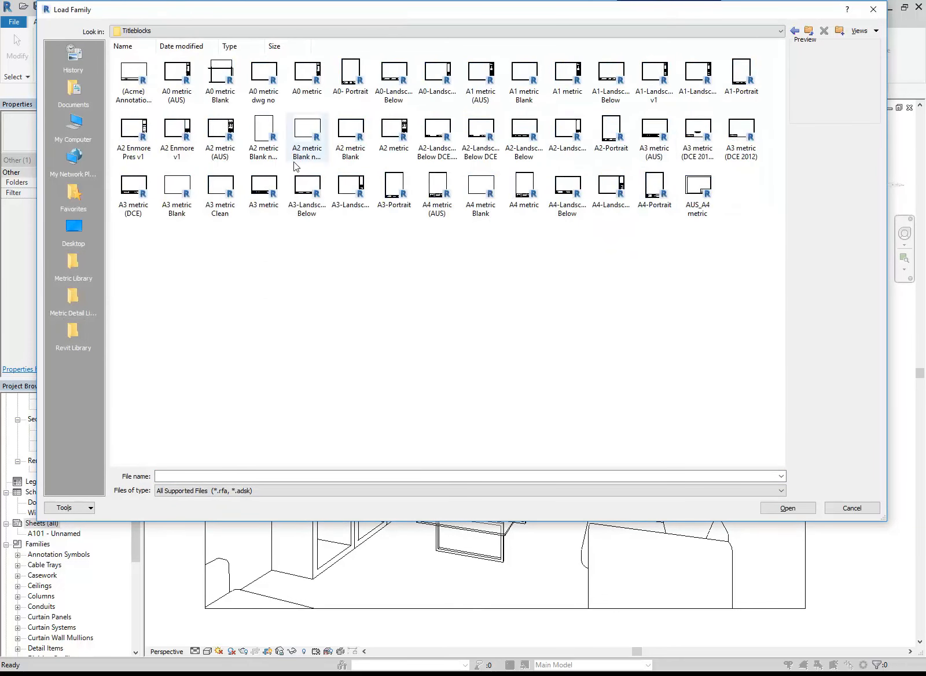
pyautogui.click(180, 191)
pyautogui.click(221, 191)
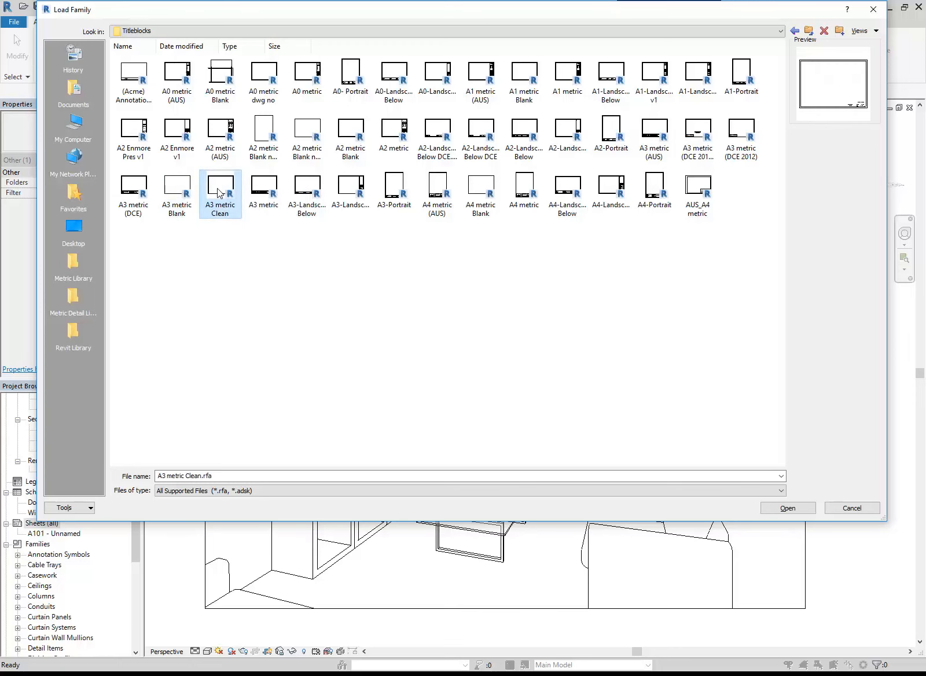
pyautogui.click(142, 194)
pyautogui.click(698, 134)
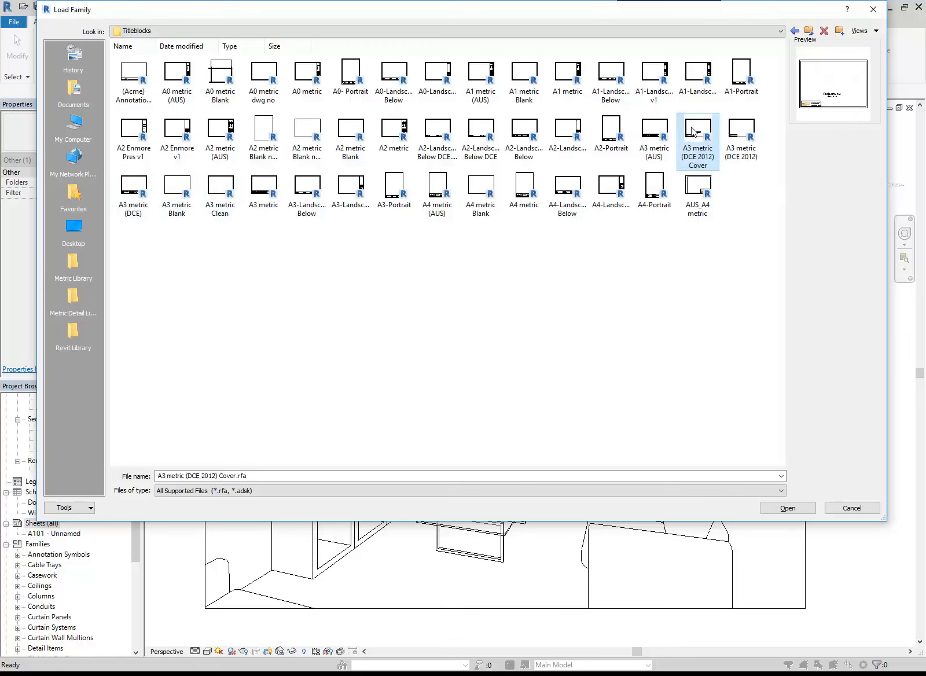
pyautogui.click(750, 136)
pyautogui.doubleClick(750, 137)
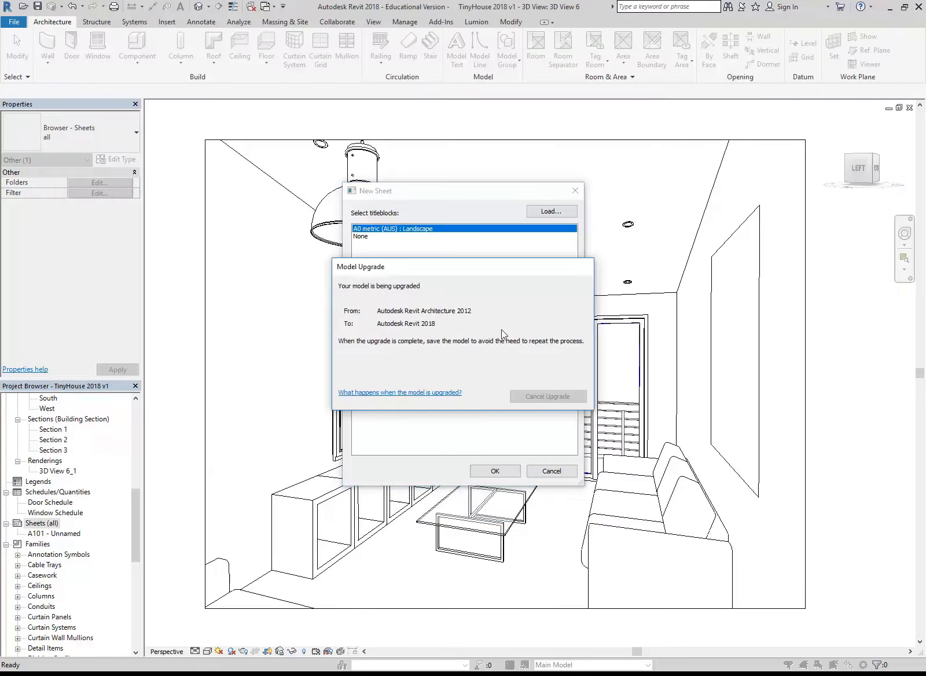
pyautogui.click(495, 471)
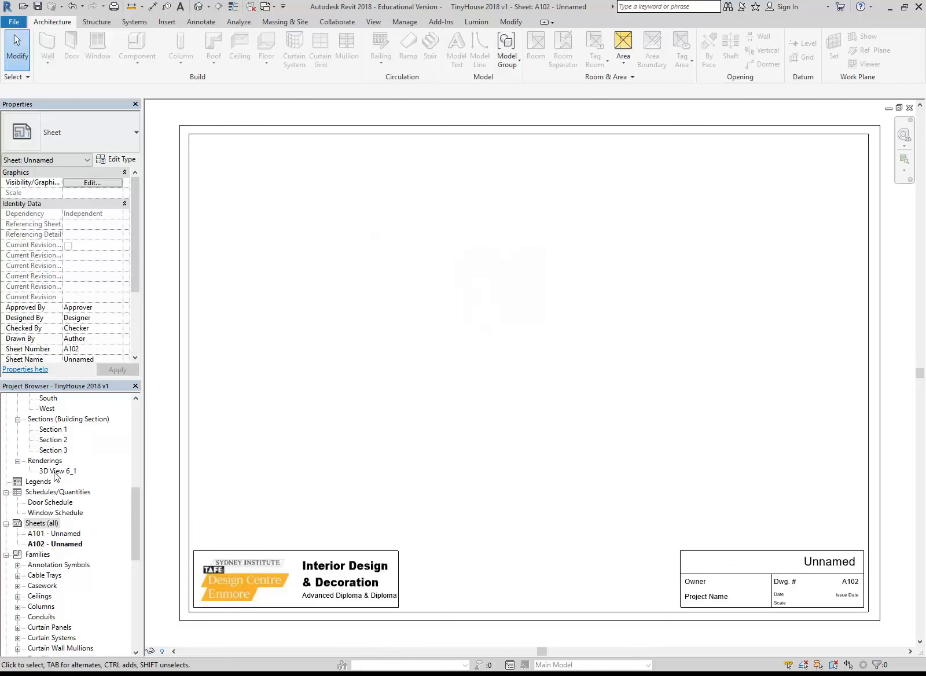
# Place the 3D View 6_1 rendering on sheet A102 and shift its viewport towards the middle of the sheet
pyautogui.moveTo(55, 472); pyautogui.dragTo(431, 351)
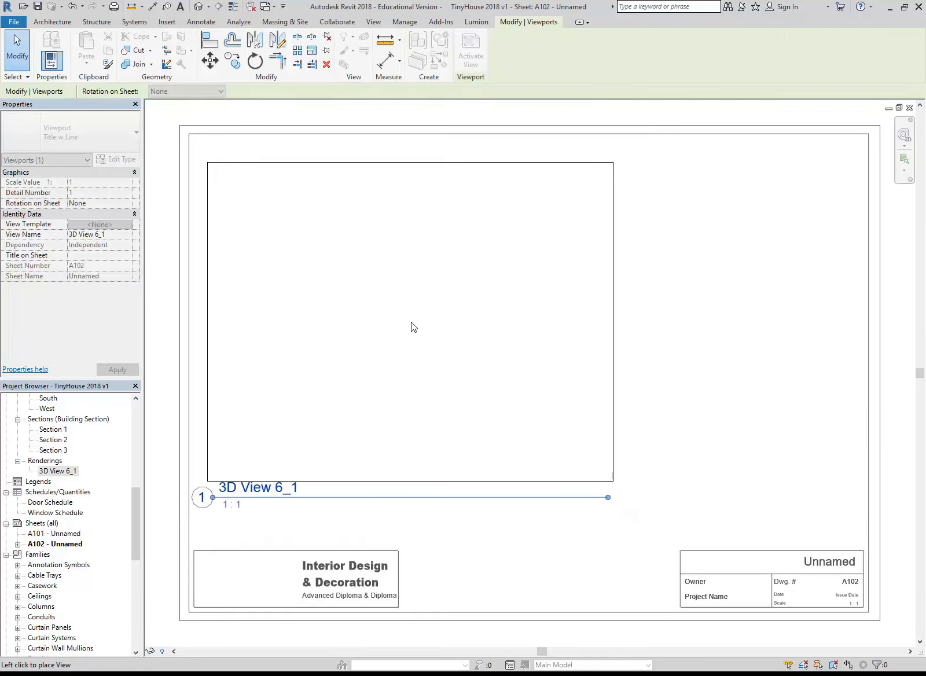
pyautogui.click(411, 322)
pyautogui.moveTo(362, 389); pyautogui.dragTo(415, 393)
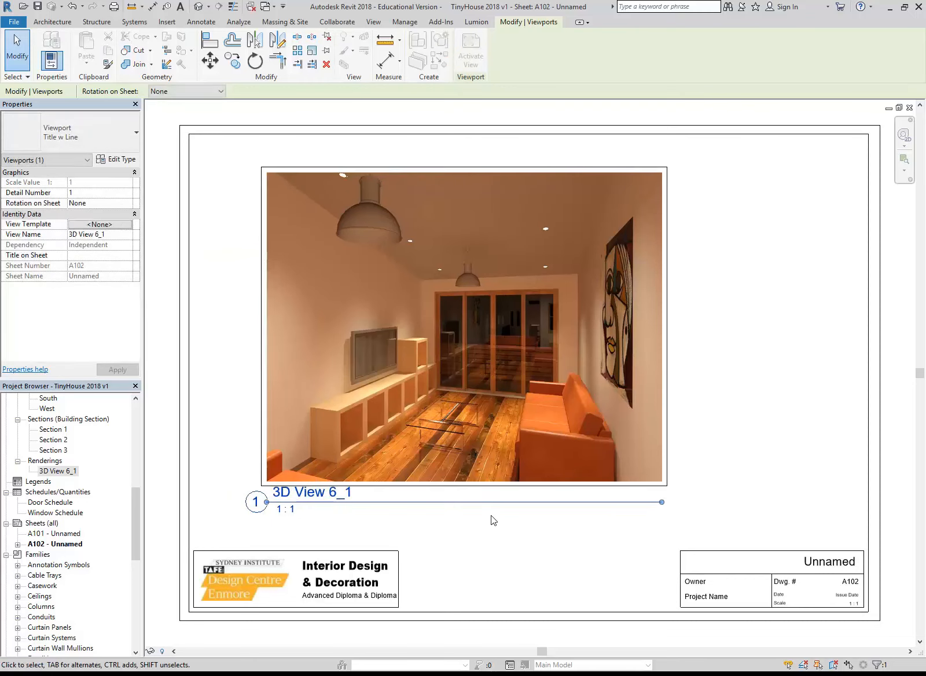
pyautogui.click(476, 584)
pyautogui.click(459, 418)
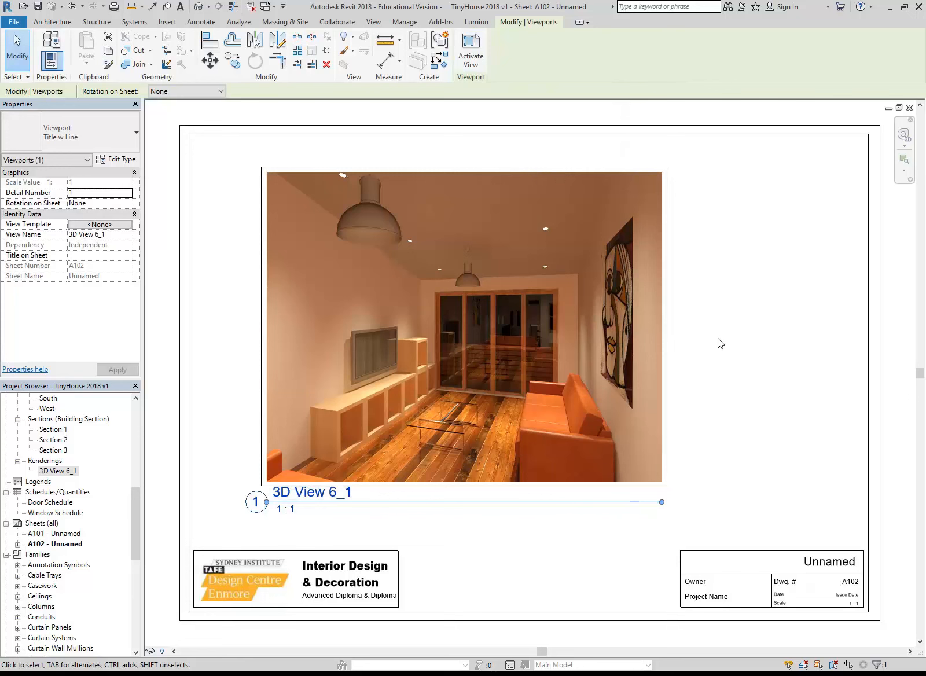
pyautogui.press('Escape')
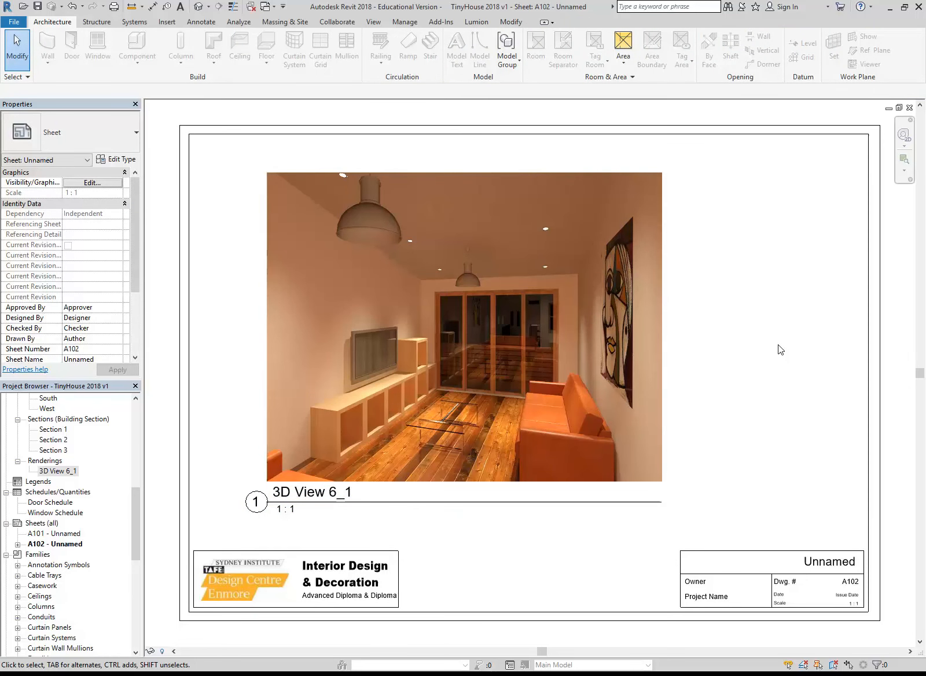
# Activate the rendering's viewport, shrink the image proportionally from its upper-right corner, deactivate the view, and move the viewport slightly up and left
pyautogui.click(514, 359)
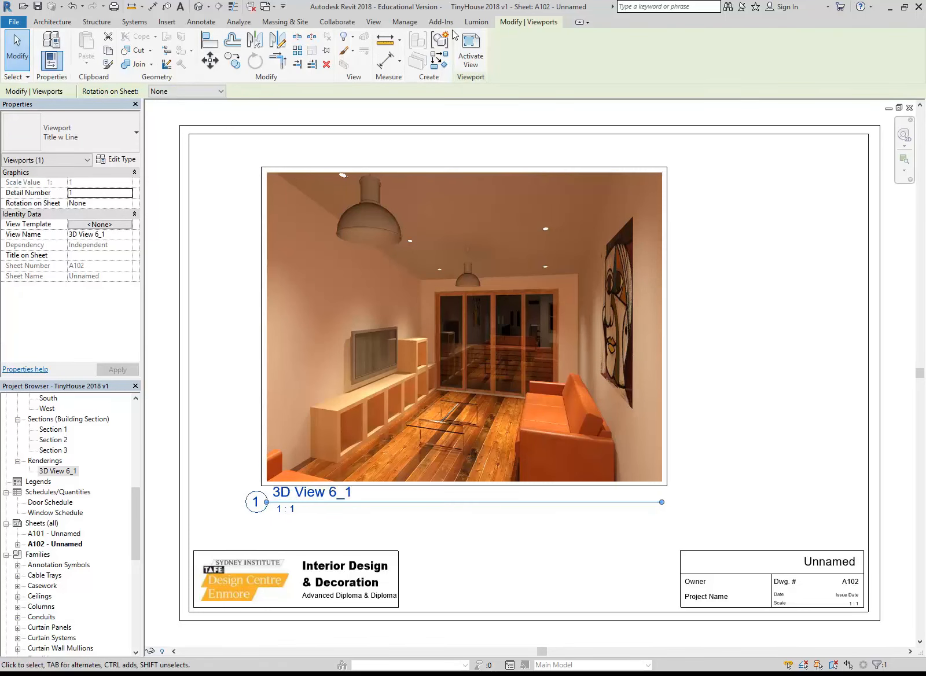
pyautogui.click(472, 47)
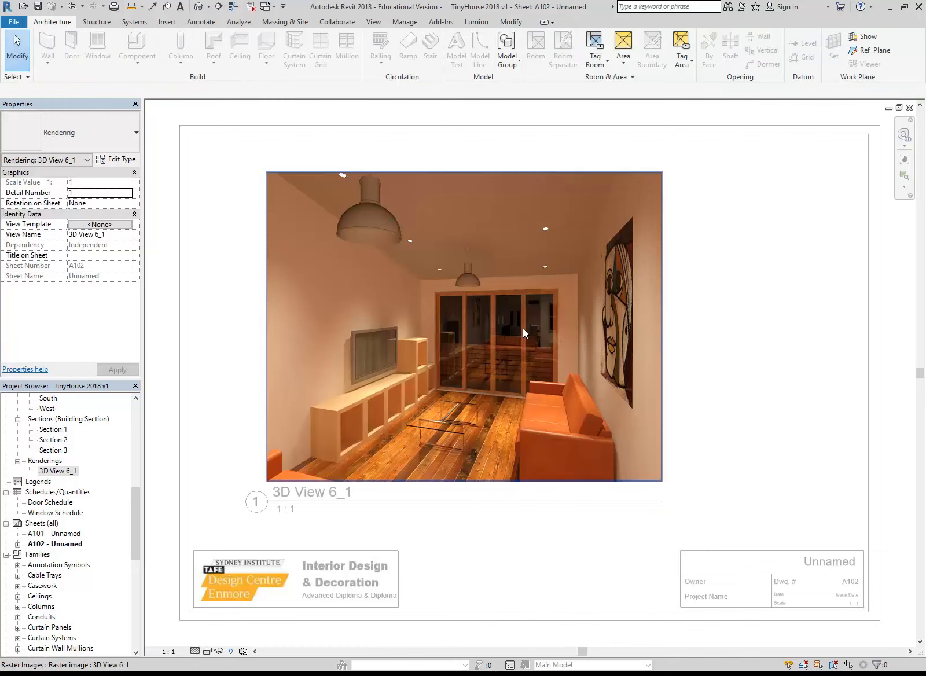
pyautogui.click(522, 329)
pyautogui.moveTo(661, 172); pyautogui.dragTo(550, 259)
pyautogui.click(581, 342)
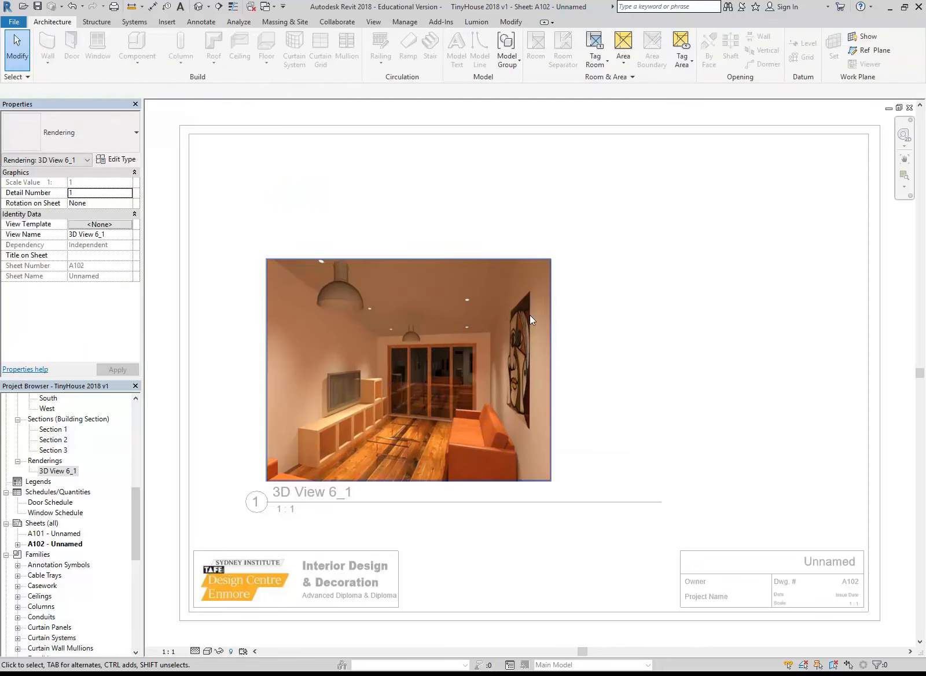
pyautogui.rightClick(441, 233)
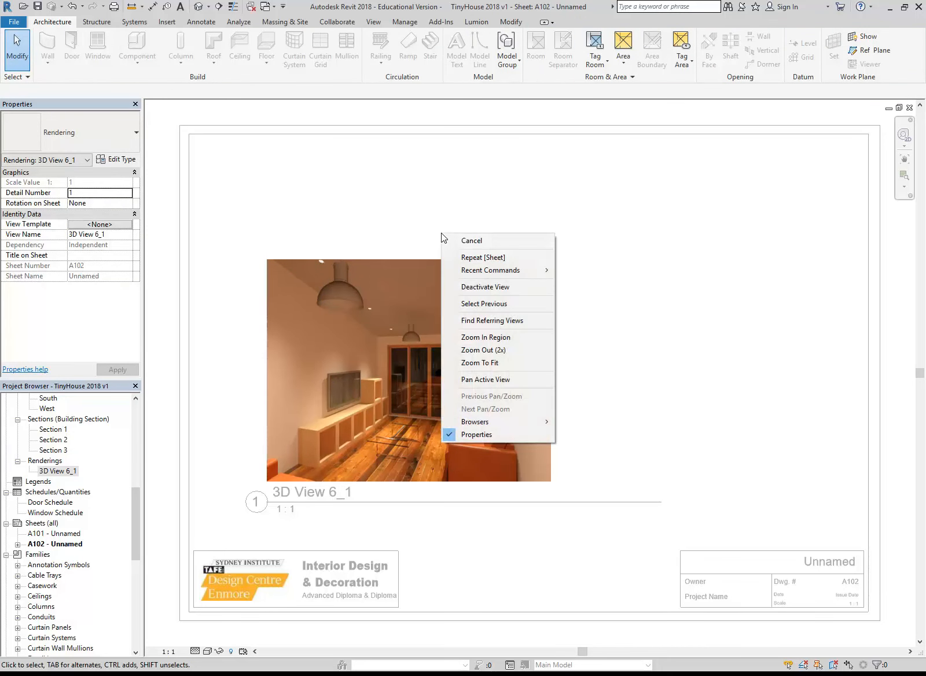
pyautogui.click(468, 285)
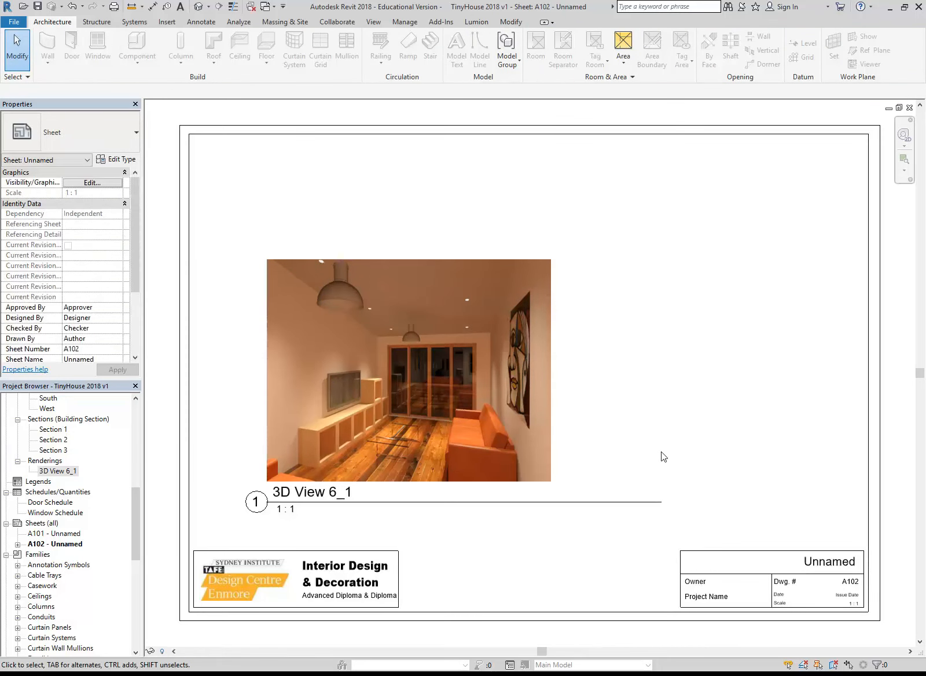
pyautogui.click(404, 361)
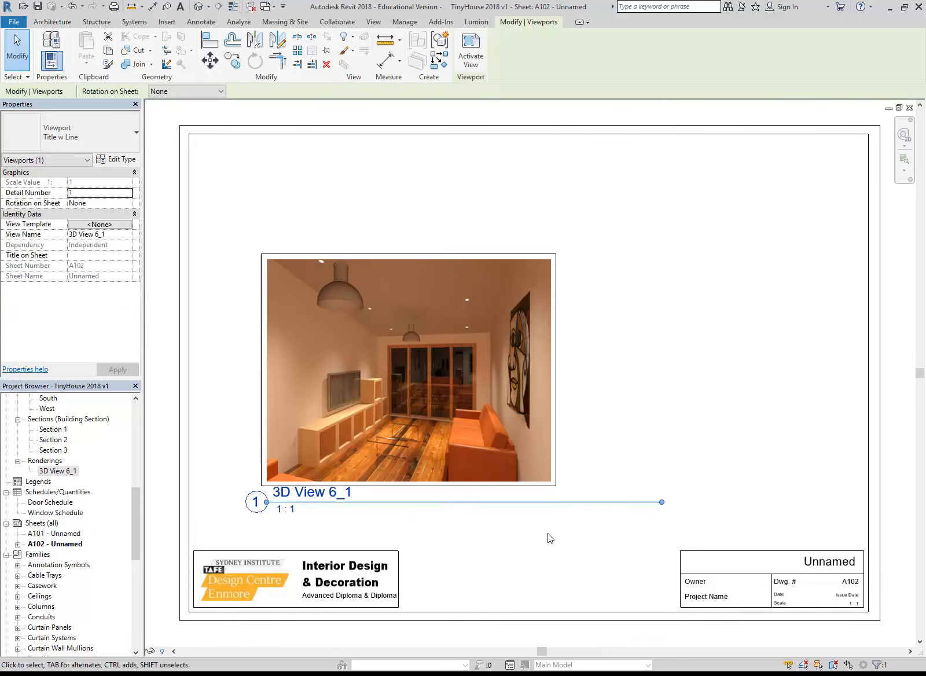
pyautogui.moveTo(439, 412); pyautogui.dragTo(425, 377)
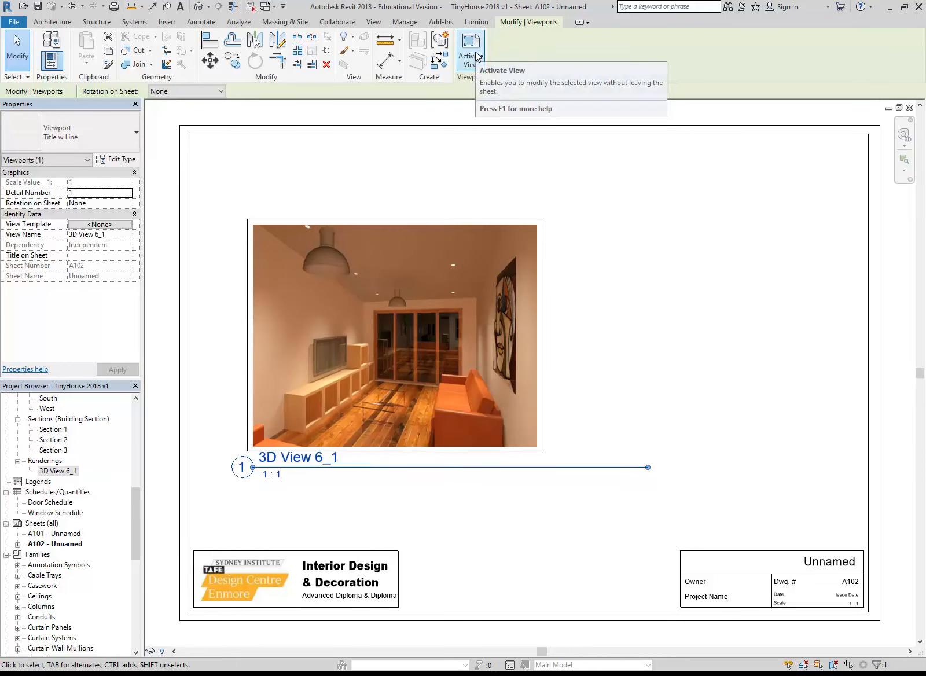
# Reactivate the rendering's viewport, set the raster image's width to 170, and deactivate the view
pyautogui.rightClick(429, 266)
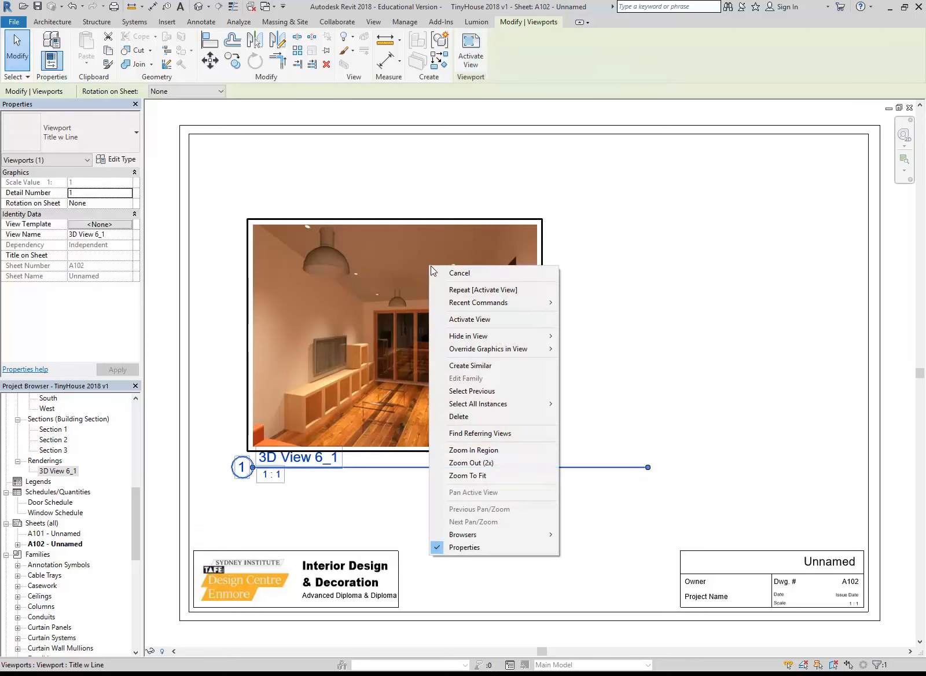
pyautogui.click(464, 319)
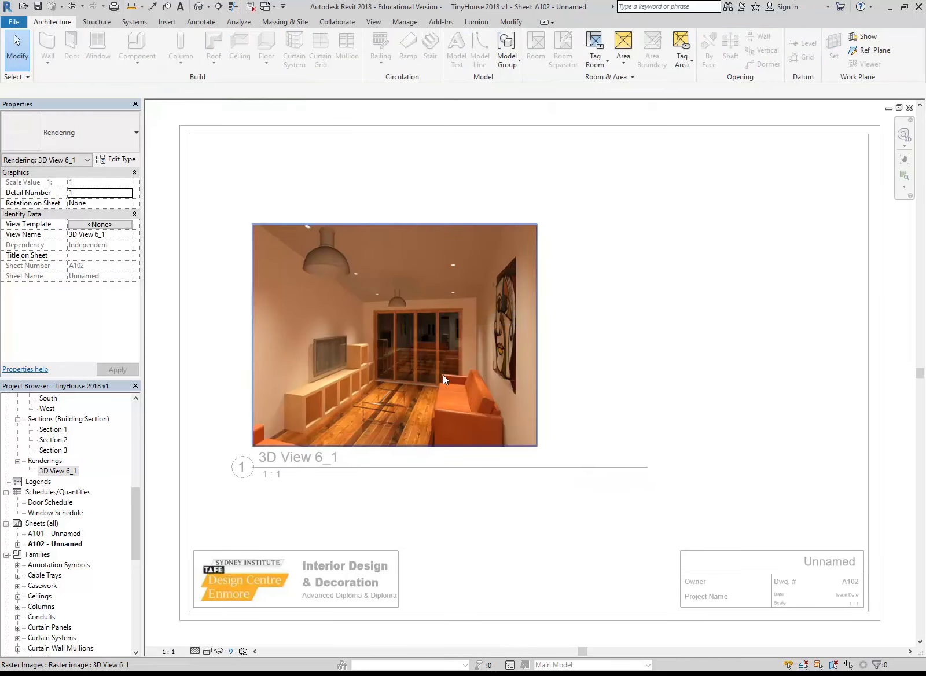
pyautogui.click(446, 377)
pyautogui.moveTo(537, 224); pyautogui.dragTo(545, 218)
pyautogui.click(94, 183)
pyautogui.click(99, 191)
pyautogui.click(98, 183)
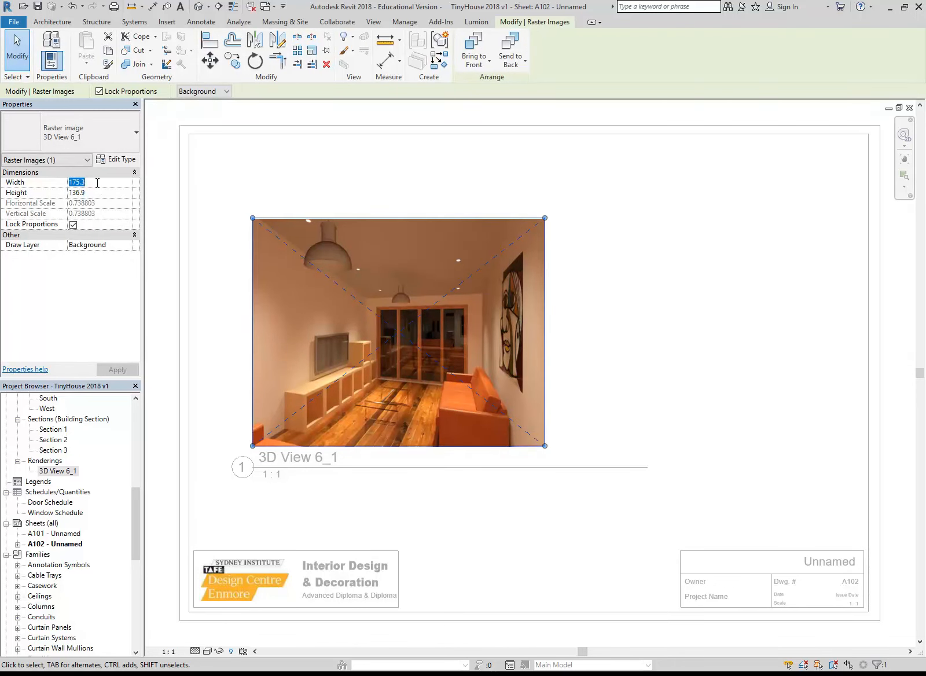
pyautogui.write('170')
pyautogui.press('Return')
pyautogui.click(334, 194)
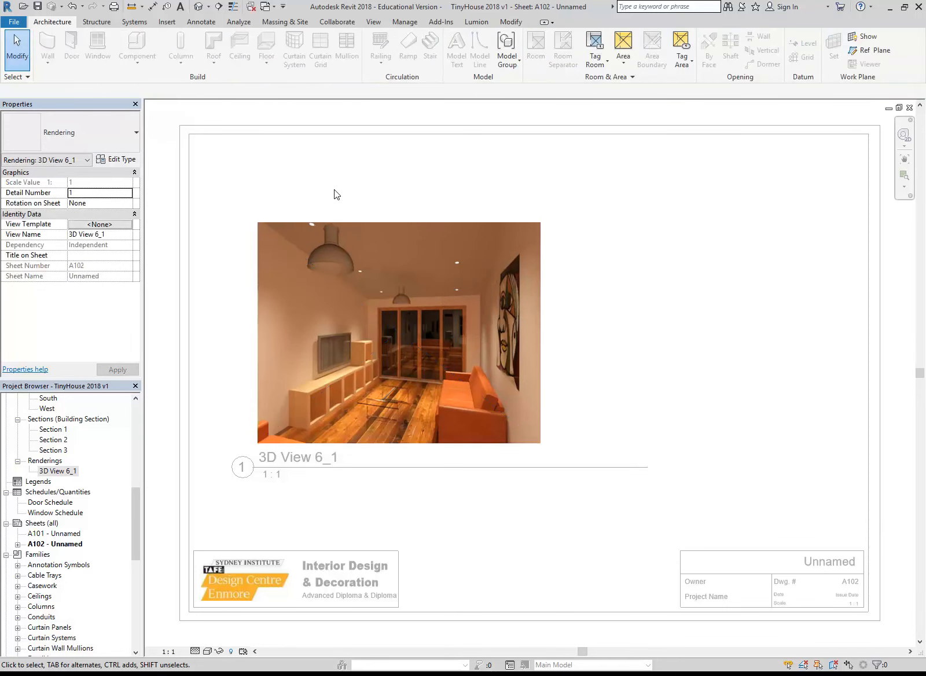
pyautogui.rightClick(334, 195)
pyautogui.click(375, 243)
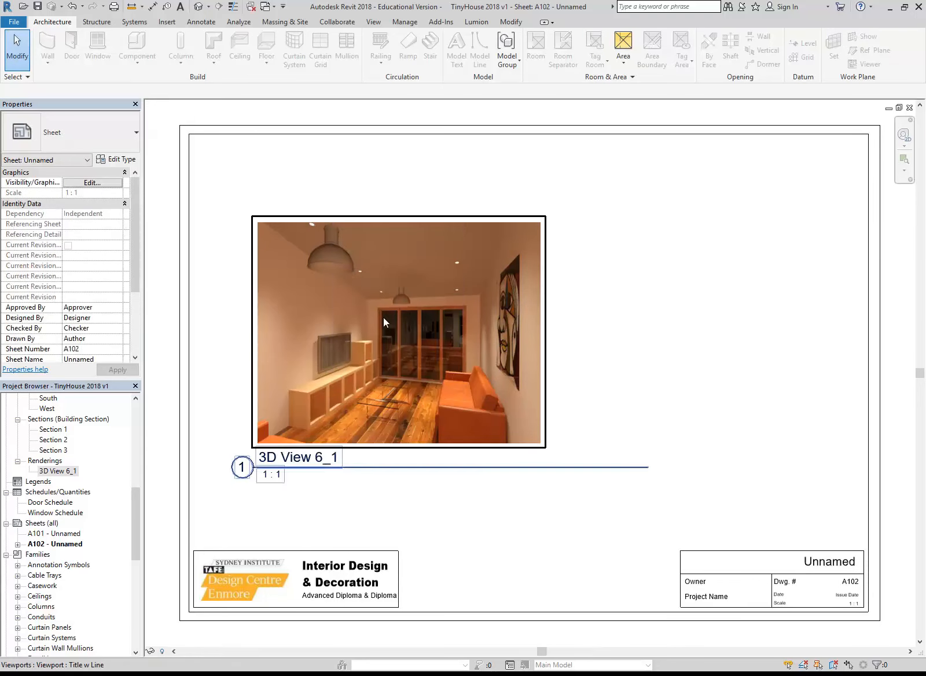
# Shorten the rendering viewport's title line to match the image width and move the viewport slightly up and to the left on the sheet
pyautogui.click(383, 317)
pyautogui.moveTo(647, 467); pyautogui.dragTo(544, 468)
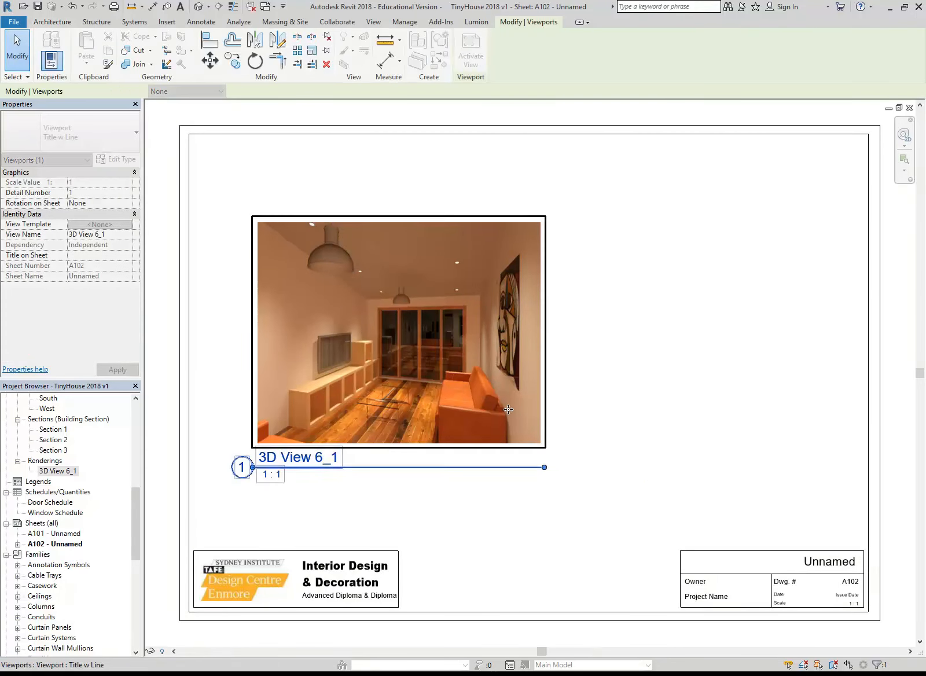
pyautogui.click(562, 422)
pyautogui.moveTo(444, 417); pyautogui.dragTo(434, 389)
pyautogui.click(417, 522)
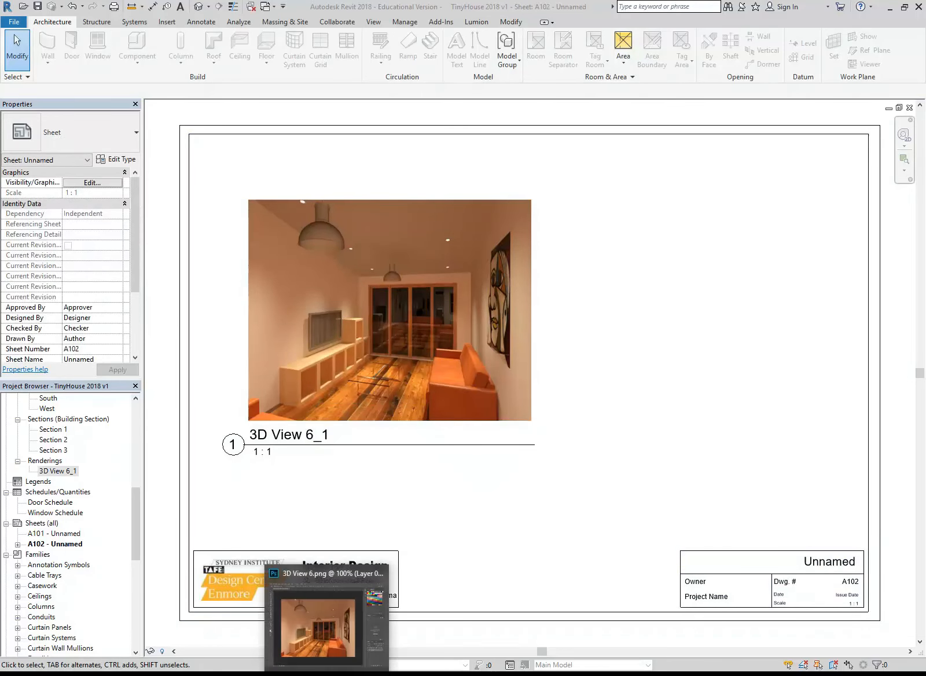
# Check the exported rendering in Photoshop, return to Revit, and place 3D View 6.png from the CAD 2 folder on sheet A102
pyautogui.click(331, 673)
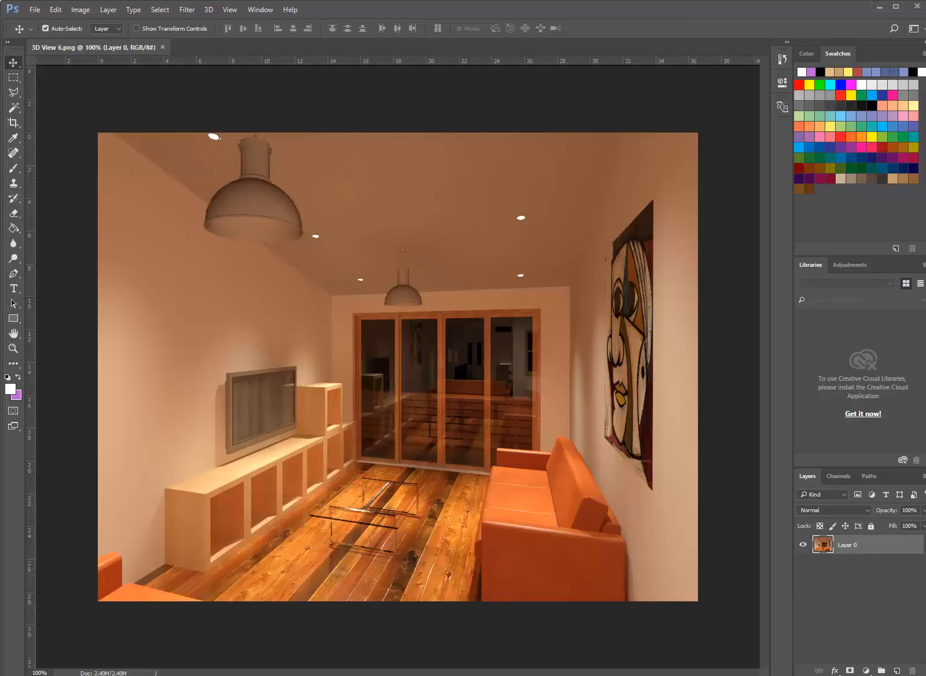
pyautogui.hotkey('alt', 'Tab')
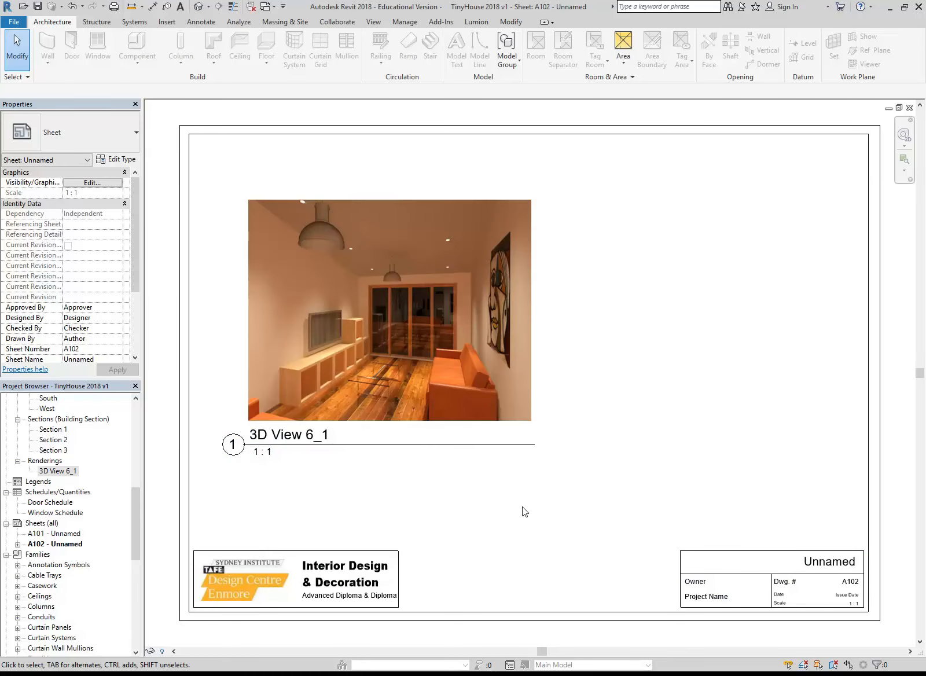
pyautogui.click(167, 22)
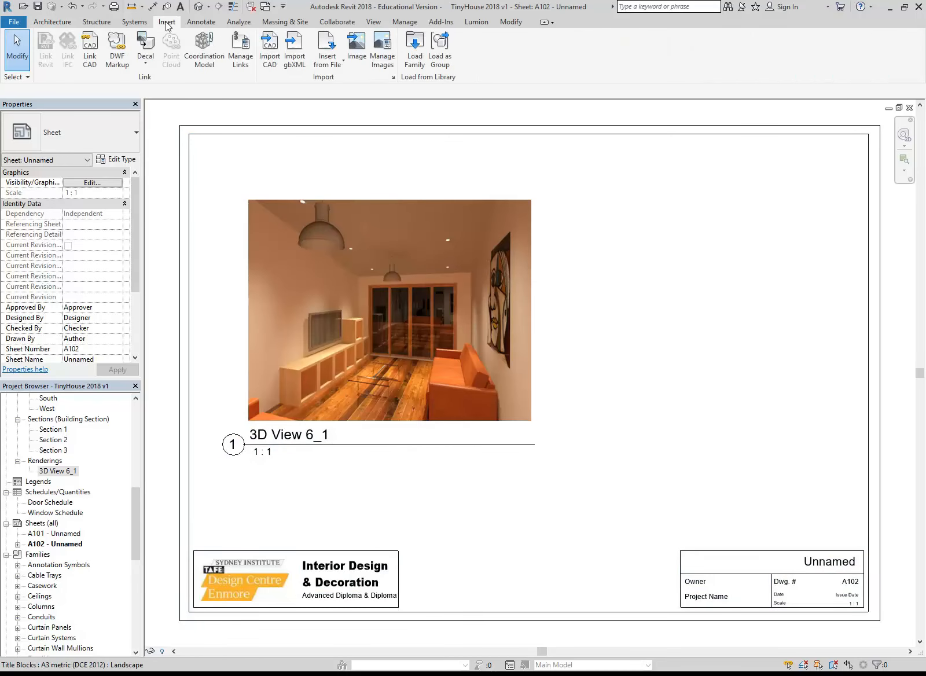
pyautogui.click(354, 47)
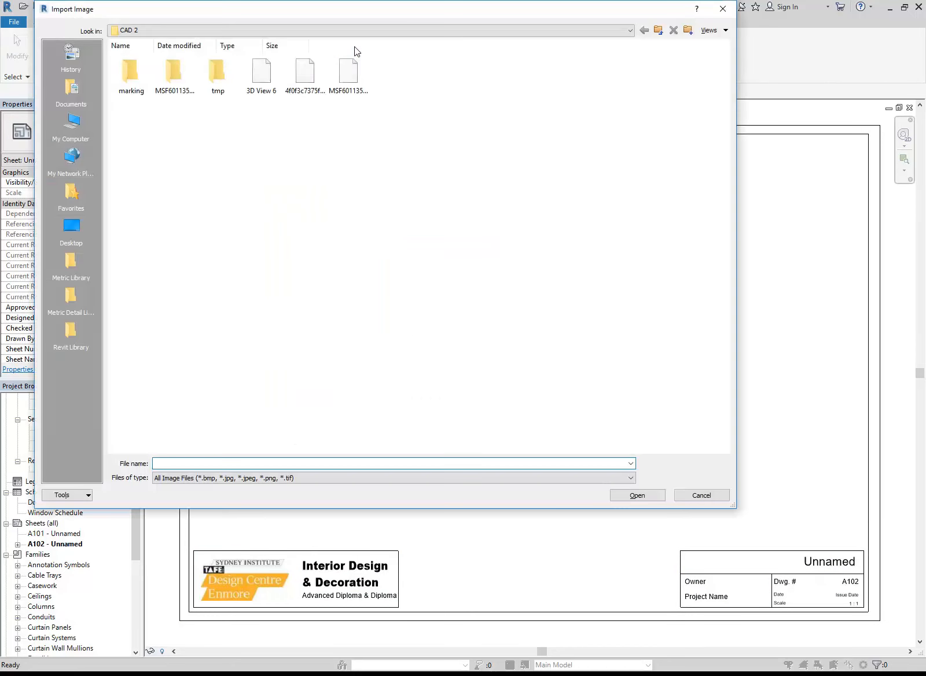
pyautogui.click(261, 74)
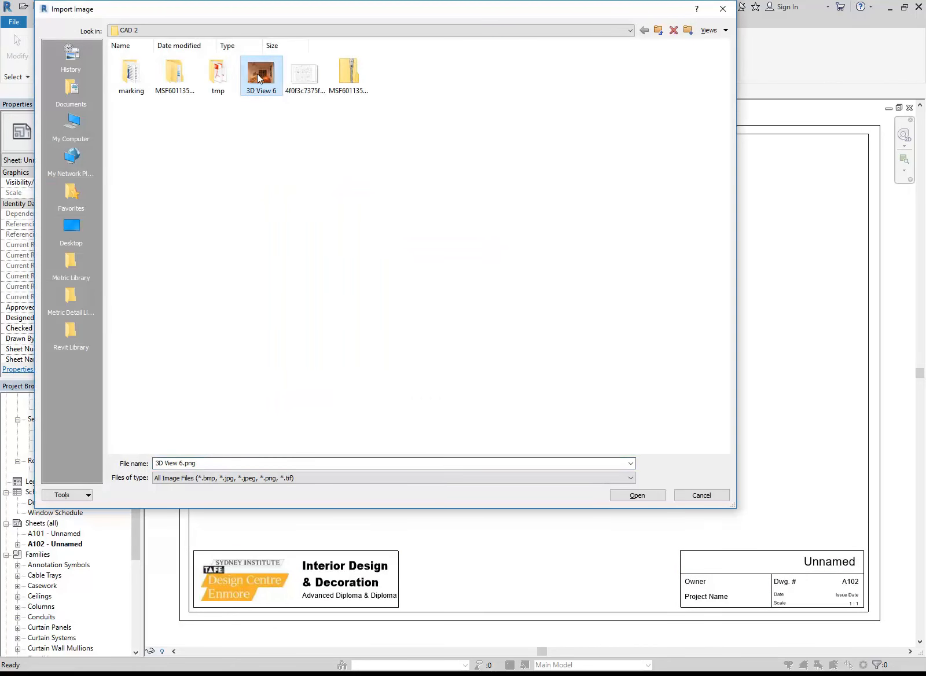
pyautogui.doubleClick(258, 77)
pyautogui.click(652, 306)
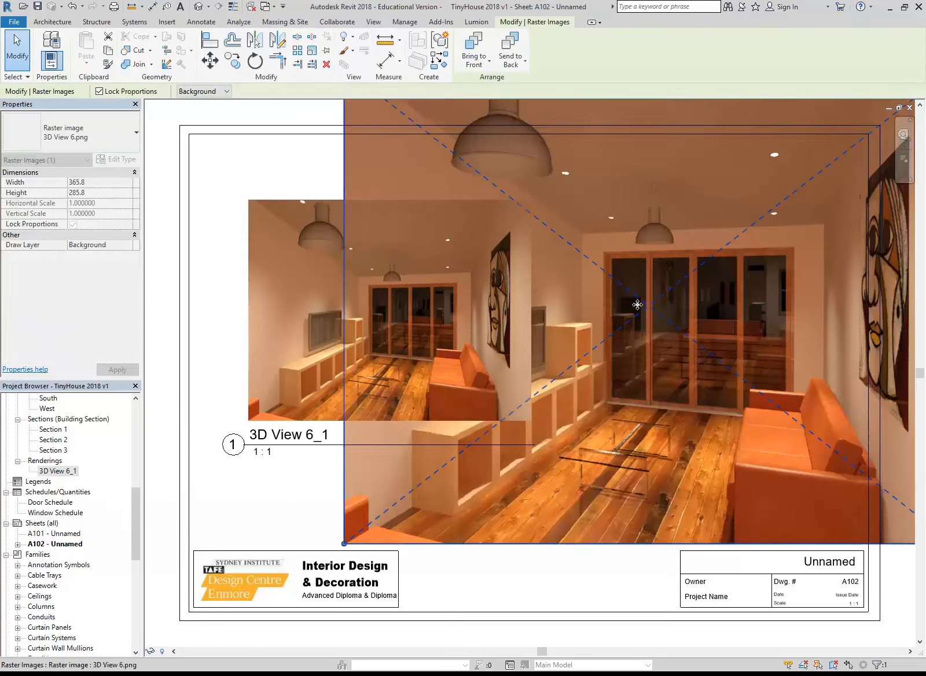
# Shrink the imported 3D View 6.png image proportionally to about 166 mm wide and place it beside the rendering's viewport
pyautogui.scroll(-4, 651, 306)
pyautogui.moveTo(651, 306); pyautogui.dragTo(517, 340, button='middle')
pyautogui.scroll(1, 517, 340)
pyautogui.moveTo(719, 497); pyautogui.dragTo(597, 402)
pyautogui.moveTo(319, 185); pyautogui.dragTo(409, 253)
pyautogui.scroll(2, 496, 370)
pyautogui.moveTo(496, 370); pyautogui.dragTo(578, 397)
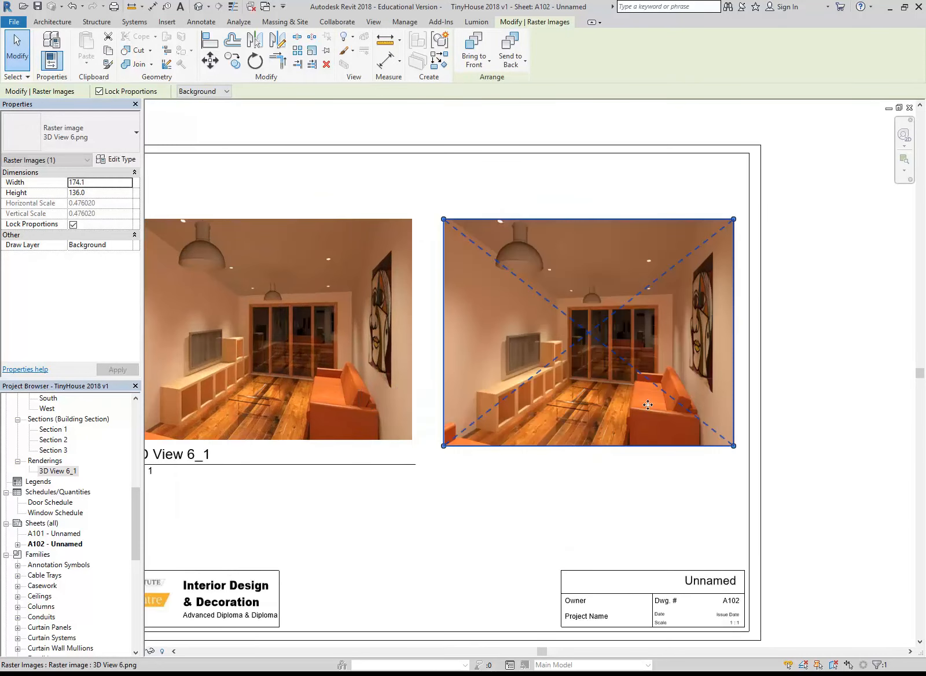
pyautogui.moveTo(733, 445); pyautogui.dragTo(720, 435)
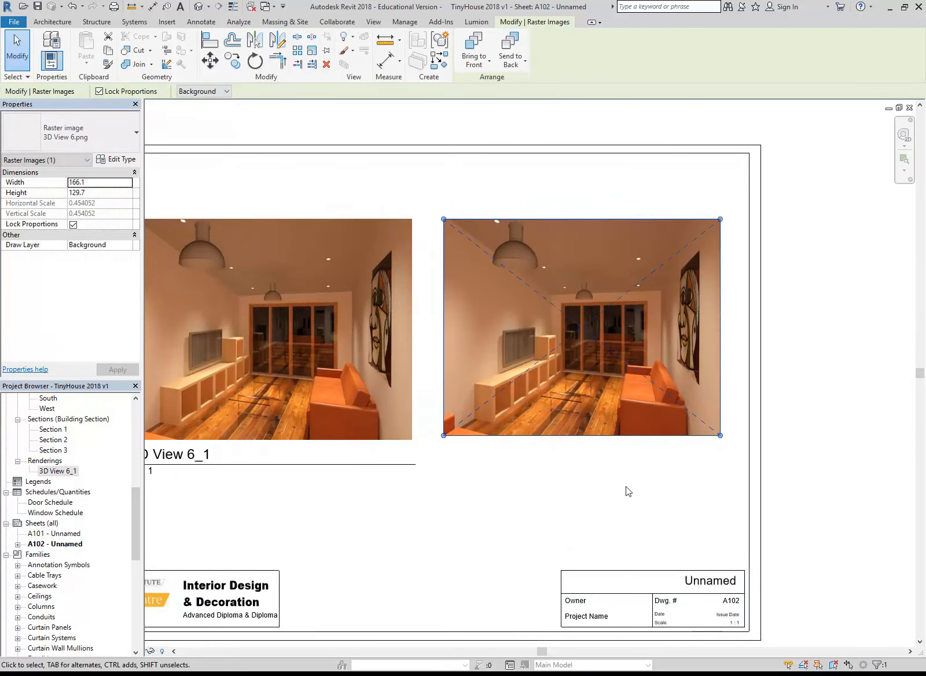
pyautogui.click(556, 481)
pyautogui.scroll(-1, 556, 482)
pyautogui.moveTo(591, 482); pyautogui.dragTo(552, 477, button='middle')
pyautogui.scroll(1, 527, 469)
pyautogui.scroll(-1, 533, 468)
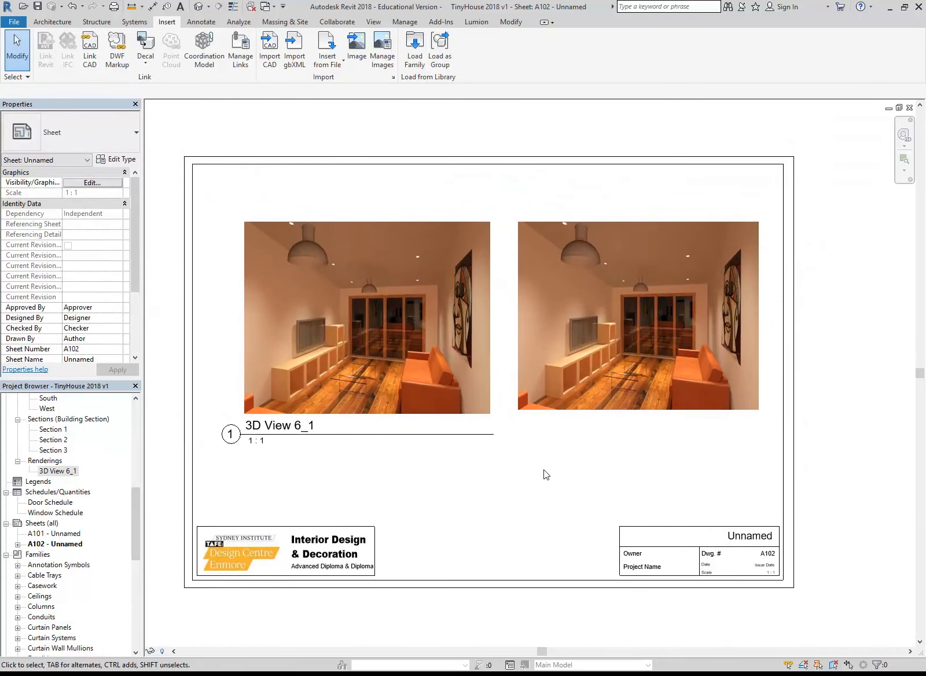
# Delete the imported 3D View 6.png image from the sheet and move the rendering's viewport to the middle of the sheet
pyautogui.click(578, 368)
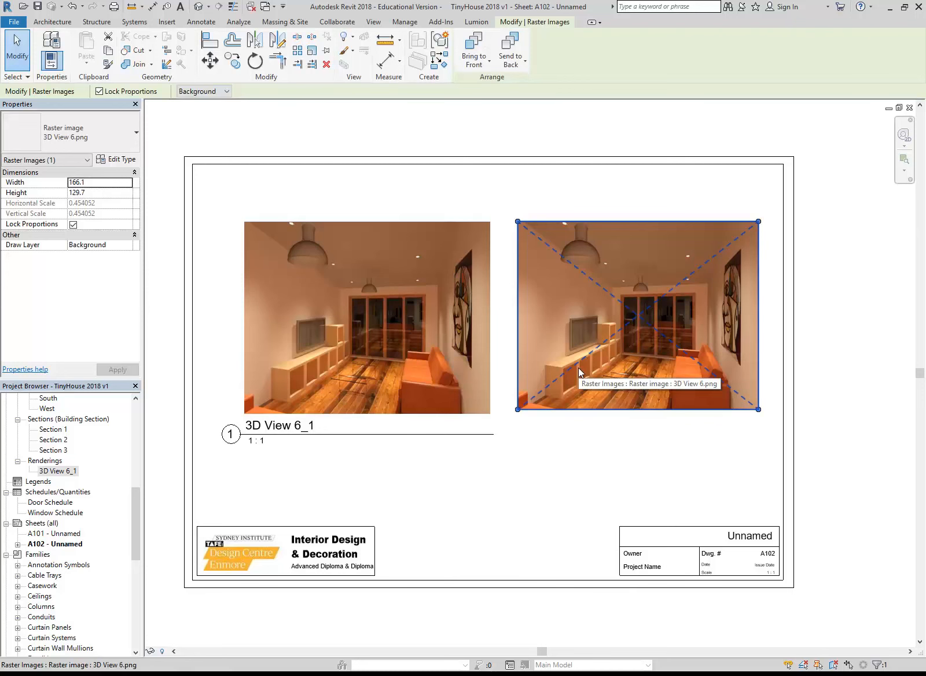
pyautogui.press('Delete')
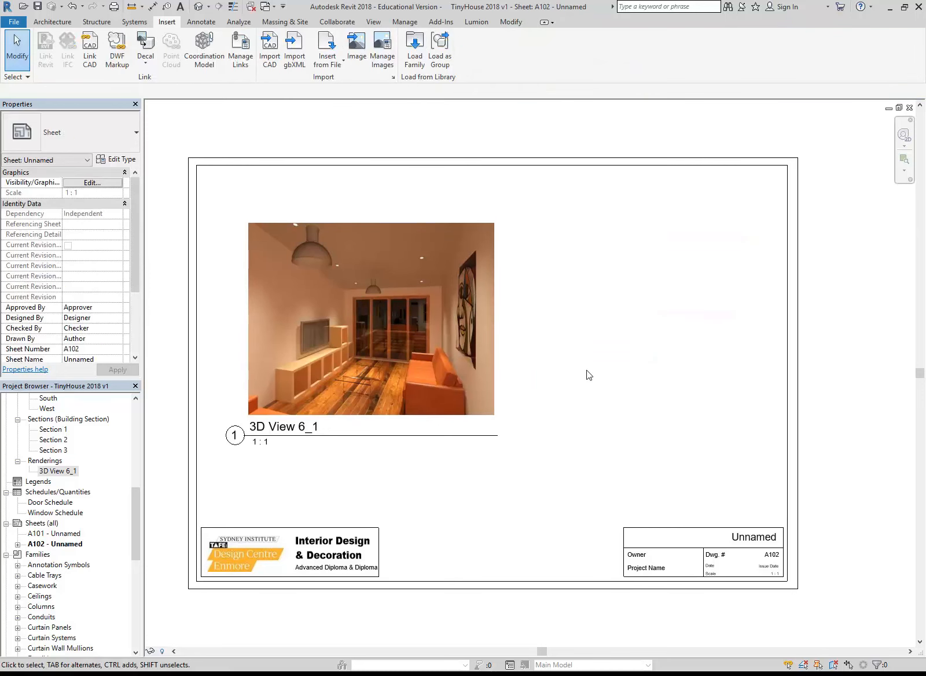
pyautogui.moveTo(360, 366); pyautogui.dragTo(479, 365)
pyautogui.click(482, 477)
pyautogui.moveTo(481, 477); pyautogui.dragTo(452, 465, button='middle')
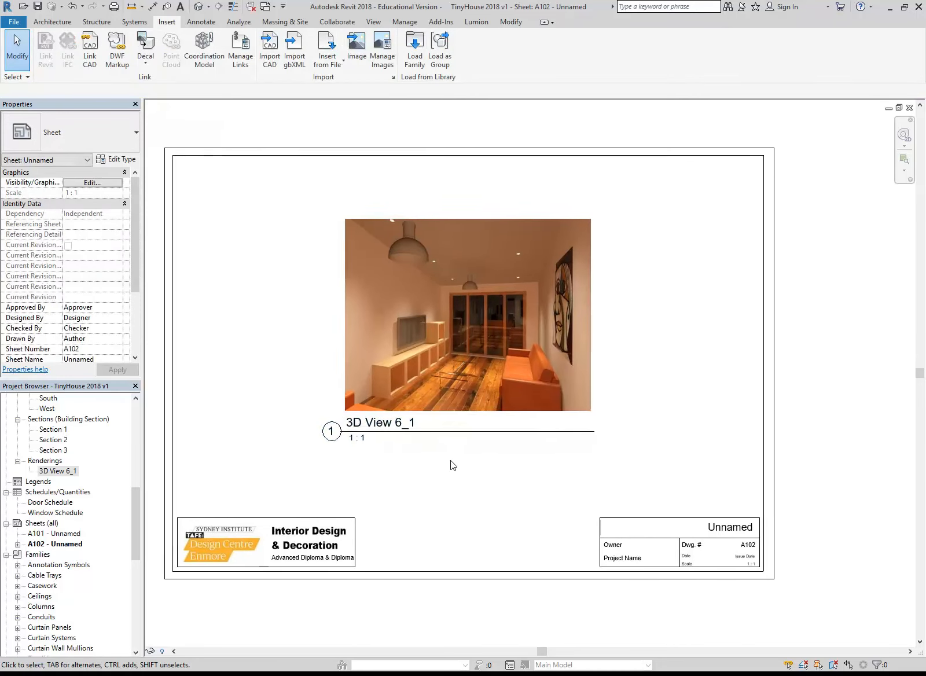
pyautogui.scroll(2, 463, 470)
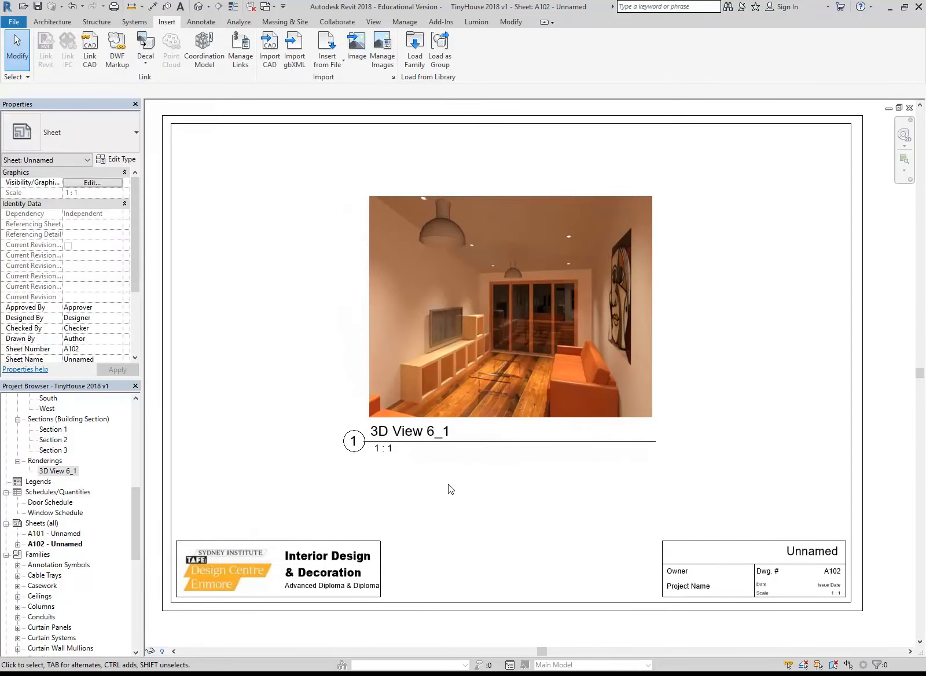
# Open 3D View 6 and bring up its rendering settings
pyautogui.moveTo(135, 527); pyautogui.dragTo(137, 481)
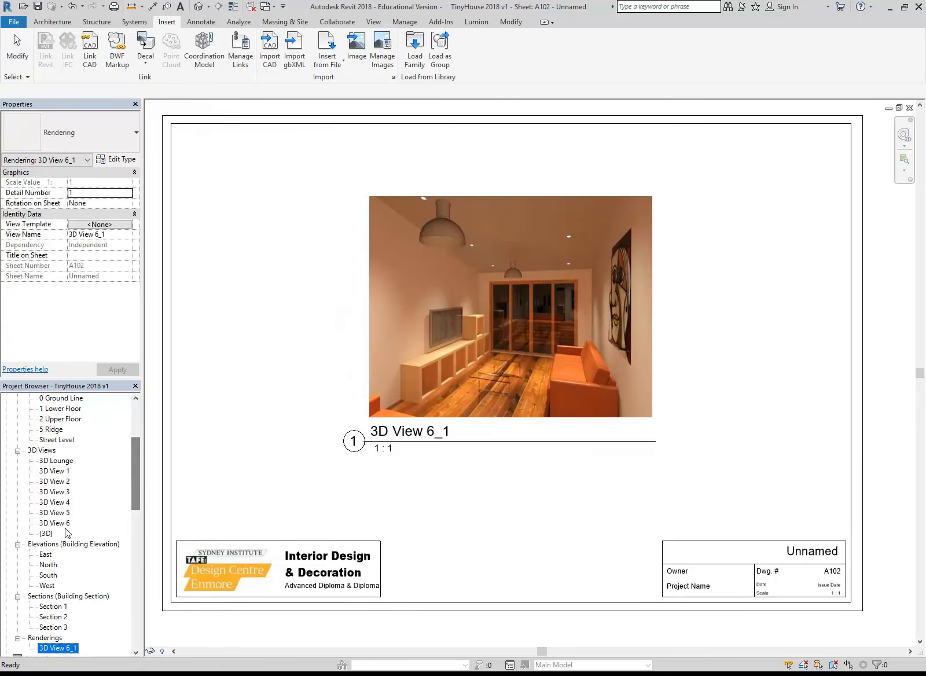
pyautogui.doubleClick(63, 523)
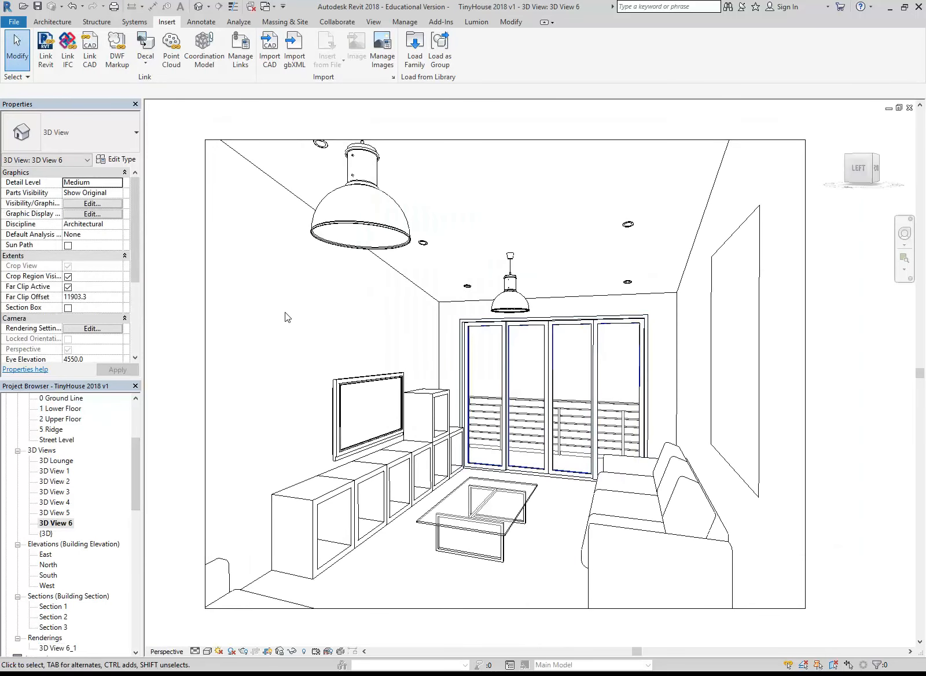
pyautogui.click(243, 651)
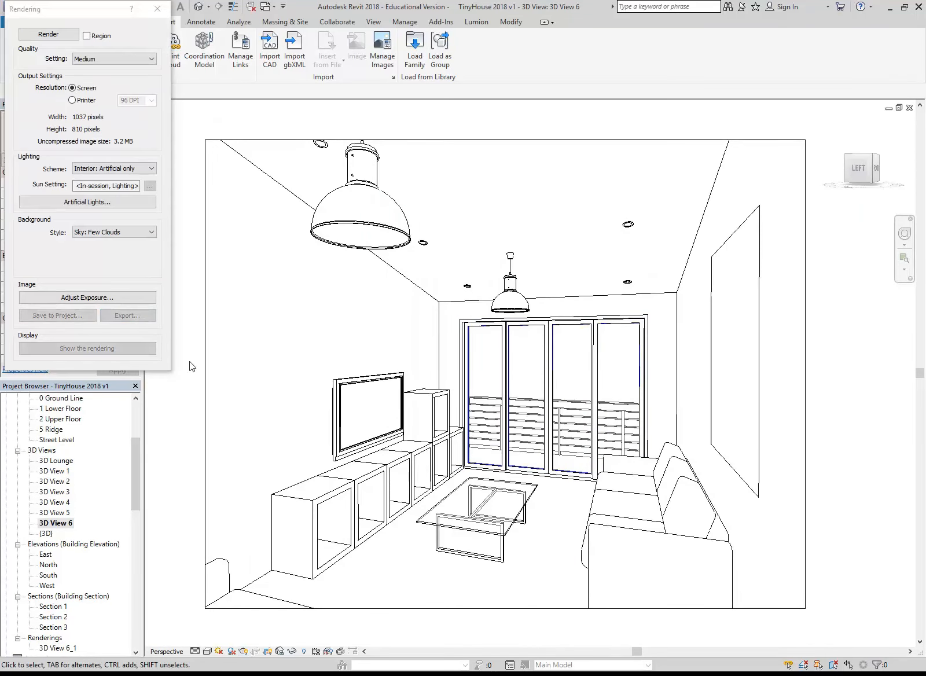
pyautogui.click(109, 232)
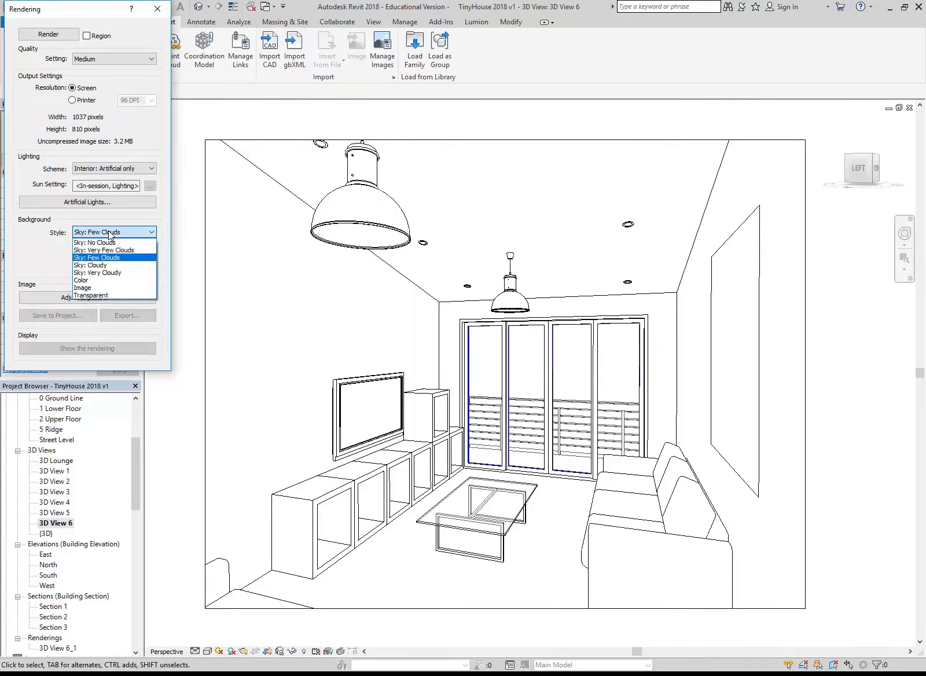
pyautogui.click(93, 287)
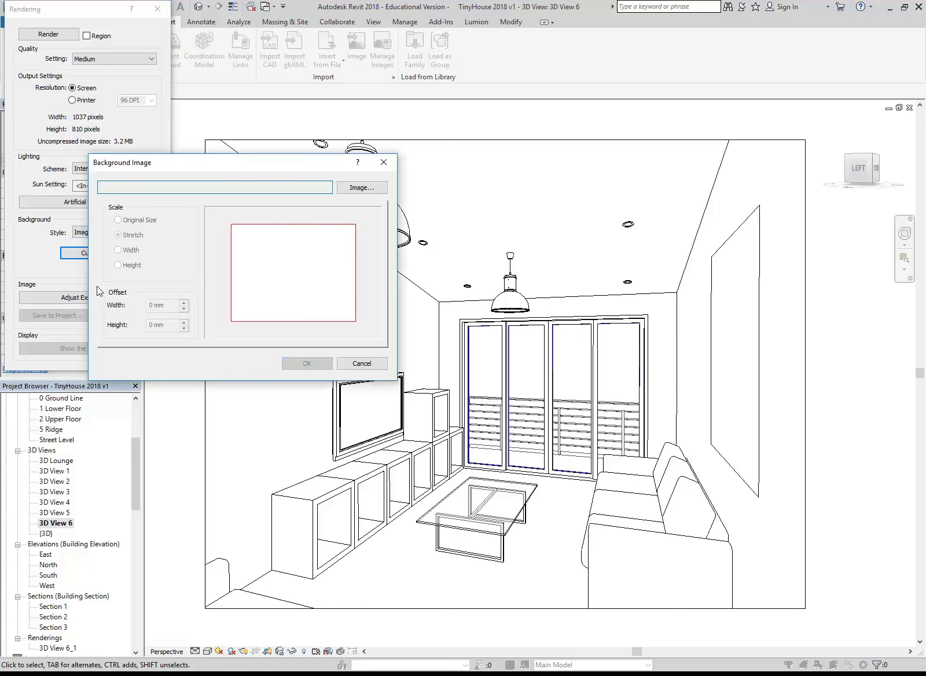
pyautogui.click(368, 190)
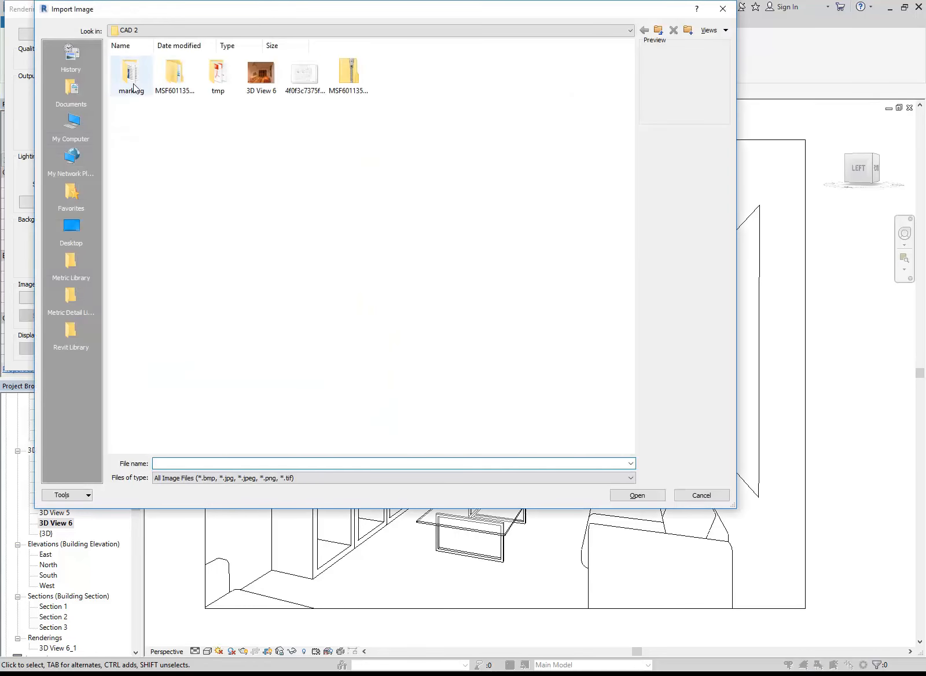
pyautogui.click(251, 30)
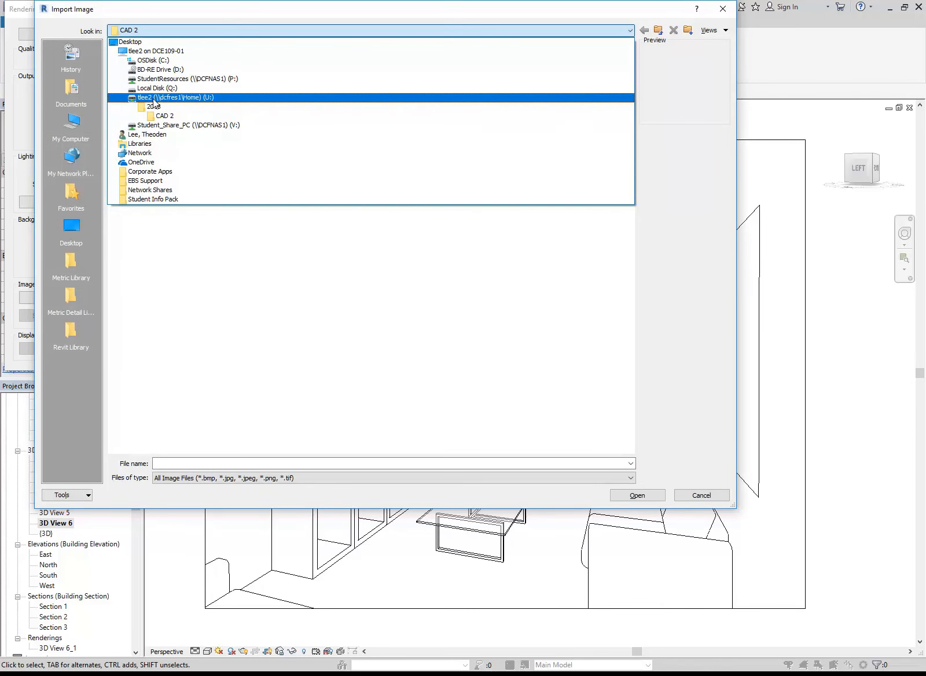
pyautogui.click(152, 98)
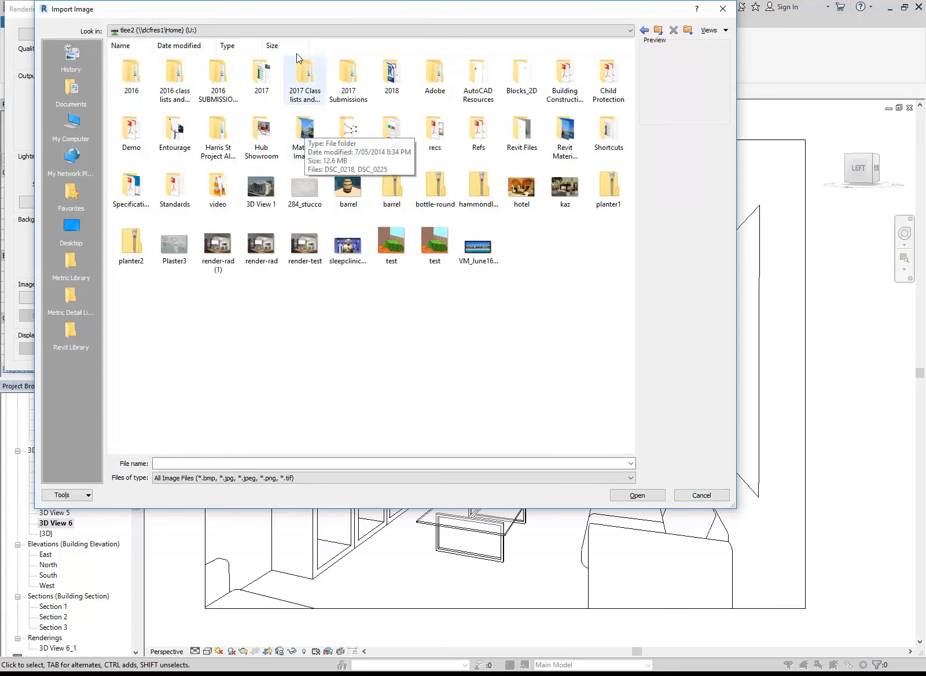
pyautogui.click(292, 33)
pyautogui.click(186, 78)
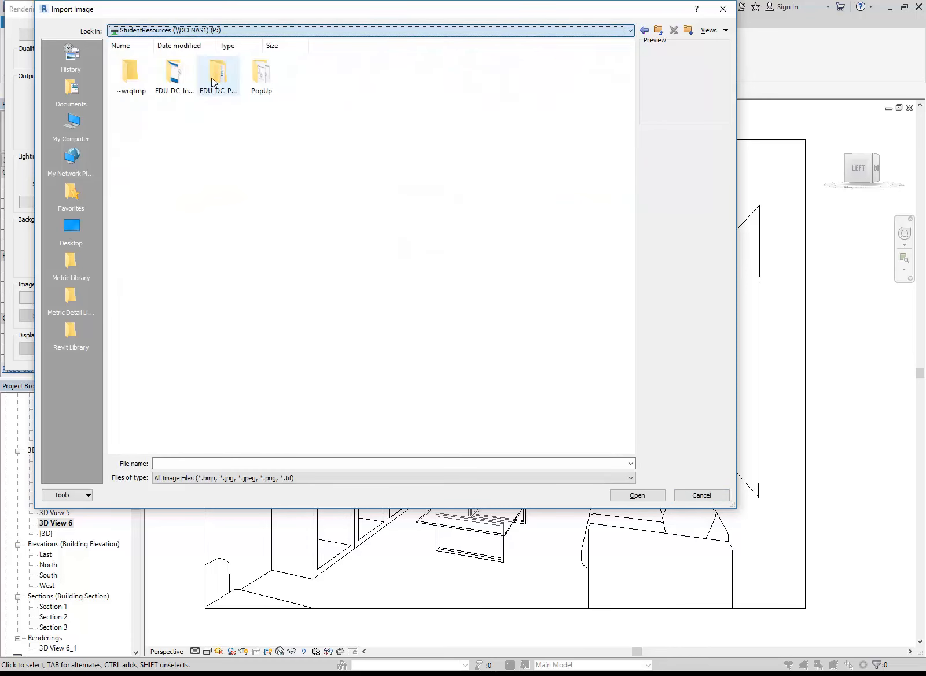
pyautogui.doubleClick(186, 79)
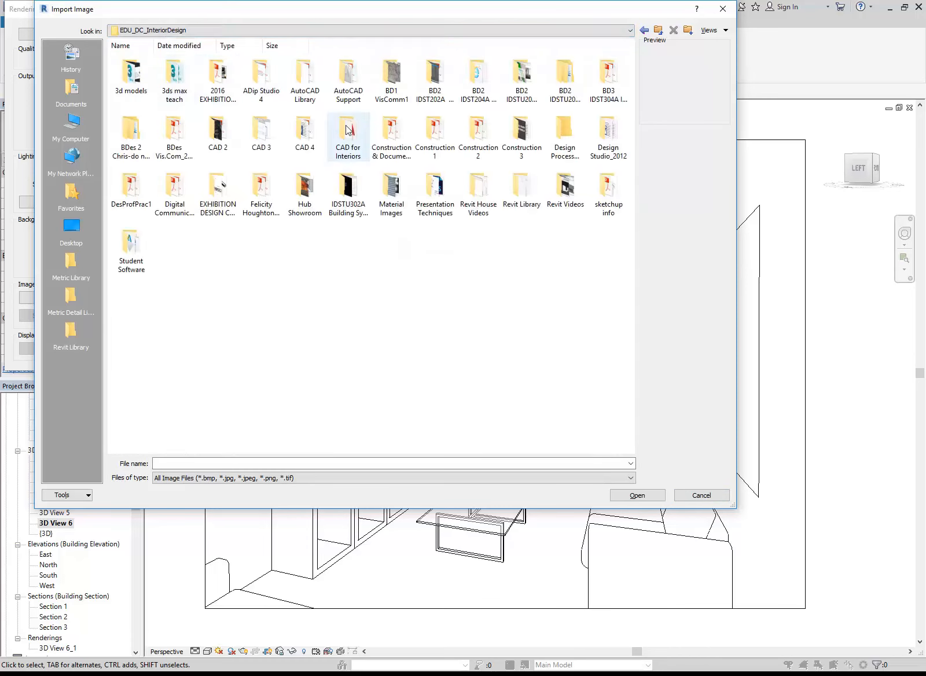
pyautogui.click(702, 495)
pyautogui.click(362, 362)
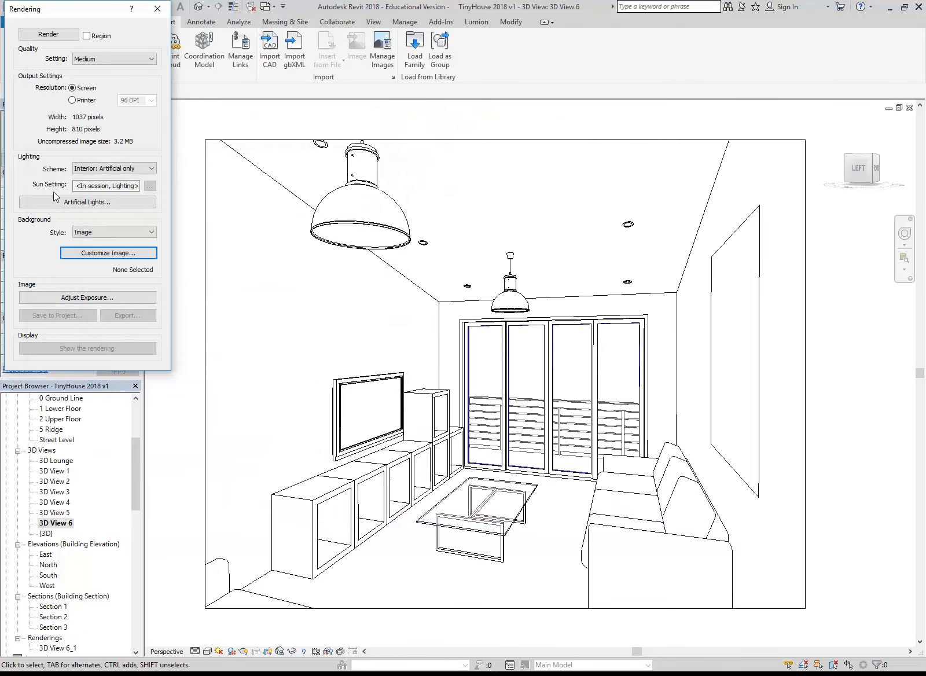
# Set the rendering background style to Image and load SKY.JPG from P:\EDU_DC_InteriorDesign\Material Images\background
pyautogui.click(111, 232)
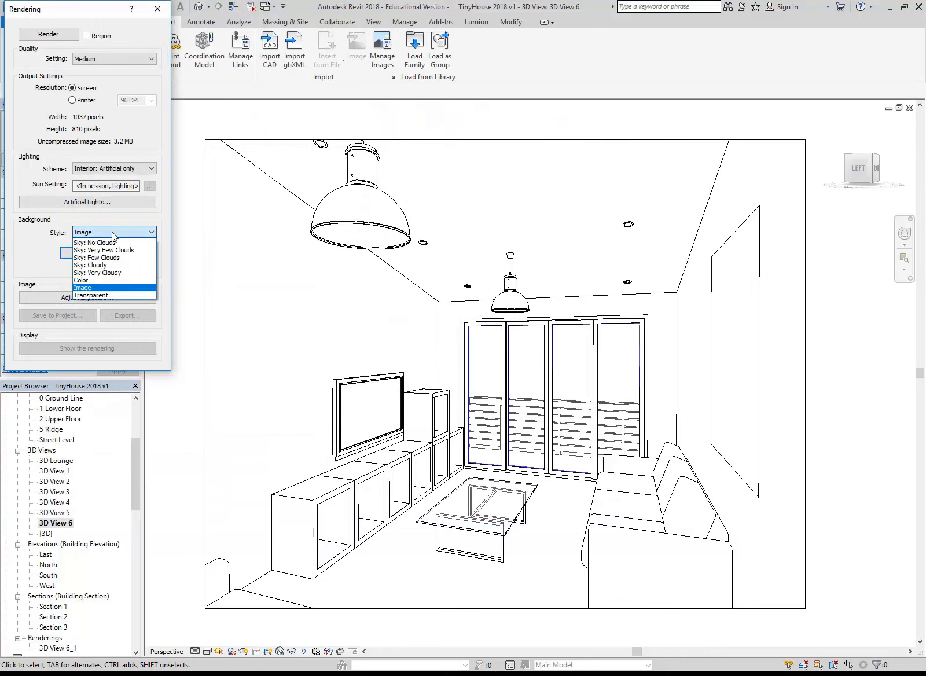
pyautogui.click(87, 288)
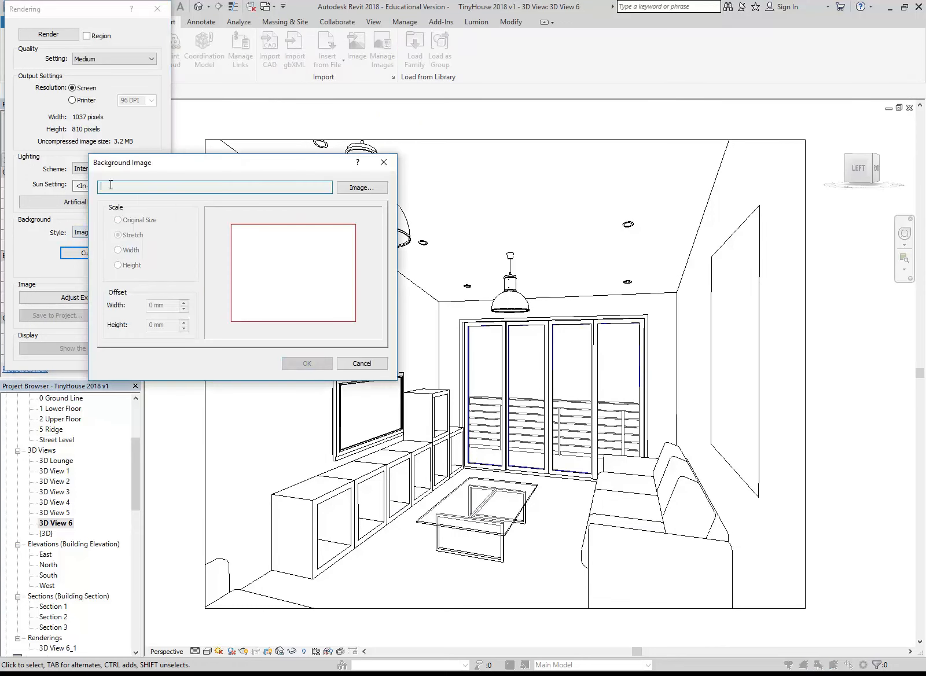
pyautogui.click(362, 188)
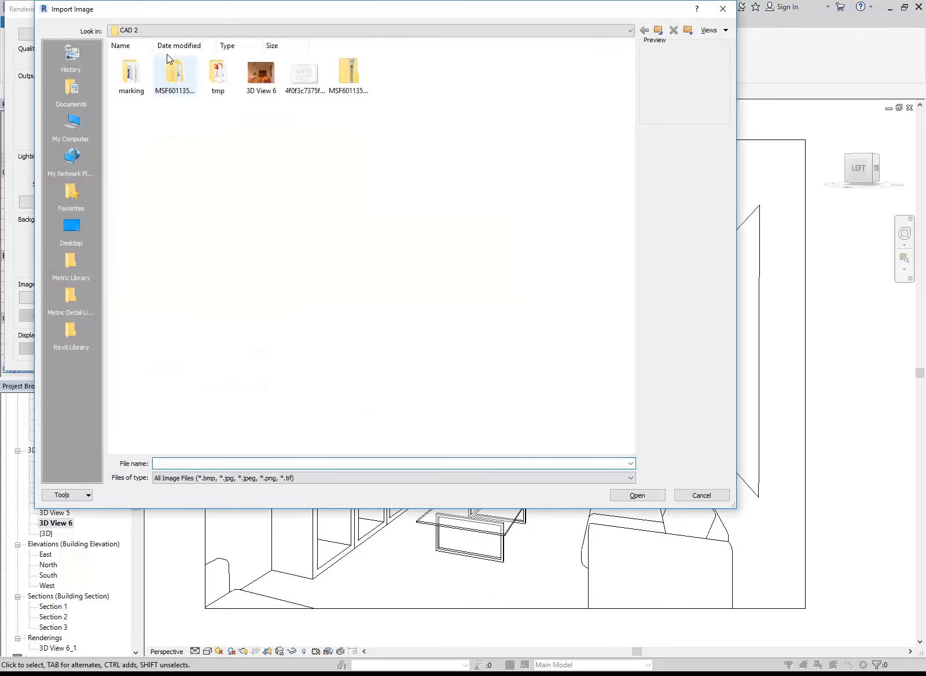
pyautogui.click(175, 32)
pyautogui.click(178, 79)
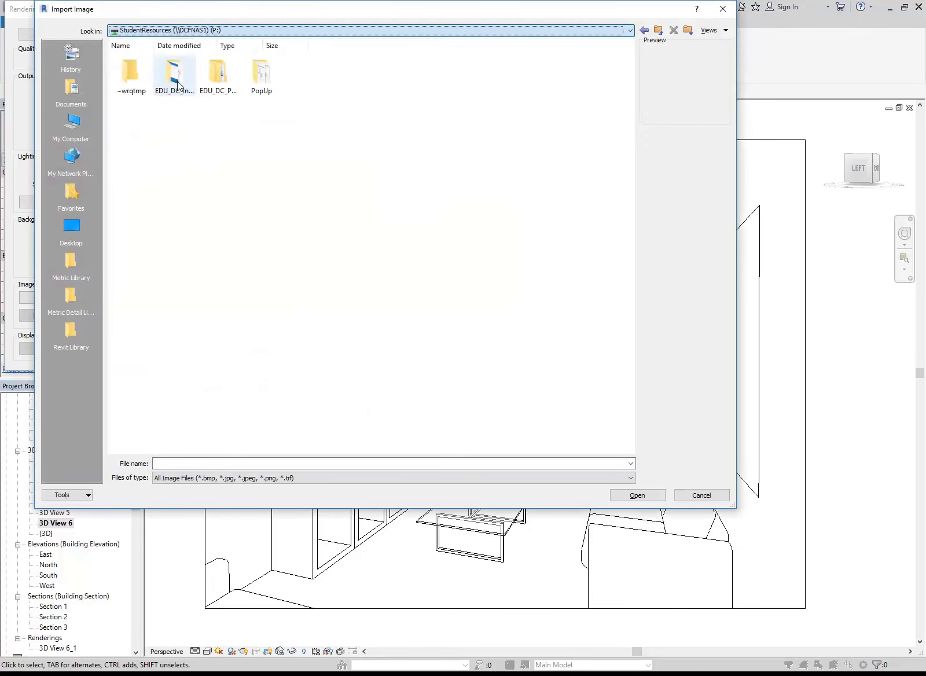
pyautogui.doubleClick(180, 87)
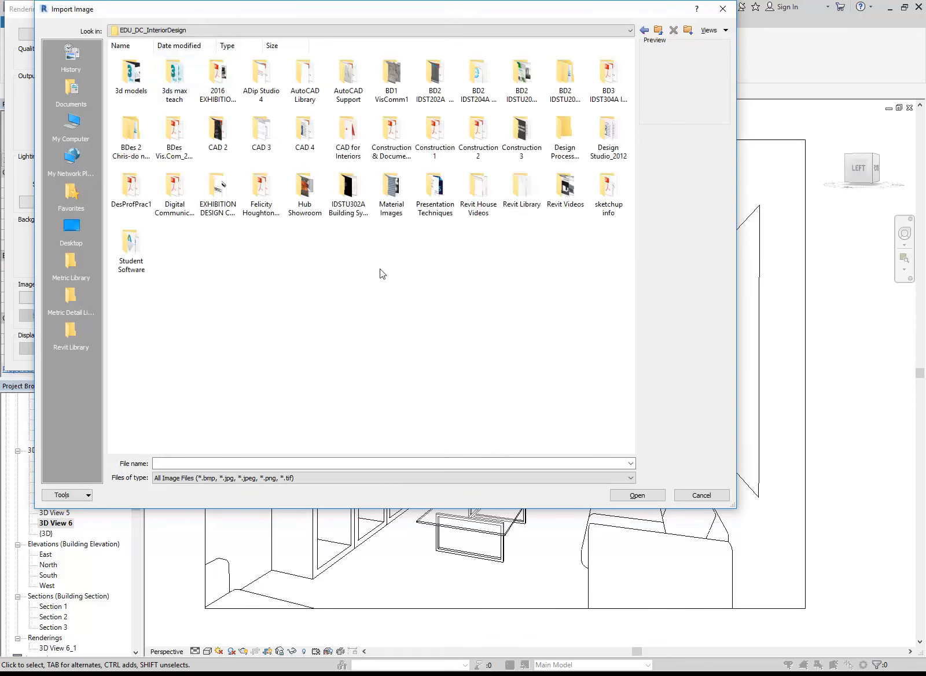
pyautogui.doubleClick(386, 194)
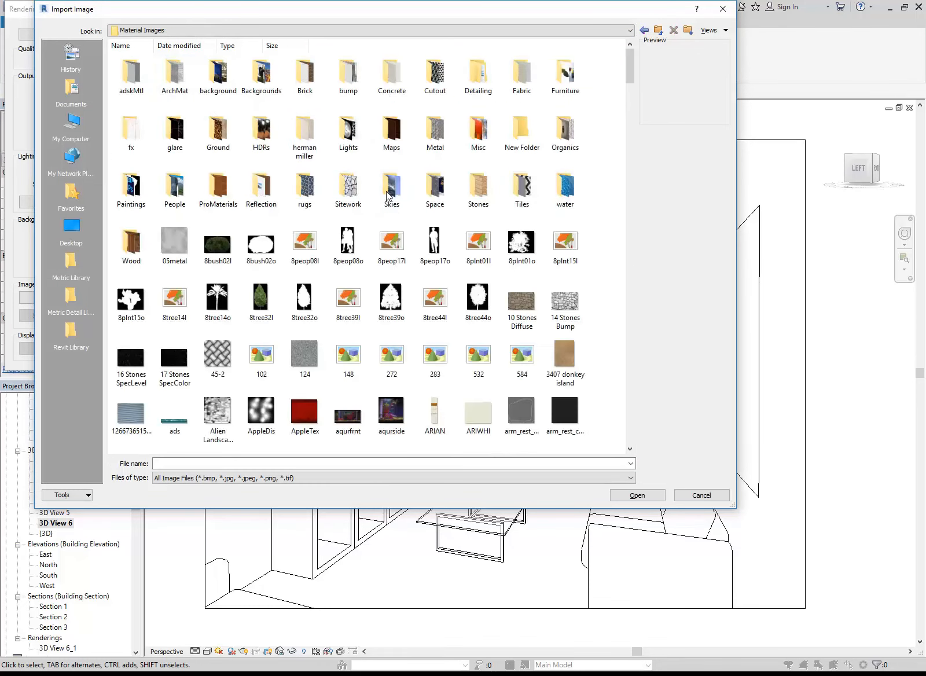
pyautogui.doubleClick(221, 76)
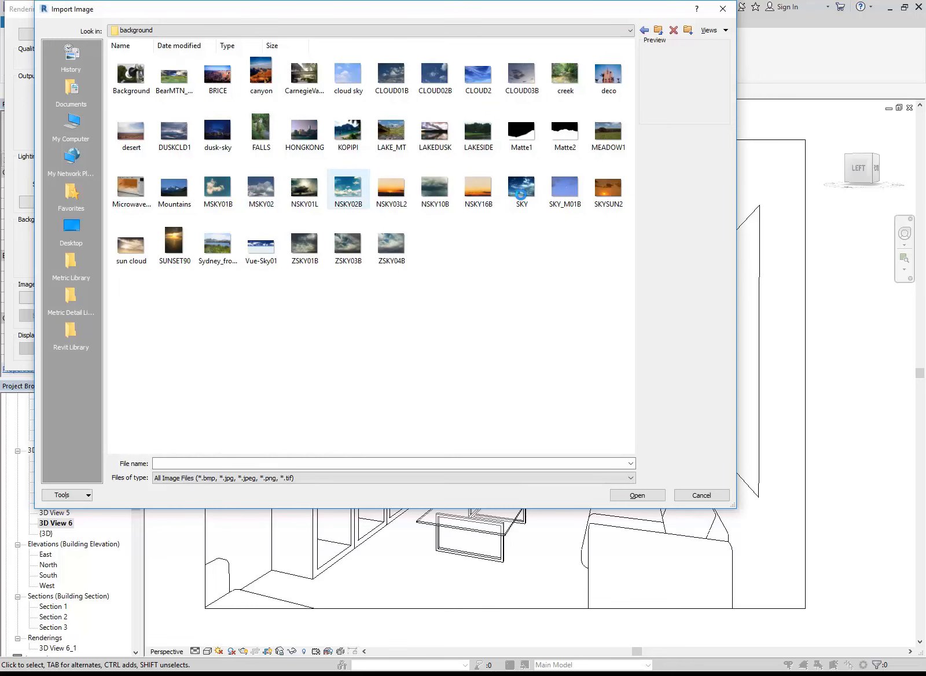
pyautogui.click(521, 191)
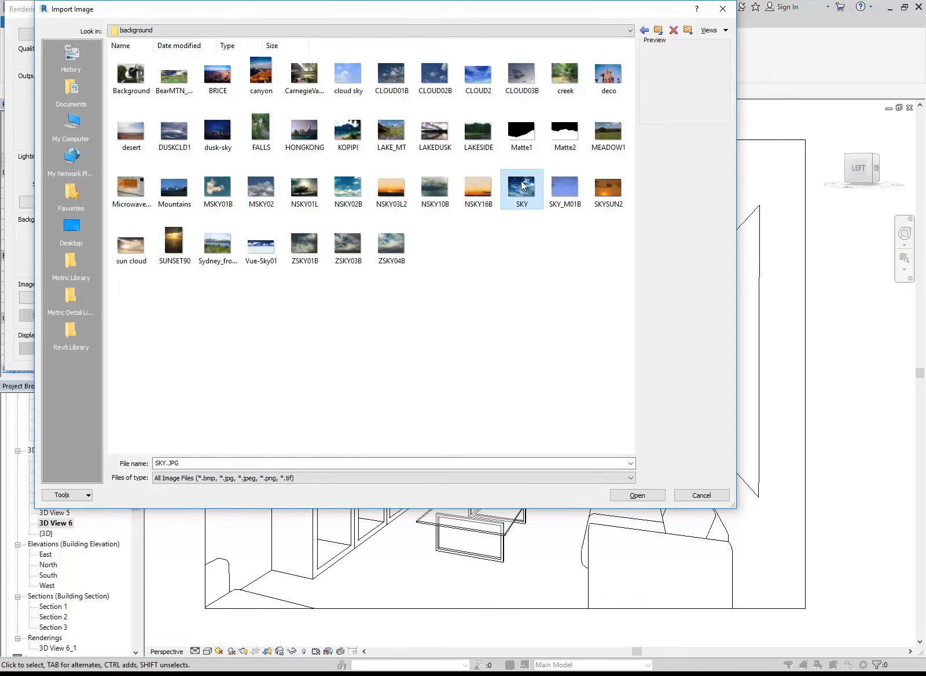
pyautogui.doubleClick(521, 191)
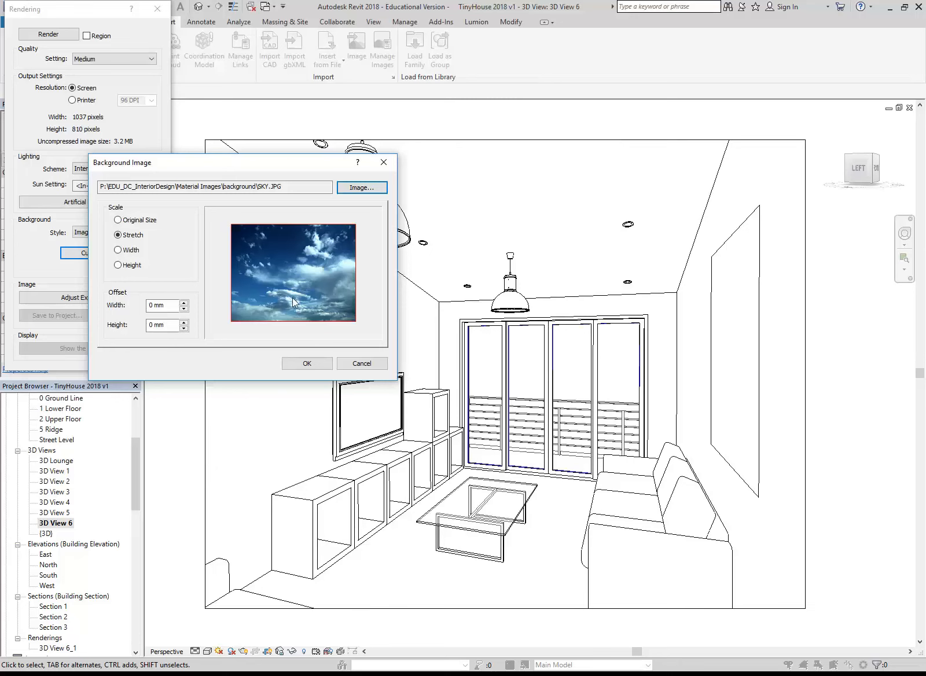
# Accept the stretched SKY.JPG background, set the render quality to Draft, and start a test render, stopping it early
pyautogui.click(308, 363)
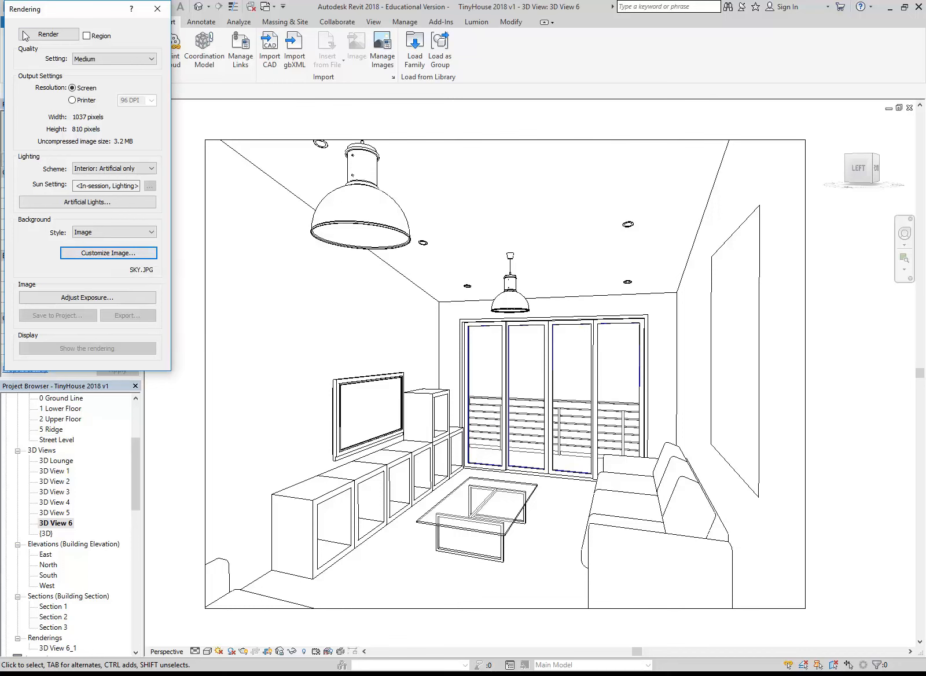
pyautogui.click(107, 59)
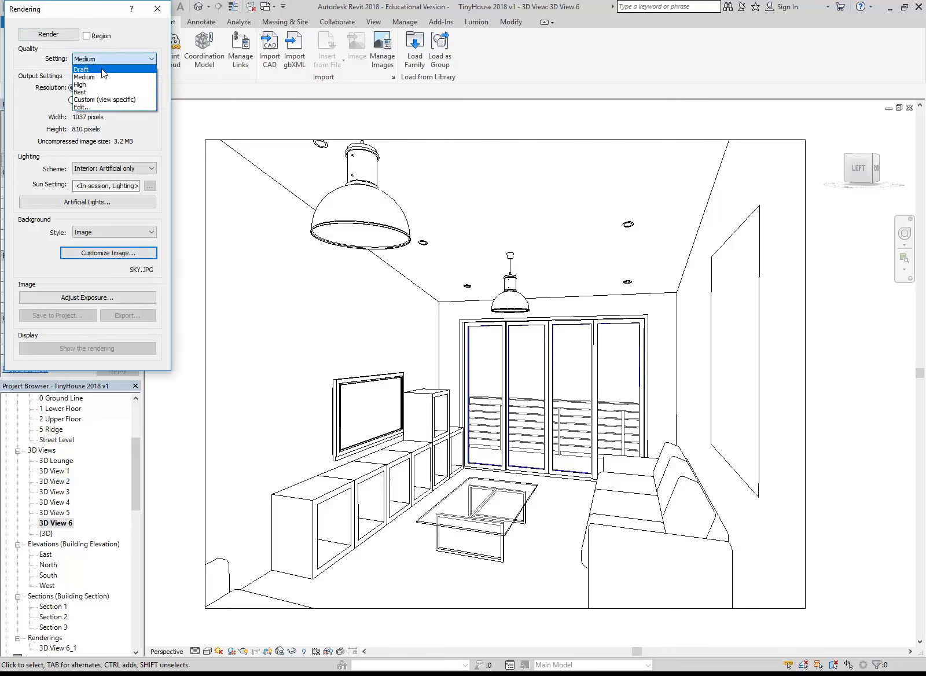
pyautogui.click(104, 70)
pyautogui.click(49, 34)
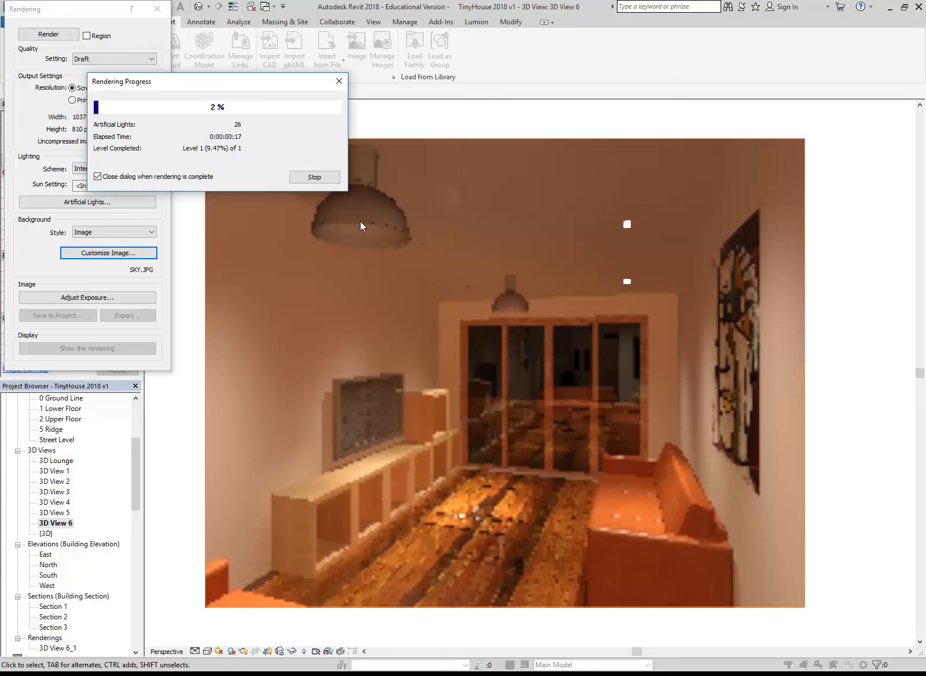
pyautogui.click(320, 176)
pyautogui.click(490, 341)
# Change the lighting scheme to Interior: Sun only and run another test render, stopping it early
pyautogui.click(127, 168)
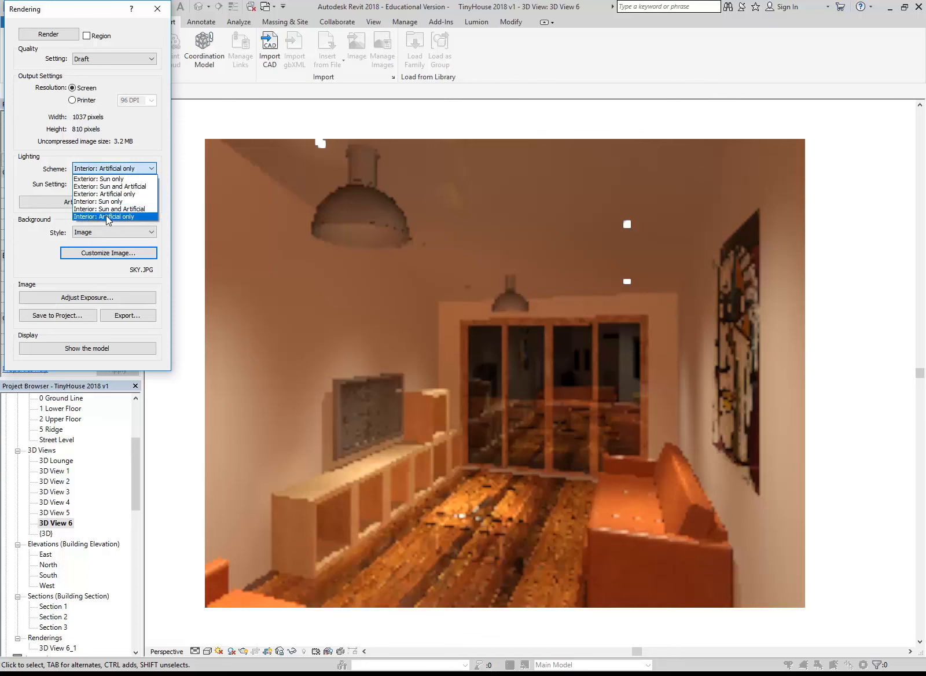
pyautogui.click(109, 201)
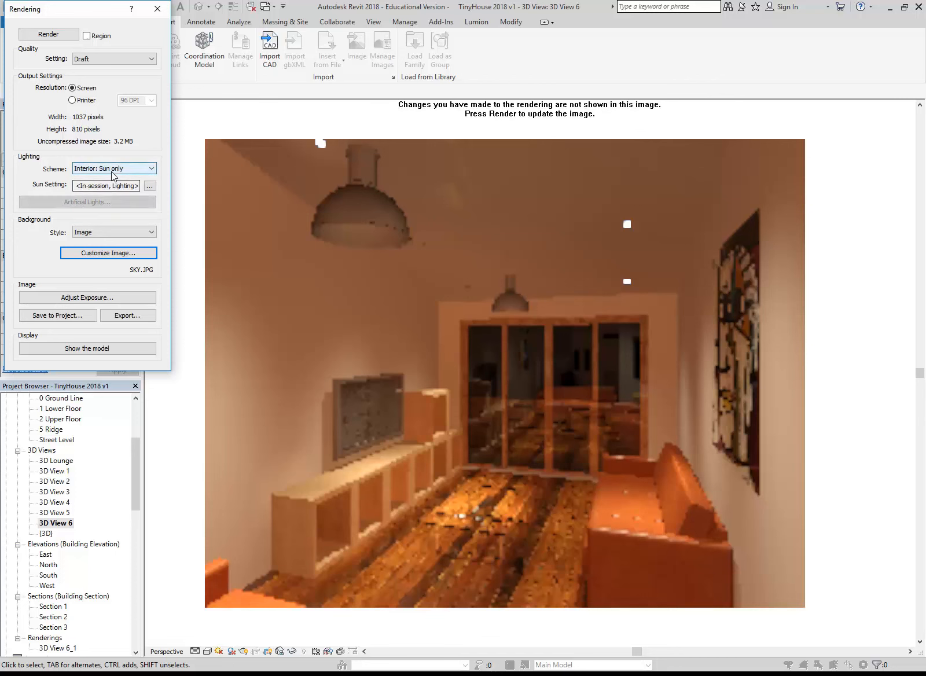
pyautogui.click(47, 35)
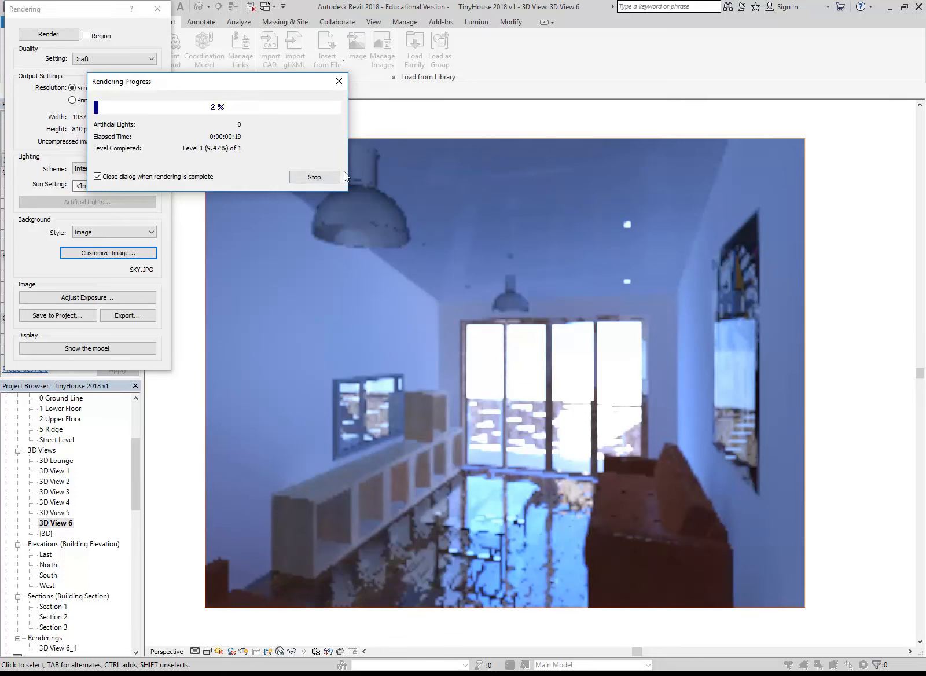
pyautogui.click(327, 179)
pyautogui.click(486, 345)
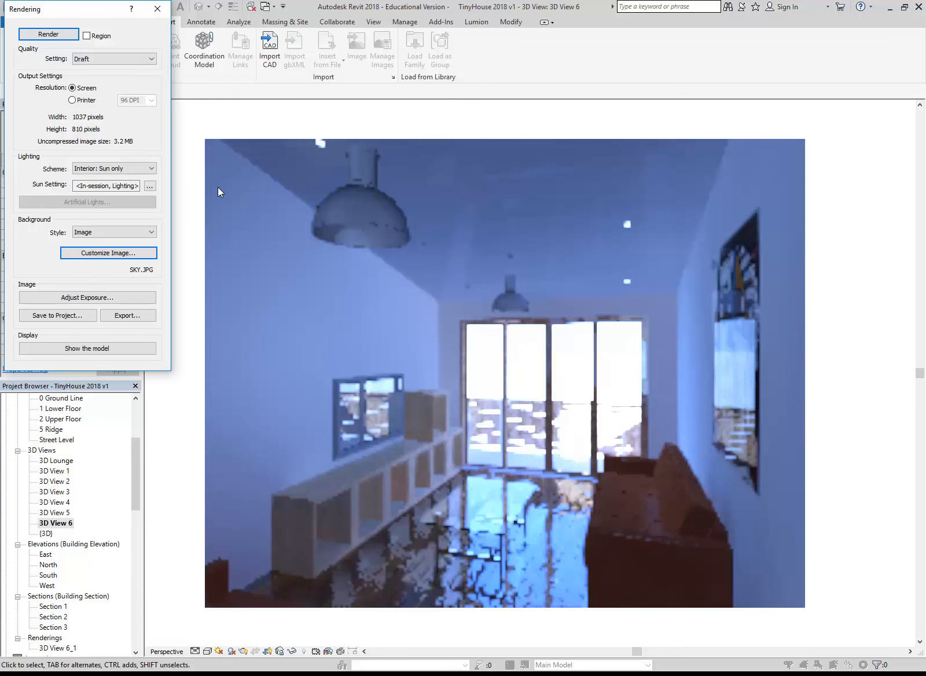
# Close the rendering settings, turn on shadows in 3D View 6, and open the sun settings with the Lighting solar study
pyautogui.click(156, 9)
pyautogui.click(231, 651)
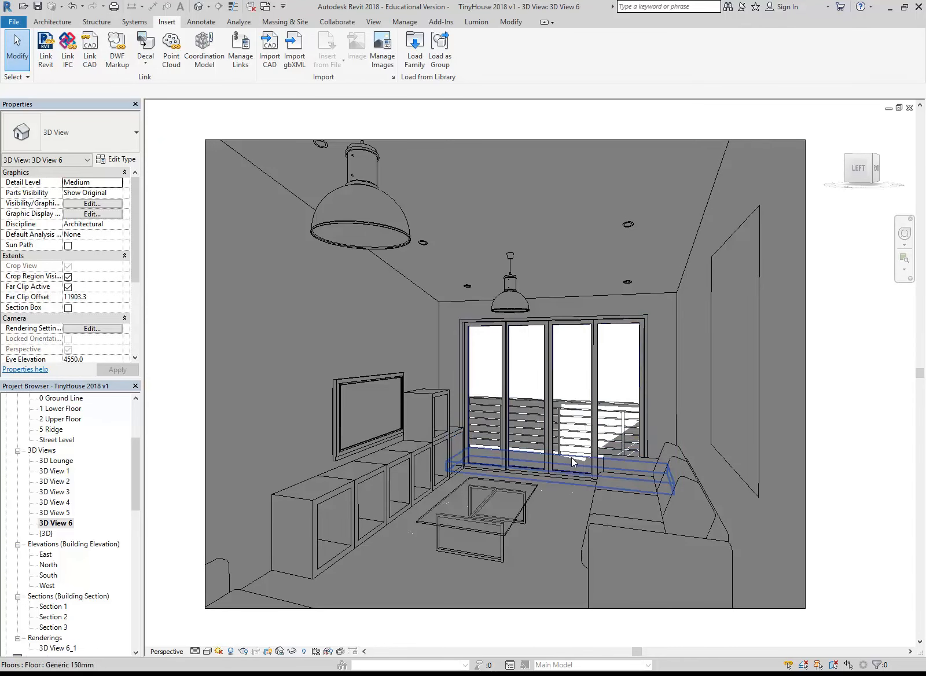
pyautogui.click(220, 651)
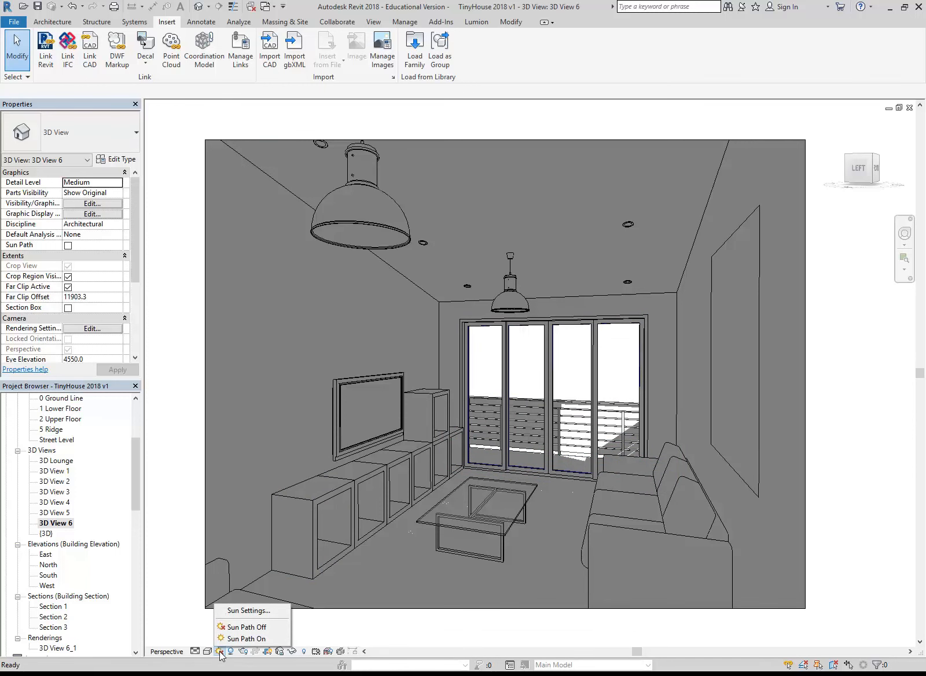
pyautogui.click(249, 611)
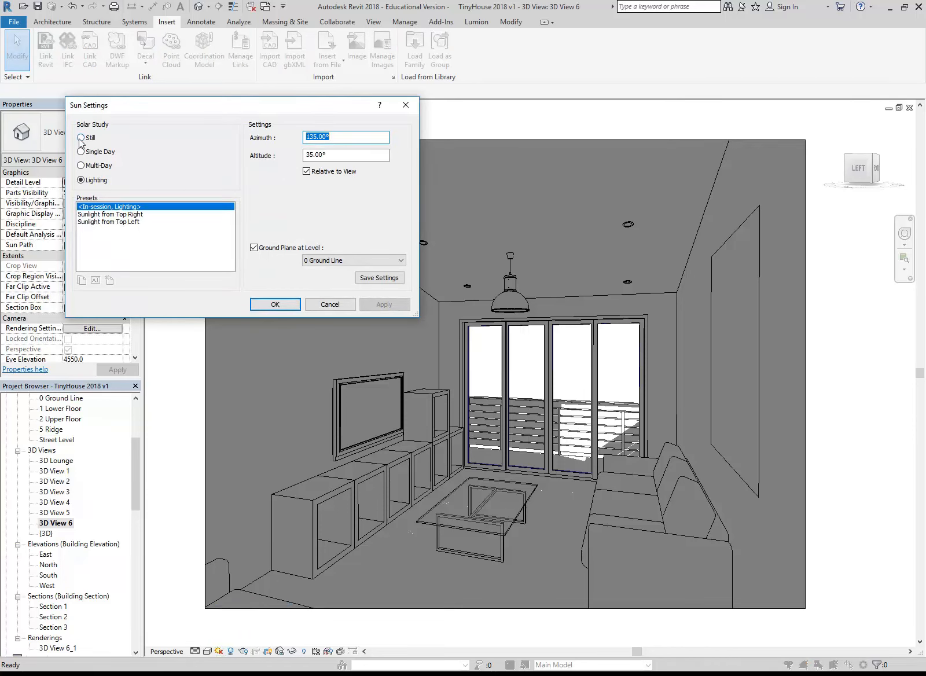
pyautogui.click(90, 183)
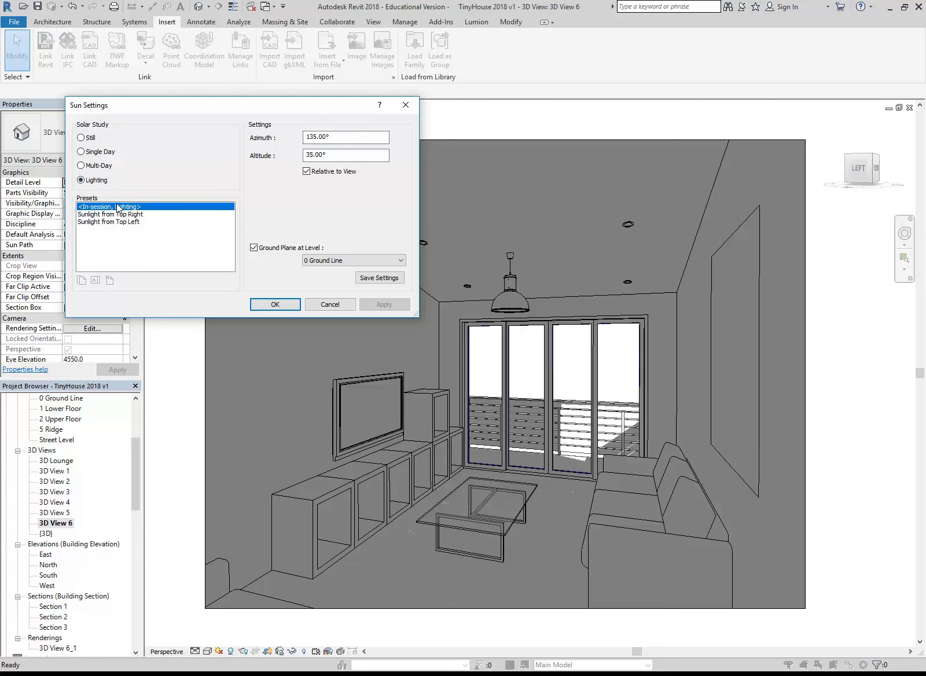
# Try a sun azimuth of 215° in the Lighting solar study and apply it to the view
pyautogui.click(336, 139)
pyautogui.click(343, 154)
pyautogui.moveTo(311, 138); pyautogui.dragTo(283, 145)
pyautogui.moveTo(334, 137); pyautogui.dragTo(266, 138)
pyautogui.write('215')
pyautogui.click(345, 153)
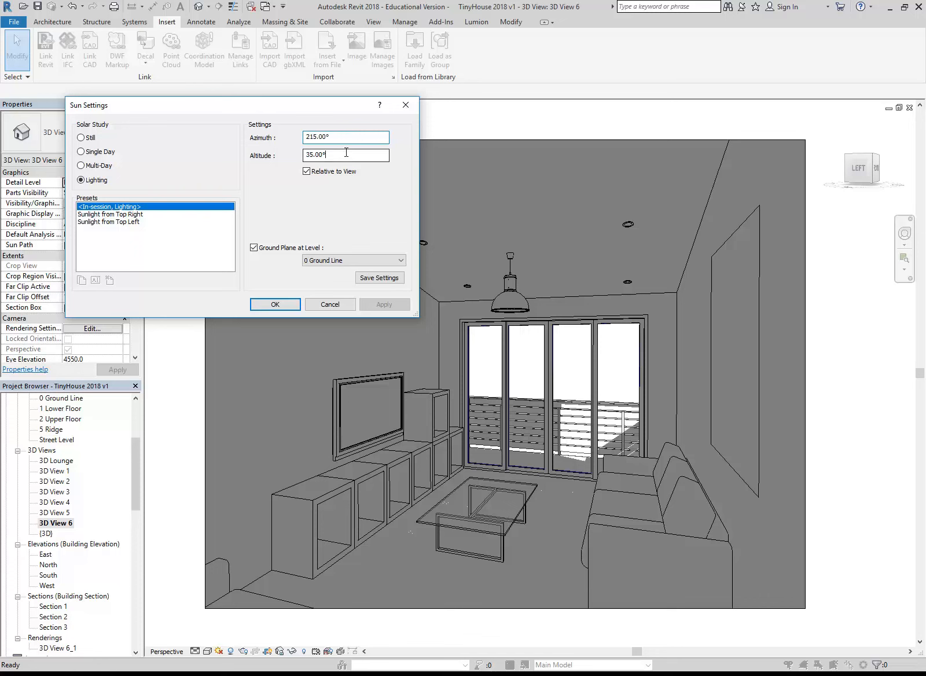
pyautogui.click(384, 305)
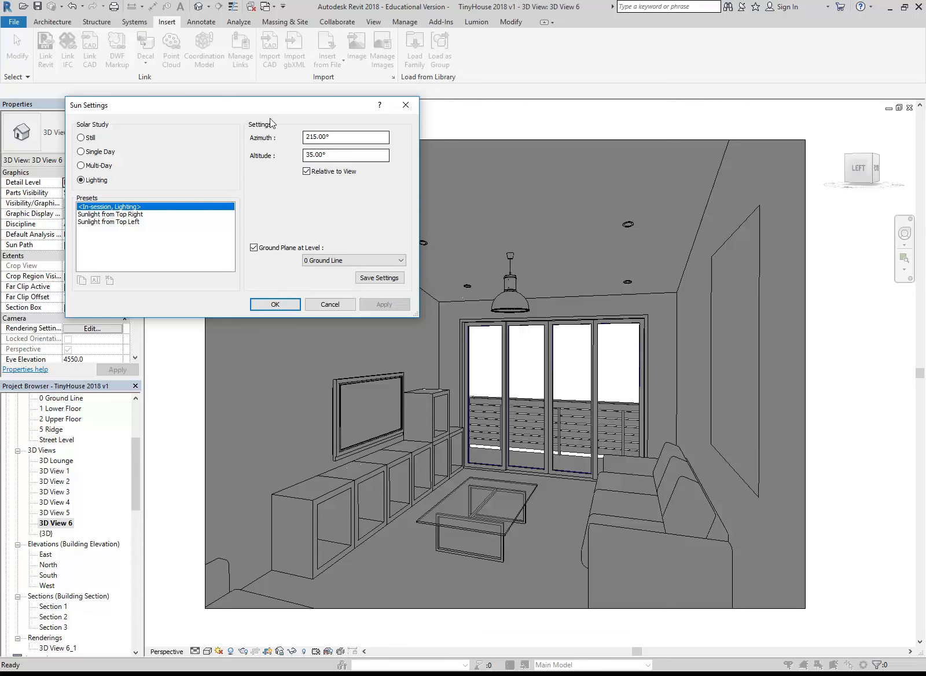
# Set the sun azimuth to 45°, turn off Ground Plane at Level, and accept the sun settings
pyautogui.moveTo(336, 137); pyautogui.dragTo(280, 131)
pyautogui.write('45')
pyautogui.click(359, 155)
pyautogui.click(388, 304)
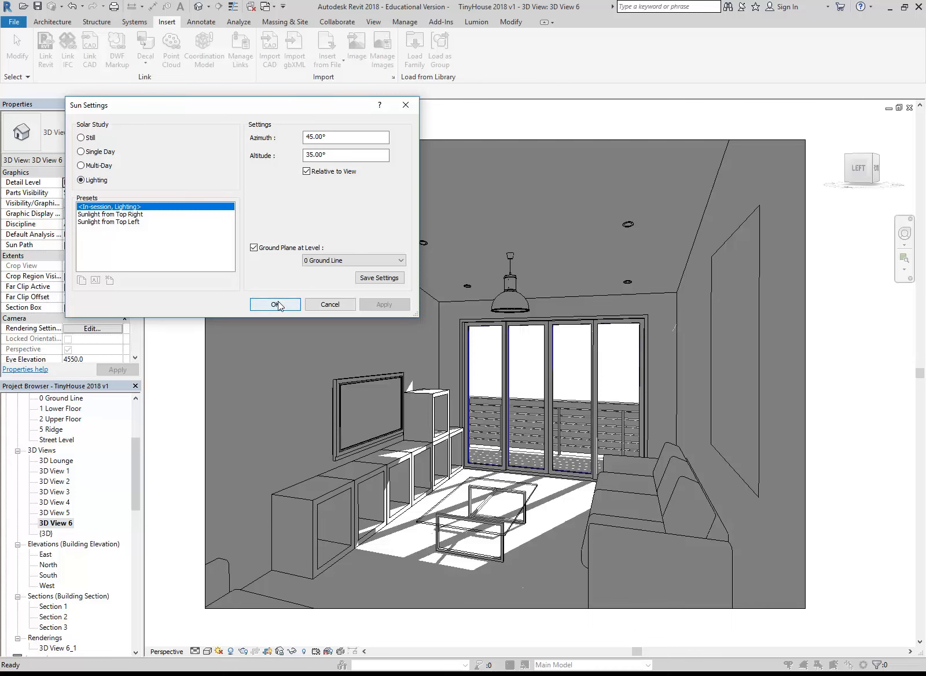
pyautogui.click(258, 247)
pyautogui.click(258, 249)
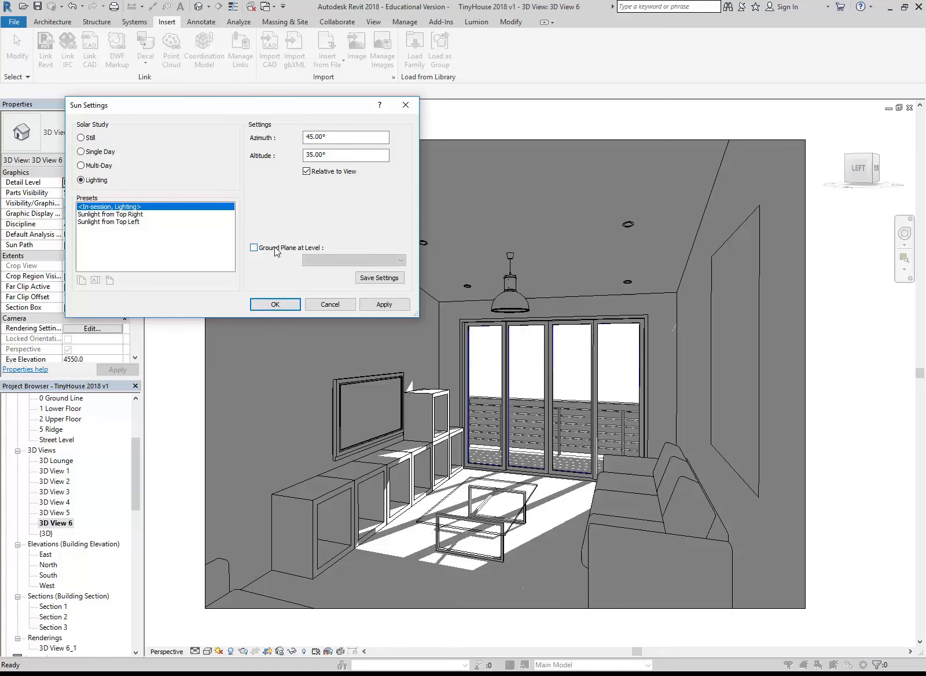
pyautogui.click(278, 304)
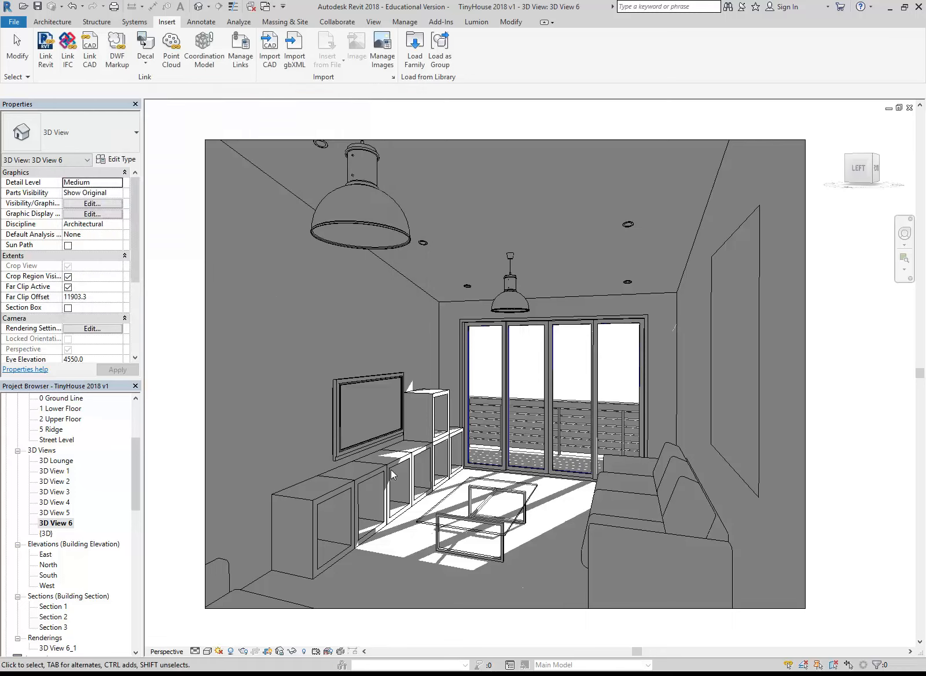
# Render 3D View 6 with the adjusted sun and open the exposure controls for the image
pyautogui.click(242, 651)
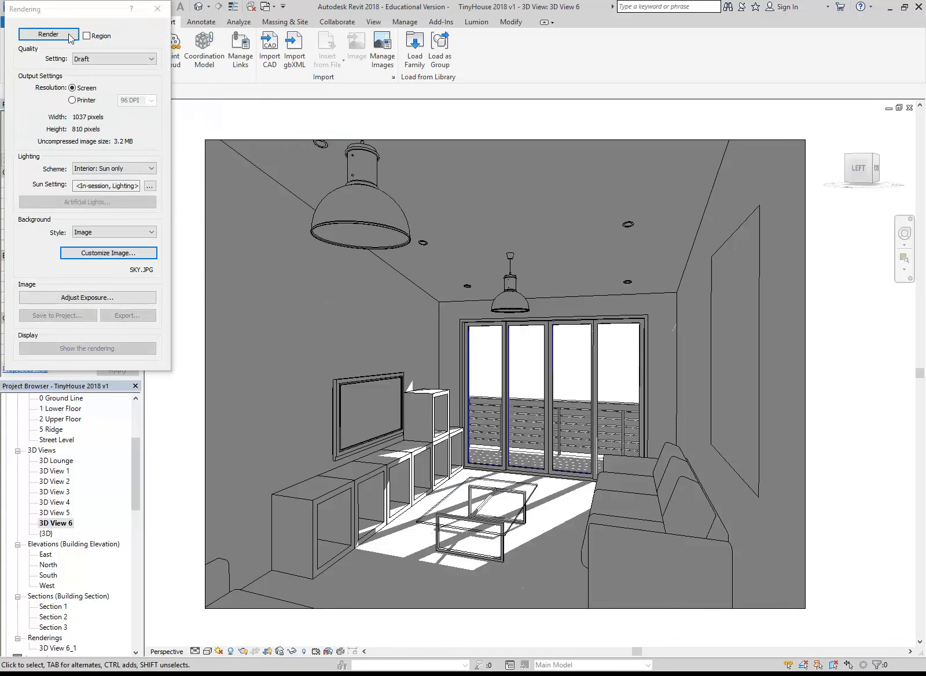
pyautogui.click(49, 34)
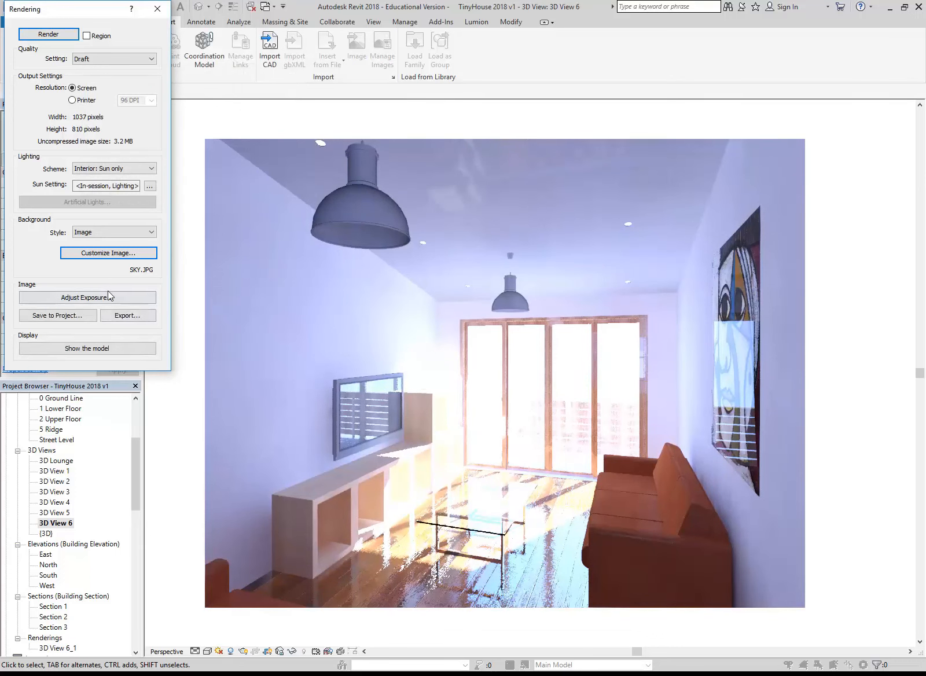
pyautogui.click(87, 297)
# Darken the rendering in stages by applying exposure values of 10.85, 12.15 and 14.28
pyautogui.moveTo(202, 114); pyautogui.dragTo(210, 114)
pyautogui.click(258, 278)
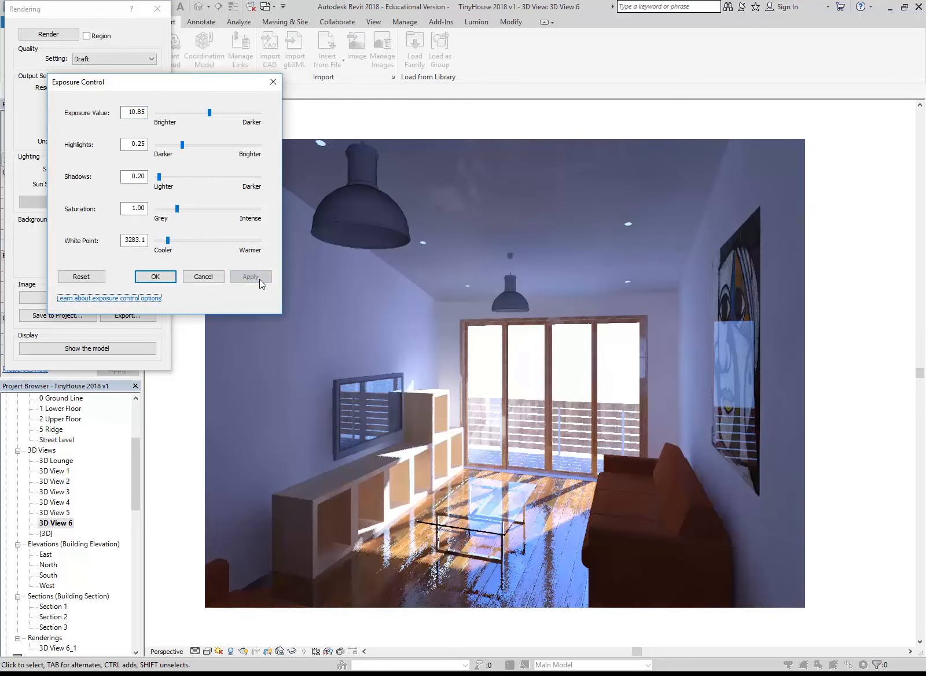
pyautogui.moveTo(210, 114); pyautogui.dragTo(215, 113)
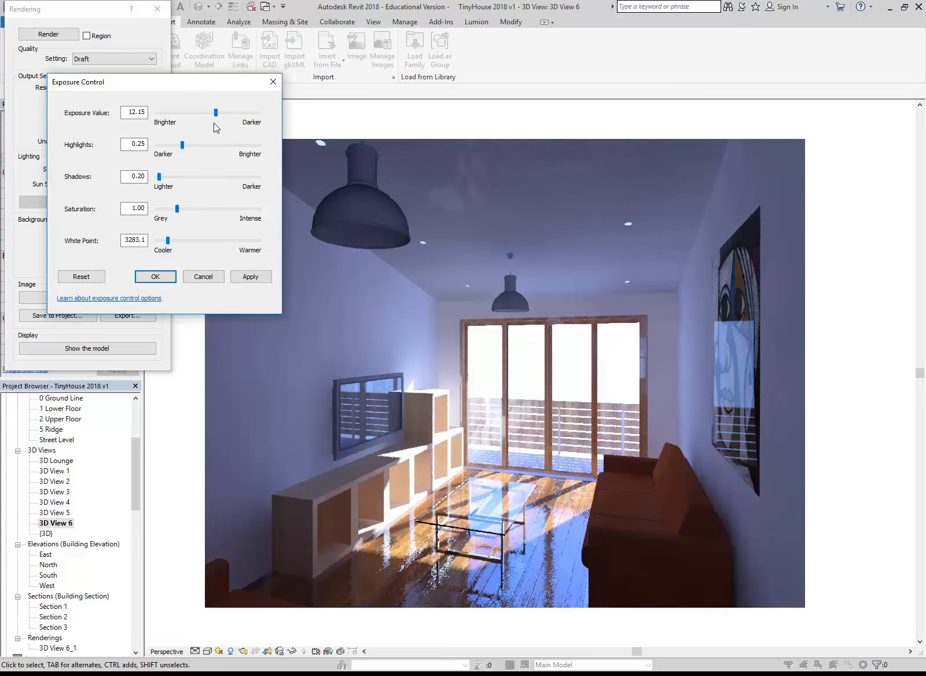
pyautogui.click(249, 279)
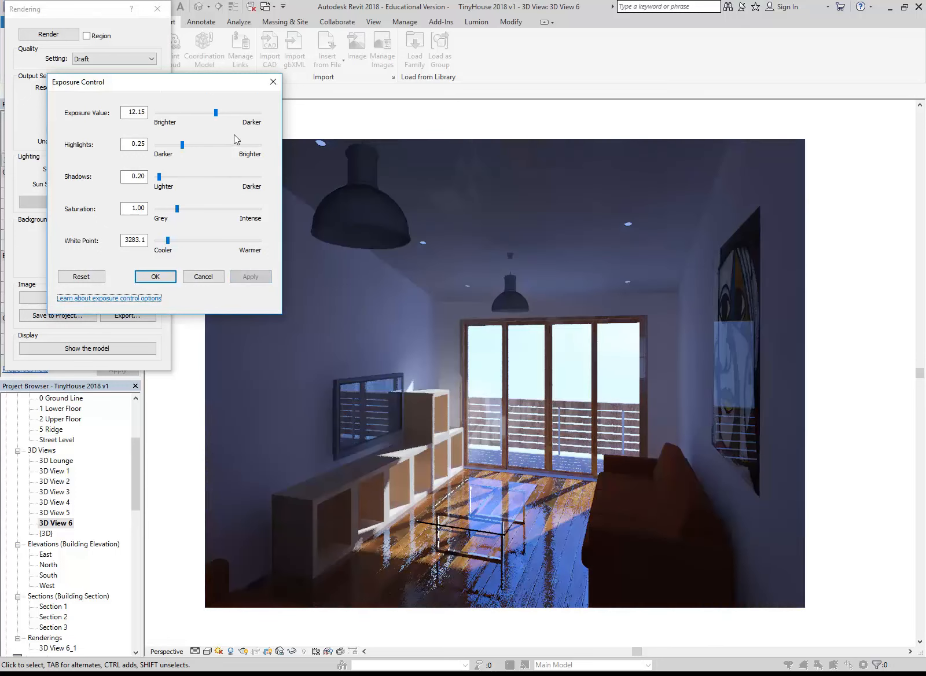
pyautogui.moveTo(216, 112); pyautogui.dragTo(226, 115)
pyautogui.click(250, 276)
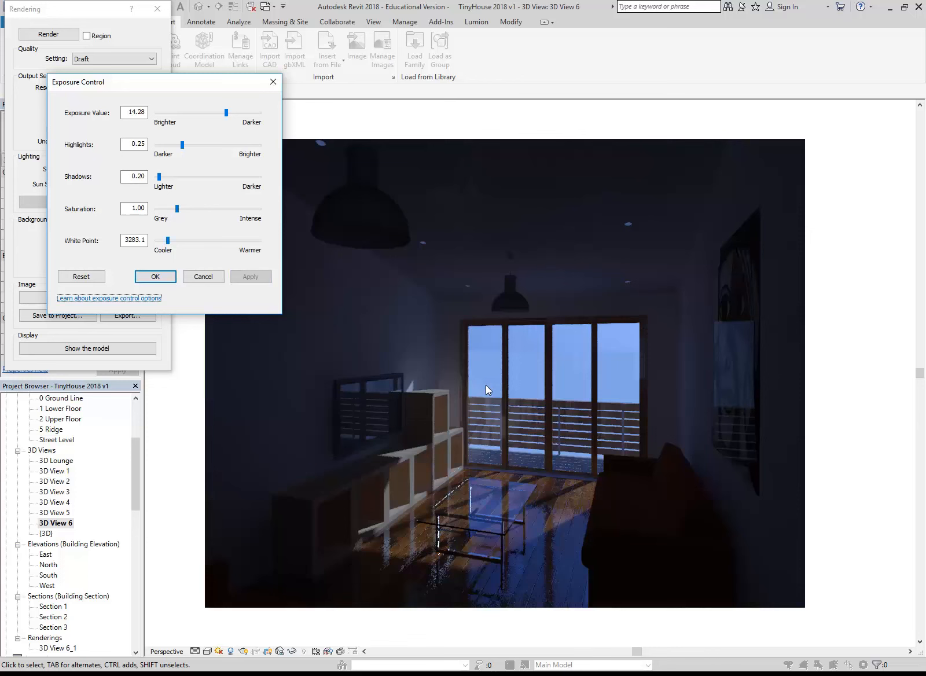
# Brighten the rendering by applying exposure values of 11.56 and 10.50
pyautogui.moveTo(225, 118); pyautogui.dragTo(214, 118)
pyautogui.click(253, 277)
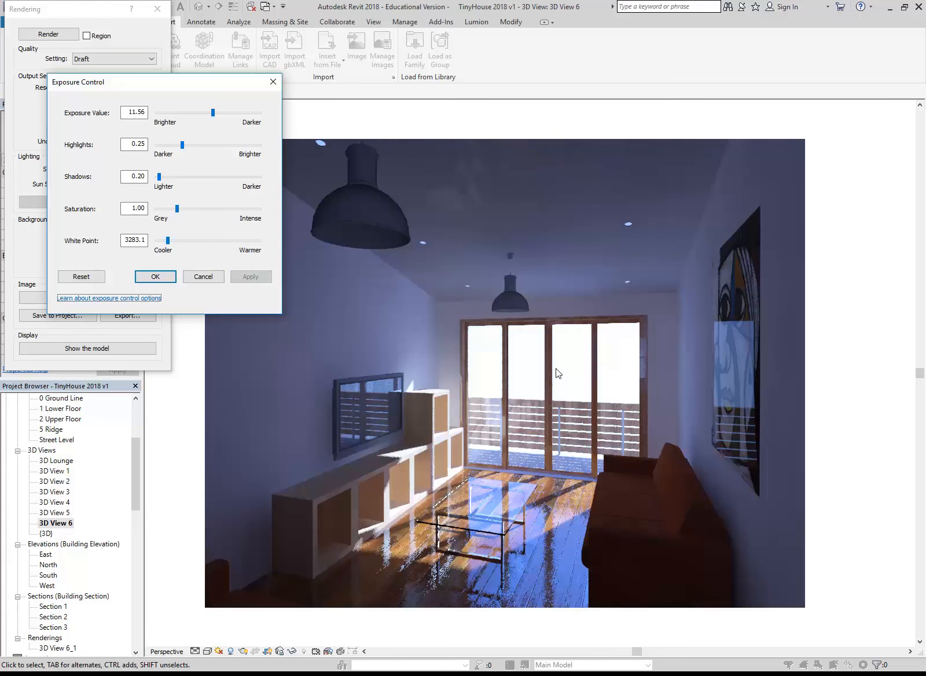
pyautogui.moveTo(213, 112); pyautogui.dragTo(208, 114)
pyautogui.click(249, 277)
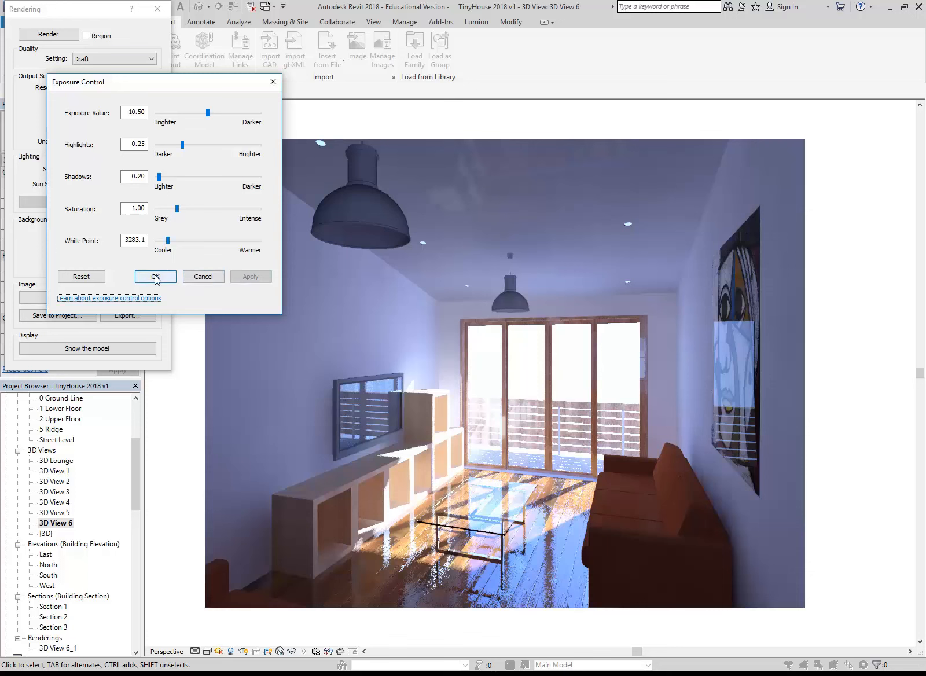
# Try an exposure value of 9.56, and settle on 10.15 for the rendering
pyautogui.click(205, 115)
pyautogui.click(202, 114)
pyautogui.moveTo(206, 113)
pyautogui.mouseDown()
pyautogui.moveTo(194, 114)
pyautogui.moveTo(203, 113)
pyautogui.mouseUp()
pyautogui.click(246, 280)
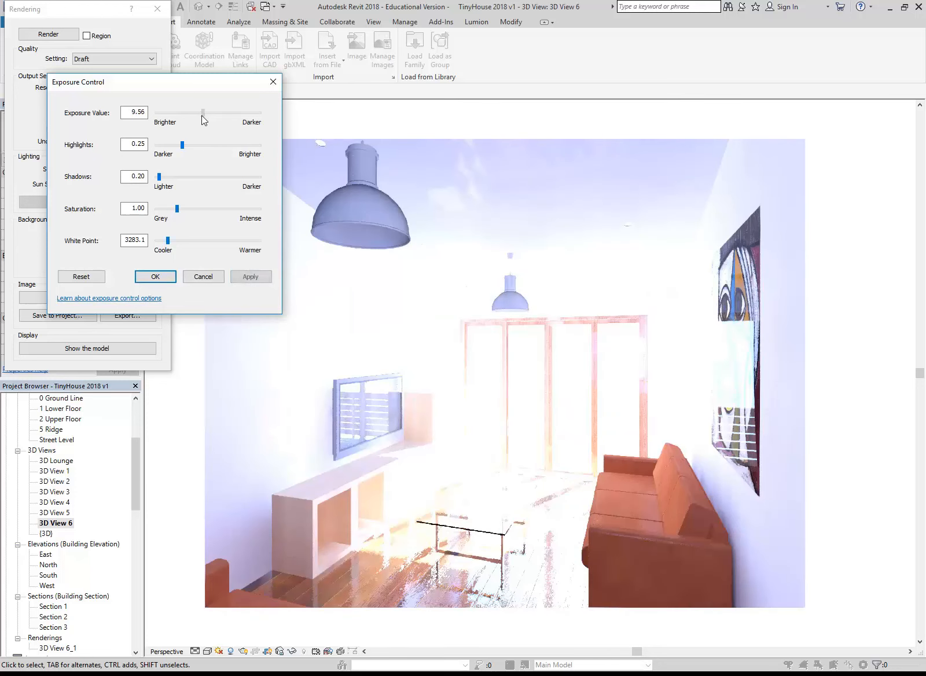
pyautogui.click(250, 277)
pyautogui.moveTo(203, 113); pyautogui.dragTo(205, 113)
pyautogui.click(252, 278)
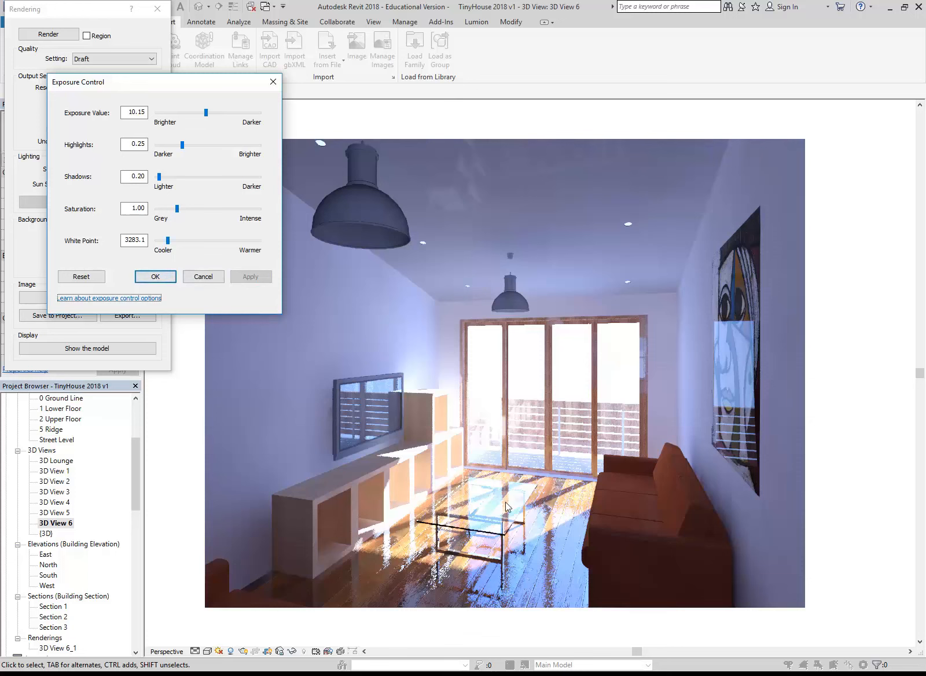
# Warm the rendering's white point to 3876.4 and accept the exposure settings
pyautogui.moveTo(168, 244); pyautogui.dragTo(174, 246)
pyautogui.click(251, 276)
pyautogui.click(240, 276)
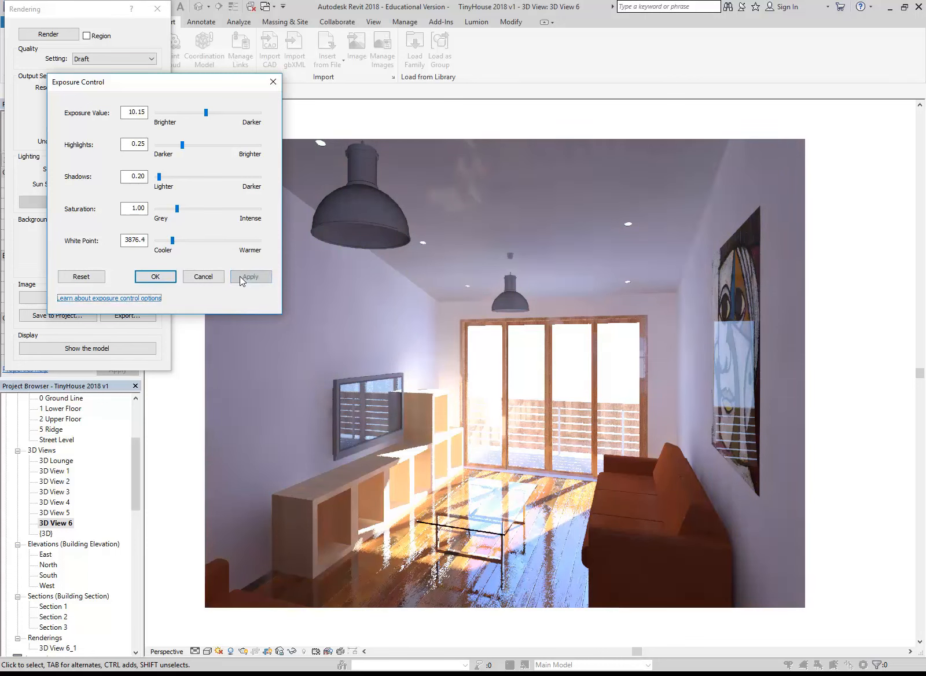
pyautogui.click(155, 276)
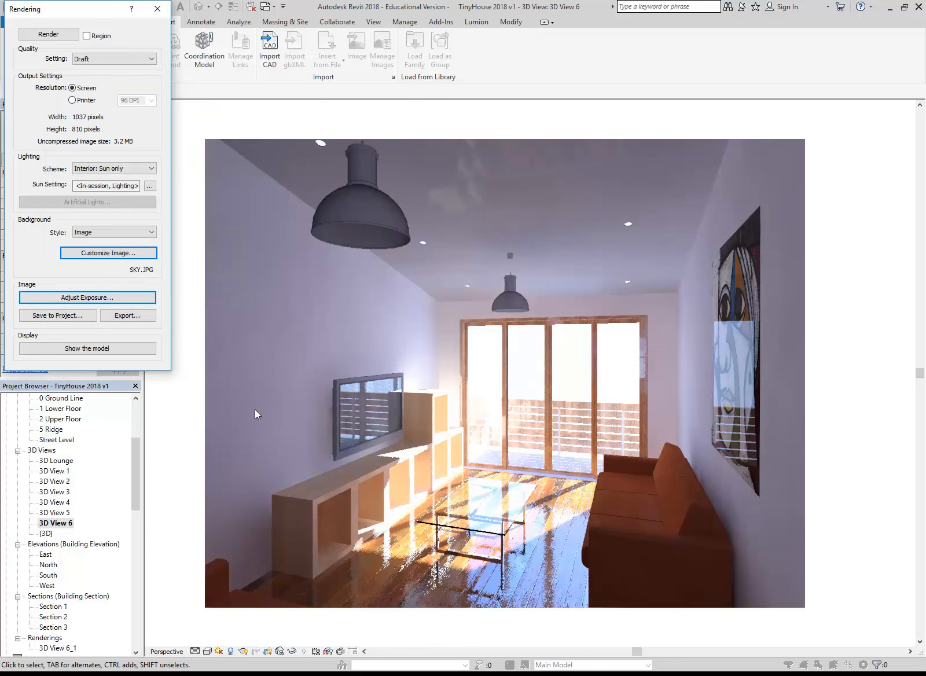
# Change the rendering background style to Transparent and render the view again
pyautogui.click(103, 232)
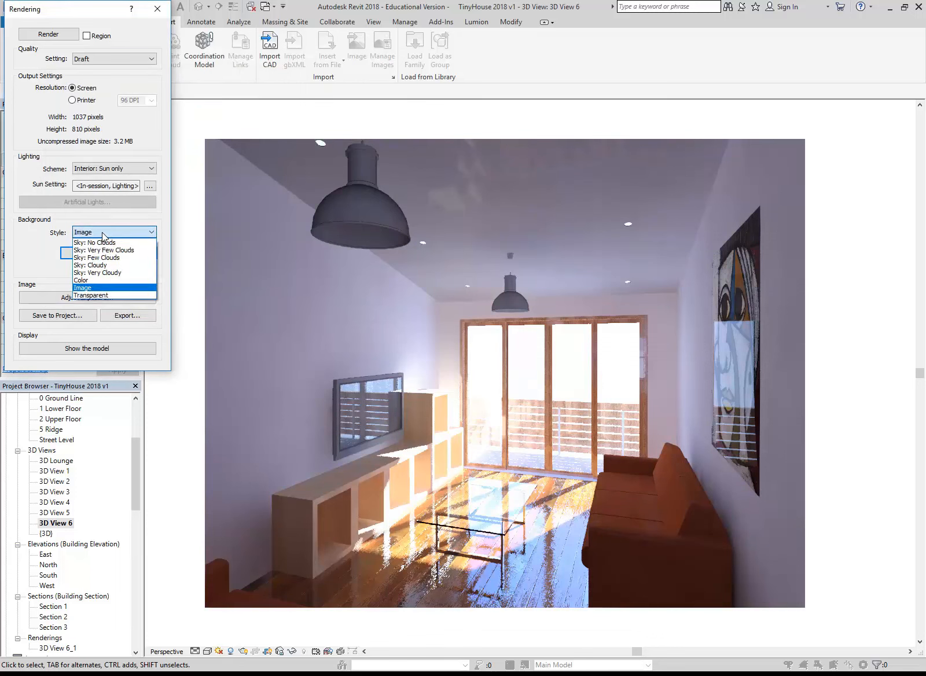
pyautogui.click(93, 296)
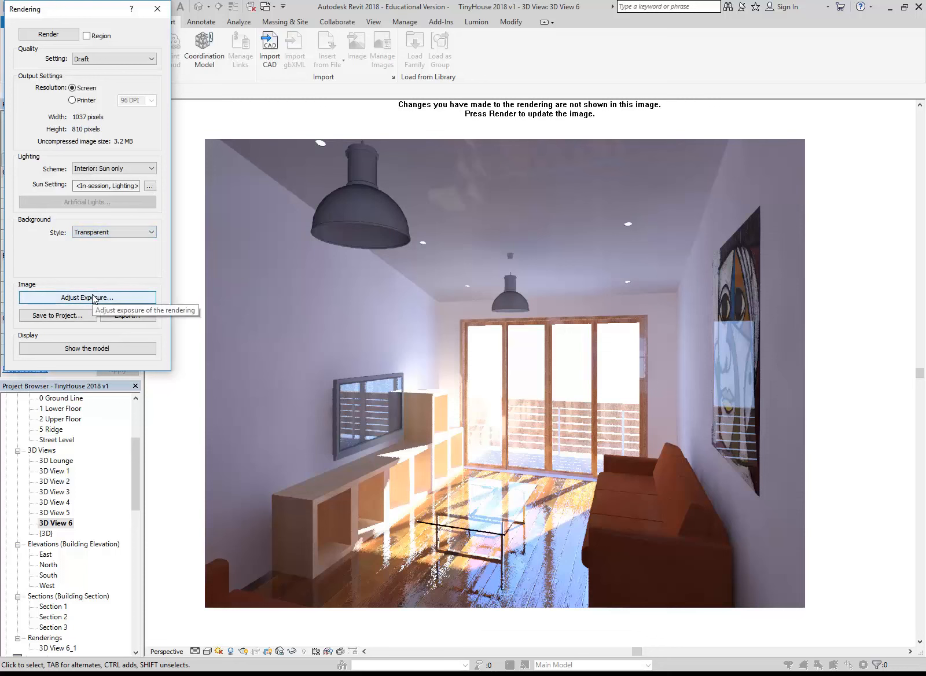
pyautogui.click(49, 33)
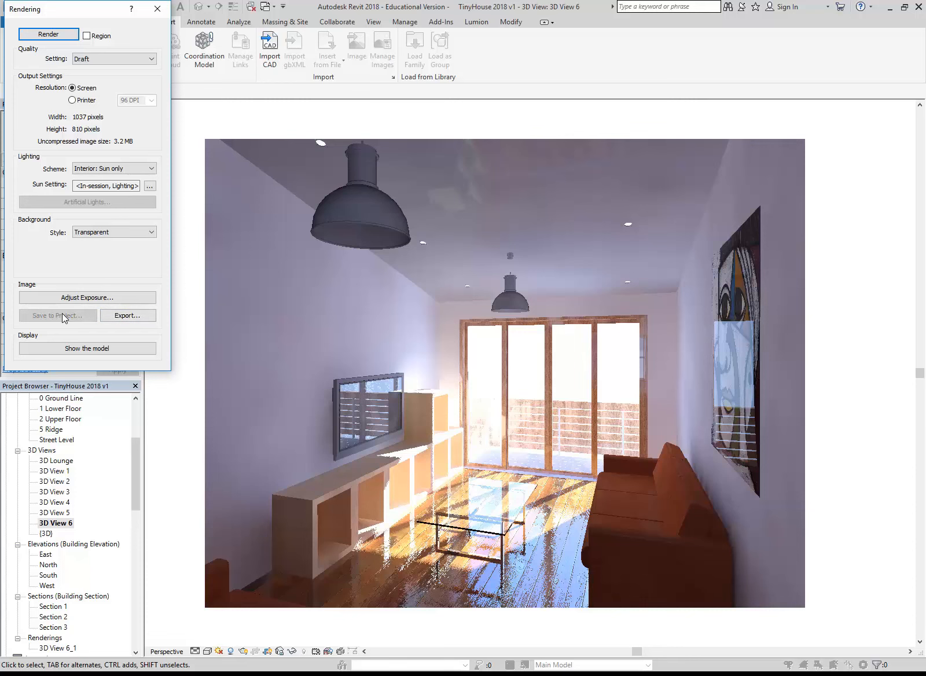
# Export the rendering as the PNG file 3D View 6b into the CAD 2 folder inside 2018 on the U: drive
pyautogui.click(123, 316)
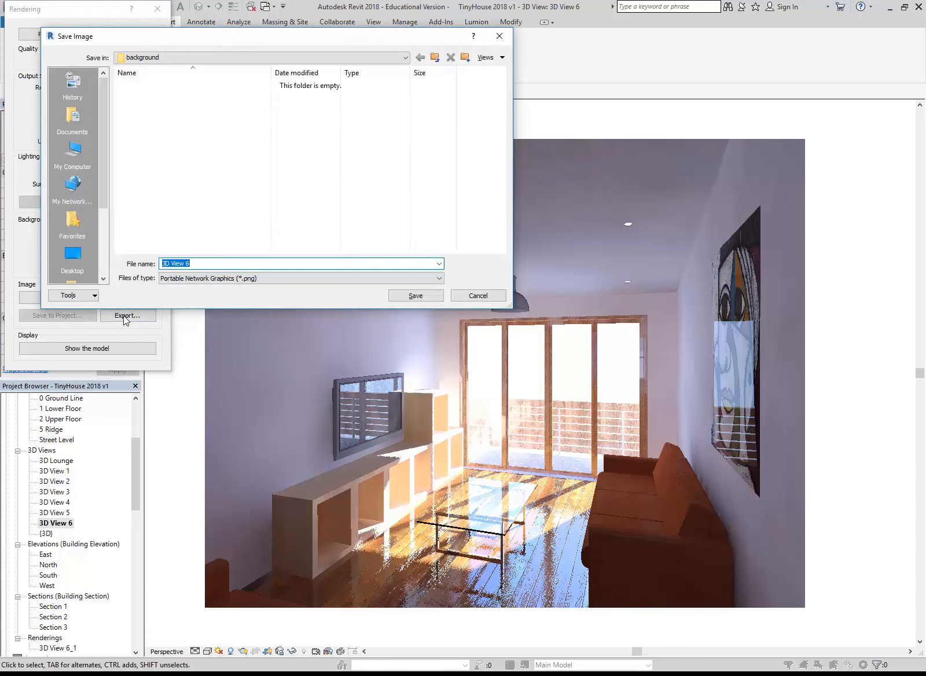
pyautogui.click(226, 60)
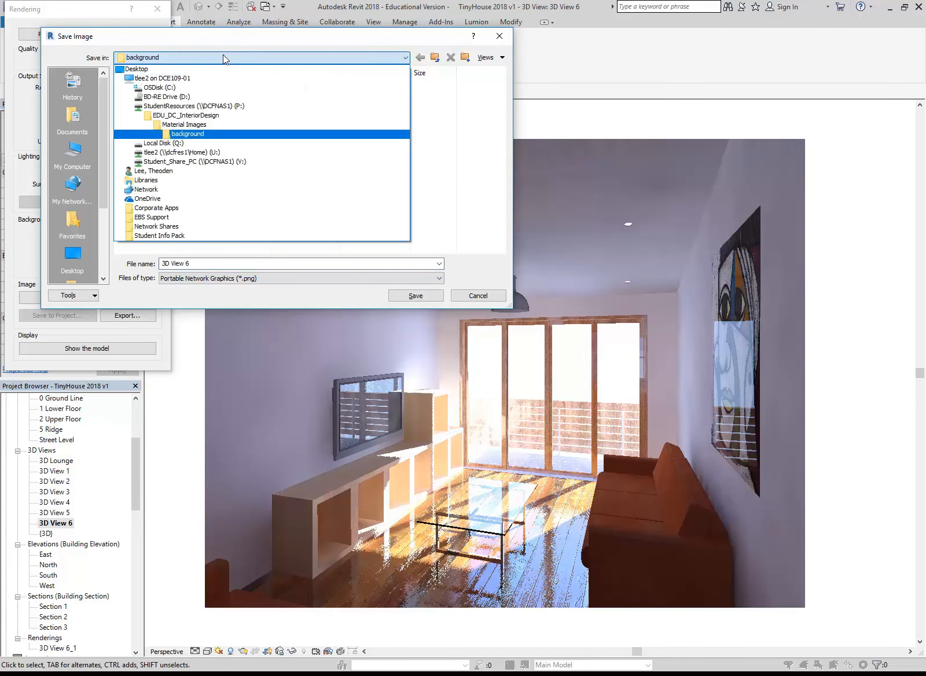
pyautogui.click(188, 153)
pyautogui.doubleClick(139, 152)
pyautogui.doubleClick(139, 107)
pyautogui.click(217, 264)
pyautogui.write('b')
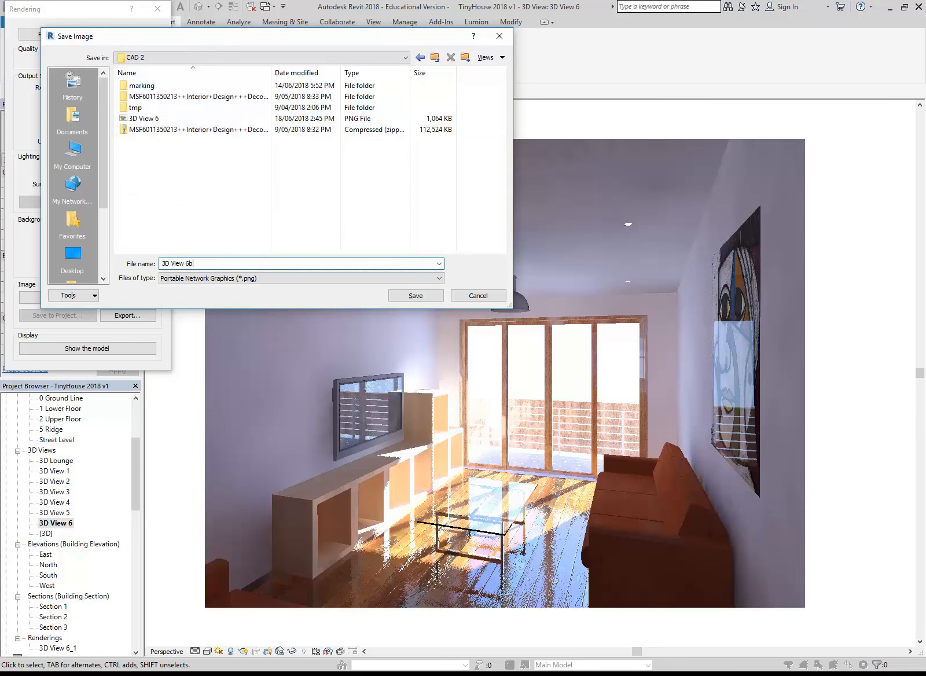
pyautogui.click(422, 300)
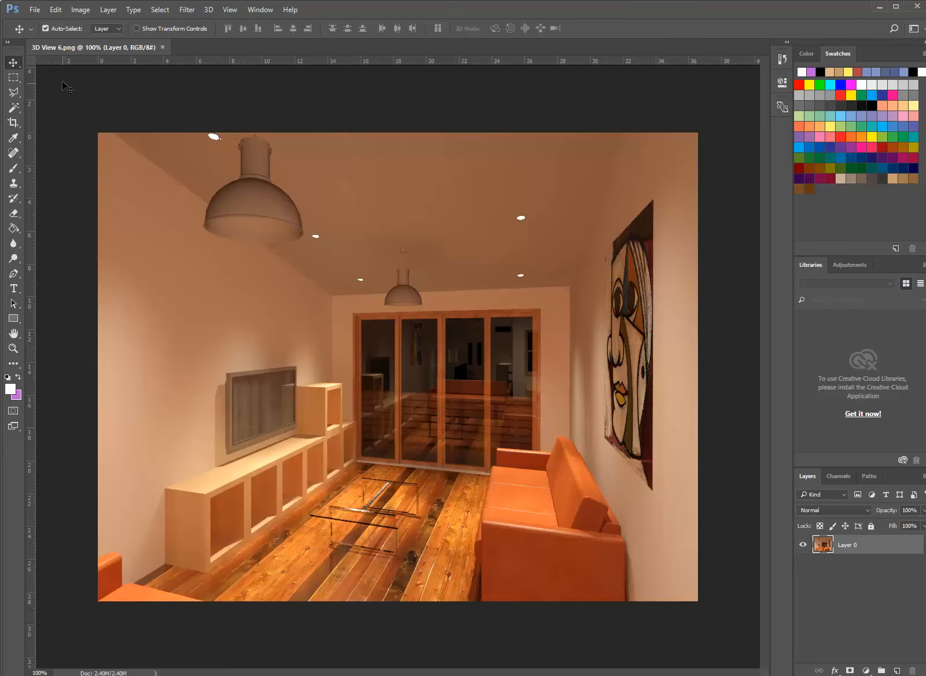
# Open 3D View 6b.png from the CAD 2 folder in Photoshop and inspect its channels and paths for transparency information
pyautogui.click(35, 10)
pyautogui.click(44, 33)
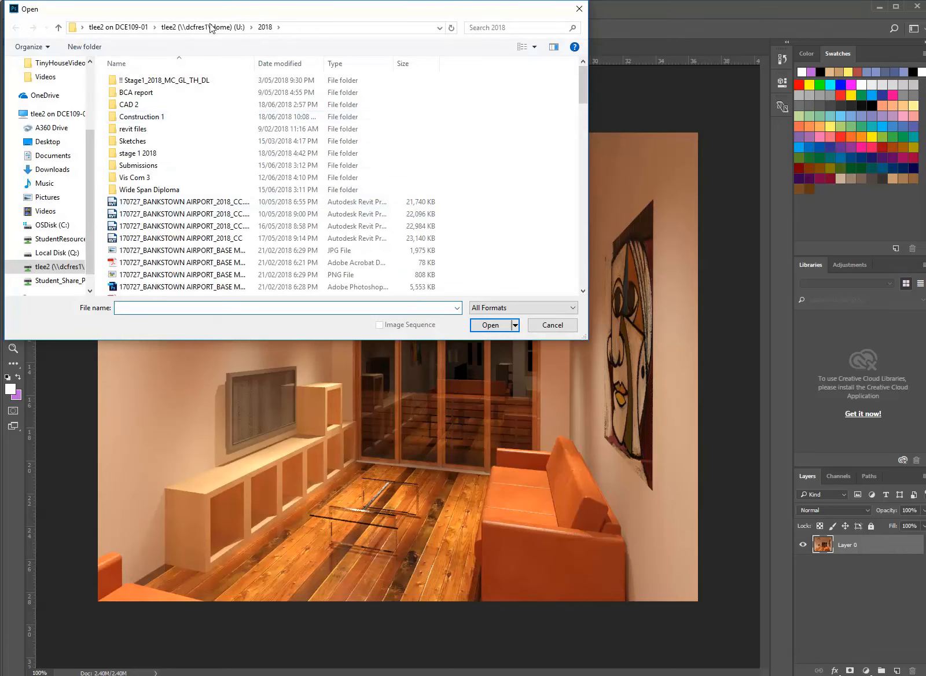
pyautogui.doubleClick(138, 105)
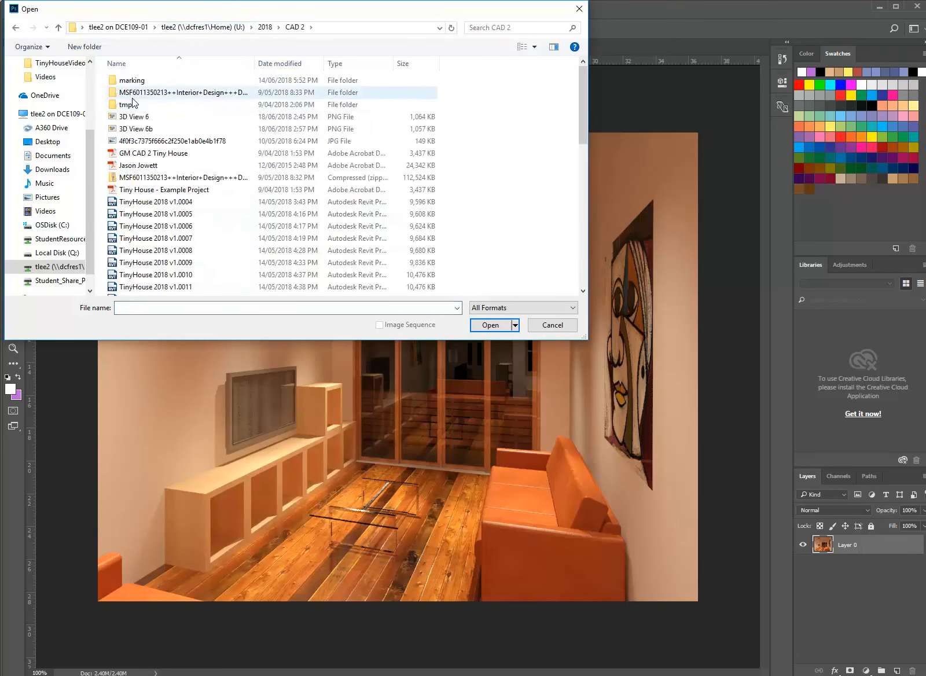
pyautogui.click(135, 129)
pyautogui.click(490, 324)
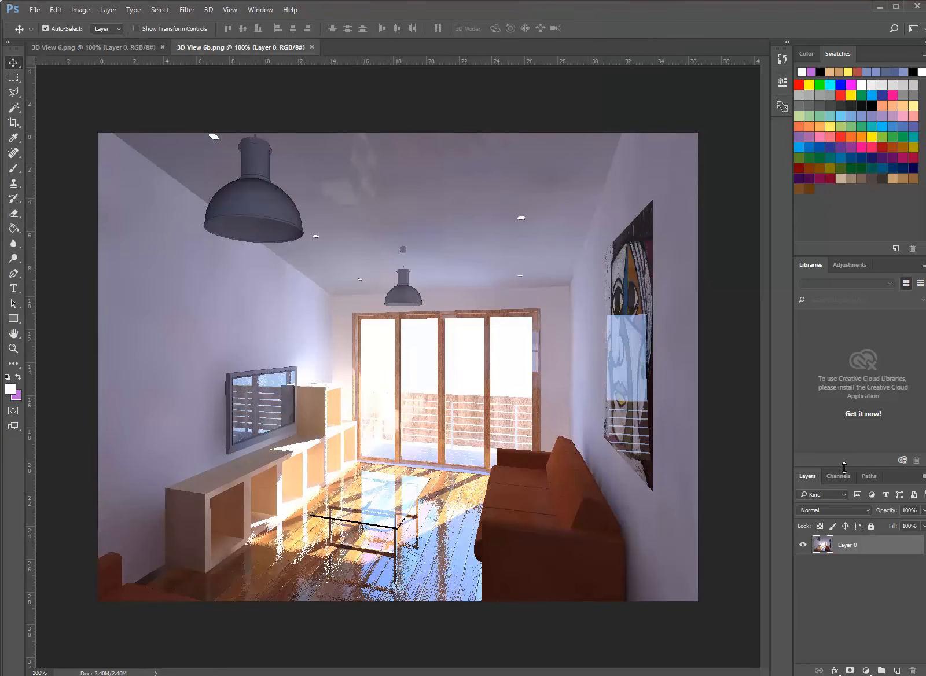
pyautogui.click(837, 476)
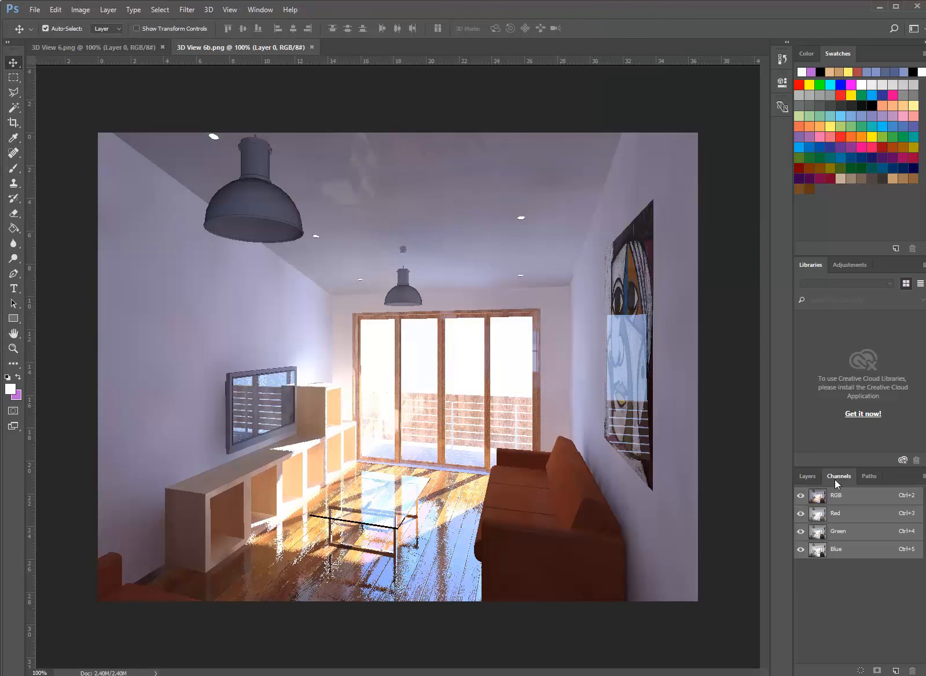
pyautogui.click(869, 477)
pyautogui.click(839, 477)
pyautogui.click(807, 478)
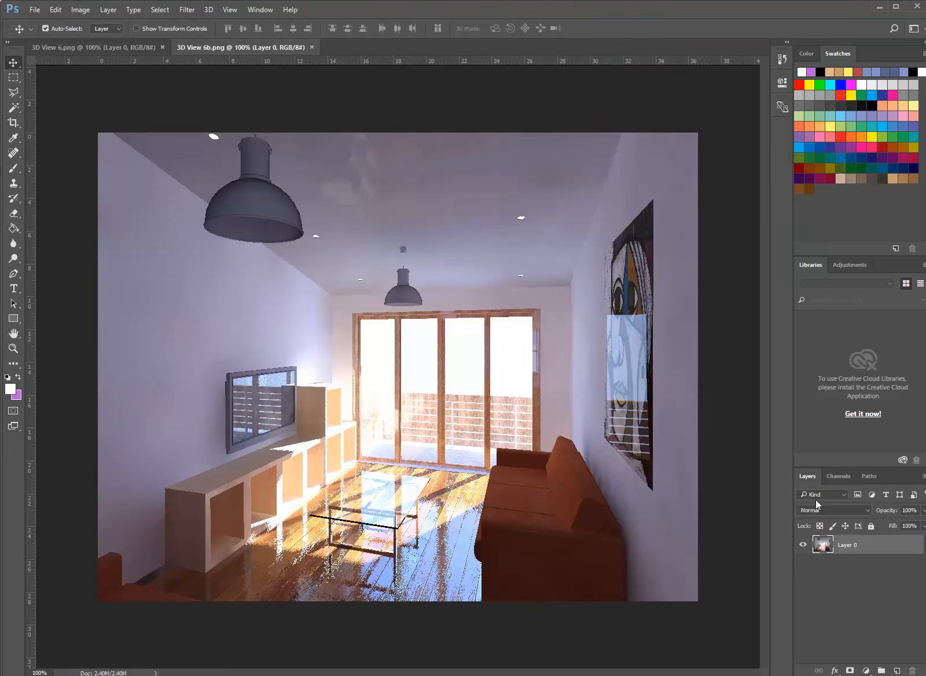
# Switch back to Revit and export the rendering into the CAD 2 folder as the TIFF file 3D View 6
pyautogui.click(273, 673)
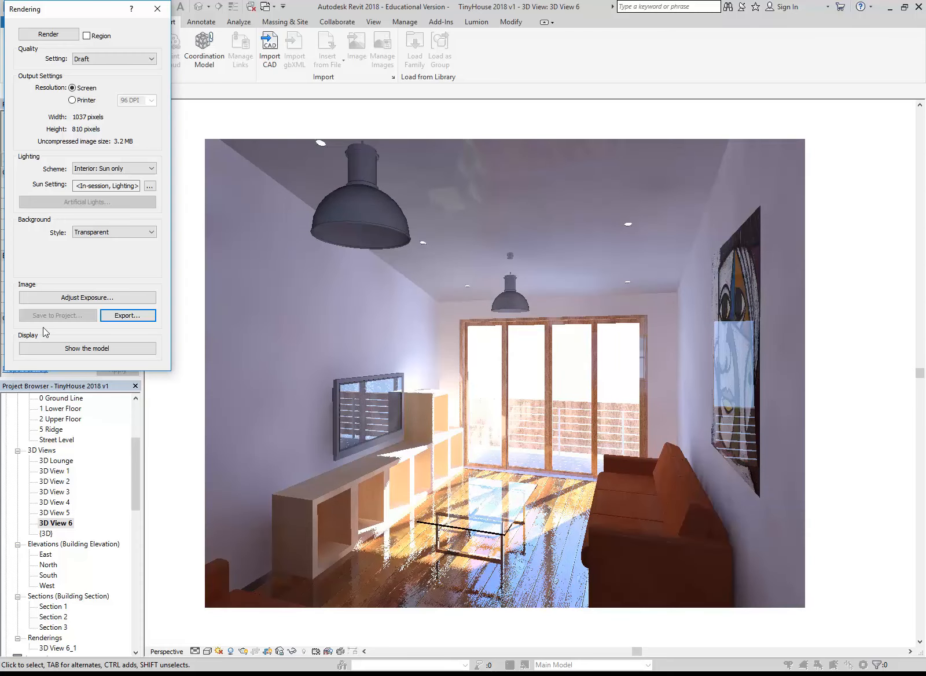
pyautogui.click(139, 317)
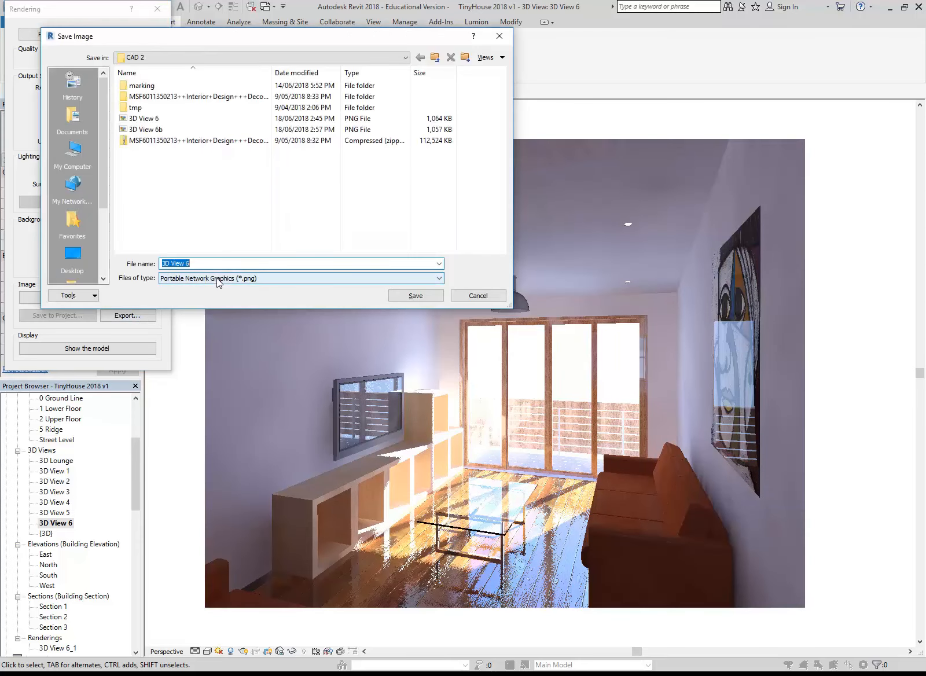
pyautogui.click(477, 296)
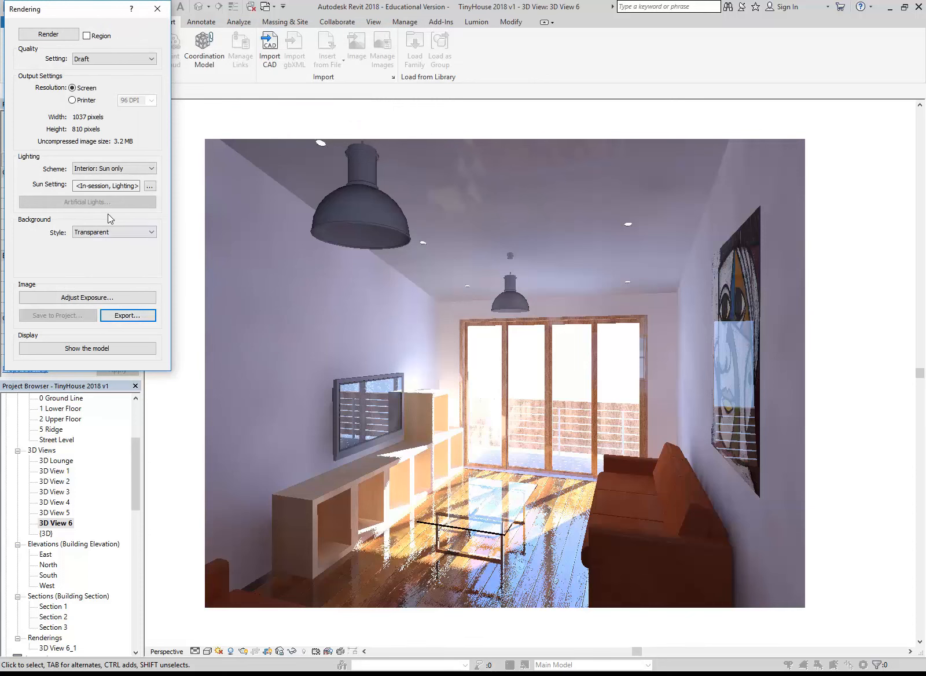
pyautogui.click(128, 317)
pyautogui.click(191, 277)
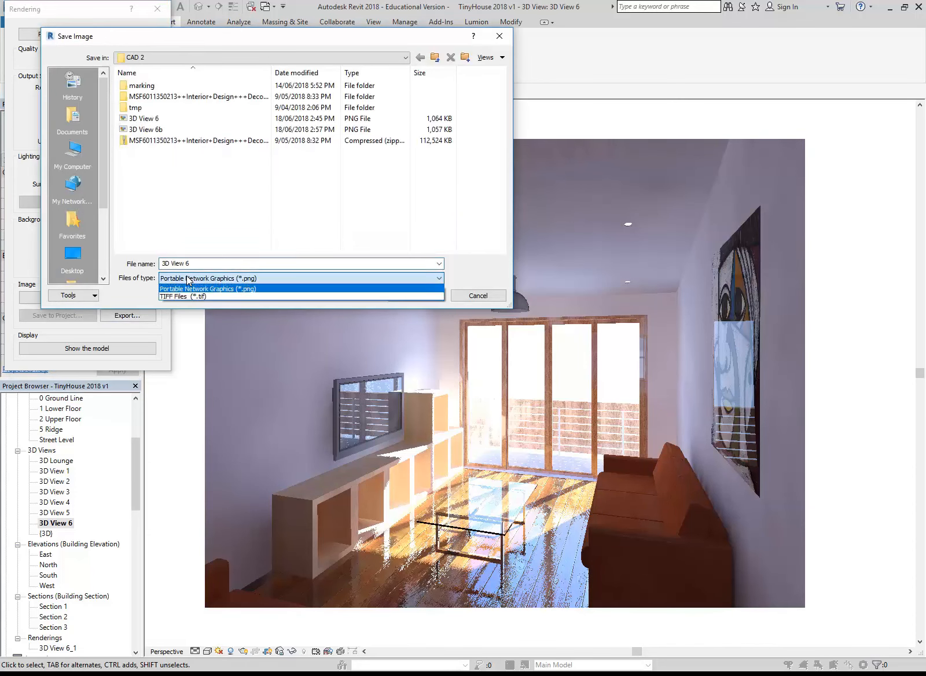
pyautogui.click(184, 296)
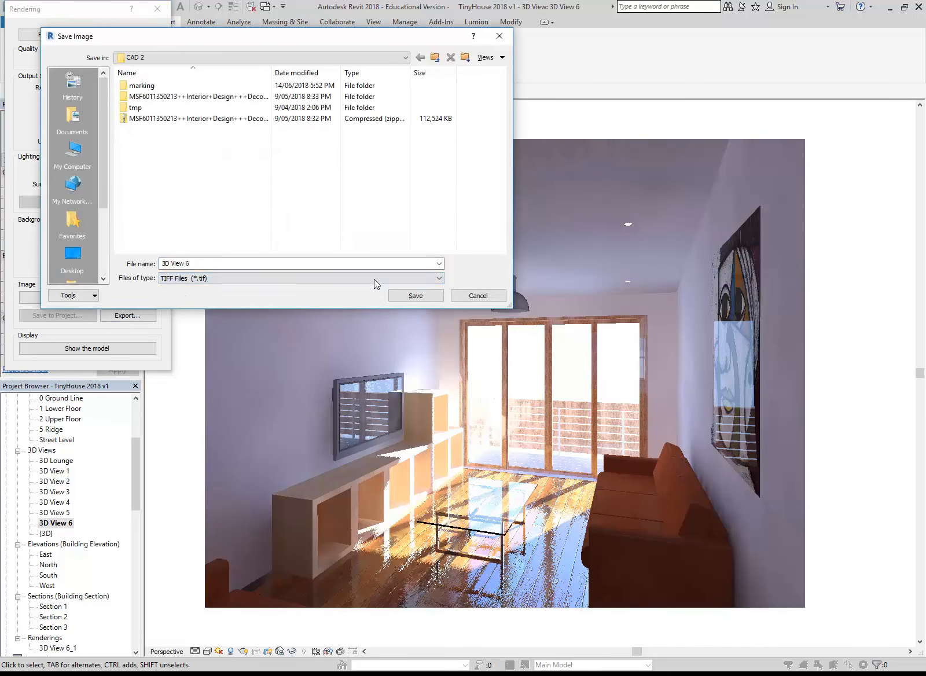
pyautogui.click(429, 296)
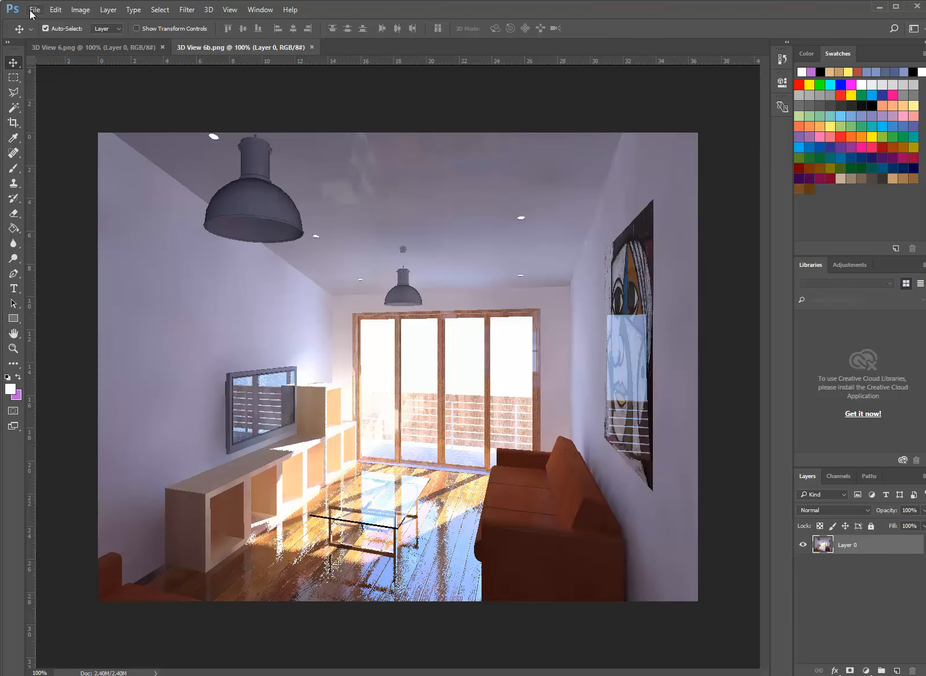
# Return to Photoshop and open the TIF version of 3D View 6 from the CAD 2 folder
pyautogui.click(35, 9)
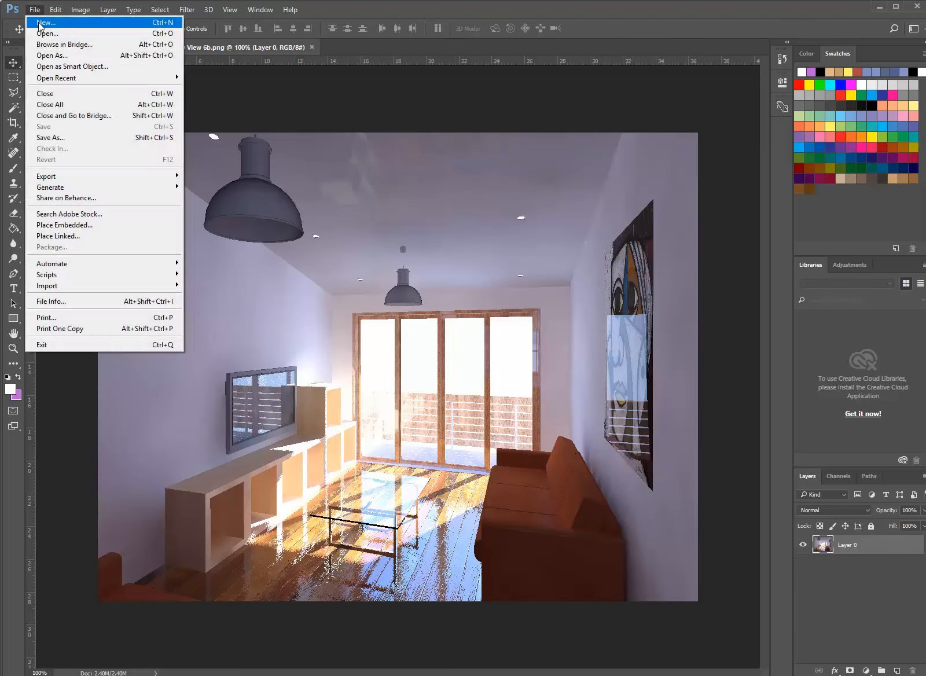
pyautogui.click(45, 34)
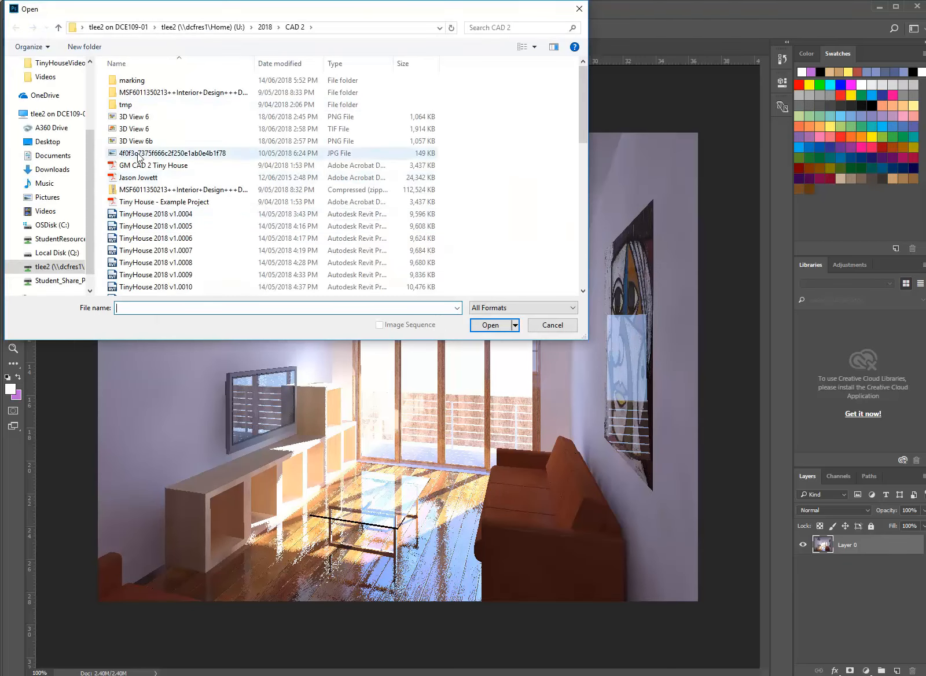
pyautogui.click(136, 129)
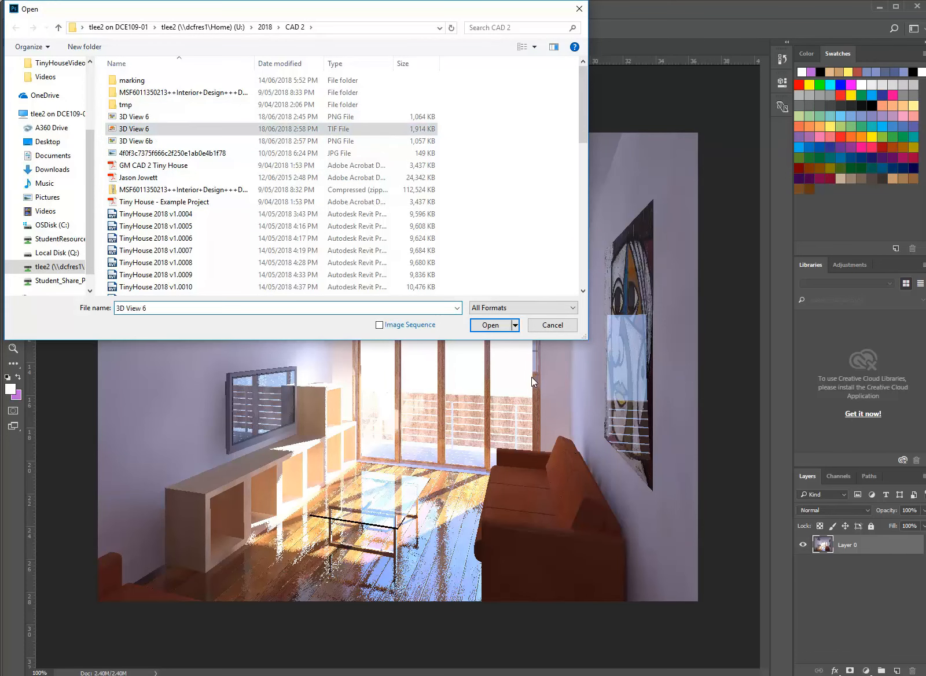
pyautogui.click(498, 331)
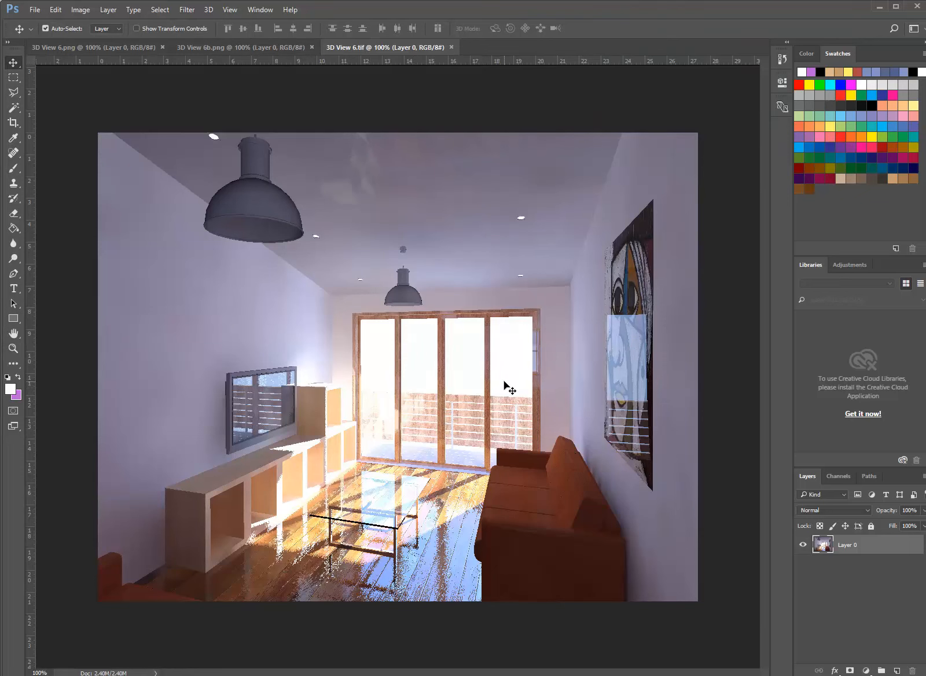
# Examine the layers, channels and paths of 3D View 6.tif for an alpha channel
pyautogui.click(839, 476)
pyautogui.click(806, 477)
pyautogui.click(802, 475)
pyautogui.click(848, 475)
pyautogui.click(866, 475)
pyautogui.click(824, 476)
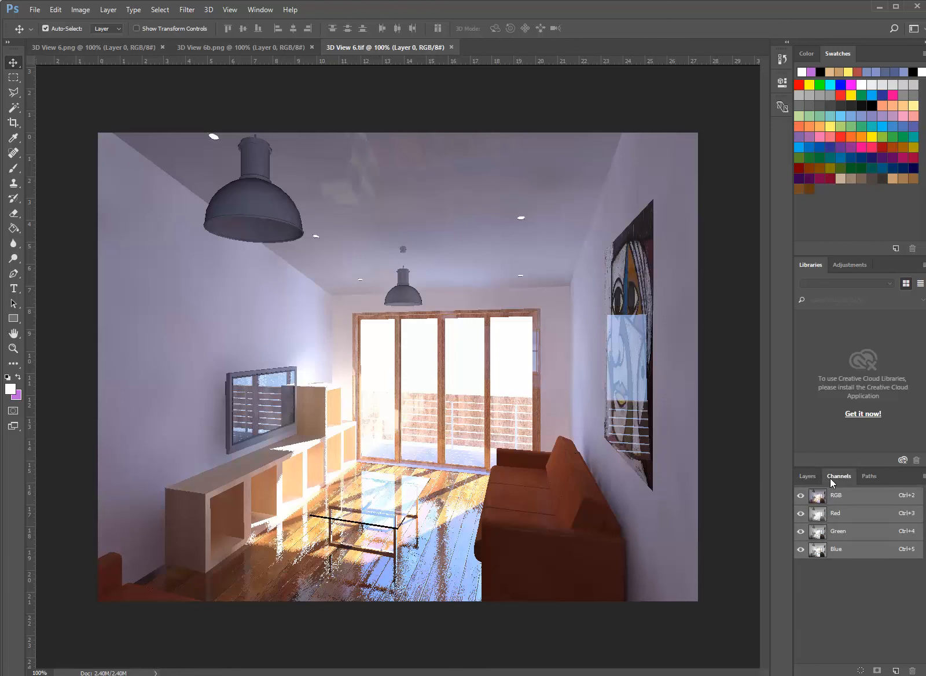
pyautogui.click(804, 476)
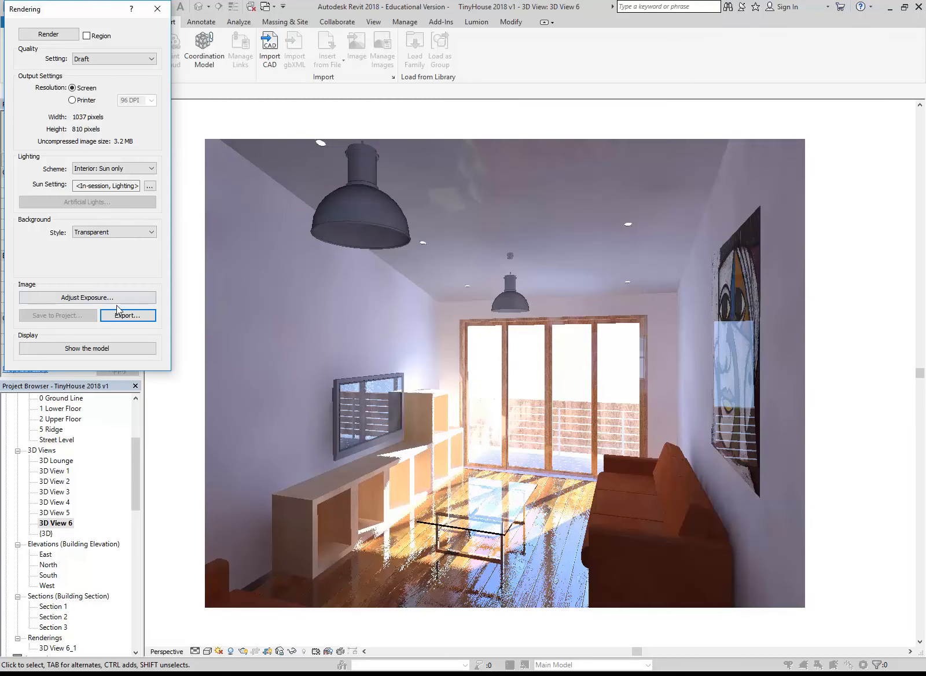
# In Revit, start another rendering export to CAD 2, keep PNG as the file type, and decline overwriting 3D View 6.png
pyautogui.click(127, 315)
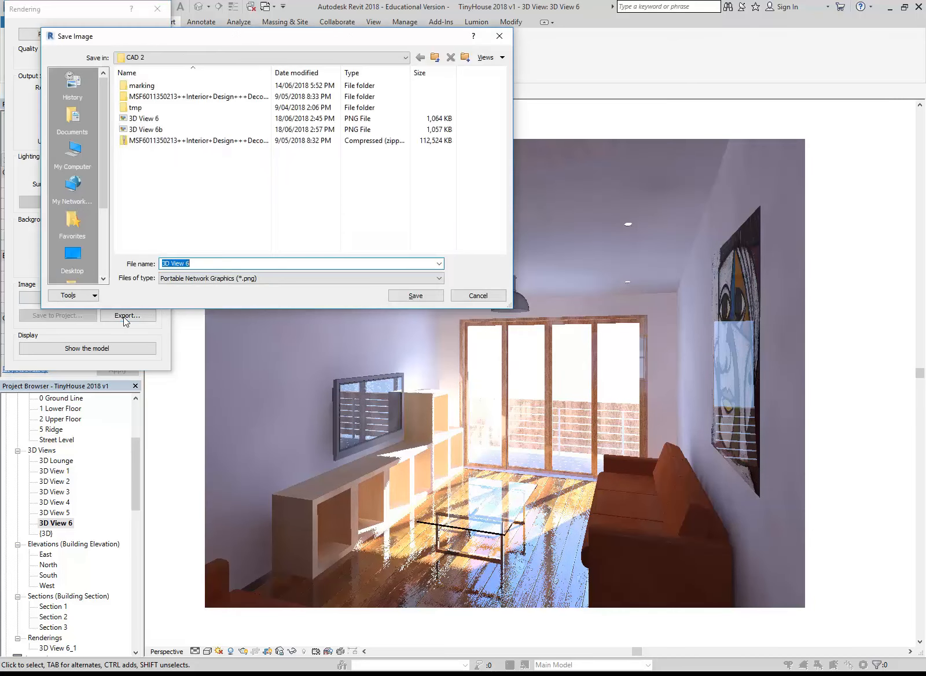
pyautogui.click(252, 281)
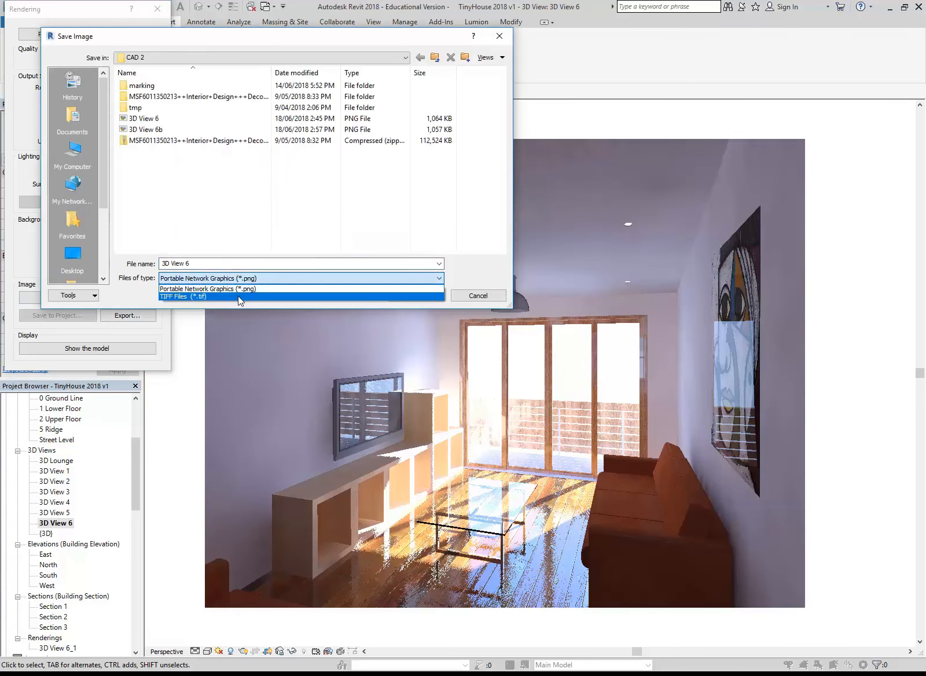
pyautogui.click(238, 296)
pyautogui.click(239, 280)
pyautogui.click(236, 290)
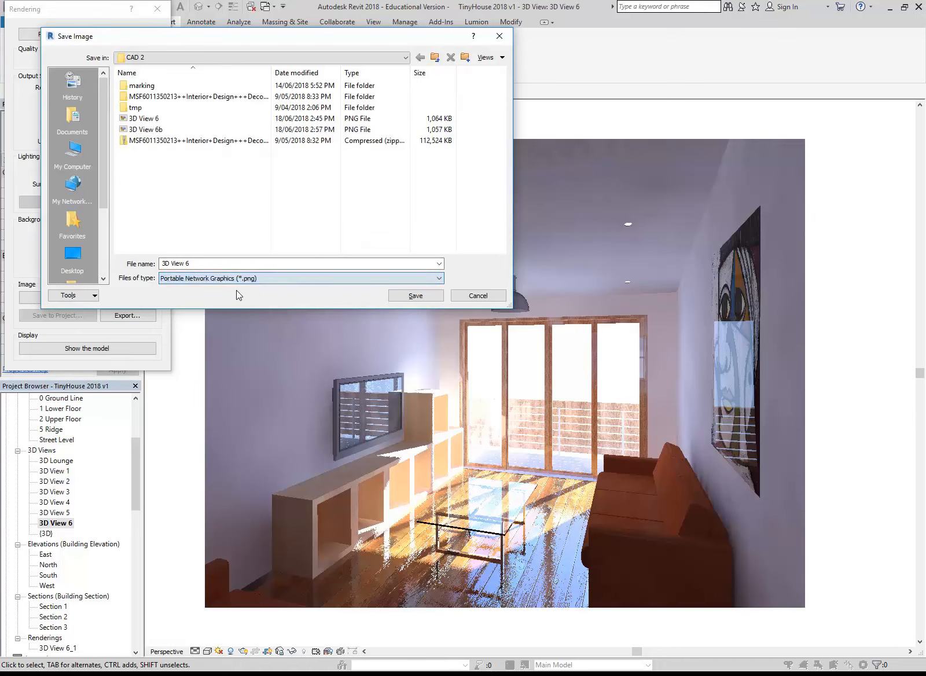
pyautogui.click(81, 296)
pyautogui.click(176, 296)
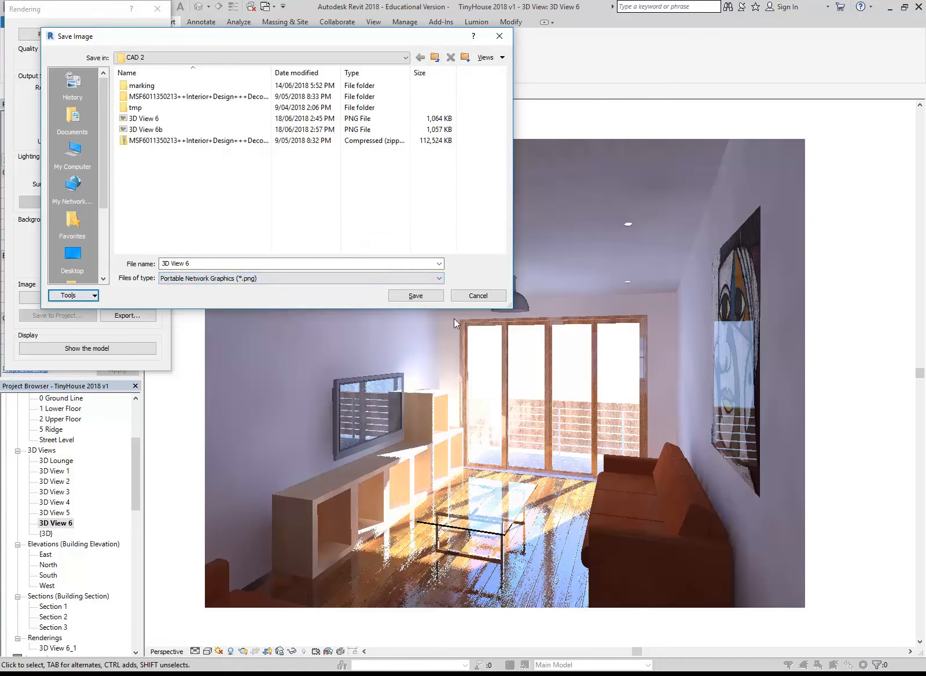
pyautogui.click(415, 295)
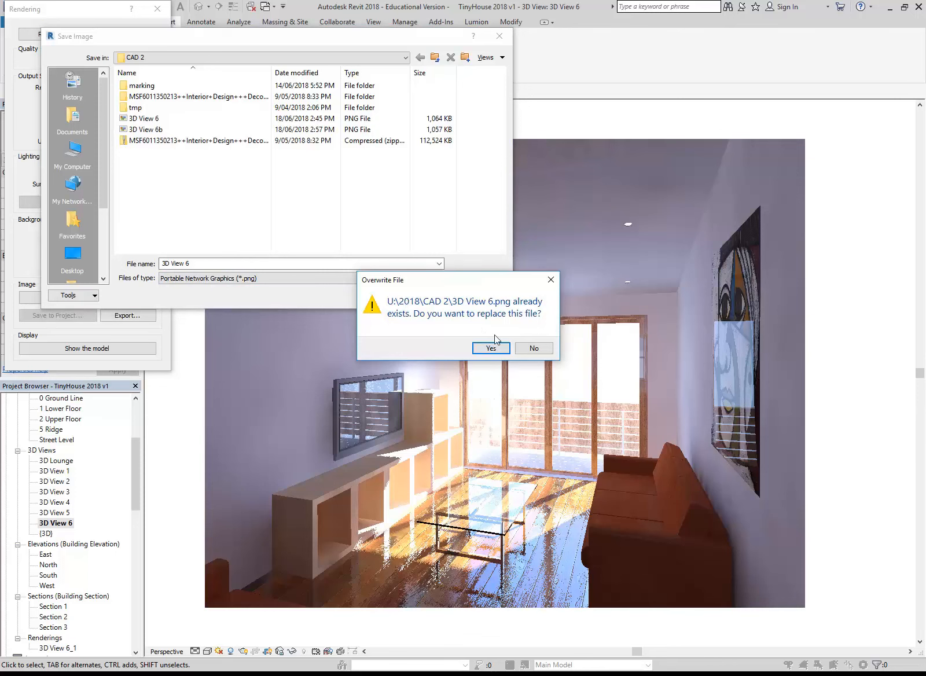
pyautogui.click(534, 348)
# Name the exported rendering 3D View 6C and save it as a PNG in the CAD 2 folder
pyautogui.click(245, 263)
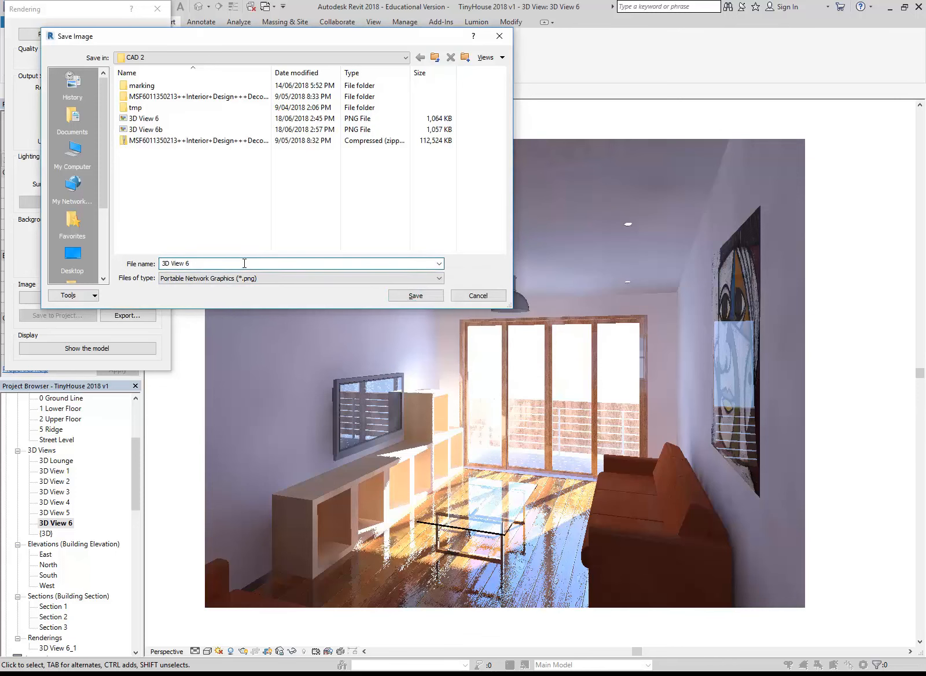
pyautogui.write('a')
pyautogui.press('BackSpace')
pyautogui.write('C')
pyautogui.click(414, 296)
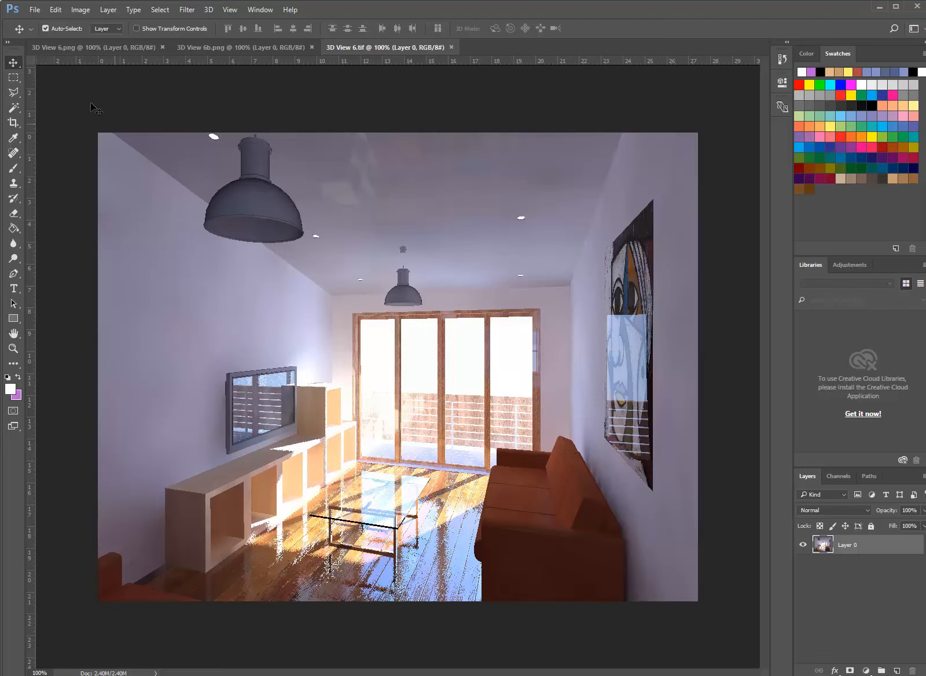
# Open 3D View 6C.png in Photoshop, duplicate its Layer 0, and select the original layer beneath the copy
pyautogui.click(35, 9)
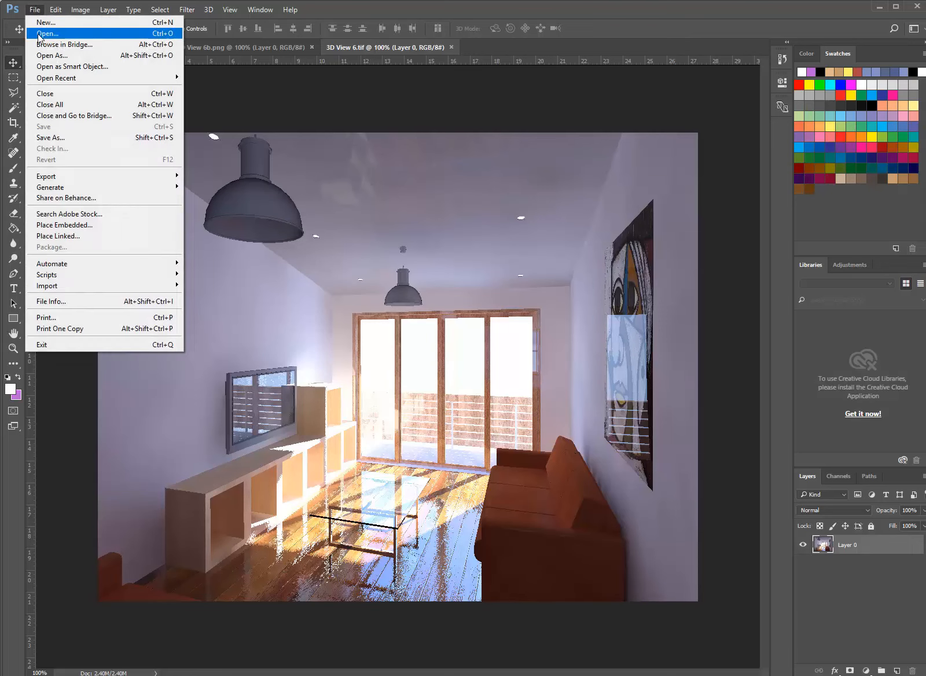
pyautogui.click(38, 34)
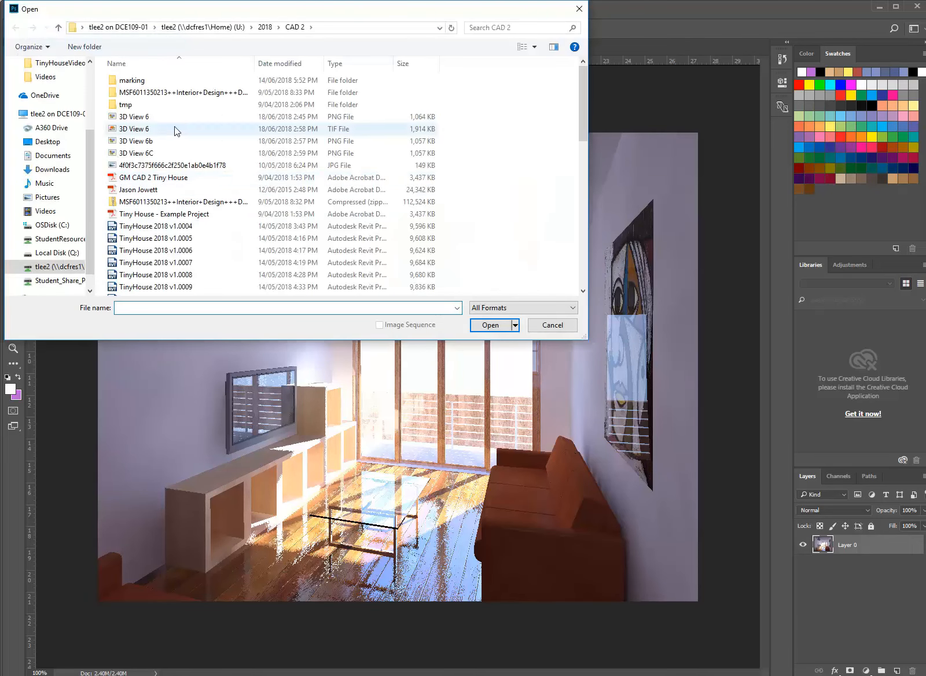
pyautogui.click(152, 154)
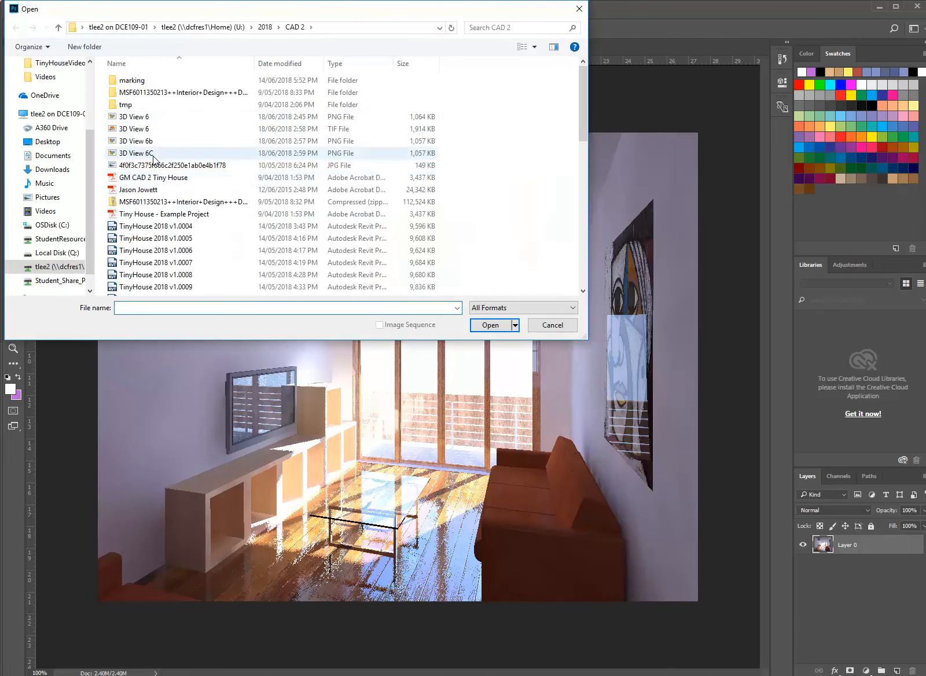
pyautogui.click(495, 325)
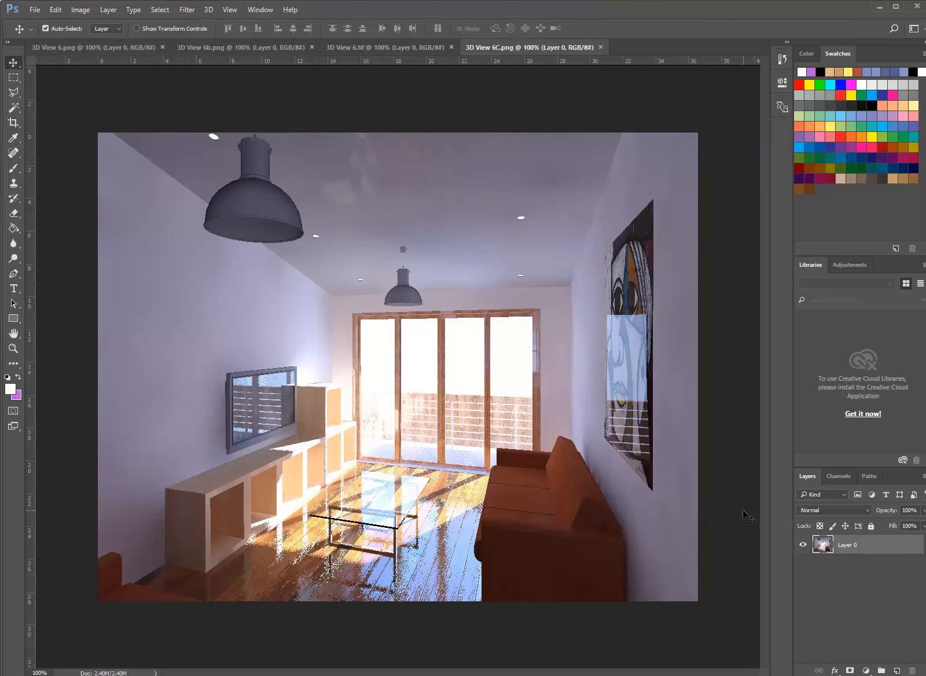
pyautogui.moveTo(817, 546); pyautogui.dragTo(896, 670)
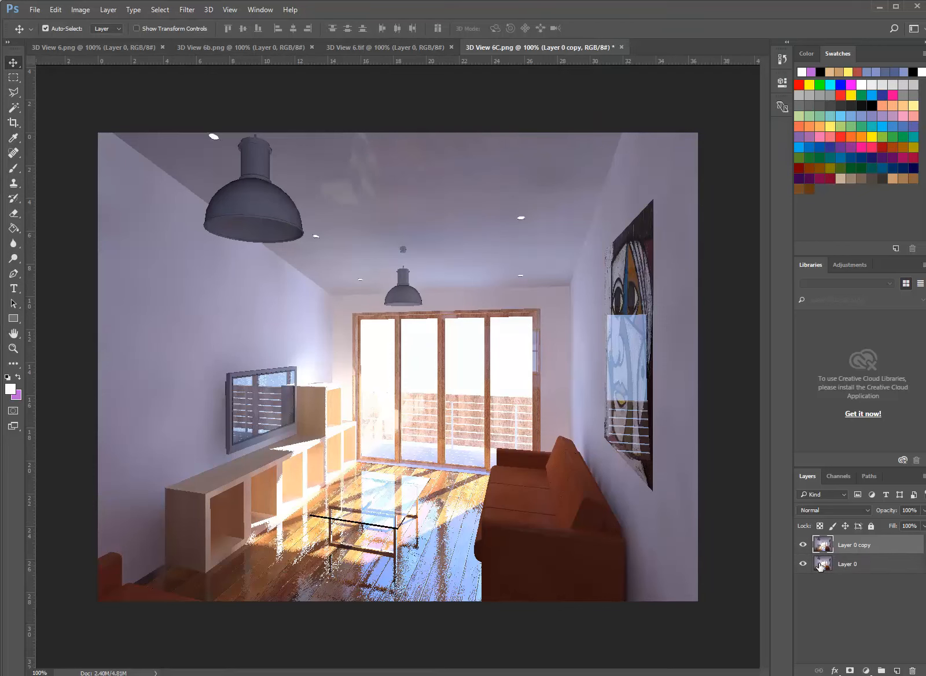
pyautogui.click(824, 565)
# Browse for an image to open in EDU_DC_InteriorDesign > Material Images > background on the P: drive, showing the files as thumbnails
pyautogui.click(32, 8)
pyautogui.click(43, 33)
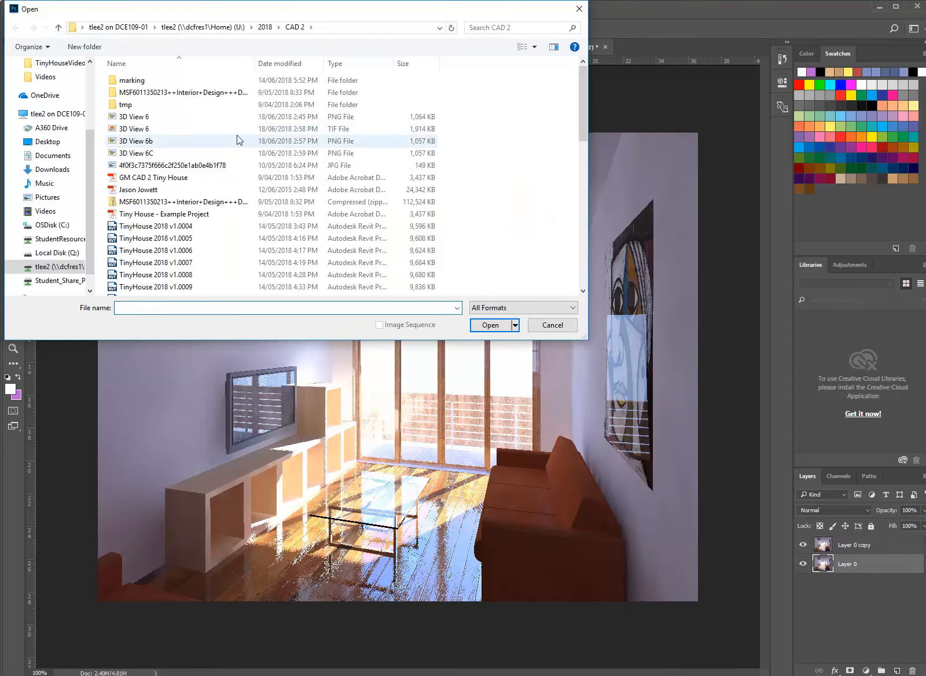
pyautogui.click(54, 237)
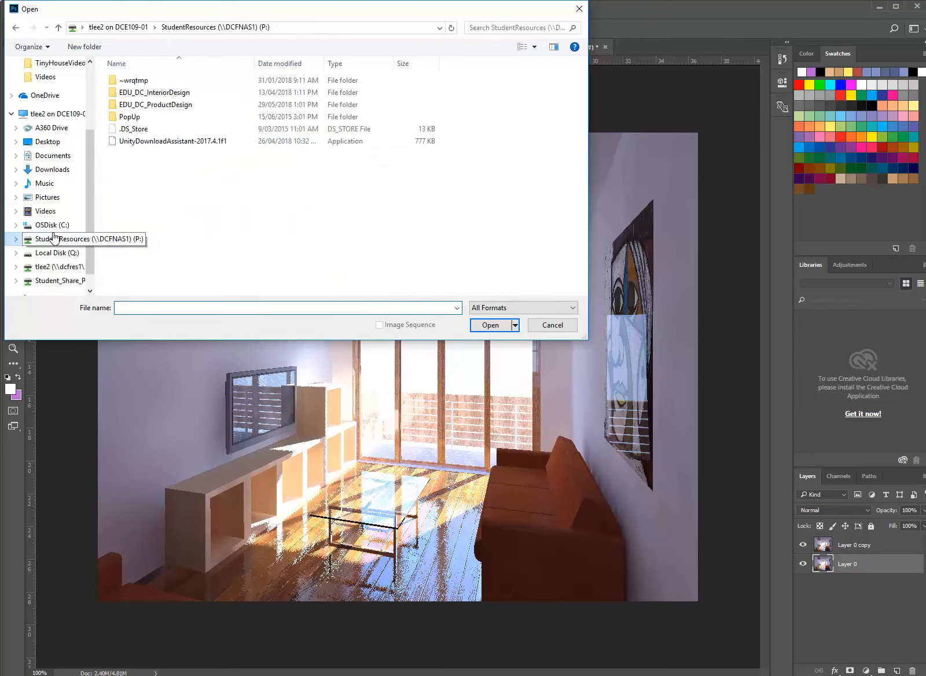
pyautogui.doubleClick(146, 93)
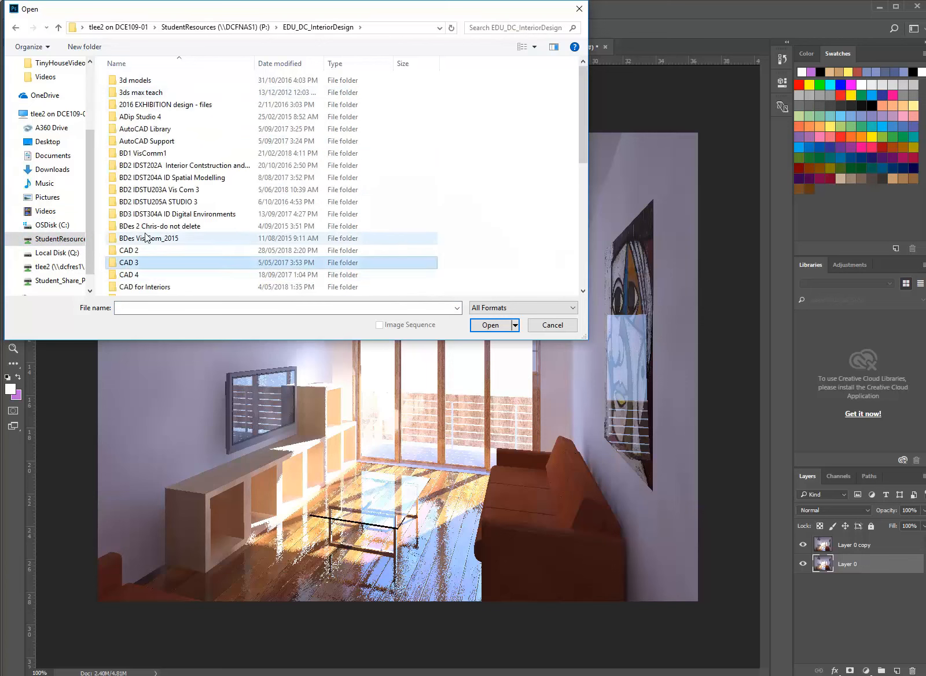
pyautogui.scroll(-6, 146, 255)
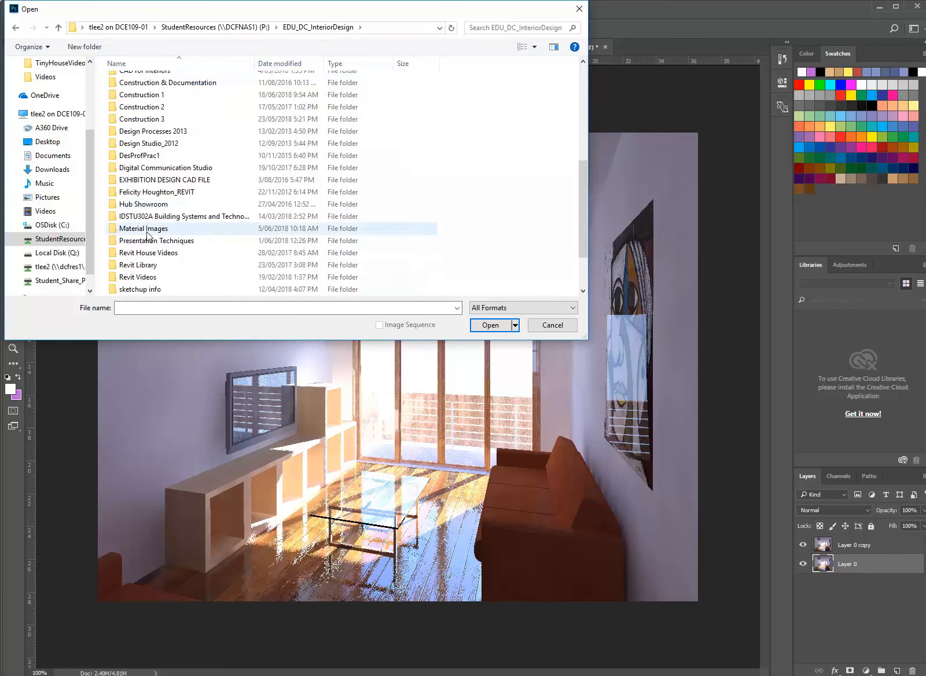
pyautogui.doubleClick(145, 228)
pyautogui.doubleClick(132, 105)
pyautogui.rightClick(517, 117)
pyautogui.moveTo(555, 119)
pyautogui.click(628, 132)
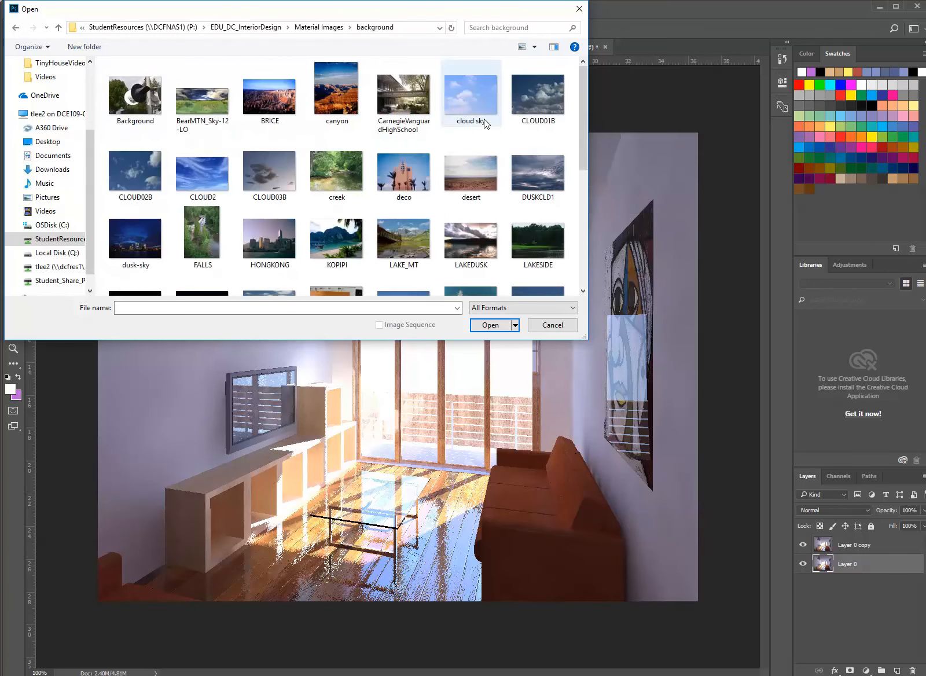
# Open the dusk cloud picture DUSKCLD1.JPG from the background folder
pyautogui.click(458, 99)
pyautogui.click(539, 168)
pyautogui.doubleClick(539, 168)
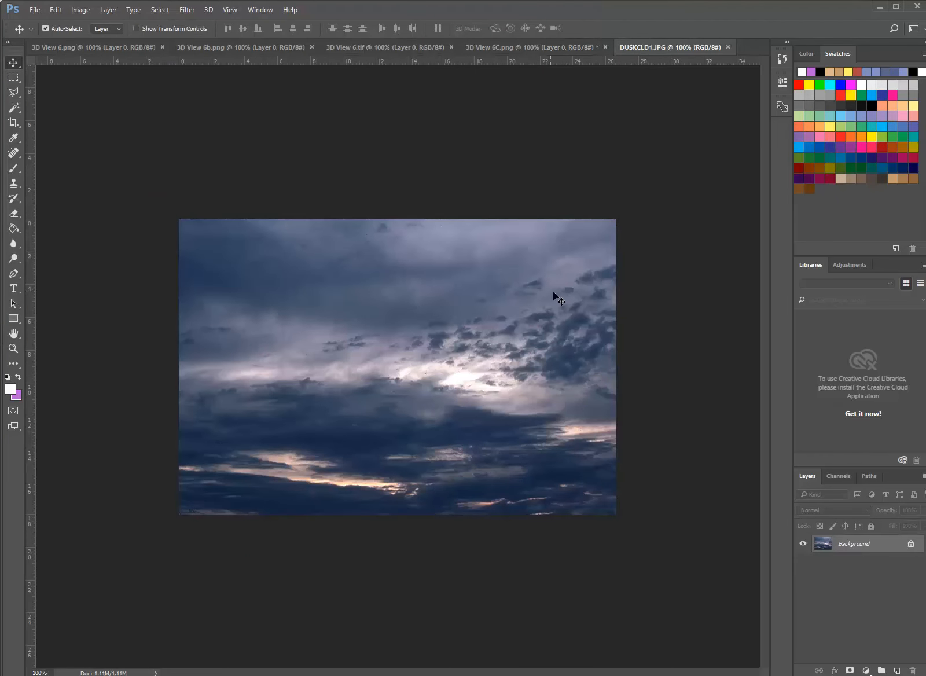
# Open the blue sky picture CLOUD2.JPG from the Material Images > background folder
pyautogui.click(33, 11)
pyautogui.click(35, 31)
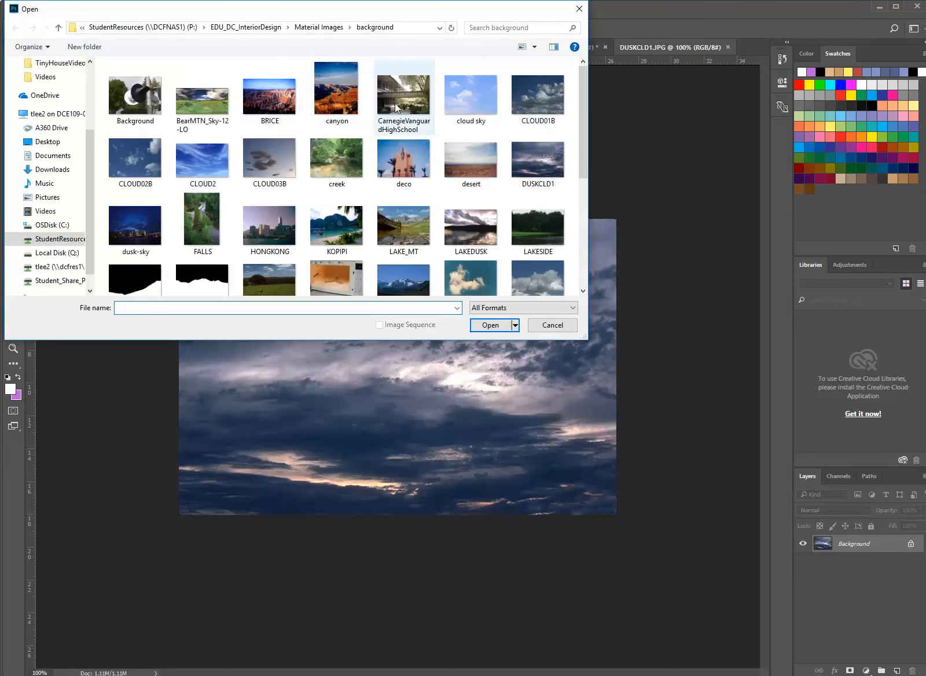
pyautogui.click(191, 155)
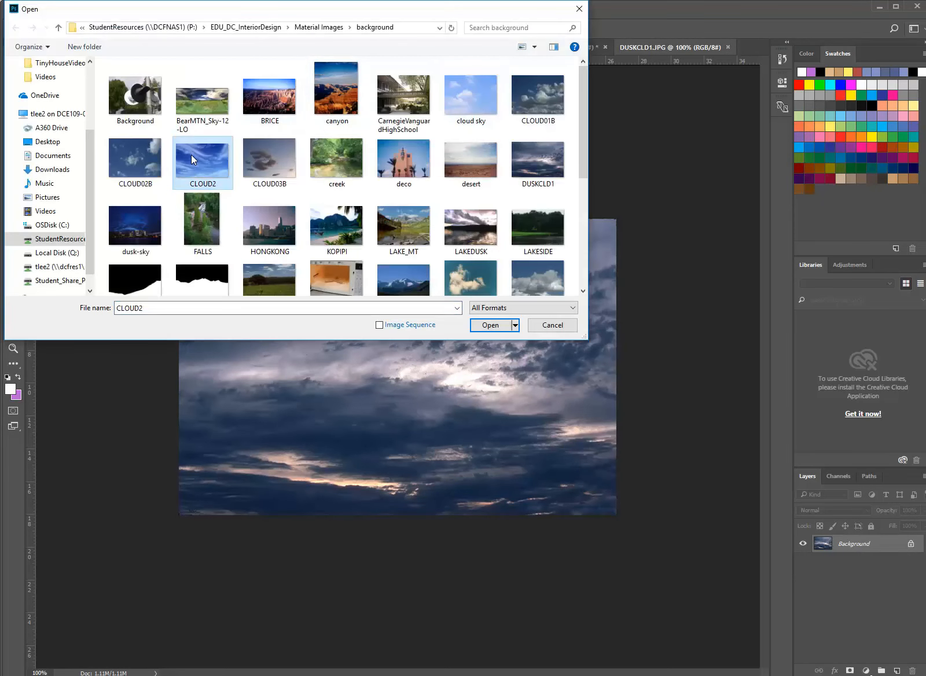
pyautogui.scroll(-3, 191, 155)
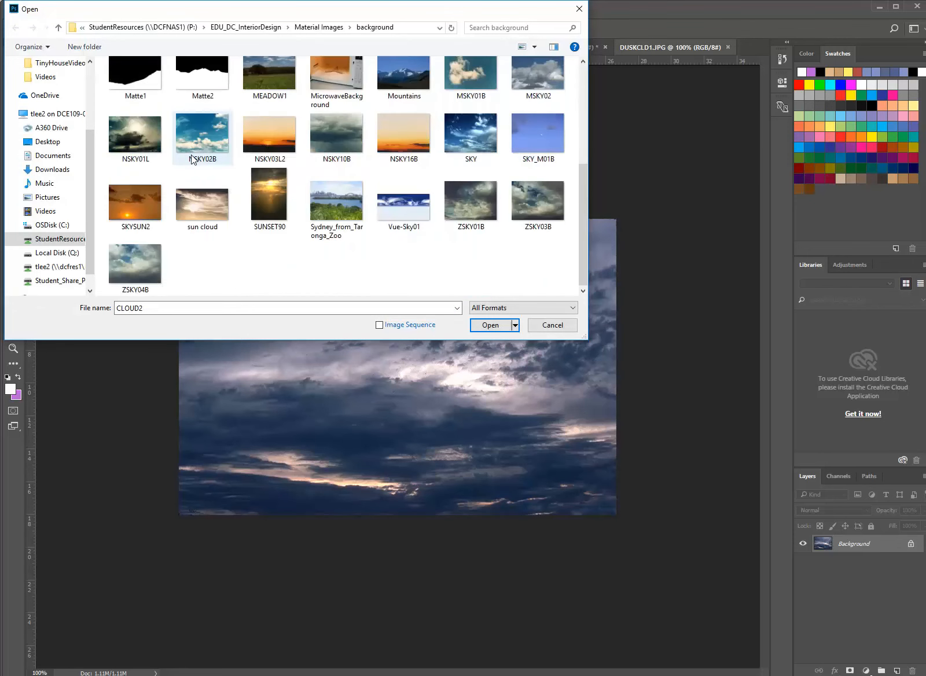
pyautogui.click(490, 325)
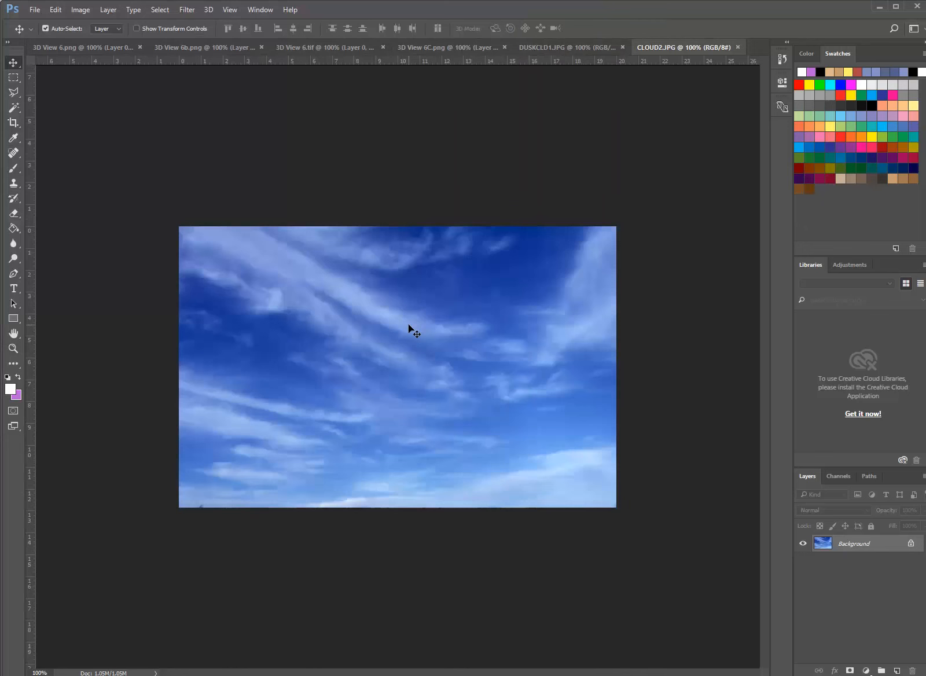
# Copy the entire CLOUD2 image and paste it into 3D View 6C.png between Layer 0 and Layer 0 copy
pyautogui.hotkey('ctrl', 'a')
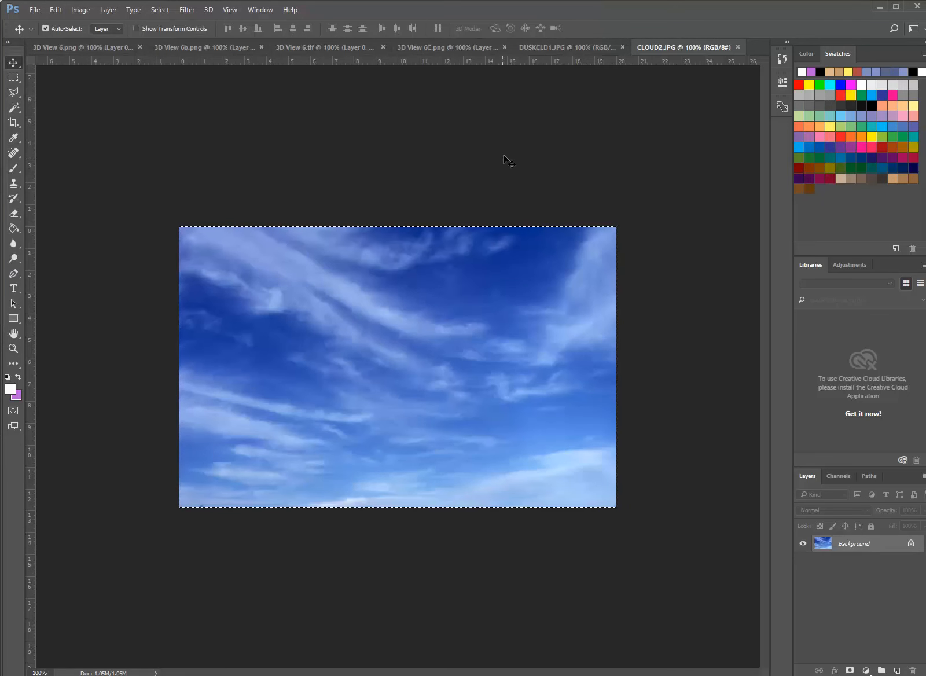
pyautogui.click(439, 47)
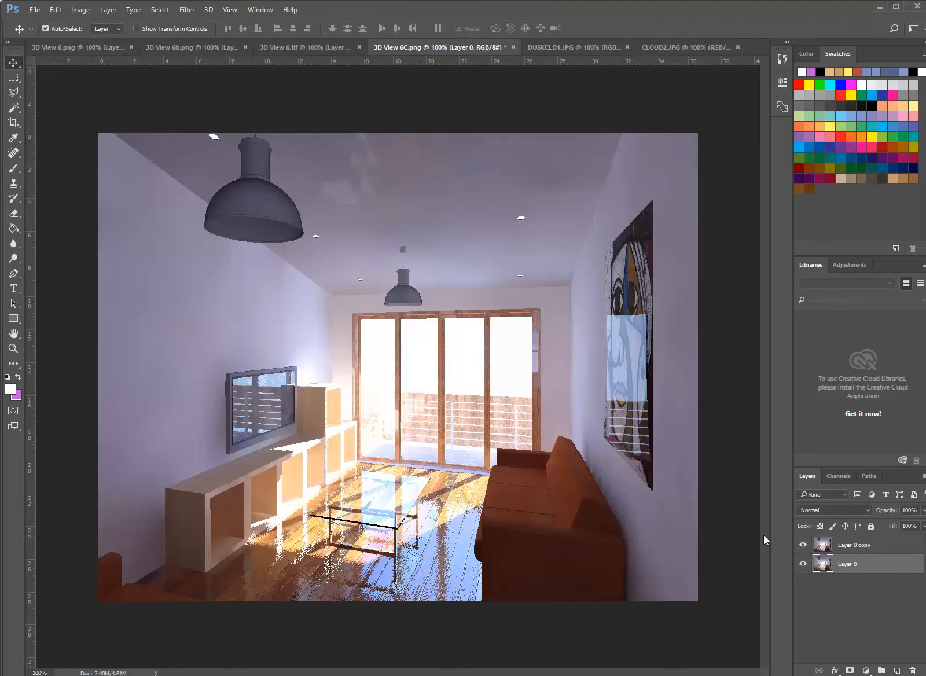
pyautogui.hotkey('ctrl', 'v')
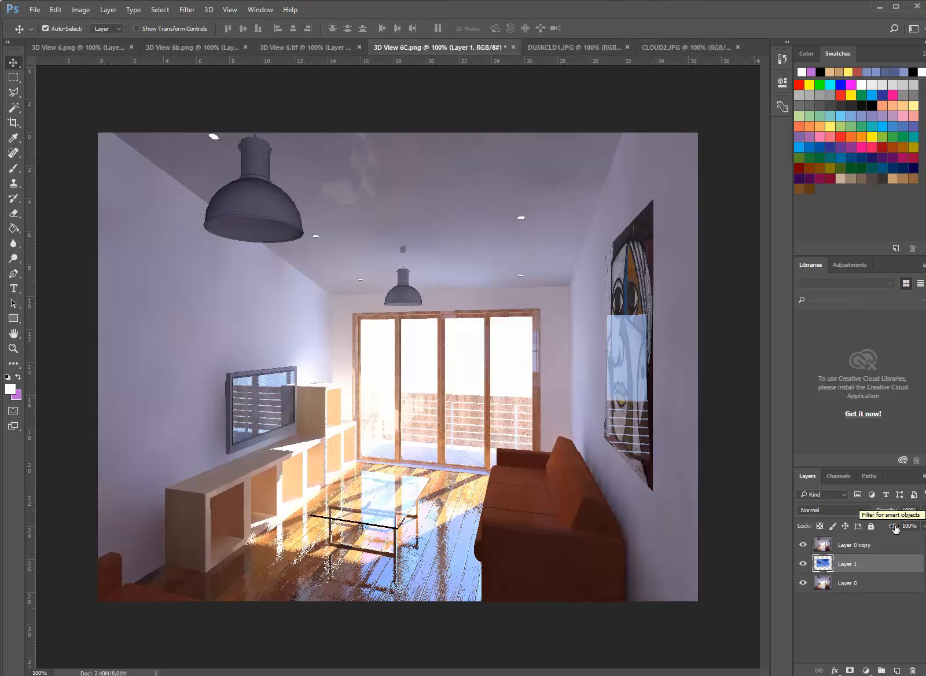
# Make Layer 0 copy active and select the white area of the leftmost window pane with the Magic Wand tool
pyautogui.click(822, 545)
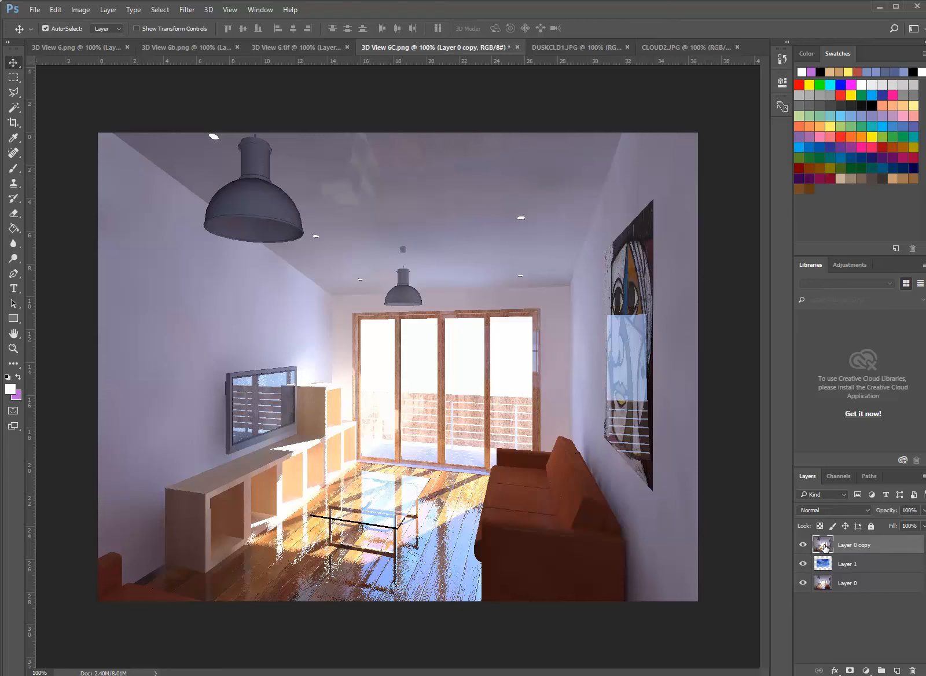
pyautogui.click(924, 511)
pyautogui.moveTo(920, 523)
pyautogui.mouseDown()
pyautogui.moveTo(891, 525)
pyautogui.moveTo(899, 535)
pyautogui.moveTo(923, 530)
pyautogui.mouseUp()
pyautogui.click(371, 365)
pyautogui.press('super')
pyautogui.press('super')
pyautogui.keyDown('alt'); pyautogui.scroll(4, 476, 361); pyautogui.keyUp('alt')
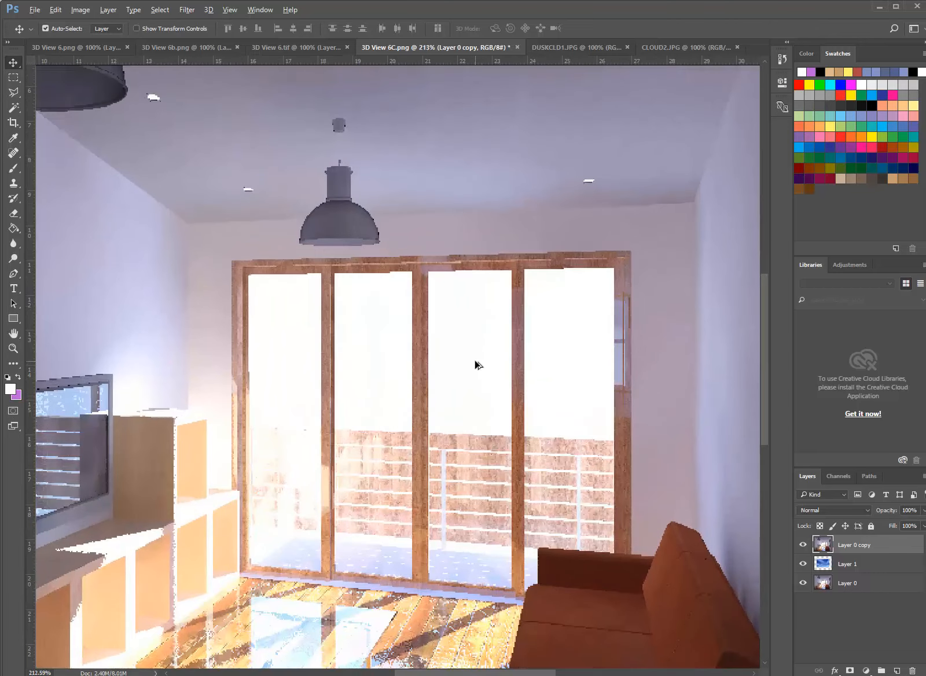
pyautogui.click(13, 138)
pyautogui.click(13, 107)
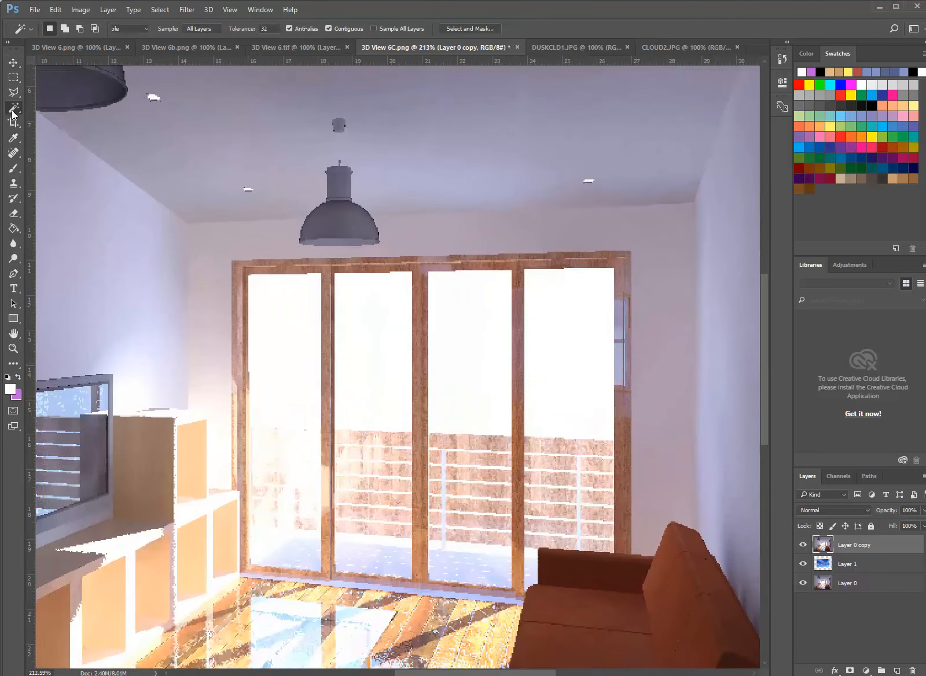
pyautogui.click(294, 335)
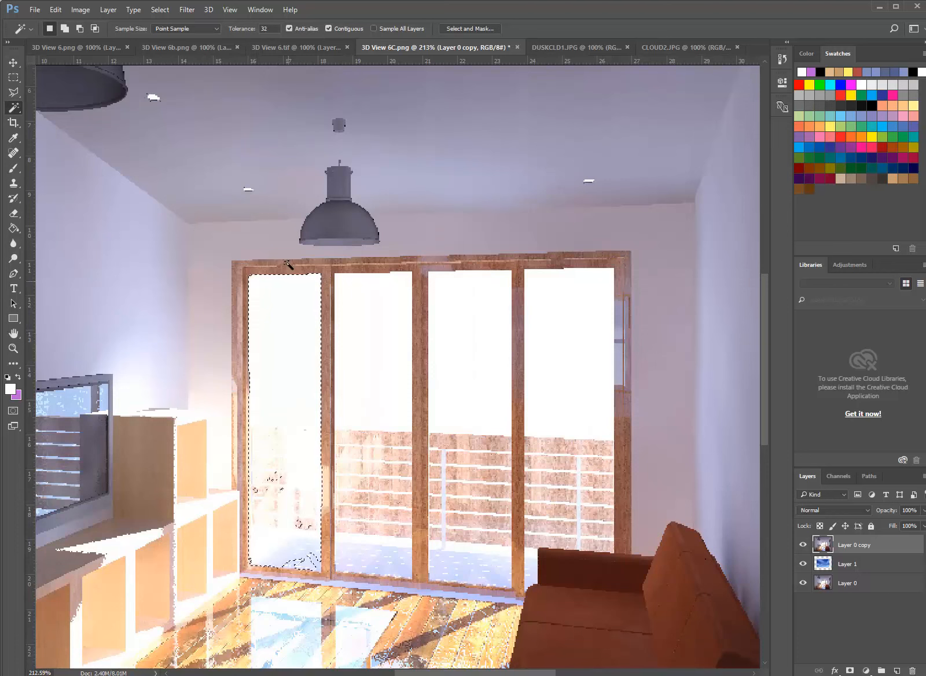
# Lower the Magic Wand tolerance to 10 and select the white sky areas of all four window panes together
pyautogui.click(267, 28)
pyautogui.write('10')
pyautogui.click(562, 356)
pyautogui.press('shift')
pyautogui.keyDown('shift'); pyautogui.click(475, 371); pyautogui.keyUp('shift')
pyautogui.keyDown('shift'); pyautogui.click(379, 373); pyautogui.keyUp('shift')
pyautogui.keyDown('shift'); pyautogui.click(298, 364); pyautogui.keyUp('shift')
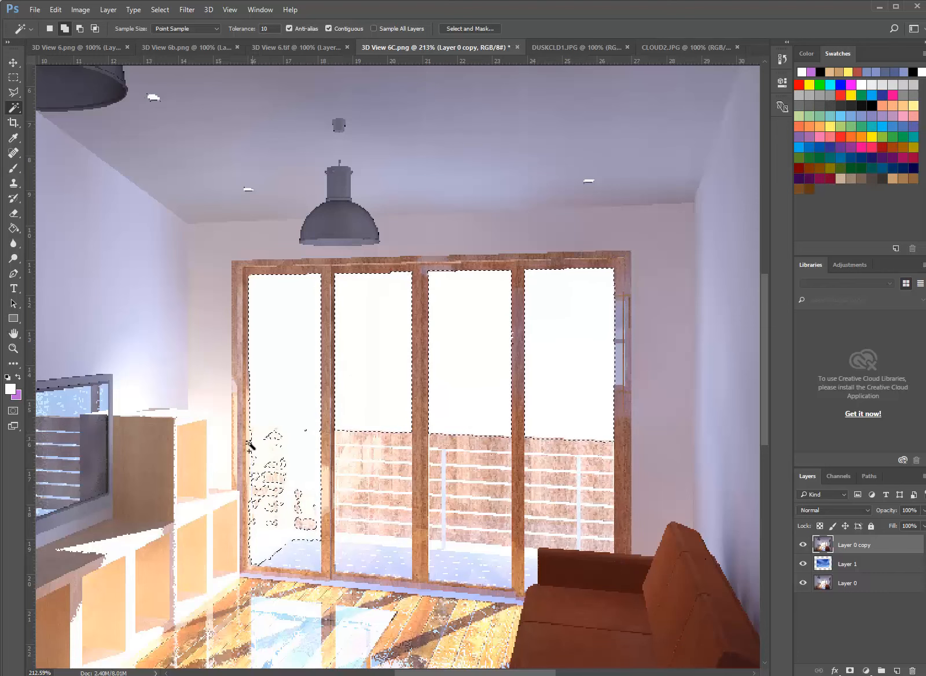
# Subtract the balcony railing and floor area of the leftmost pane from the selection with the Polygonal Lasso
pyautogui.keyDown('alt'); pyautogui.scroll(5, 257, 480); pyautogui.keyUp('alt')
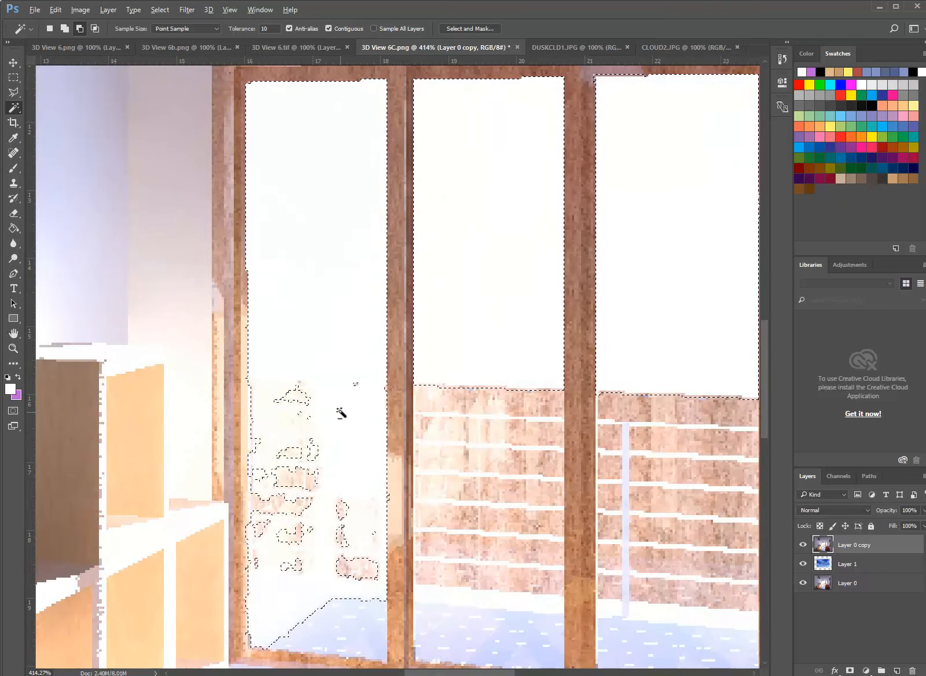
pyautogui.keyDown('alt'); pyautogui.scroll(-3, 325, 386); pyautogui.keyUp('alt')
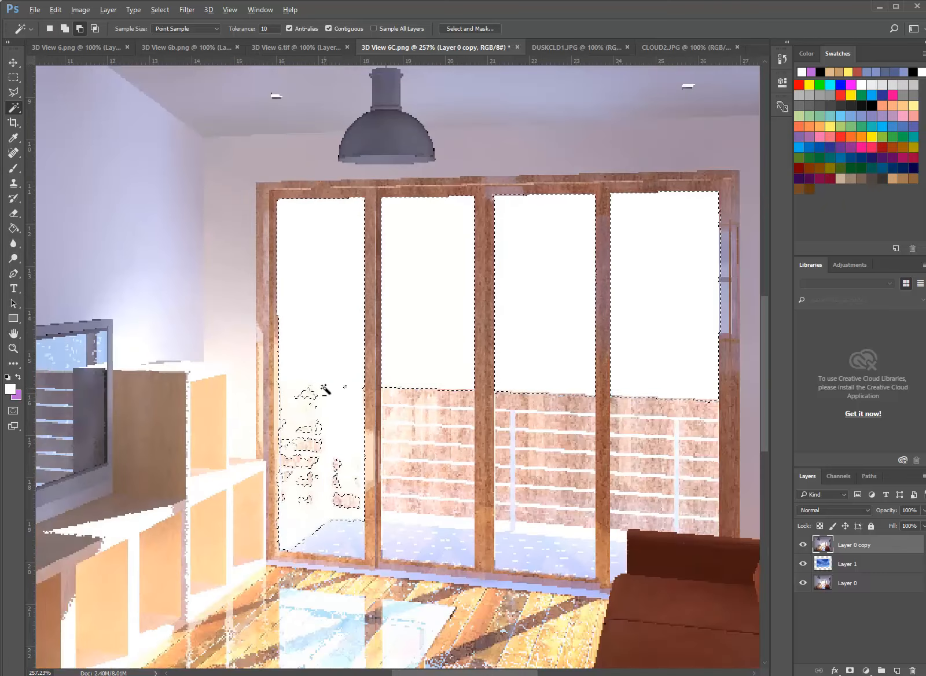
pyautogui.keyDown('alt'); pyautogui.scroll(1, 325, 386); pyautogui.keyUp('alt')
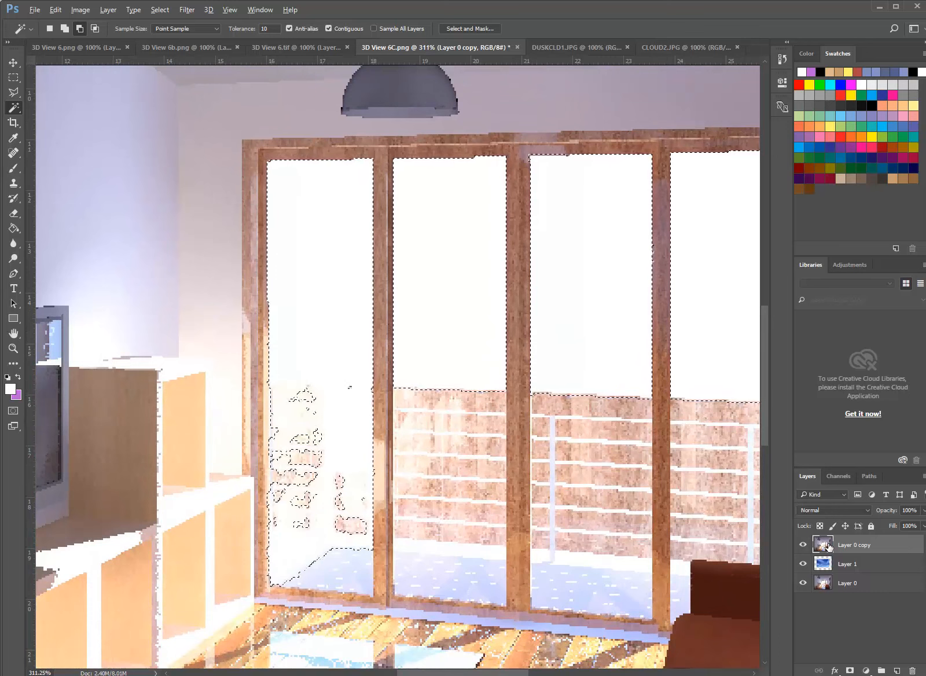
pyautogui.click(12, 92)
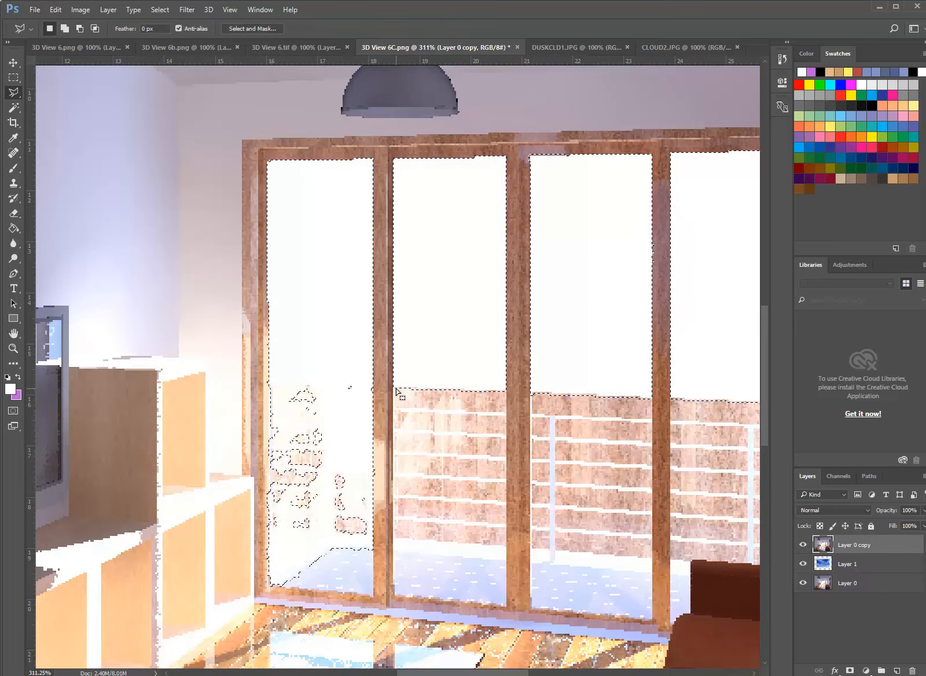
pyautogui.press('alt')
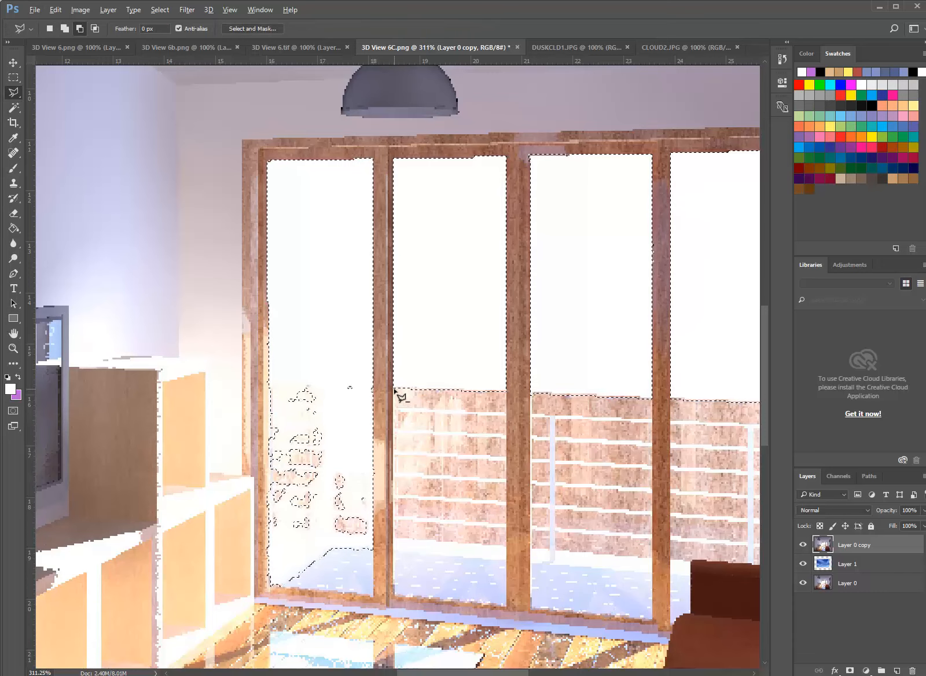
pyautogui.click(261, 383)
pyautogui.click(253, 605)
pyautogui.click(406, 611)
pyautogui.click(384, 386)
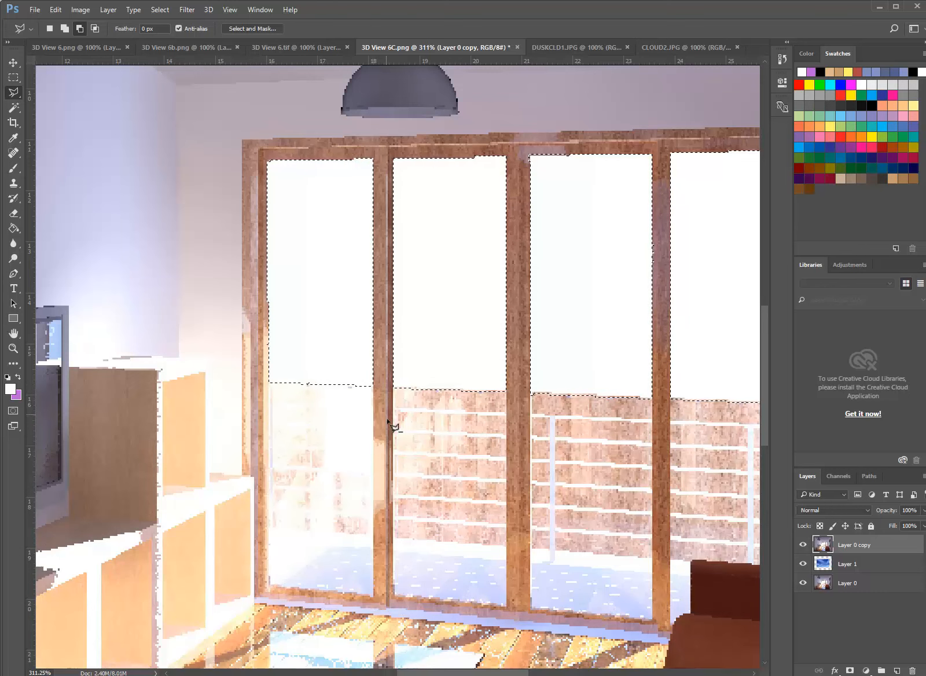
# Delete the selected sky areas from Layer 0 copy to reveal the cloud image behind the windows
pyautogui.keyDown('alt'); pyautogui.scroll(-3, 326, 428); pyautogui.keyUp('alt')
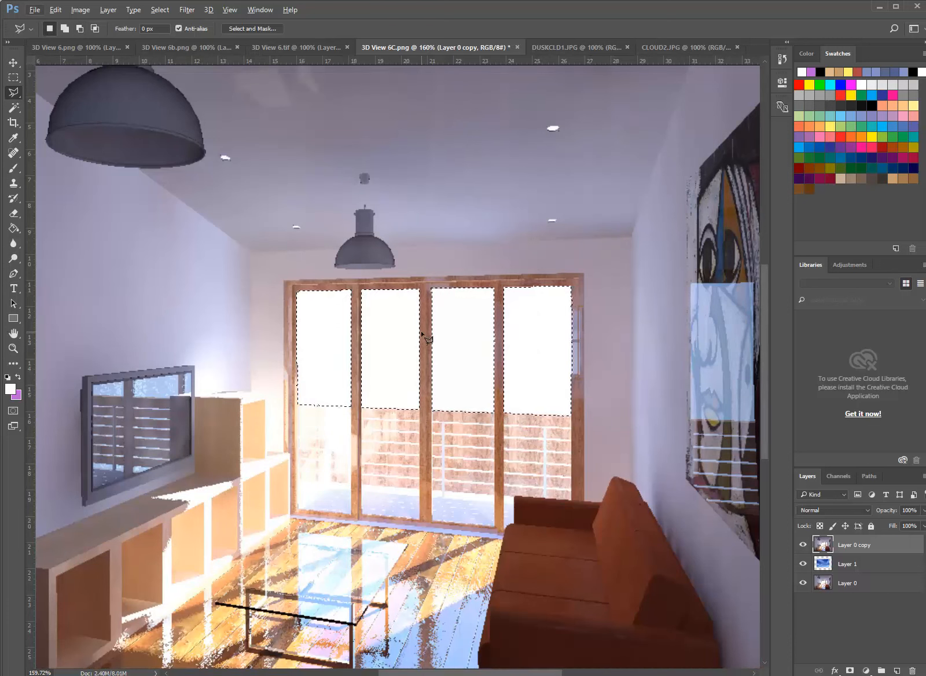
pyautogui.press('Delete')
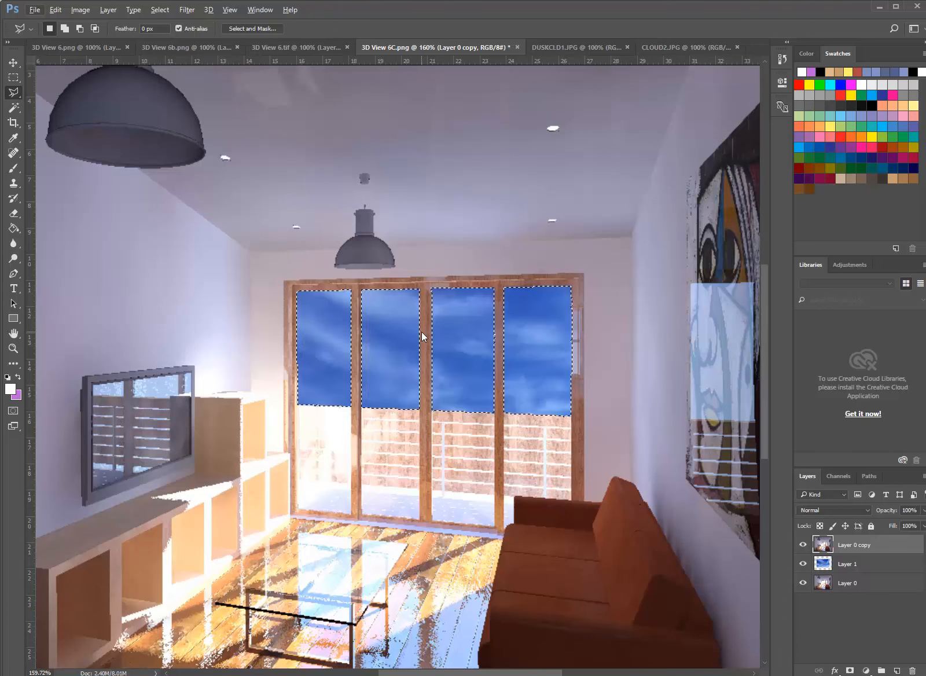
pyautogui.keyDown('alt'); pyautogui.scroll(-3, 385, 336); pyautogui.keyUp('alt')
pyautogui.keyDown('alt'); pyautogui.scroll(-2, 386, 336); pyautogui.keyUp('alt')
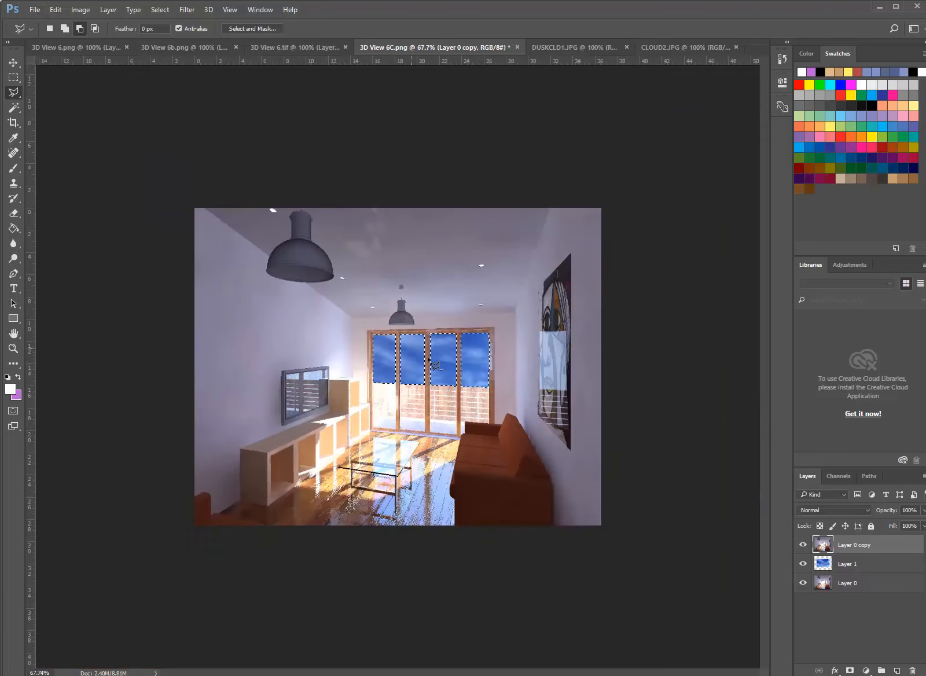
pyautogui.keyDown('alt'); pyautogui.scroll(2, 405, 364); pyautogui.keyUp('alt')
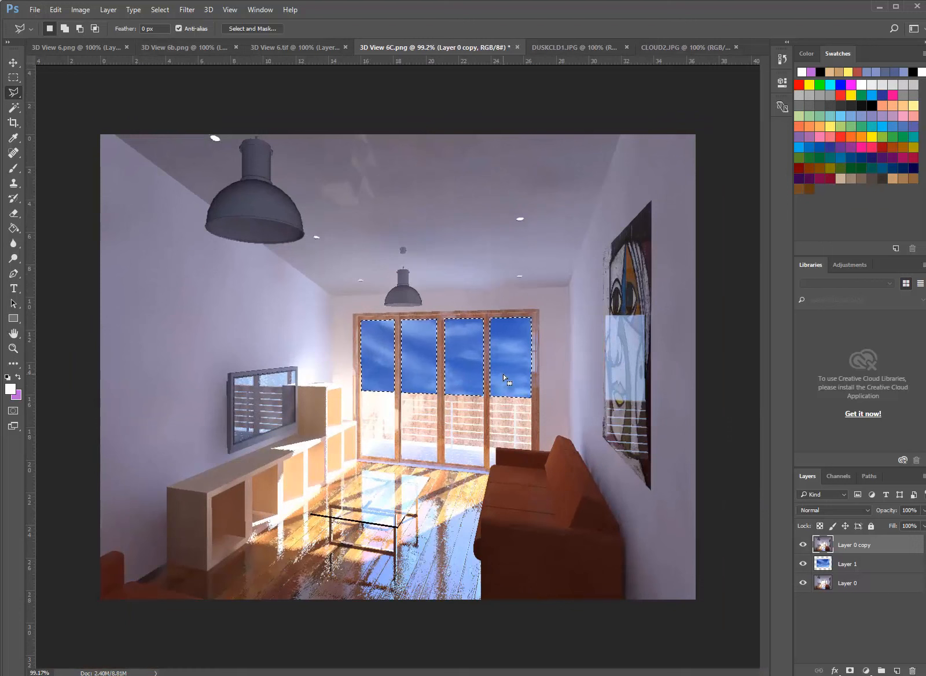
# Brighten the sky on Layer 1 by applying an Exposure adjustment of +1.78
pyautogui.click(827, 566)
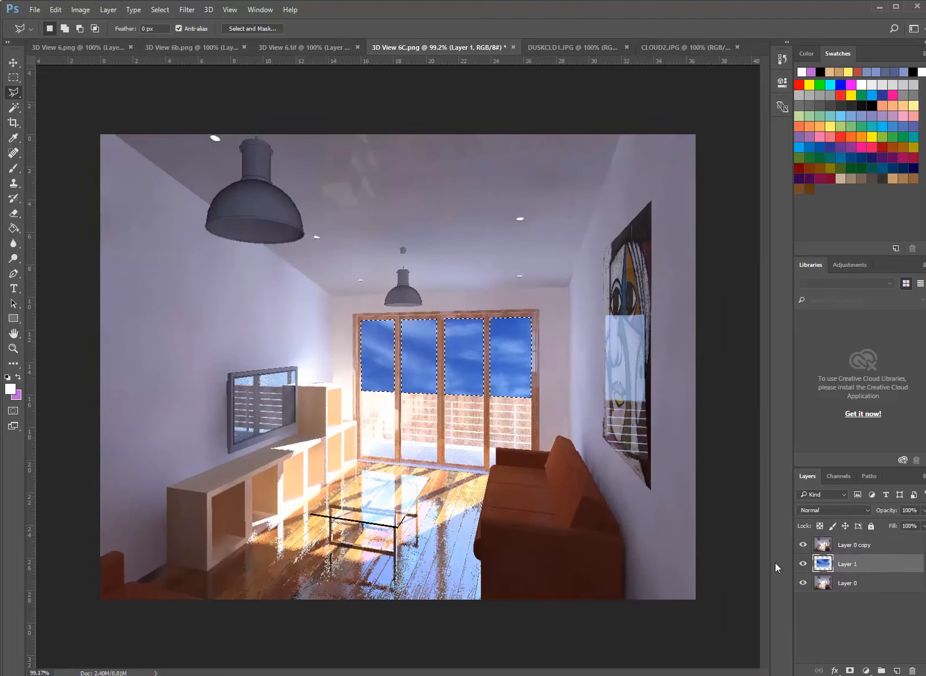
pyautogui.click(81, 10)
pyautogui.moveTo(91, 39)
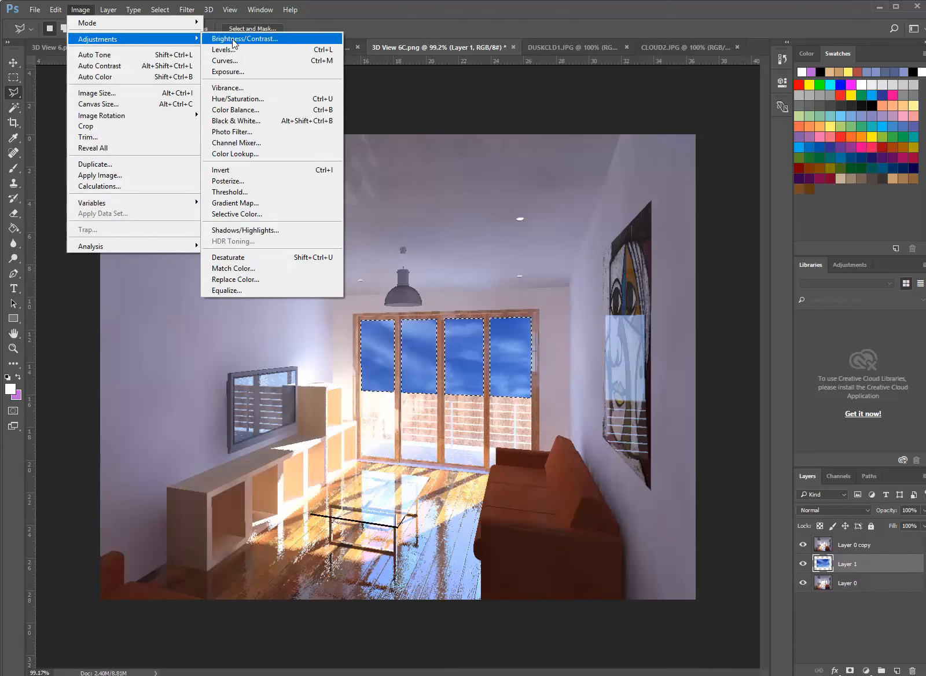
pyautogui.click(237, 71)
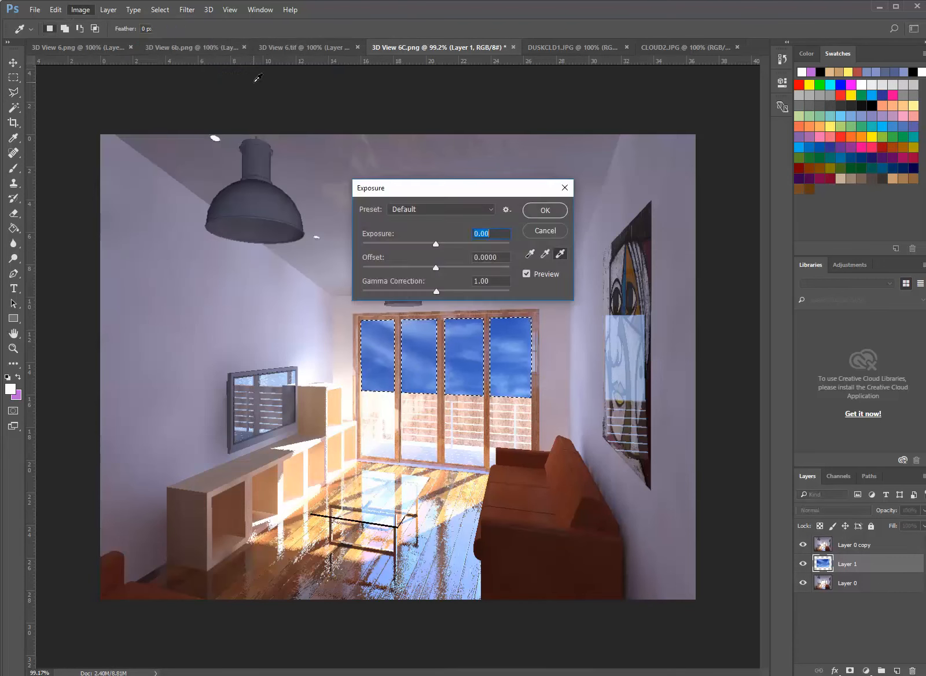
pyautogui.moveTo(533, 187); pyautogui.dragTo(815, 148)
pyautogui.moveTo(717, 206); pyautogui.dragTo(736, 202)
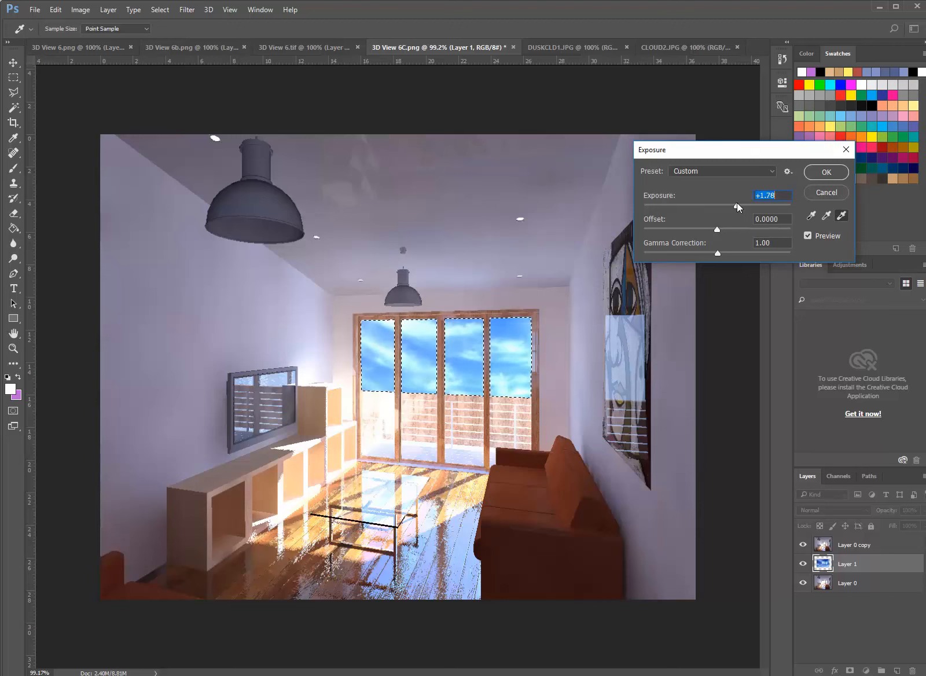
pyautogui.click(814, 173)
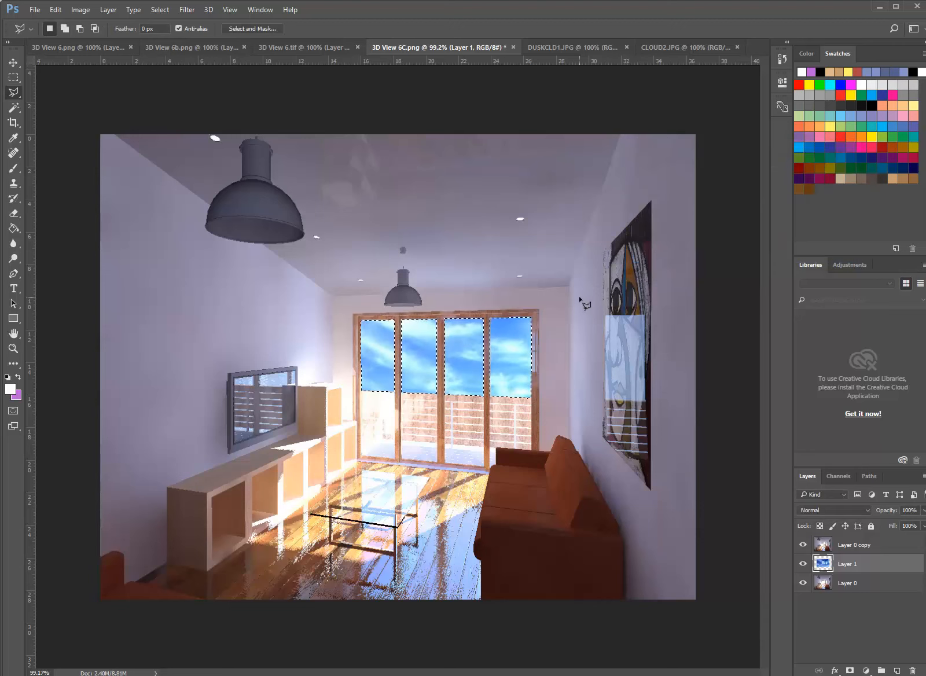
pyautogui.keyDown('alt'); pyautogui.scroll(3, 450, 361); pyautogui.keyUp('alt')
pyautogui.keyDown('alt'); pyautogui.scroll(-4, 451, 361); pyautogui.keyUp('alt')
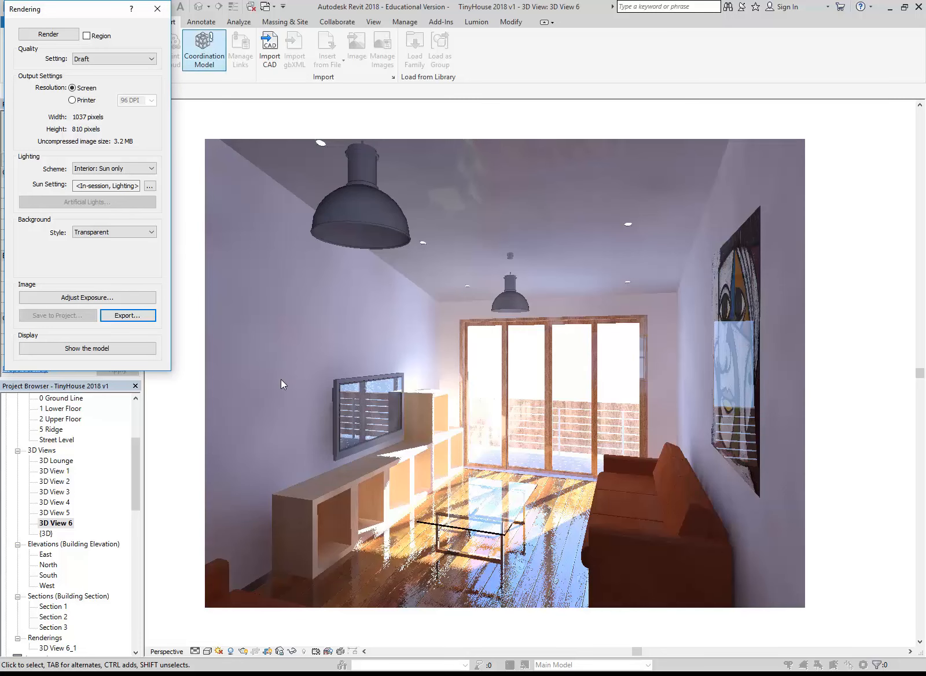
# Switch to Revit and close the Rendering dialog of 3D View 6
pyautogui.click(156, 10)
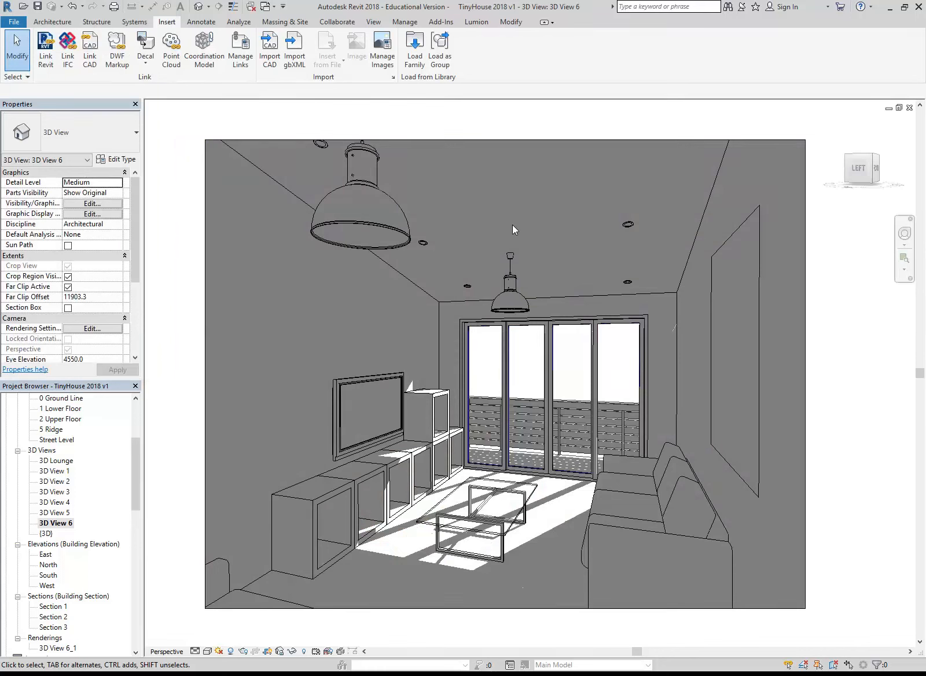
pyautogui.click(243, 652)
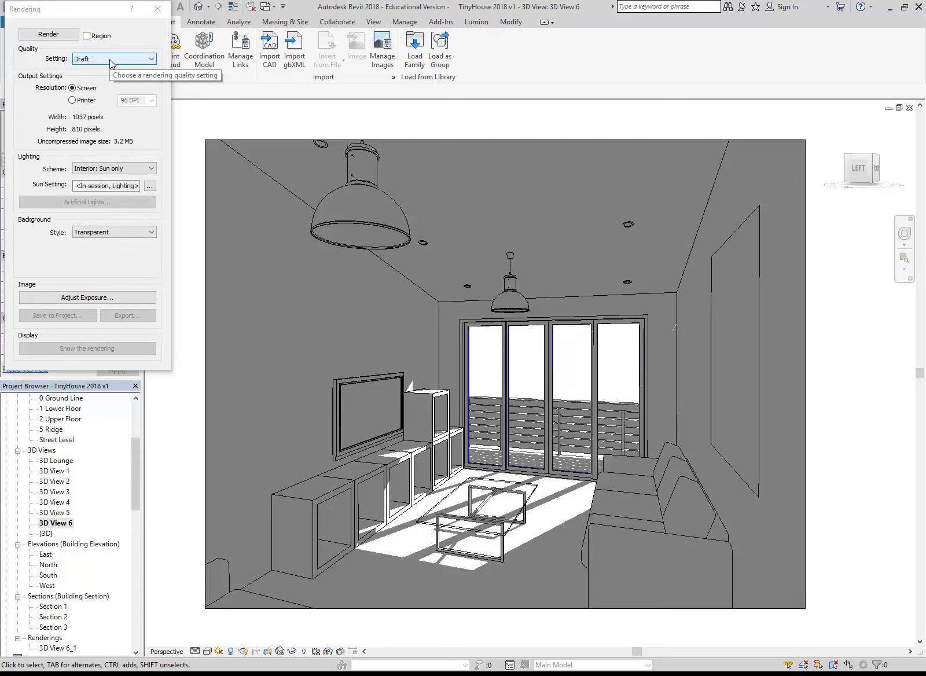
pyautogui.click(157, 9)
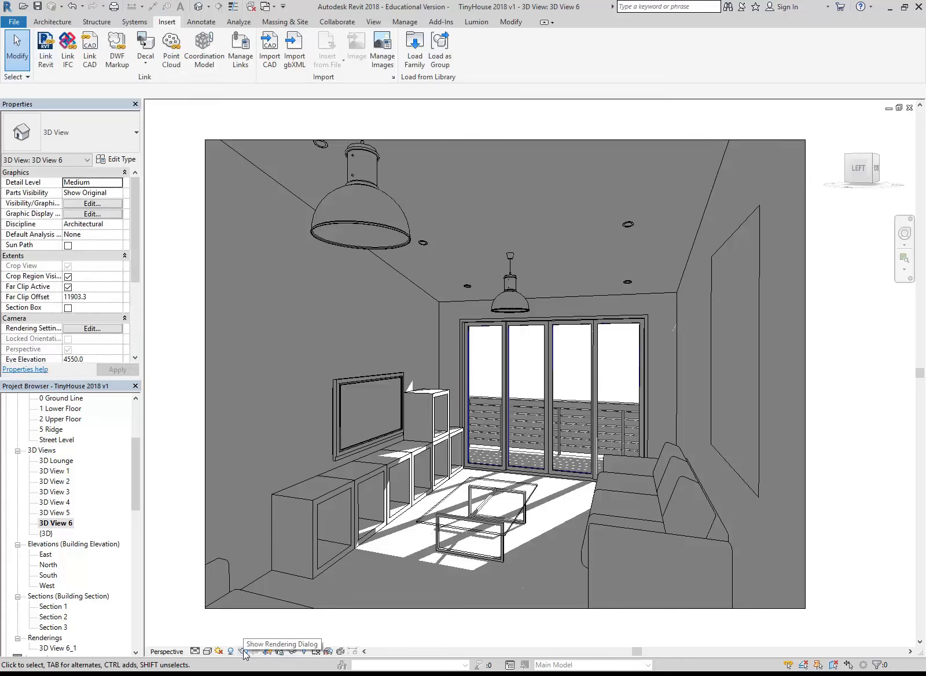
# Rename the view 3D View 6 as Lounge Daytime
pyautogui.rightClick(66, 523)
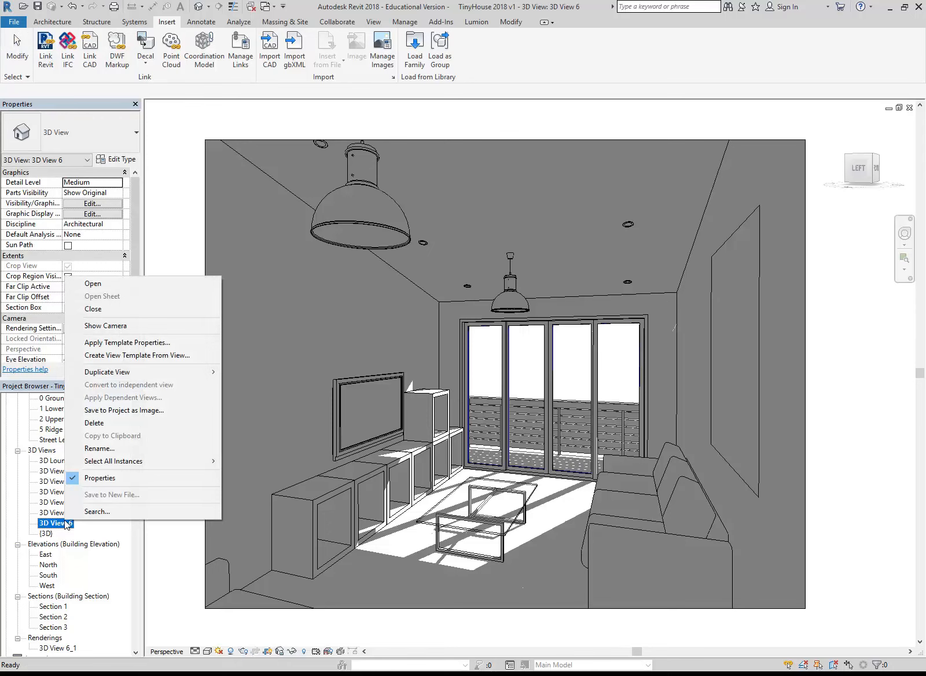
pyautogui.click(108, 449)
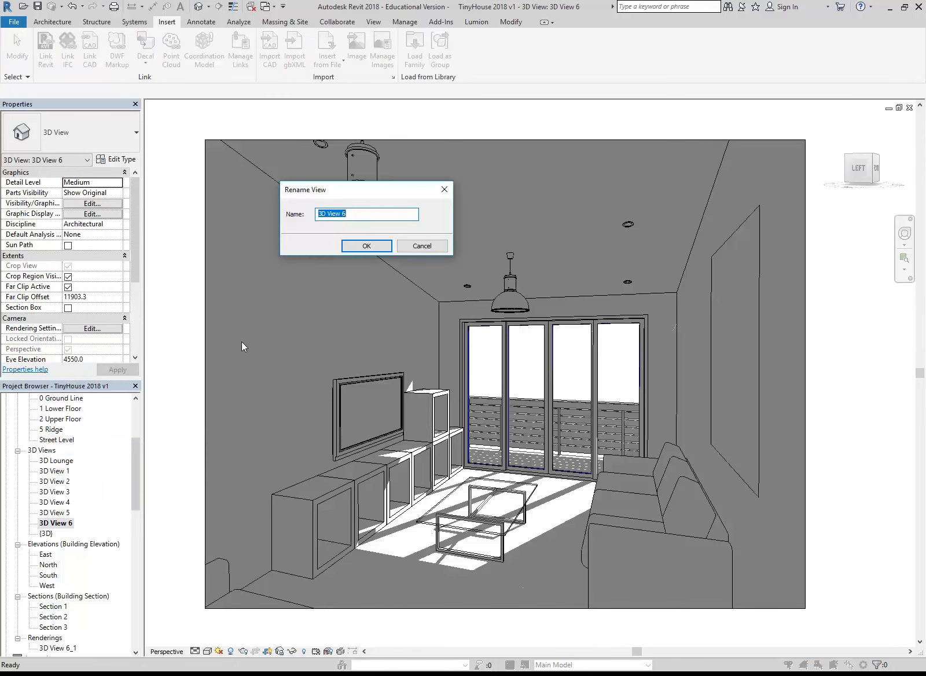
pyautogui.write('Lounge Daytime')
pyautogui.press('Return')
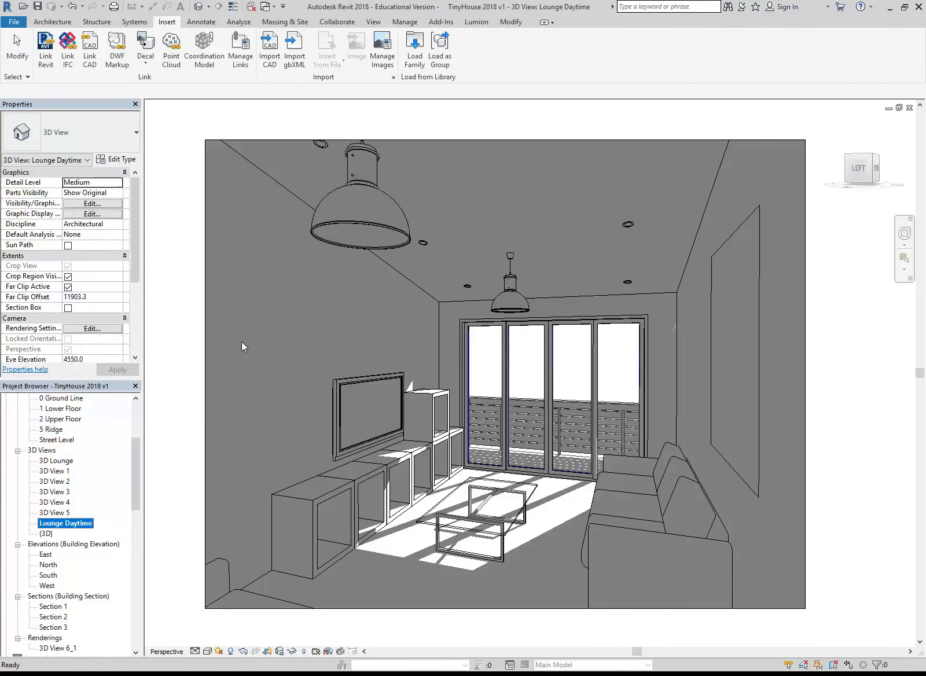
# Duplicate the Lounge Daytime camera view
pyautogui.rightClick(70, 521)
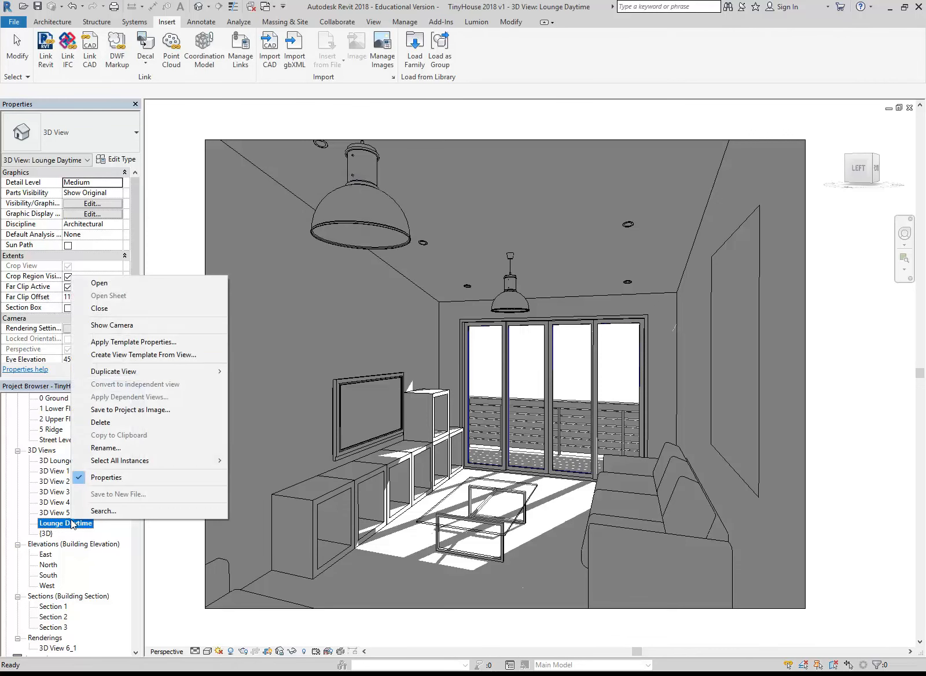
pyautogui.moveTo(174, 371)
pyautogui.click(280, 375)
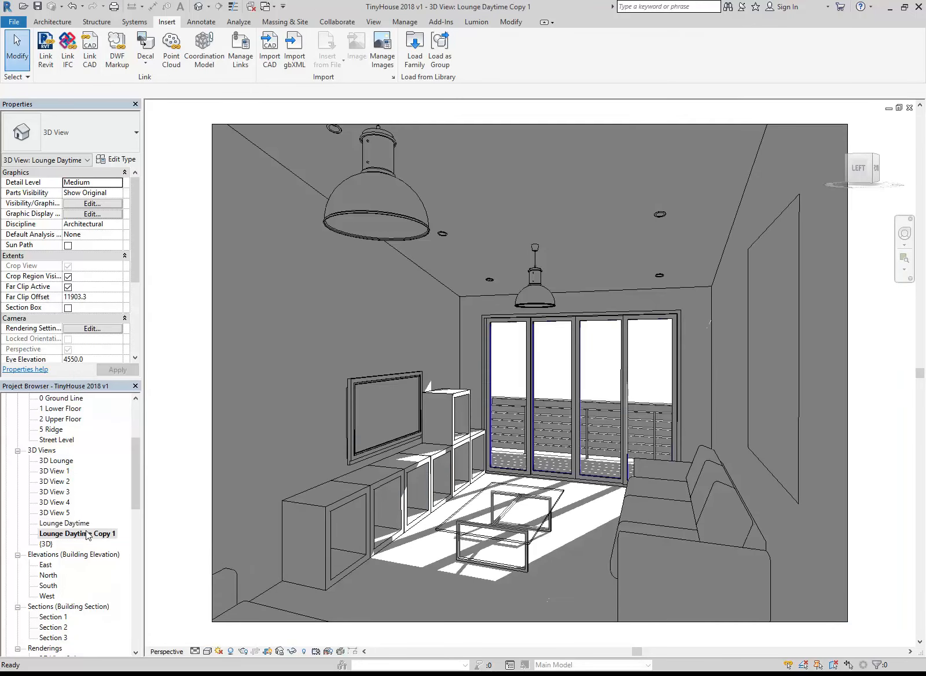
# Set the duplicated lounge view's rendering lighting scheme to Interior: Artificial only
pyautogui.click(244, 651)
pyautogui.scroll(-2, 104, 170)
pyautogui.click(104, 169)
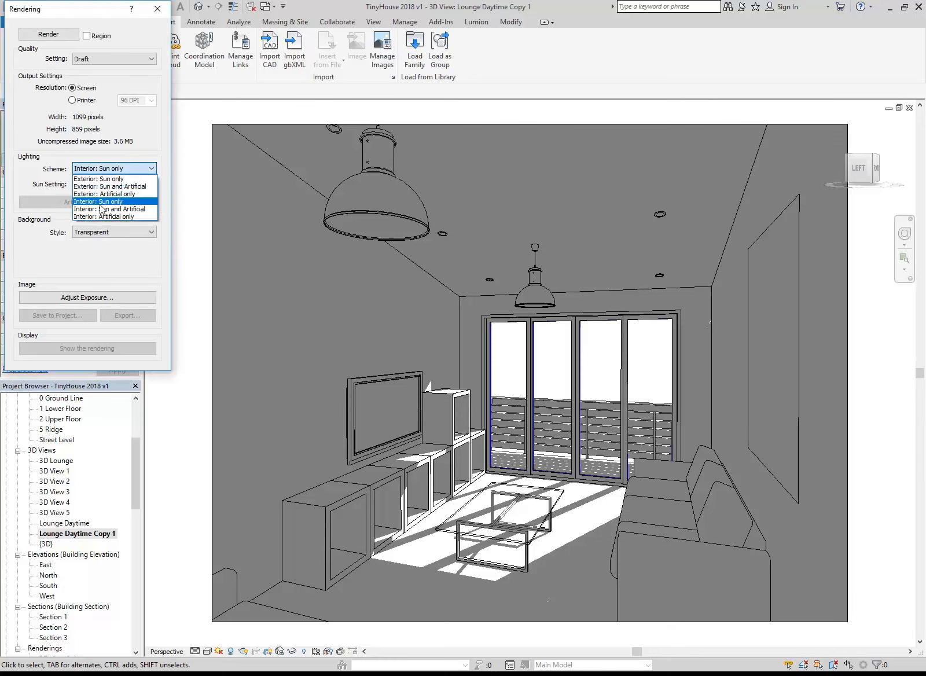
pyautogui.click(100, 216)
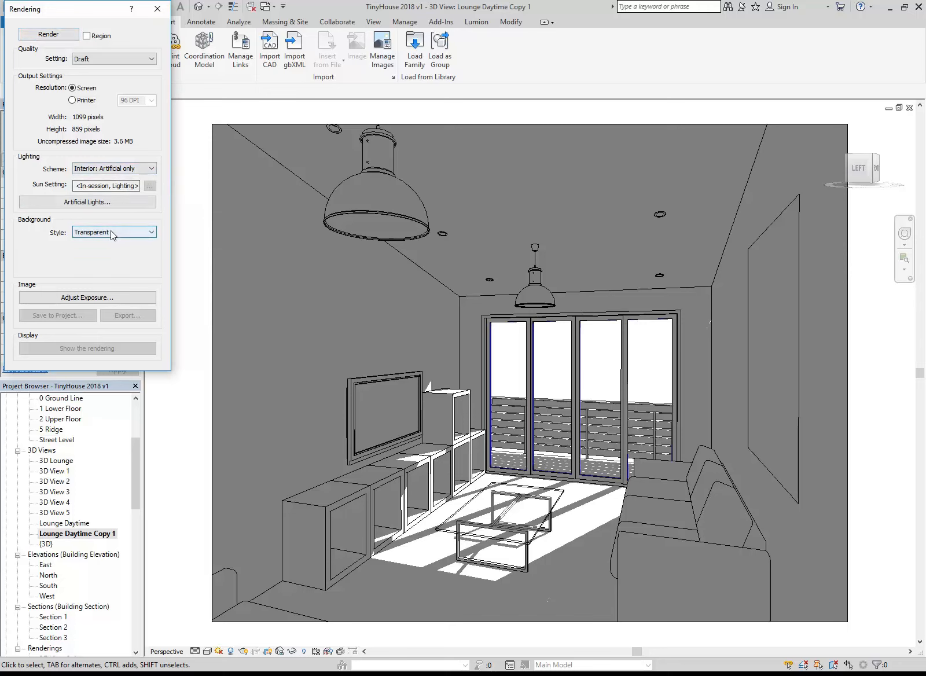
pyautogui.click(152, 17)
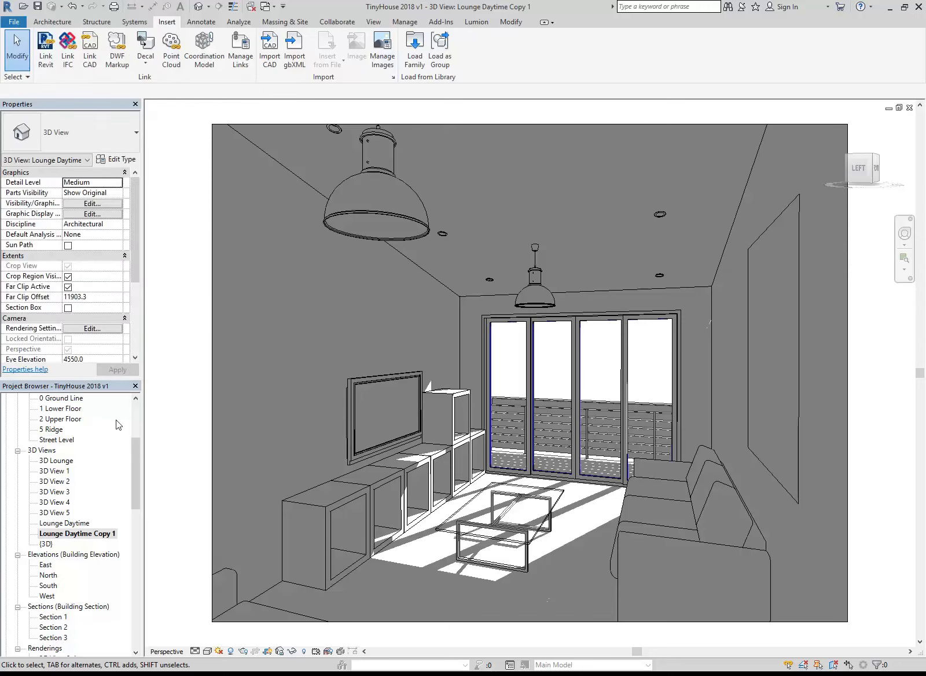
# Rename the duplicated view as Lounge Nighttime
pyautogui.rightClick(87, 533)
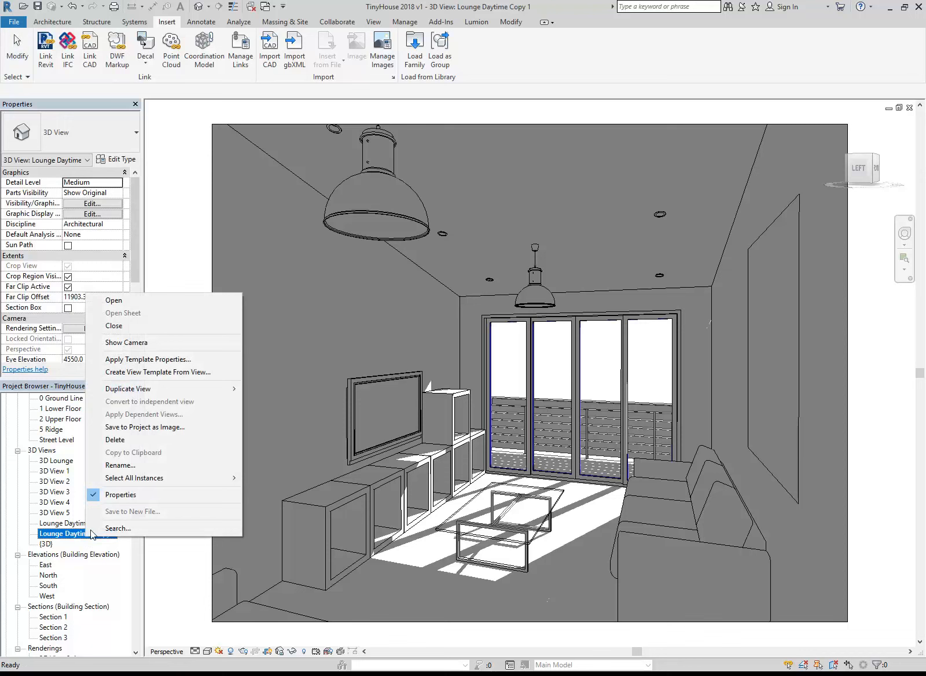
pyautogui.click(154, 461)
pyautogui.moveTo(342, 214); pyautogui.dragTo(387, 214)
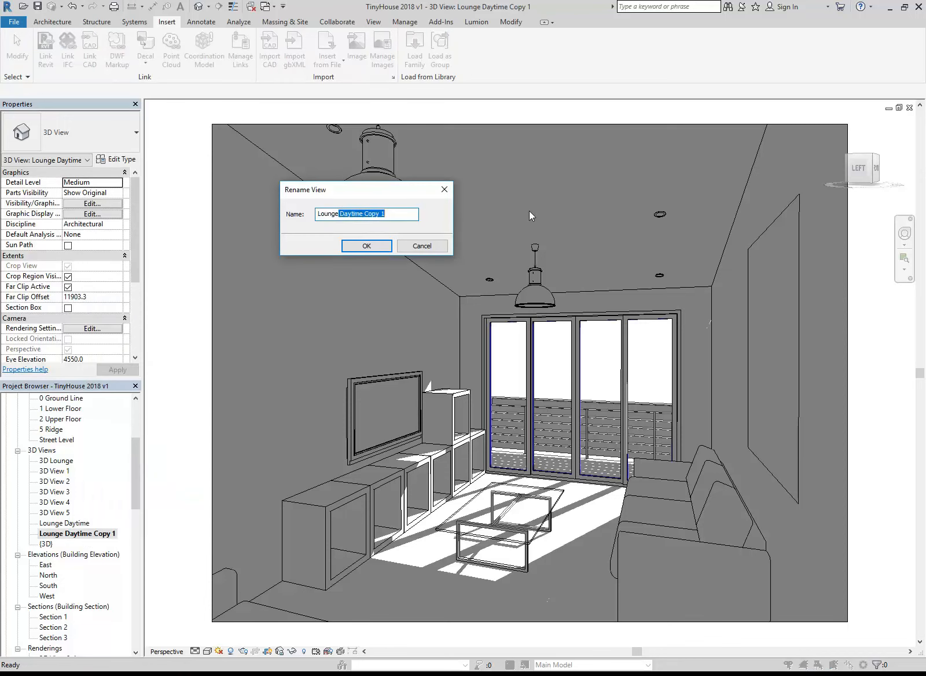
pyautogui.write('Nighttime')
pyautogui.click(382, 245)
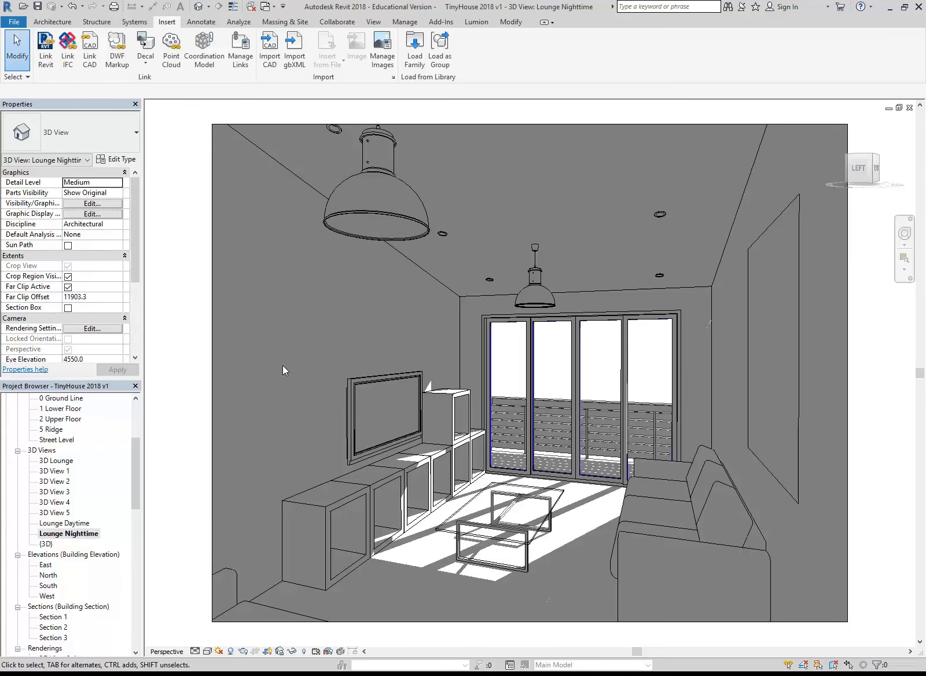
# Compare the rendering lighting schemes of the Lounge Nighttime and Lounge Daytime views, returning to Lounge Nighttime
pyautogui.doubleClick(73, 523)
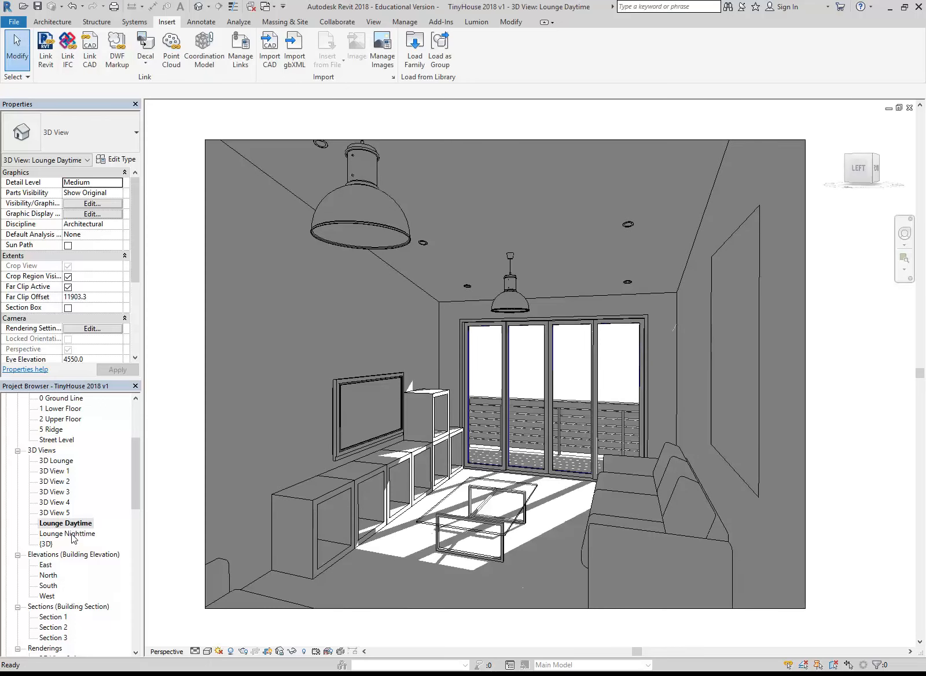
pyautogui.doubleClick(72, 534)
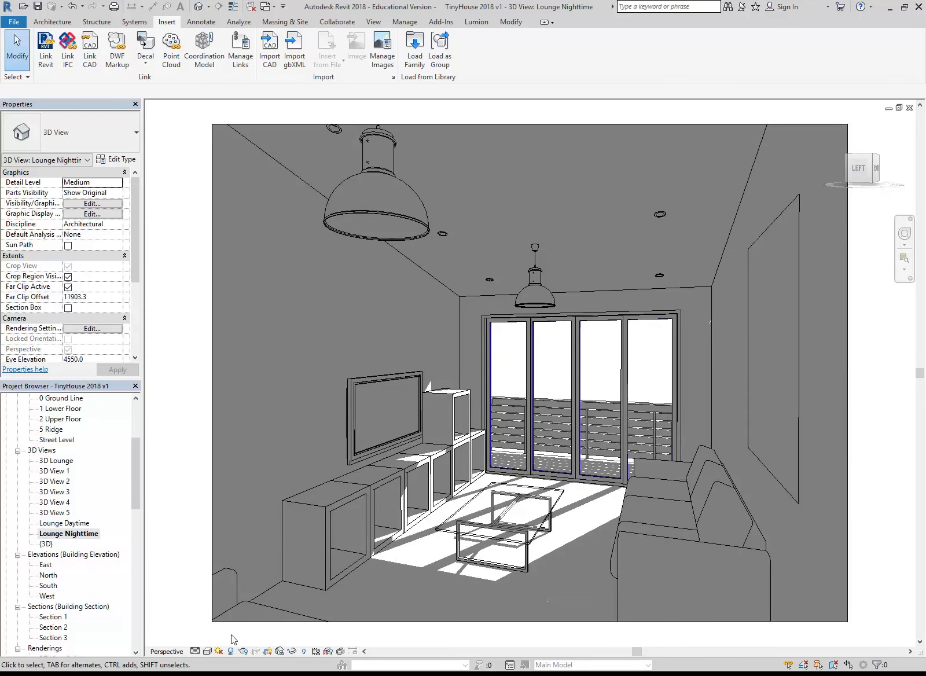
pyautogui.click(247, 650)
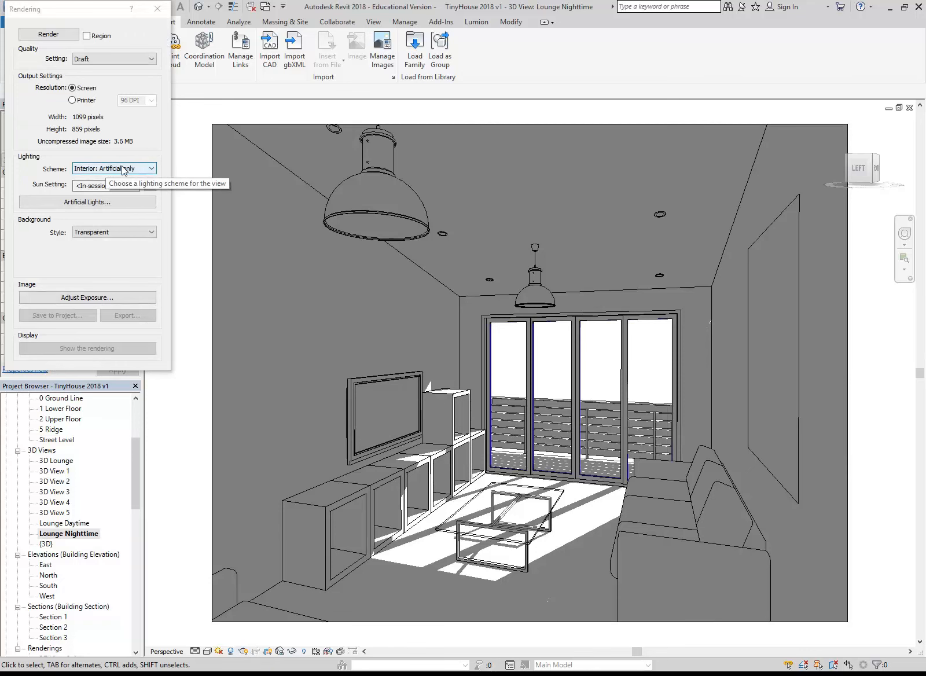
pyautogui.doubleClick(77, 522)
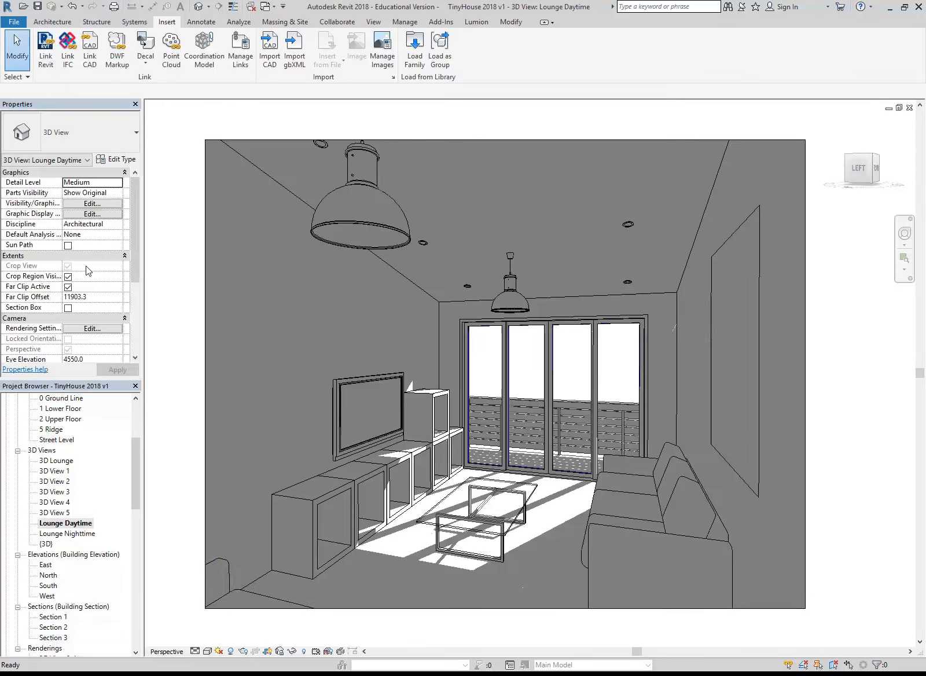
pyautogui.click(248, 649)
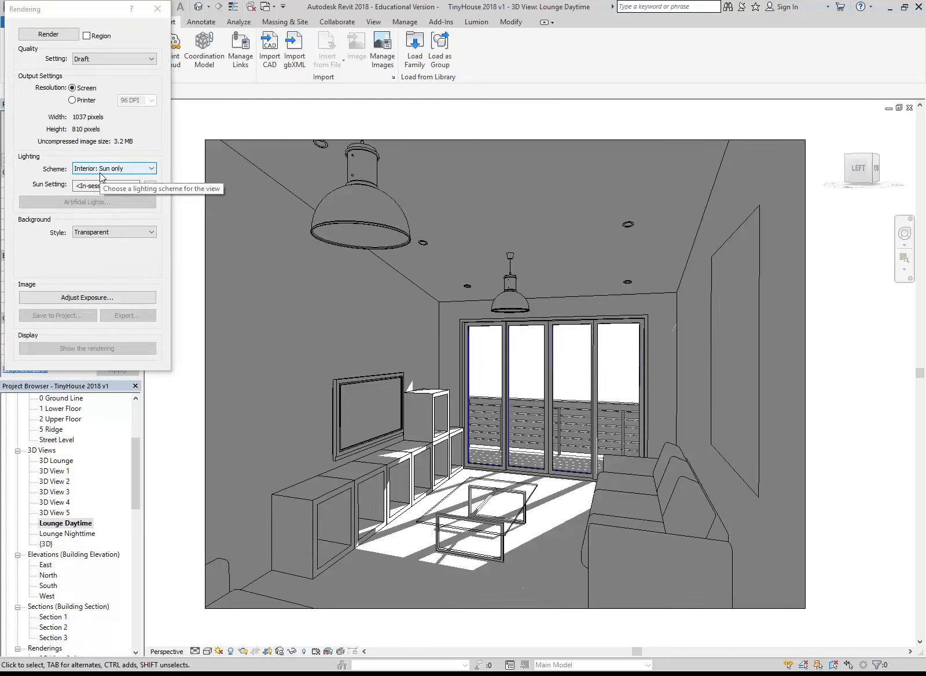
pyautogui.click(157, 8)
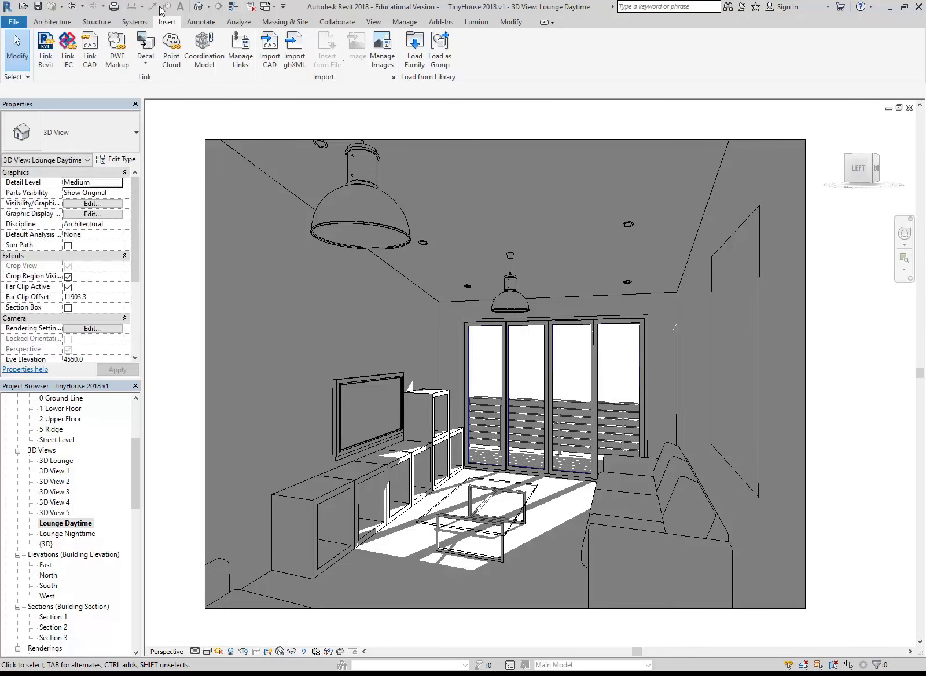
pyautogui.doubleClick(67, 533)
pyautogui.click(158, 12)
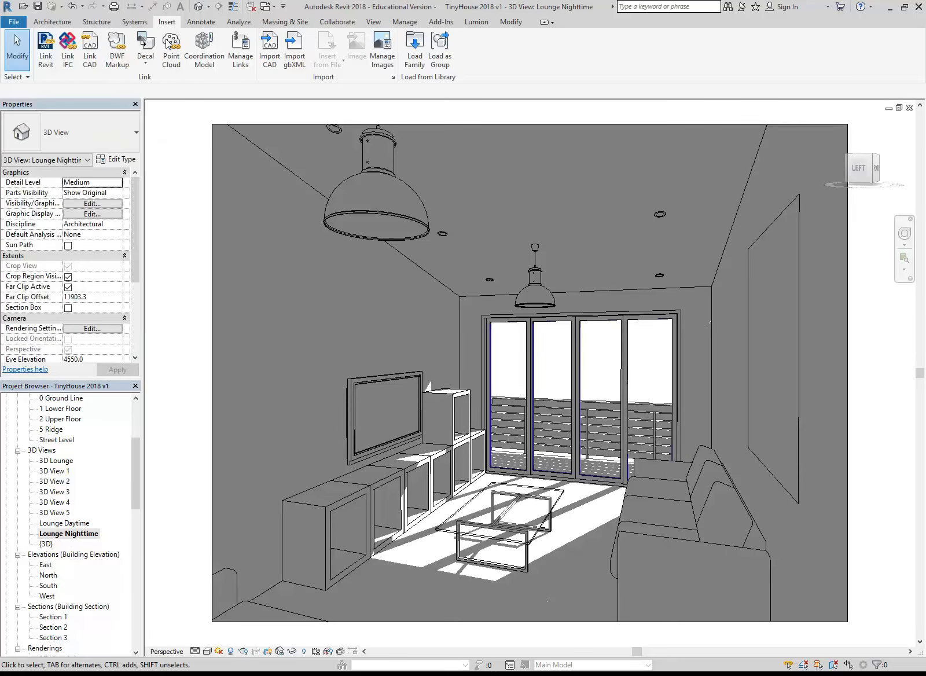
# Start signing in to the Autodesk account and submit the account's e-mail address
pyautogui.click(791, 11)
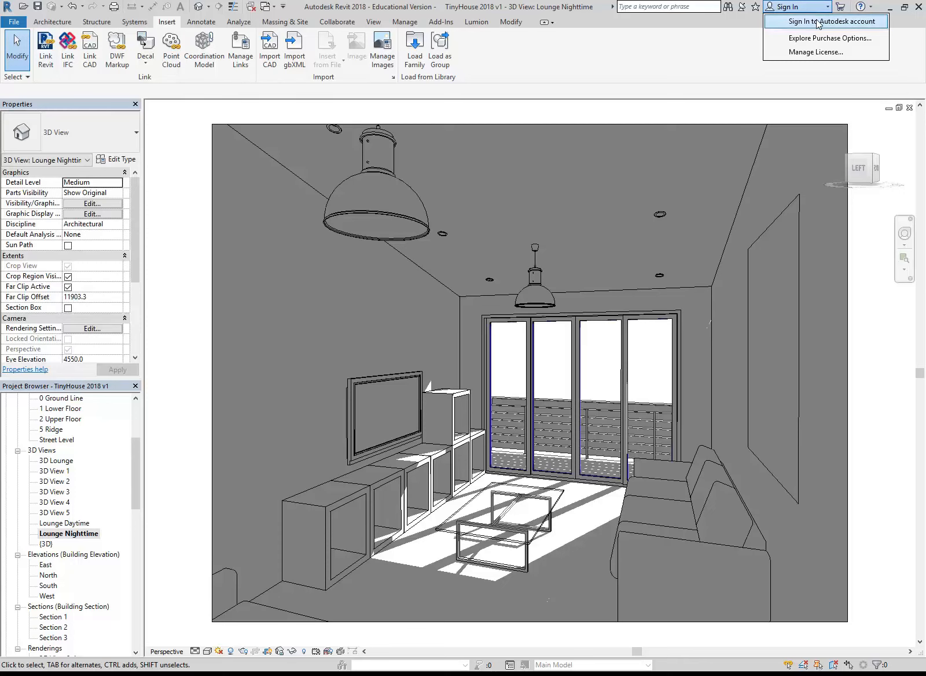
pyautogui.click(817, 21)
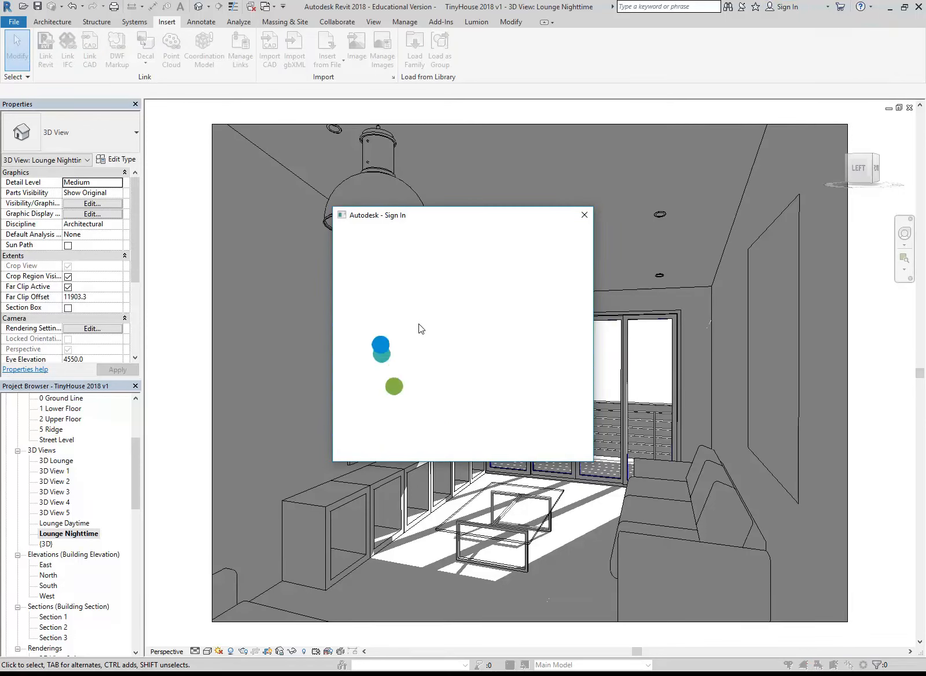
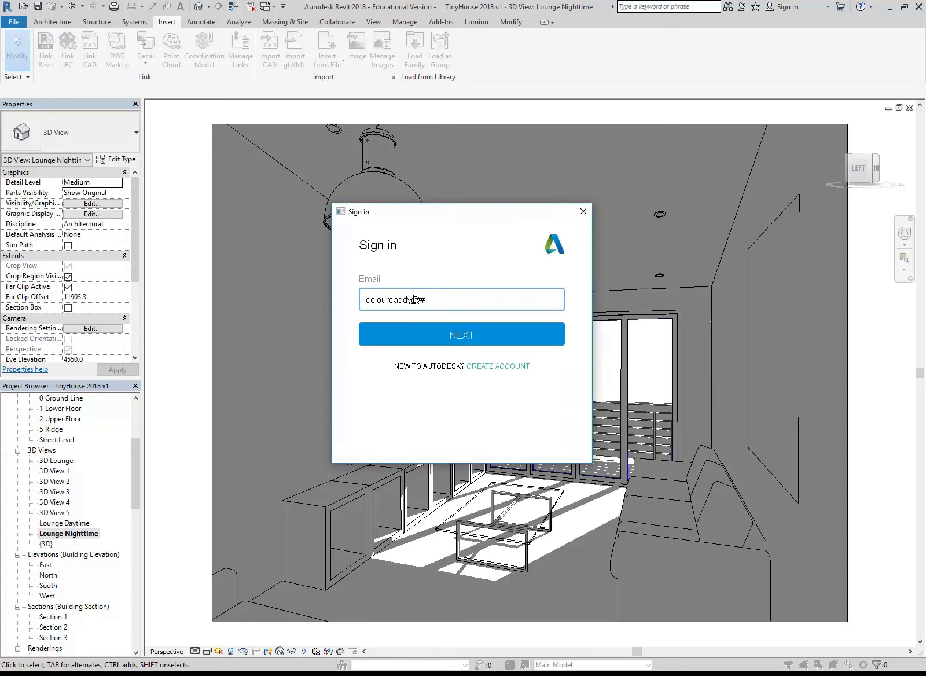
pyautogui.click(443, 341)
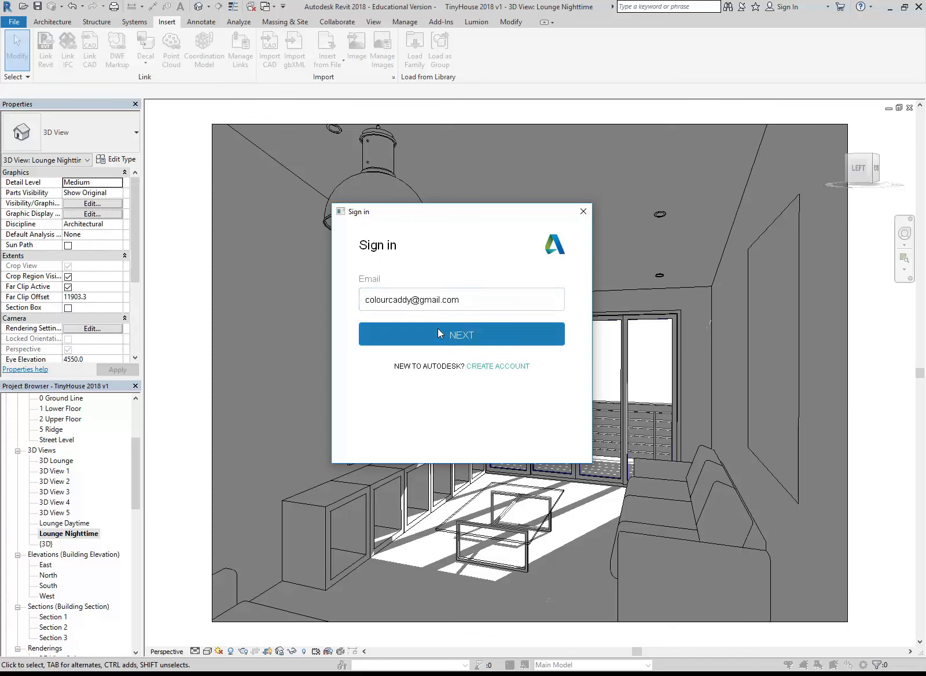
# Sign in with the account password, skip setting up 2 step verification and dismiss the username notice
pyautogui.write('•')
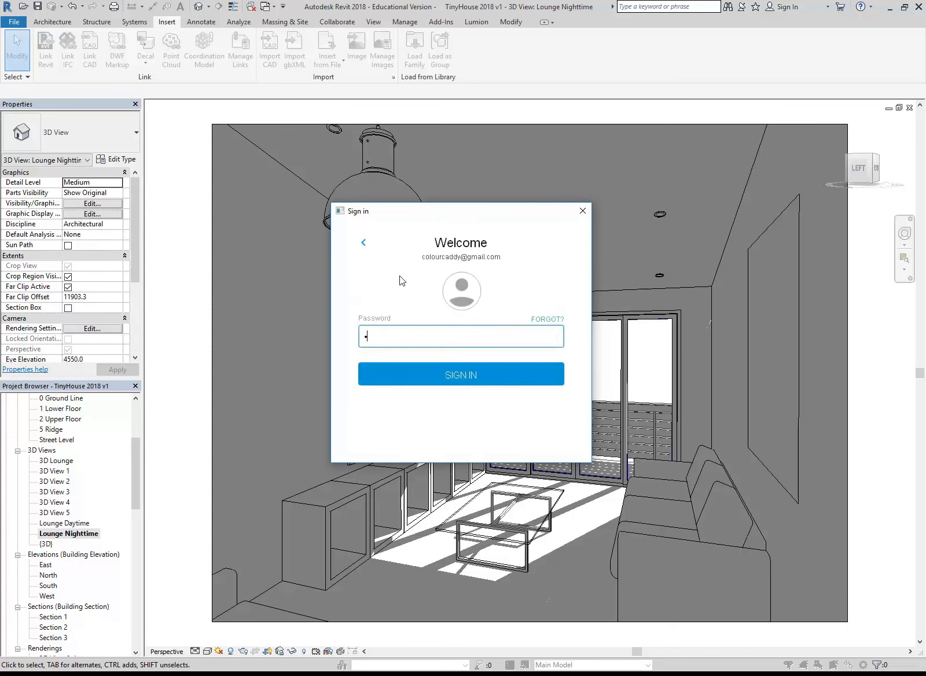
pyautogui.write('•••••••')
pyautogui.click(457, 376)
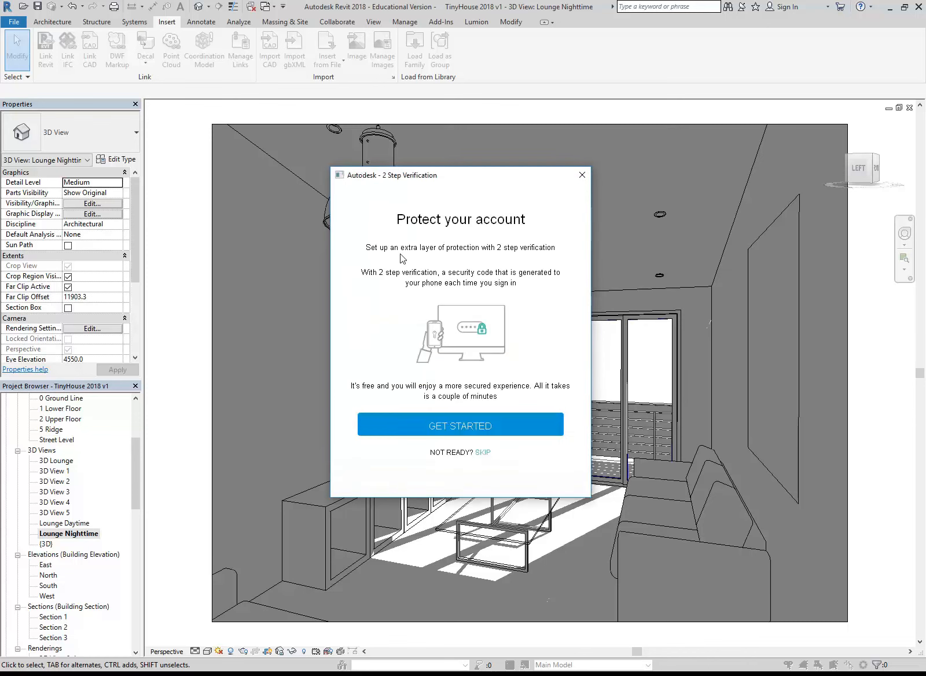
pyautogui.click(483, 453)
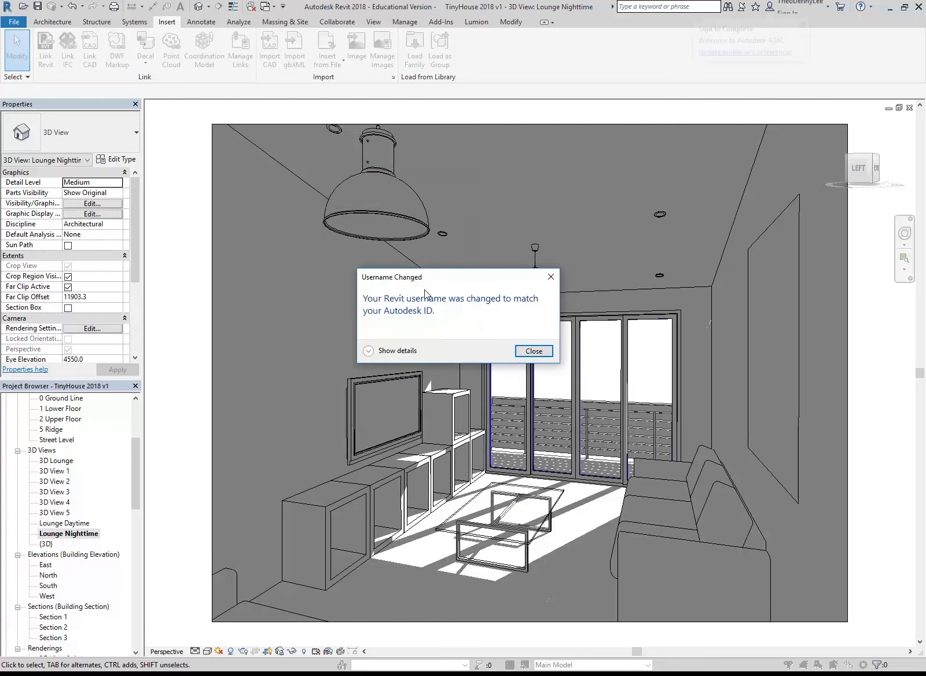
pyautogui.click(529, 350)
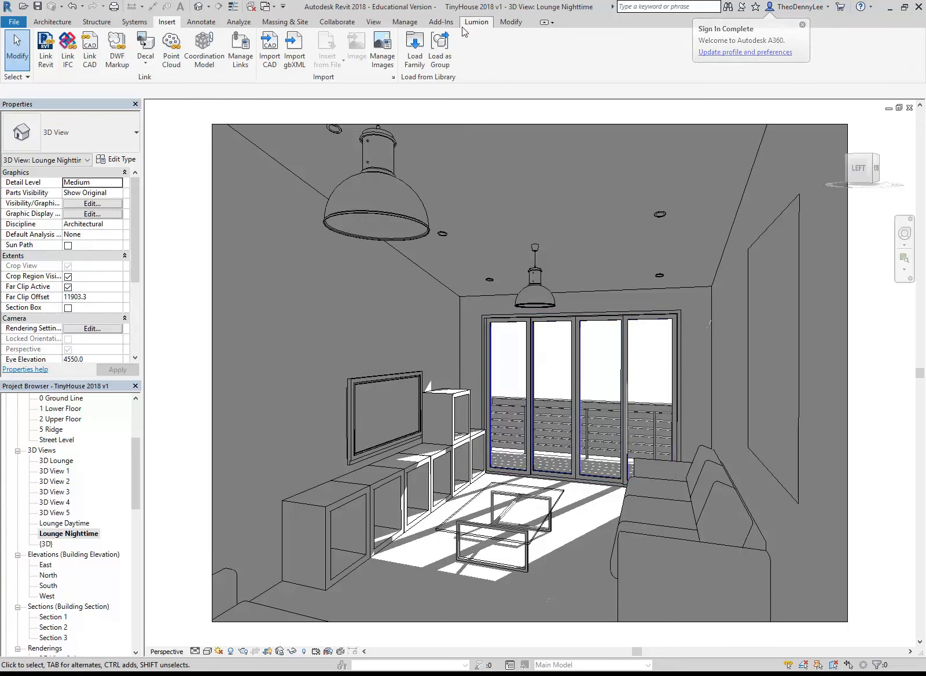
# Render the Lounge Nighttime view in the cloud with Final quality, Large (2.25 Mega Pixel) image size and Alpha (Transparency Background)
pyautogui.click(373, 22)
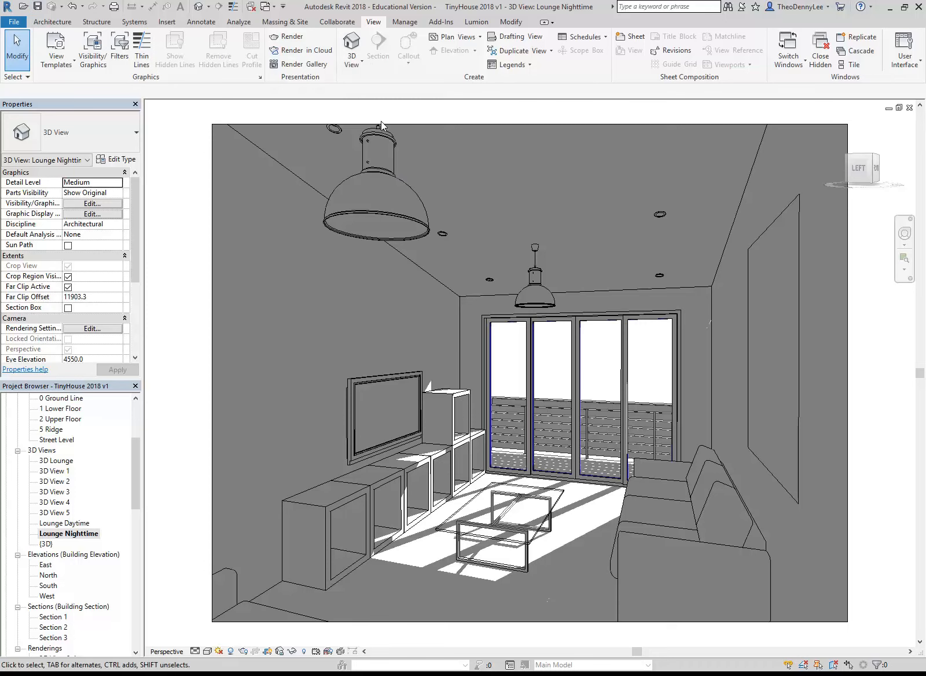
pyautogui.click(298, 50)
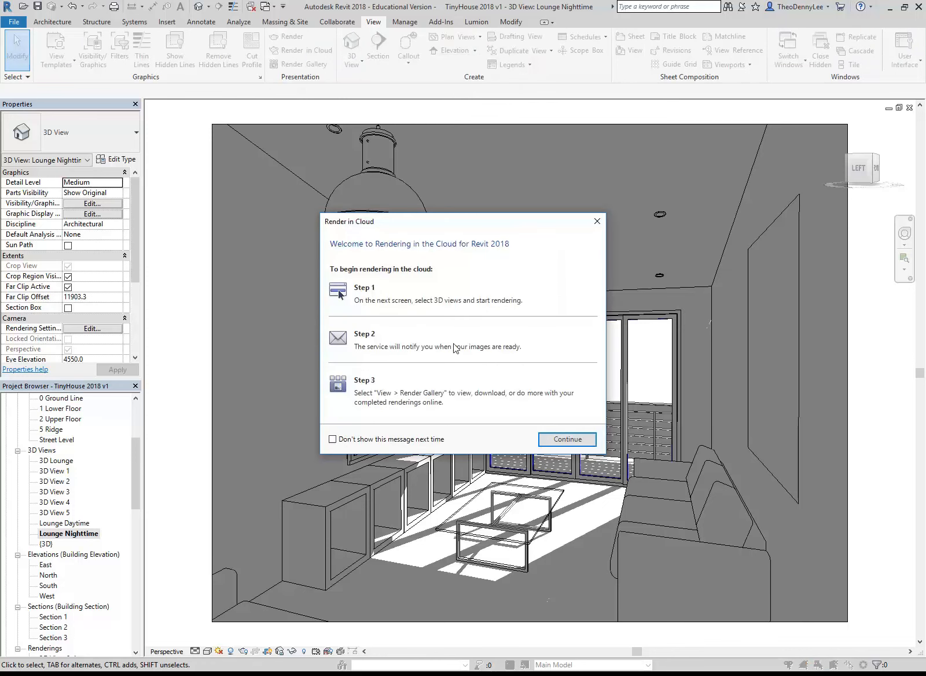
pyautogui.click(566, 439)
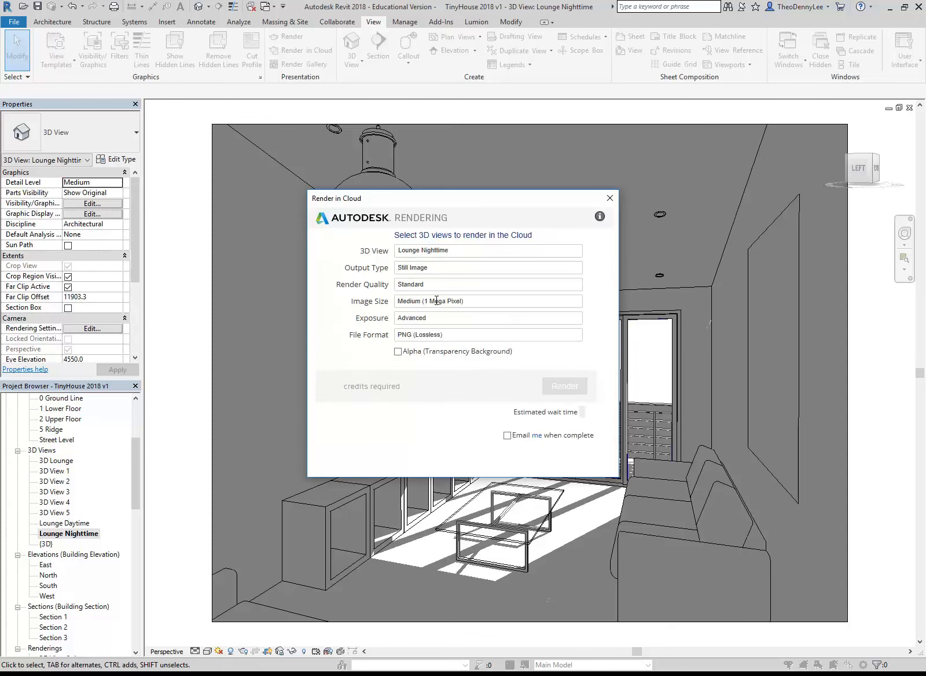
pyautogui.click(429, 285)
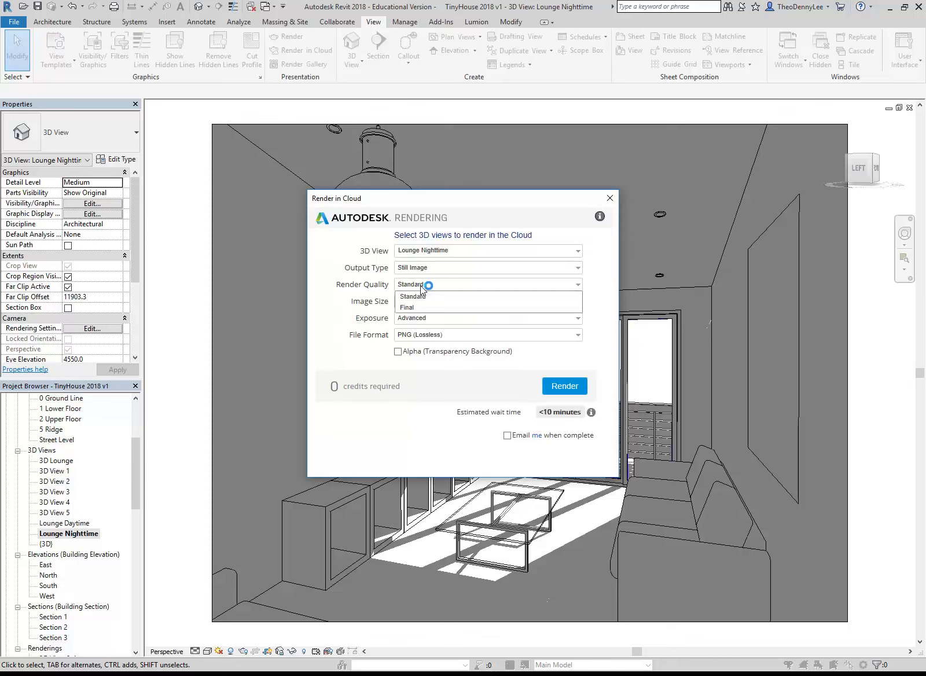
pyautogui.click(411, 306)
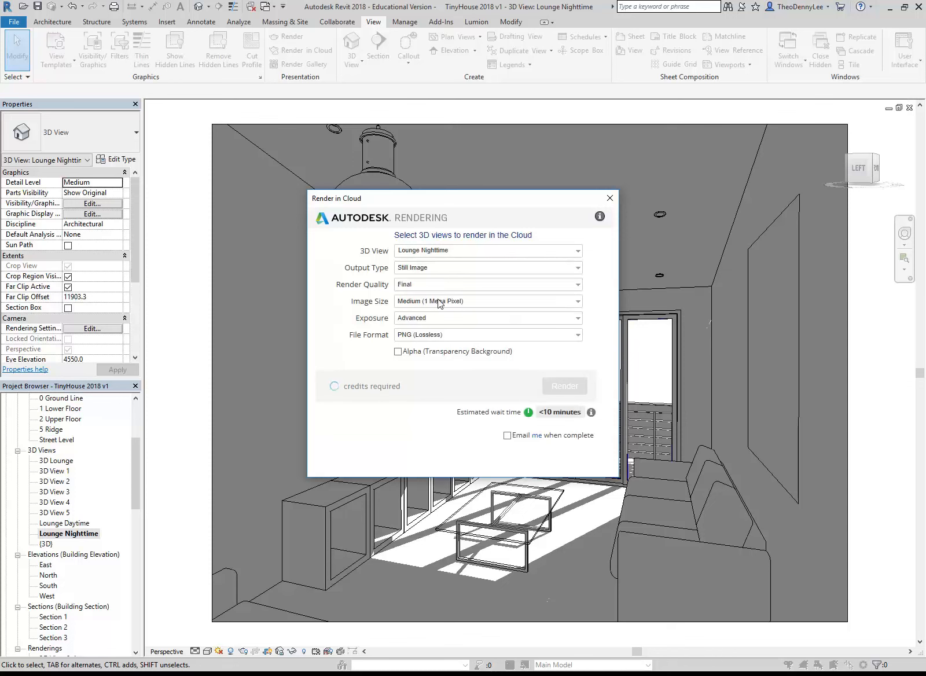
pyautogui.click(442, 301)
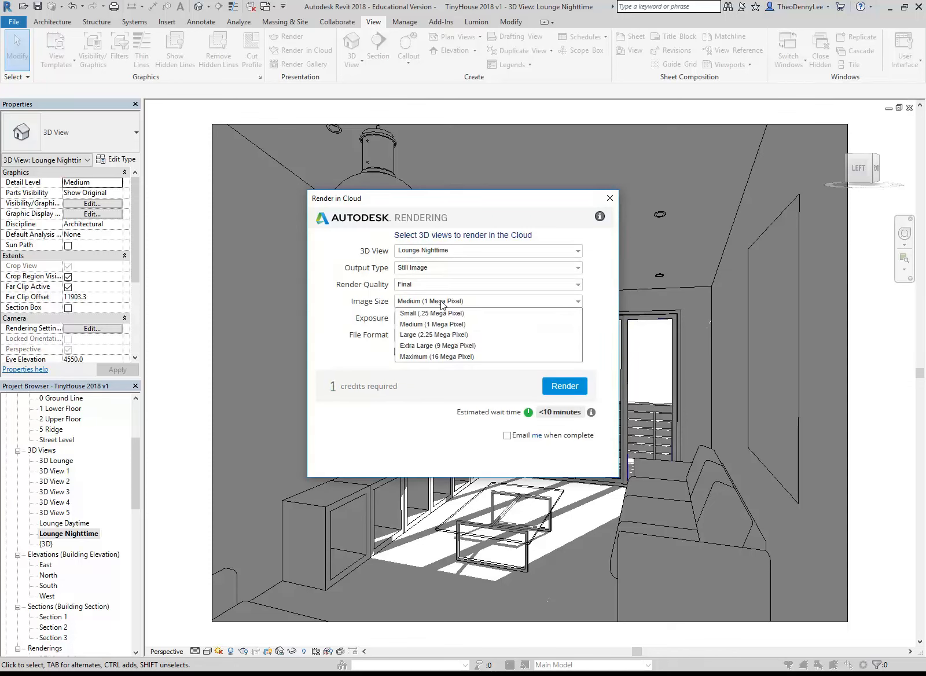
pyautogui.click(434, 335)
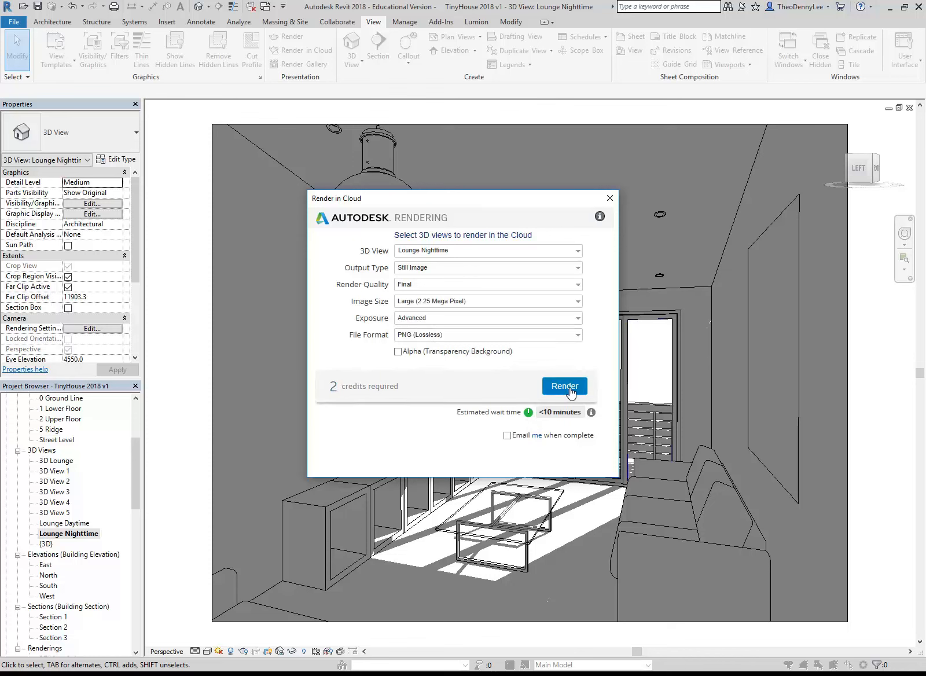
pyautogui.click(398, 352)
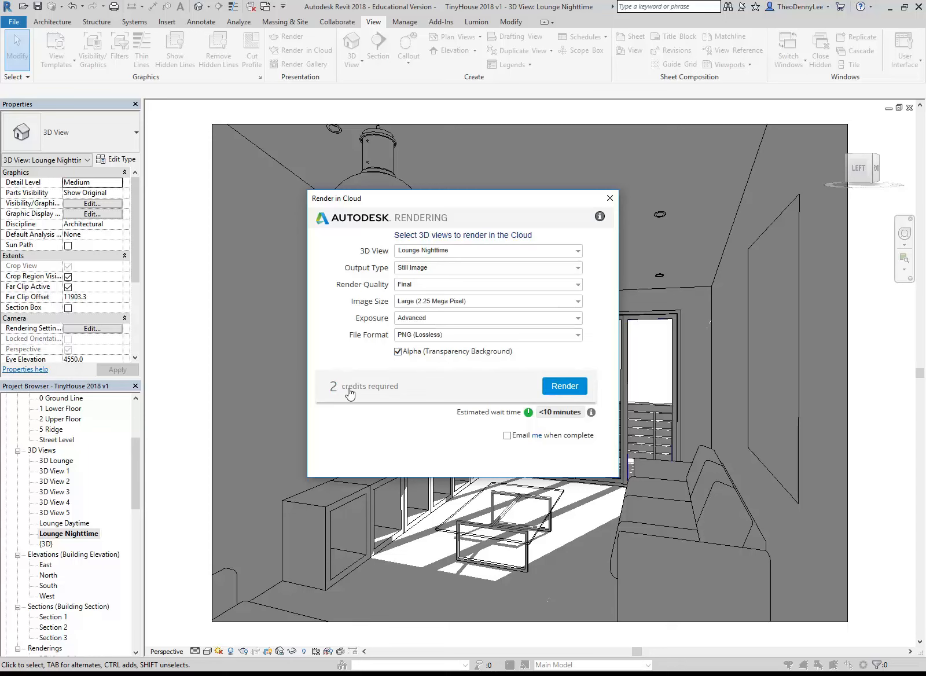
pyautogui.click(555, 388)
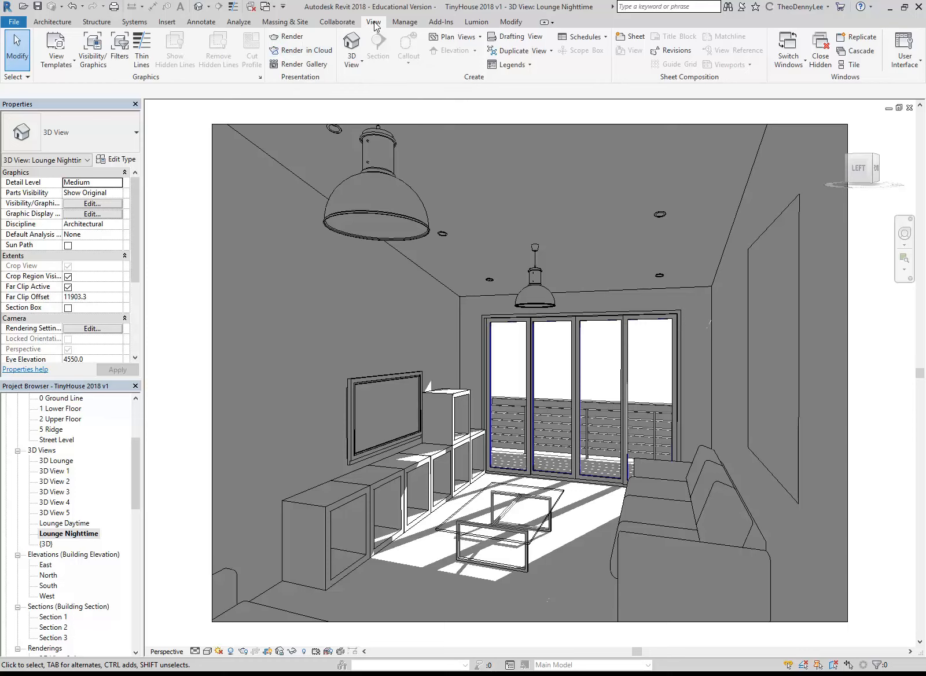
# Open the online Render Gallery and view the Lounge Nighttime job details in the TinyHouse 2018 v1.rvt project
pyautogui.click(301, 66)
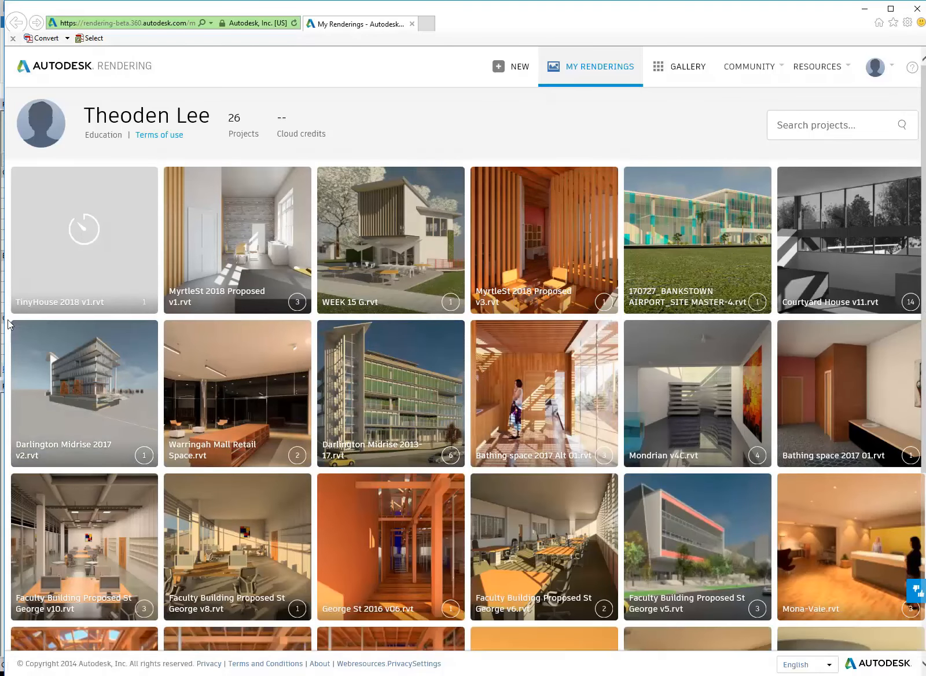
pyautogui.moveTo(283, 407)
pyautogui.scroll(-3, 283, 407)
pyautogui.scroll(3, 285, 403)
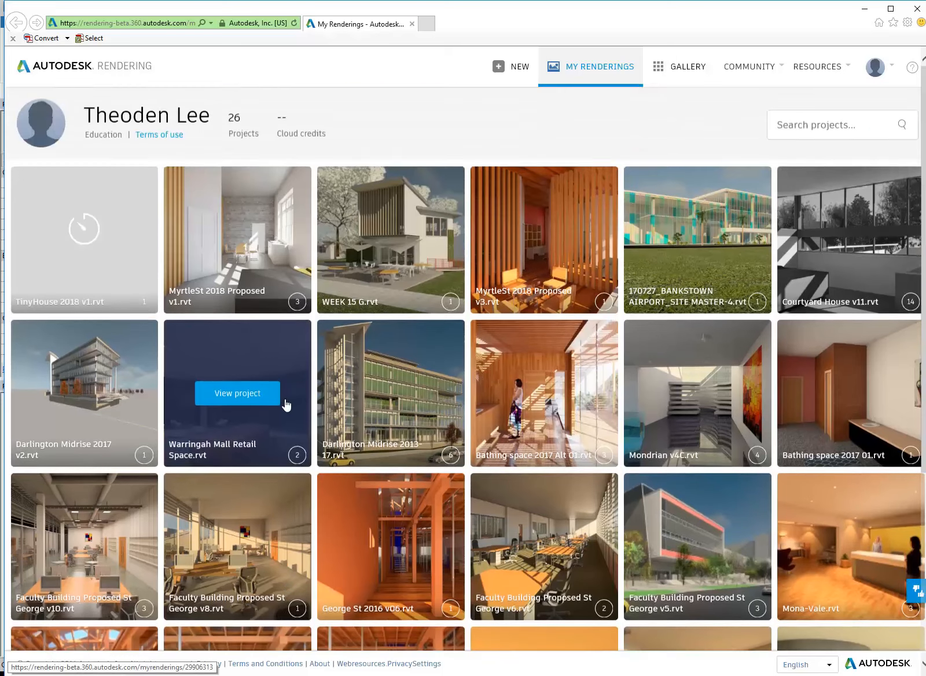
pyautogui.moveTo(46, 222)
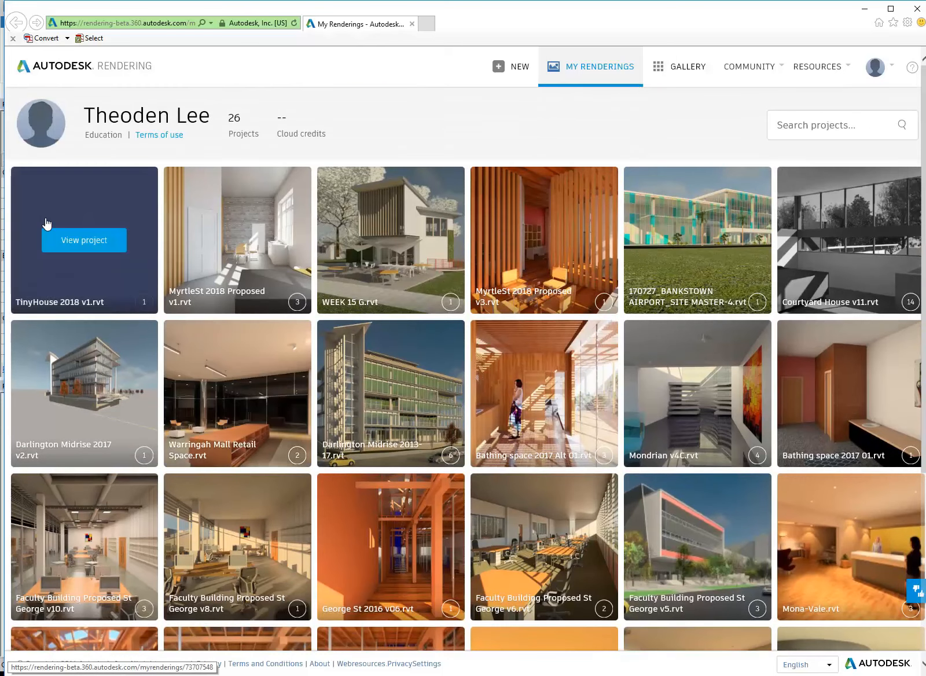
pyautogui.click(76, 240)
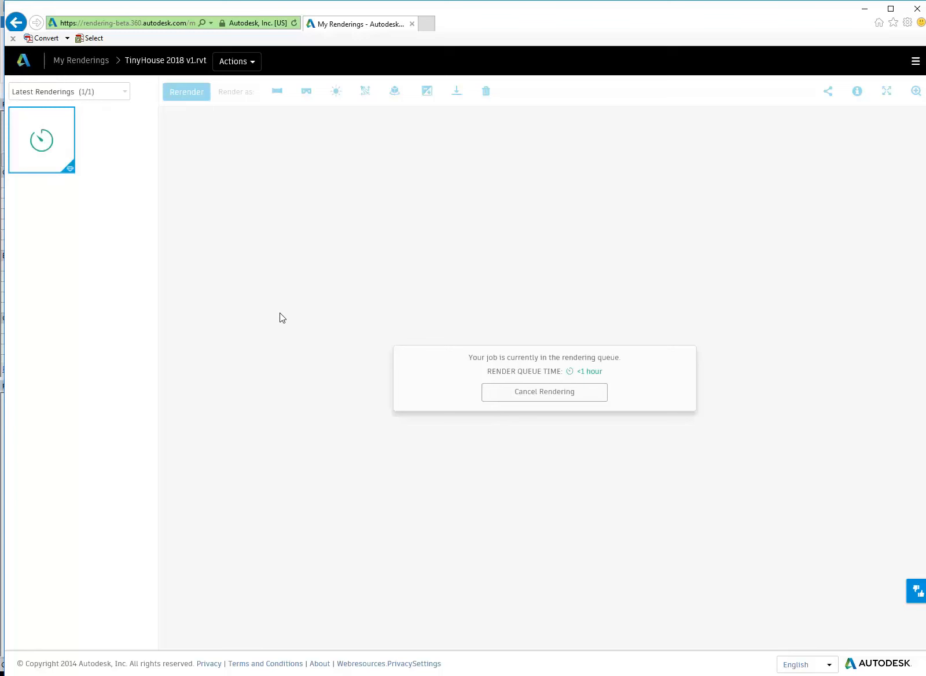
pyautogui.moveTo(52, 154)
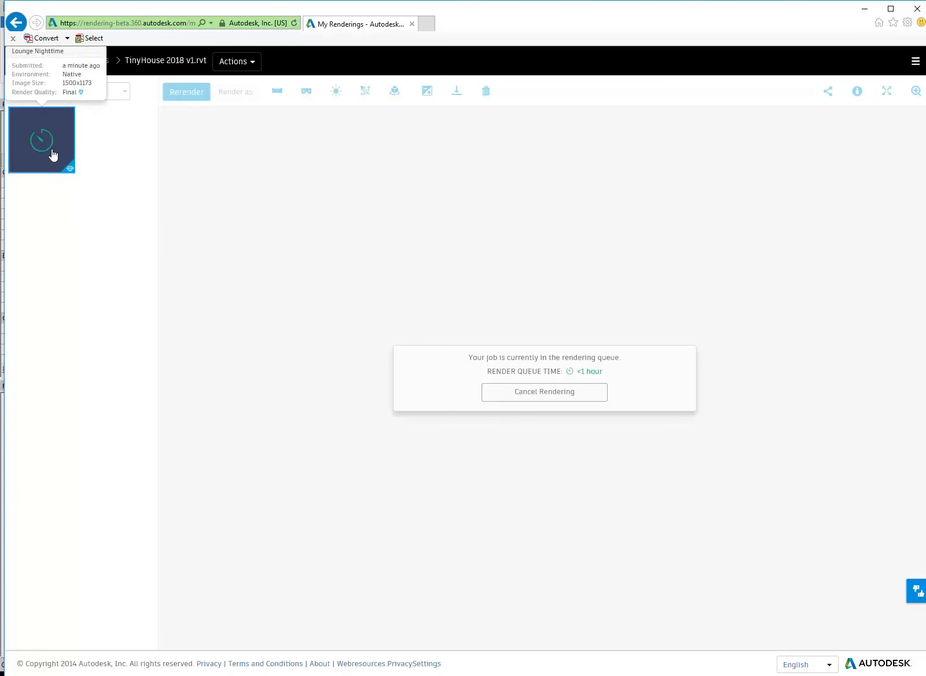
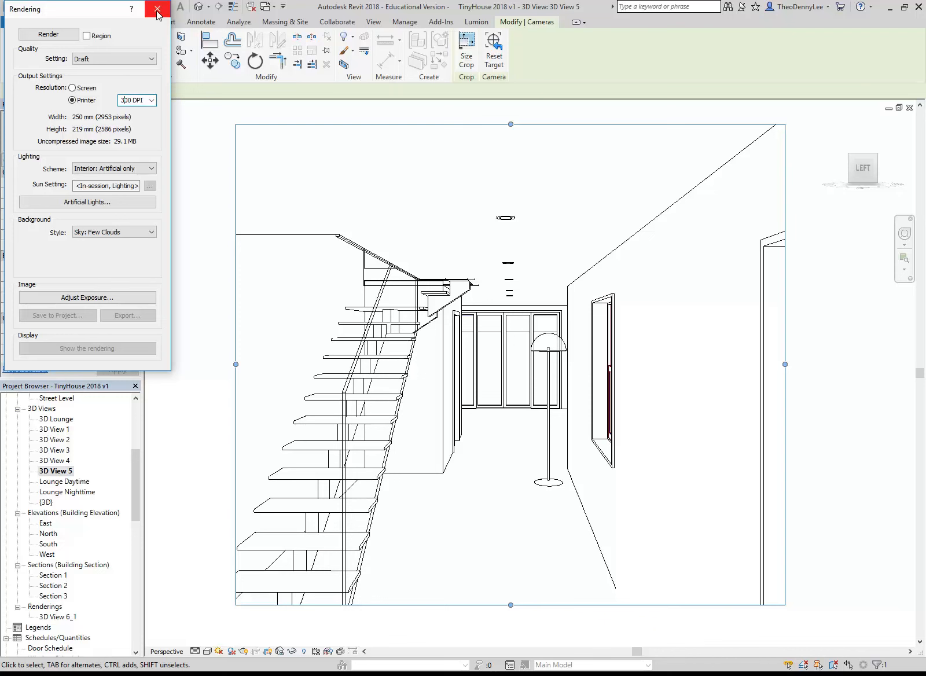
# Close the Rendering dialog, switch back from the online gallery to Revit and open sheet A102
pyautogui.click(157, 9)
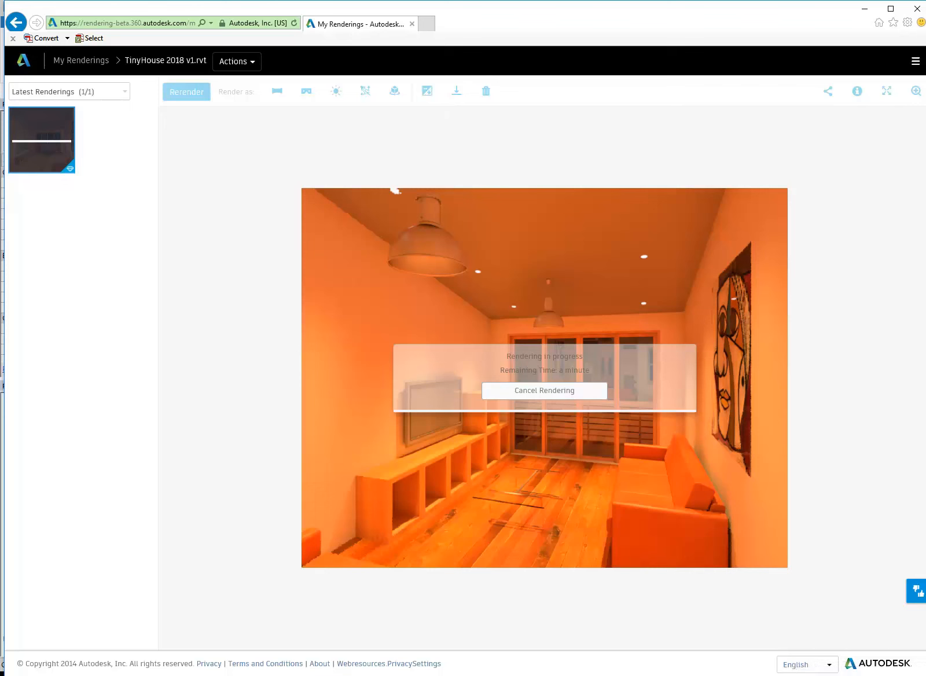
pyautogui.click(270, 674)
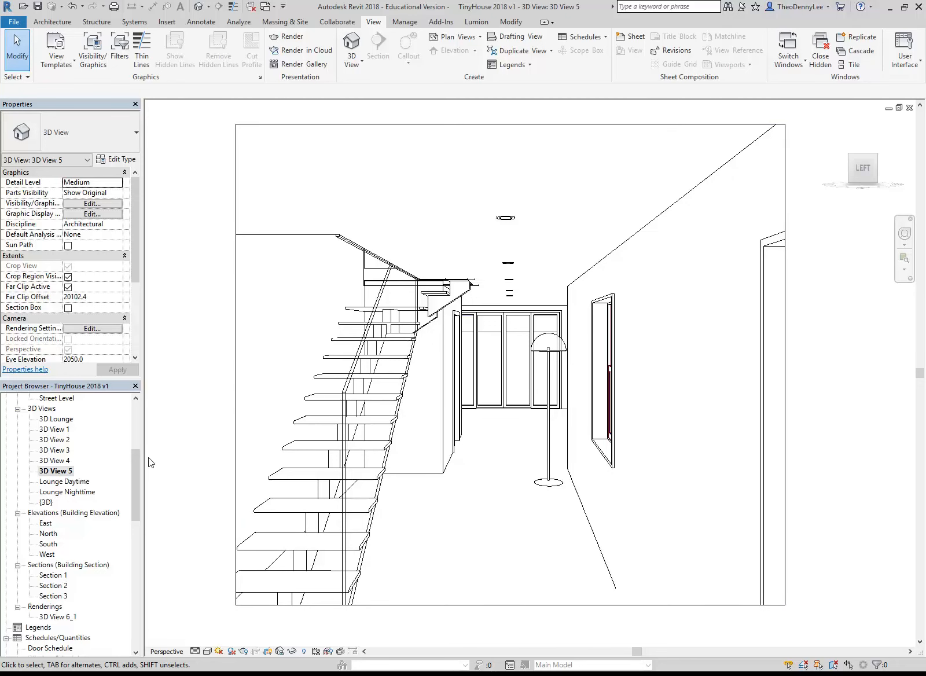
pyautogui.moveTo(136, 462); pyautogui.dragTo(134, 490)
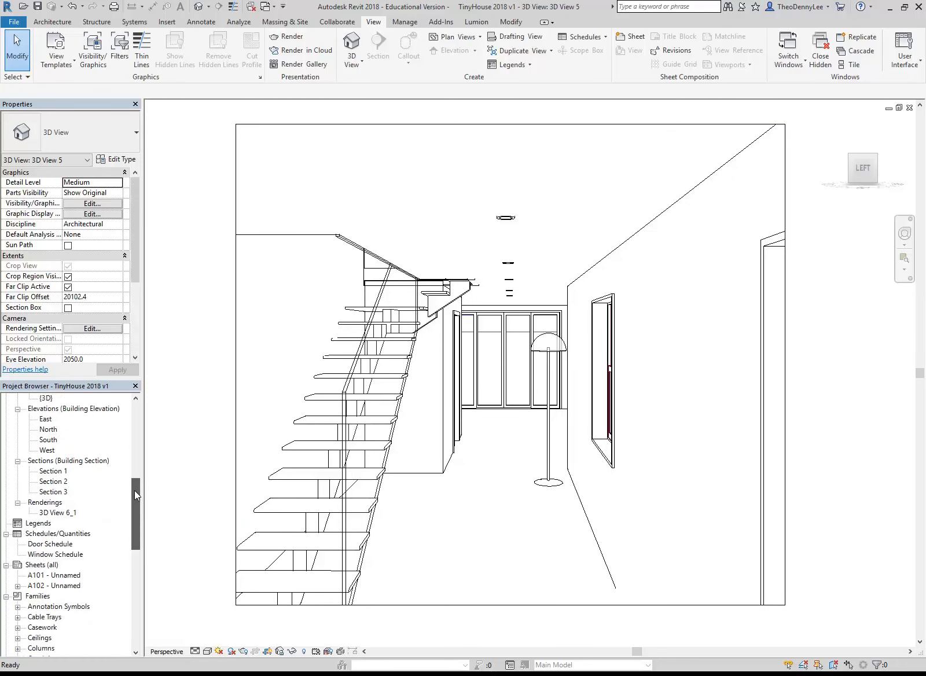
pyautogui.click(54, 586)
pyautogui.doubleClick(53, 585)
# Create a new sheet with the A3 metric (DCE 2012) : Landscape titleblock
pyautogui.moveTo(132, 522); pyautogui.dragTo(134, 515)
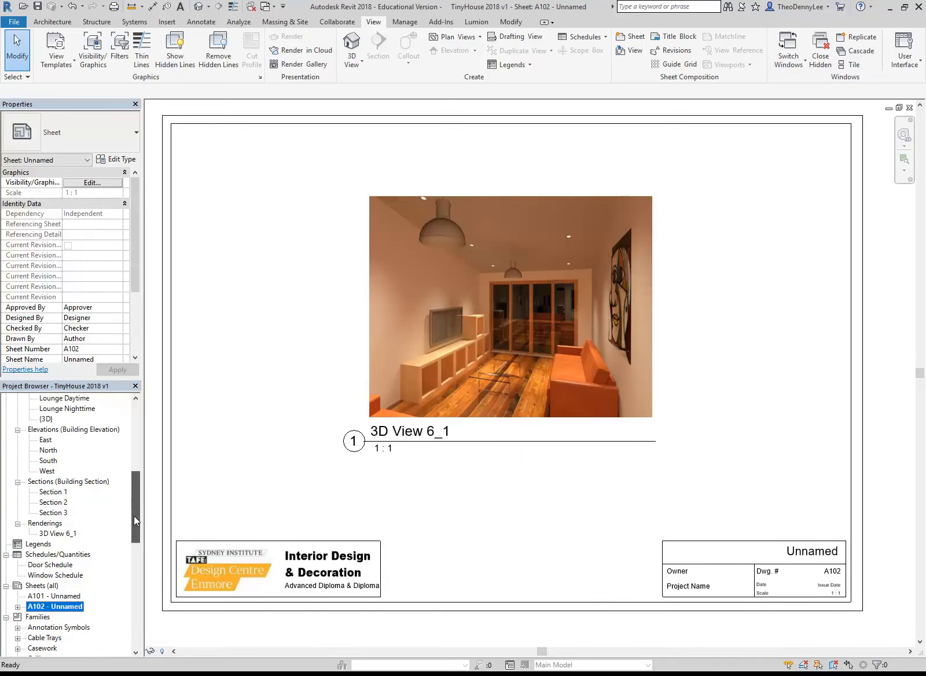
pyautogui.rightClick(46, 585)
pyautogui.click(69, 590)
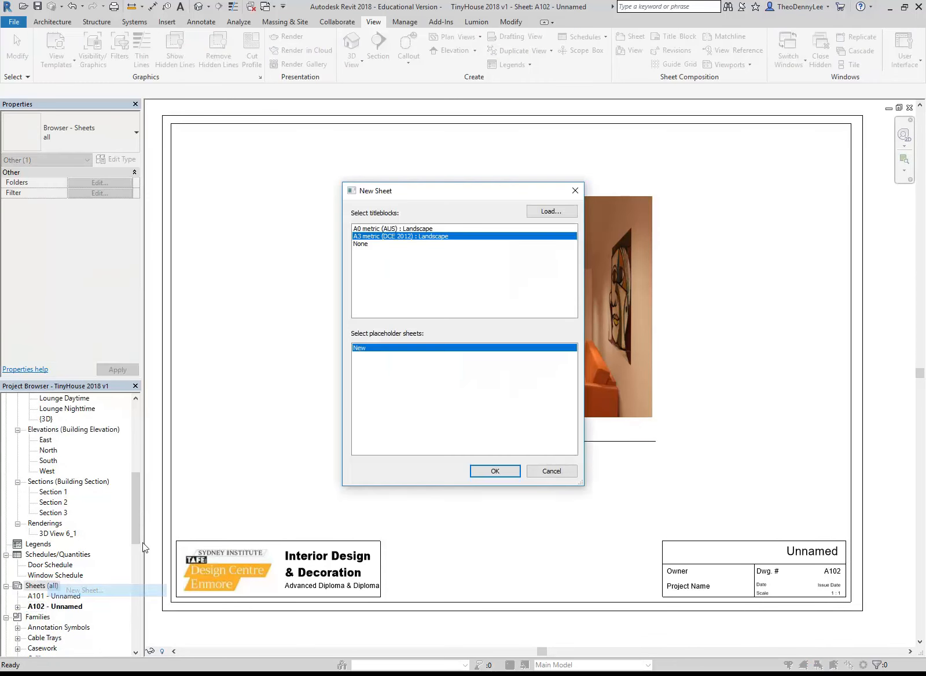
pyautogui.click(495, 470)
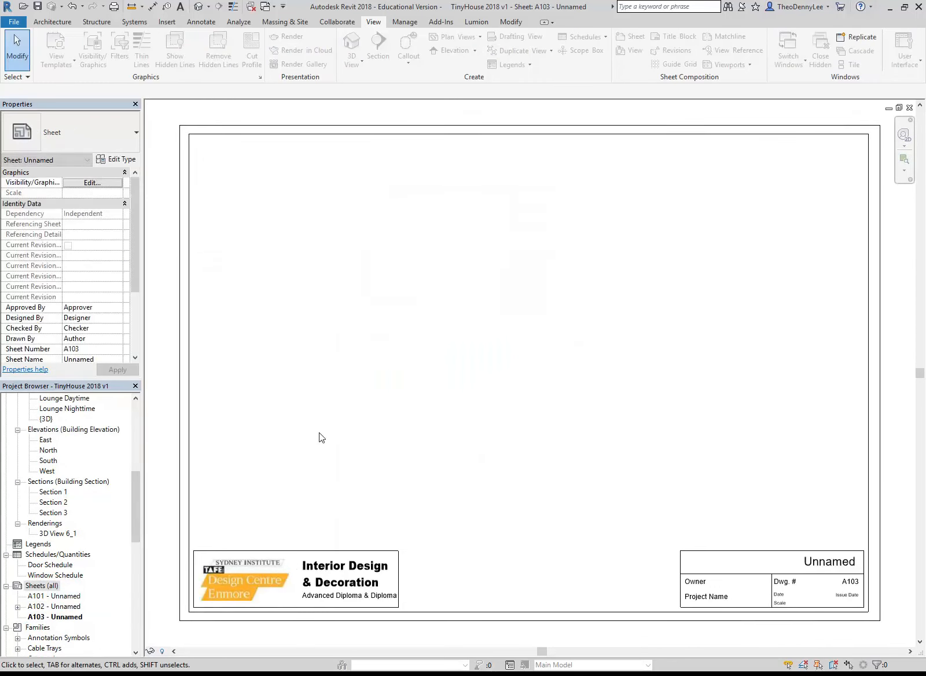
# Place the 2 Upper Floor plan view on the new sheet A103
pyautogui.moveTo(135, 492); pyautogui.dragTo(134, 421)
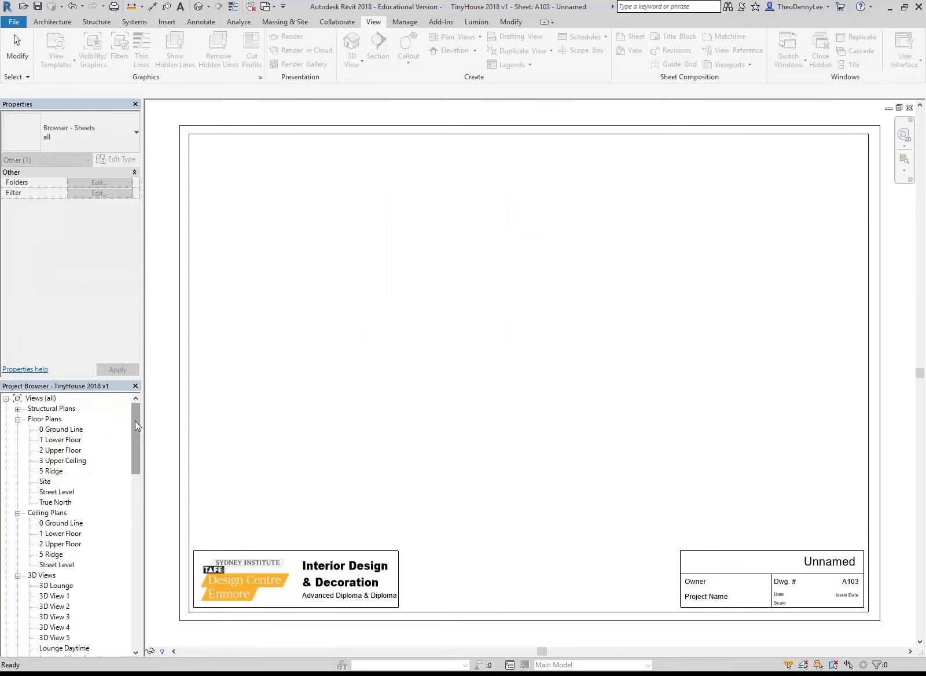
pyautogui.click(58, 450)
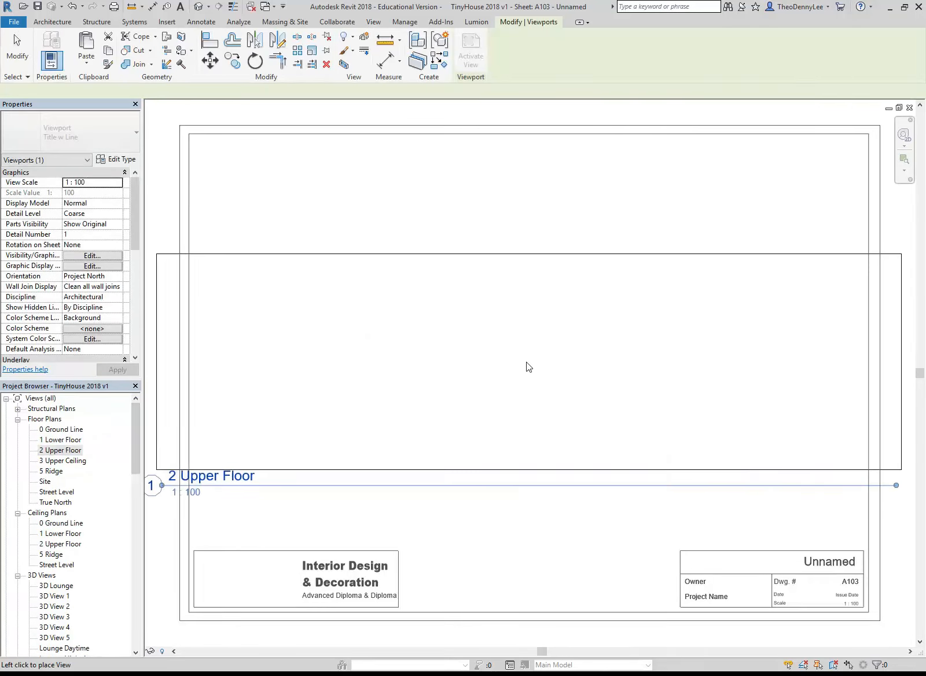
pyautogui.click(542, 345)
pyautogui.scroll(-1, 504, 345)
pyautogui.moveTo(505, 348); pyautogui.dragTo(494, 353, button='middle')
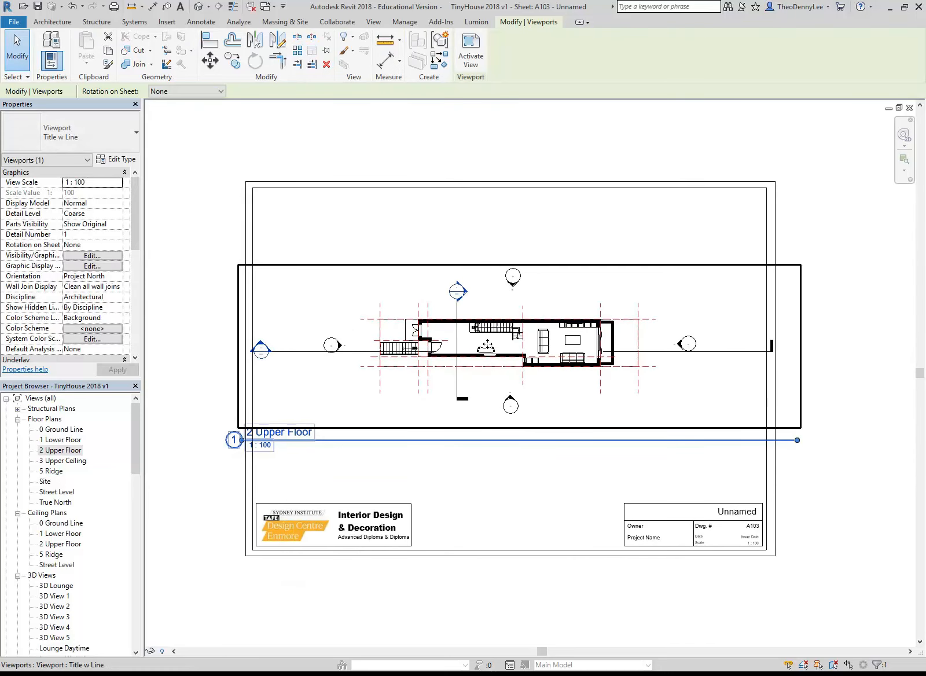
# Activate the 2 Upper Floor view on the sheet and hide its elevation markers
pyautogui.rightClick(493, 346)
pyautogui.click(530, 399)
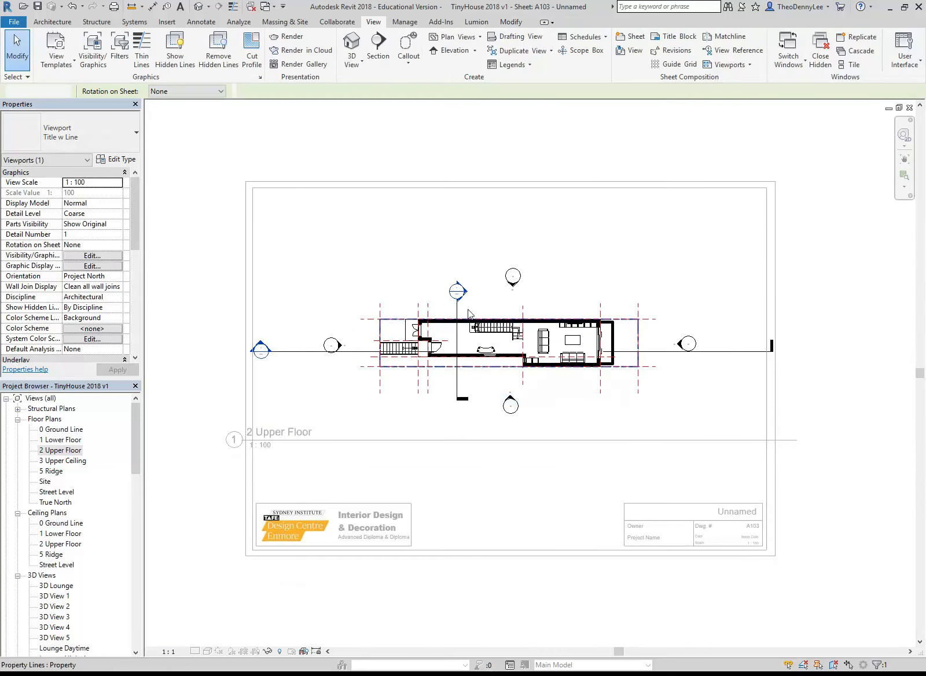
pyautogui.click(512, 281)
pyautogui.press('Escape')
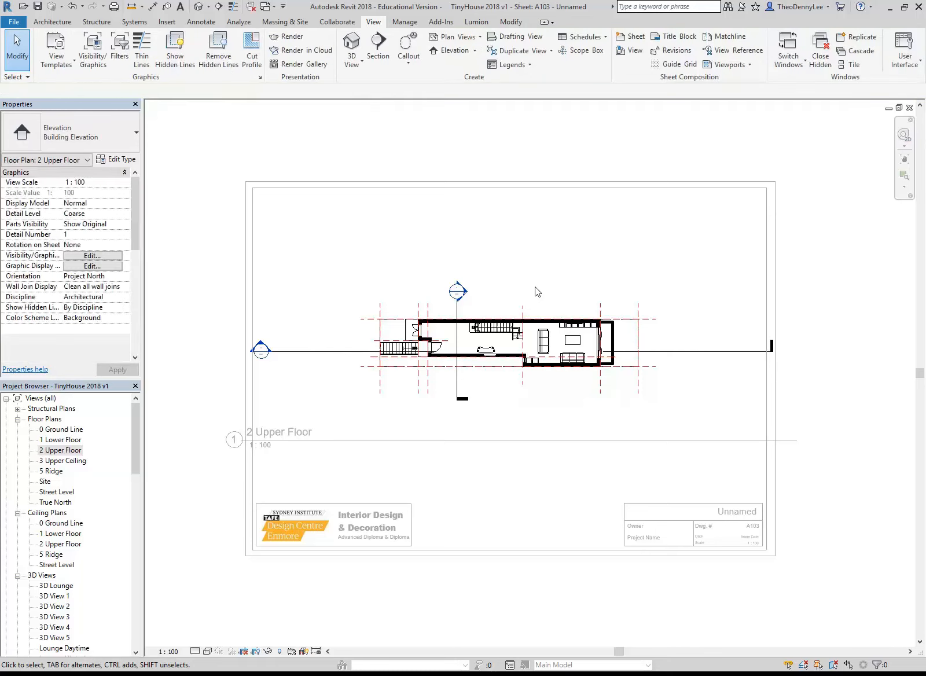
# Shorten the long horizontal section line so both of its ends sit close to the building
pyautogui.click(772, 351)
pyautogui.moveTo(771, 351); pyautogui.dragTo(624, 351)
pyautogui.moveTo(268, 352); pyautogui.dragTo(367, 351)
# Hide the dashed reference planes around the plan in the activated view
pyautogui.click(415, 391)
pyautogui.click(418, 383)
pyautogui.press('v')
pyautogui.press('h')
pyautogui.scroll(2, 442, 389)
pyautogui.scroll(-5, 442, 389)
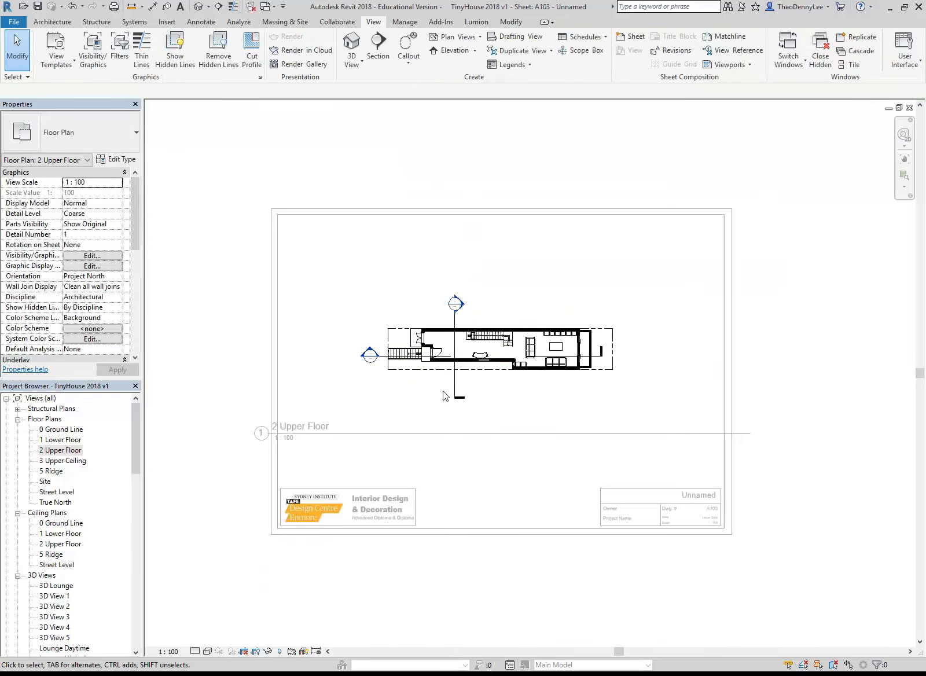
# Shorten the vertical section line near the entrance and break it with a gap across the interior
pyautogui.scroll(5, 464, 371)
pyautogui.scroll(-3, 464, 371)
pyautogui.scroll(3, 452, 389)
pyautogui.click(435, 394)
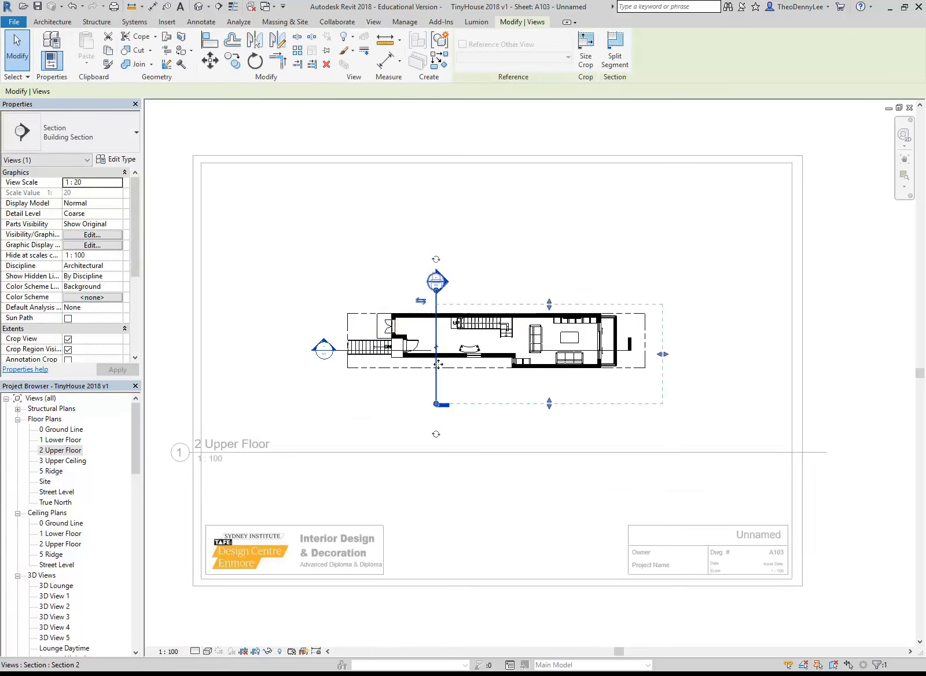
pyautogui.scroll(2, 435, 394)
pyautogui.moveTo(433, 244); pyautogui.dragTo(433, 261)
pyautogui.click(433, 320)
pyautogui.click(360, 205)
pyautogui.scroll(-2, 361, 209)
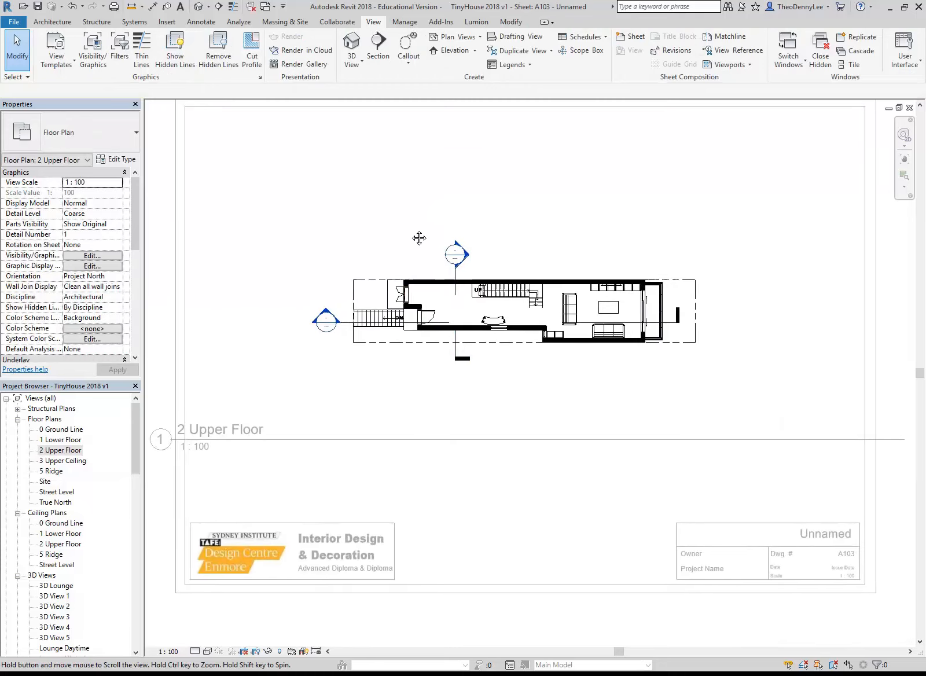
# Set the view scale of the 2 Upper Floor plan to 1 : 50
pyautogui.click(118, 183)
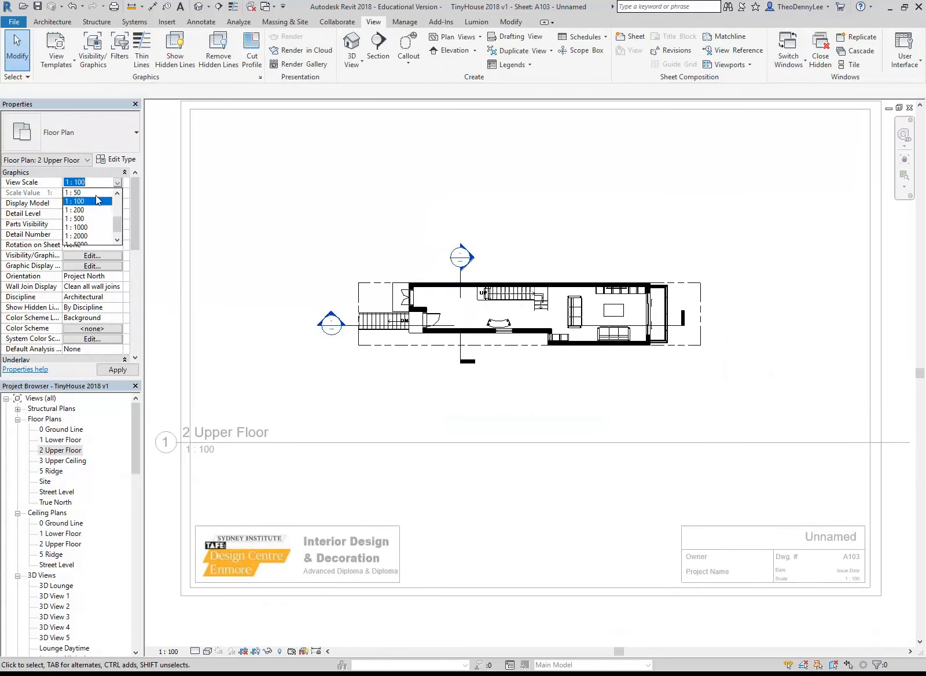
pyautogui.click(95, 193)
pyautogui.scroll(-1, 292, 231)
pyautogui.moveTo(291, 231); pyautogui.dragTo(269, 318, button='middle')
pyautogui.scroll(-1, 326, 292)
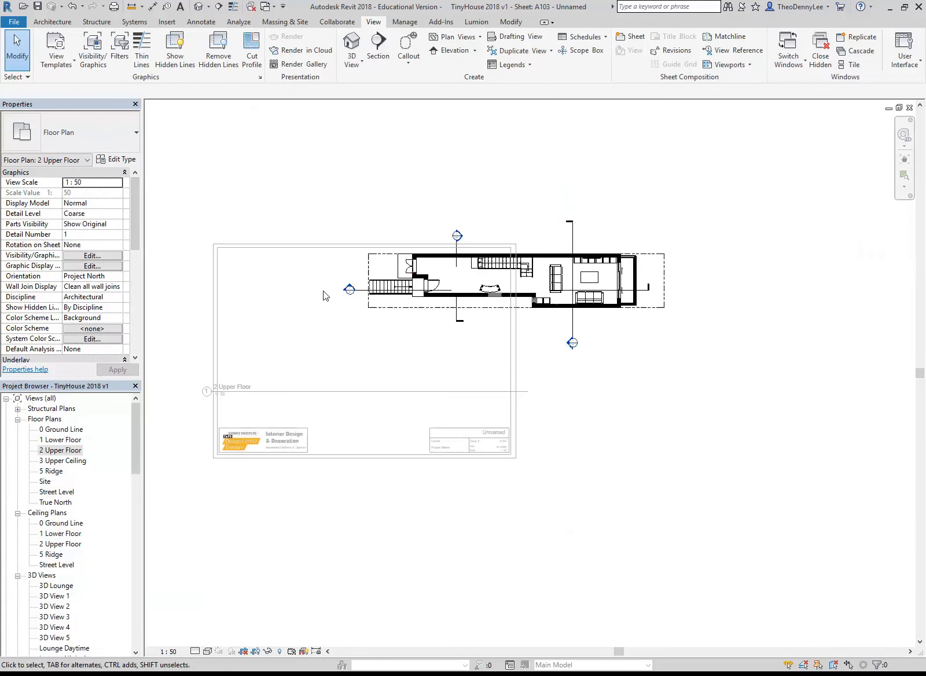
# Deactivate the plan view and move its viewport so the floor plan is centred across the upper part of the sheet
pyautogui.rightClick(295, 299)
pyautogui.click(339, 351)
pyautogui.moveTo(448, 300); pyautogui.dragTo(309, 324)
pyautogui.scroll(1, 303, 335)
pyautogui.moveTo(303, 336); pyautogui.dragTo(353, 333, button='middle')
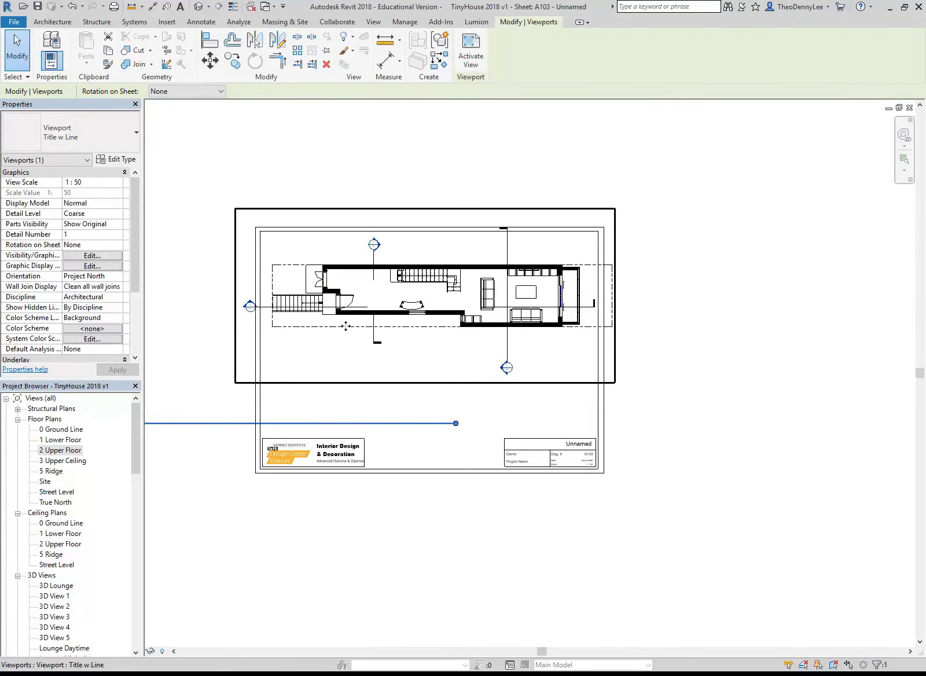
pyautogui.scroll(1, 350, 313)
pyautogui.moveTo(353, 310); pyautogui.dragTo(341, 311)
pyautogui.moveTo(320, 305); pyautogui.dragTo(403, 298, button='middle')
pyautogui.scroll(1, 402, 298)
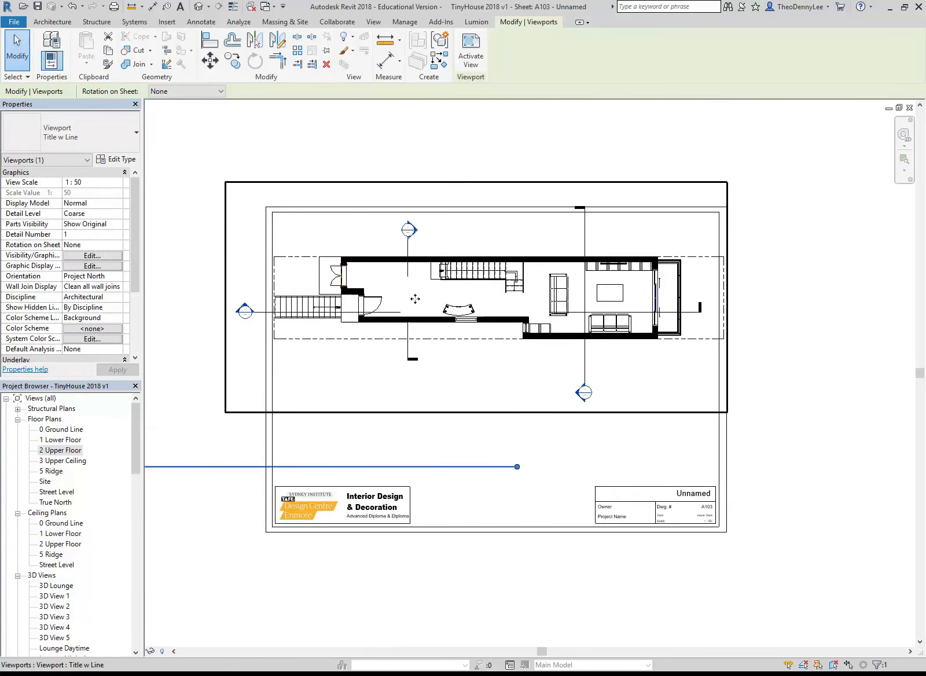
pyautogui.press('Right')
pyautogui.press('Right')
pyautogui.press('Right')
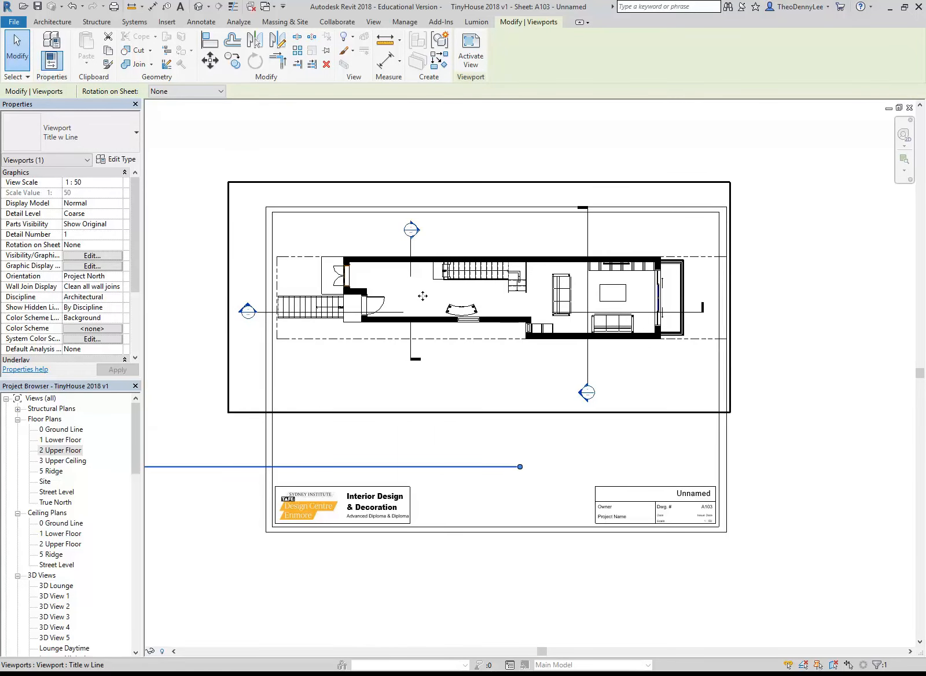
# Activate the floor plan view again and hide the property lines around the building
pyautogui.rightClick(406, 290)
pyautogui.click(436, 345)
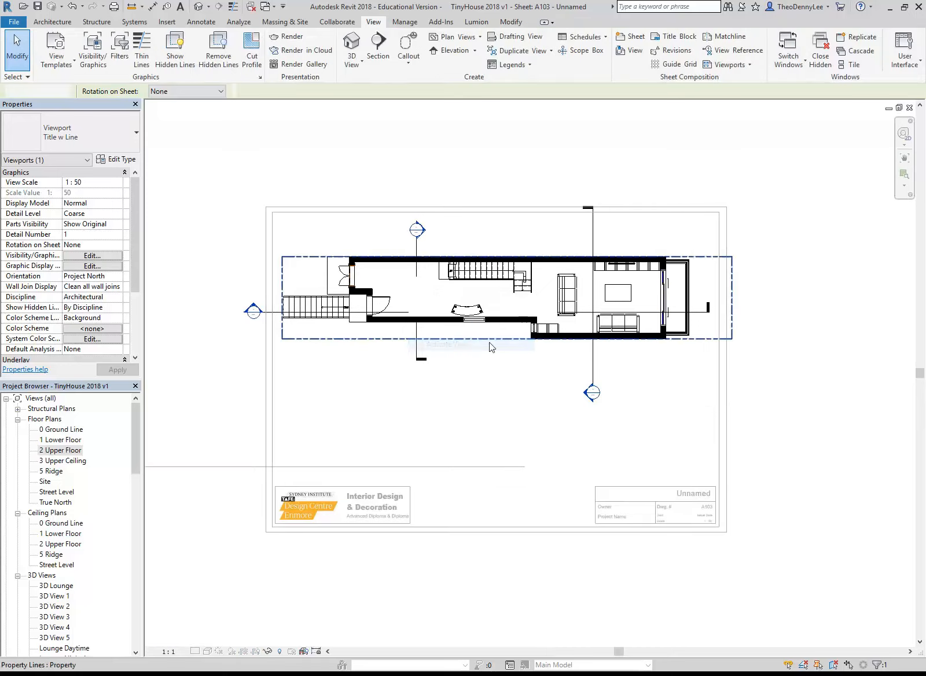
pyautogui.click(675, 340)
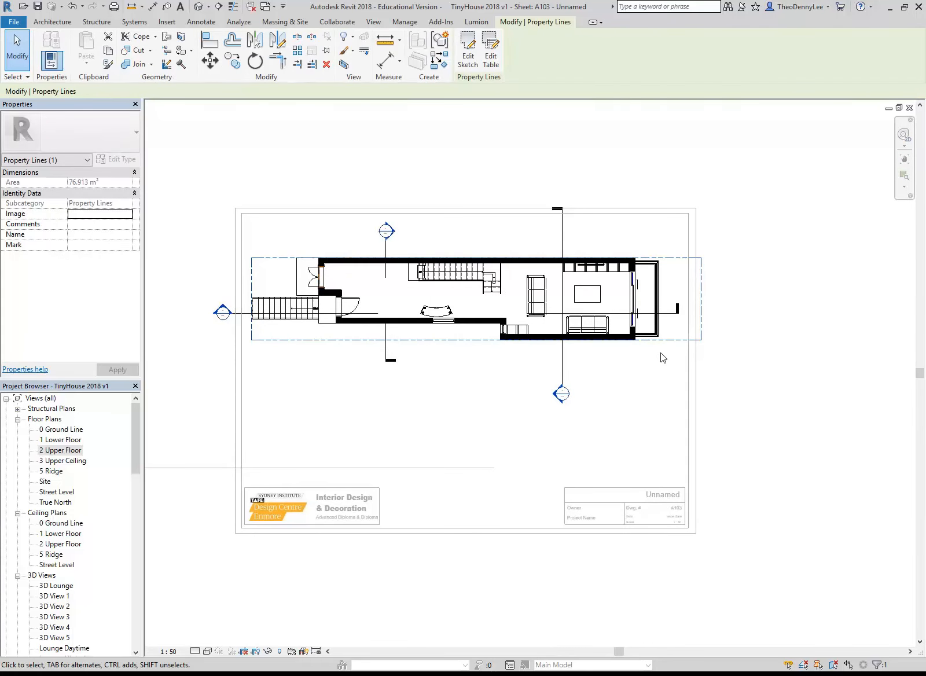
pyautogui.click(660, 353)
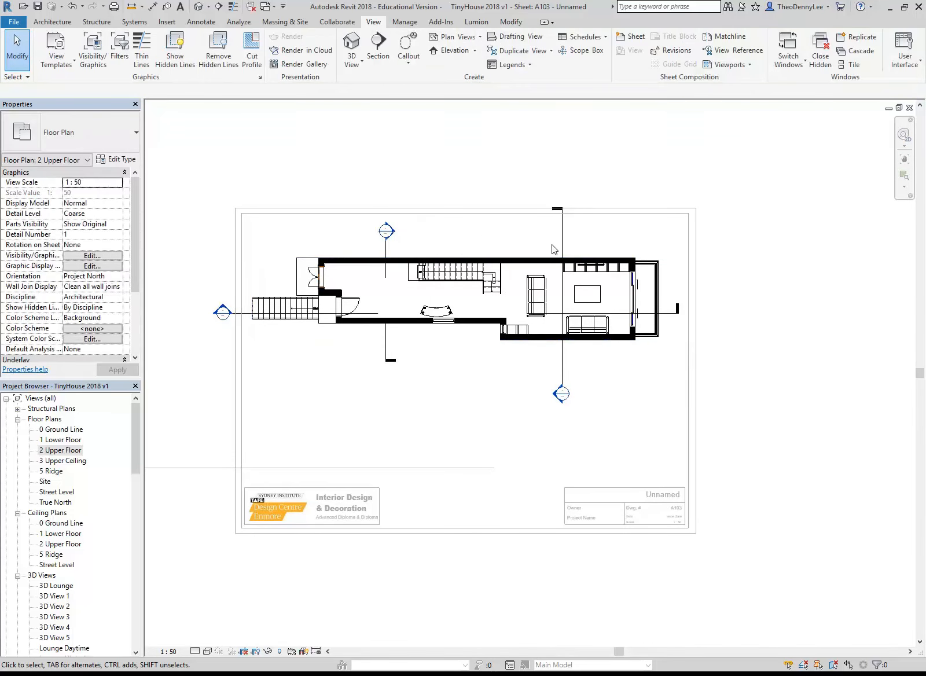
# Shorten the vertical section line through the lounge at both ends and break its middle with a gap
pyautogui.click(561, 267)
pyautogui.scroll(1, 579, 305)
pyautogui.moveTo(557, 180); pyautogui.dragTo(558, 215)
pyautogui.moveTo(557, 414); pyautogui.dragTo(557, 361)
pyautogui.click(558, 287)
# Nudge the horizontal section line upward, bring its head closer to the building and widen its gap across the rooms
pyautogui.click(673, 316)
pyautogui.hotkey('shift', 'Up')
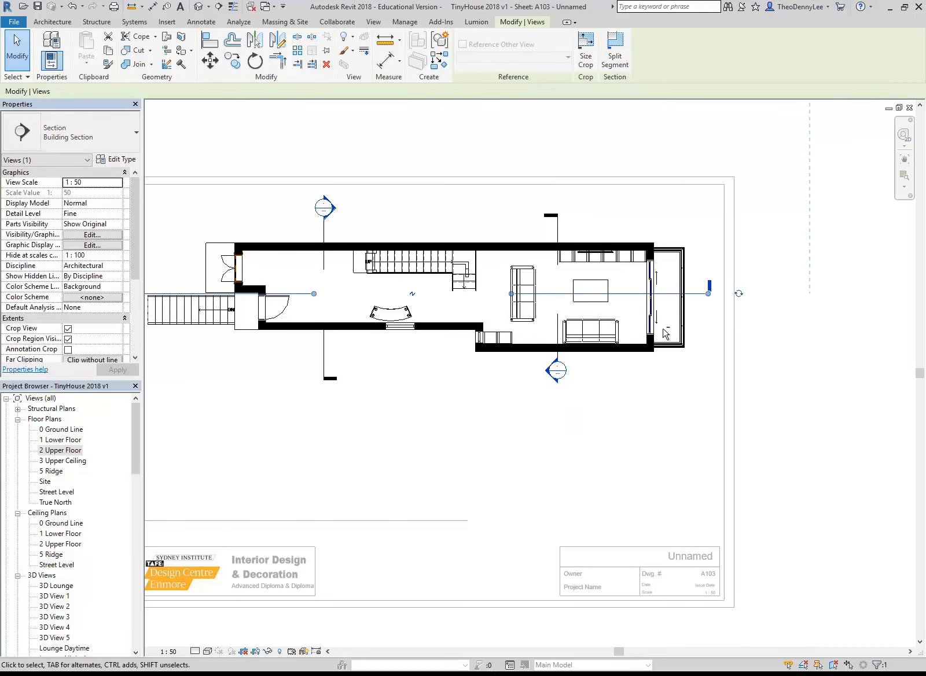
pyautogui.moveTo(678, 295); pyautogui.dragTo(673, 295)
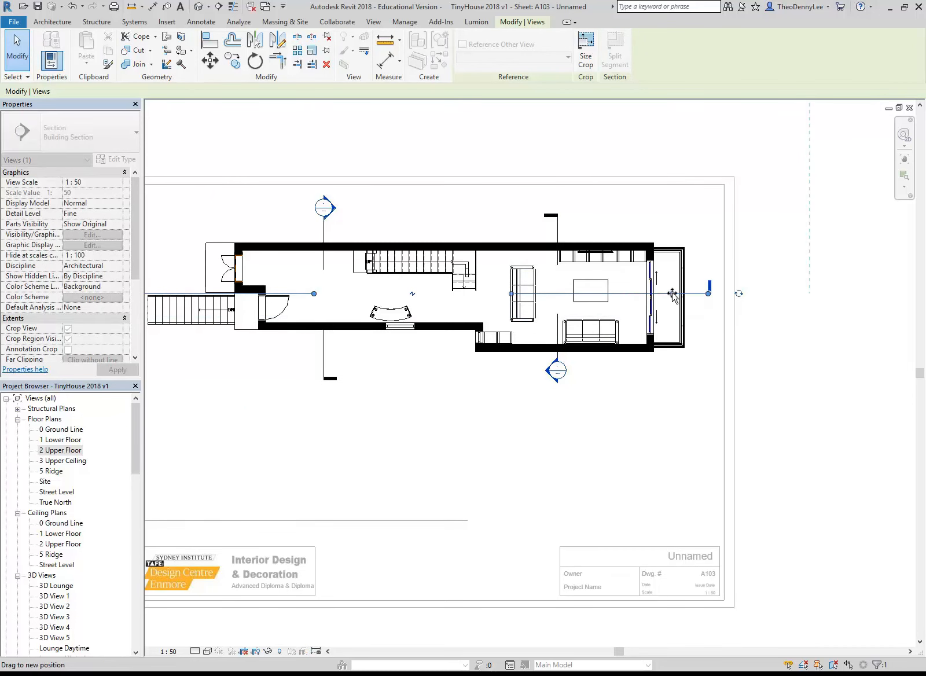
pyautogui.moveTo(441, 281); pyautogui.dragTo(545, 287, button='middle')
pyautogui.scroll(1, 546, 288)
pyautogui.moveTo(174, 302); pyautogui.dragTo(264, 300)
pyautogui.press('Up')
pyautogui.press('Up')
pyautogui.press('Up')
pyautogui.press('Up')
pyautogui.press('Up')
pyautogui.press('Up')
pyautogui.press('Up')
pyautogui.press('Up')
pyautogui.press('Up')
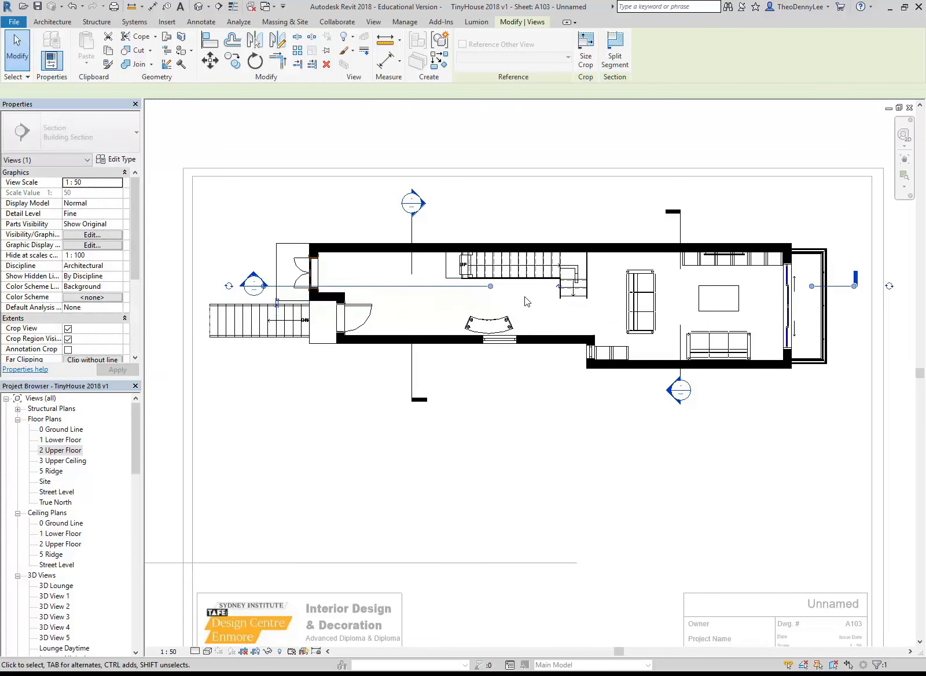
pyautogui.moveTo(437, 291); pyautogui.dragTo(327, 289)
pyautogui.click(353, 451)
pyautogui.moveTo(353, 452); pyautogui.dragTo(320, 451, button='middle')
# Set the floor plan's visual style to Realistic and turn its shadows on
pyautogui.click(207, 651)
pyautogui.click(216, 628)
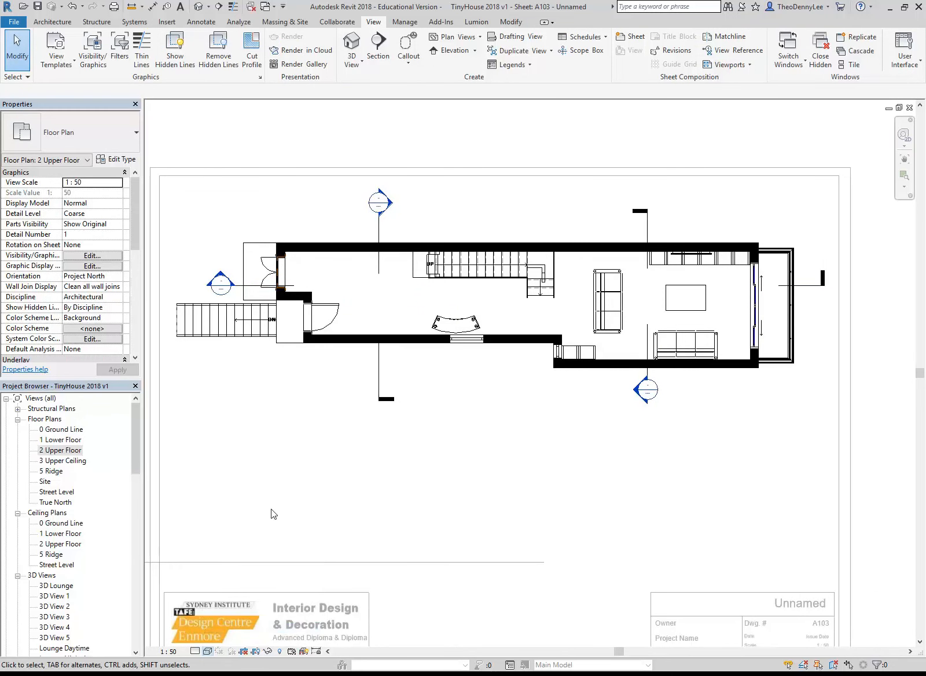
pyautogui.moveTo(358, 469); pyautogui.dragTo(369, 470, button='middle')
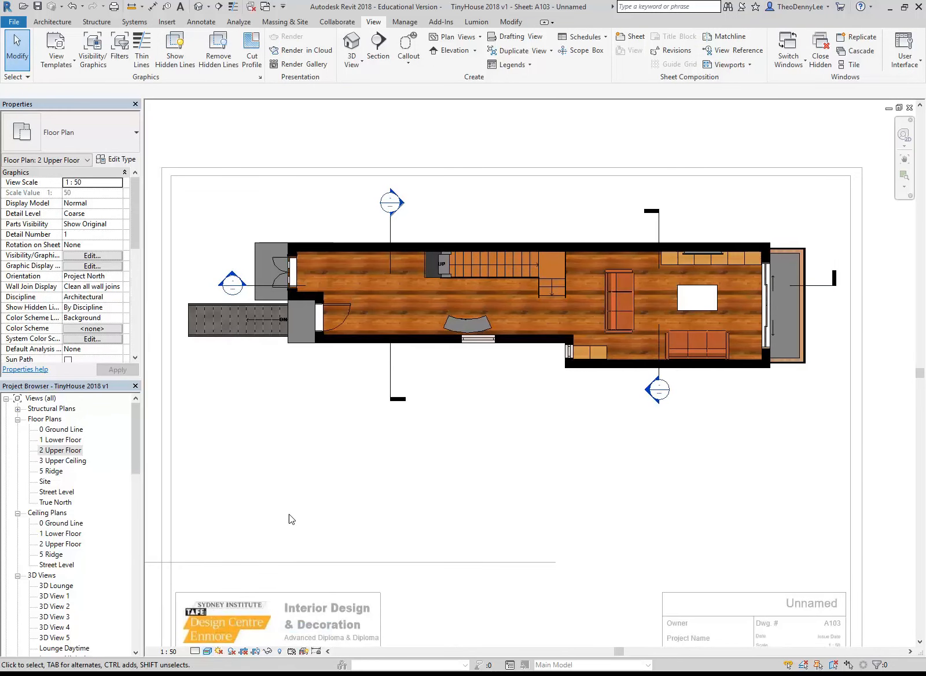
pyautogui.click(231, 651)
pyautogui.moveTo(295, 426); pyautogui.dragTo(324, 433, button='middle')
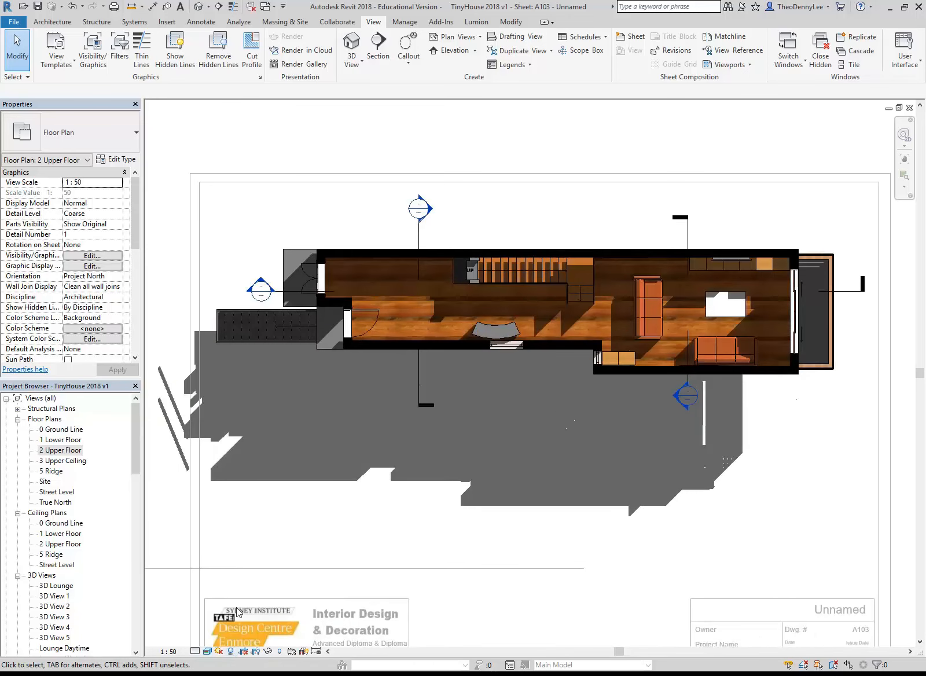
# Turn off Ground Plane at Level for the plan's sun and reopen the Sun Settings
pyautogui.click(219, 651)
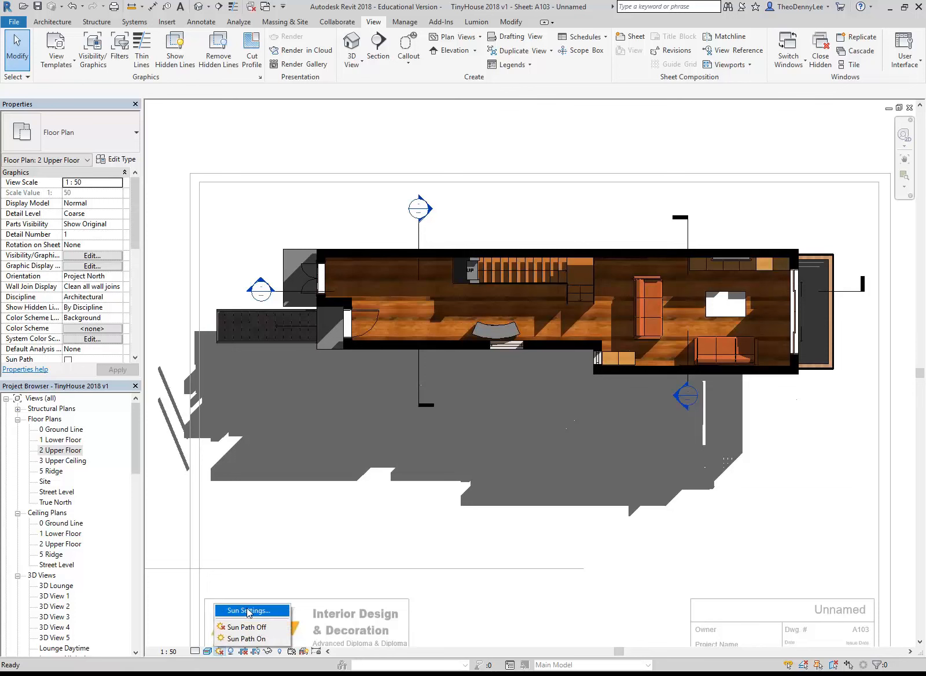
pyautogui.click(247, 612)
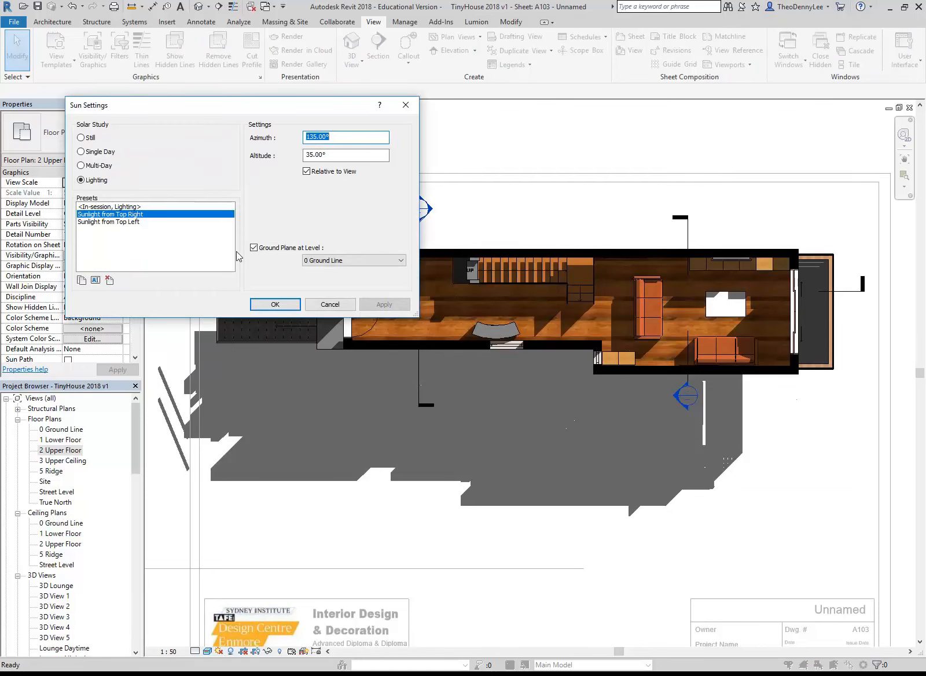
pyautogui.click(253, 248)
pyautogui.click(275, 304)
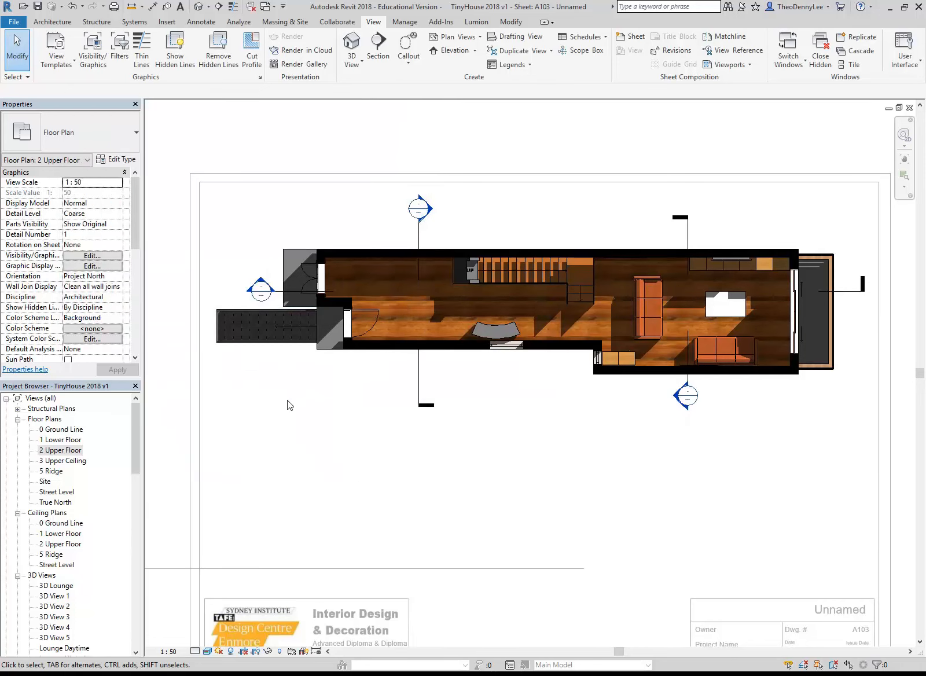
pyautogui.click(220, 651)
pyautogui.click(244, 613)
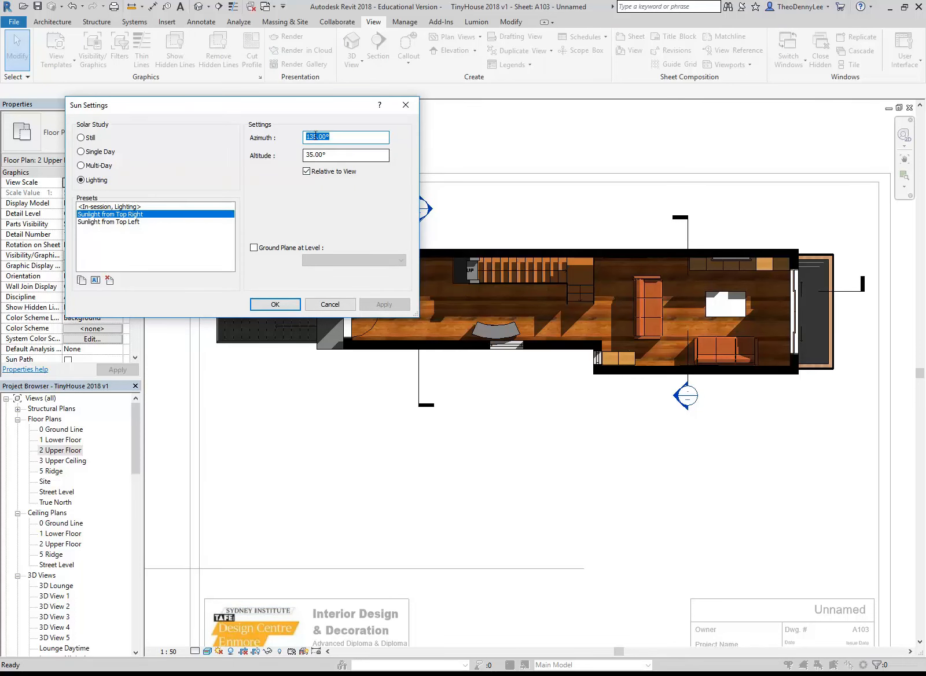
# Try a sun azimuth of 45° on the floor plan
pyautogui.click(339, 139)
pyautogui.moveTo(339, 139); pyautogui.dragTo(269, 136)
pyautogui.write('45')
pyautogui.click(356, 155)
pyautogui.click(390, 304)
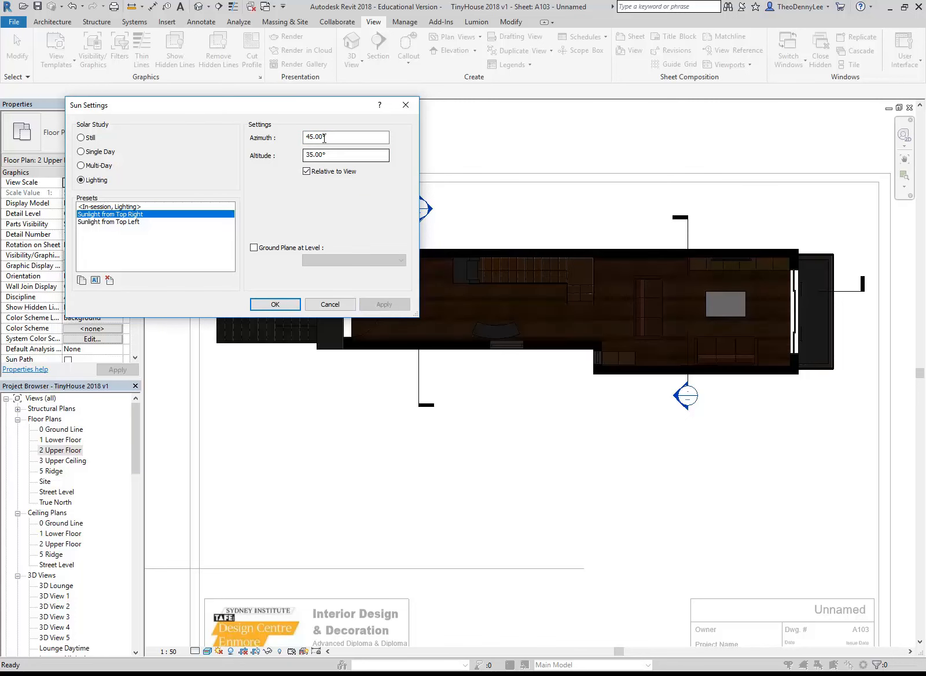
# Set the sun azimuth to 215° and apply it to the floor plan
pyautogui.moveTo(335, 137); pyautogui.dragTo(268, 138)
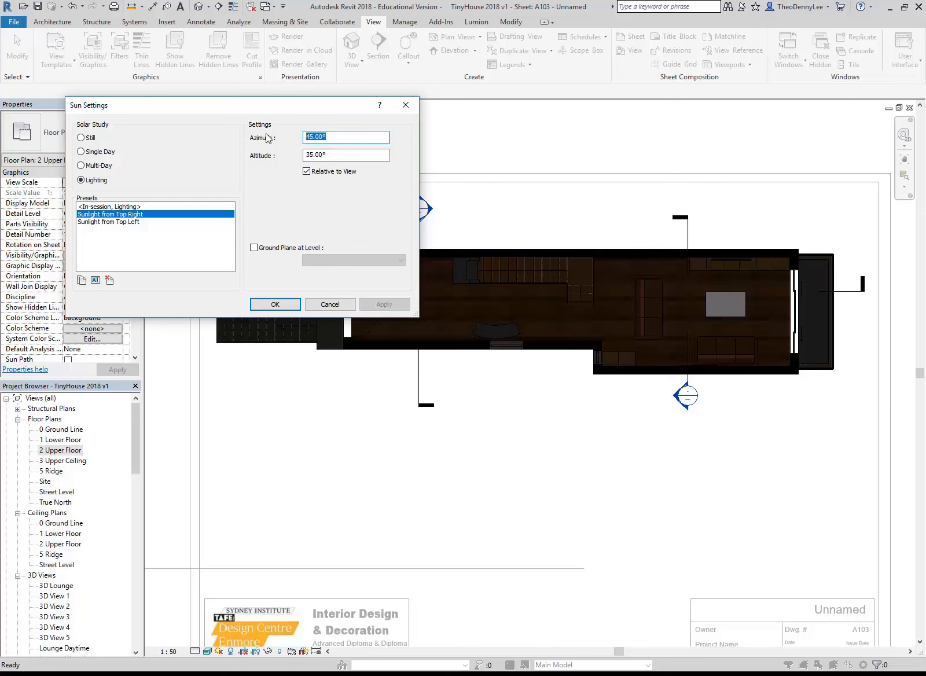
pyautogui.write('215')
pyautogui.click(361, 153)
pyautogui.click(382, 304)
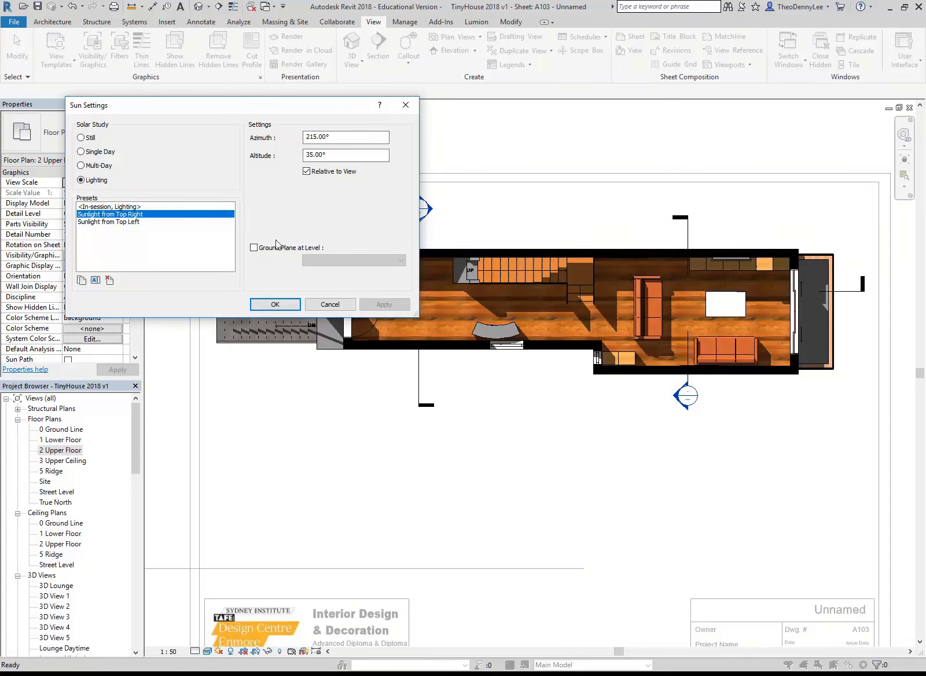
# Accept the sun settings and enable photographic exposure for the floor plan with a manual value of 13.77
pyautogui.click(275, 305)
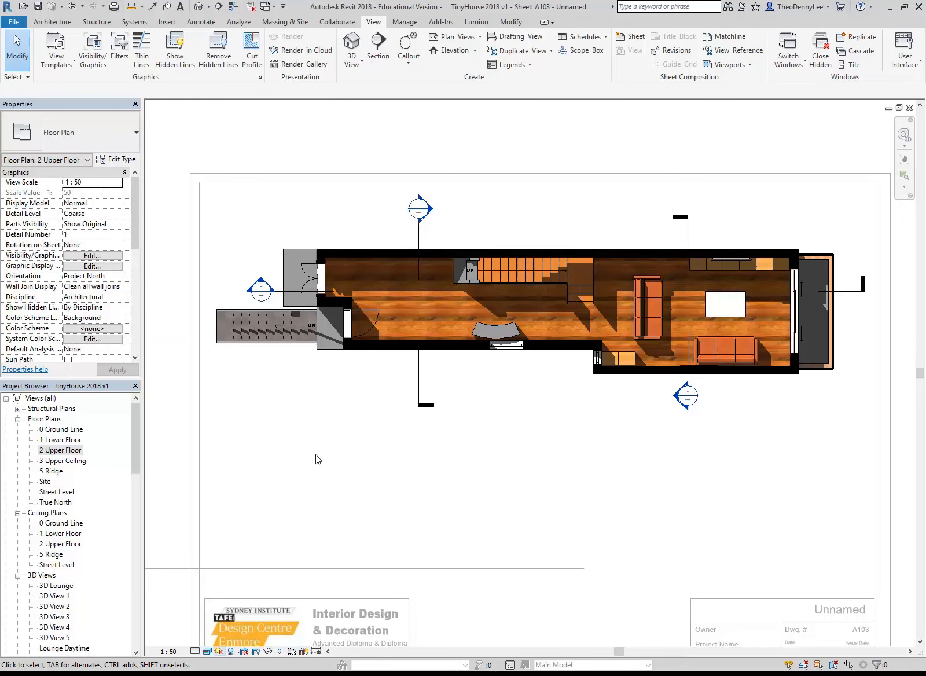
pyautogui.click(220, 651)
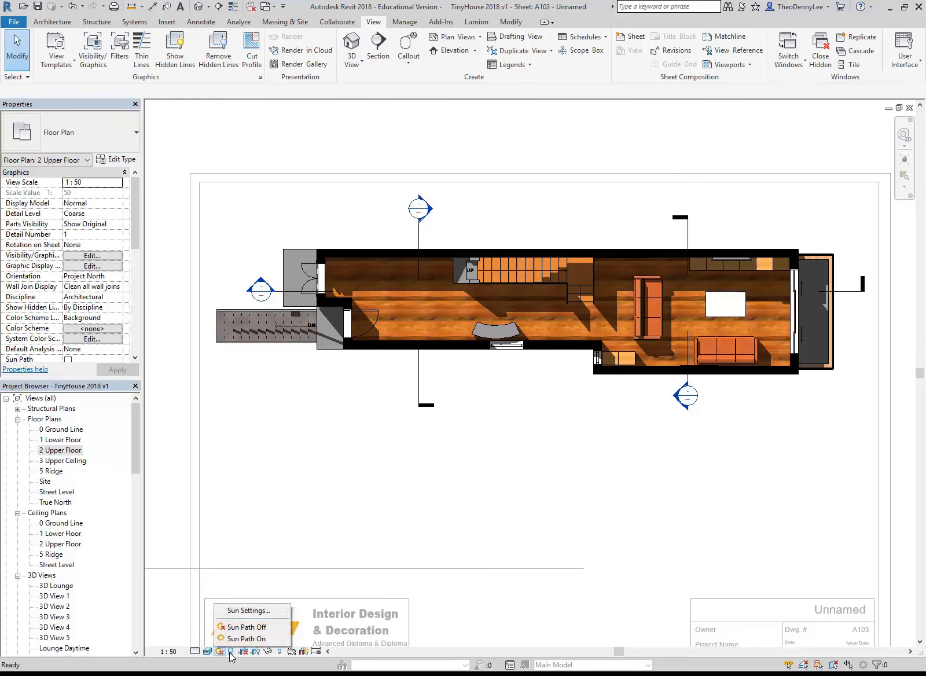
pyautogui.click(208, 650)
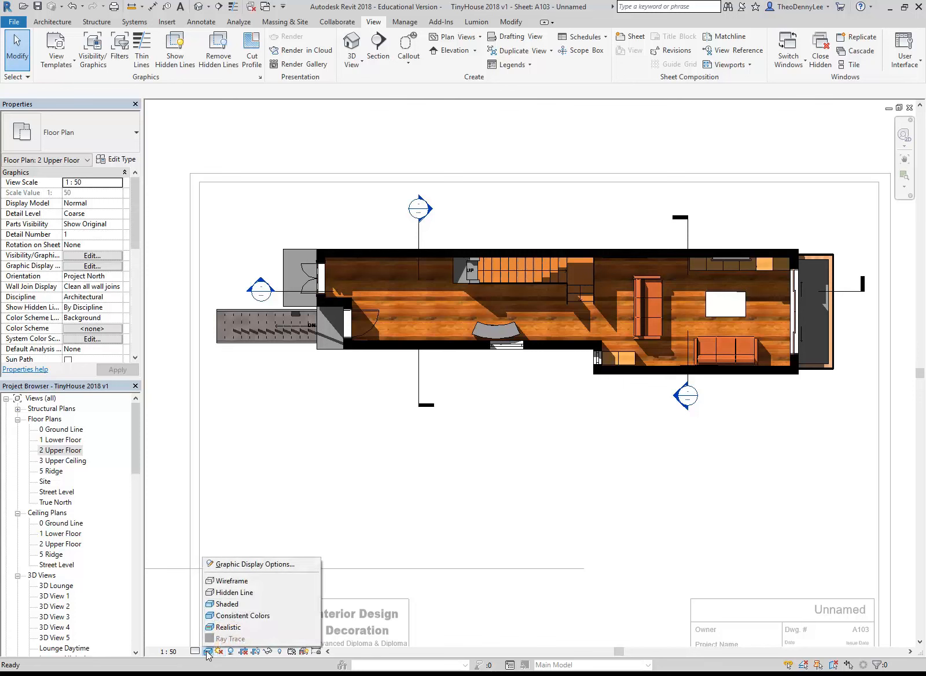
pyautogui.click(281, 478)
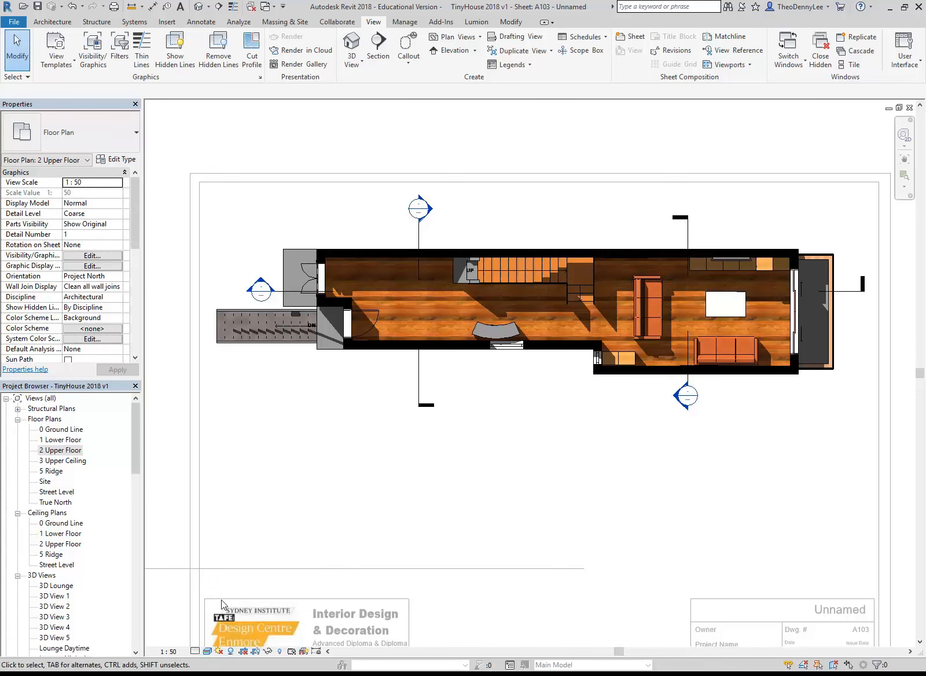
pyautogui.click(207, 650)
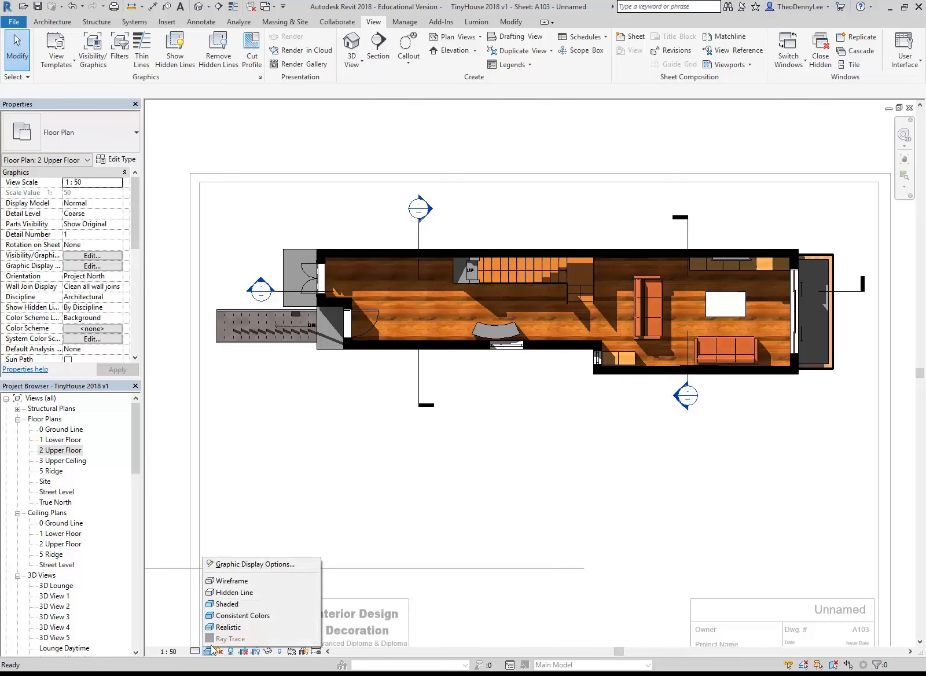
pyautogui.click(246, 562)
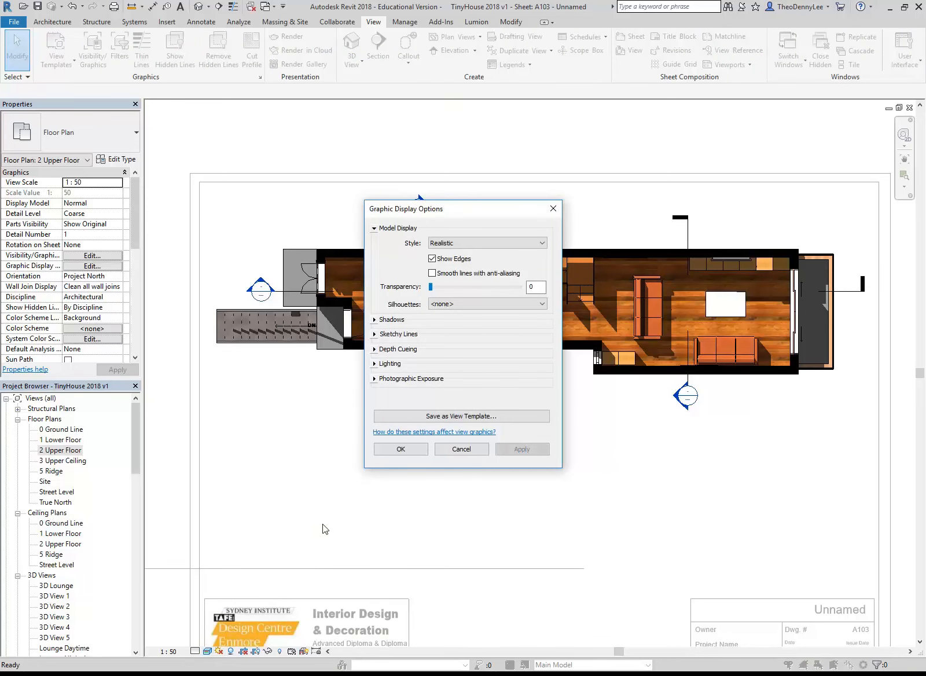
pyautogui.moveTo(475, 211); pyautogui.dragTo(239, 114)
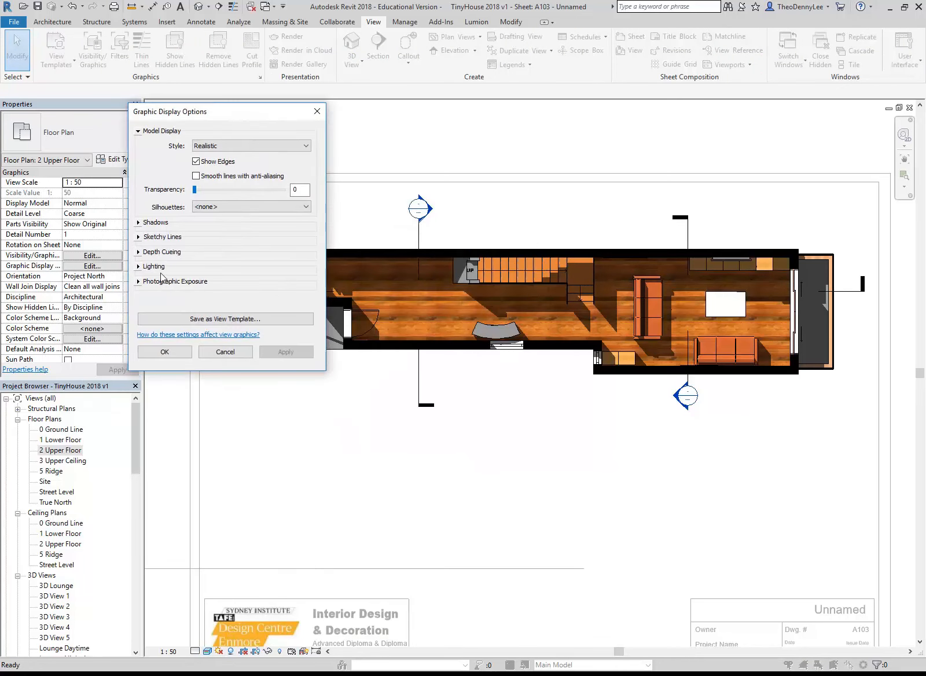
pyautogui.click(139, 281)
pyautogui.click(196, 294)
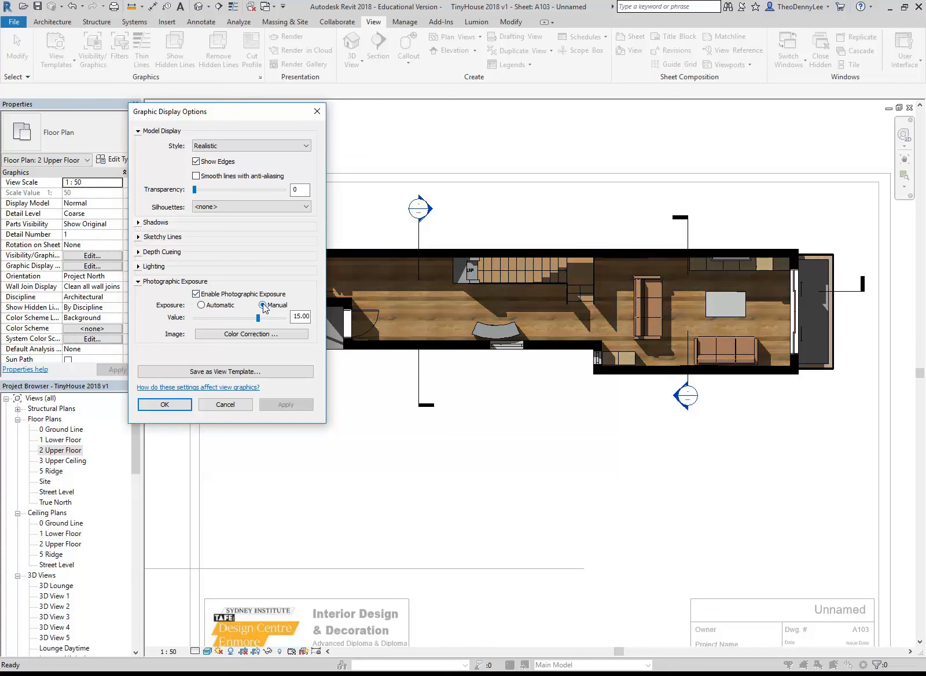
pyautogui.moveTo(258, 318); pyautogui.dragTo(253, 318)
pyautogui.click(288, 404)
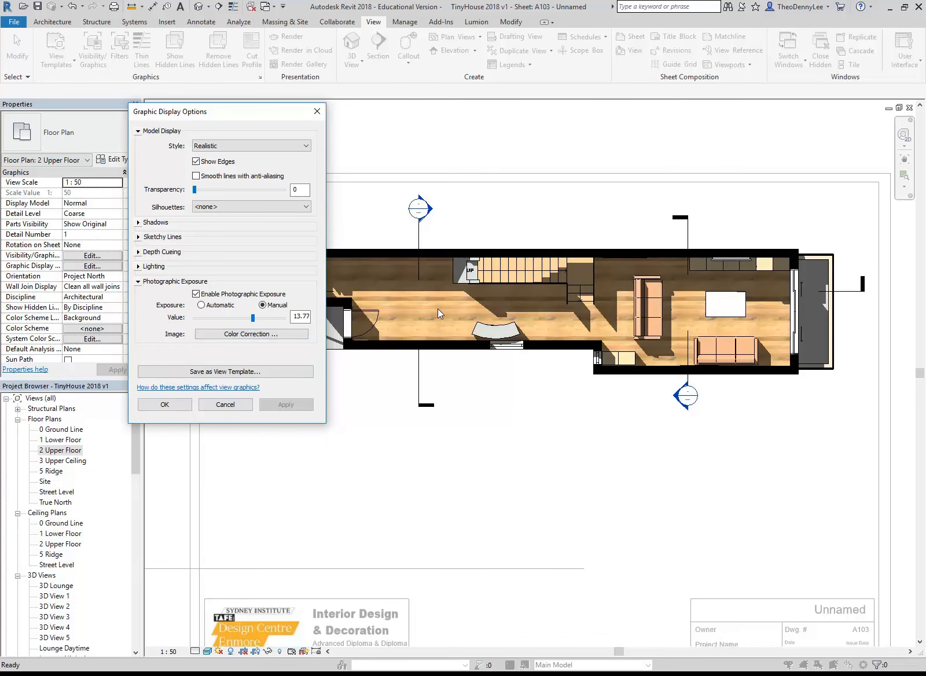
# Try shadow intensities of 75 and 44 in the floor plan's lighting options
pyautogui.click(139, 267)
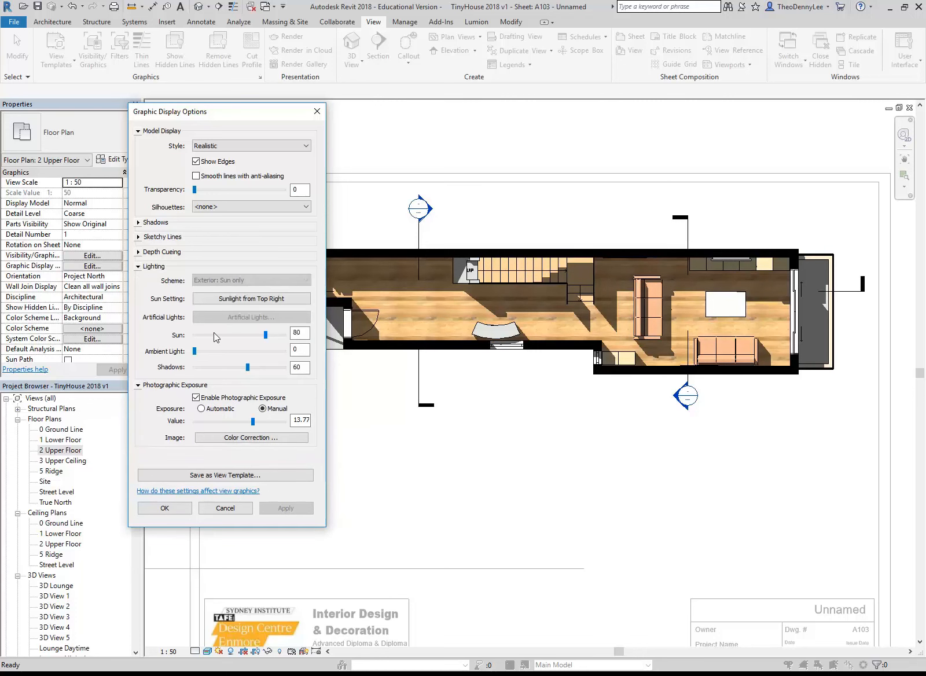
pyautogui.moveTo(248, 369); pyautogui.dragTo(261, 369)
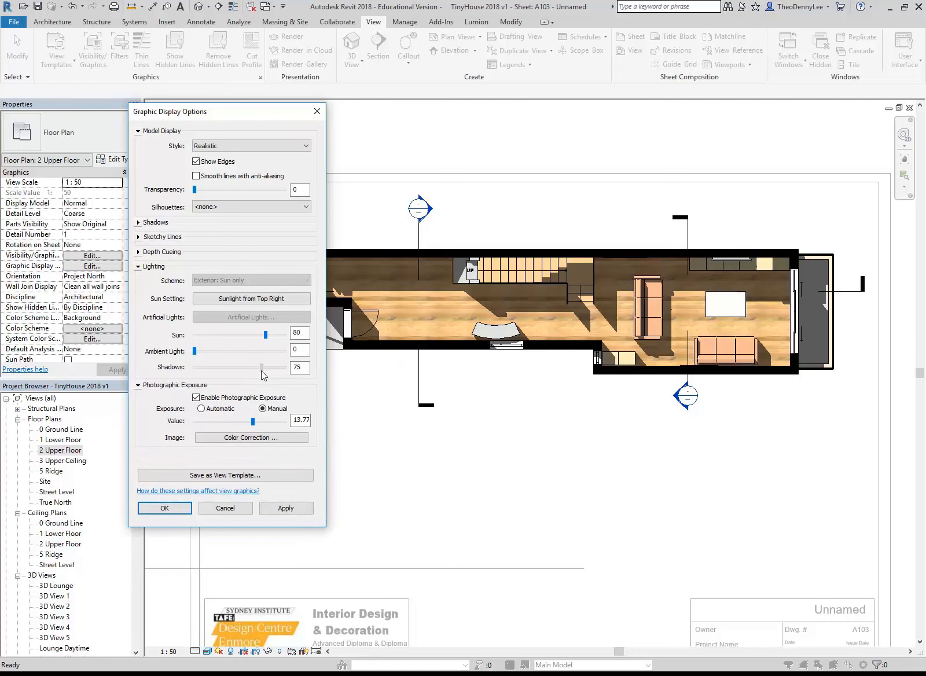
pyautogui.click(296, 507)
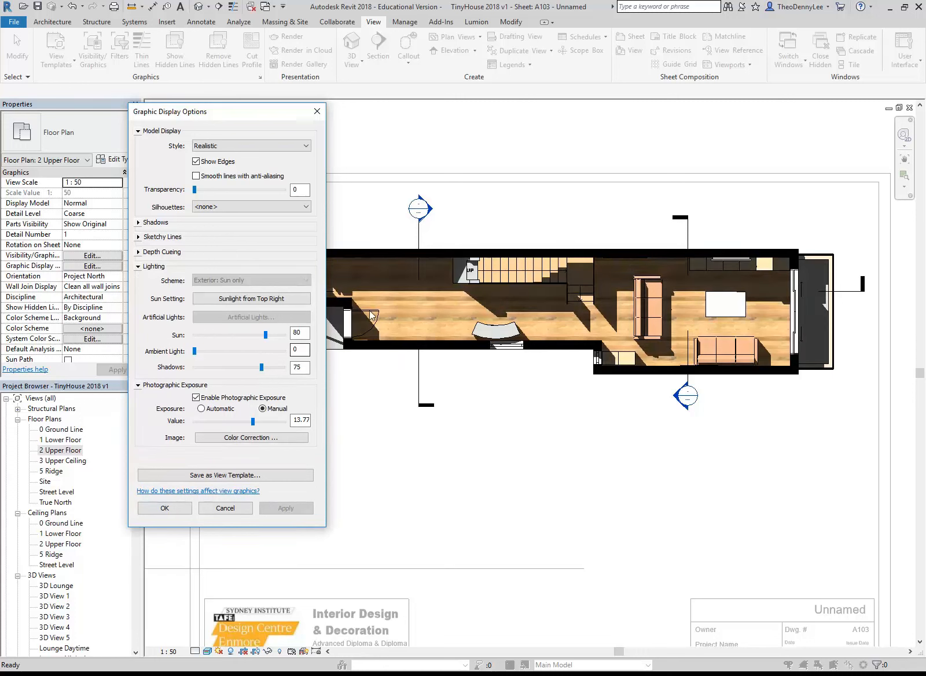
pyautogui.moveTo(261, 368); pyautogui.dragTo(235, 368)
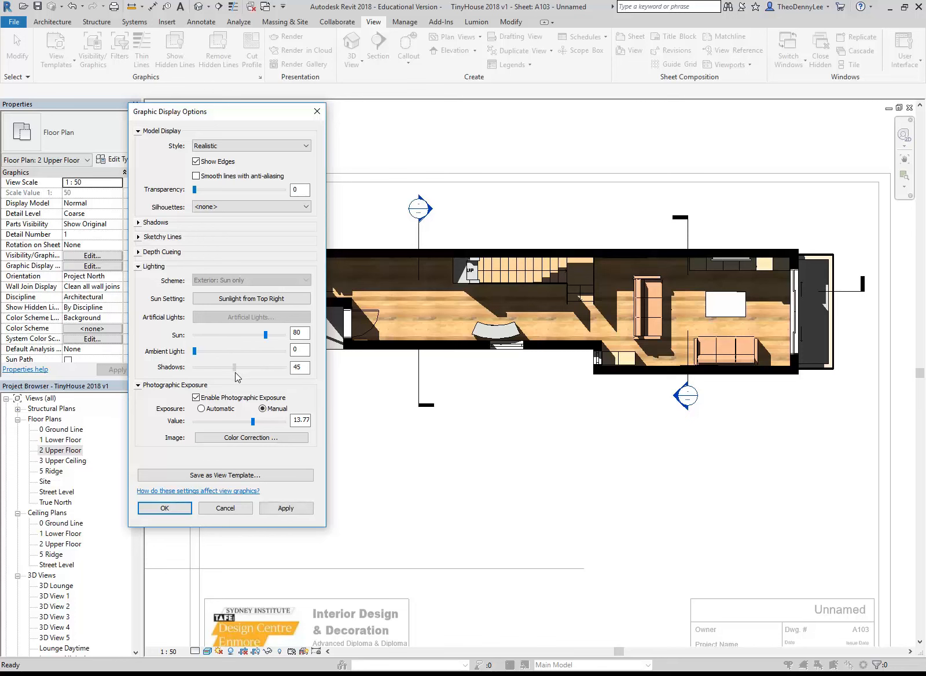
pyautogui.click(283, 510)
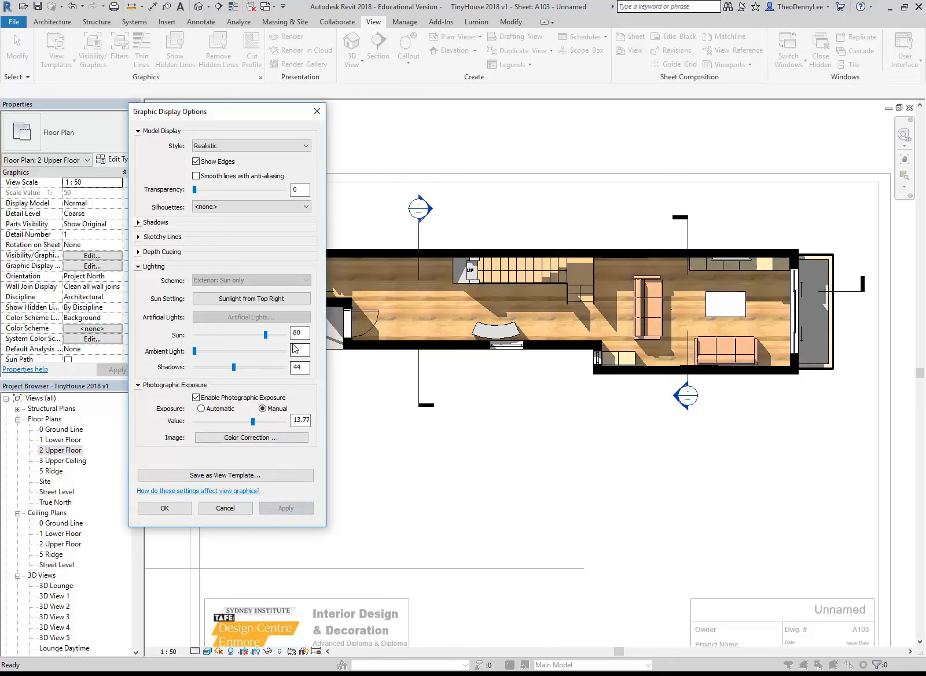
# Set the shadow intensity to 33 and accept the floor plan's graphic display options
pyautogui.moveTo(234, 367); pyautogui.dragTo(224, 366)
pyautogui.click(282, 510)
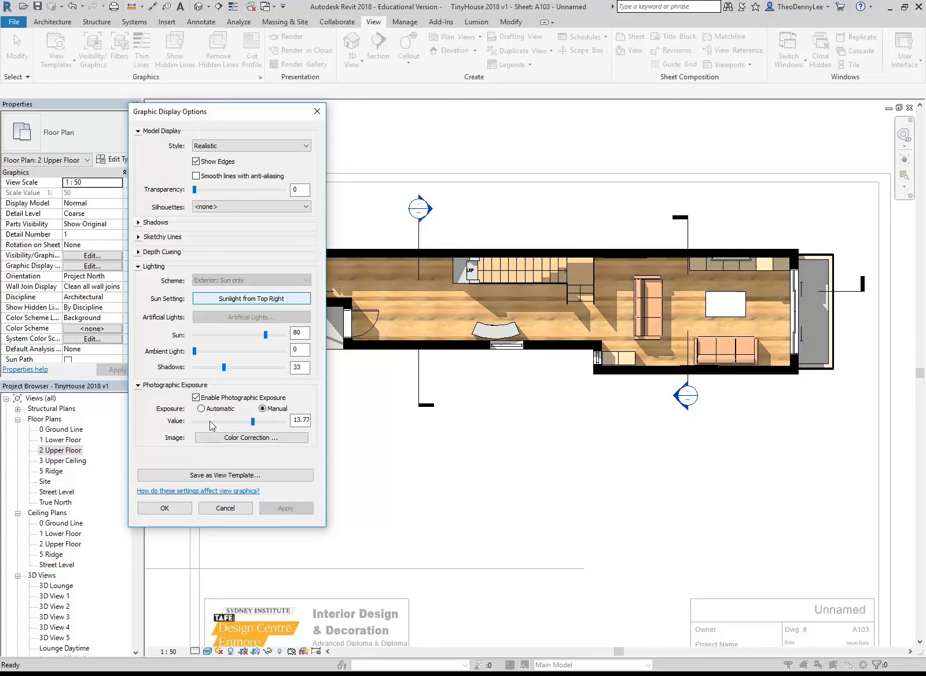
pyautogui.click(165, 508)
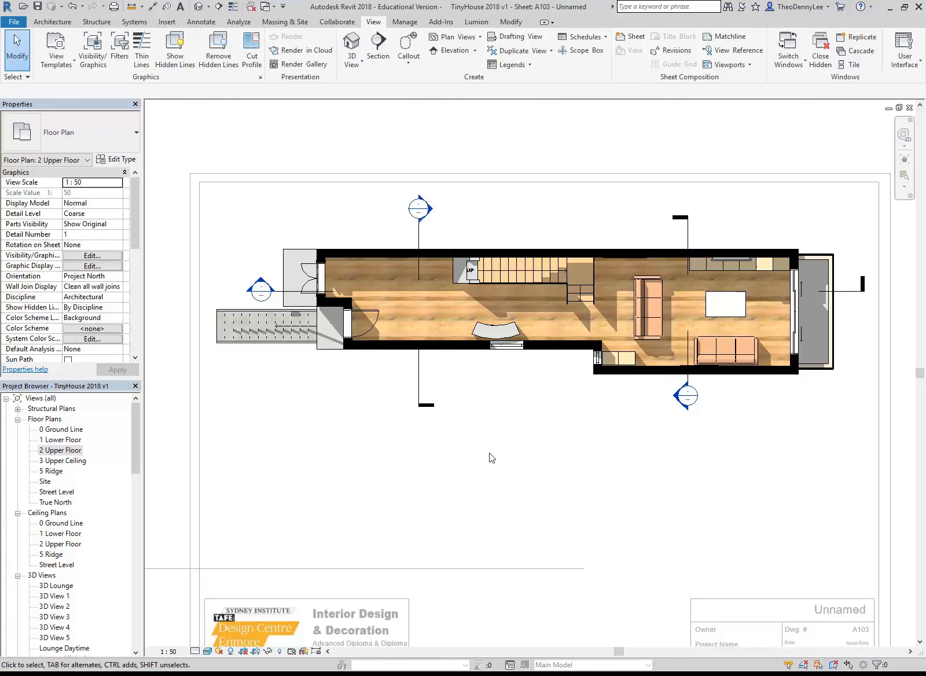
# Shorten both ends of the vertical section line nearest the entry, and deactivate the floor plan viewport
pyautogui.click(419, 399)
pyautogui.moveTo(417, 387); pyautogui.dragTo(419, 386)
pyautogui.moveTo(418, 219); pyautogui.dragTo(419, 236)
pyautogui.click(357, 220)
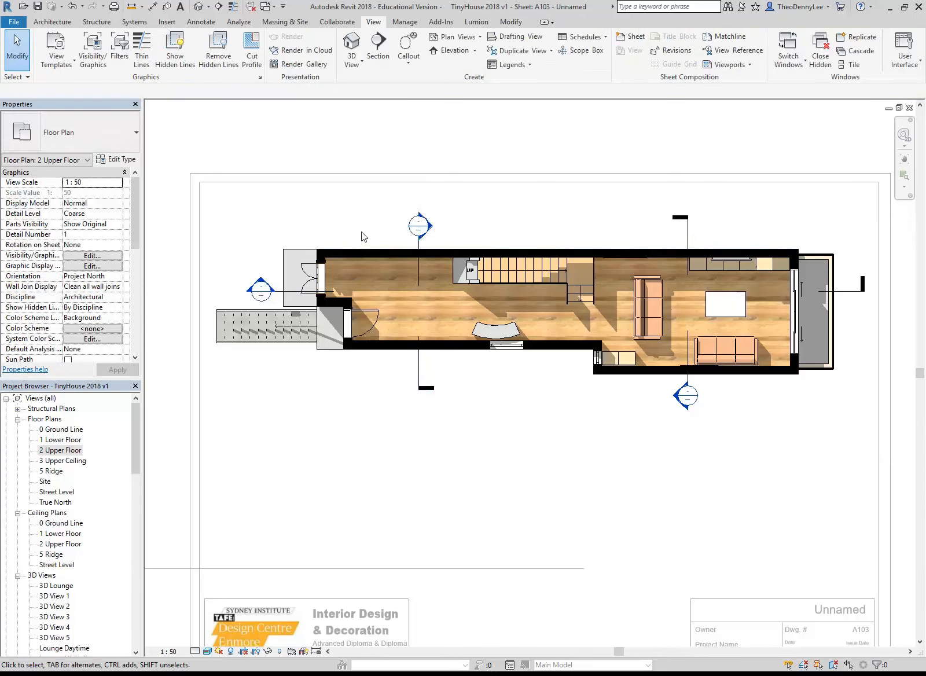
pyautogui.rightClick(357, 207)
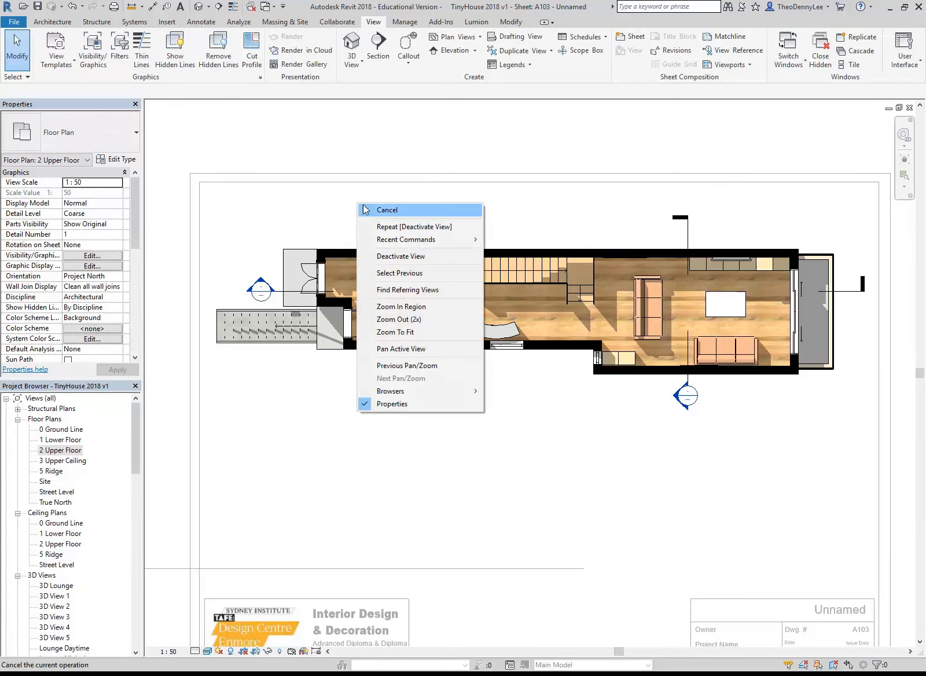
pyautogui.click(387, 262)
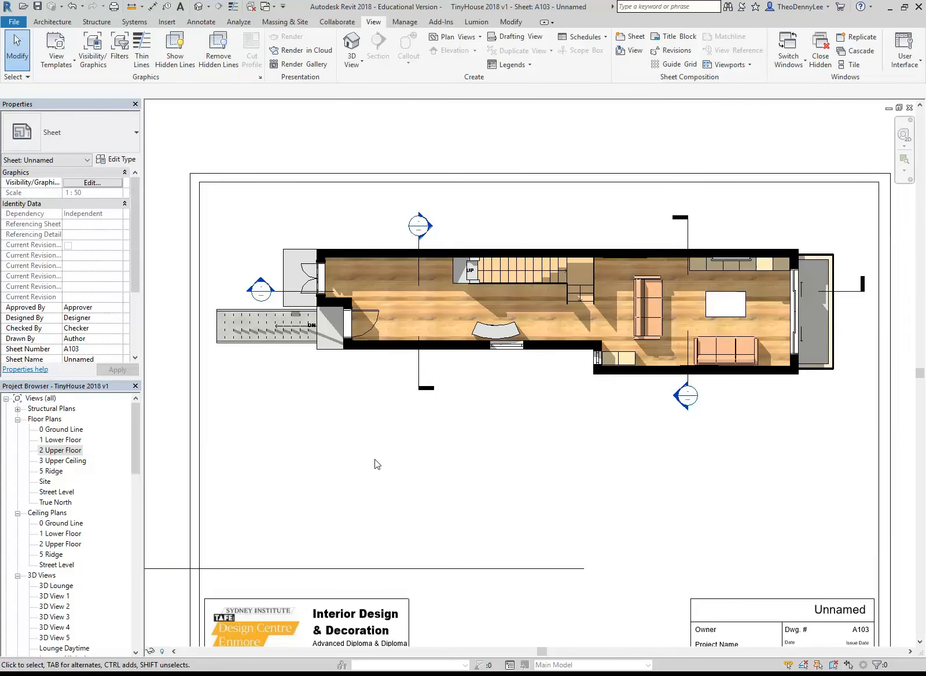
# Open the 2 Upper Floor plan view from the sheet for annotation
pyautogui.moveTo(376, 459); pyautogui.dragTo(377, 445, button='middle')
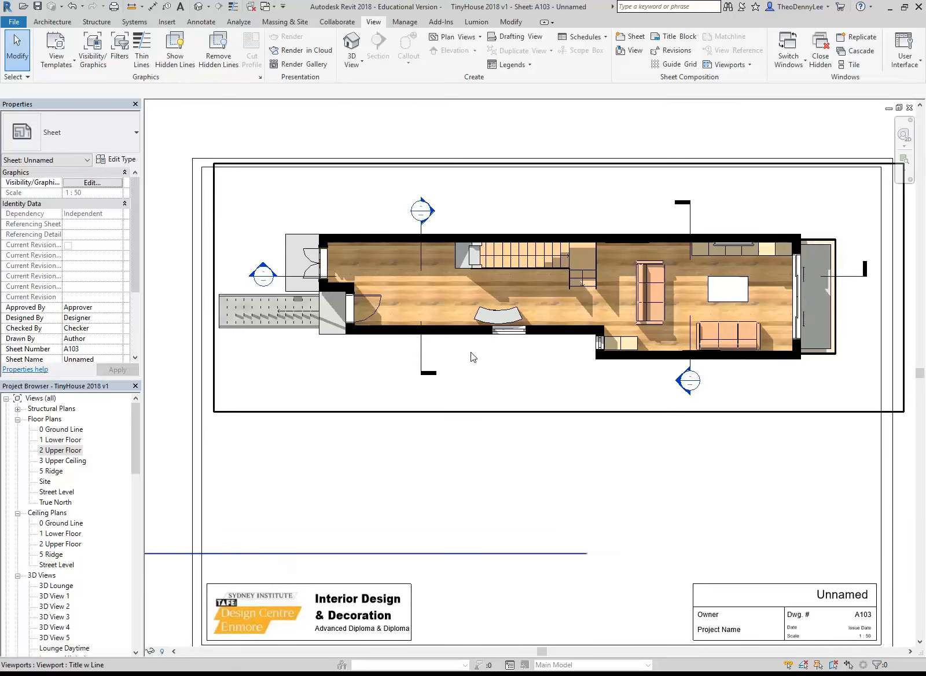
pyautogui.scroll(2, 522, 293)
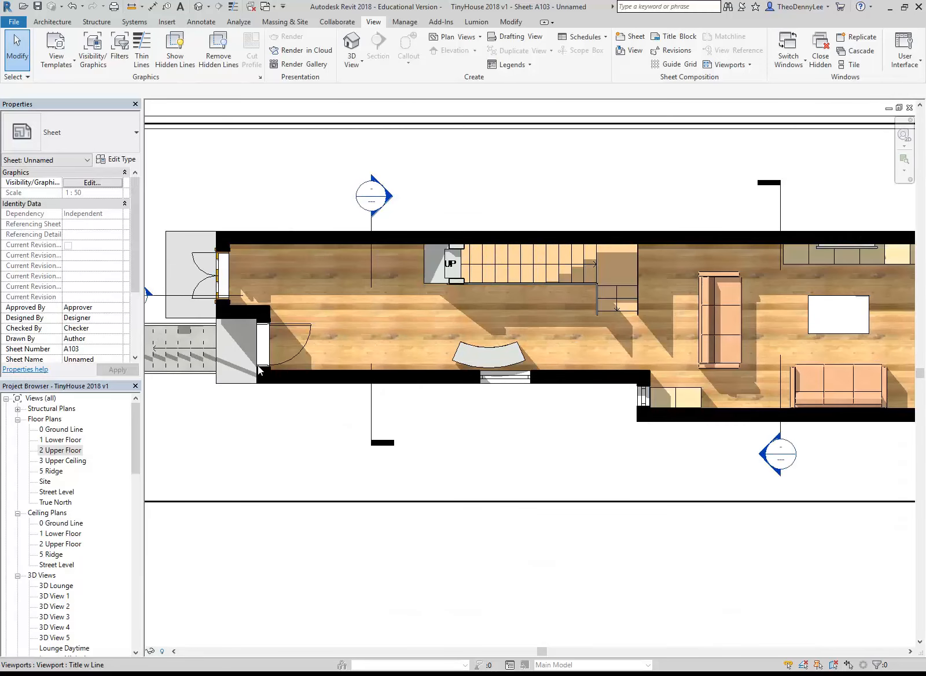
pyautogui.doubleClick(52, 450)
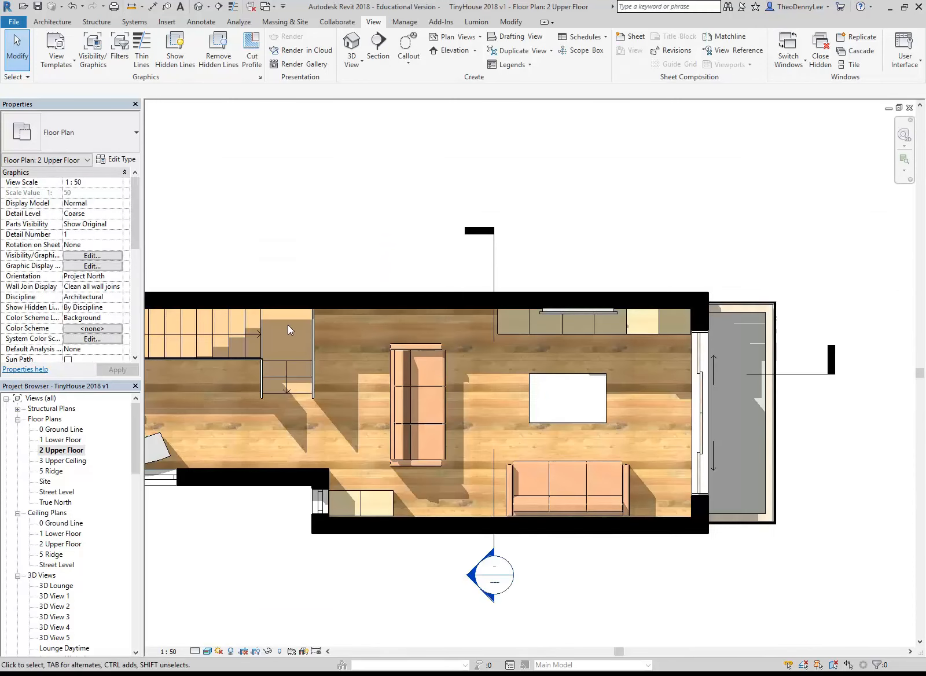
pyautogui.moveTo(578, 302); pyautogui.dragTo(643, 308, button='middle')
pyautogui.moveTo(370, 266); pyautogui.dragTo(507, 295, button='middle')
pyautogui.scroll(2, 355, 236)
pyautogui.moveTo(354, 237); pyautogui.dragTo(328, 226, button='middle')
# Place a "Lounge" text note in the Arial 3.5mm type on the table between the sofas
pyautogui.click(197, 22)
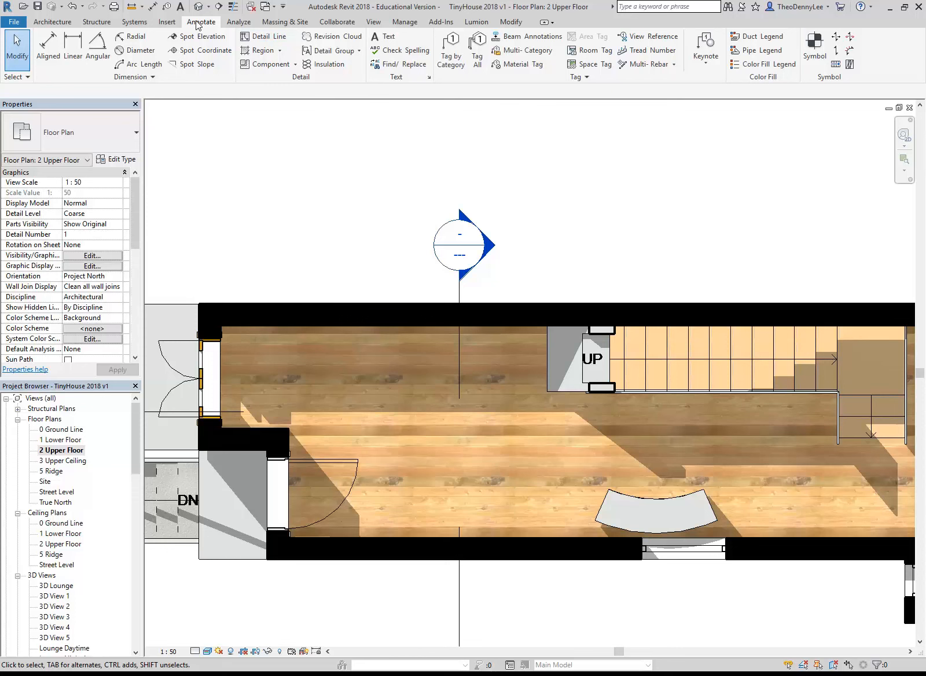
pyautogui.click(382, 37)
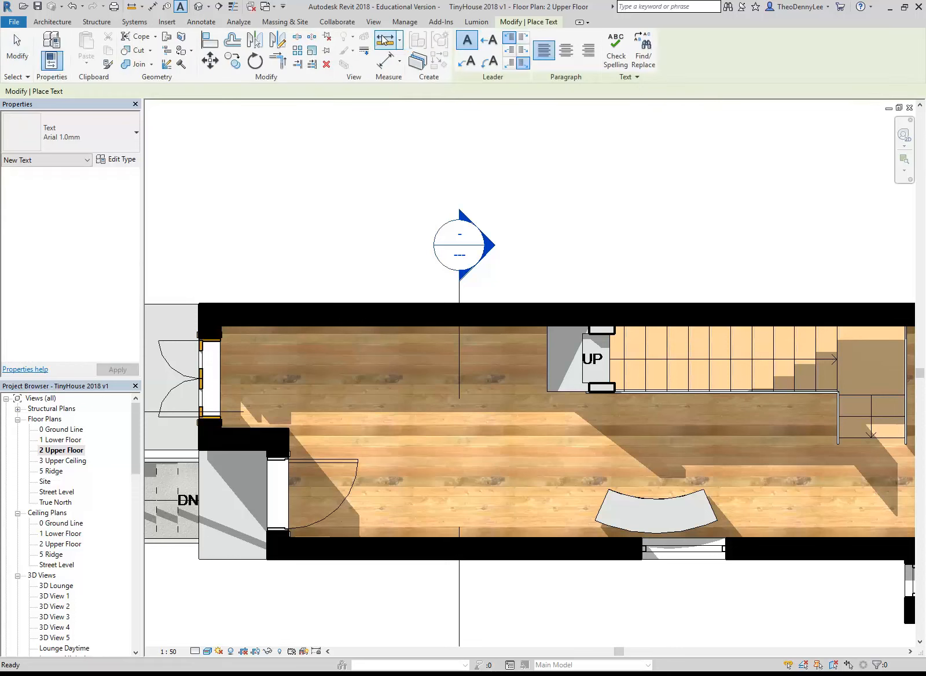
pyautogui.click(77, 124)
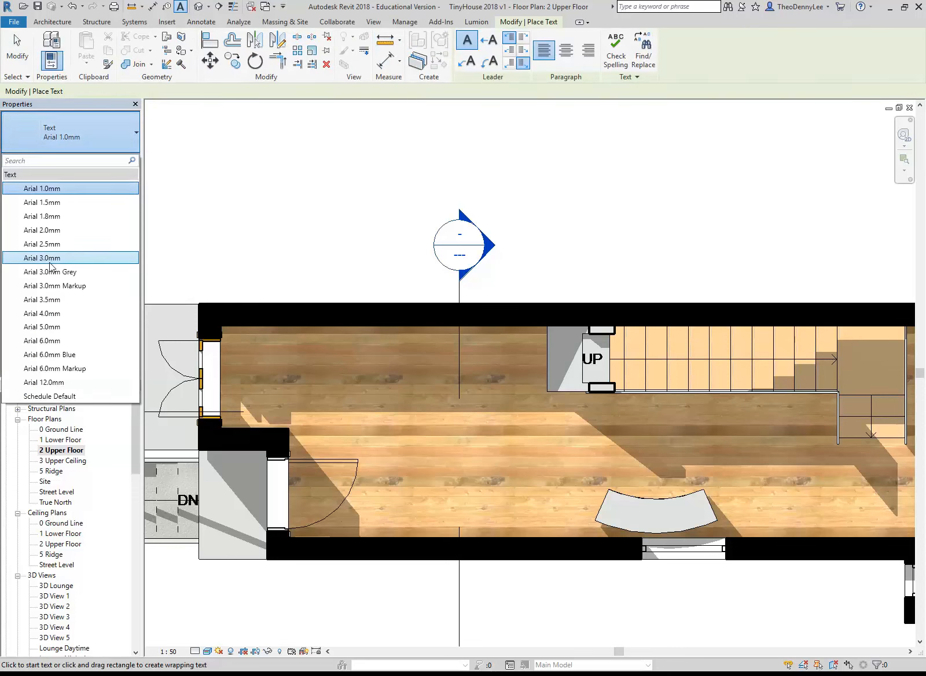
pyautogui.click(52, 301)
pyautogui.scroll(-1, 599, 408)
pyautogui.moveTo(248, 403); pyautogui.dragTo(242, 401, button='middle')
pyautogui.moveTo(587, 431); pyautogui.dragTo(392, 410, button='middle')
pyautogui.moveTo(626, 418); pyautogui.dragTo(518, 394, button='middle')
pyautogui.write('Lounge')
pyautogui.click(423, 378)
# Place a "Living" text note in the open area between the entry door and the stairs, and end the Text command
pyautogui.moveTo(623, 425); pyautogui.dragTo(633, 431, button='middle')
pyautogui.scroll(1, 633, 431)
pyautogui.moveTo(432, 387); pyautogui.dragTo(662, 397, button='middle')
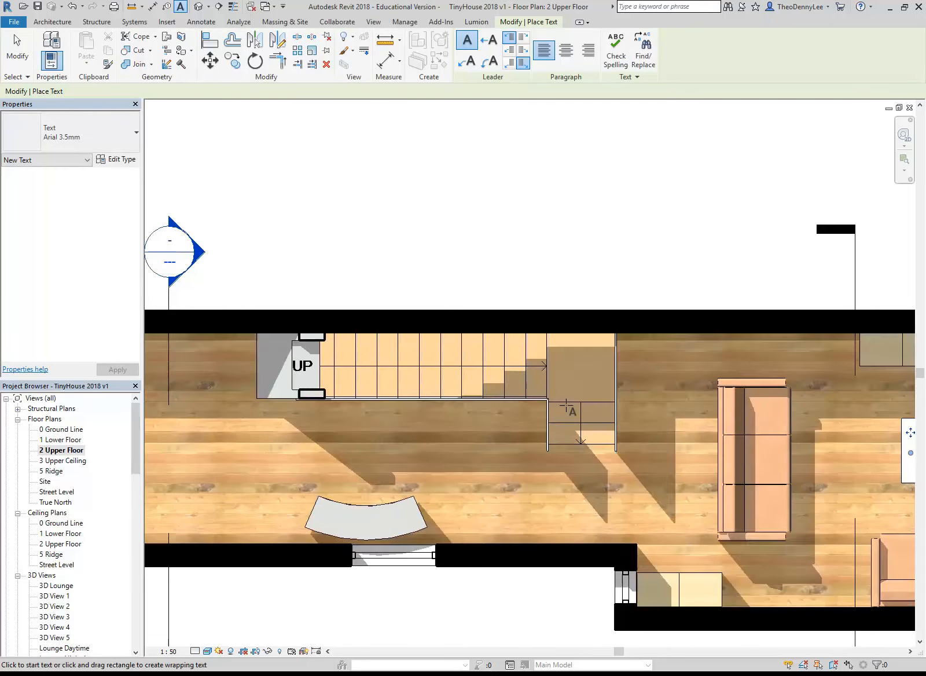
pyautogui.scroll(-1, 566, 406)
pyautogui.moveTo(159, 428); pyautogui.dragTo(333, 425, button='middle')
pyautogui.scroll(1, 380, 434)
pyautogui.moveTo(336, 421); pyautogui.dragTo(516, 468)
pyautogui.write('Living')
pyautogui.click(258, 237)
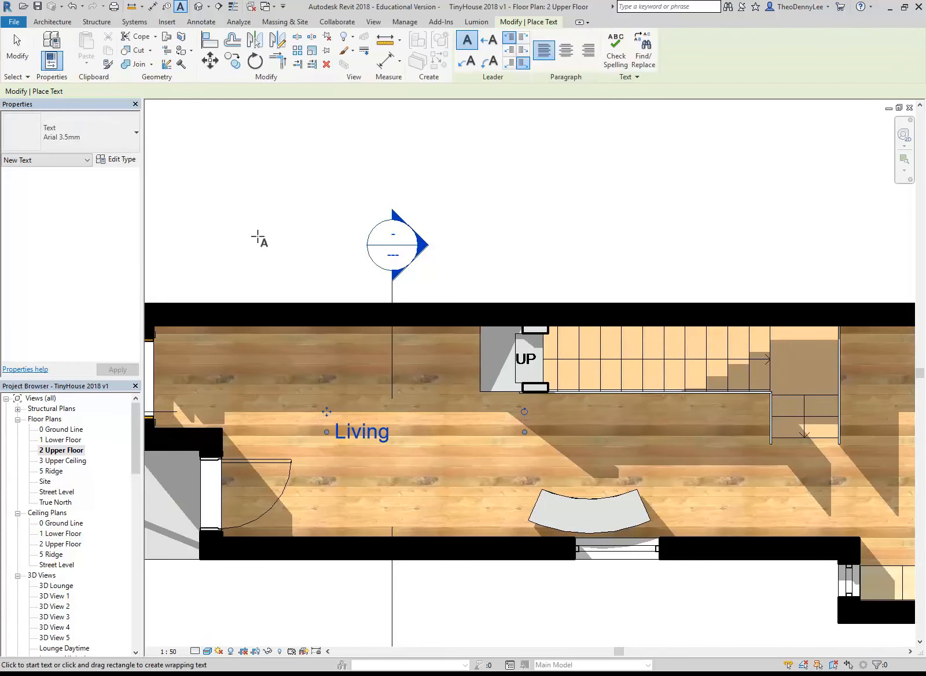
pyautogui.scroll(-2, 258, 242)
pyautogui.moveTo(258, 242); pyautogui.dragTo(300, 283, button='middle')
pyautogui.rightClick(301, 248)
pyautogui.click(328, 258)
pyautogui.rightClick(329, 260)
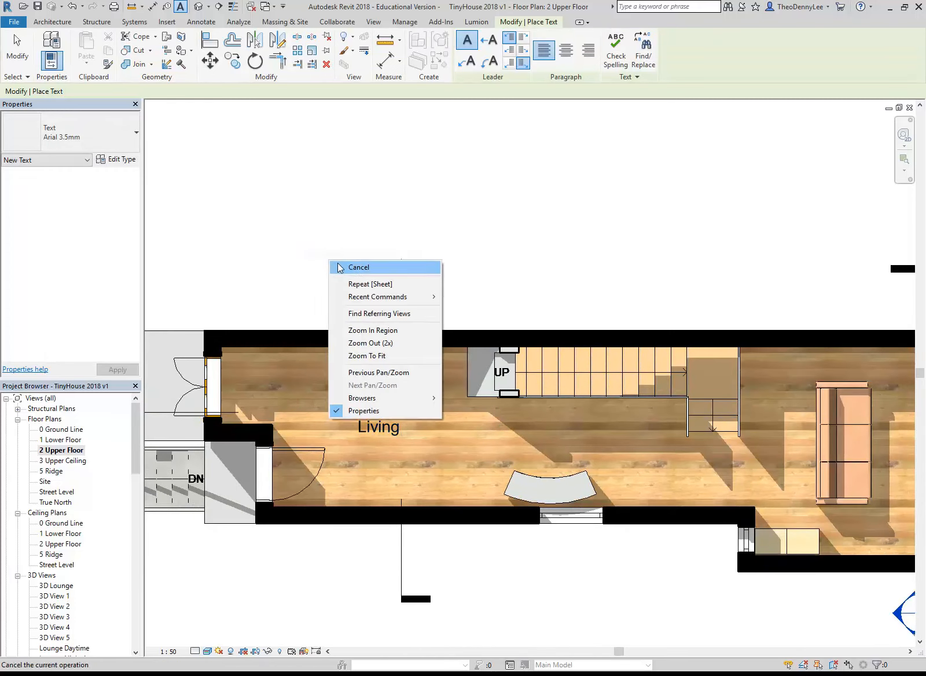
pyautogui.click(339, 267)
# Open sheet A103 to check the room labels on the plan, and save the project
pyautogui.scroll(-3, 324, 267)
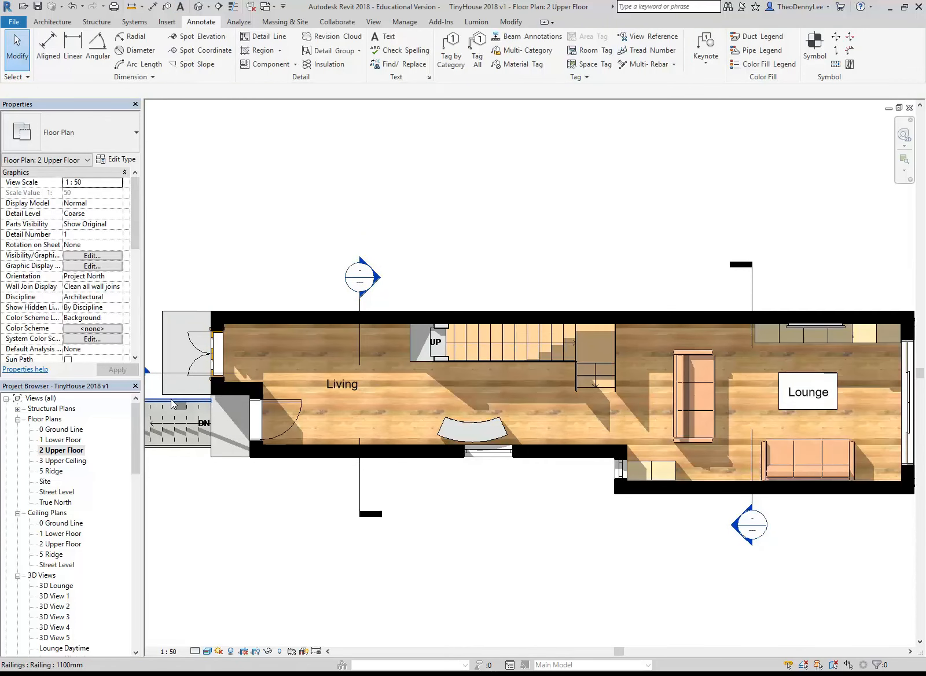
pyautogui.click(61, 450)
pyautogui.moveTo(136, 439); pyautogui.dragTo(136, 516)
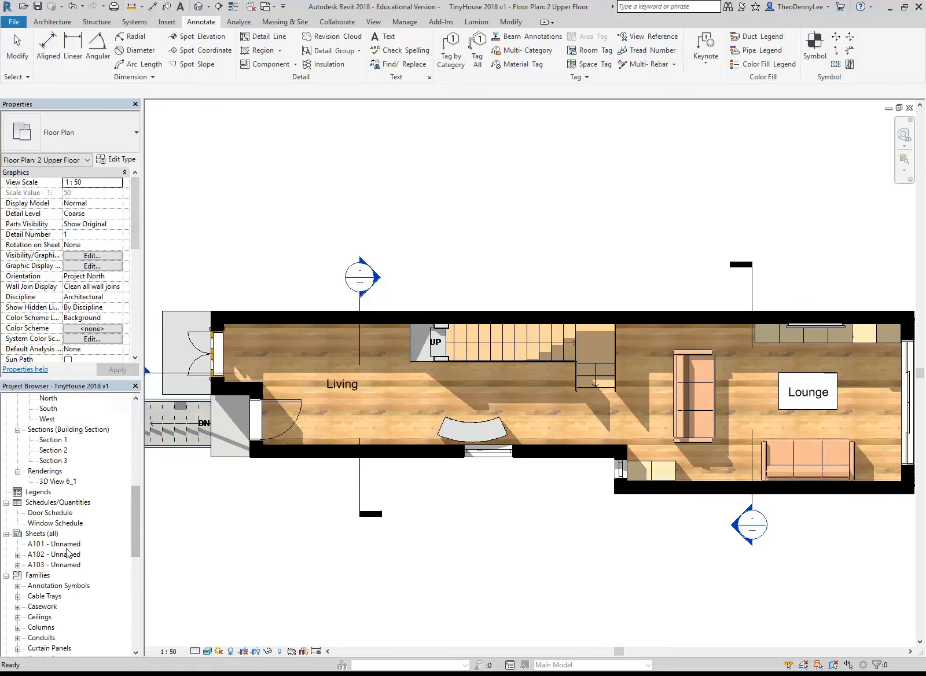
pyautogui.doubleClick(62, 564)
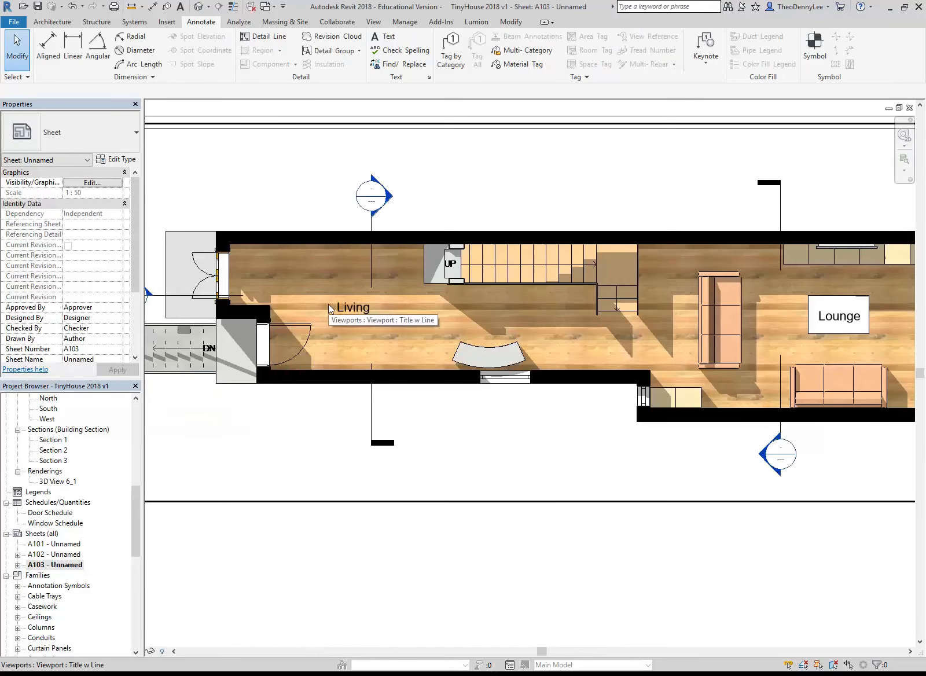
pyautogui.click(37, 7)
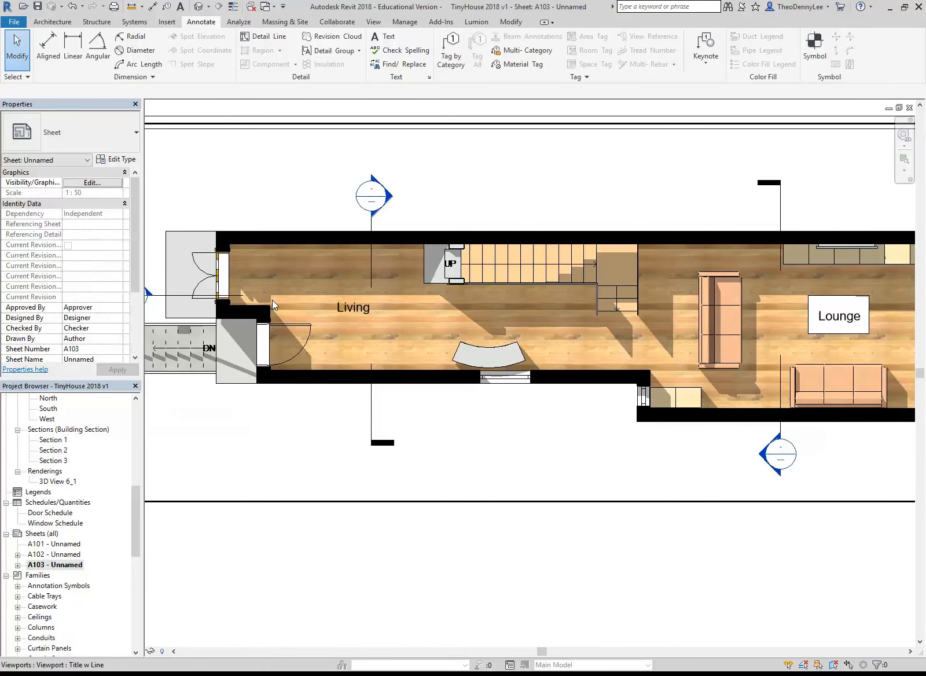
# Open the 2 Upper Floor plan view at the small window beside the lounge shelving
pyautogui.moveTo(139, 515); pyautogui.dragTo(139, 431)
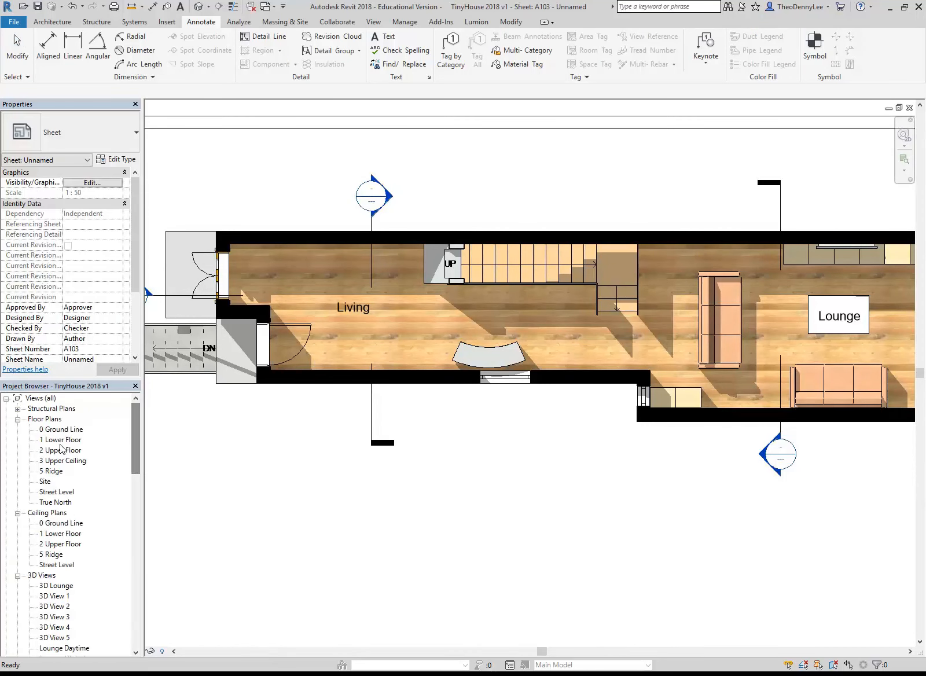
pyautogui.doubleClick(61, 449)
pyautogui.moveTo(539, 396); pyautogui.dragTo(416, 399, button='middle')
pyautogui.scroll(5, 516, 417)
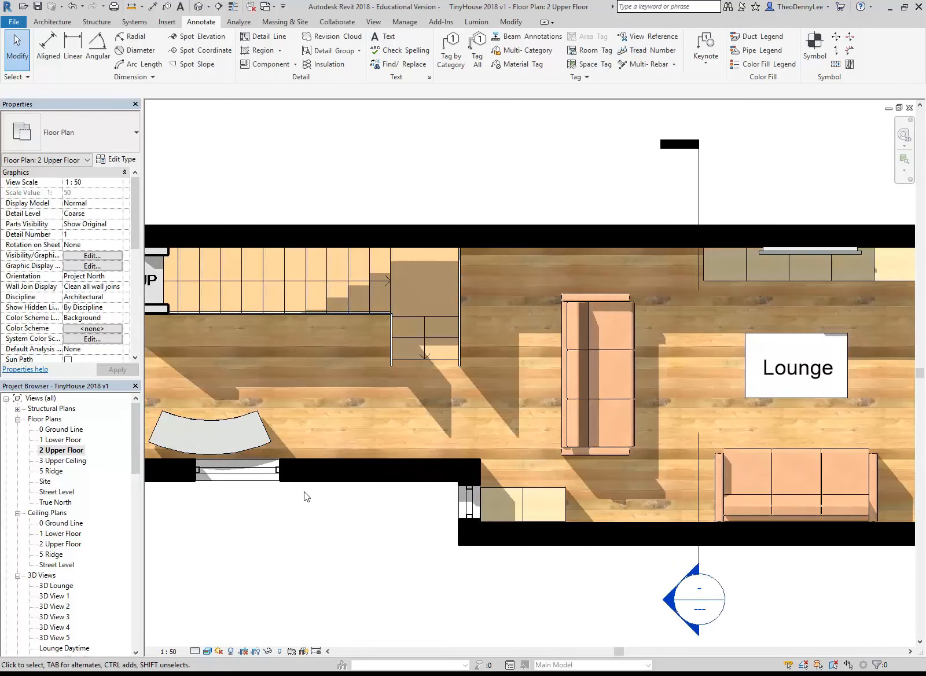
pyautogui.scroll(6, 498, 534)
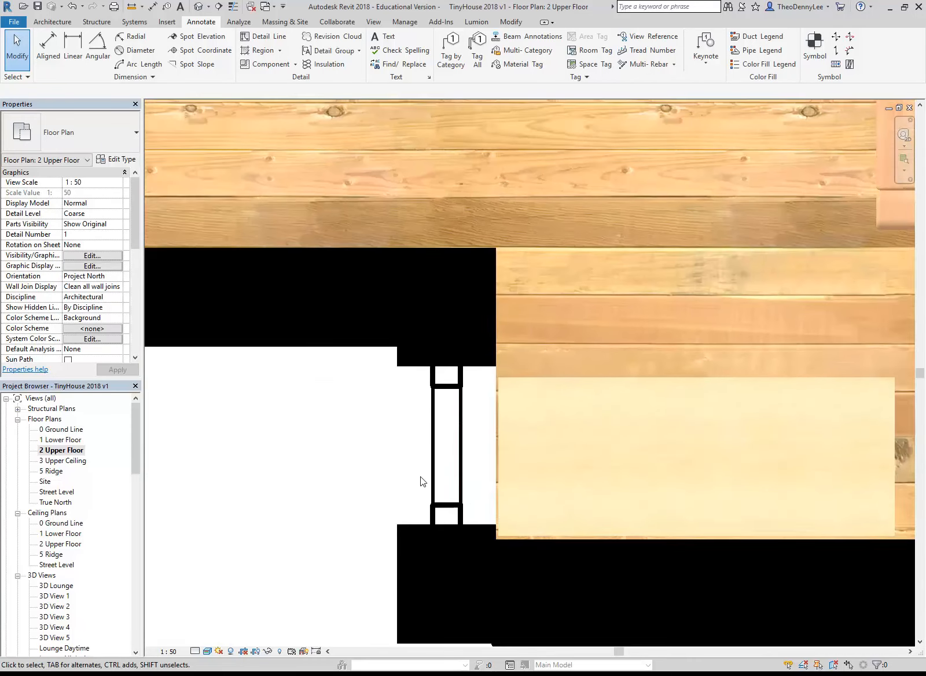
pyautogui.scroll(3, 350, 477)
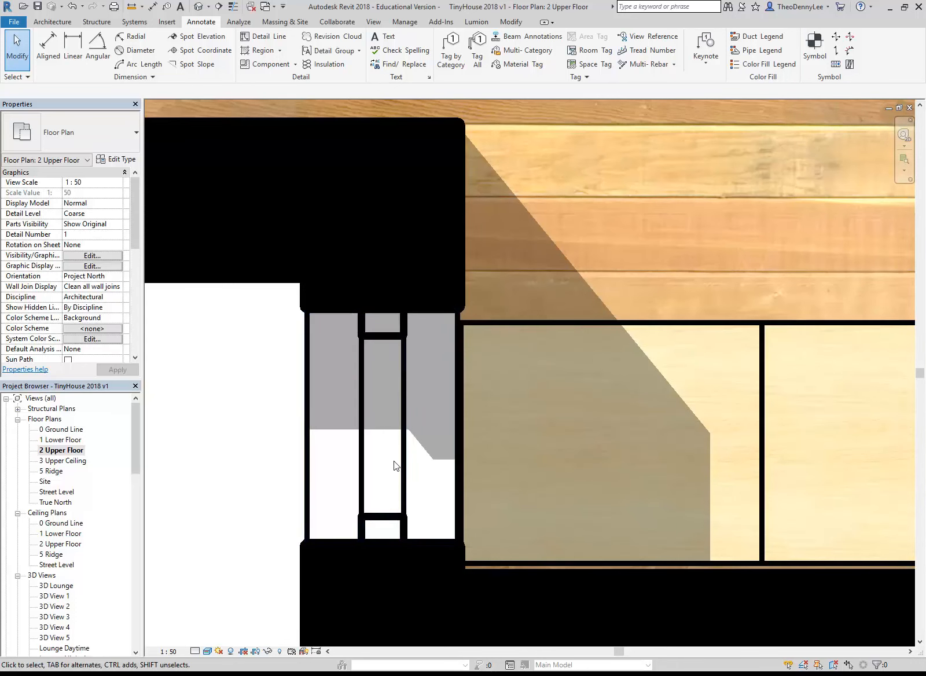
pyautogui.click(268, 37)
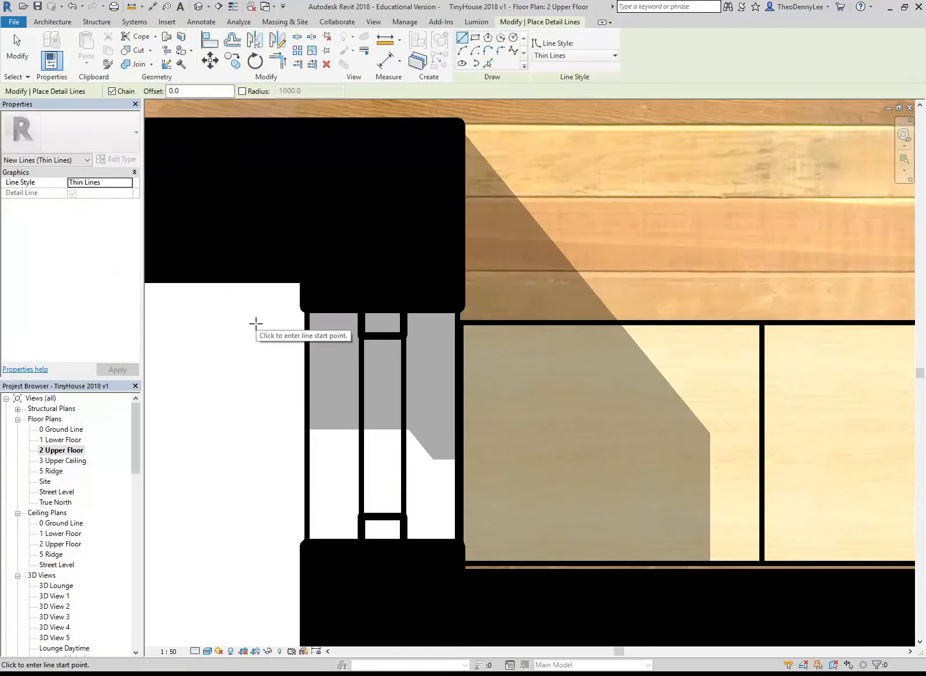
pyautogui.press('Escape')
pyautogui.press('Escape')
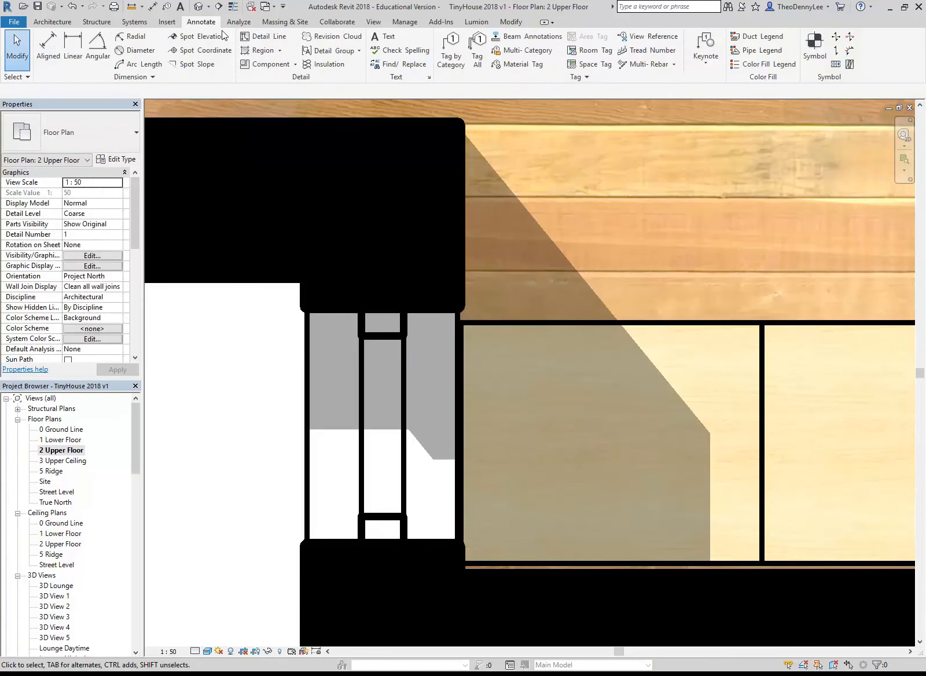
# Draw a vertical detail line in the Medium Lines style along the glazing centre of the small window, from frame midpoint to frame midpoint
pyautogui.click(256, 39)
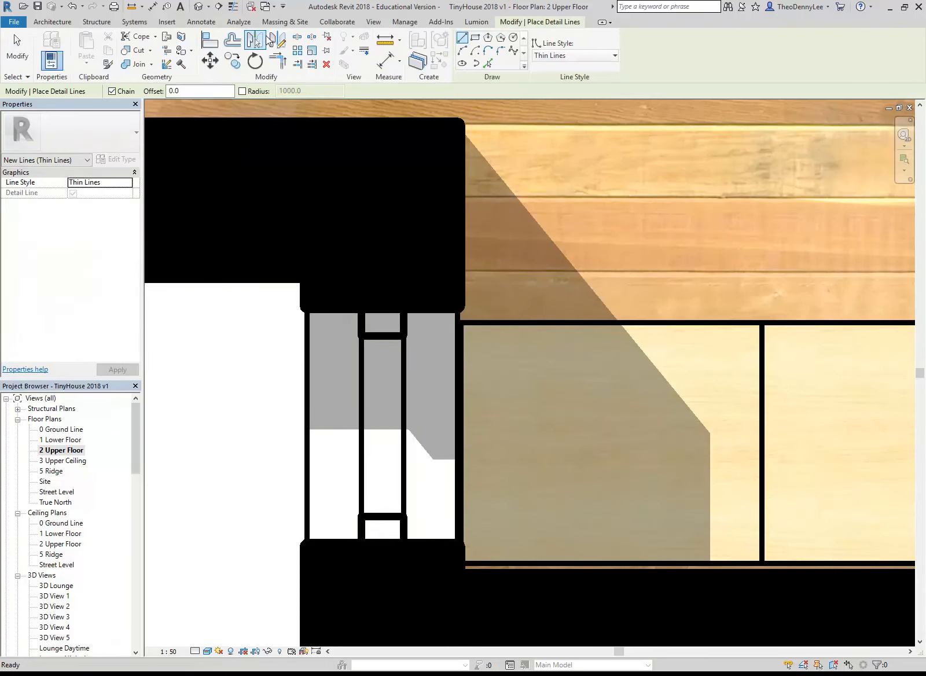
pyautogui.click(581, 56)
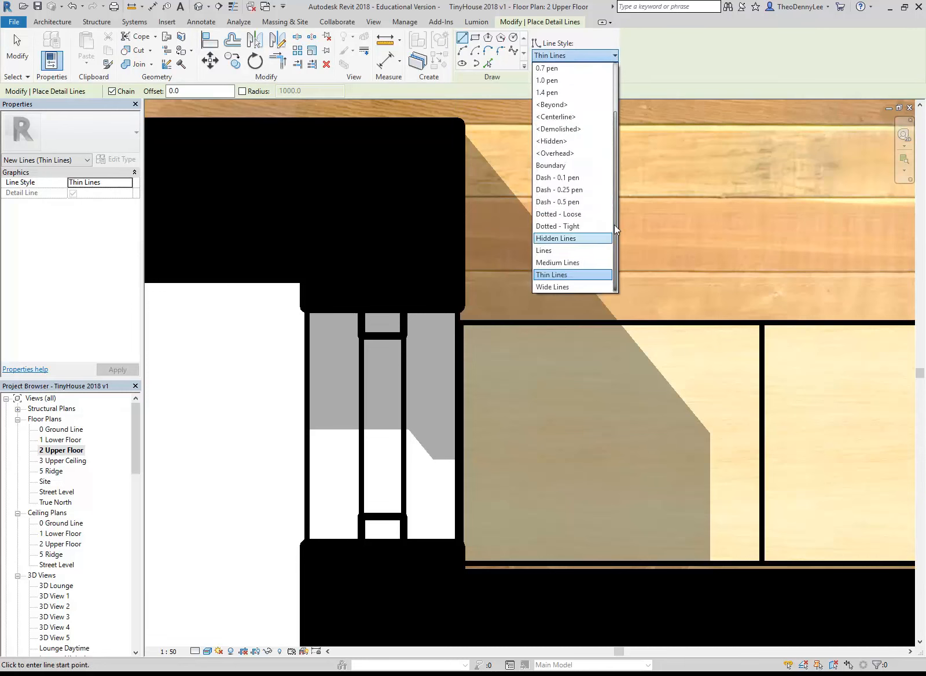
pyautogui.click(570, 263)
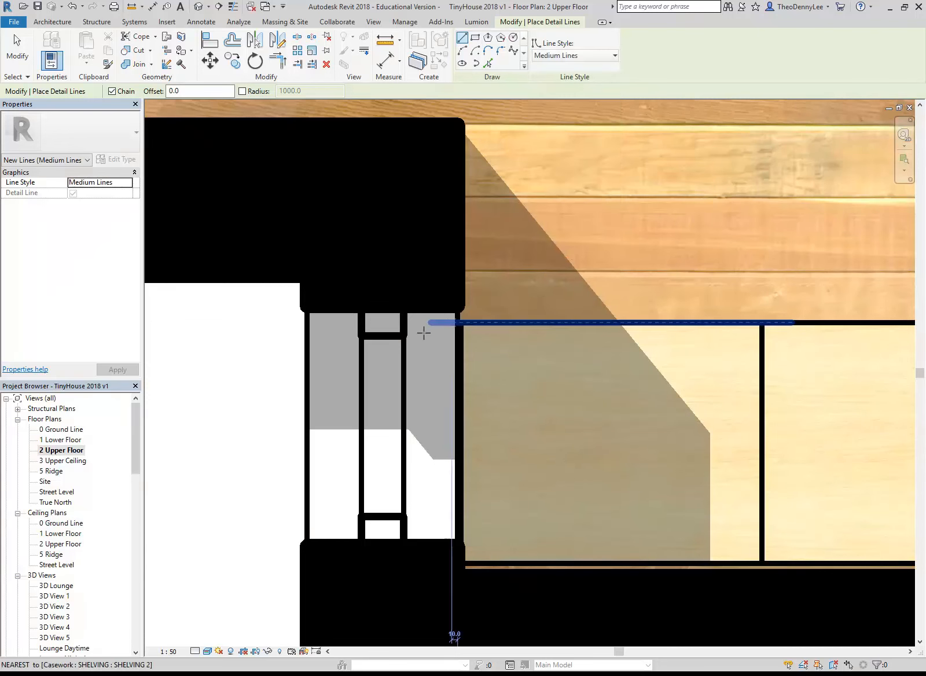
pyautogui.click(382, 336)
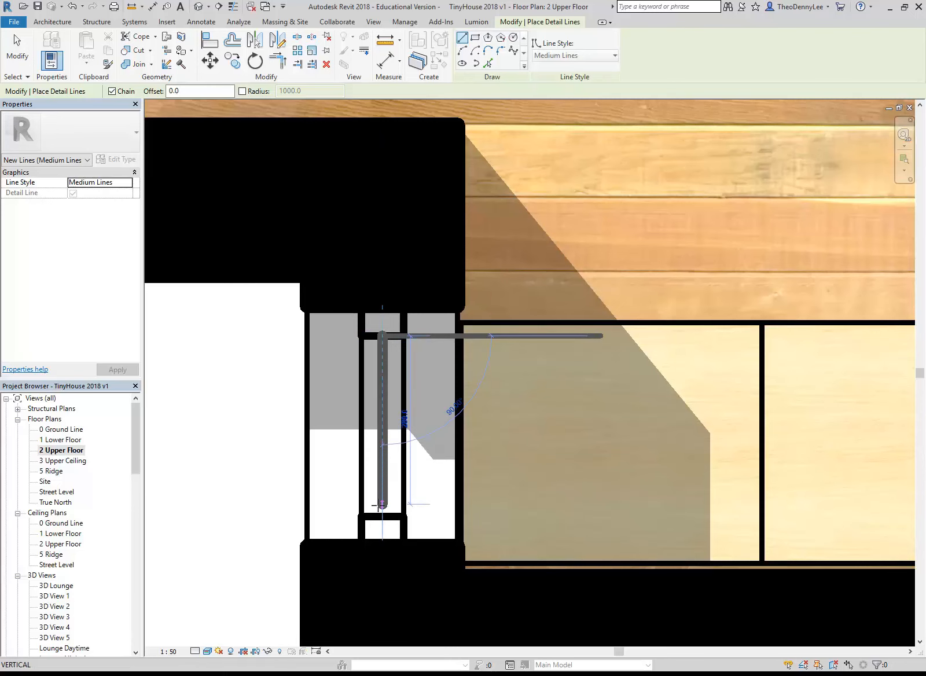
pyautogui.click(382, 515)
pyautogui.rightClick(298, 375)
pyautogui.click(317, 382)
# Draw a sample horizontal detail line in the blank area outside the plan, and delete it
pyautogui.scroll(-2, 270, 376)
pyautogui.moveTo(252, 378); pyautogui.dragTo(351, 409, button='middle')
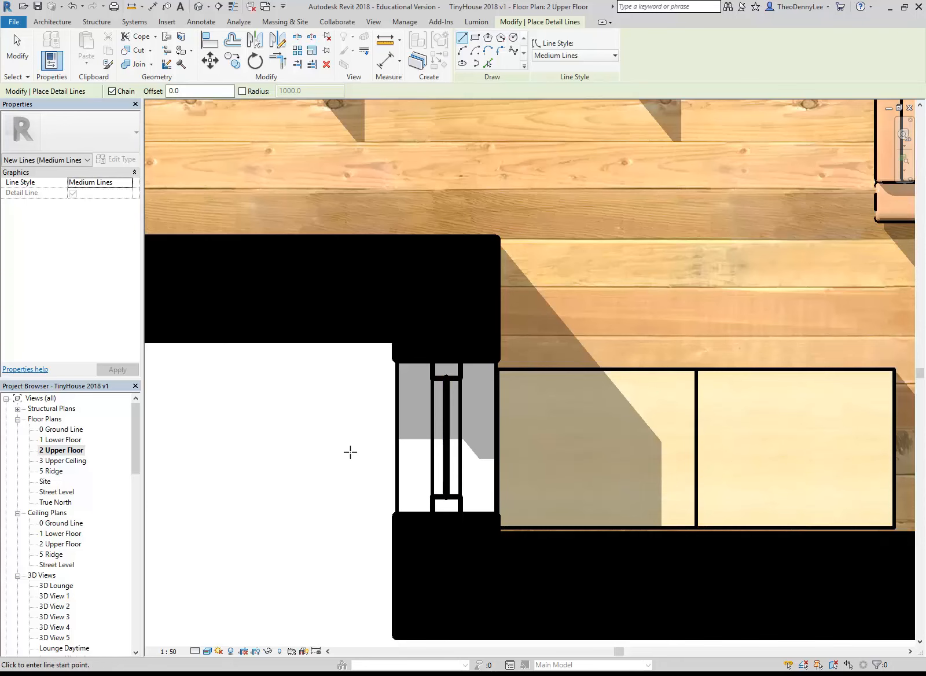
pyautogui.scroll(-4, 350, 452)
pyautogui.moveTo(365, 461); pyautogui.dragTo(543, 448, button='middle')
pyautogui.scroll(1, 536, 442)
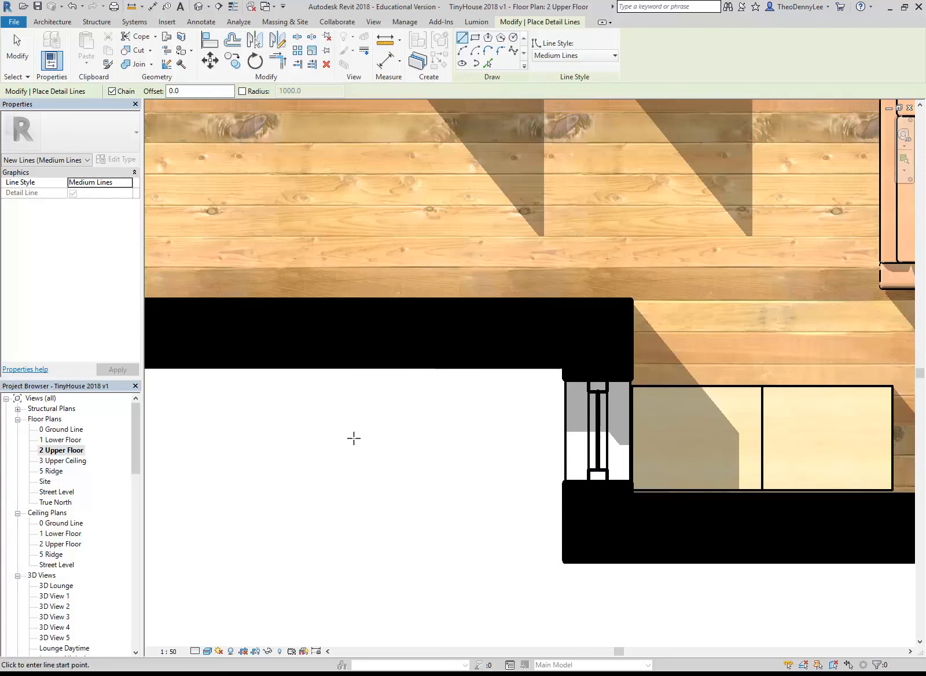
pyautogui.click(591, 56)
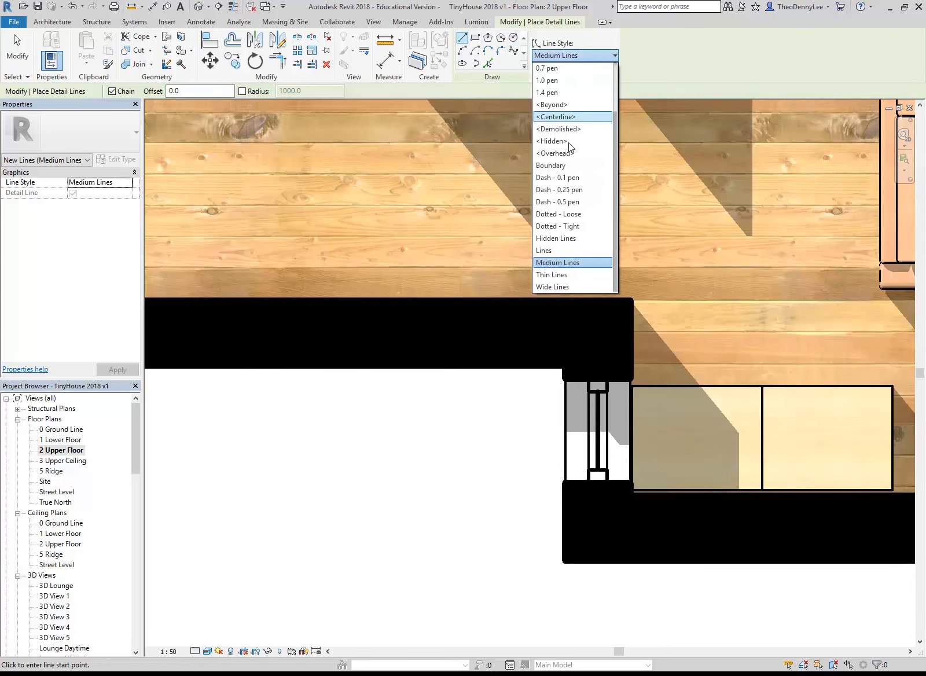
pyautogui.click(560, 280)
pyautogui.click(466, 498)
pyautogui.click(376, 497)
pyautogui.press('Escape')
pyautogui.press('Escape')
pyautogui.scroll(4, 419, 516)
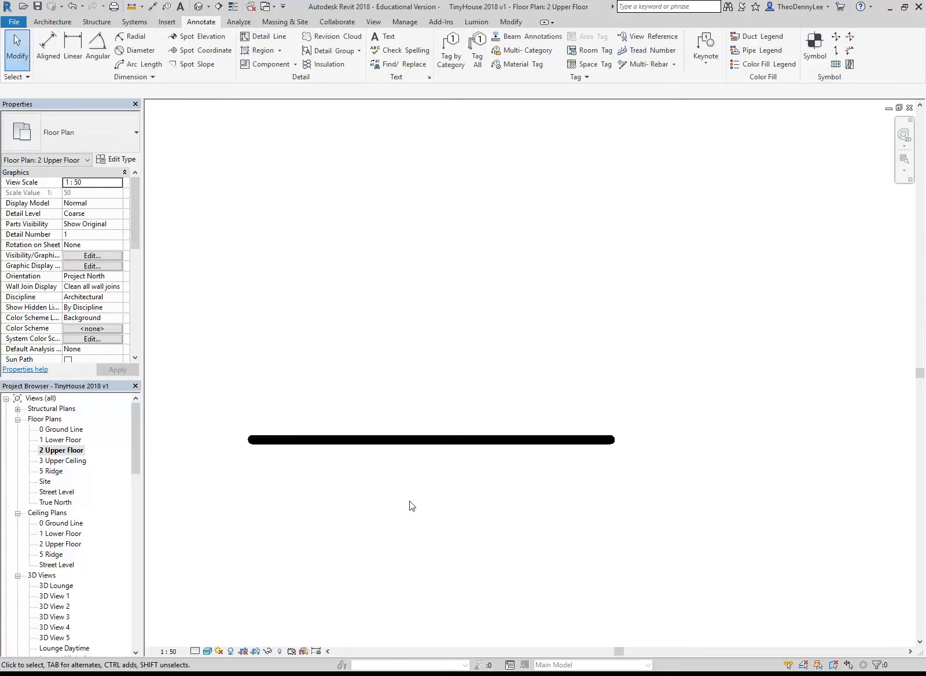
pyautogui.click(396, 438)
pyautogui.press('Delete')
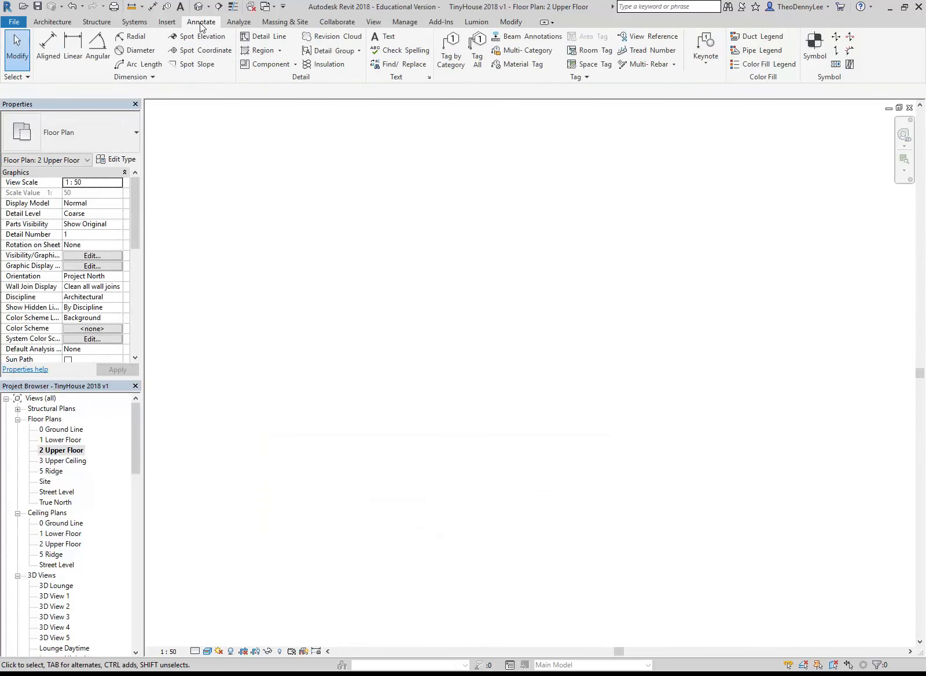
# Draw a Medium Lines detail line about 900 mm long between the frame midpoints of the window behind the curved shelf, and end the command
pyautogui.click(52, 21)
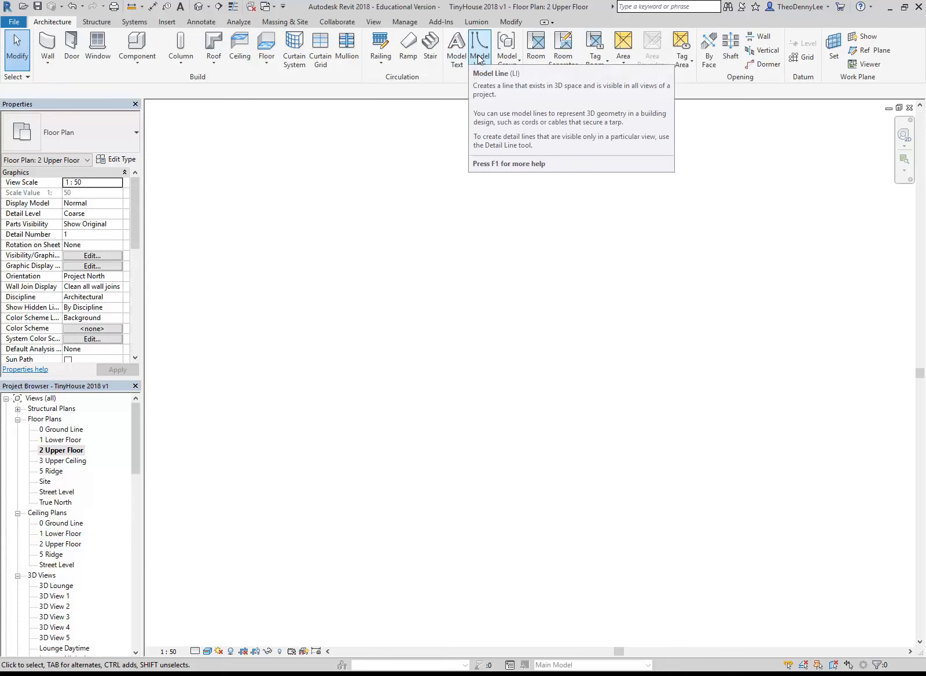
pyautogui.click(200, 22)
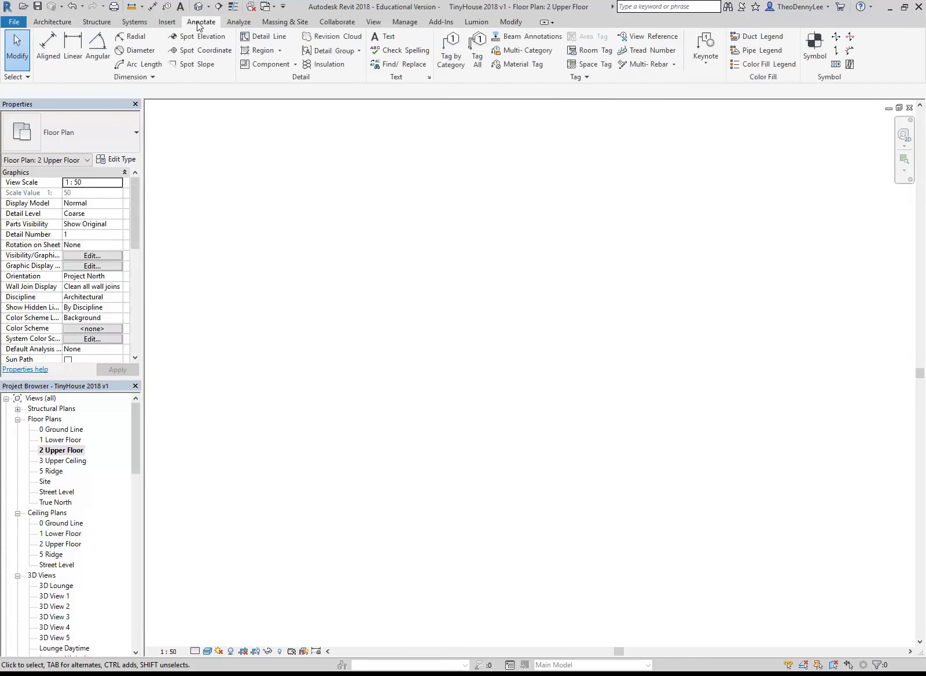
pyautogui.click(261, 36)
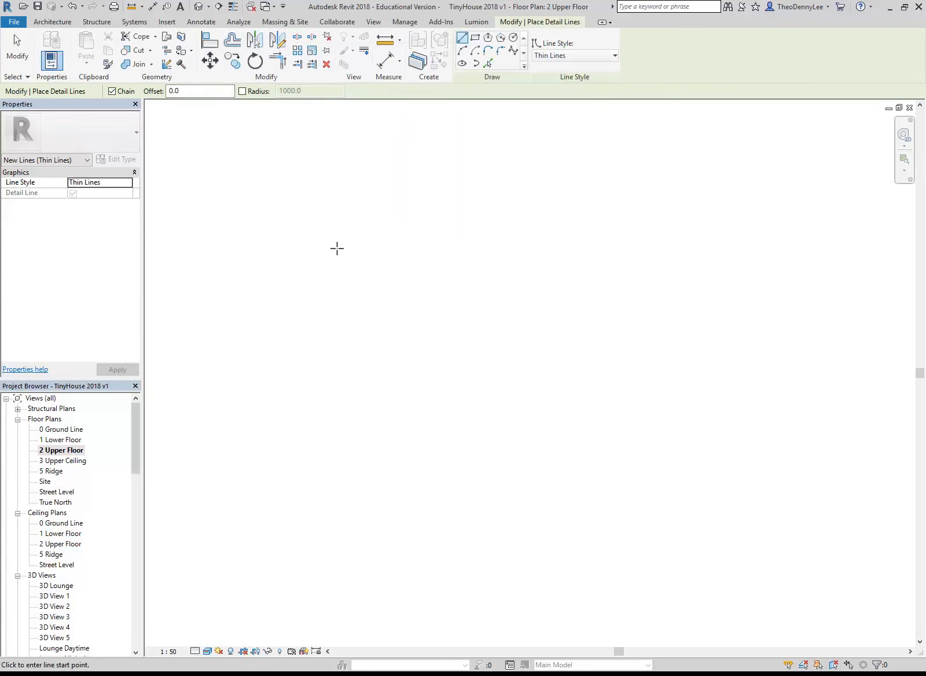
pyautogui.scroll(-3, 340, 253)
pyautogui.moveTo(340, 252); pyautogui.dragTo(744, 438, button='middle')
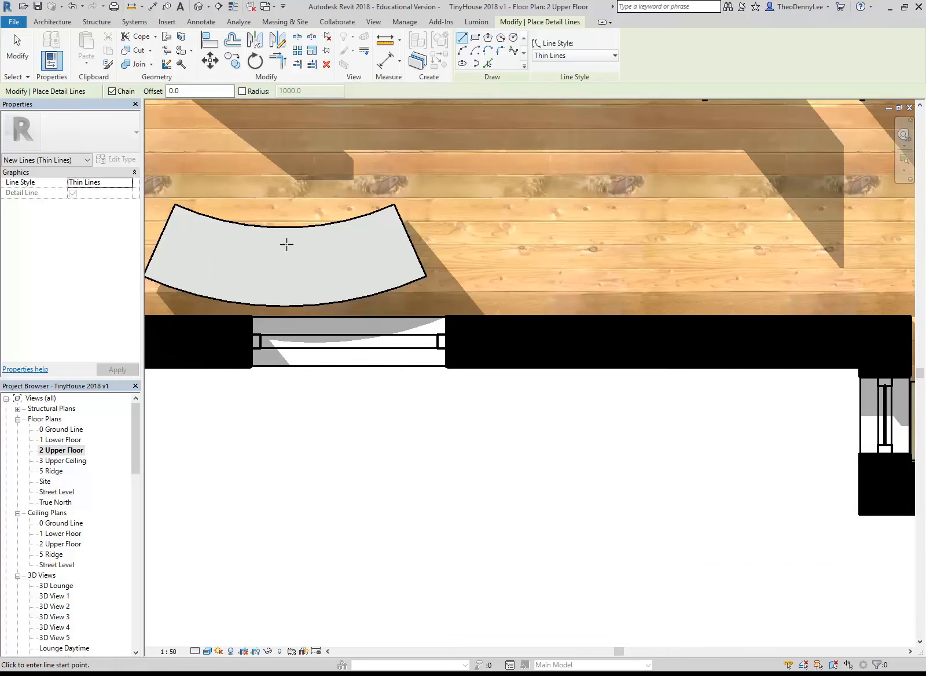
pyautogui.moveTo(286, 244); pyautogui.dragTo(326, 252, button='middle')
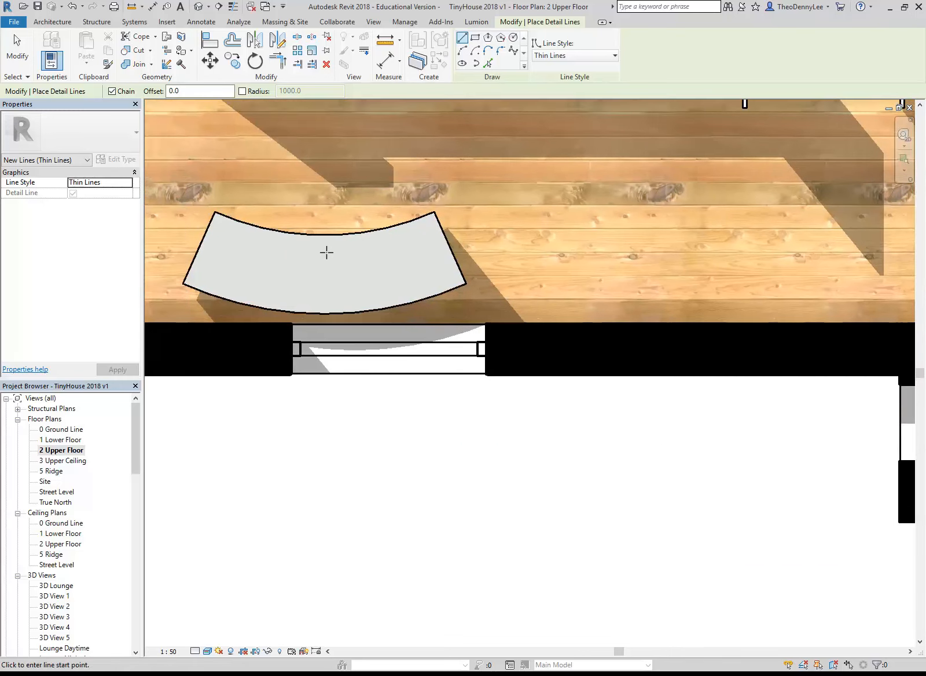
pyautogui.scroll(2, 327, 252)
pyautogui.scroll(2, 326, 252)
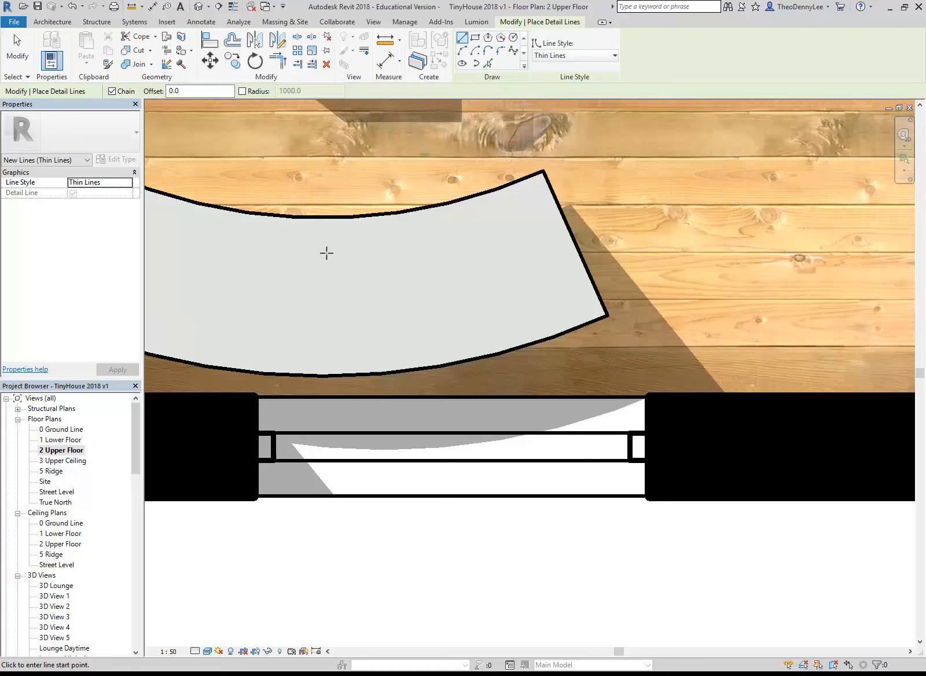
pyautogui.click(273, 446)
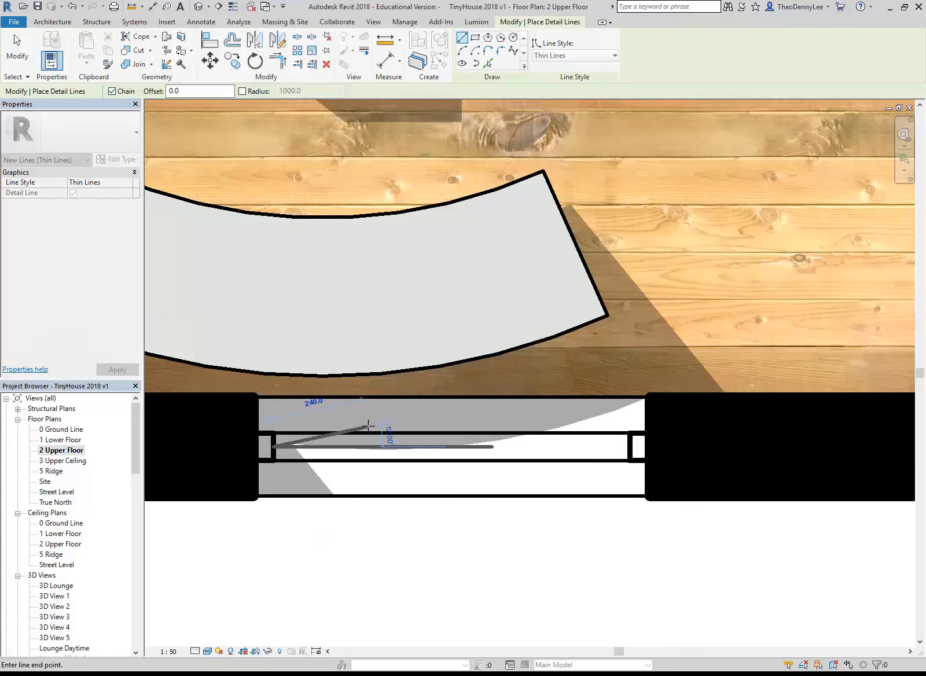
pyautogui.press('Escape')
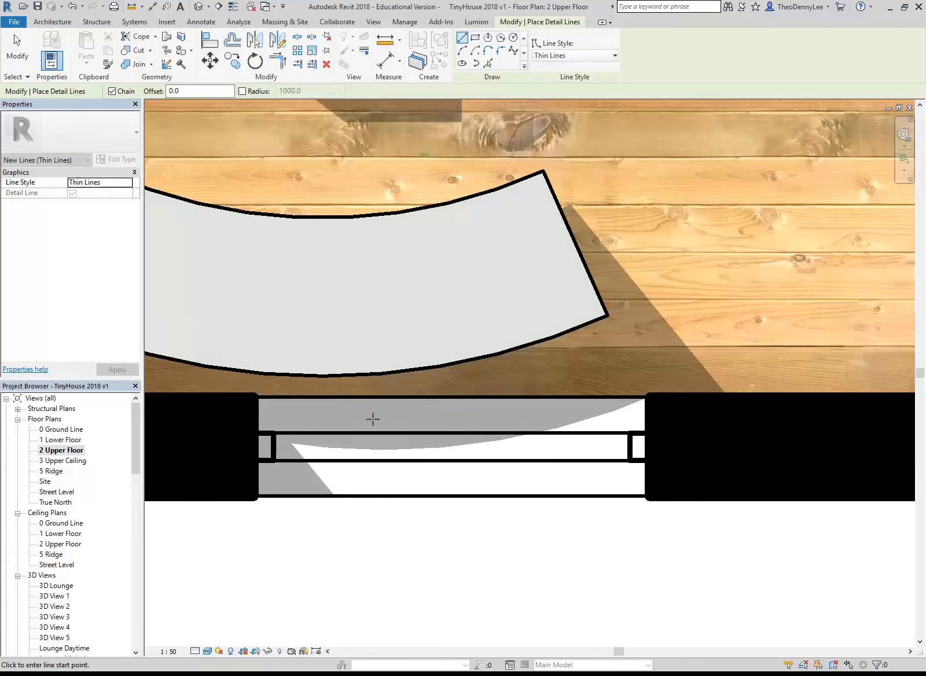
pyautogui.click(588, 56)
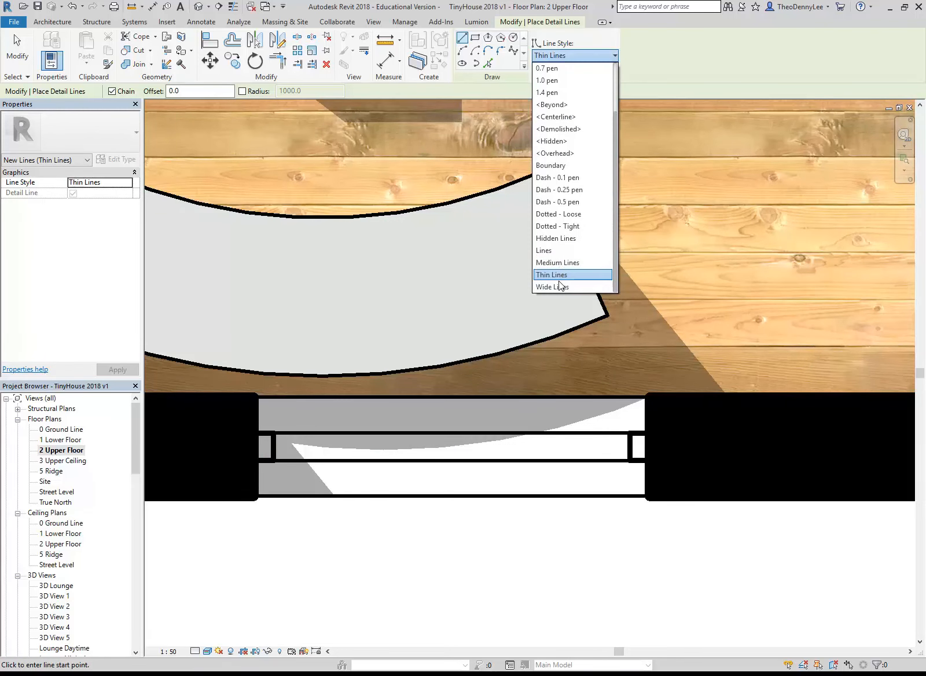
pyautogui.click(557, 262)
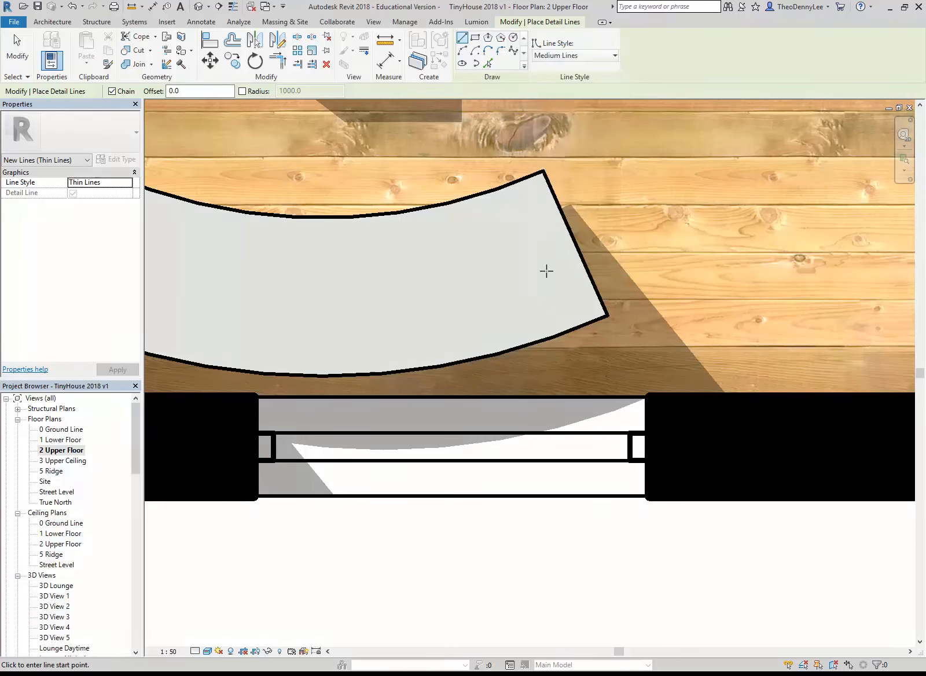
pyautogui.click(273, 446)
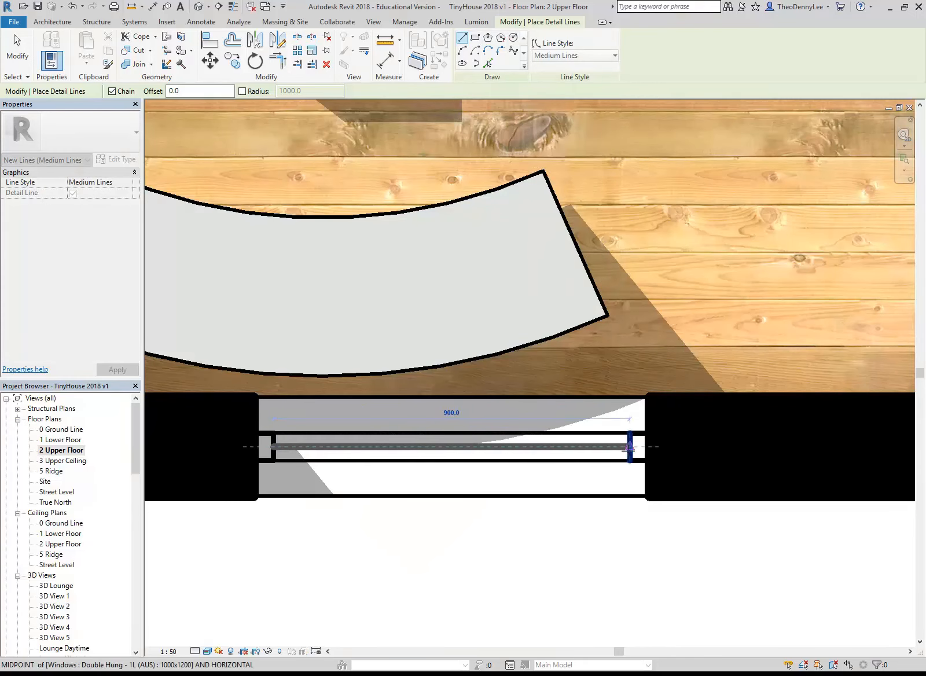
pyautogui.click(629, 446)
pyautogui.rightClick(420, 258)
pyautogui.click(443, 266)
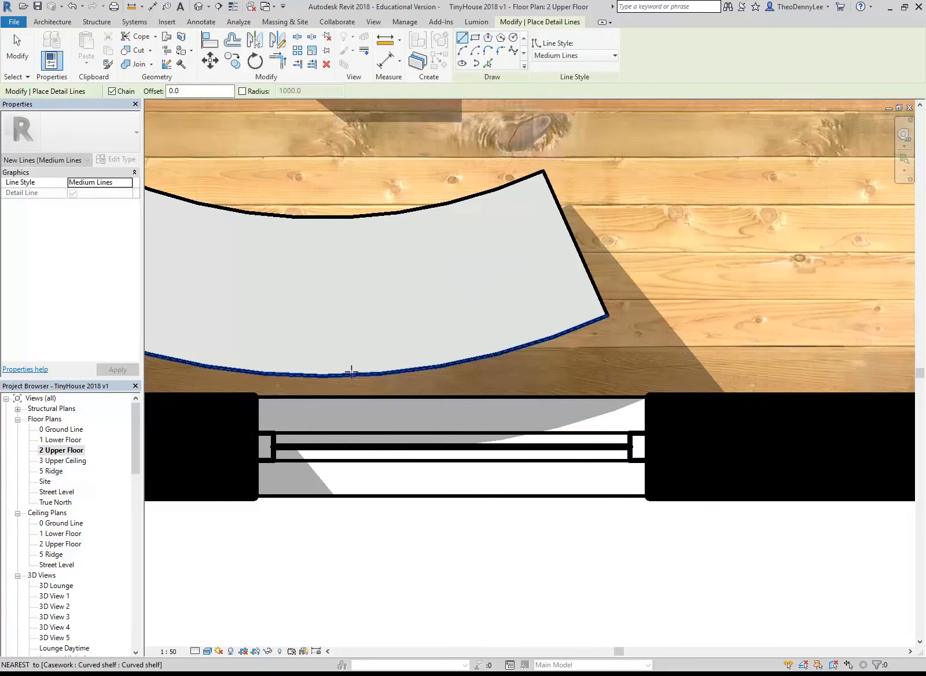
pyautogui.press('Escape')
# Examine the upper floor plan from the stairs to the lounge, including the glazing lines in both windows
pyautogui.scroll(-4, 352, 372)
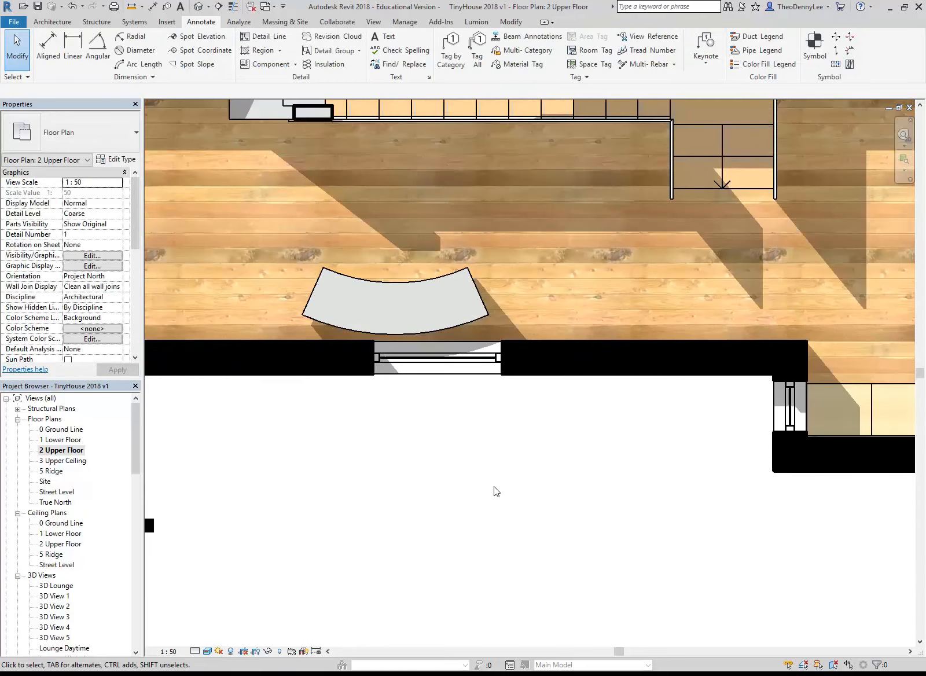
pyautogui.moveTo(463, 205); pyautogui.dragTo(422, 314, button='middle')
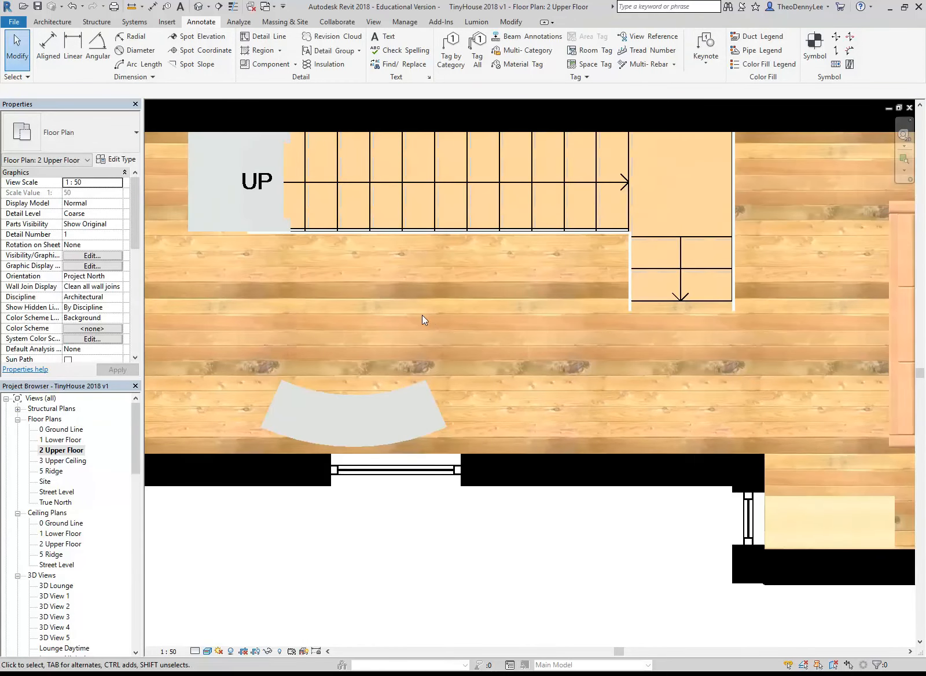
pyautogui.scroll(-1, 422, 315)
pyautogui.scroll(-1, 421, 314)
pyautogui.scroll(-2, 511, 307)
pyautogui.moveTo(510, 307); pyautogui.dragTo(428, 319, button='middle')
pyautogui.scroll(-2, 280, 509)
pyautogui.moveTo(390, 467); pyautogui.dragTo(500, 436, button='middle')
pyautogui.scroll(1, 500, 436)
pyautogui.moveTo(426, 464); pyautogui.dragTo(464, 447, button='middle')
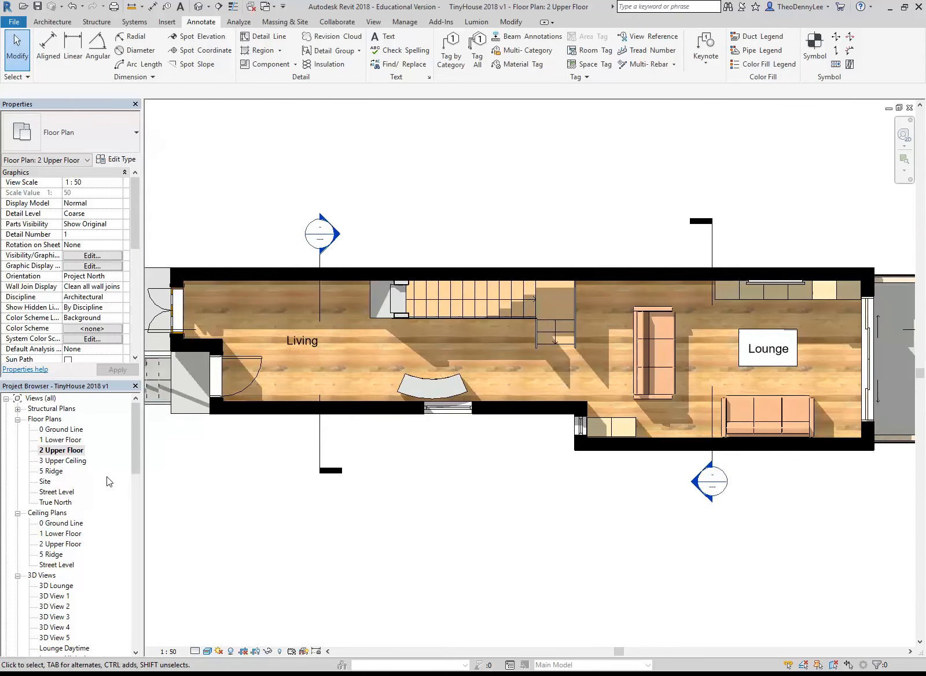
# Open sheet A103 and check the glazing line in the window behind the curved shelf
pyautogui.moveTo(134, 437); pyautogui.dragTo(128, 528)
pyautogui.doubleClick(63, 533)
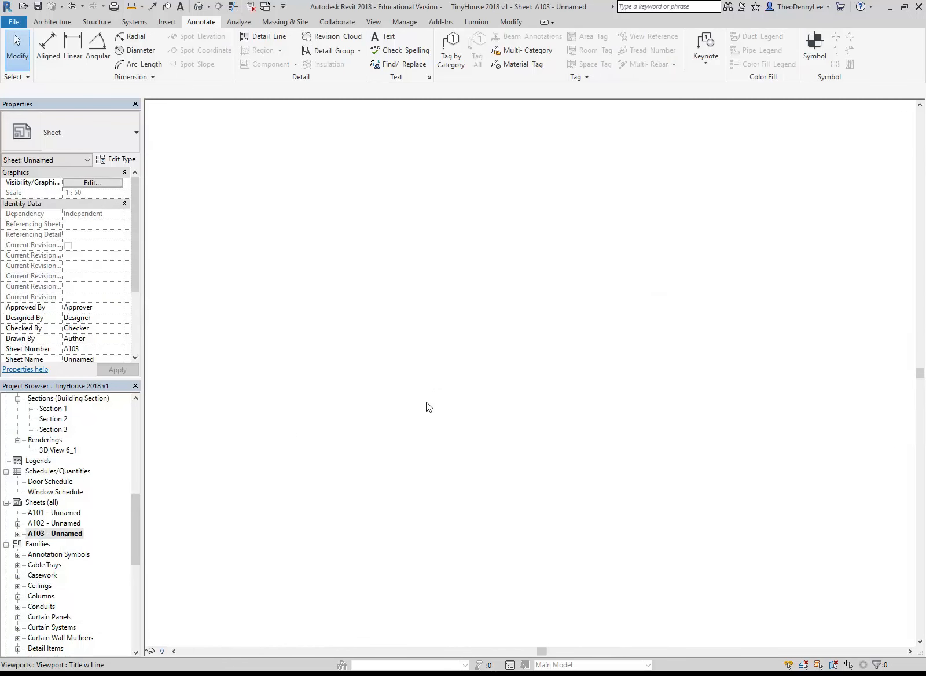
pyautogui.scroll(4, 512, 378)
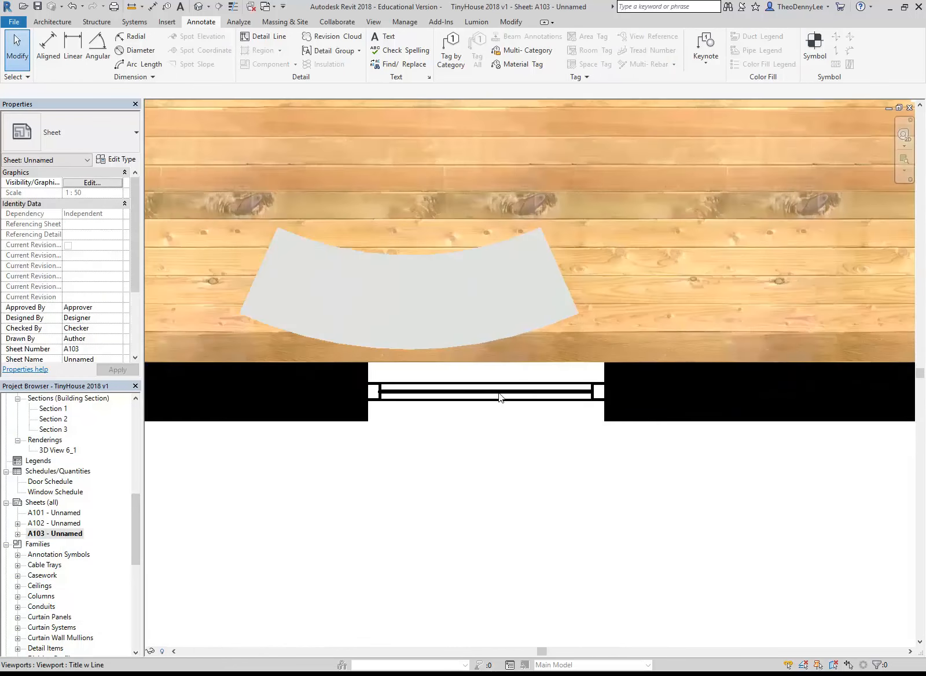
pyautogui.scroll(-2, 514, 398)
pyautogui.scroll(-2, 514, 396)
pyautogui.moveTo(523, 449); pyautogui.dragTo(509, 451, button='middle')
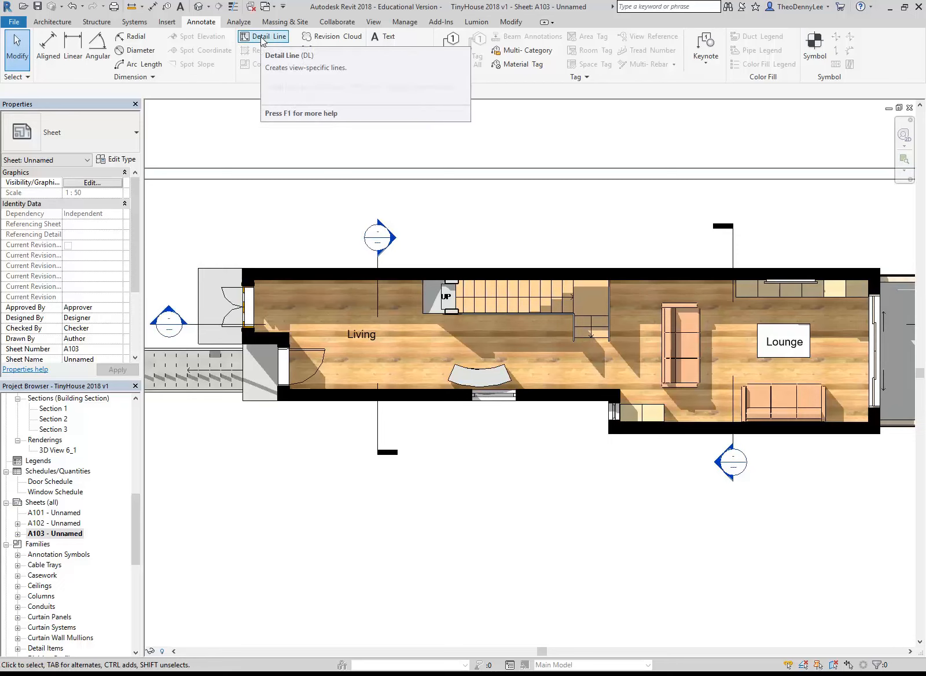
# Examine the whole A103 sheet layout, including the floor plan, its view title and the title block
pyautogui.scroll(-4, 283, 264)
pyautogui.moveTo(282, 265); pyautogui.dragTo(358, 255, button='middle')
pyautogui.scroll(-3, 475, 382)
pyautogui.moveTo(476, 383); pyautogui.dragTo(481, 387, button='middle')
pyautogui.scroll(1, 474, 381)
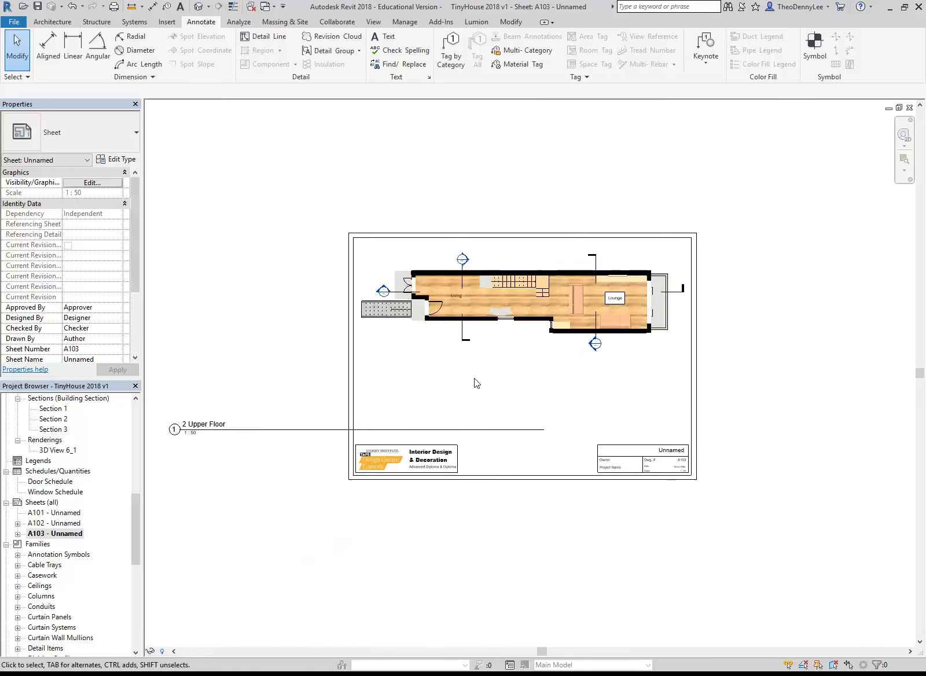
pyautogui.scroll(1, 475, 381)
pyautogui.moveTo(269, 350); pyautogui.dragTo(317, 365, button='middle')
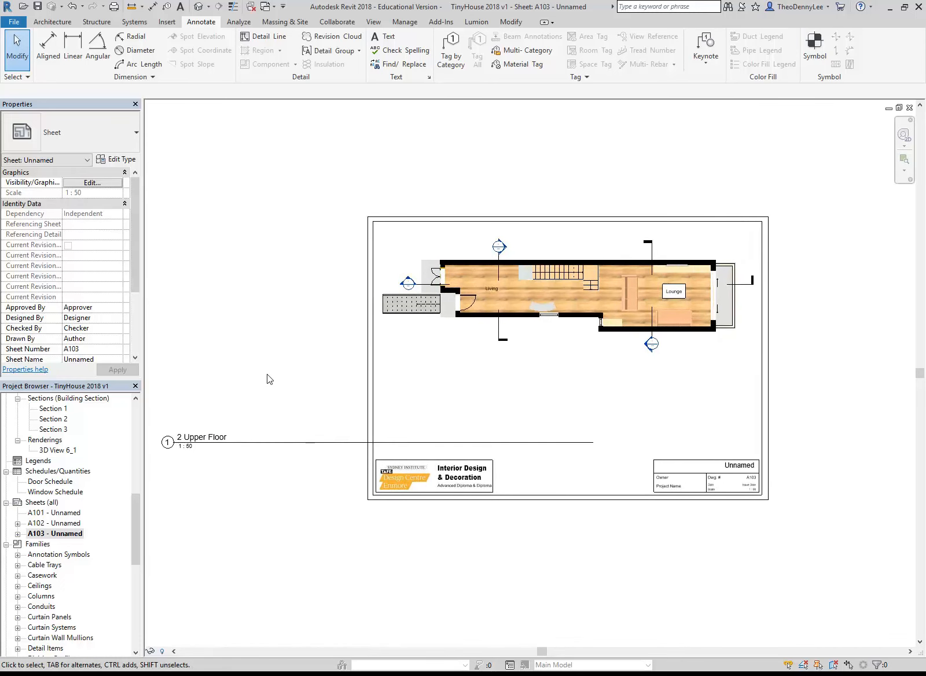
# Move the 2 Upper Floor view title to just below the plan and shorten its title line to fit inside the sheet border
pyautogui.moveTo(274, 449)
pyautogui.mouseDown()
pyautogui.moveTo(508, 363)
pyautogui.moveTo(504, 389)
pyautogui.moveTo(505, 357)
pyautogui.mouseUp()
pyautogui.click(275, 331)
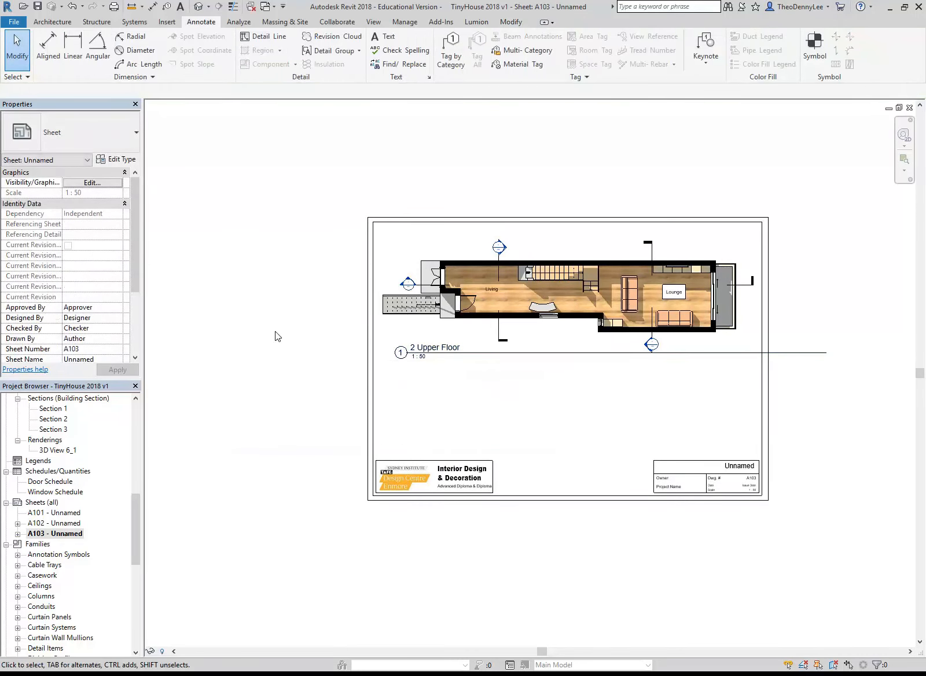
pyautogui.click(526, 276)
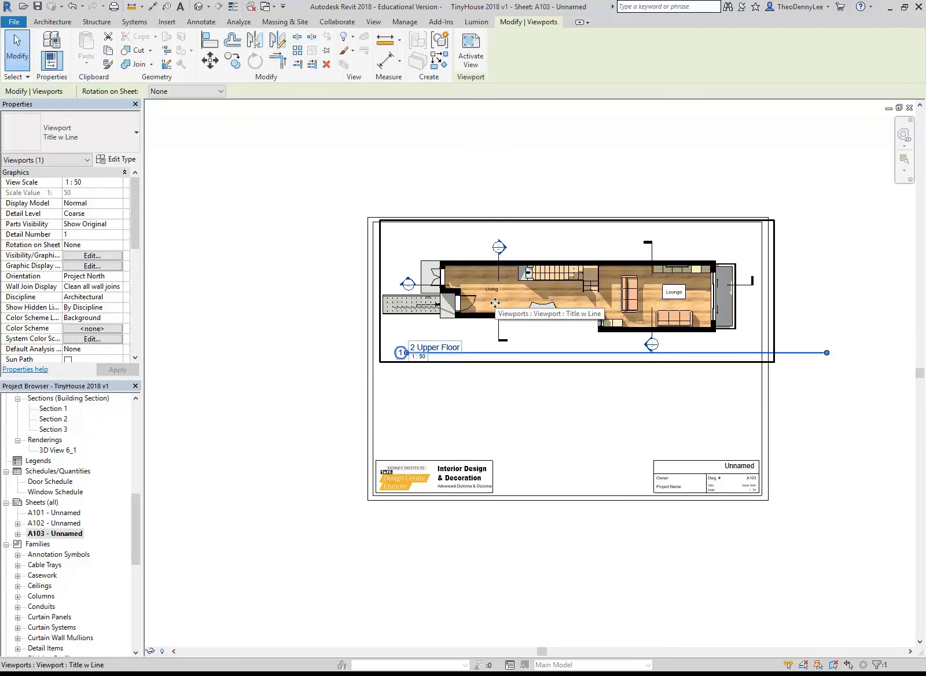
pyautogui.click(524, 408)
pyautogui.click(607, 321)
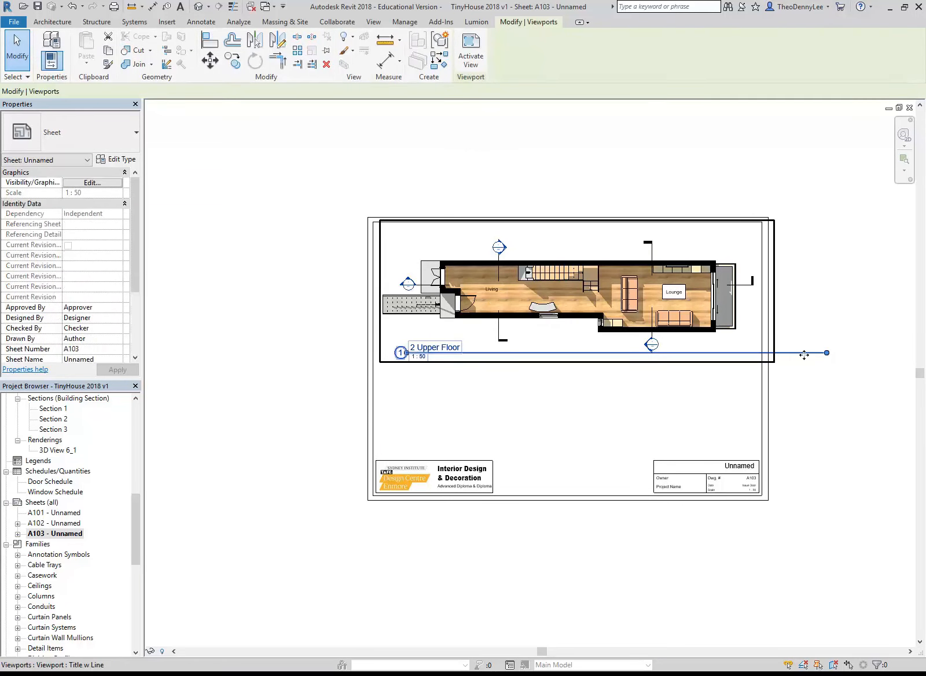
pyautogui.moveTo(827, 353)
pyautogui.mouseDown()
pyautogui.moveTo(653, 376)
pyautogui.moveTo(630, 421)
pyautogui.mouseUp()
pyautogui.click(607, 413)
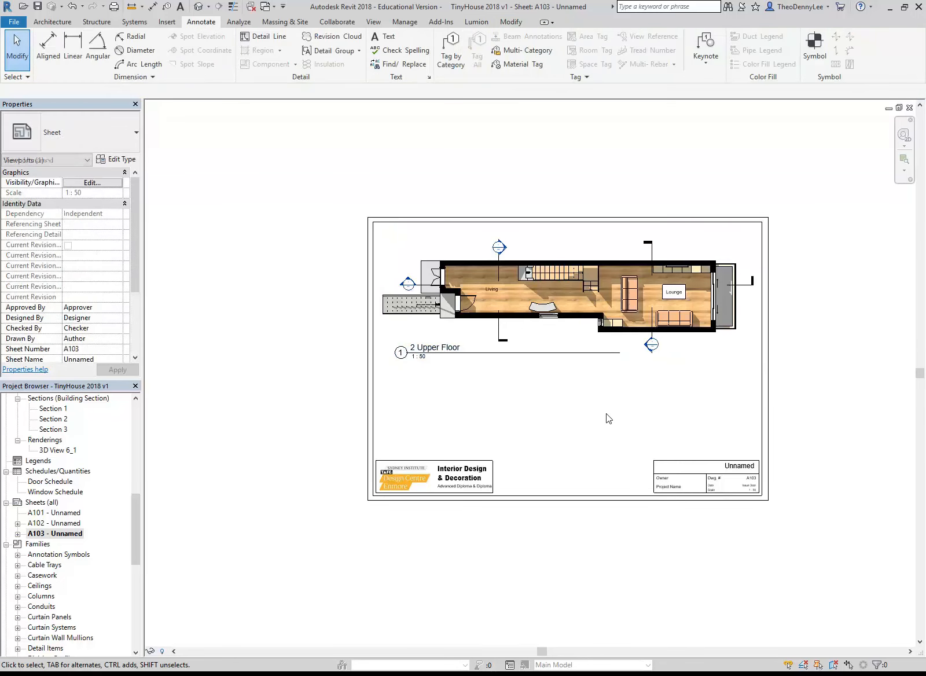
# Create a new sheet using the A3 metric (DCE 2012) : Landscape titleblock
pyautogui.scroll(1, 578, 399)
pyautogui.moveTo(577, 398); pyautogui.dragTo(538, 418, button='middle')
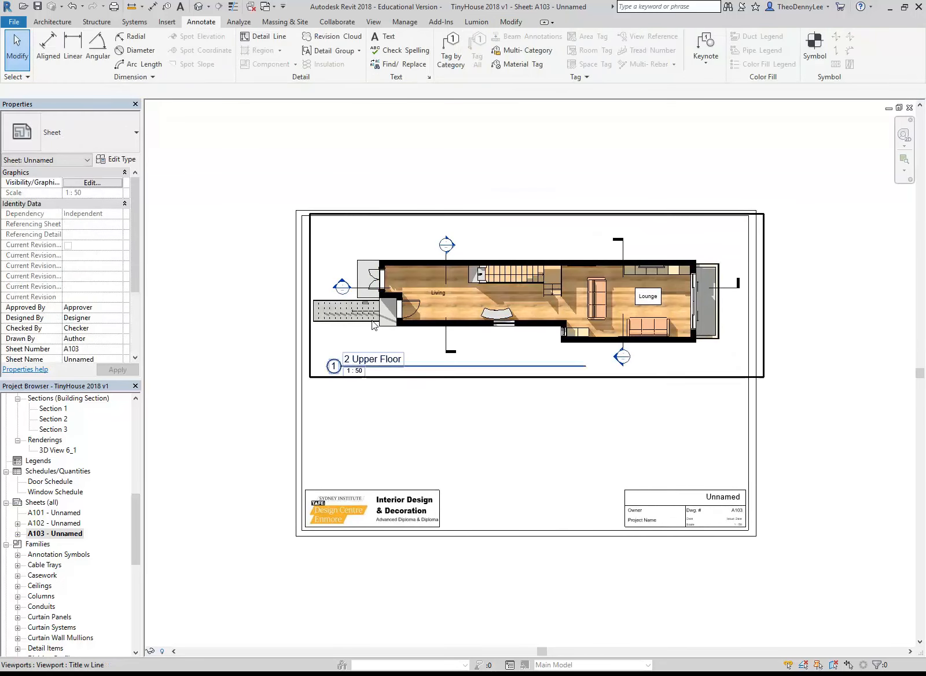
pyautogui.scroll(1, 399, 425)
pyautogui.rightClick(58, 504)
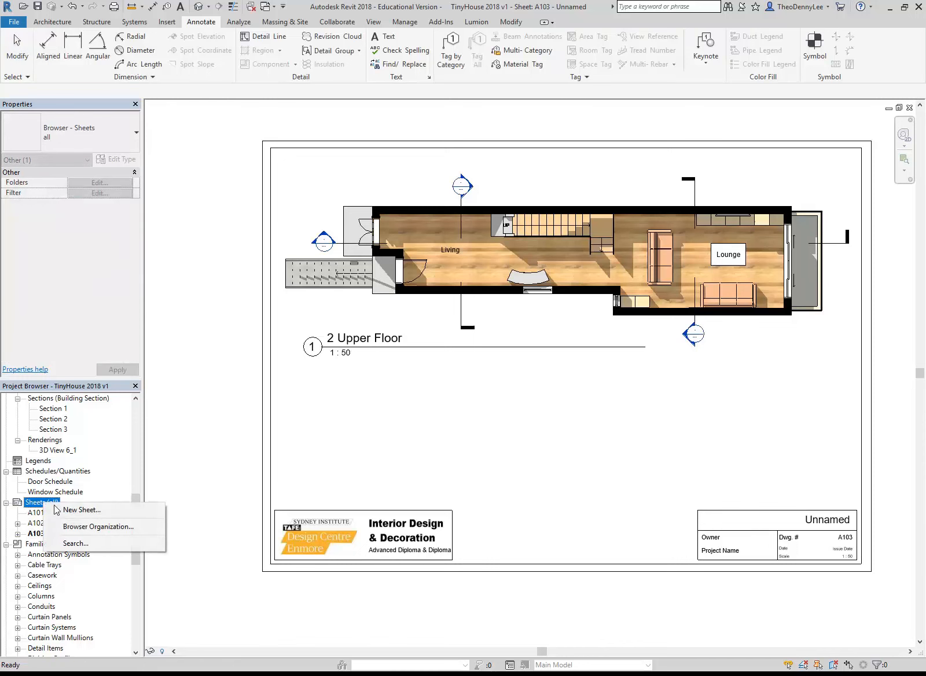
pyautogui.click(77, 514)
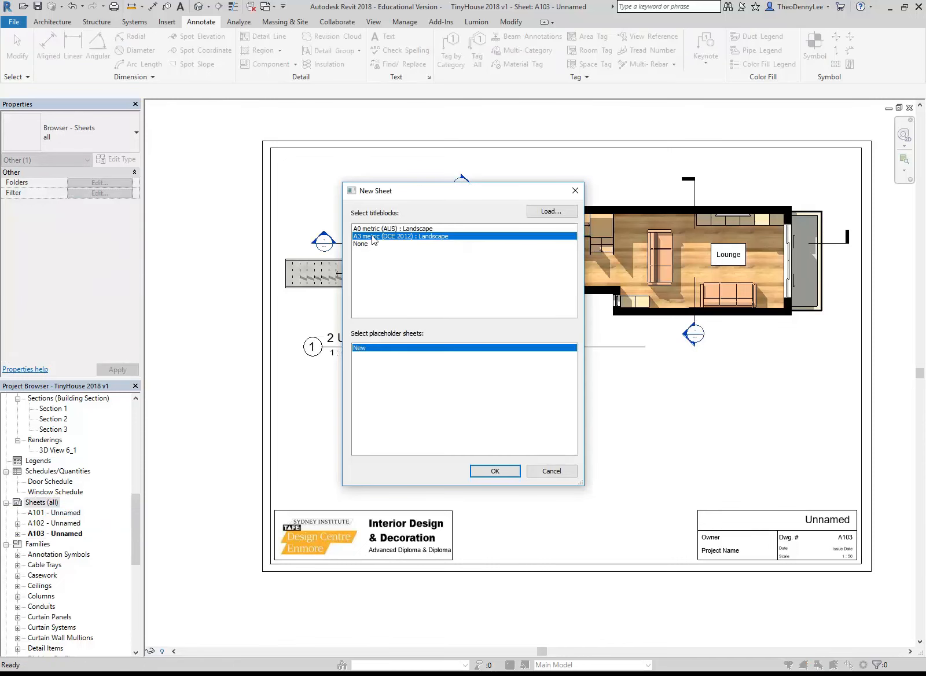
pyautogui.click(495, 472)
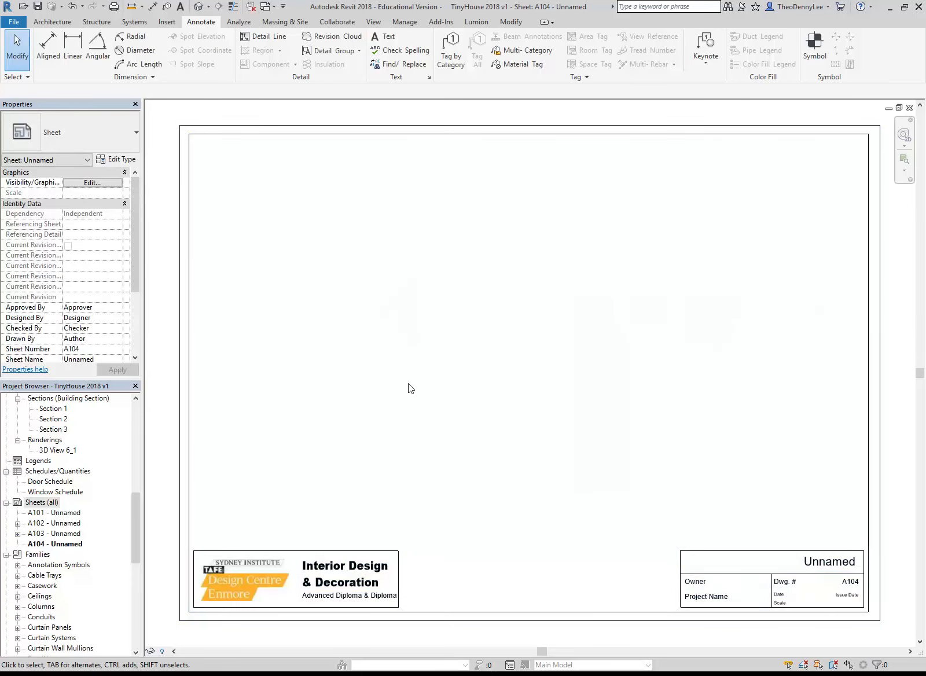
# Place the Section 1 view on the new A104 sheet and set its view scale to 1:100
pyautogui.moveTo(140, 511); pyautogui.dragTo(134, 491)
pyautogui.moveTo(58, 492); pyautogui.dragTo(537, 277)
pyautogui.click(537, 277)
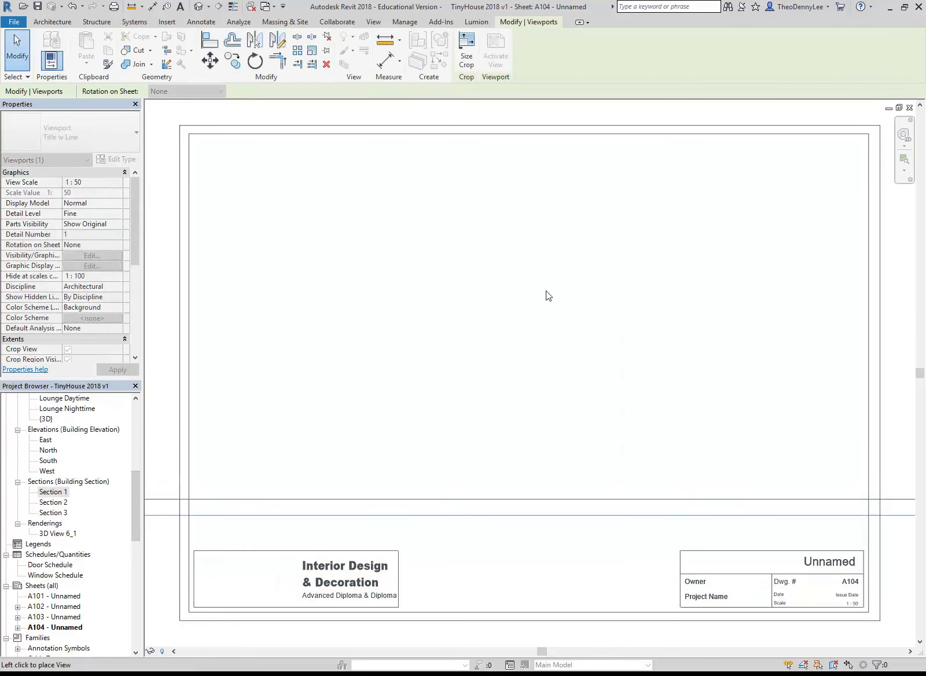
pyautogui.scroll(-3, 542, 307)
pyautogui.scroll(1, 543, 307)
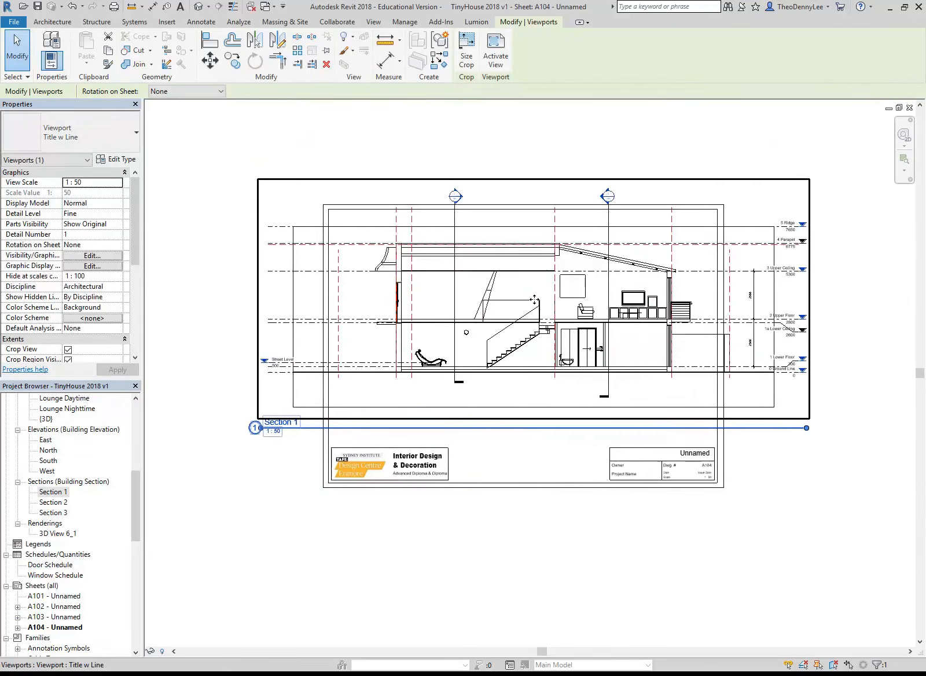
pyautogui.click(117, 182)
pyautogui.scroll(-1, 82, 235)
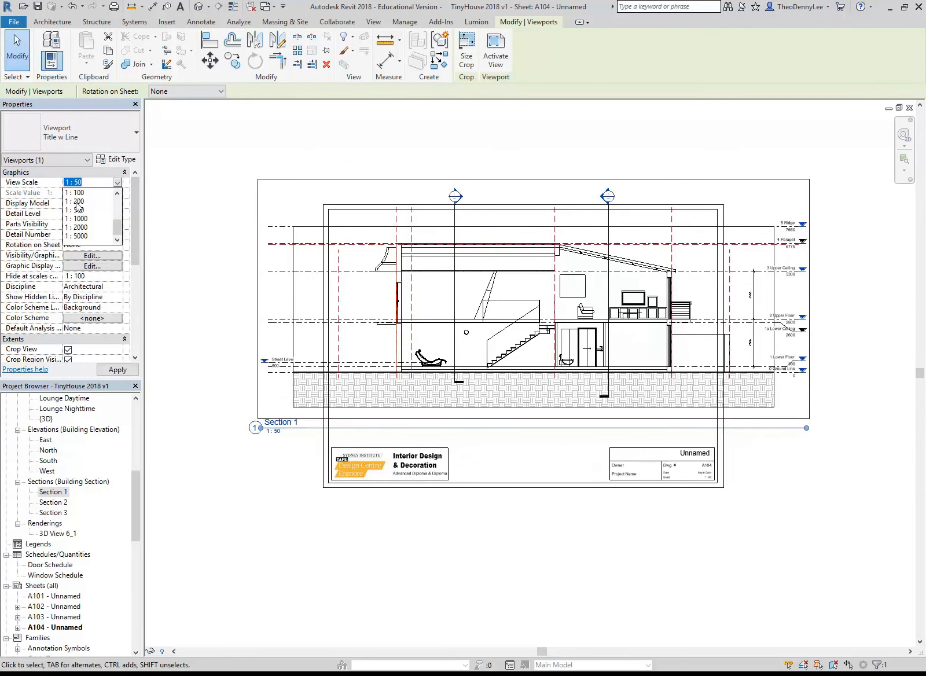
pyautogui.click(80, 193)
# Move the Section 1 viewport inside the sheet border and shorten its title line to about the view's width
pyautogui.moveTo(463, 342); pyautogui.dragTo(546, 303)
pyautogui.scroll(-1, 661, 347)
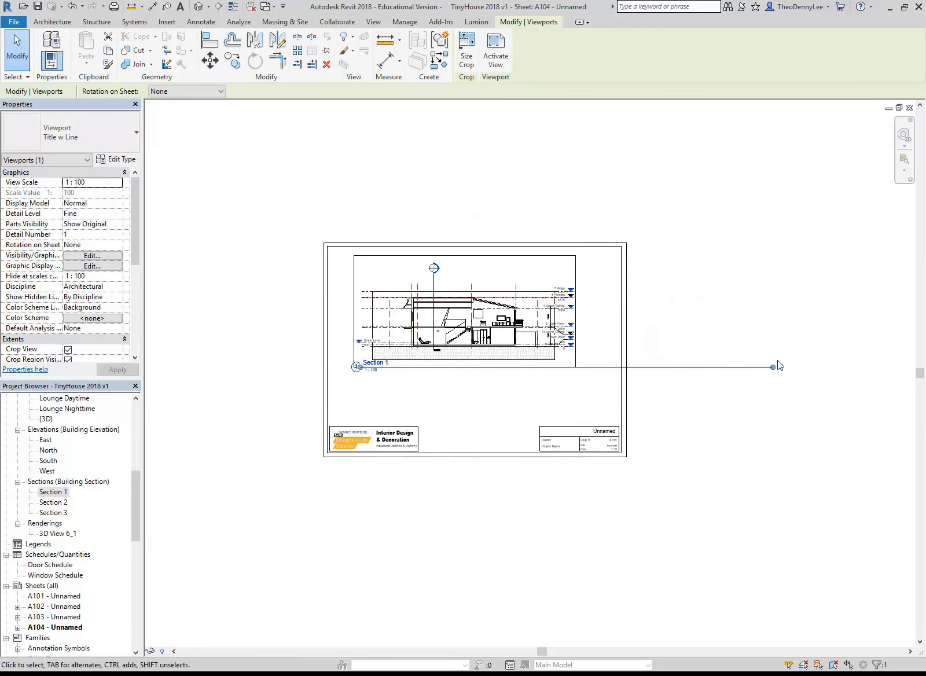
pyautogui.click(455, 403)
pyautogui.scroll(2, 441, 392)
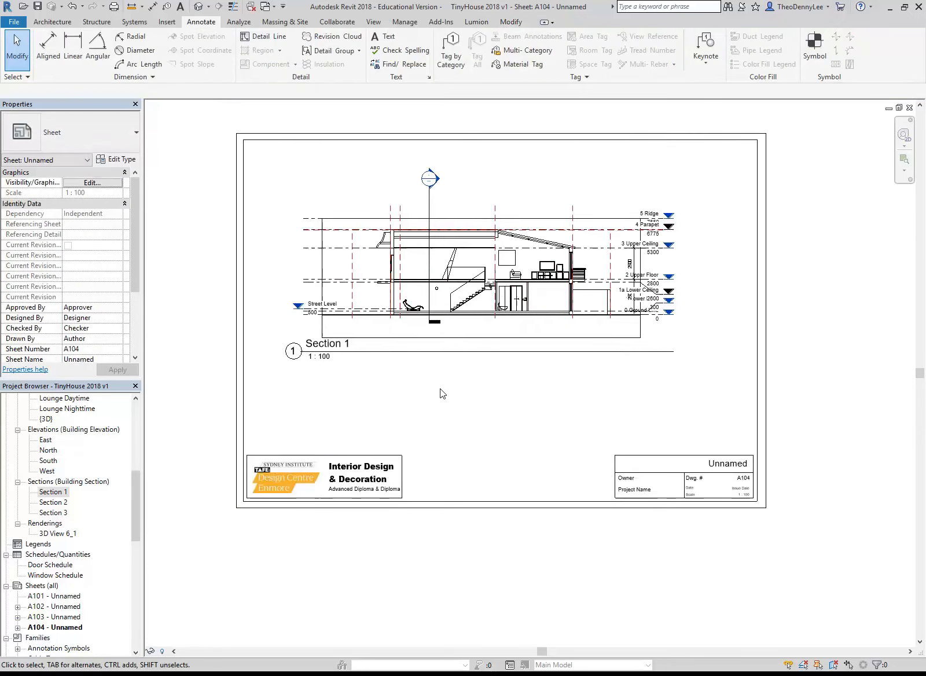
# Activate the Section 1 view on the sheet and examine the overlapping level labels, starting with 4 Parapet
pyautogui.scroll(1, 439, 388)
pyautogui.scroll(3, 815, 249)
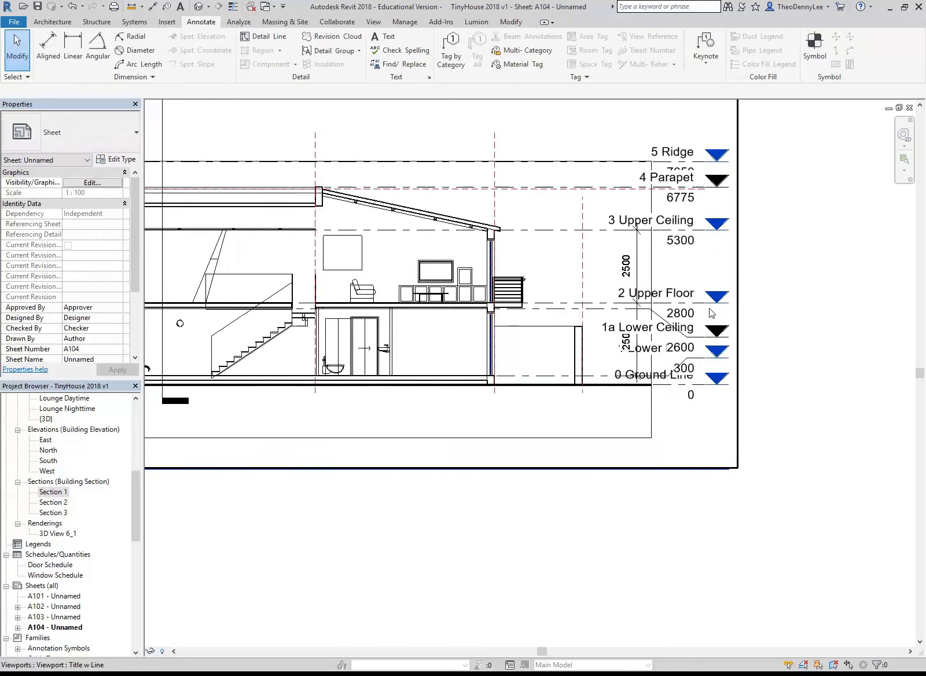
pyautogui.rightClick(535, 354)
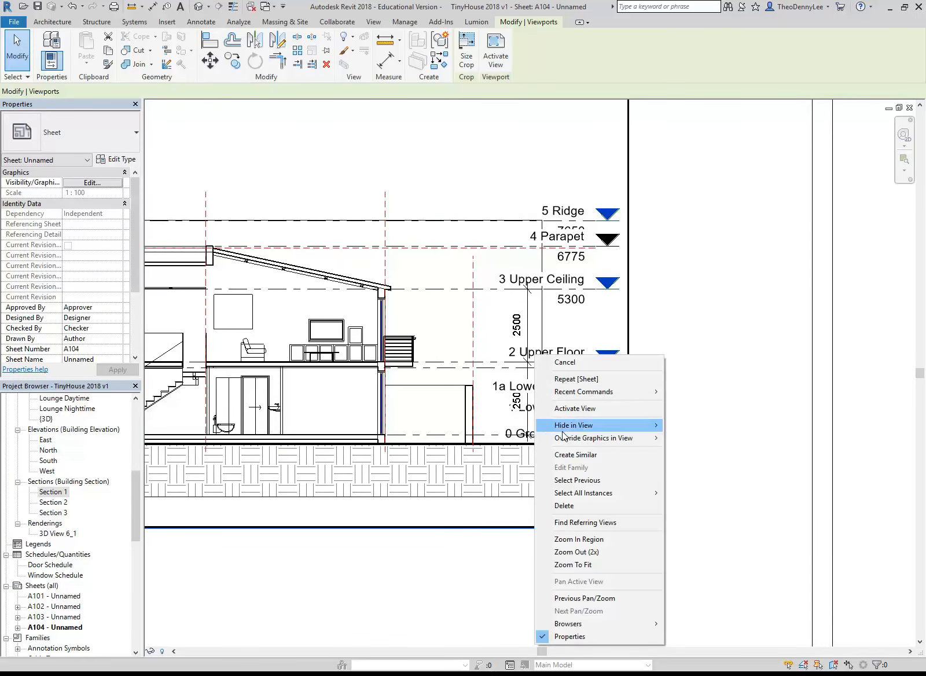
pyautogui.click(578, 408)
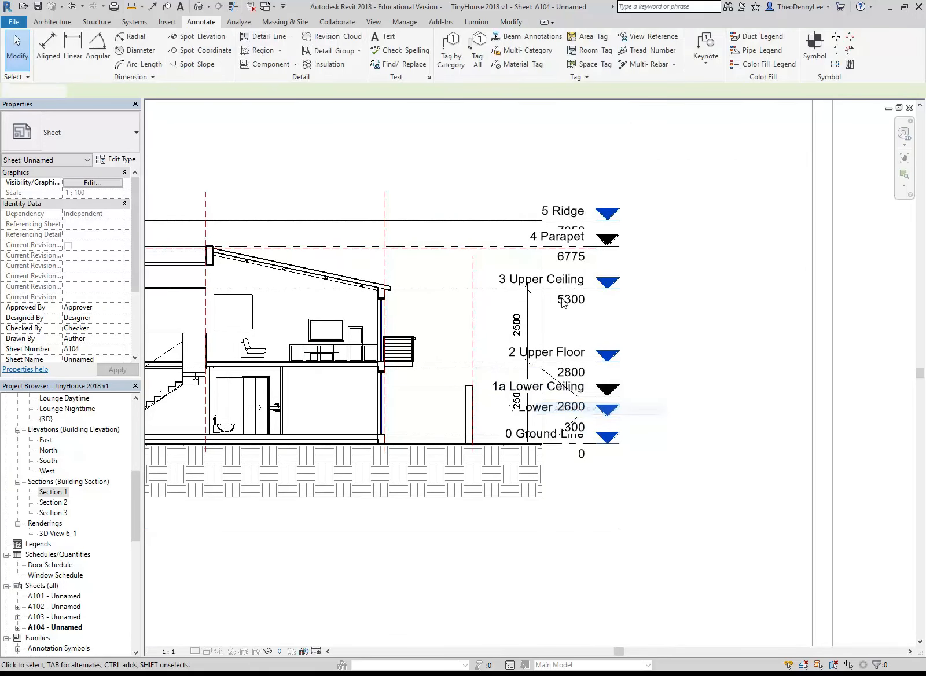
pyautogui.click(566, 241)
pyautogui.scroll(5, 565, 254)
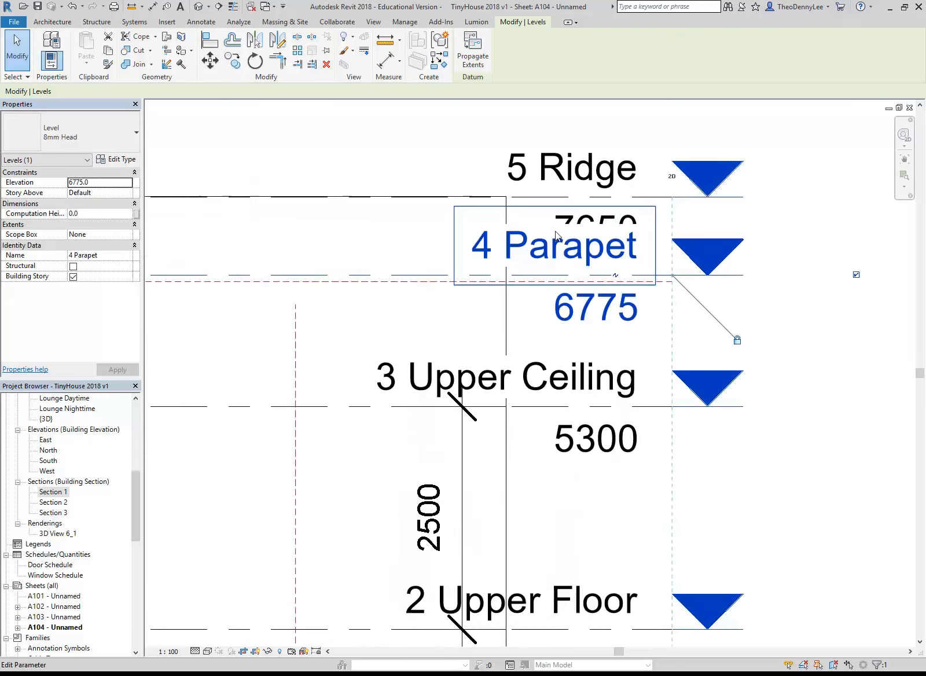
pyautogui.moveTo(584, 246); pyautogui.dragTo(568, 215, button='middle')
pyautogui.scroll(-4, 568, 217)
pyautogui.moveTo(561, 262); pyautogui.dragTo(581, 231, button='middle')
pyautogui.scroll(1, 581, 232)
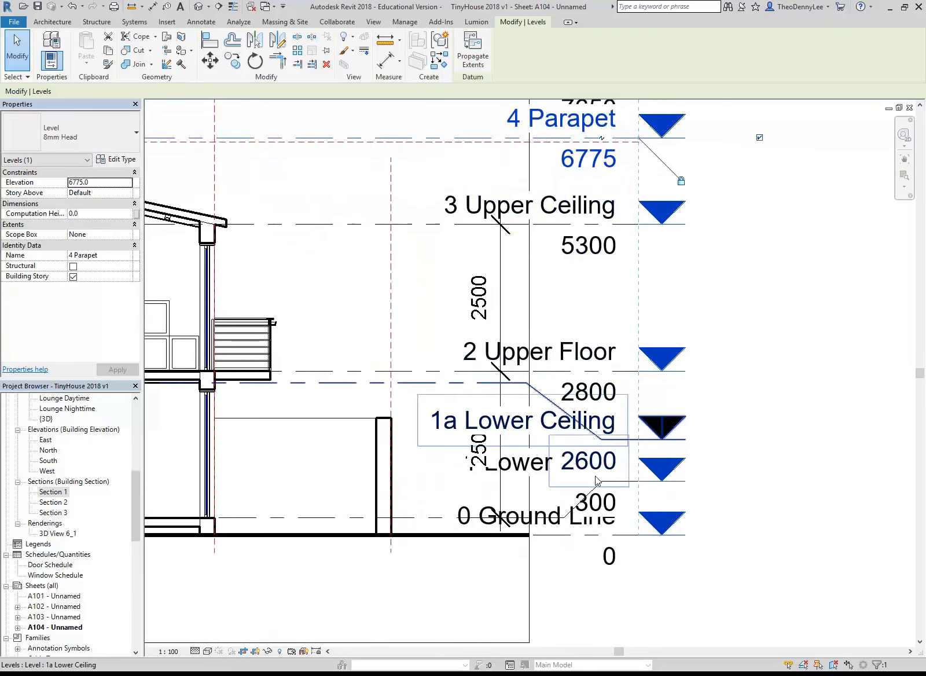
# Hide the 0 Ground Line level element in the activated Section 1 view
pyautogui.click(584, 541)
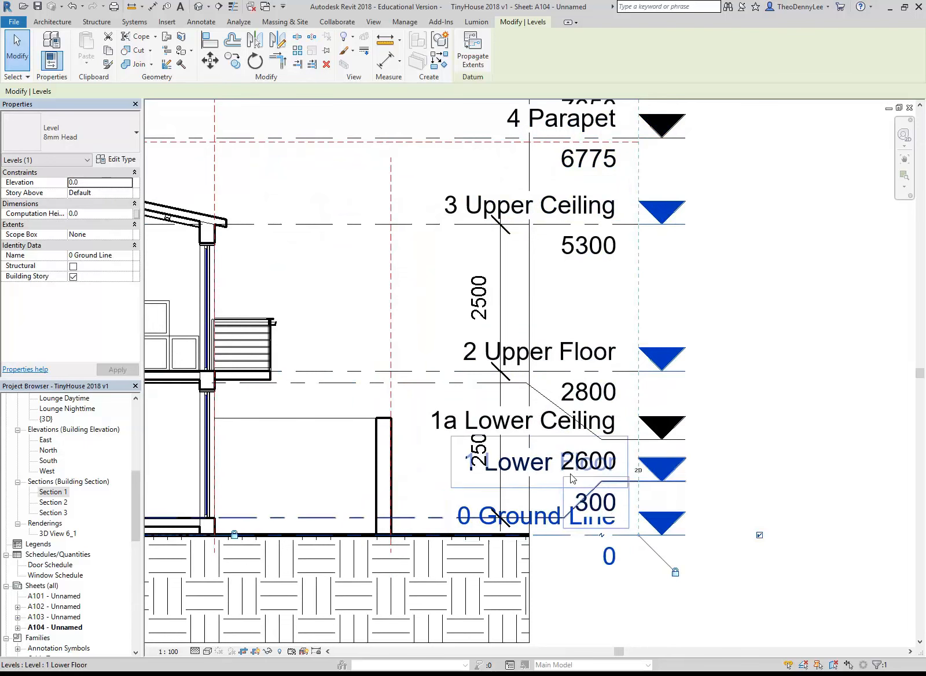
pyautogui.click(451, 318)
pyautogui.scroll(-3, 467, 329)
pyautogui.moveTo(468, 329); pyautogui.dragTo(557, 333, button='middle')
pyautogui.scroll(2, 590, 454)
pyautogui.rightClick(631, 484)
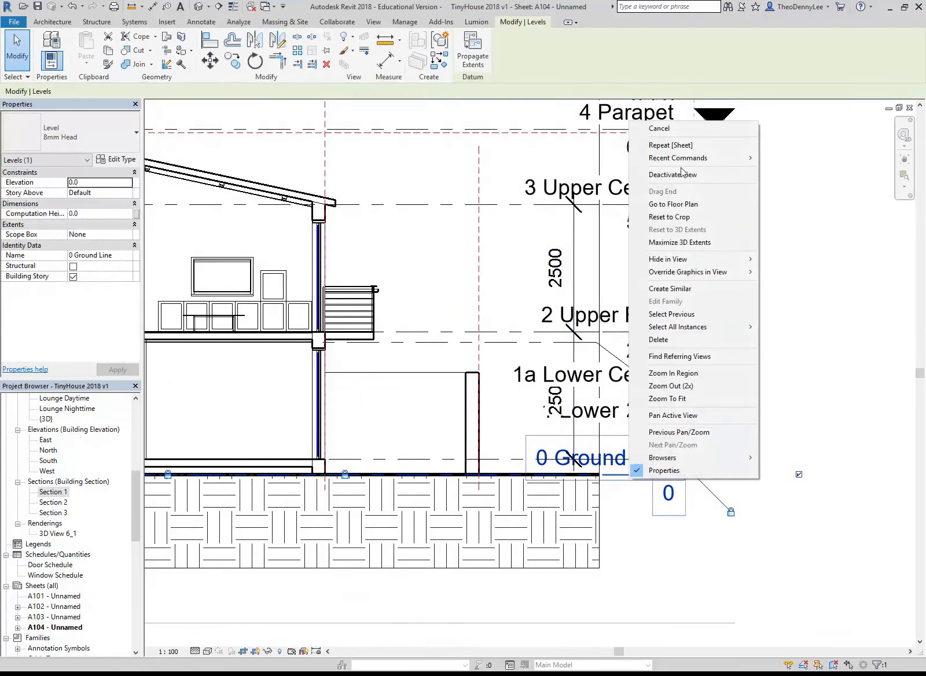
pyautogui.moveTo(681, 263)
pyautogui.click(769, 263)
# Hide the 4 Parapet level element in the activated Section 1 view
pyautogui.moveTo(616, 119); pyautogui.dragTo(570, 195, button='middle')
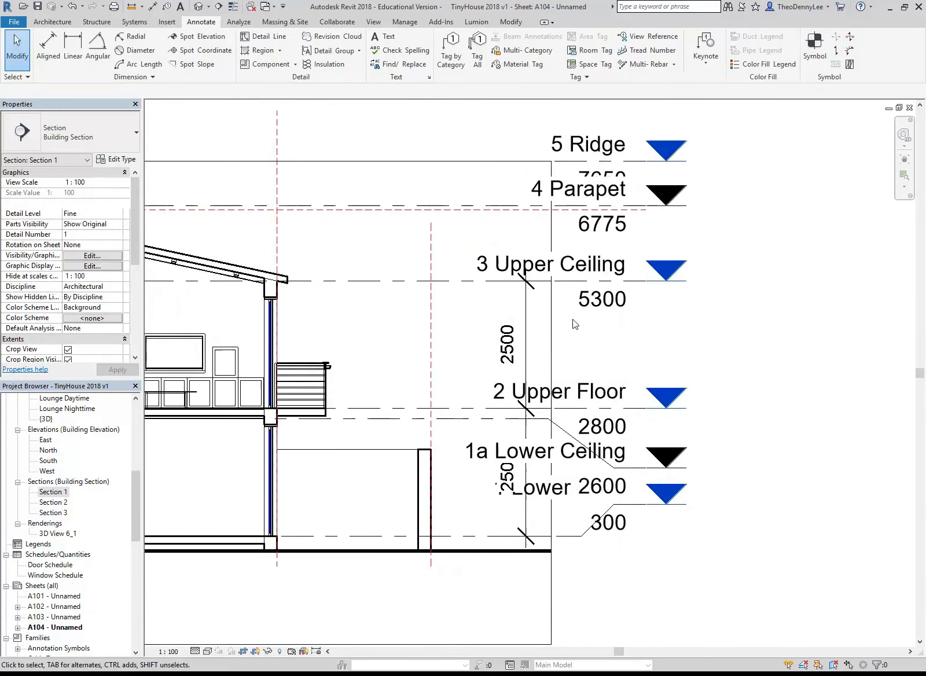
pyautogui.click(570, 196)
pyautogui.rightClick(570, 195)
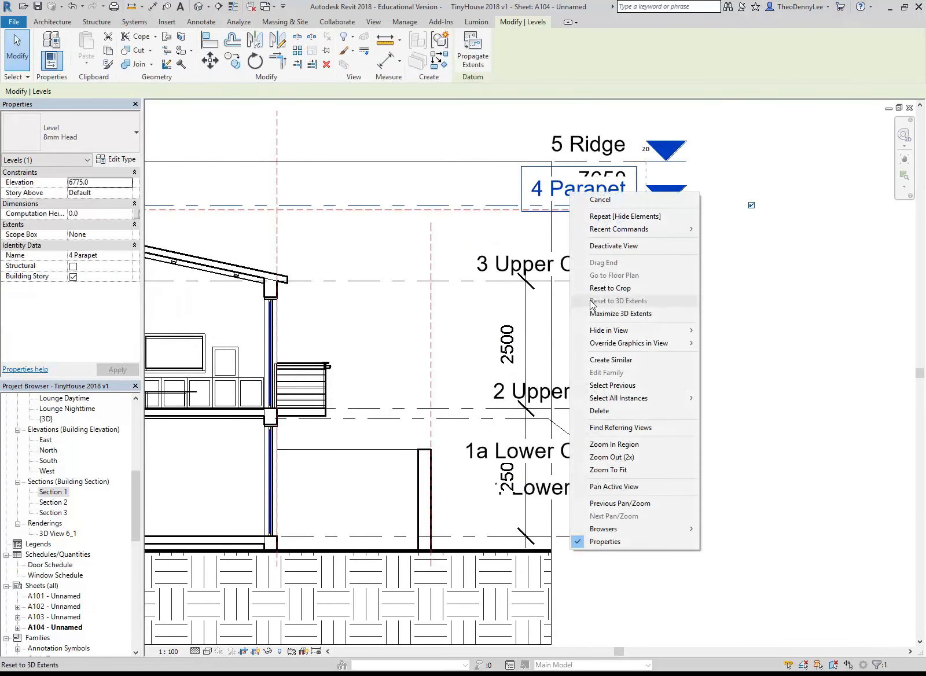
pyautogui.moveTo(689, 330)
pyautogui.click(731, 331)
# Look over the cleaned-up section, and open sheet A103 to examine the upper floor plan from the living area to the lounge
pyautogui.moveTo(433, 317); pyautogui.dragTo(565, 307, button='middle')
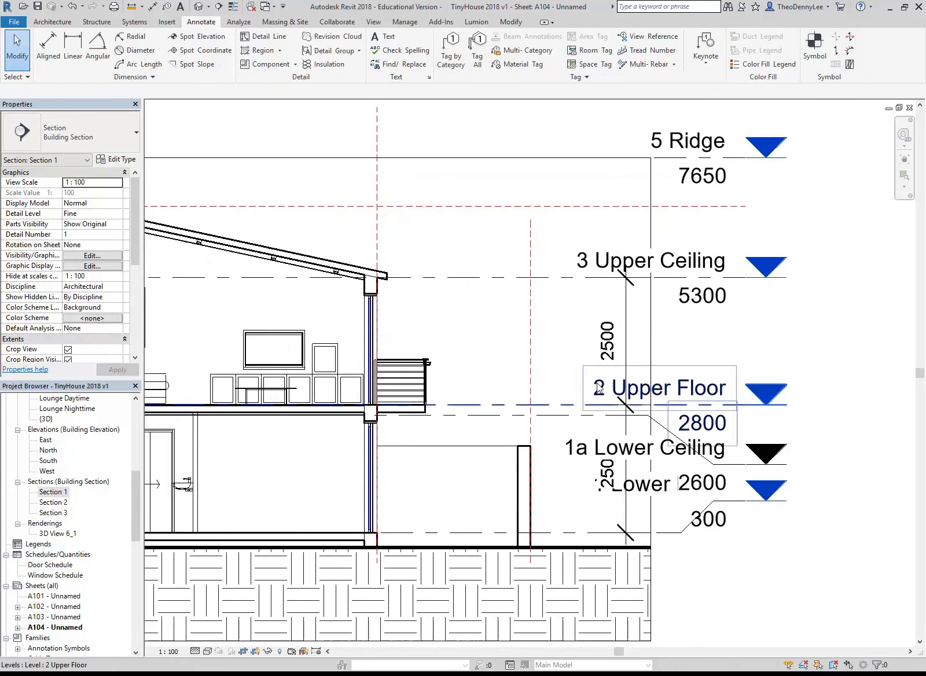
pyautogui.moveTo(504, 390); pyautogui.dragTo(533, 384, button='middle')
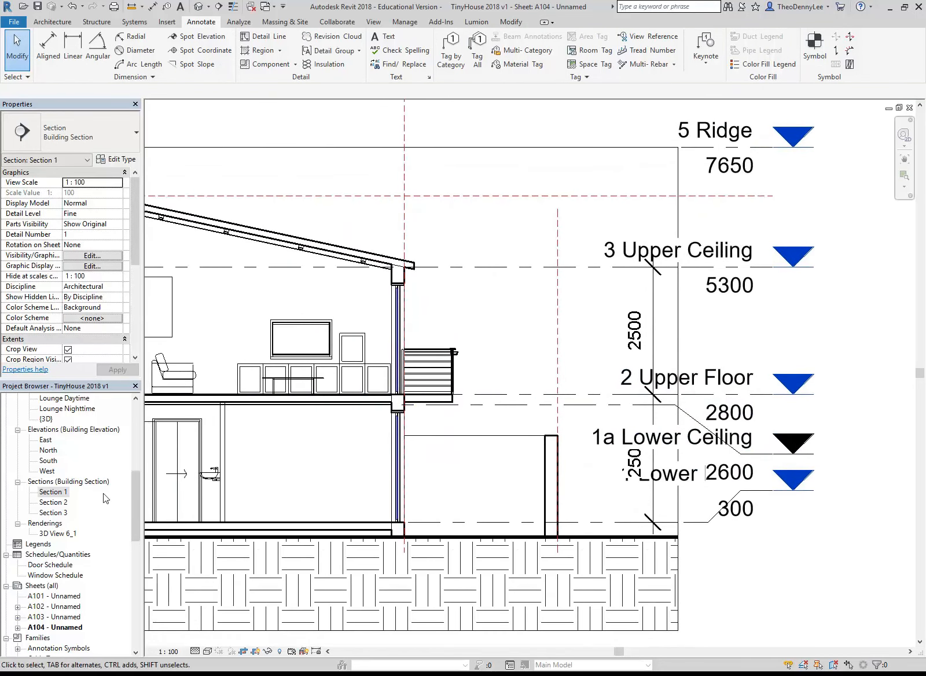
pyautogui.moveTo(130, 498); pyautogui.dragTo(129, 516)
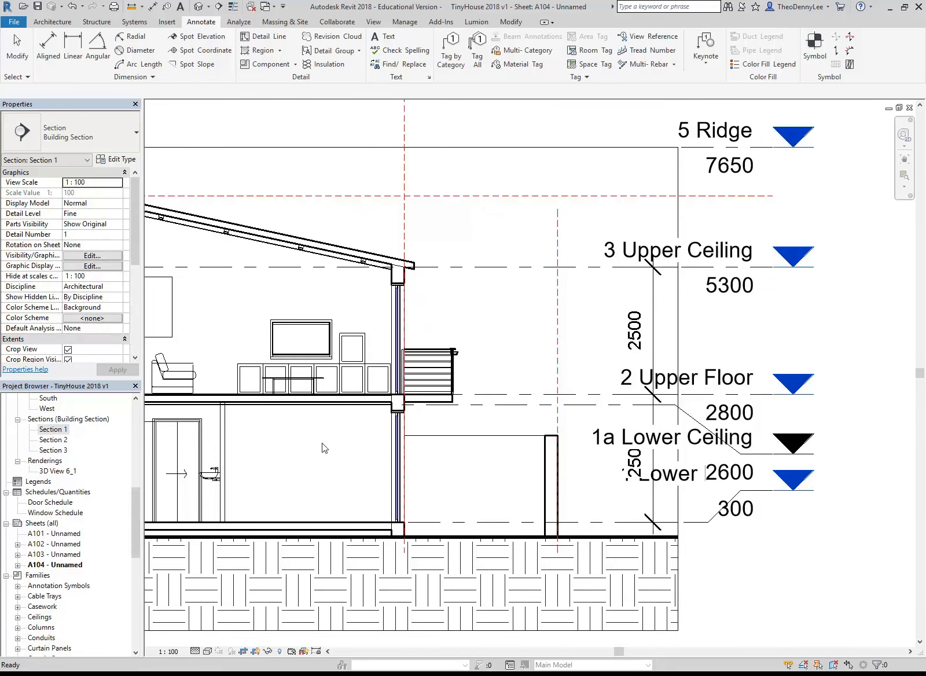
pyautogui.scroll(-1, 423, 438)
pyautogui.moveTo(424, 438); pyautogui.dragTo(636, 448, button='middle')
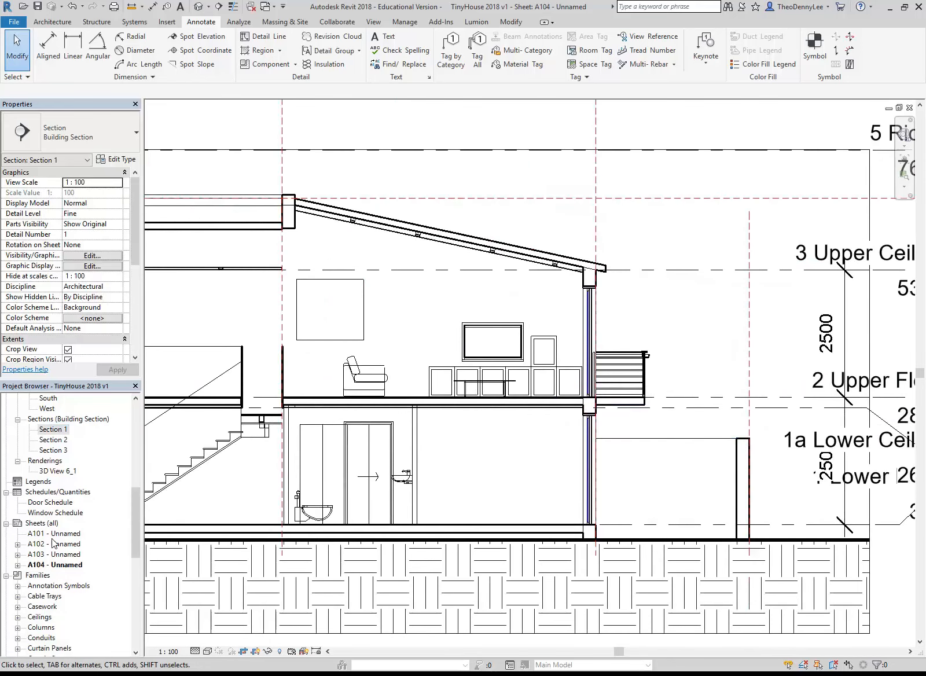
pyautogui.doubleClick(55, 554)
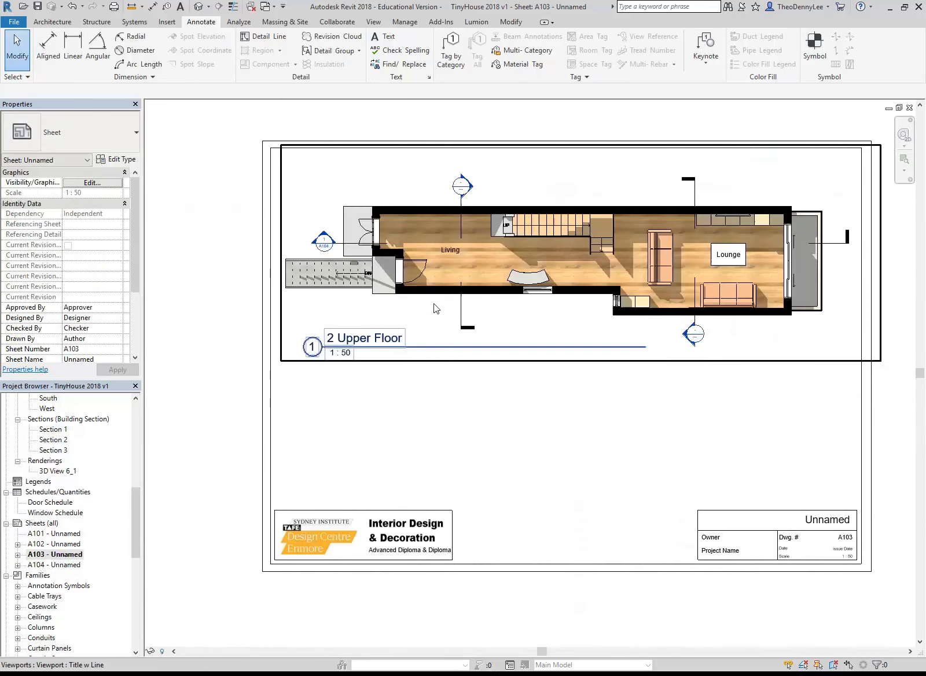
pyautogui.scroll(4, 321, 228)
pyautogui.moveTo(617, 269); pyautogui.dragTo(354, 301, button='middle')
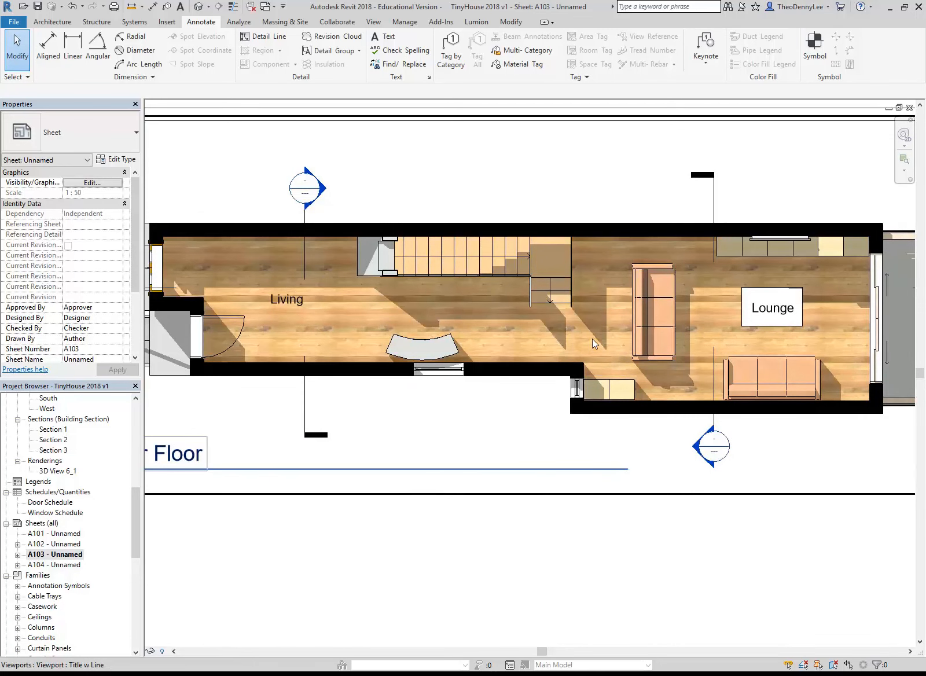
pyautogui.scroll(-2, 591, 339)
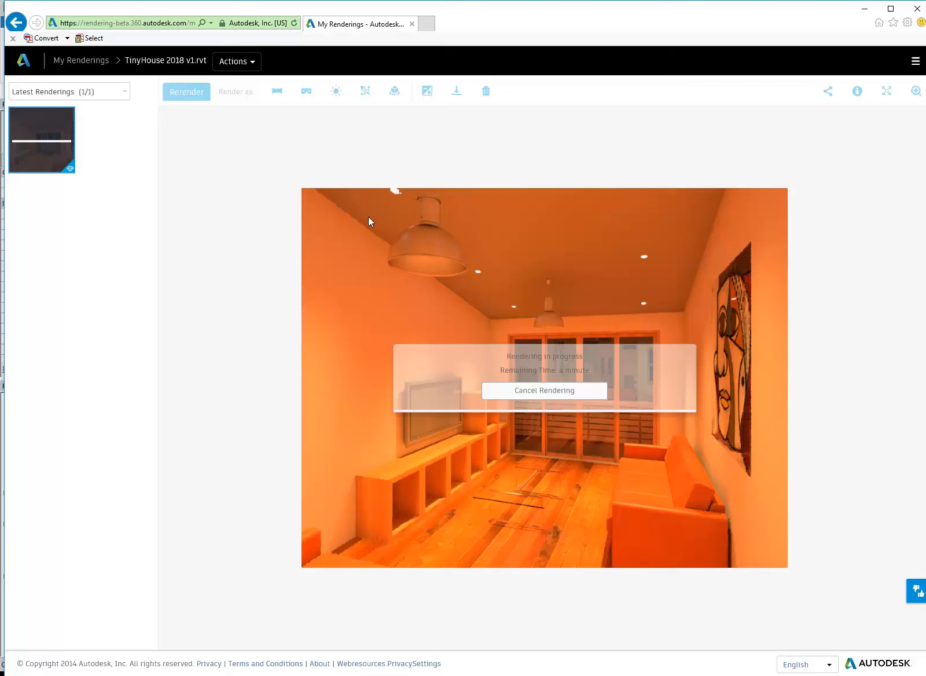
# Check the lounge rendering's progress on the Autodesk My Renderings page in the browser, and return to Revit
pyautogui.click(861, 7)
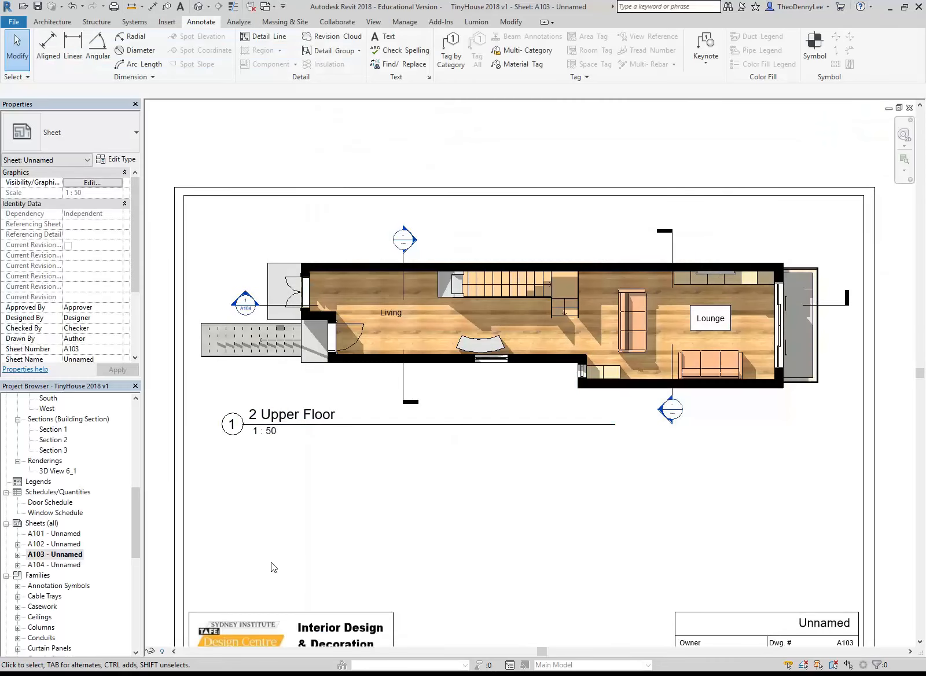
pyautogui.click(108, 673)
pyautogui.click(249, 674)
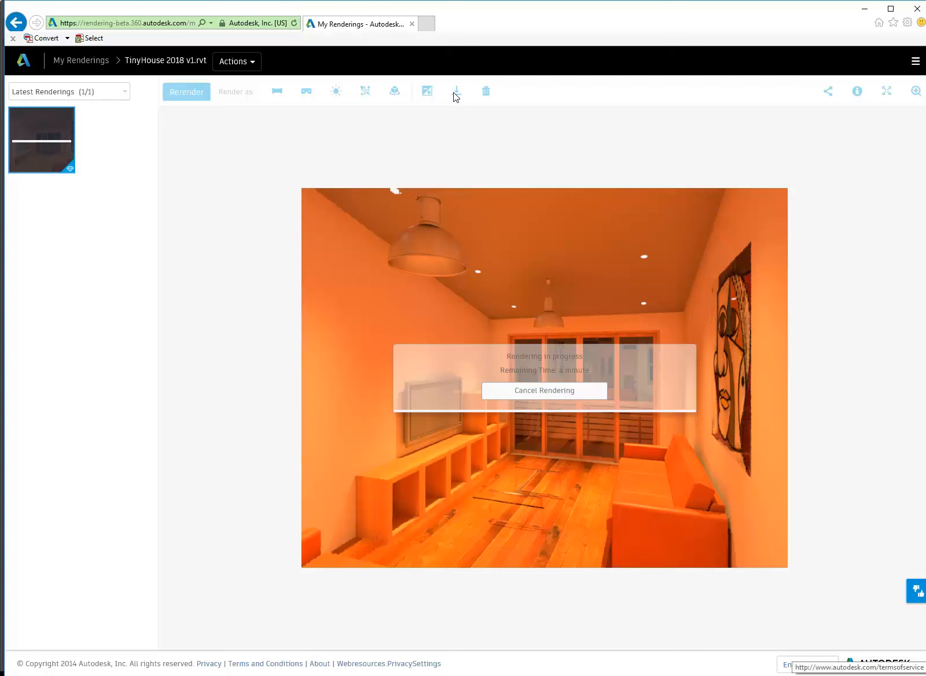
pyautogui.moveTo(268, 674)
pyautogui.click(269, 613)
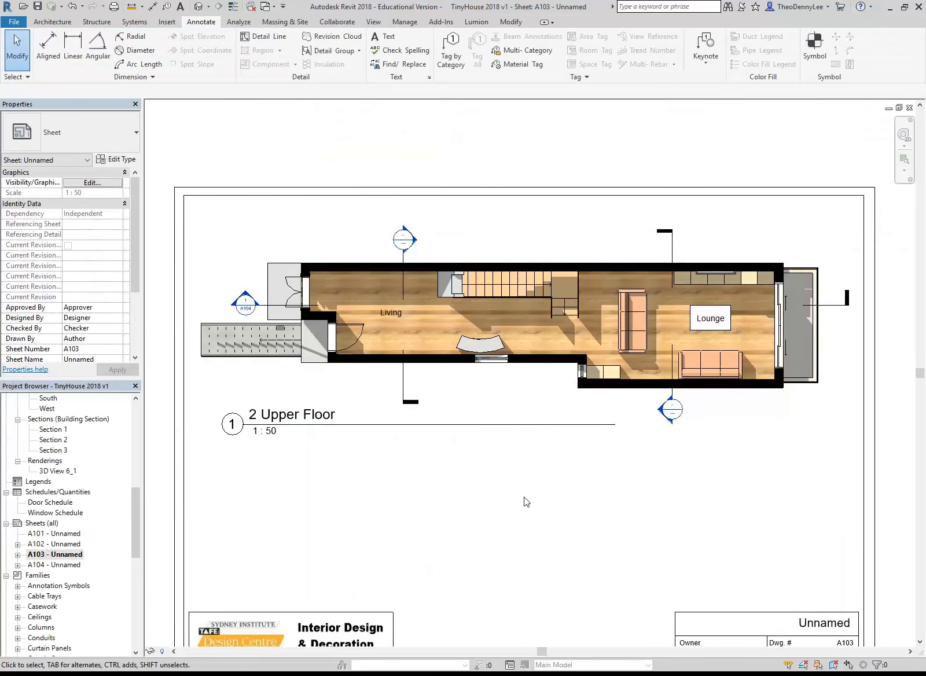
# Open the default {3D} view and duplicate it
pyautogui.moveTo(523, 497); pyautogui.dragTo(516, 452, button='middle')
pyautogui.scroll(-1, 514, 464)
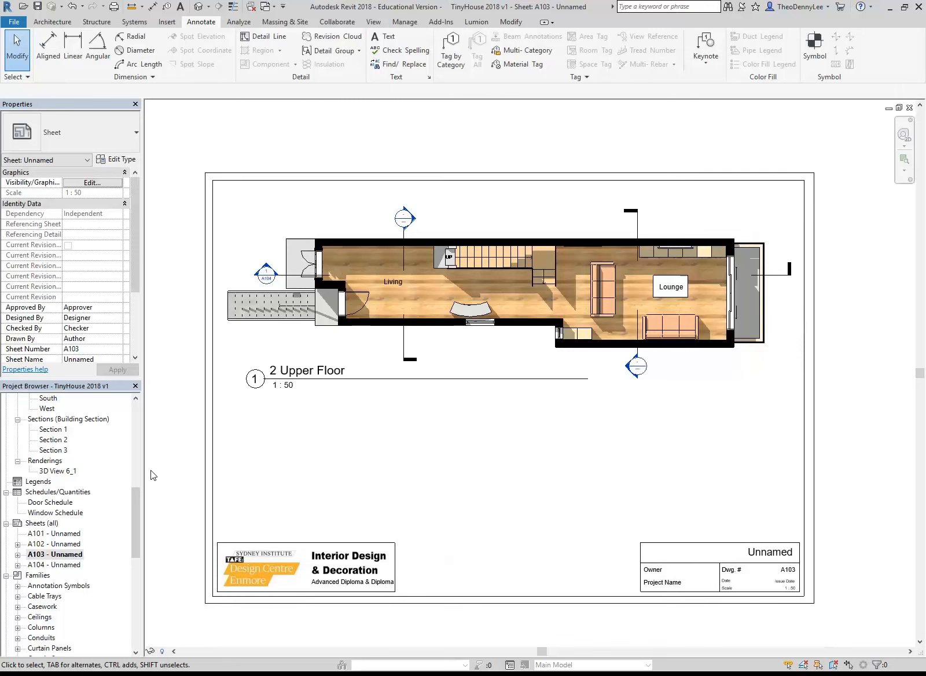
pyautogui.scroll(4, 49, 473)
pyautogui.doubleClick(47, 471)
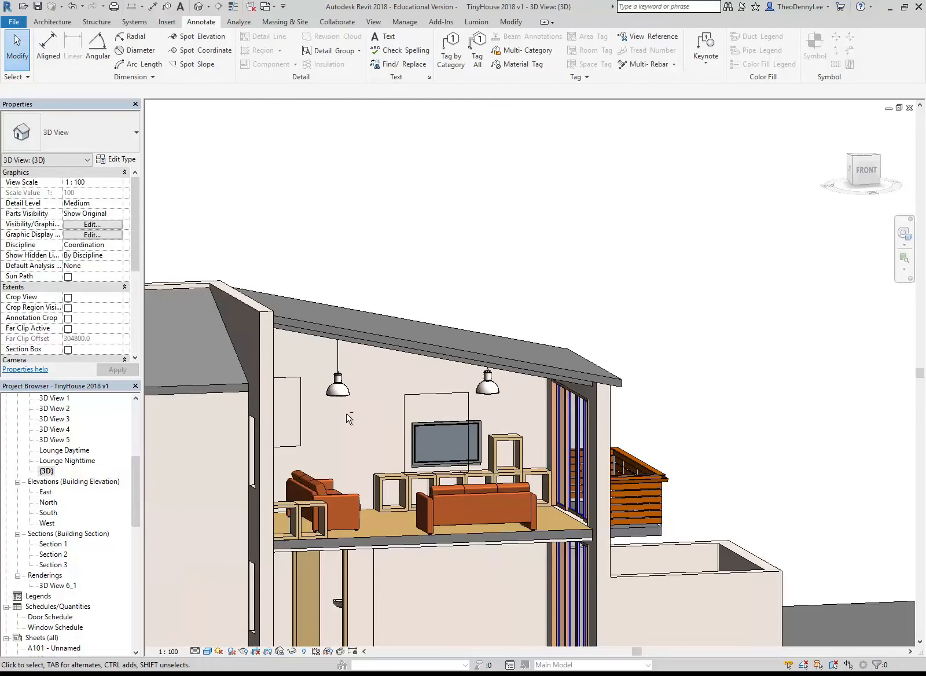
pyautogui.keyDown('shift'); pyautogui.moveTo(349, 419); pyautogui.dragTo(498, 443, button='middle'); pyautogui.keyUp('shift')
pyautogui.scroll(-5, 492, 405)
pyautogui.rightClick(46, 471)
pyautogui.moveTo(116, 322)
pyautogui.click(276, 322)
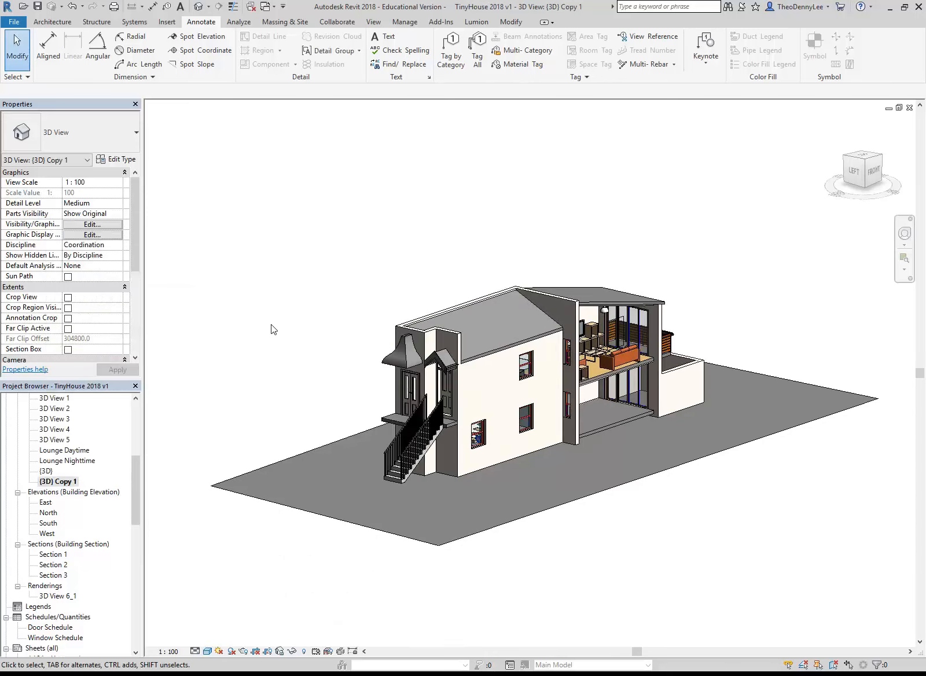
# Turn on the Section Box in the duplicated 3D view and select the box
pyautogui.keyDown('shift'); pyautogui.moveTo(299, 279); pyautogui.dragTo(297, 295, button='middle'); pyautogui.keyUp('shift')
pyautogui.click(68, 349)
pyautogui.click(373, 595)
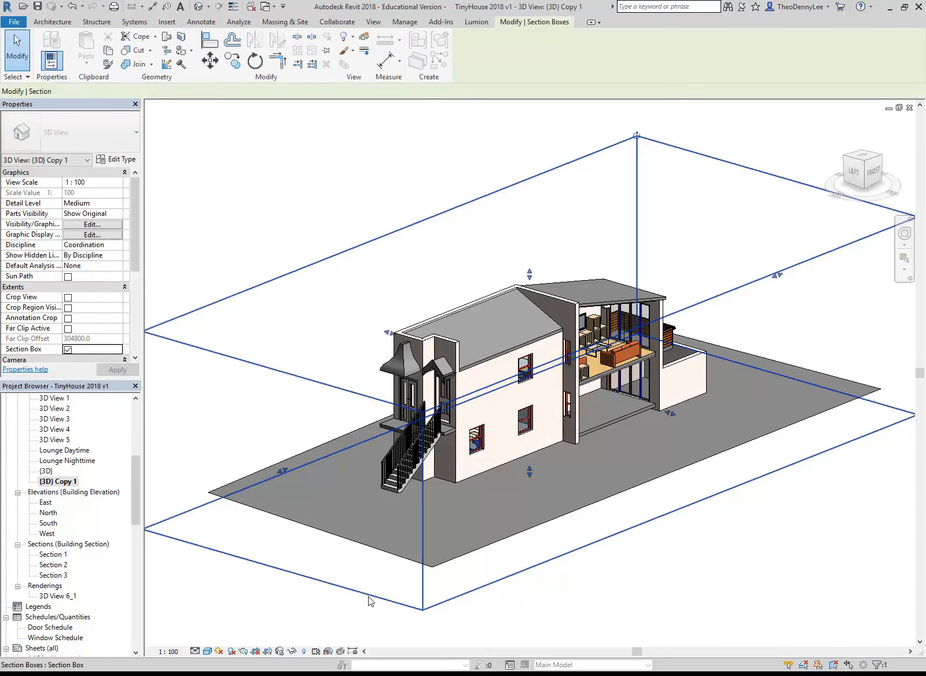
# Shrink the section box from its sides and top until it cuts the house down to the lounge end
pyautogui.moveTo(279, 474); pyautogui.dragTo(453, 404)
pyautogui.moveTo(755, 380); pyautogui.dragTo(653, 349)
pyautogui.moveTo(565, 224); pyautogui.dragTo(561, 302)
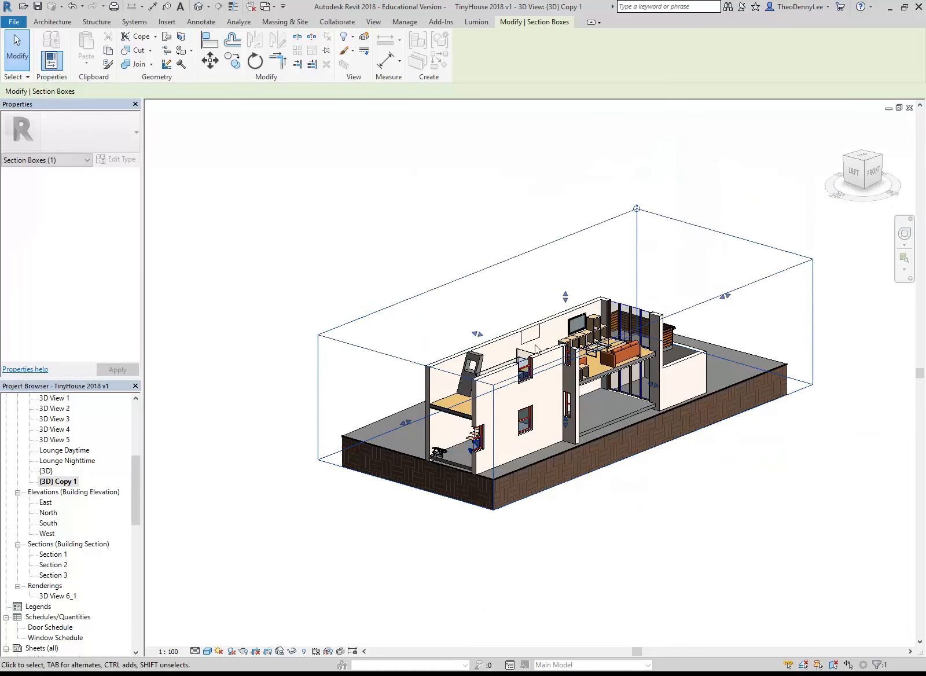
pyautogui.moveTo(403, 421); pyautogui.dragTo(507, 382)
pyautogui.moveTo(529, 317); pyautogui.dragTo(620, 342)
pyautogui.keyDown('shift'); pyautogui.moveTo(767, 249); pyautogui.dragTo(761, 304, button='middle'); pyautogui.keyUp('shift')
pyautogui.moveTo(781, 271); pyautogui.dragTo(633, 369)
# Raise the section box's underside to just below the upper floor so only the lounge storey is enclosed
pyautogui.moveTo(639, 411); pyautogui.dragTo(639, 411)
pyautogui.scroll(5, 640, 411)
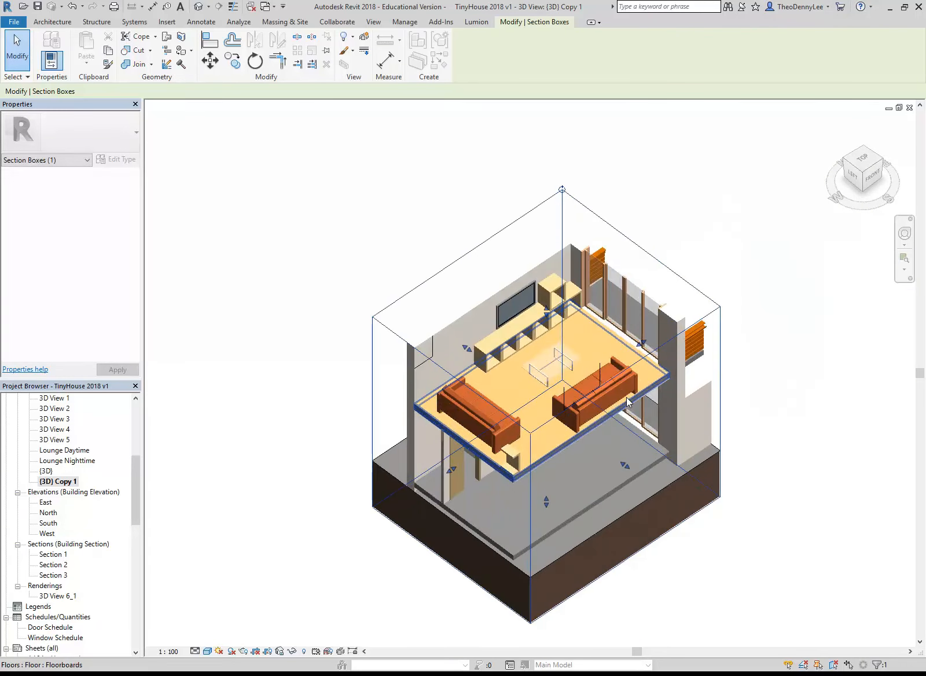
pyautogui.moveTo(507, 524); pyautogui.dragTo(461, 407)
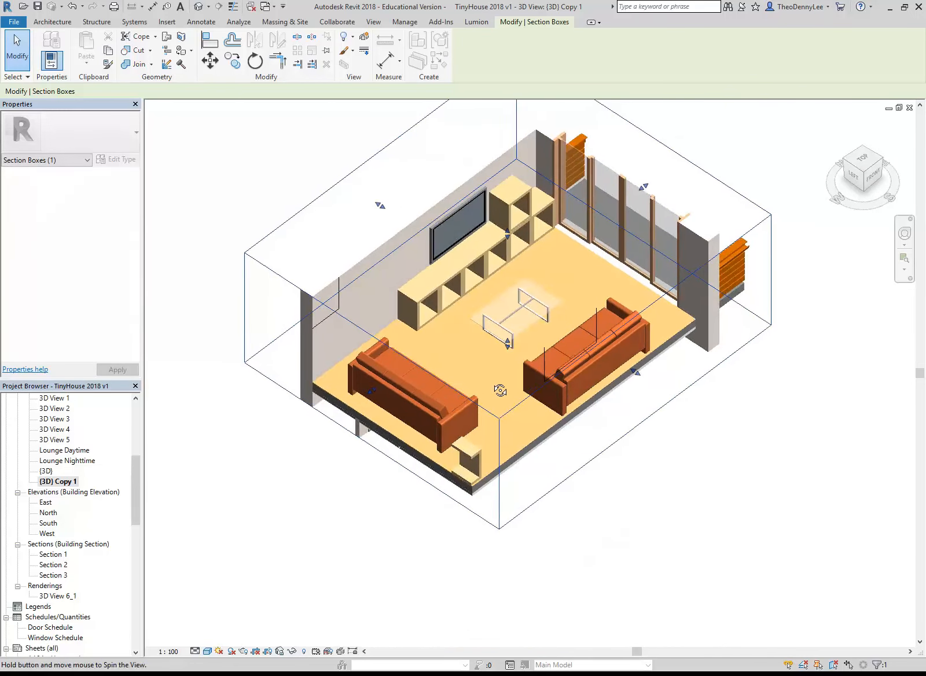
pyautogui.scroll(3, 544, 408)
pyautogui.moveTo(507, 337); pyautogui.dragTo(491, 356)
pyautogui.keyDown('shift'); pyautogui.moveTo(490, 371); pyautogui.dragTo(510, 419, button='middle'); pyautogui.keyUp('shift')
pyautogui.scroll(-1, 503, 379)
pyautogui.moveTo(502, 379)
pyautogui.mouseDown(button='middle')
pyautogui.moveTo(489, 405)
pyautogui.moveTo(496, 401)
pyautogui.mouseUp(button='middle')
pyautogui.scroll(1, 482, 396)
pyautogui.scroll(-1, 497, 401)
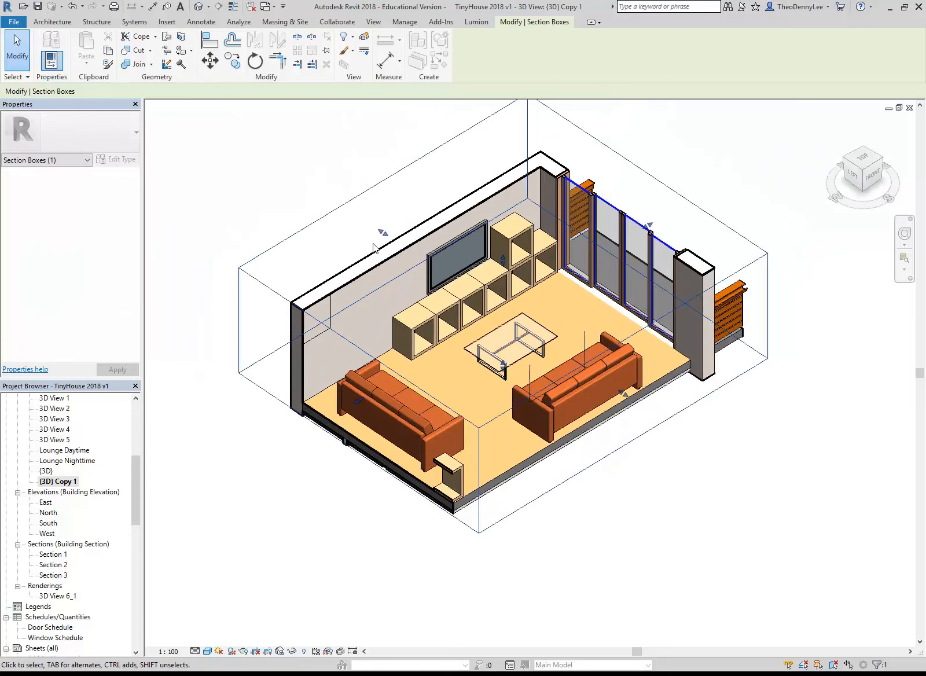
# Pull the section box's side behind the television wall in close to the wall, and hide the box in the view
pyautogui.moveTo(382, 233); pyautogui.dragTo(432, 253)
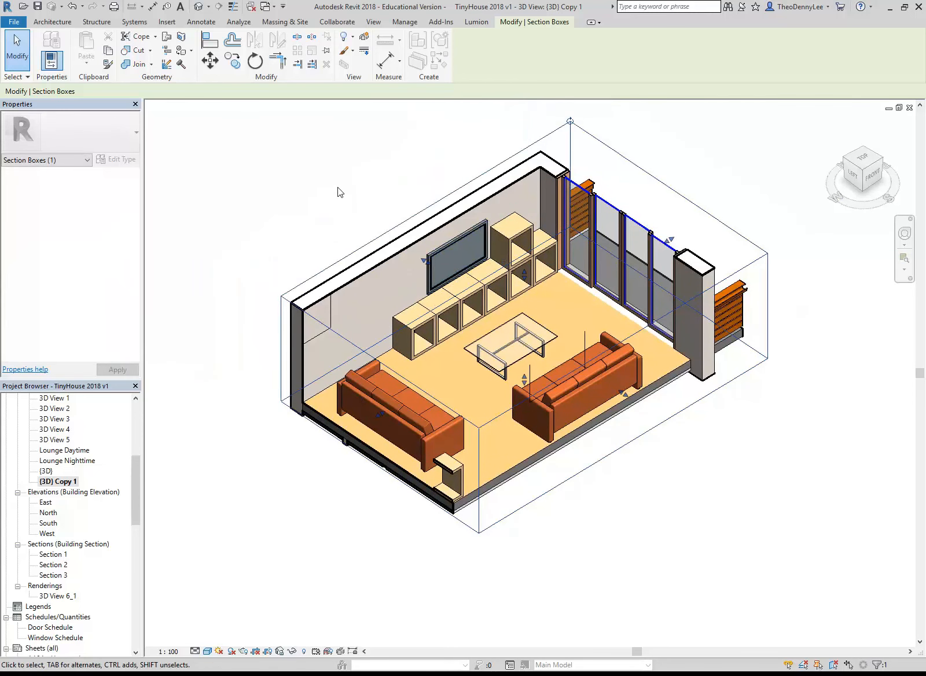
pyautogui.scroll(1, 337, 187)
pyautogui.moveTo(309, 209); pyautogui.dragTo(346, 201, button='middle')
pyautogui.rightClick(354, 276)
pyautogui.moveTo(405, 328)
pyautogui.click(508, 329)
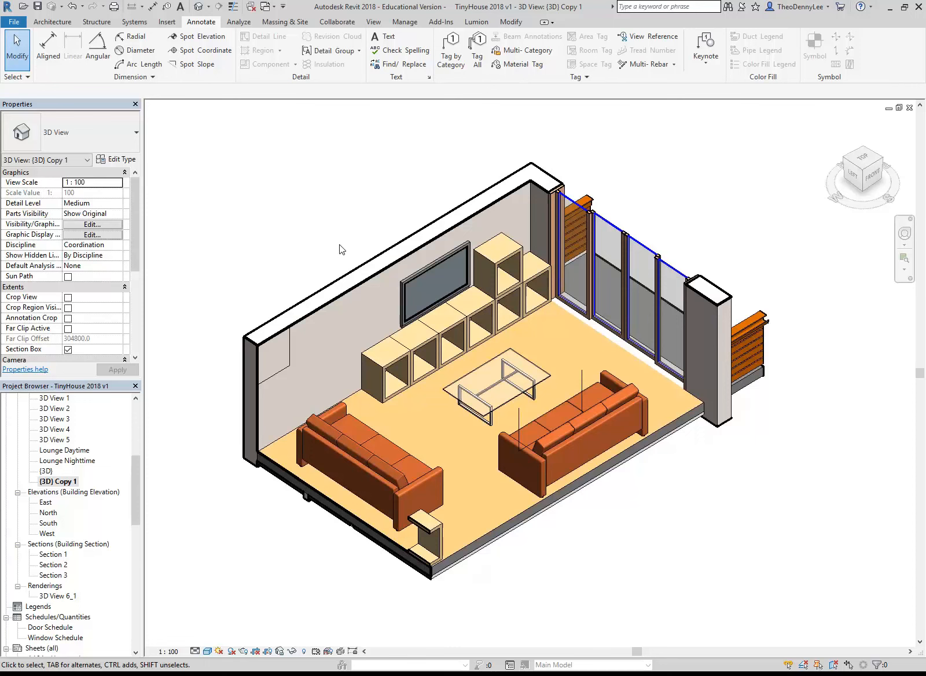
# Open and close the rendering settings without rendering, and switch the view's visual style to Hidden Line
pyautogui.click(243, 651)
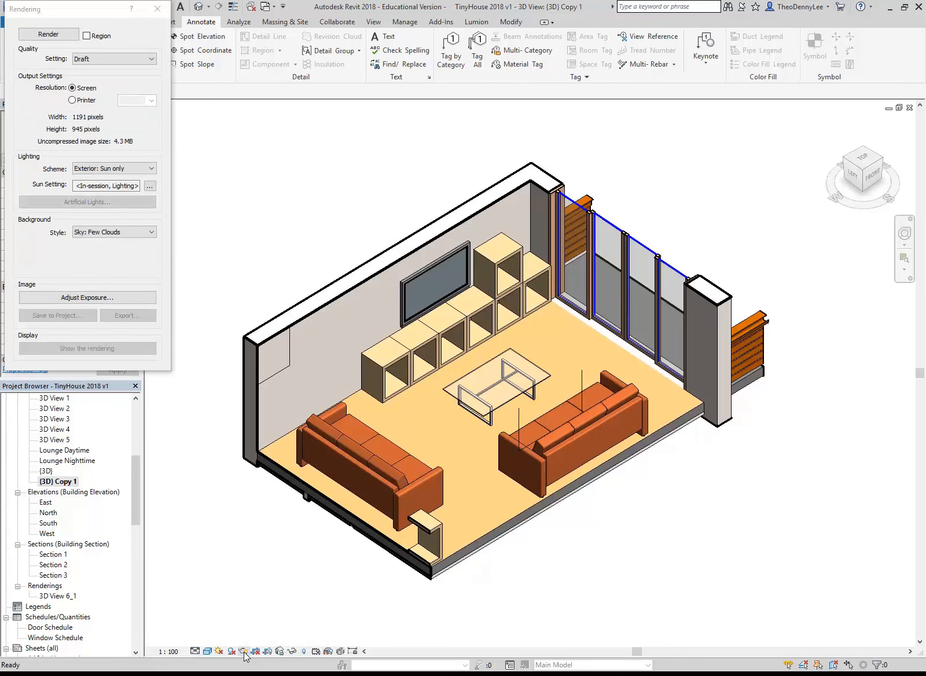
pyautogui.click(157, 9)
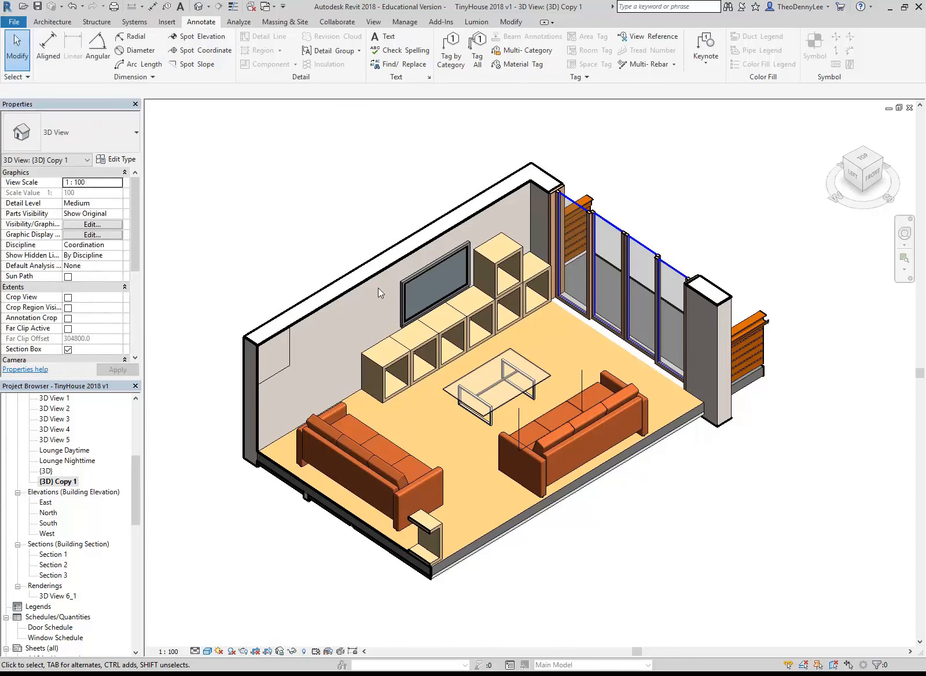
pyautogui.scroll(1, 244, 582)
pyautogui.press('h')
pyautogui.press('l')
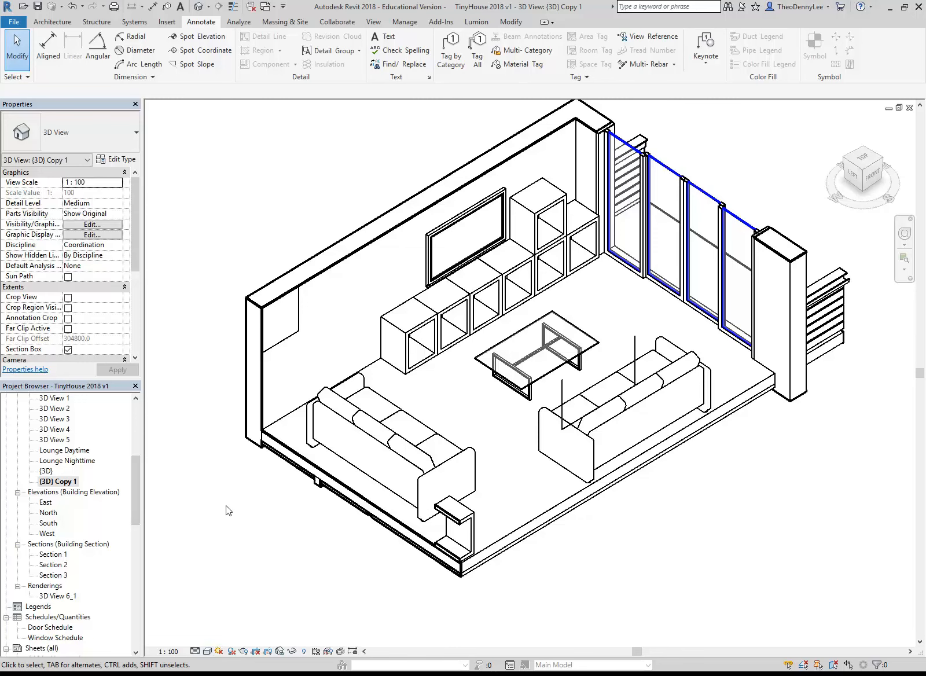
# Reveal the hidden elements, unhide the section box, and leave the reveal mode
pyautogui.click(303, 651)
pyautogui.click(495, 539)
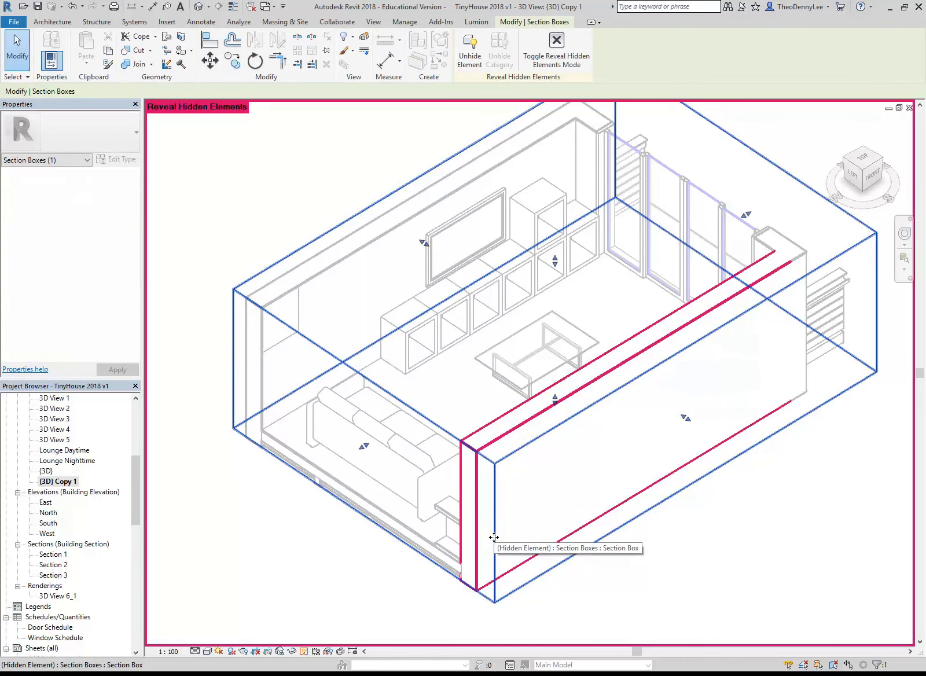
pyautogui.click(465, 57)
pyautogui.click(556, 48)
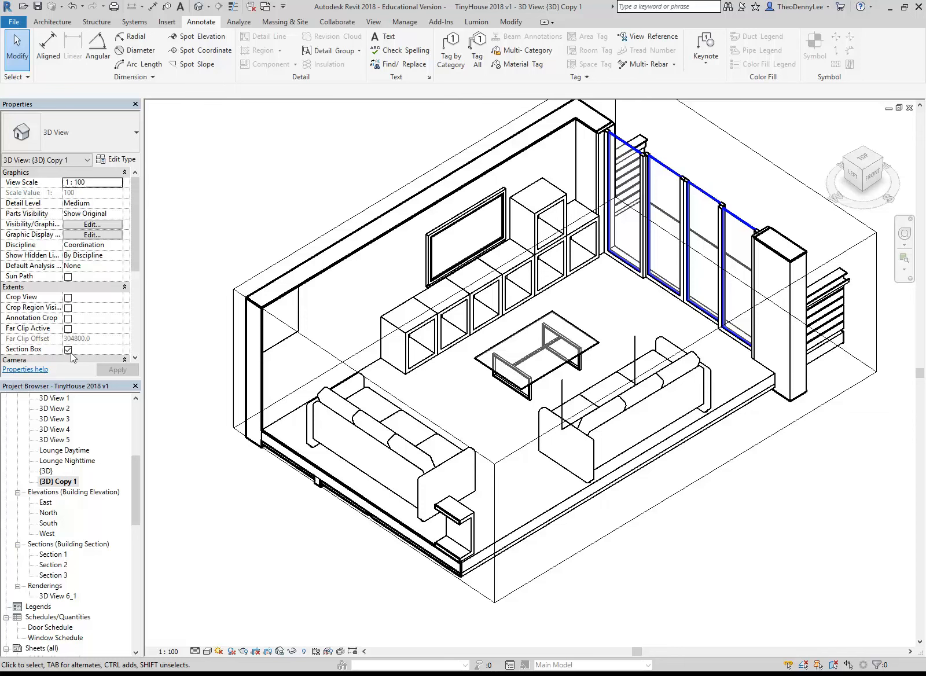
# Raise the section box's underside slightly to trim the cut below the lounge floor, and hide the box again
pyautogui.click(318, 353)
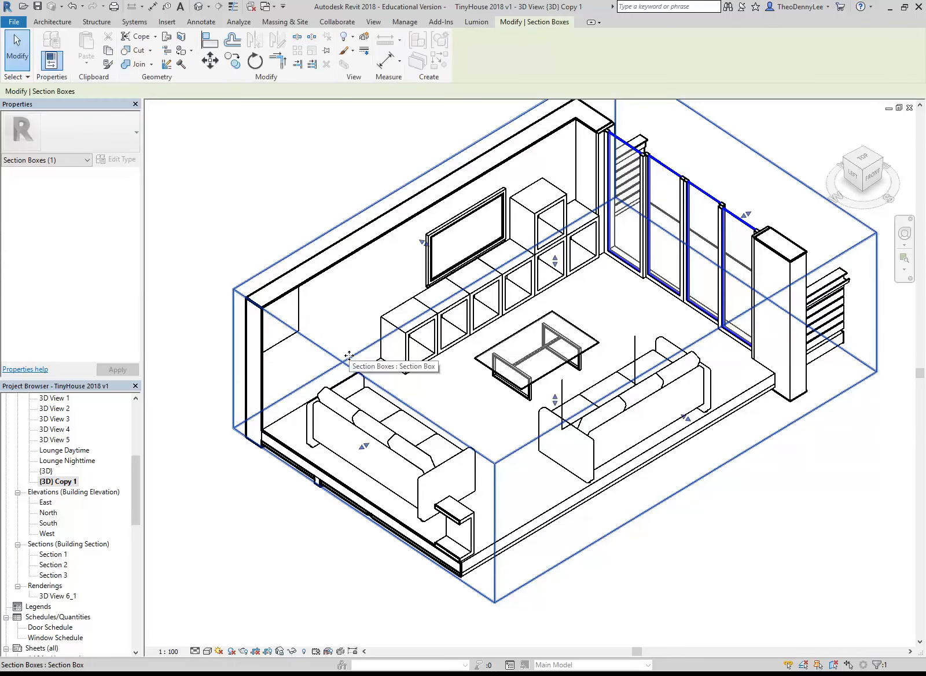
pyautogui.moveTo(554, 399); pyautogui.dragTo(553, 386)
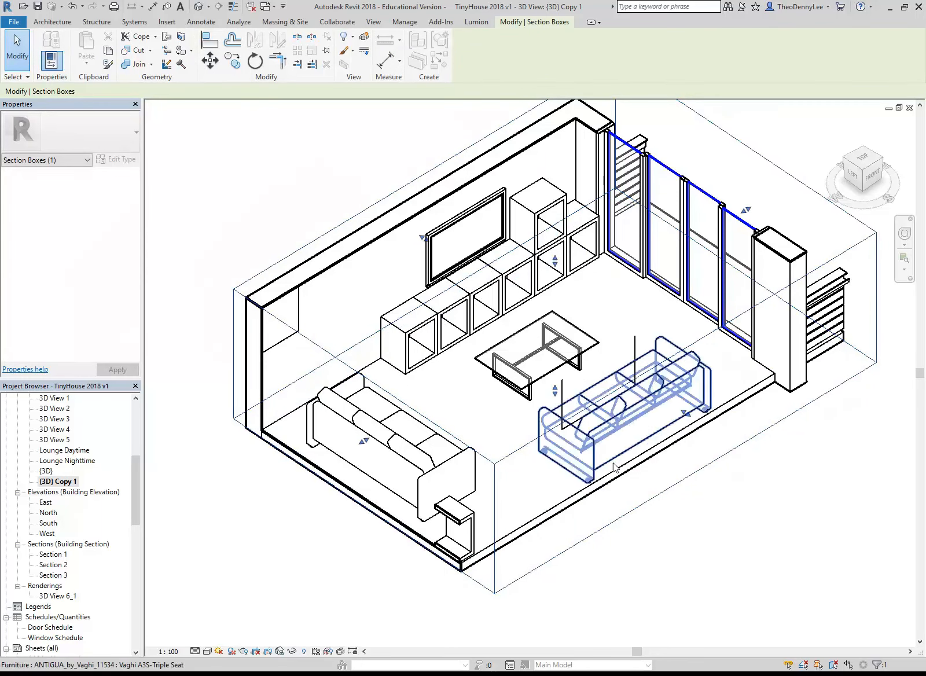
pyautogui.click(345, 37)
pyautogui.click(365, 51)
pyautogui.moveTo(316, 177); pyautogui.dragTo(310, 206, button='middle')
pyautogui.scroll(-1, 301, 198)
pyautogui.scroll(1, 301, 198)
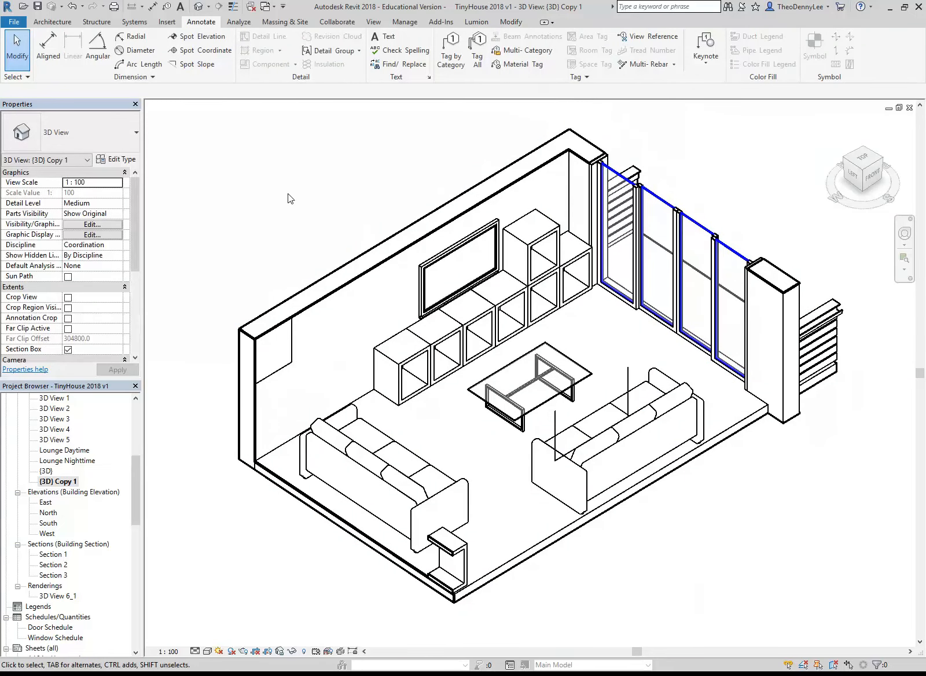
# Reveal the hidden section box, extend it beyond the glazed doors to include the whole balcony, and leave the reveal mode
pyautogui.click(304, 651)
pyautogui.click(747, 184)
pyautogui.moveTo(755, 196); pyautogui.dragTo(691, 234, button='middle')
pyautogui.moveTo(675, 280); pyautogui.dragTo(710, 260)
pyautogui.click(337, 178)
pyautogui.moveTo(342, 178)
pyautogui.mouseDown(button='middle')
pyautogui.moveTo(376, 179)
pyautogui.moveTo(380, 168)
pyautogui.mouseUp(button='middle')
pyautogui.scroll(-1, 380, 168)
pyautogui.click(304, 651)
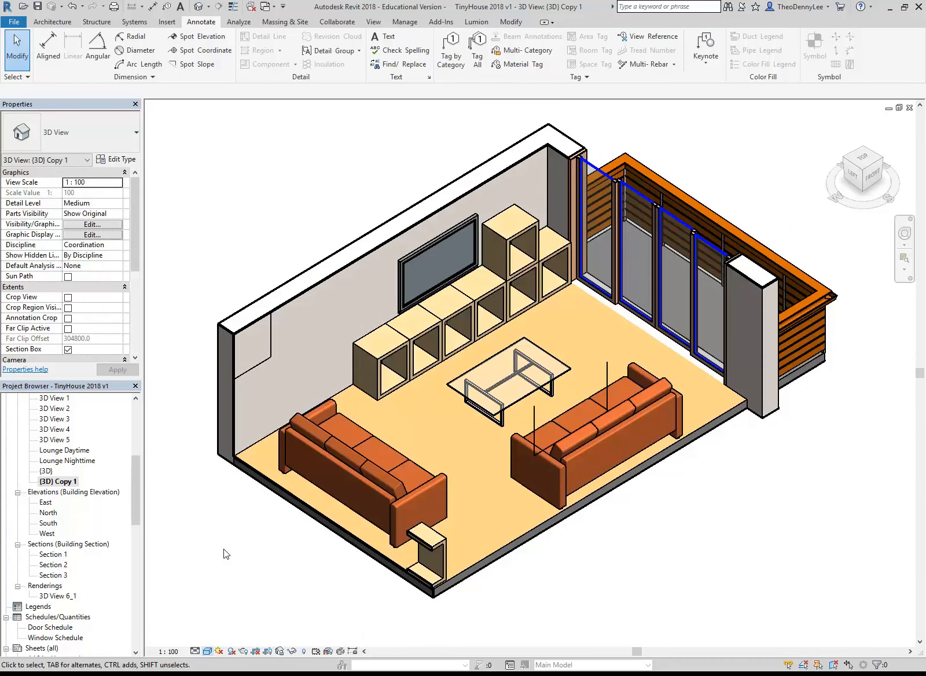
# Centre the cutaway lounge in its view, and open the Lounge Nighttime camera view
pyautogui.moveTo(223, 549); pyautogui.dragTo(235, 555, button='middle')
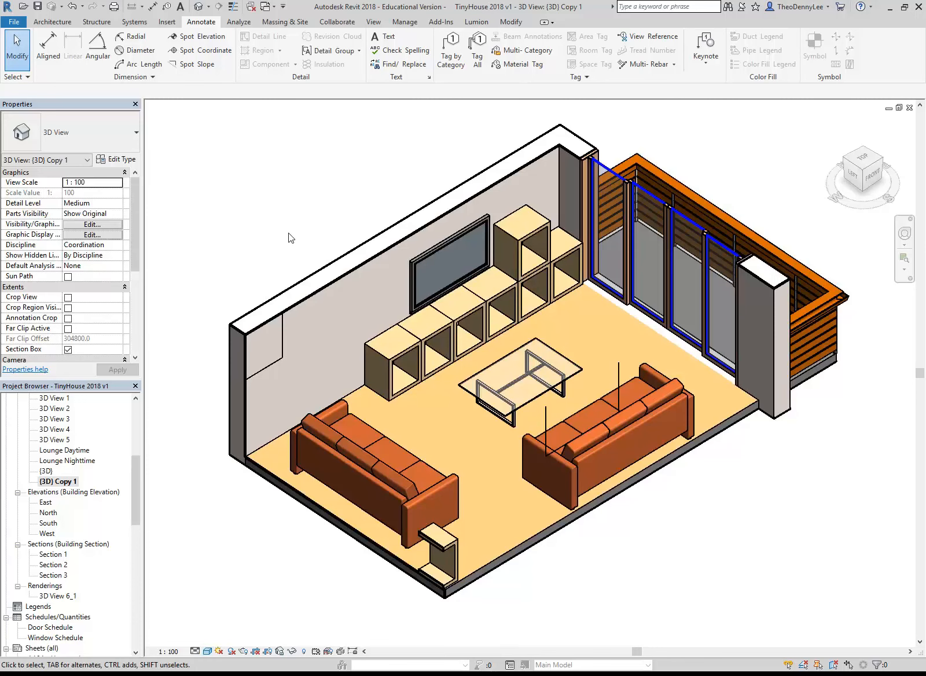
pyautogui.moveTo(288, 233); pyautogui.dragTo(283, 247, button='middle')
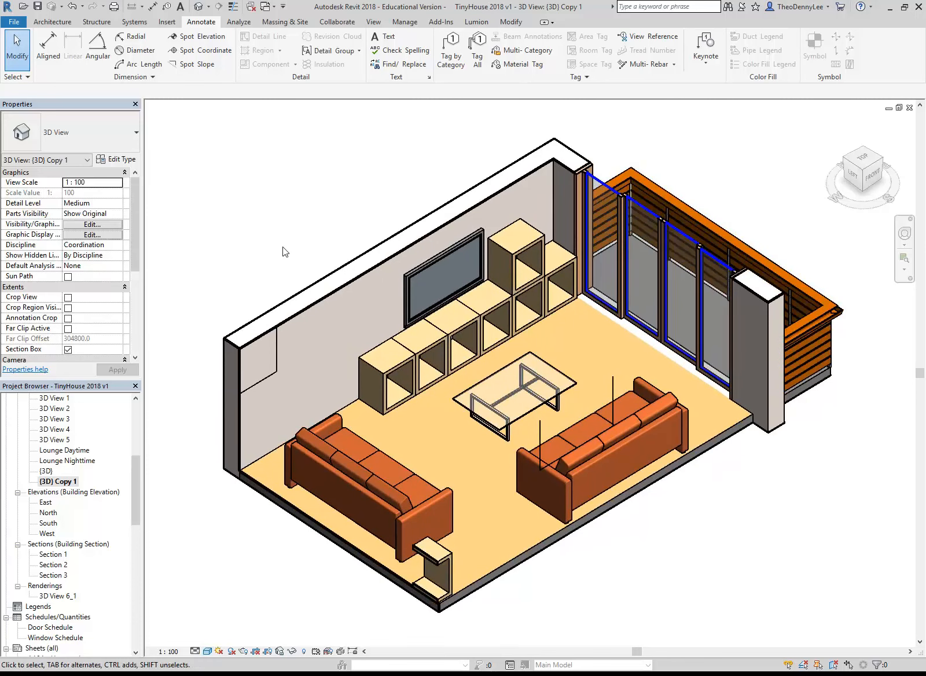
pyautogui.doubleClick(56, 431)
pyautogui.doubleClick(56, 441)
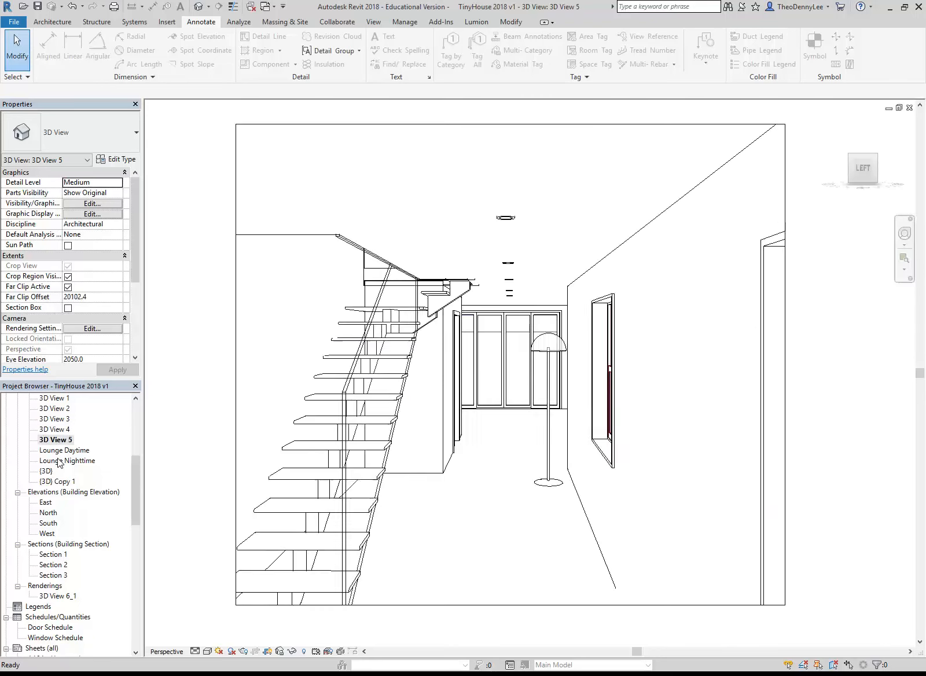
pyautogui.doubleClick(58, 461)
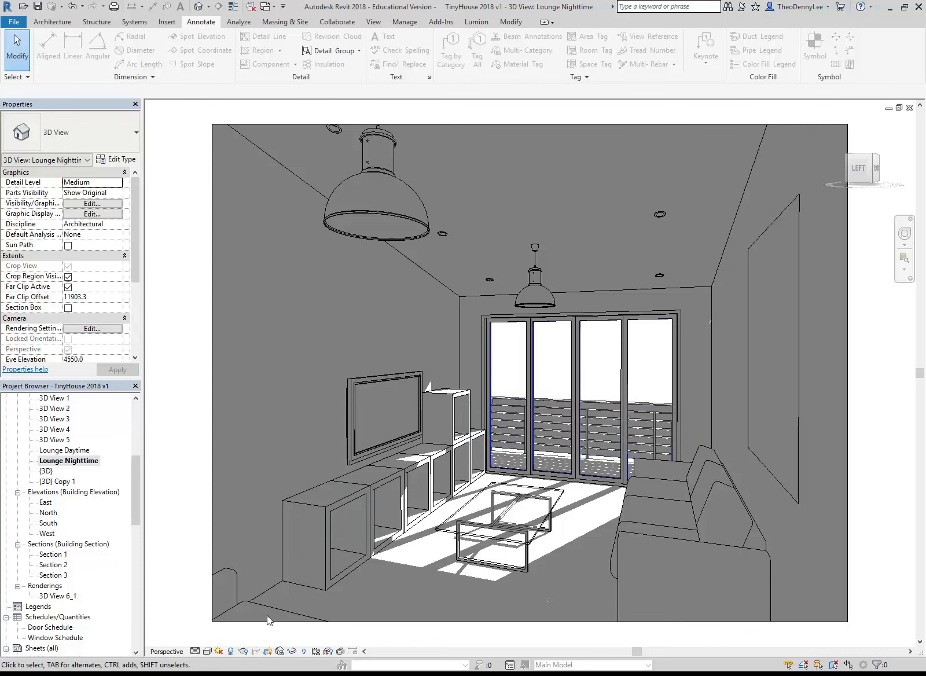
# Set the background type to Image in the view's Graphic Display Options, and start choosing the image file
pyautogui.click(207, 651)
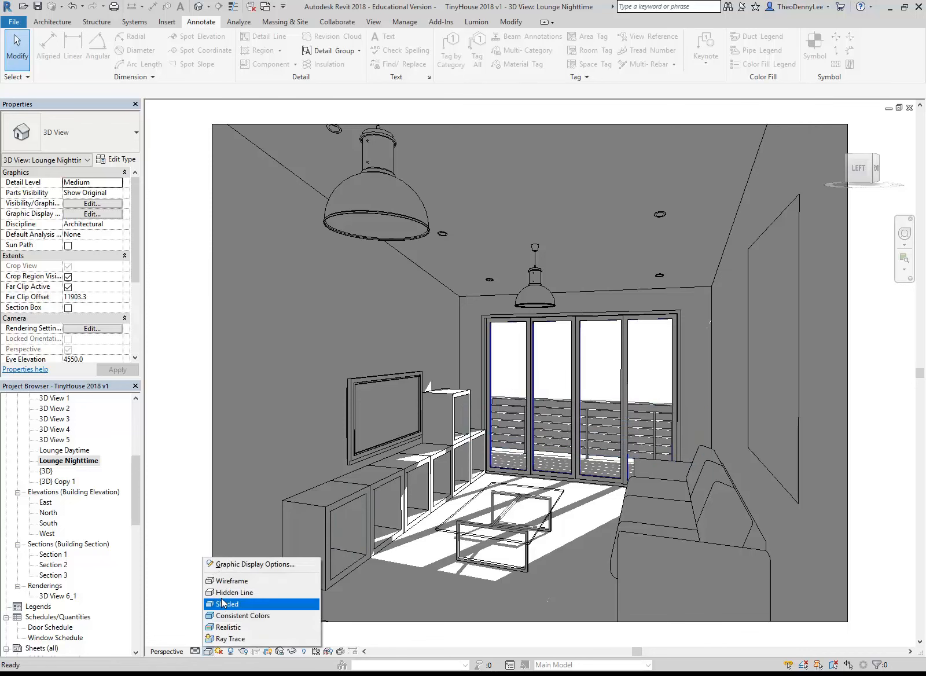
pyautogui.click(235, 565)
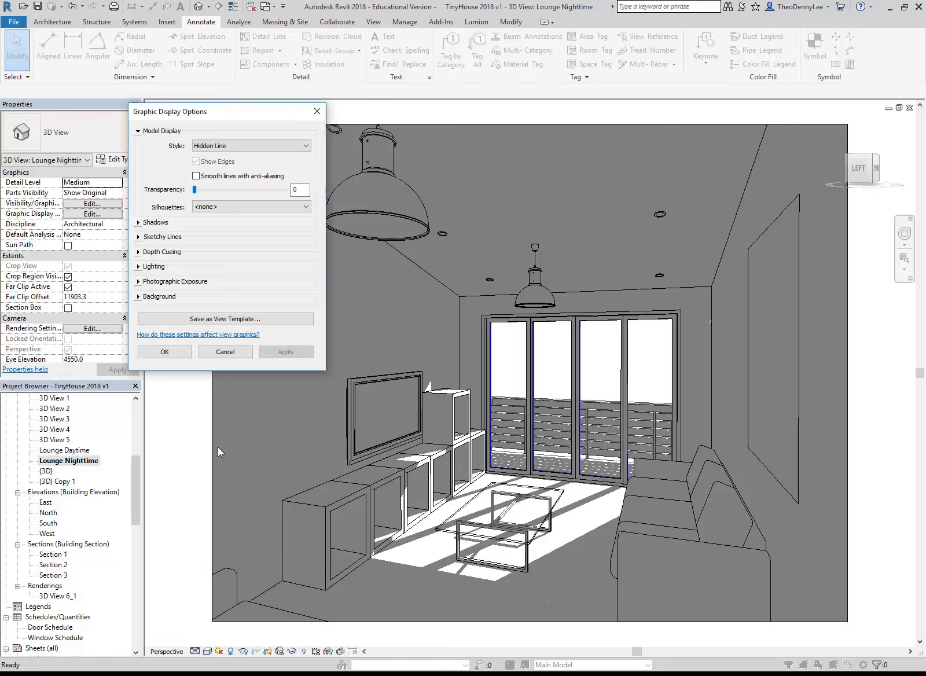
pyautogui.click(138, 297)
pyautogui.click(227, 316)
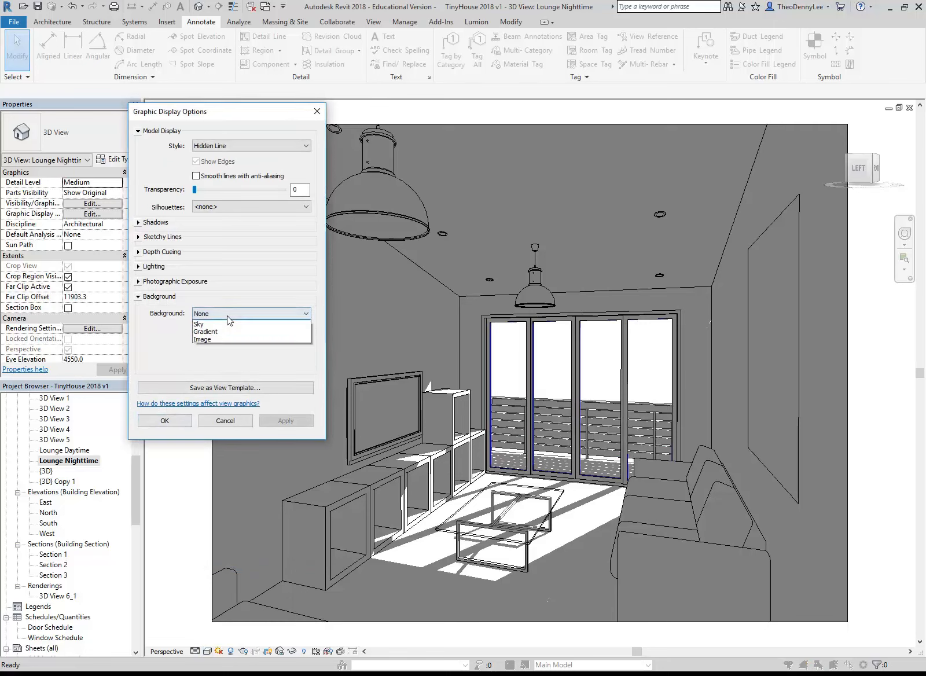
pyautogui.click(219, 347)
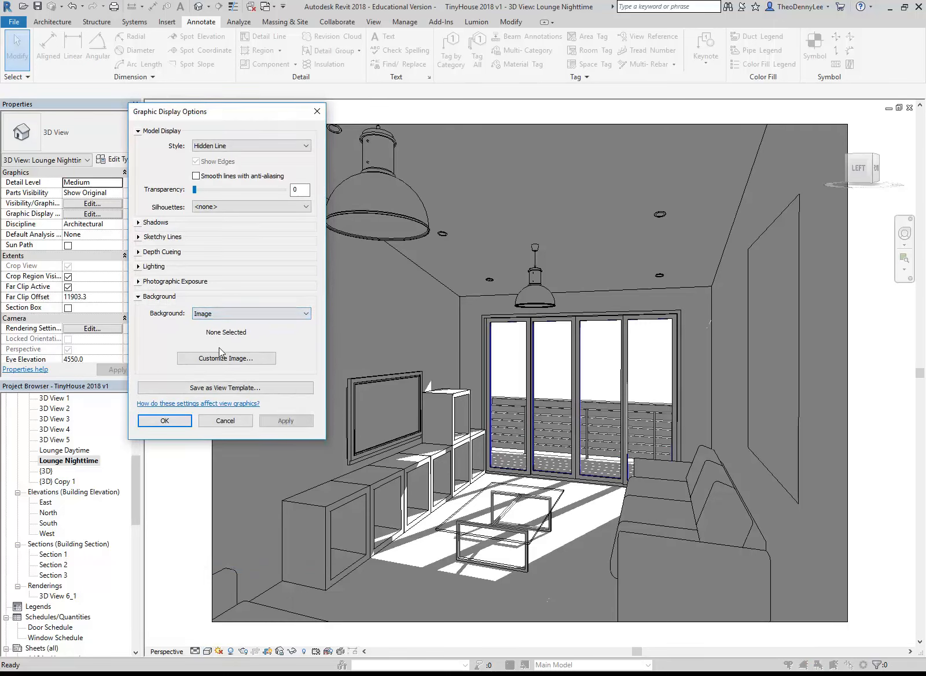
pyautogui.click(237, 358)
pyautogui.click(354, 188)
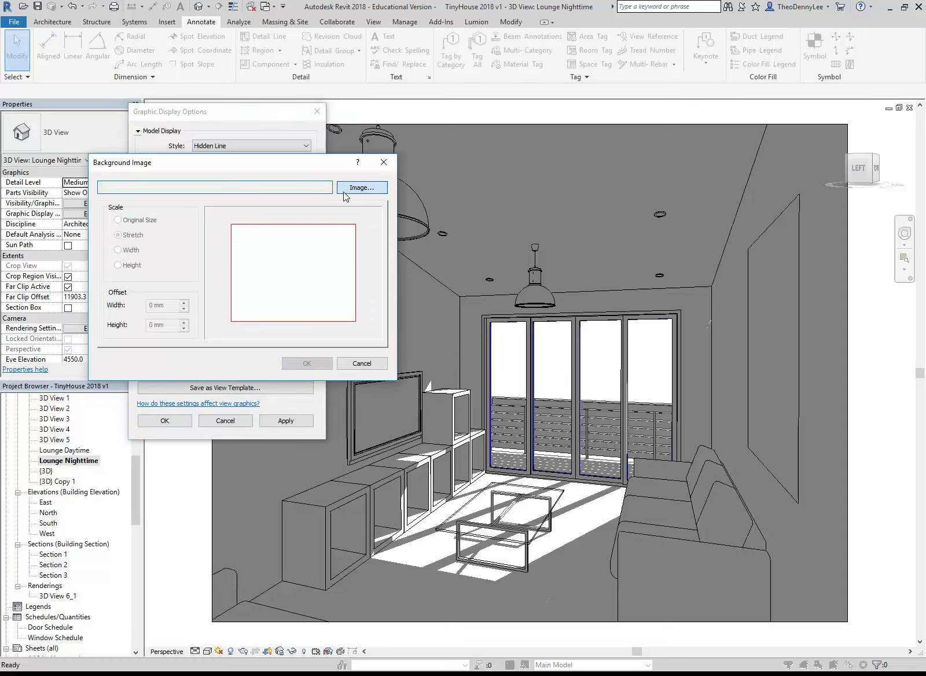
# Load DUSKCLD1.JPG from the Material Images background folder as the stretched background image, and apply it to the view
pyautogui.click(207, 31)
pyautogui.click(188, 78)
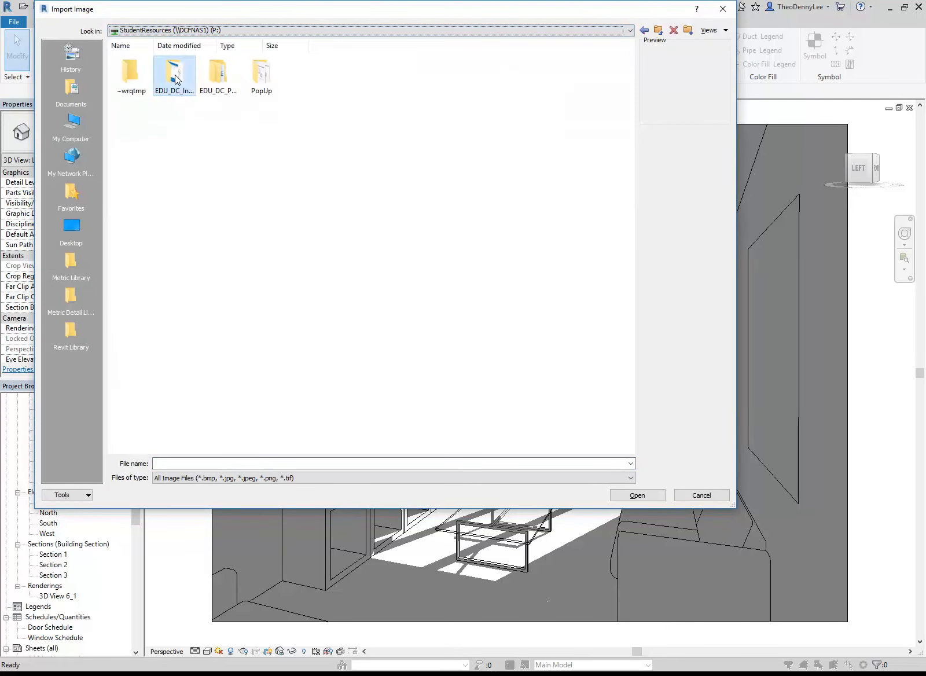
pyautogui.doubleClick(175, 74)
pyautogui.doubleClick(392, 191)
pyautogui.doubleClick(218, 74)
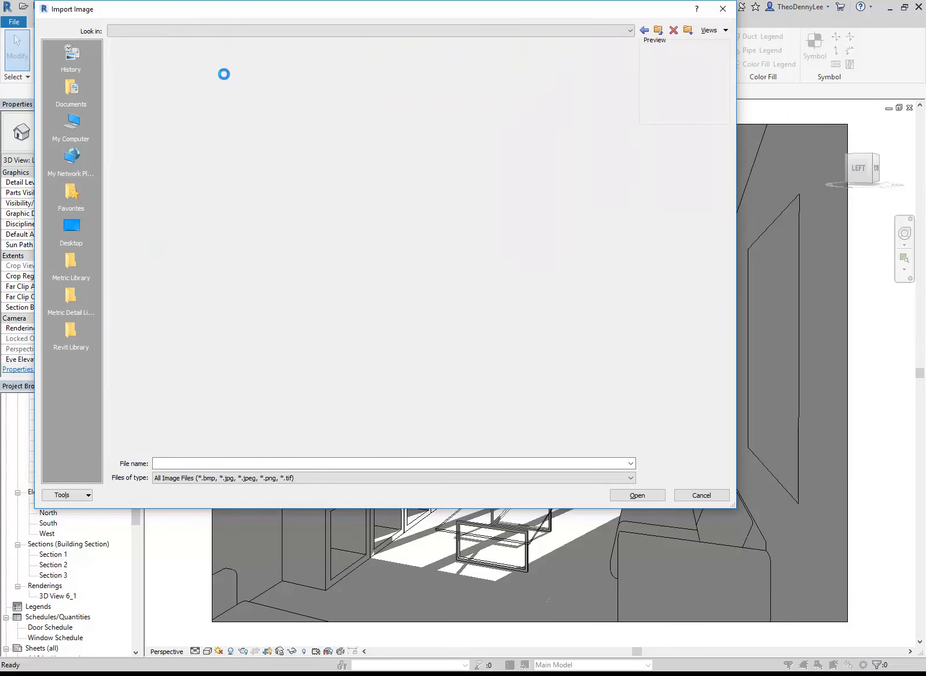
pyautogui.click(475, 77)
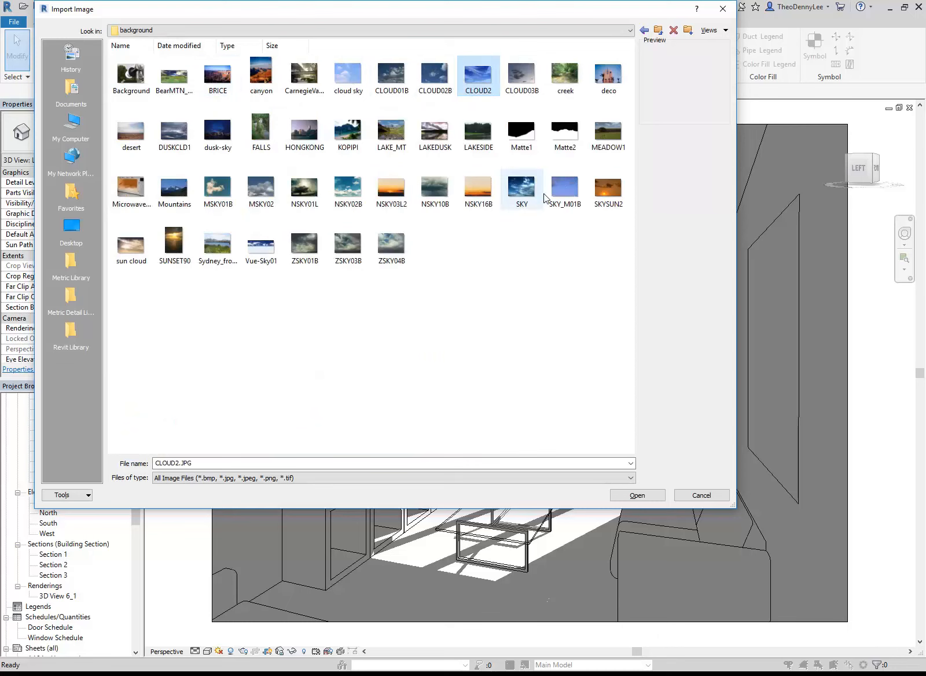
pyautogui.click(176, 137)
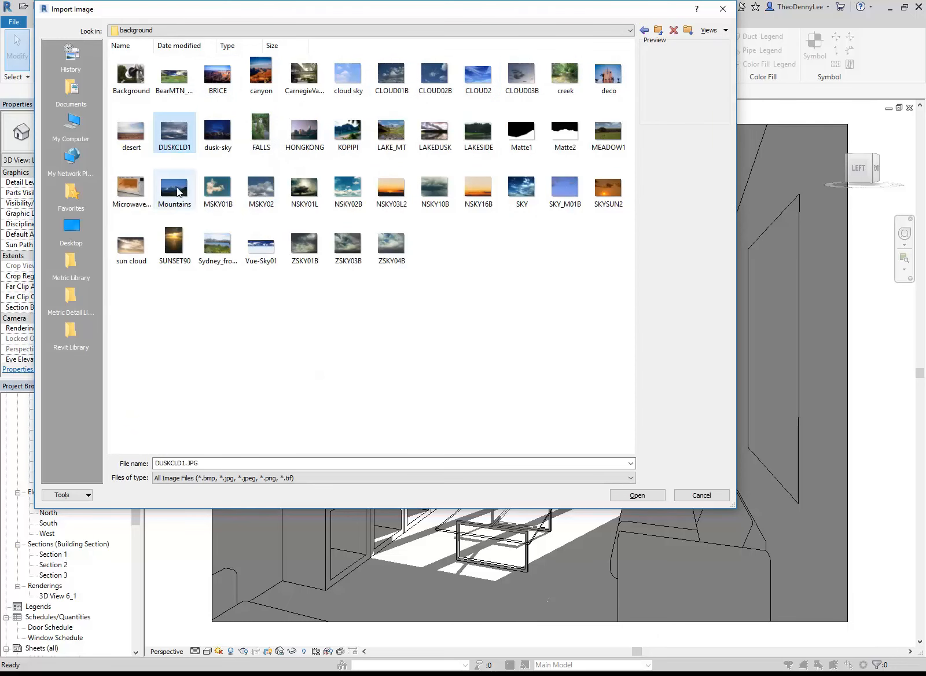
pyautogui.doubleClick(176, 136)
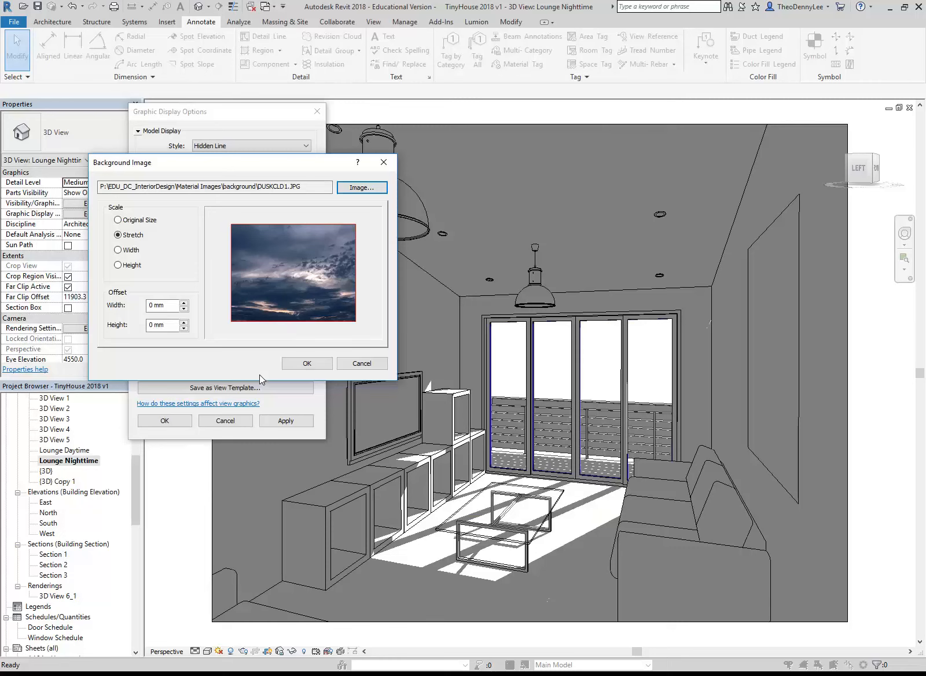
pyautogui.click(306, 363)
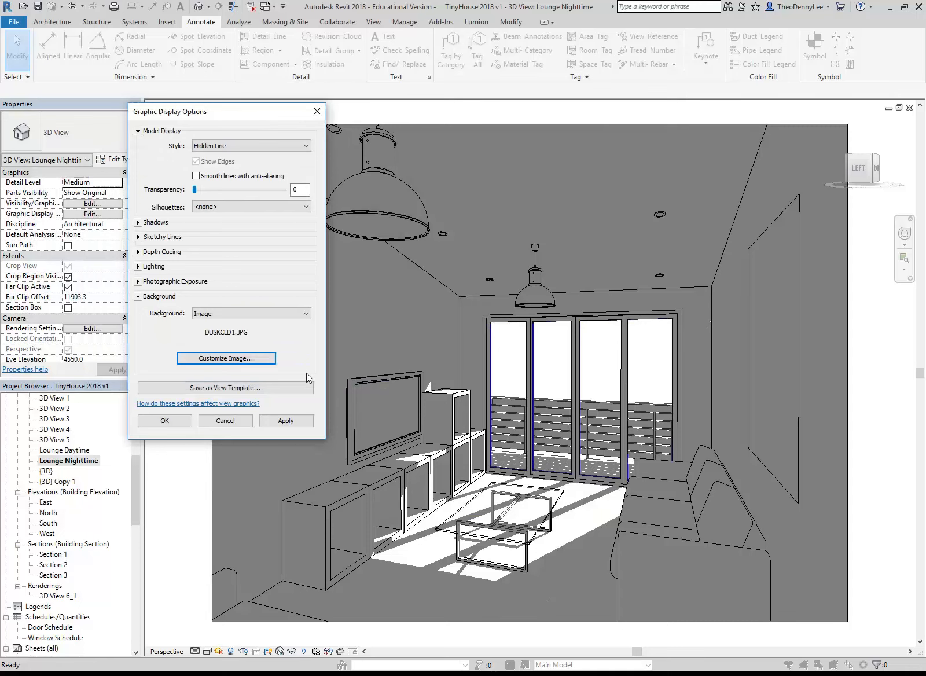
pyautogui.click(290, 420)
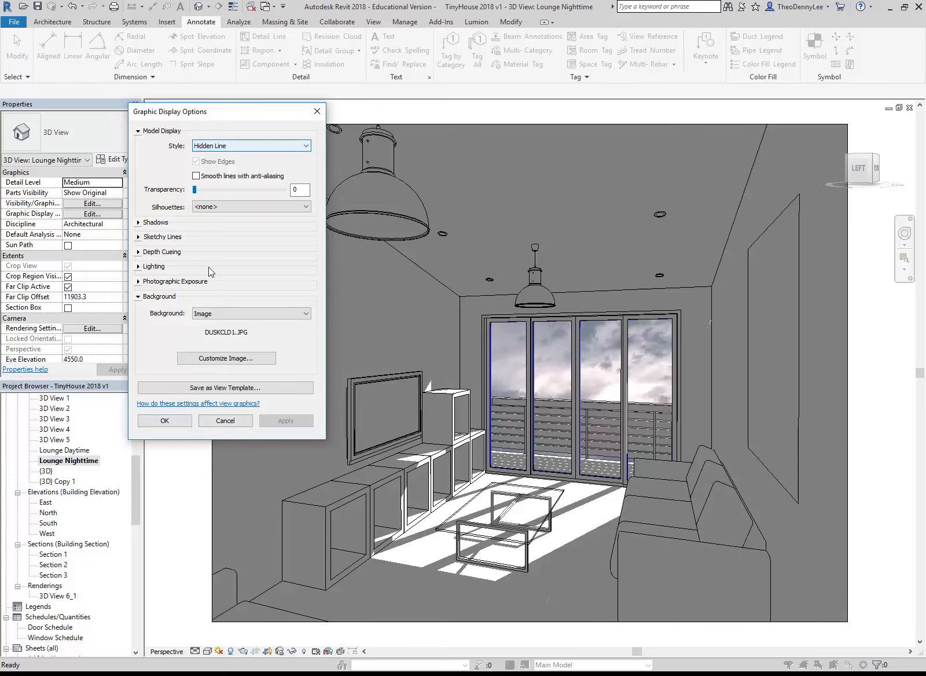
pyautogui.click(165, 421)
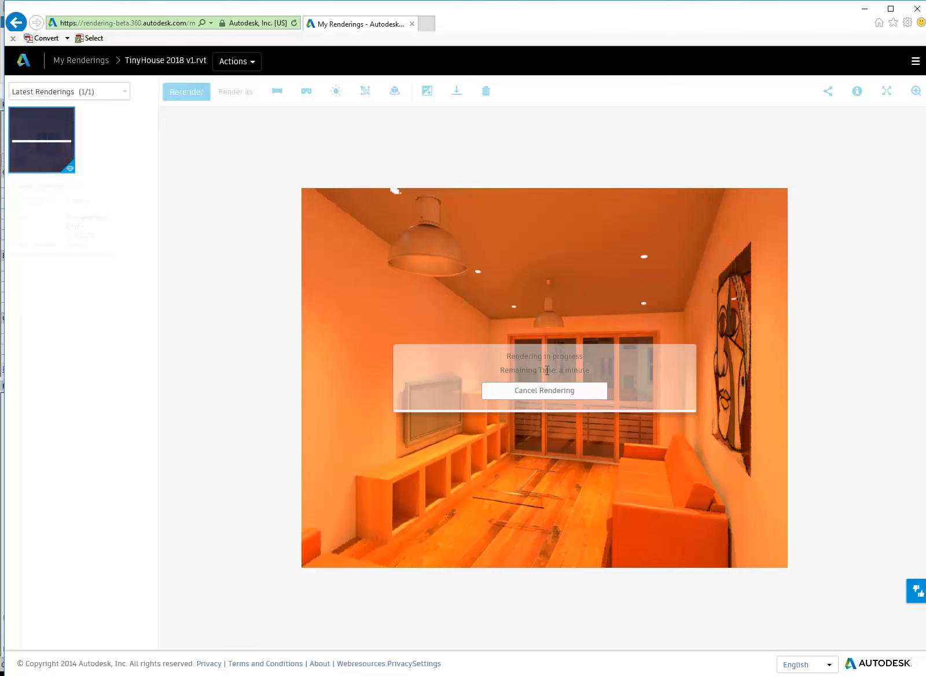
# Check the lounge rendering's progress on the My Renderings page in the browser, return to Revit, and open sheet A104
pyautogui.moveTo(29, 152)
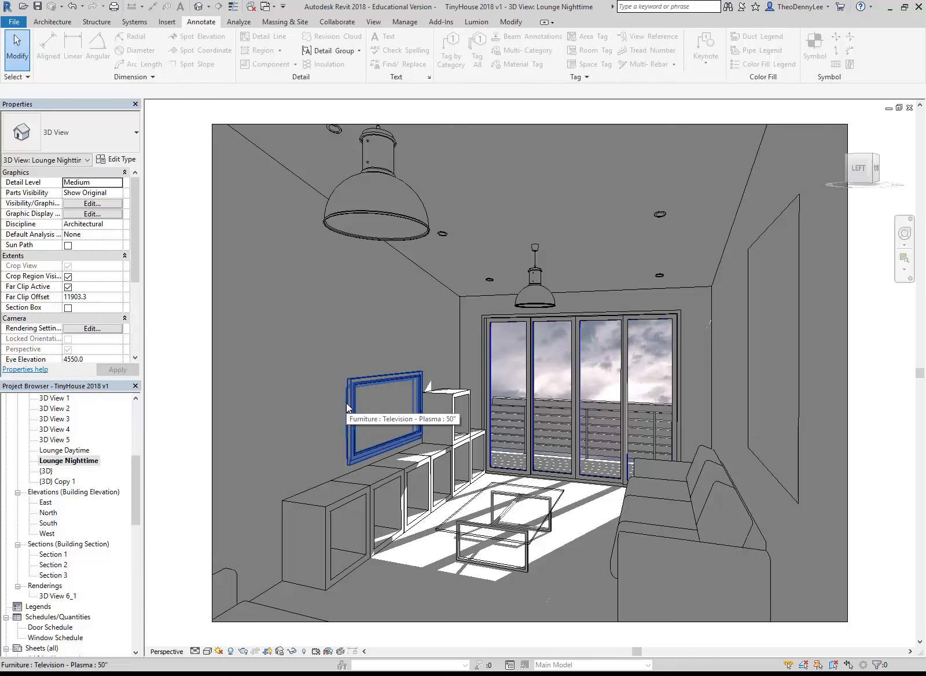
pyautogui.moveTo(129, 494); pyautogui.dragTo(130, 532)
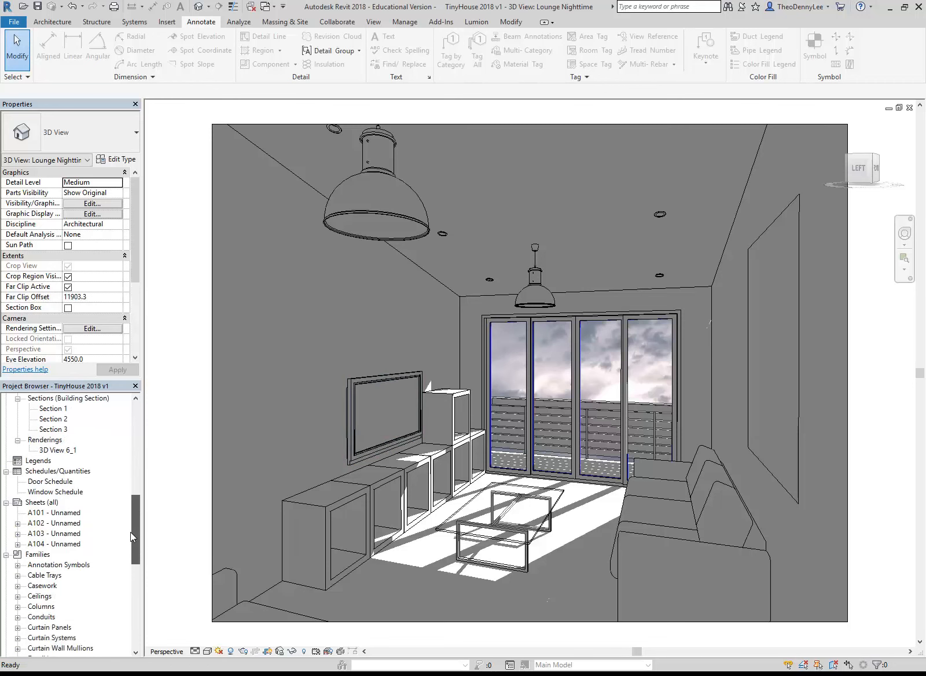
pyautogui.doubleClick(65, 544)
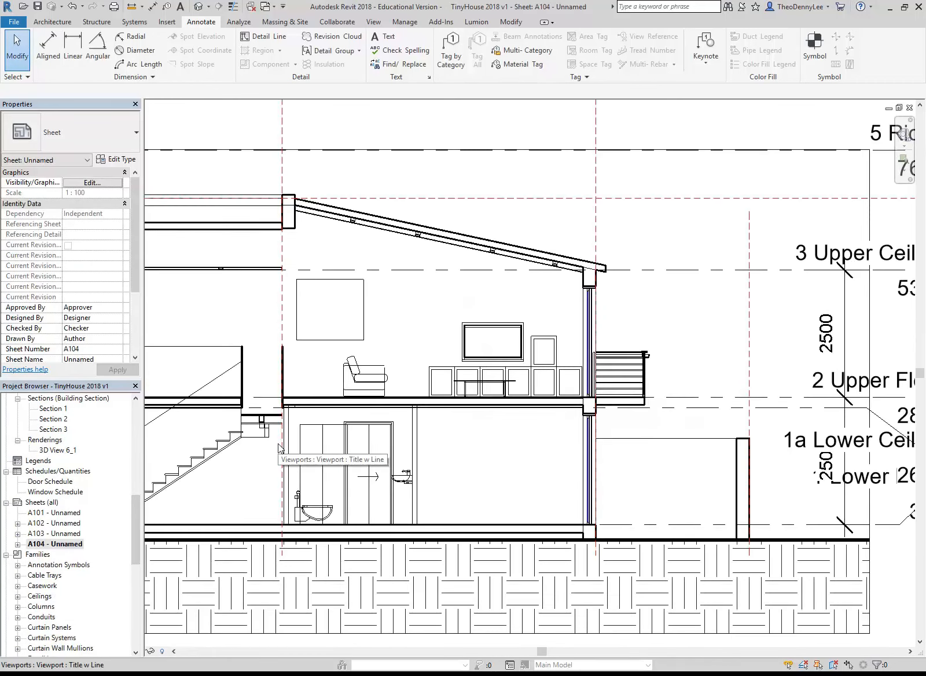
# Open sheet A103 and move the 2 Upper Floor viewport down to just above the title block
pyautogui.doubleClick(58, 533)
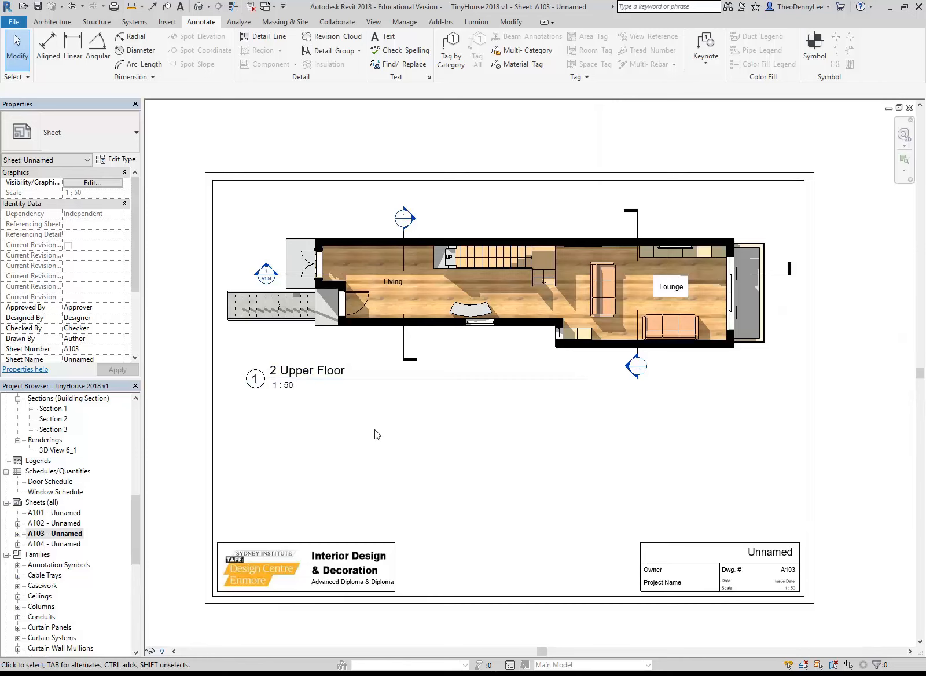
pyautogui.moveTo(440, 347); pyautogui.dragTo(428, 496)
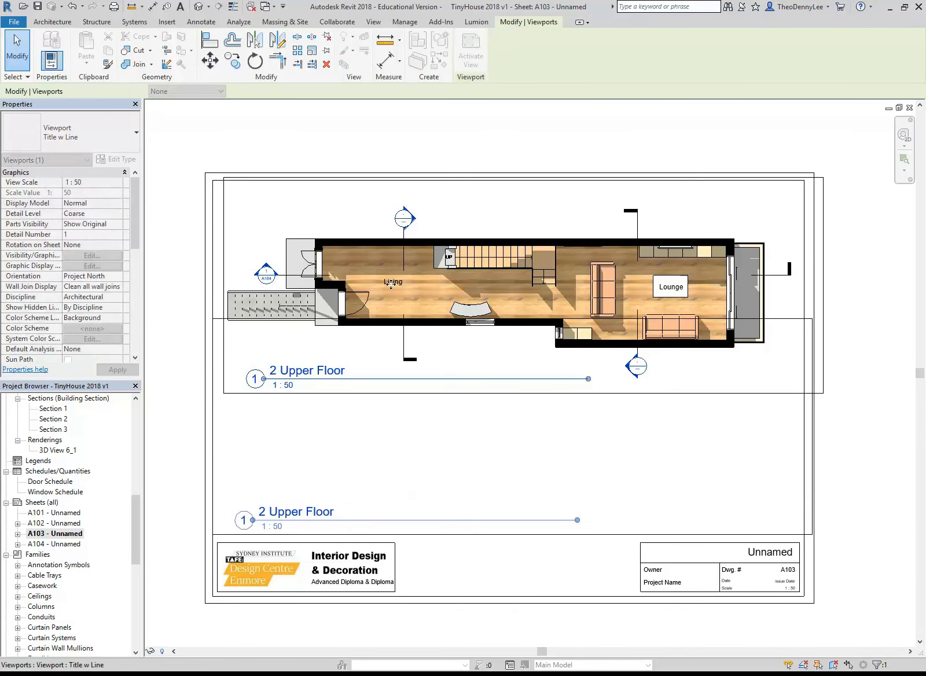
pyautogui.moveTo(391, 284); pyautogui.dragTo(390, 284)
pyautogui.click(390, 284)
# Place the 1 Lower Floor plan on the sheet above the upper floor plan, and set its view scale to 1 : 50
pyautogui.moveTo(140, 533); pyautogui.dragTo(138, 432)
pyautogui.click(56, 440)
pyautogui.moveTo(56, 440); pyautogui.dragTo(495, 233)
pyautogui.click(494, 232)
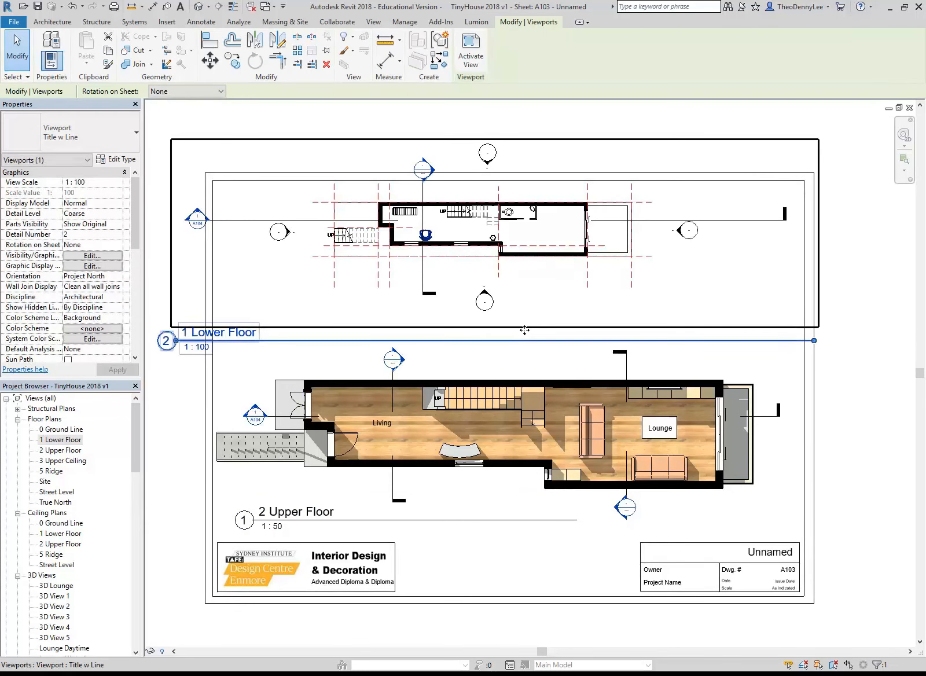
pyautogui.click(118, 183)
pyautogui.click(77, 229)
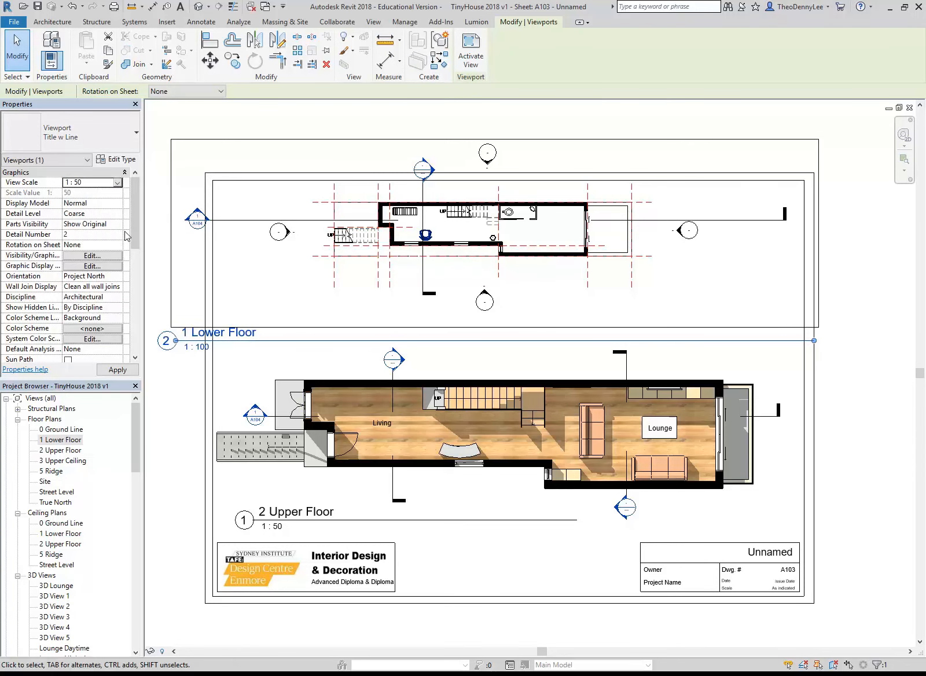
# Move the enlarged lower floor viewport so its plan sits above the upper floor plan with their walls lined up
pyautogui.scroll(-3, 491, 238)
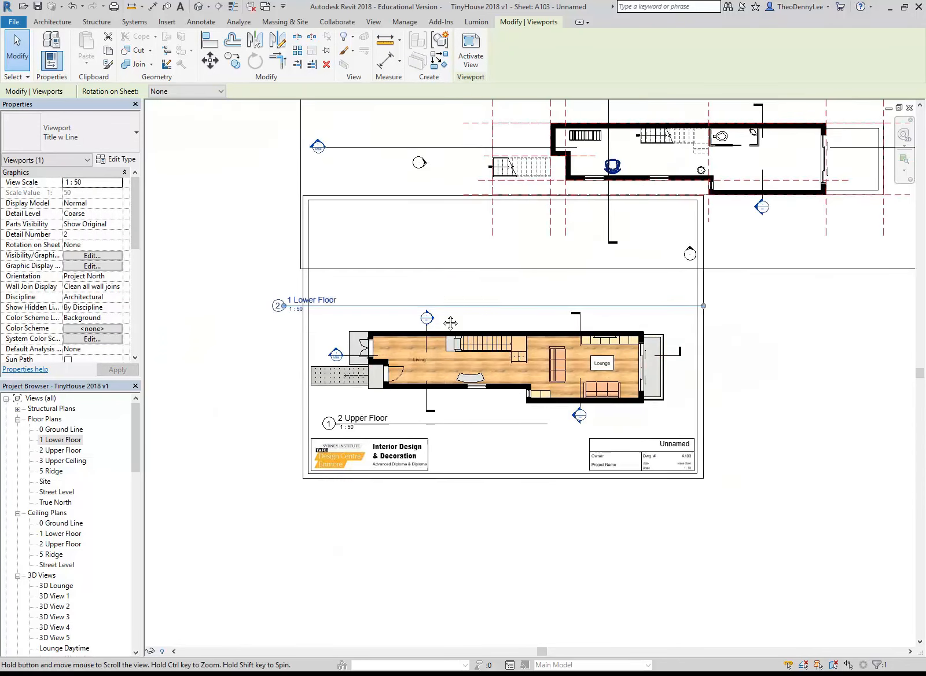
pyautogui.moveTo(644, 249); pyautogui.dragTo(429, 309)
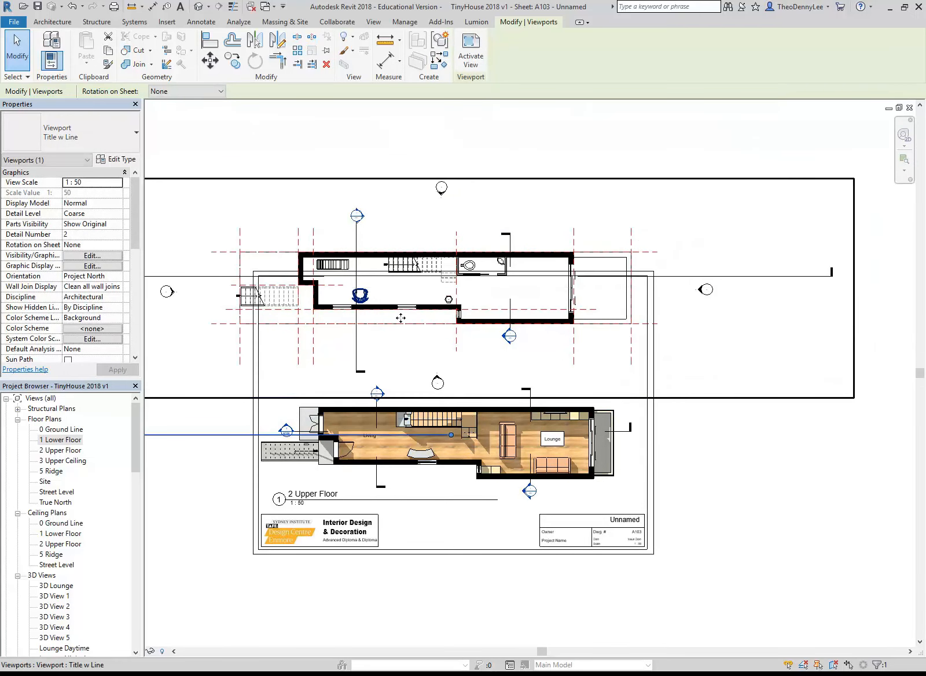
pyautogui.scroll(3, 405, 316)
pyautogui.moveTo(296, 316); pyautogui.dragTo(386, 320, button='middle')
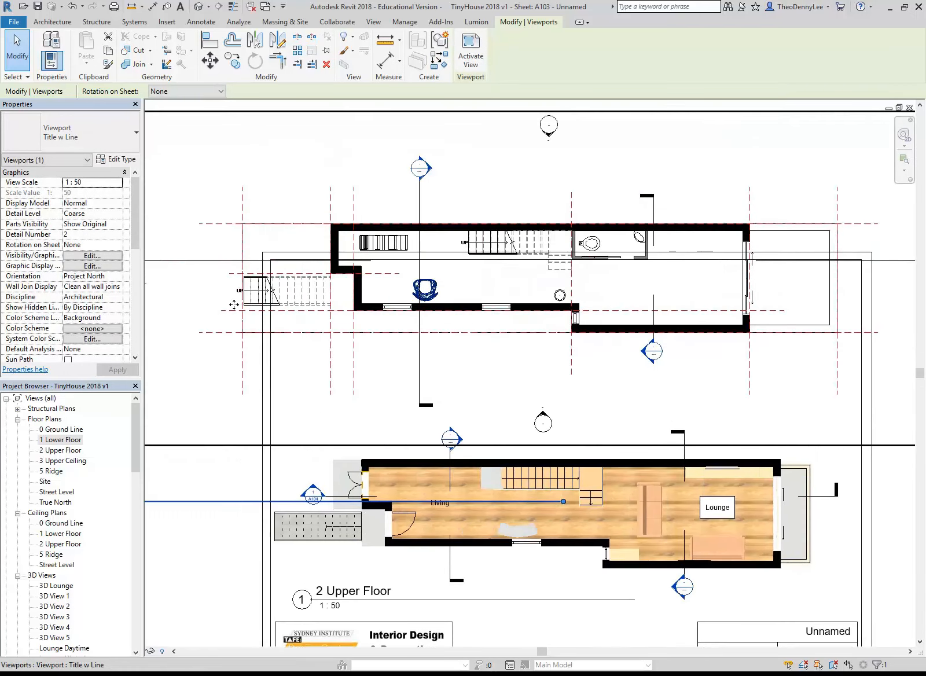
pyautogui.moveTo(243, 310); pyautogui.dragTo(276, 341)
pyautogui.scroll(-1, 471, 316)
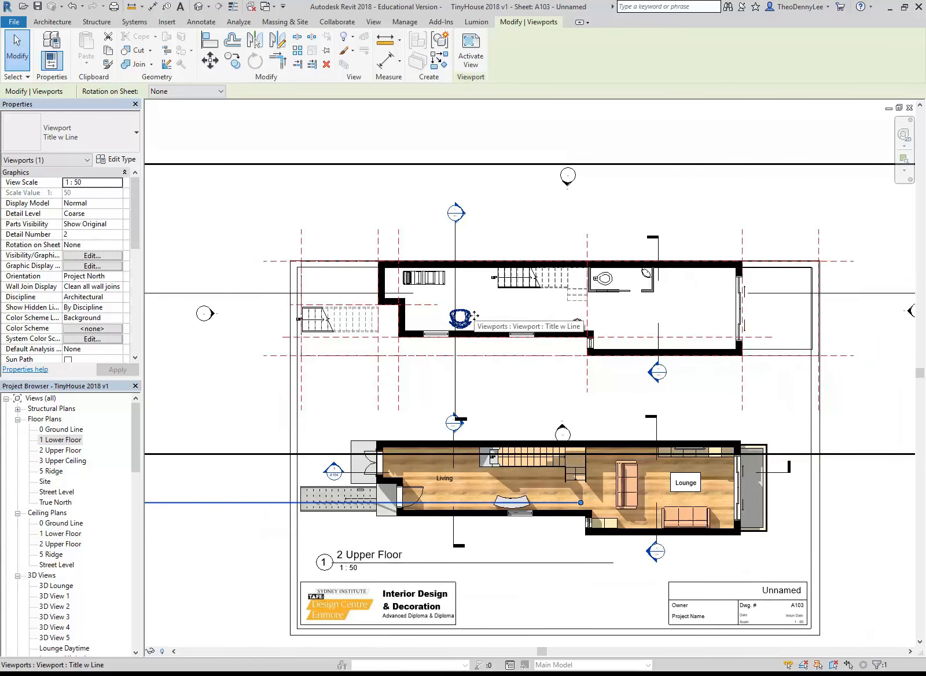
pyautogui.scroll(-1, 473, 315)
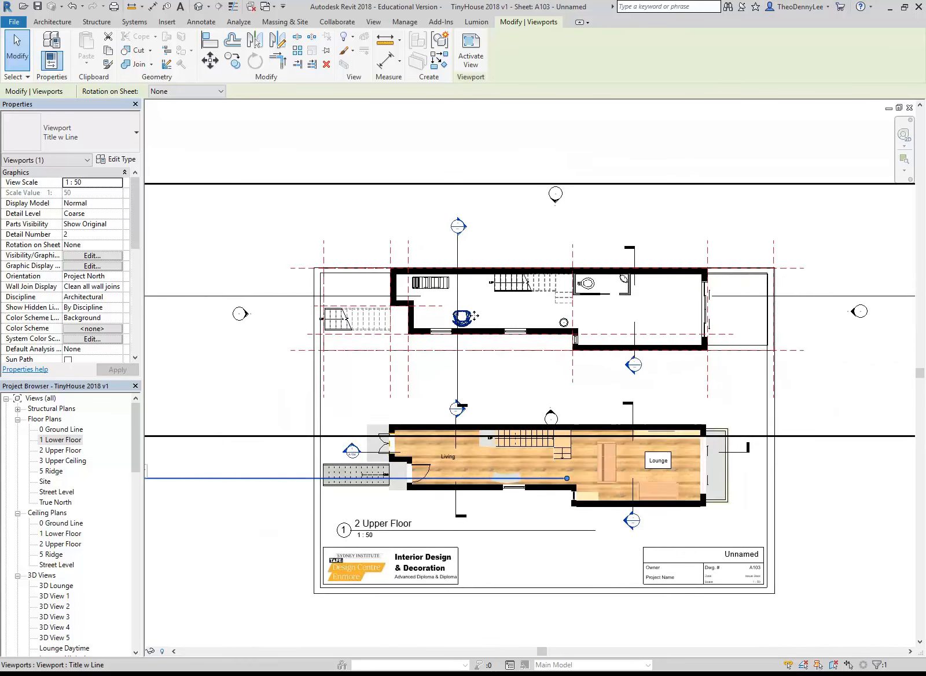
# Activate the lower floor view on the sheet and hide the elevation markers by category
pyautogui.click(468, 46)
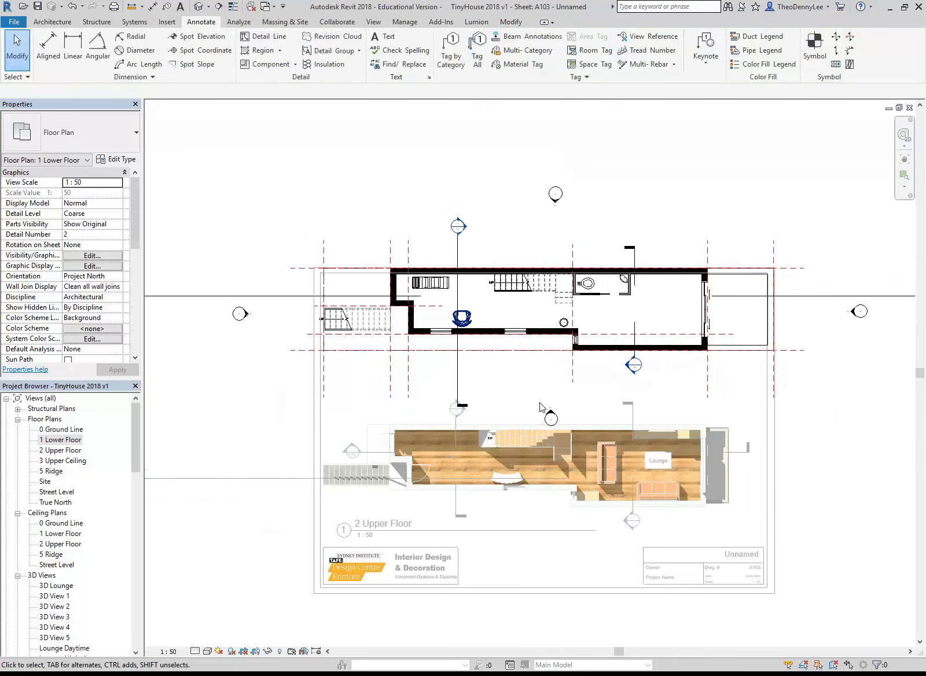
pyautogui.moveTo(516, 165); pyautogui.dragTo(597, 213)
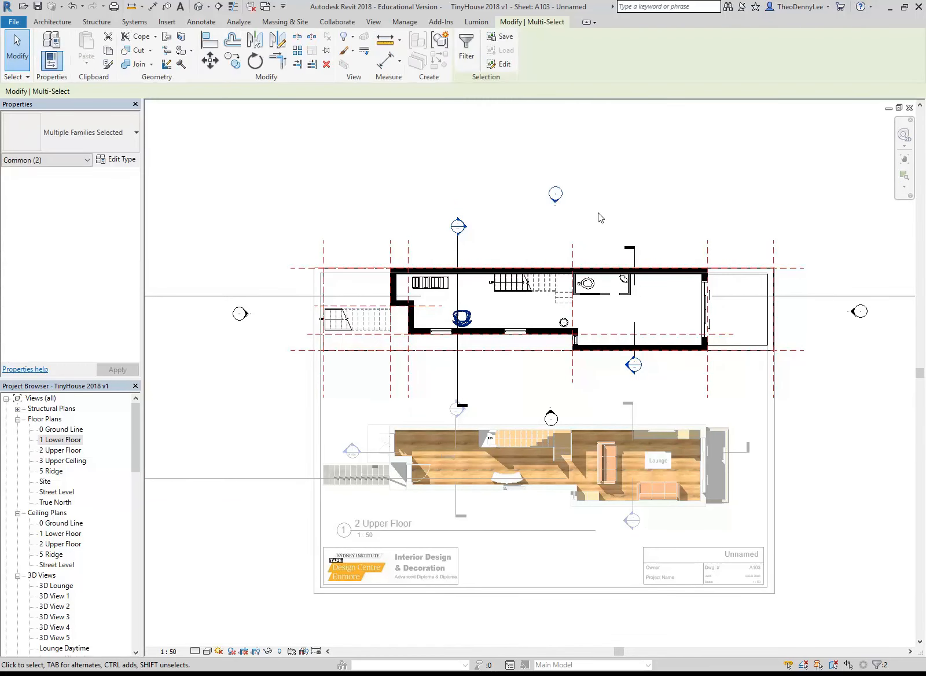
pyautogui.rightClick(515, 168)
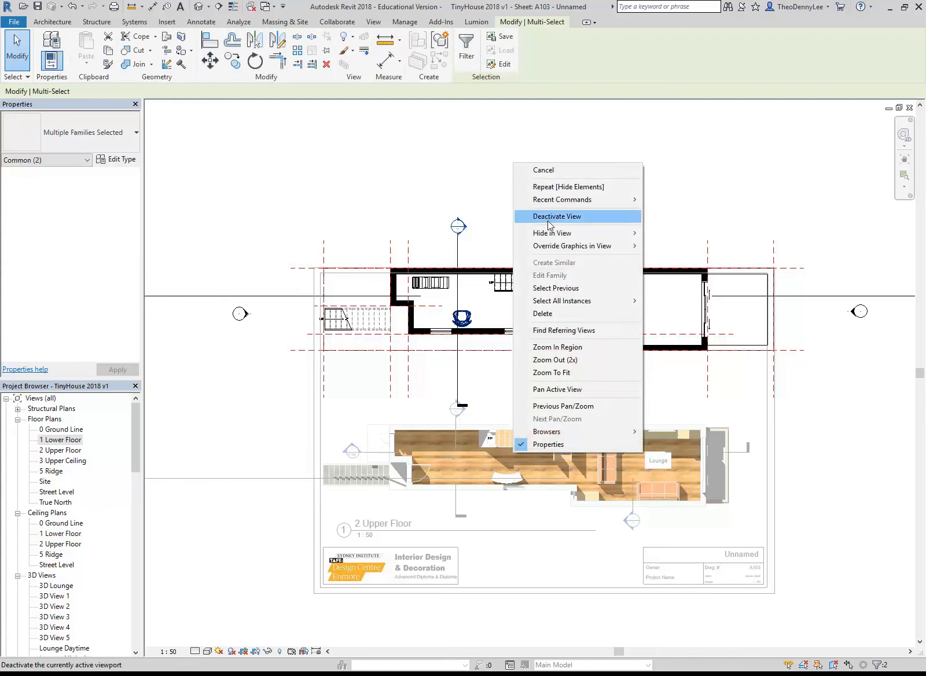
pyautogui.moveTo(574, 235)
pyautogui.click(673, 246)
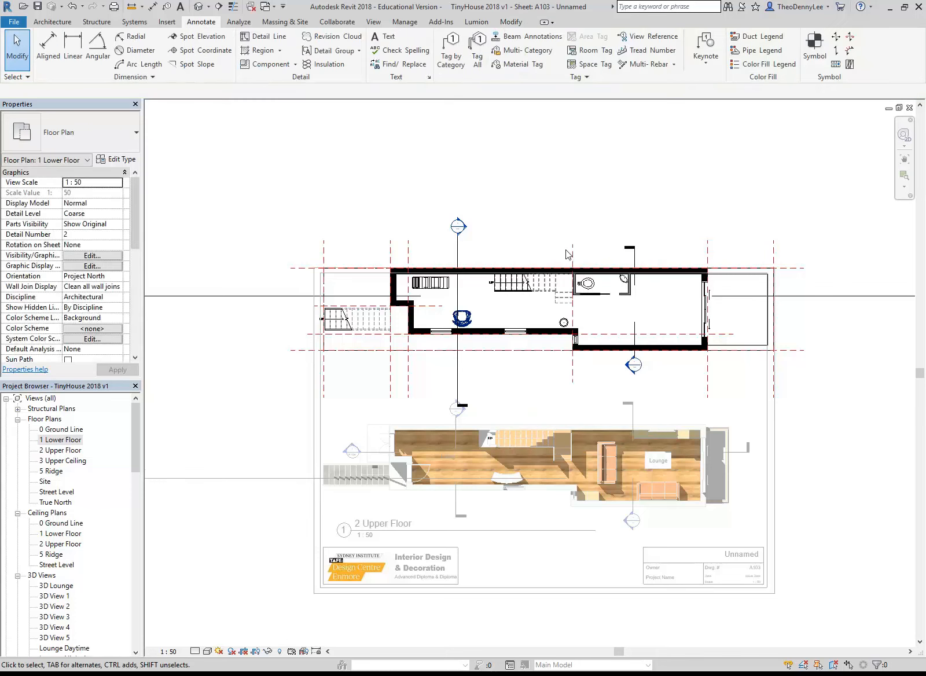
# Hide the reference planes by category in the lower floor view
pyautogui.click(772, 252)
pyautogui.rightClick(770, 251)
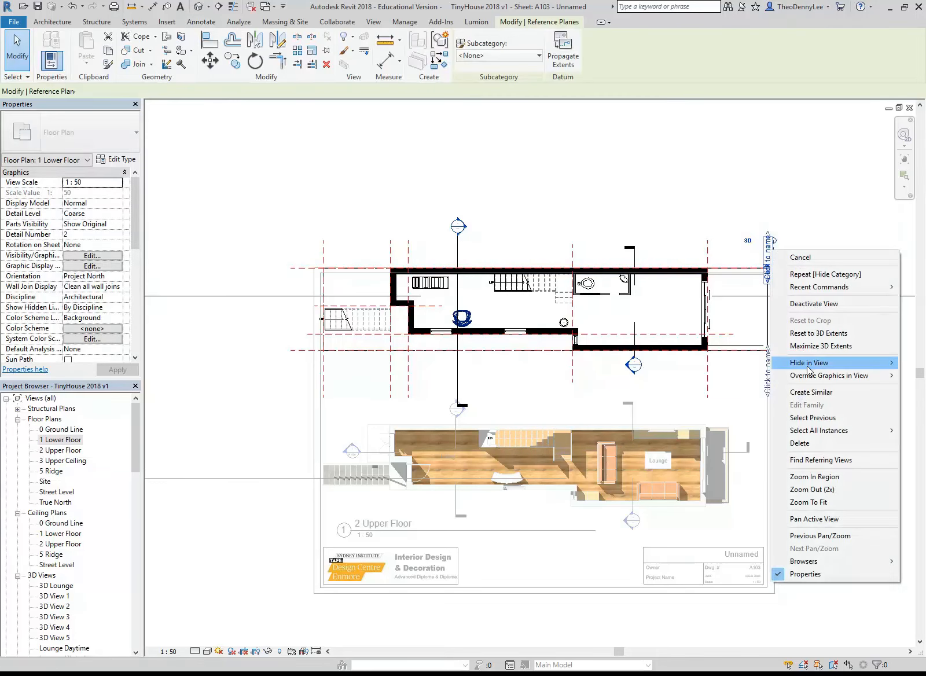
pyautogui.moveTo(810, 362)
pyautogui.click(732, 377)
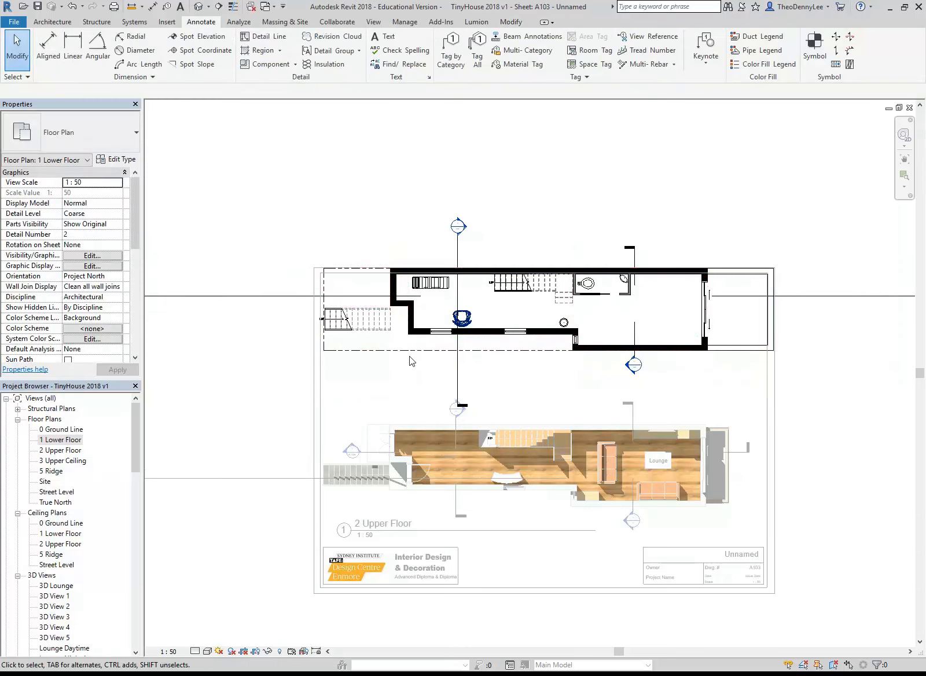
# Shorten the lengthwise section line on the lower floor plan, bringing its head and tail in close to the building
pyautogui.click(275, 296)
pyautogui.scroll(-2, 294, 317)
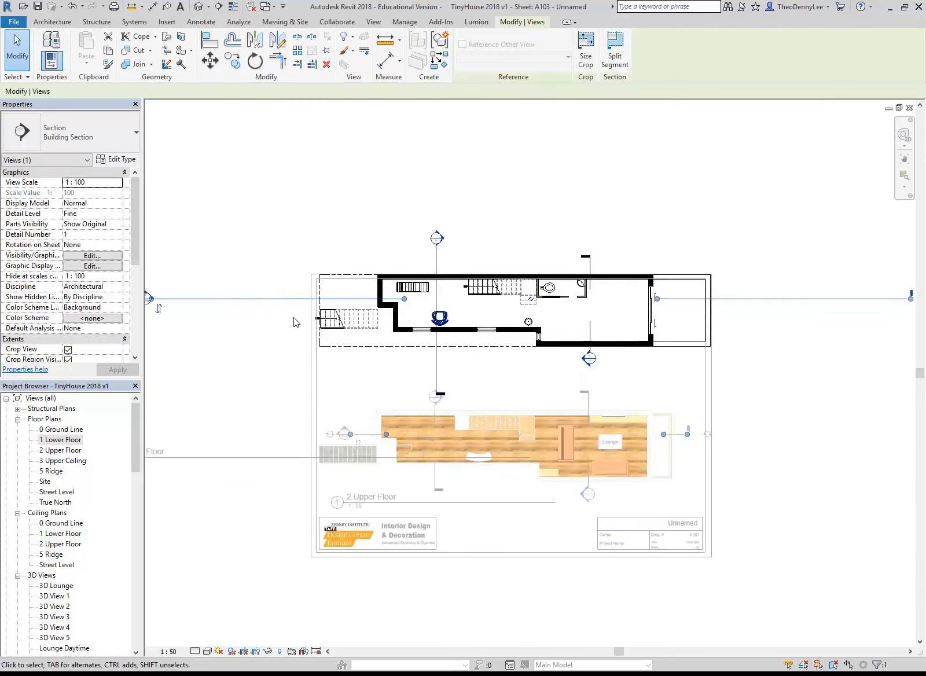
pyautogui.moveTo(294, 317); pyautogui.dragTo(475, 329, button='middle')
pyautogui.scroll(2, 438, 309)
pyautogui.moveTo(332, 306); pyautogui.dragTo(530, 303)
pyautogui.moveTo(528, 369); pyautogui.dragTo(374, 384, button='middle')
pyautogui.scroll(-1, 803, 345)
pyautogui.moveTo(803, 345); pyautogui.dragTo(680, 369, button='middle')
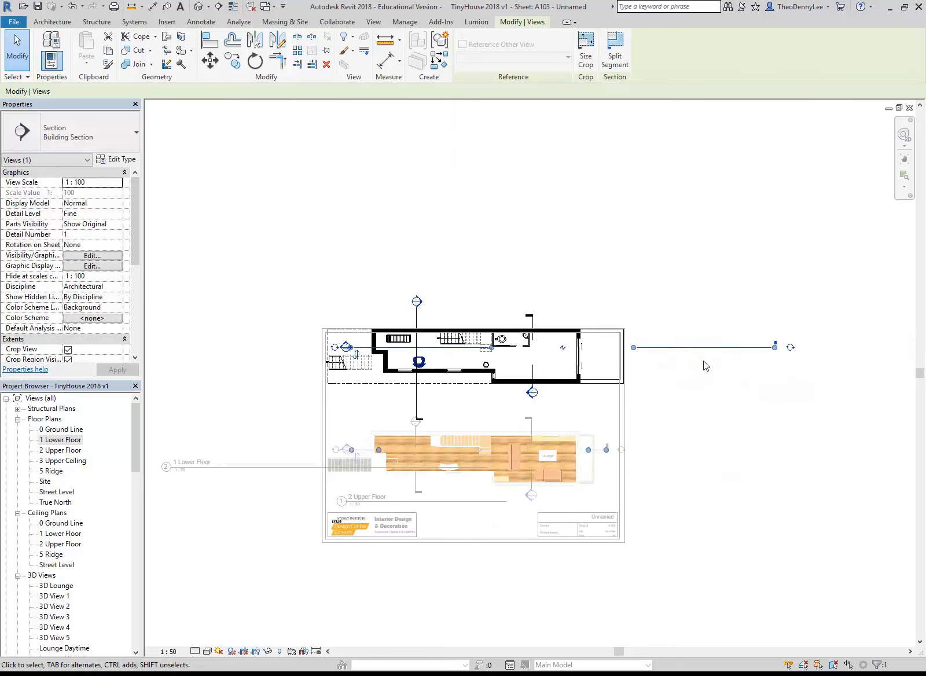
pyautogui.click(791, 349)
pyautogui.moveTo(591, 363); pyautogui.dragTo(590, 365)
pyautogui.click(444, 422)
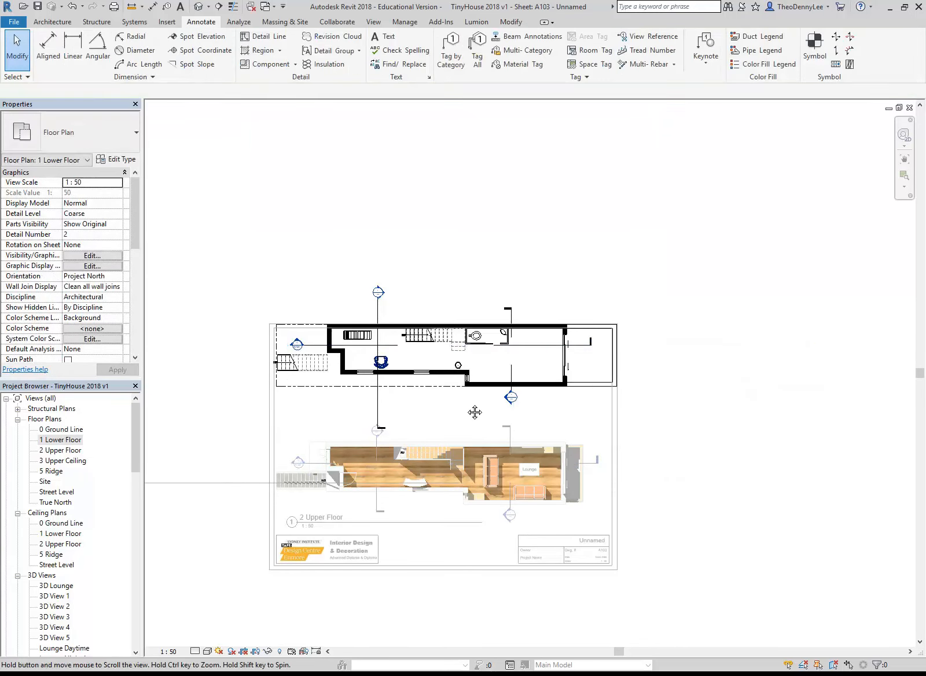
# Widen the gap in the lengthwise section line so only short segments remain near the plan's two end walls
pyautogui.scroll(2, 466, 404)
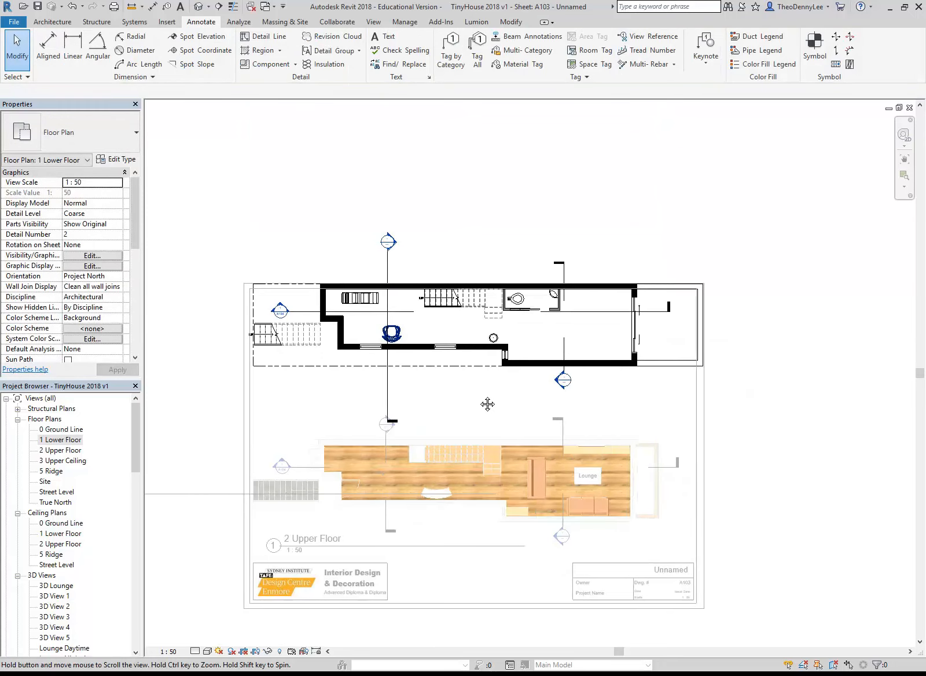
pyautogui.scroll(1, 488, 403)
pyautogui.click(560, 296)
pyautogui.moveTo(561, 297); pyautogui.dragTo(641, 297)
pyautogui.moveTo(420, 296); pyautogui.dragTo(344, 302)
pyautogui.click(393, 398)
pyautogui.scroll(-1, 392, 398)
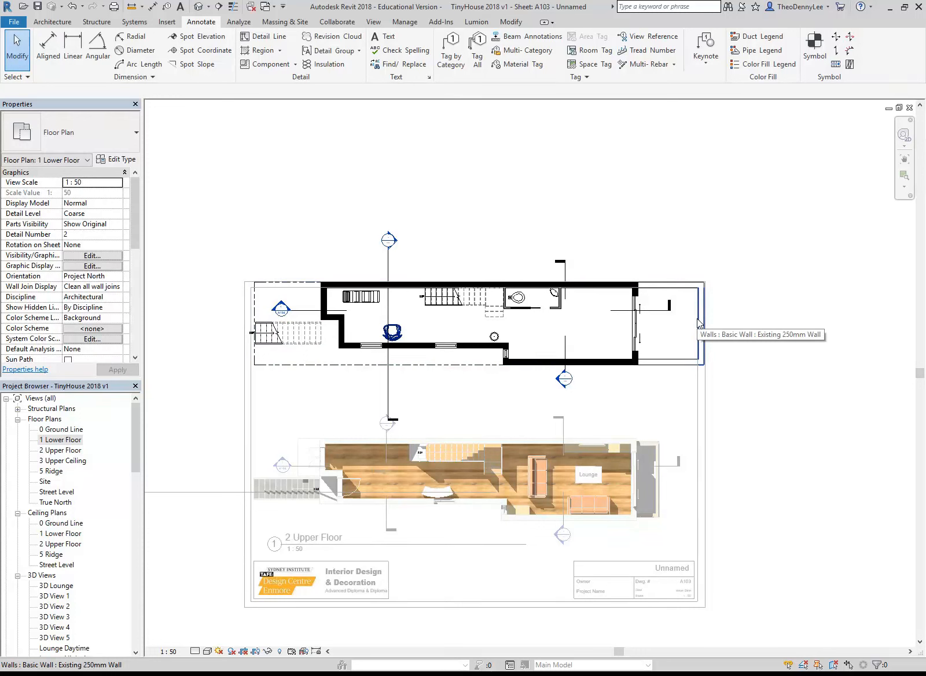
# Show the lower floor view's crop region, tighten all four sides around the plan, and hide the crop region again
pyautogui.click(256, 652)
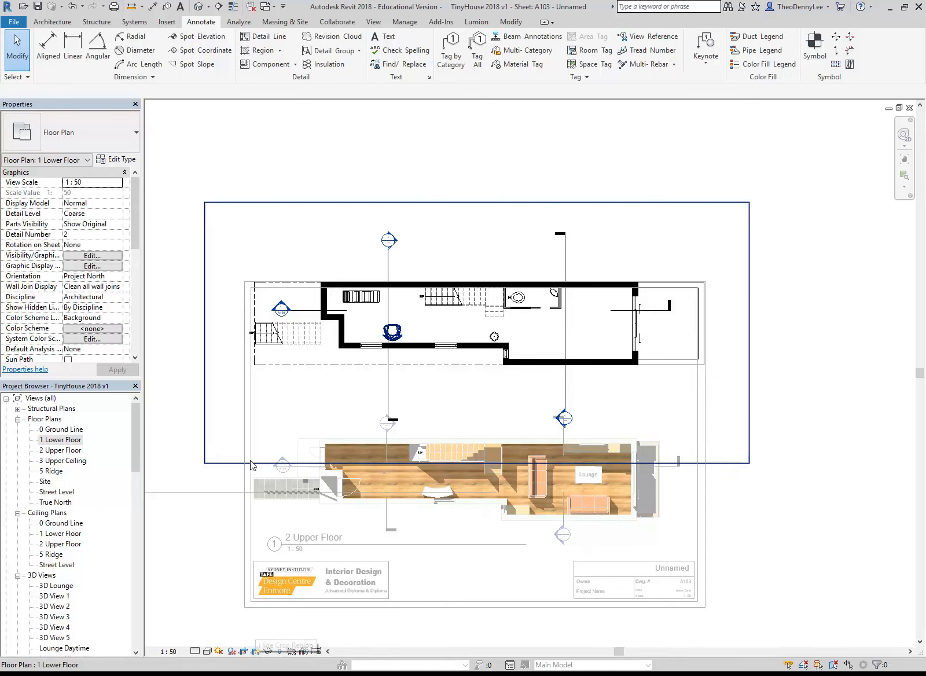
pyautogui.click(463, 463)
pyautogui.moveTo(749, 333); pyautogui.dragTo(687, 332)
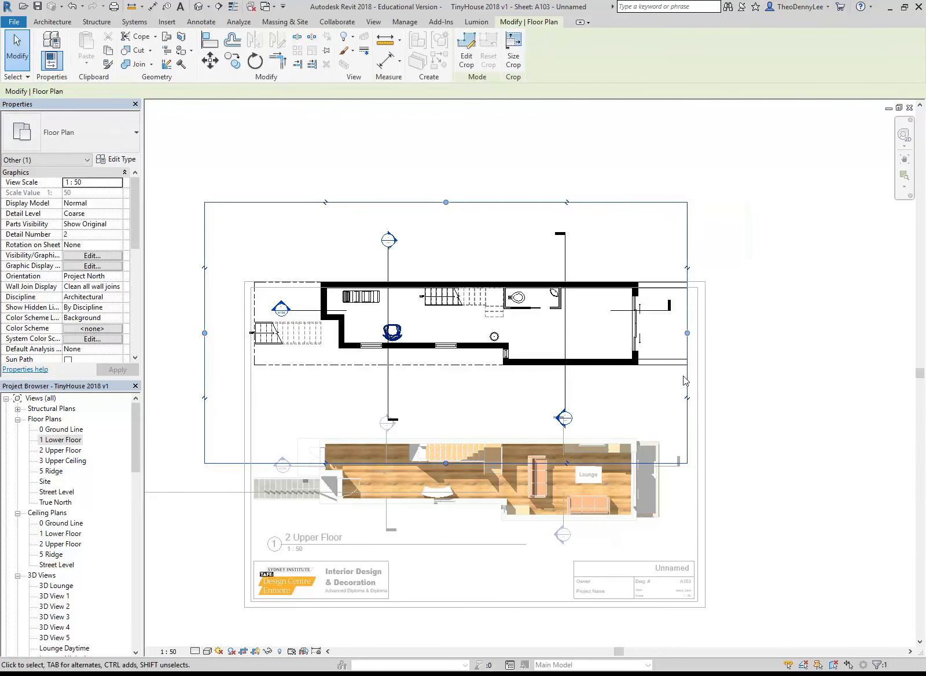
pyautogui.moveTo(451, 201); pyautogui.dragTo(435, 335)
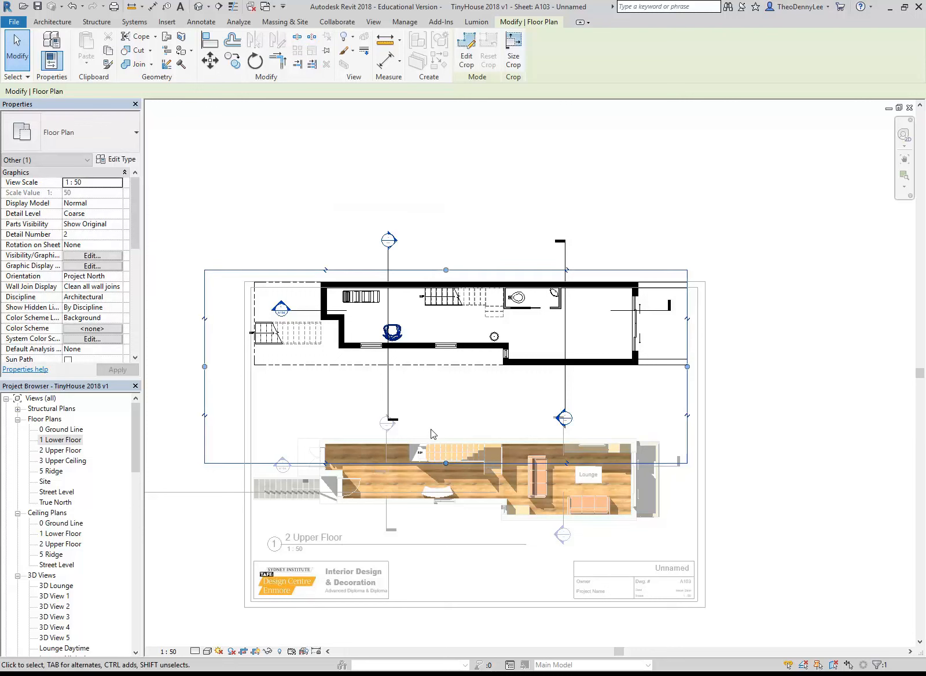
pyautogui.moveTo(447, 462); pyautogui.dragTo(454, 381)
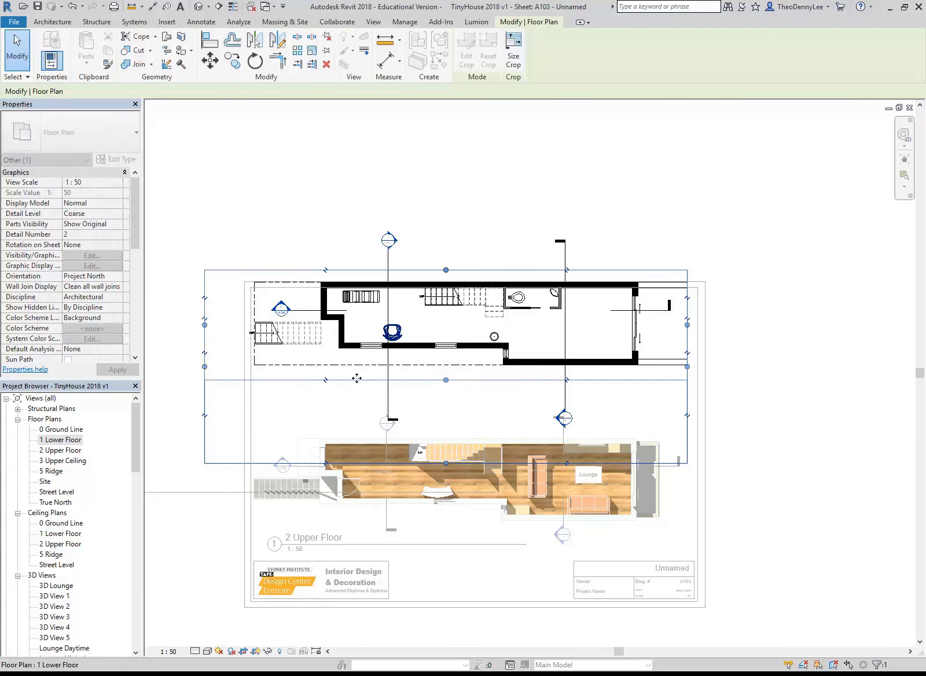
pyautogui.moveTo(205, 325); pyautogui.dragTo(243, 317)
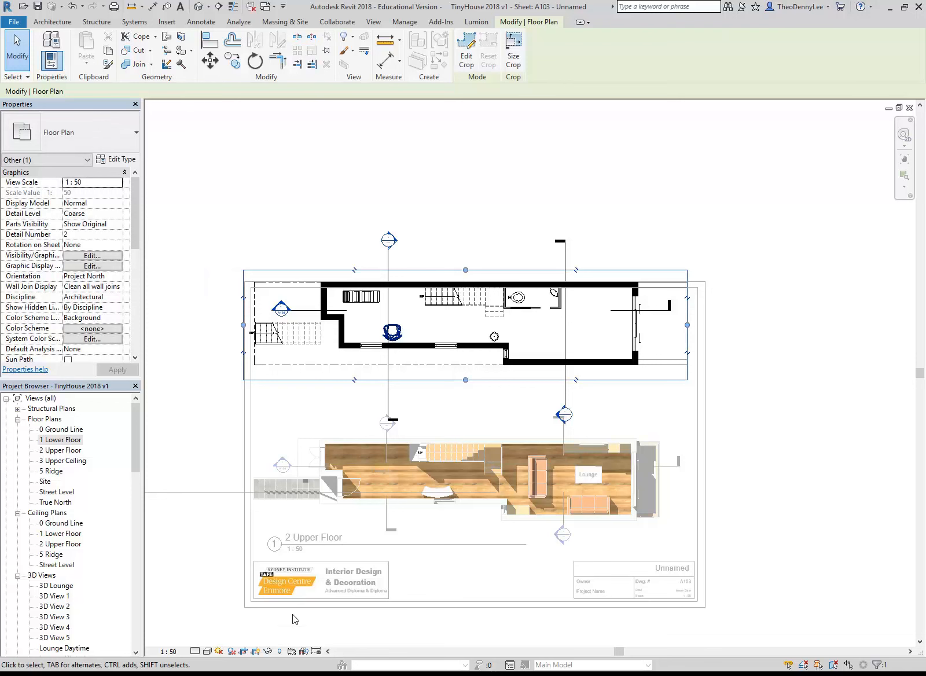
pyautogui.click(255, 651)
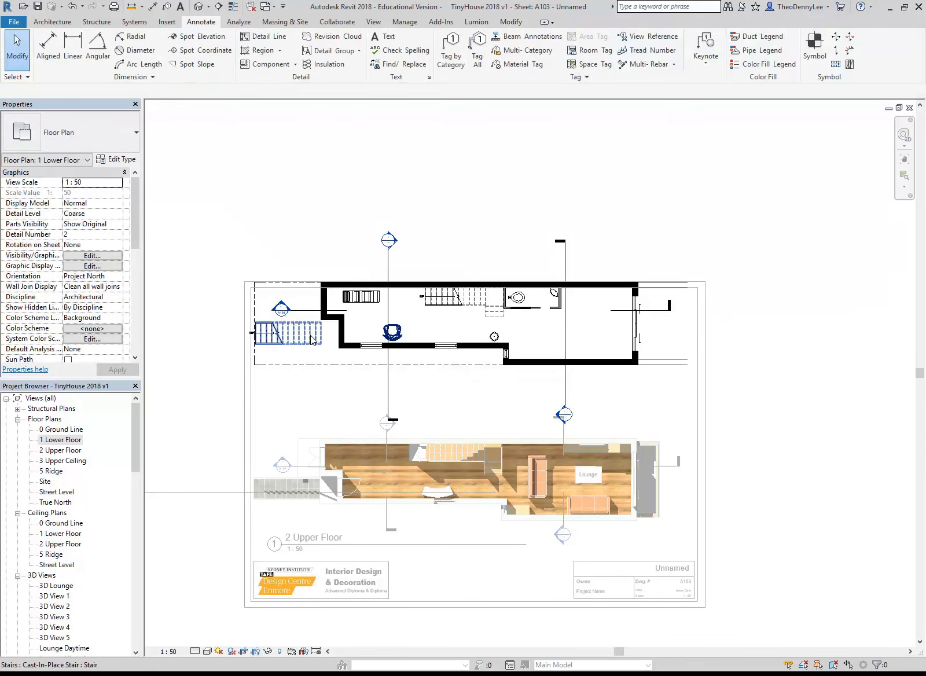
# Shorten both crosswise section lines on the lower floor plan so their heads and tails sit just outside the walls
pyautogui.rightClick(336, 387)
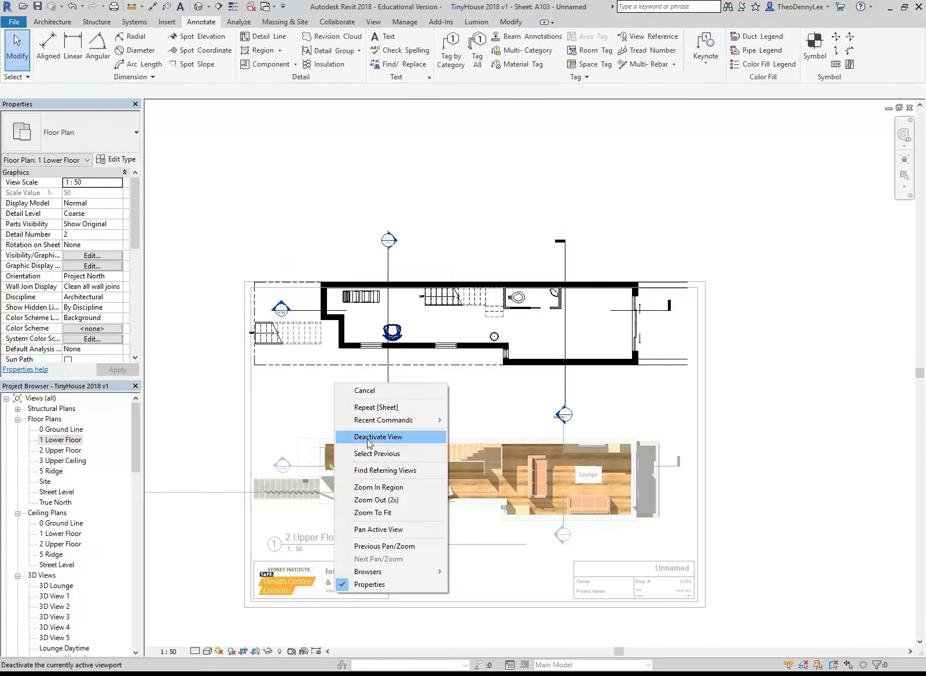
pyautogui.click(435, 381)
pyautogui.scroll(1, 436, 381)
pyautogui.click(381, 386)
pyautogui.moveTo(380, 413); pyautogui.dragTo(381, 371)
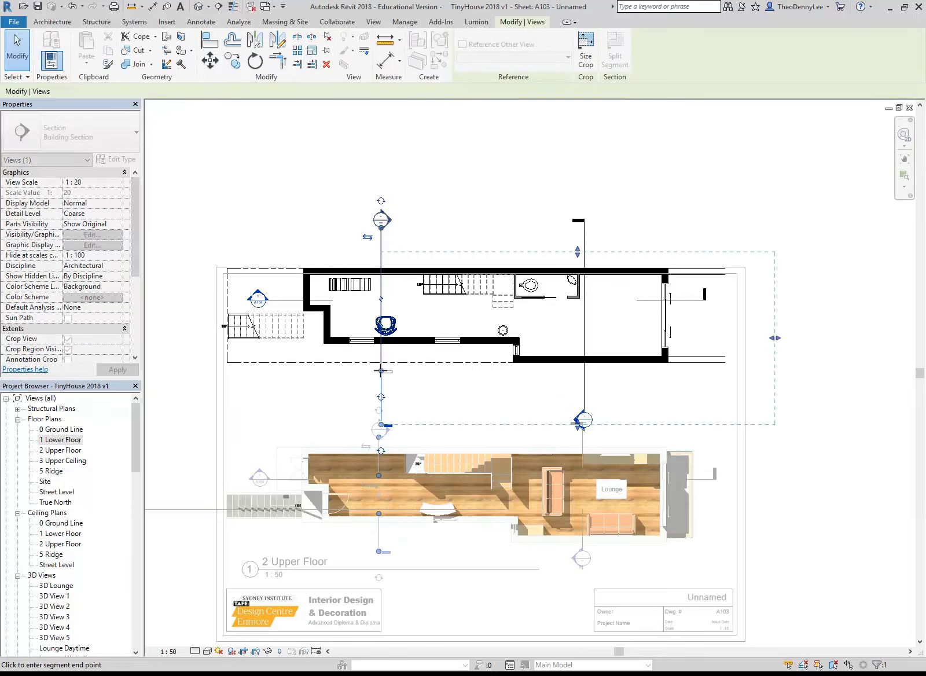
pyautogui.moveTo(381, 228); pyautogui.dragTo(381, 261)
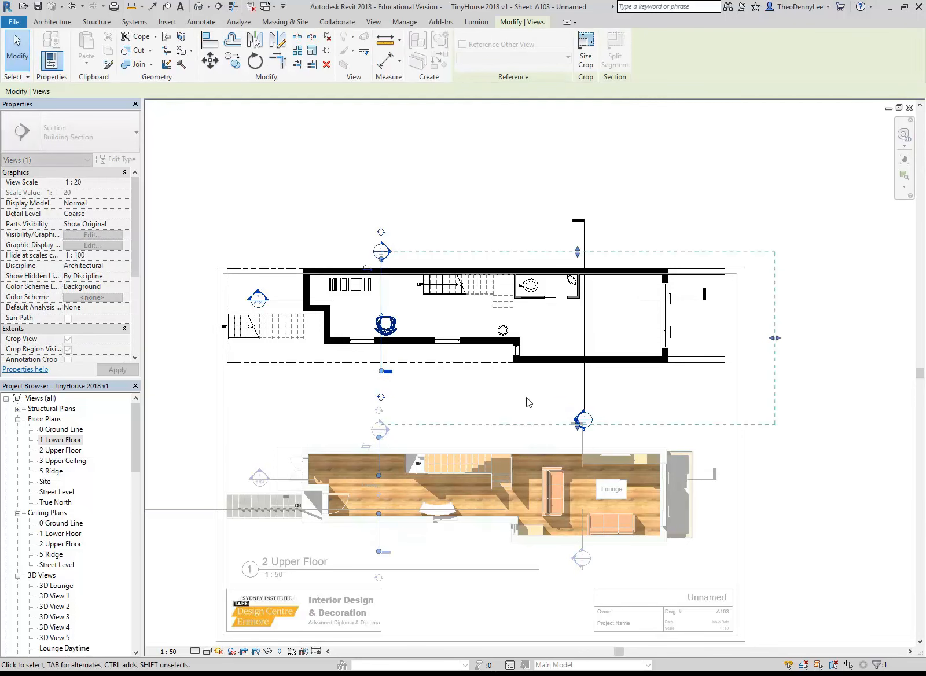
pyautogui.click(584, 377)
pyautogui.moveTo(582, 420); pyautogui.dragTo(584, 377)
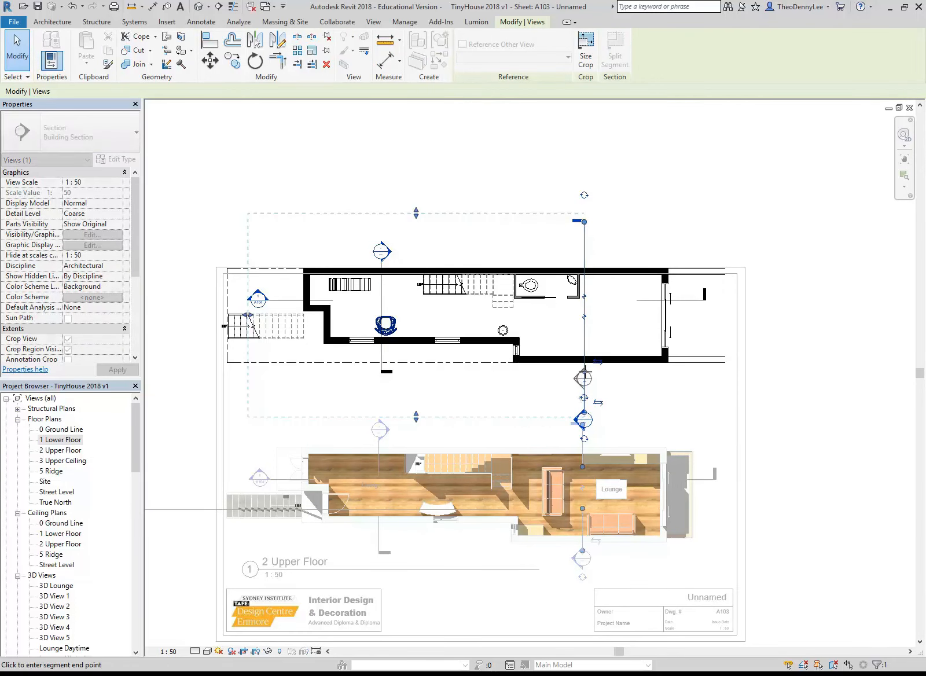
pyautogui.moveTo(583, 222); pyautogui.dragTo(583, 258)
# Deactivate the lower floor view and nudge its viewport down so the plan fits inside the sheet border
pyautogui.doubleClick(521, 188)
pyautogui.click(440, 338)
pyautogui.press('Down')
pyautogui.press('Down')
pyautogui.press('Down')
pyautogui.press('Down')
pyautogui.press('Down')
pyautogui.press('Down')
pyautogui.press('Down')
pyautogui.press('Down')
pyautogui.press('Down')
pyautogui.press('Down')
pyautogui.press('Down')
# Select the lower and upper floor viewports together and nudge them right within the sheet border
pyautogui.click(484, 482)
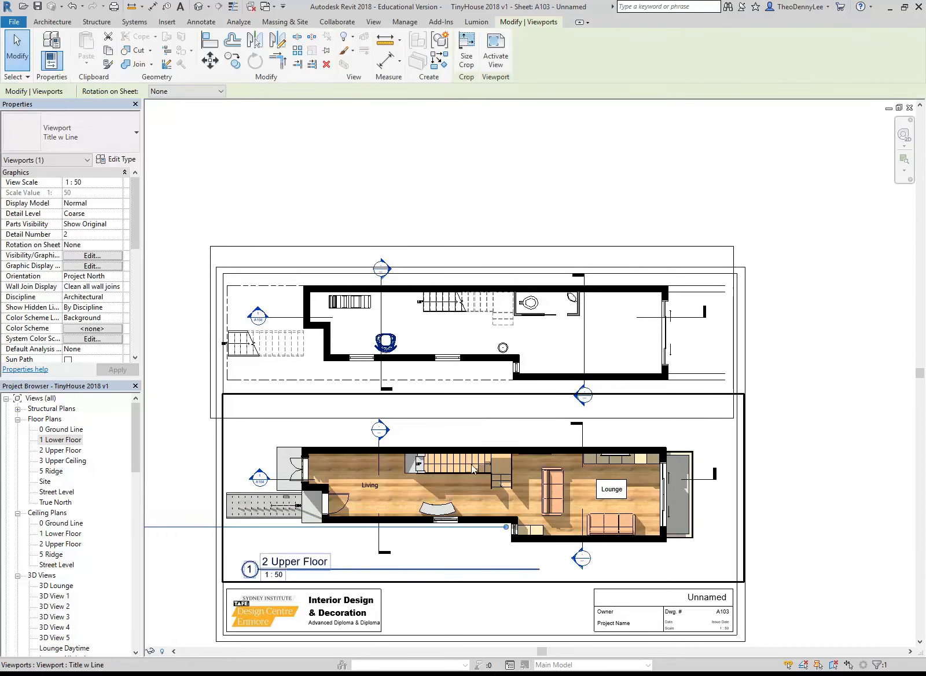
pyautogui.keyDown('ctrl'); pyautogui.click(483, 479); pyautogui.keyUp('ctrl')
pyautogui.press('Right')
pyautogui.press('Right')
pyautogui.press('Right')
pyautogui.press('Right')
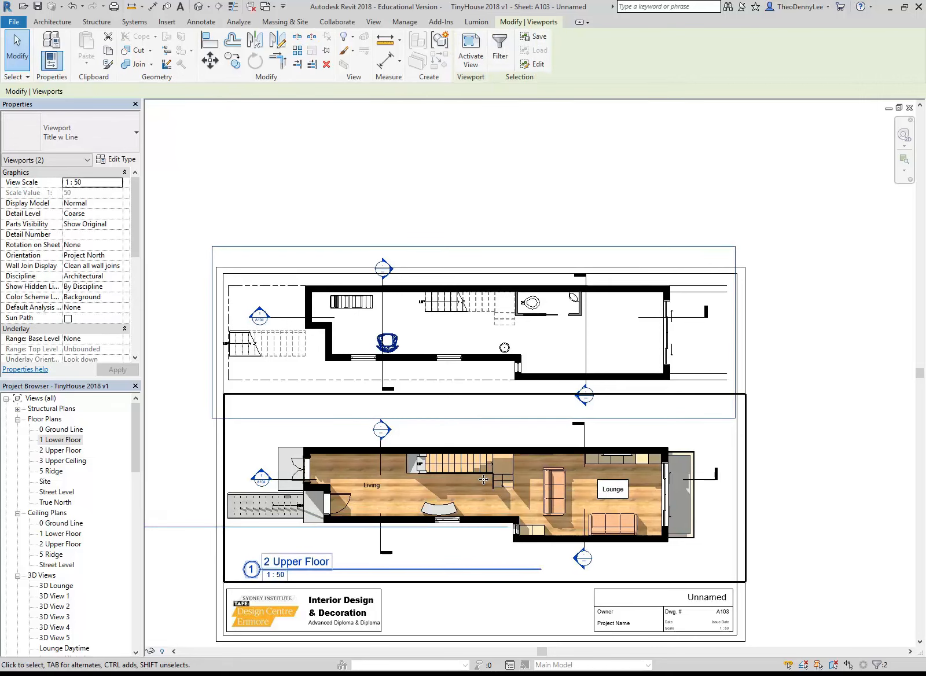
pyautogui.press('Left')
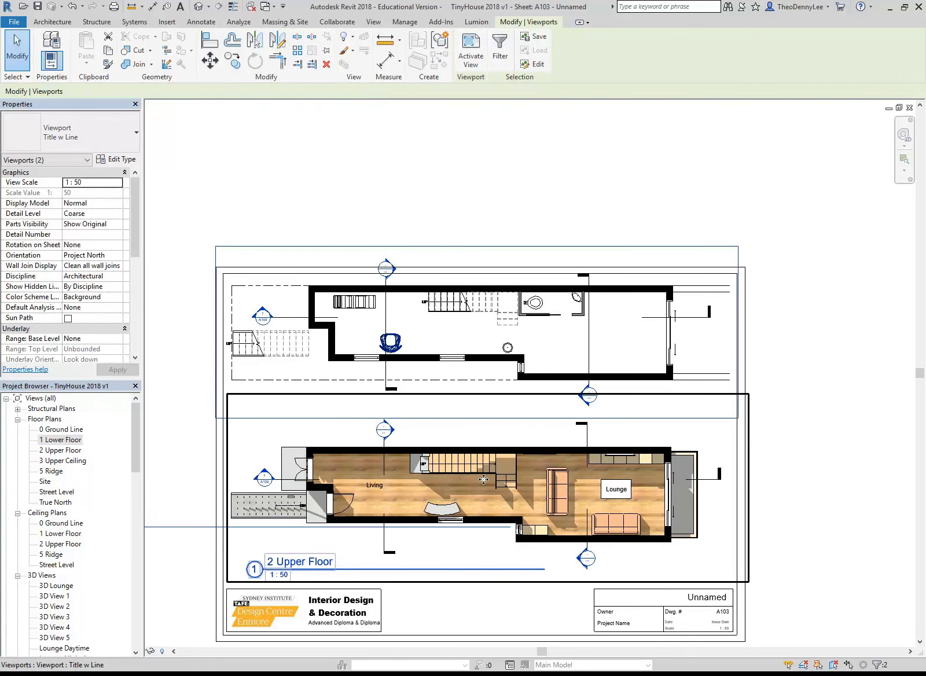
pyautogui.click(314, 184)
# Move the 1 Lower Floor view title onto the sheet, directly beneath the lower floor plan and in line with the upper floor's title
pyautogui.moveTo(366, 220); pyautogui.dragTo(375, 155, button='middle')
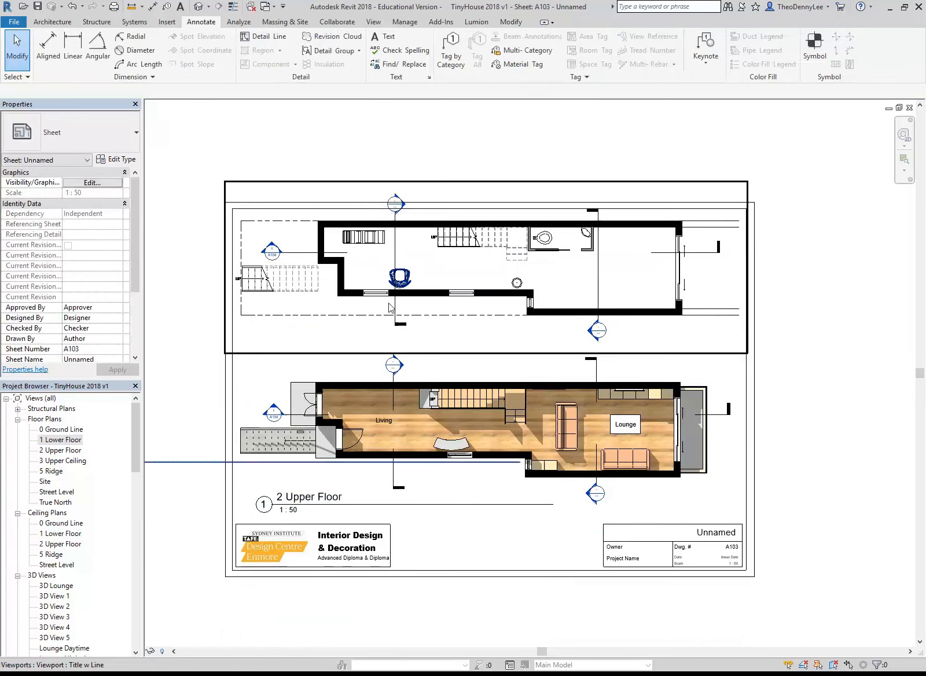
pyautogui.moveTo(184, 388); pyautogui.dragTo(329, 401, button='middle')
pyautogui.scroll(-1, 329, 401)
pyautogui.scroll(-1, 329, 406)
pyautogui.click(239, 457)
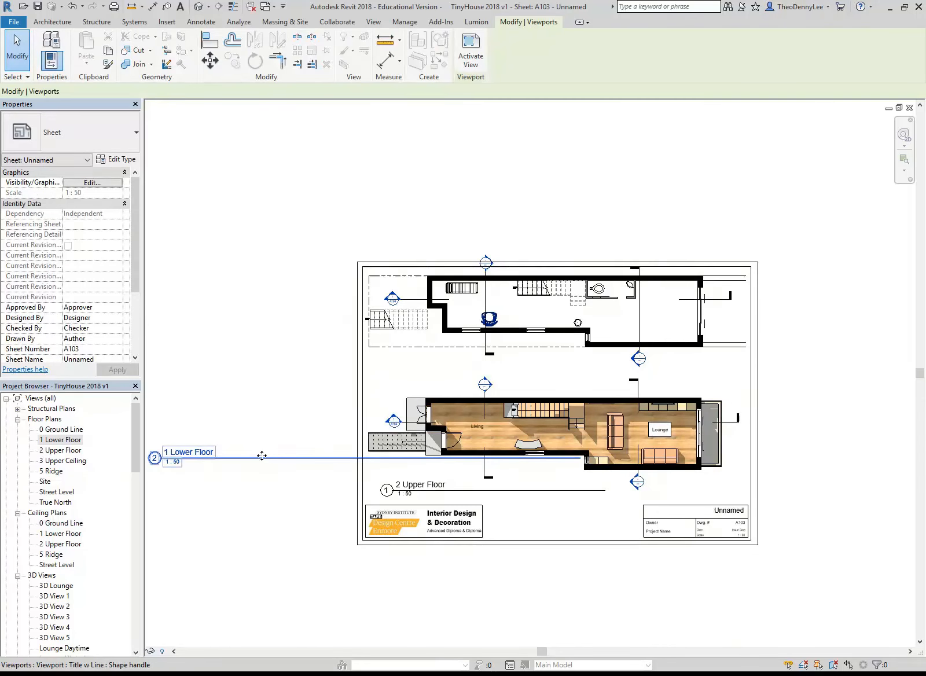
pyautogui.moveTo(239, 457); pyautogui.dragTo(471, 367)
# Shorten the lower floor title's line so it ends level with the upper floor's title line
pyautogui.click(557, 333)
pyautogui.moveTo(812, 367); pyautogui.dragTo(603, 377)
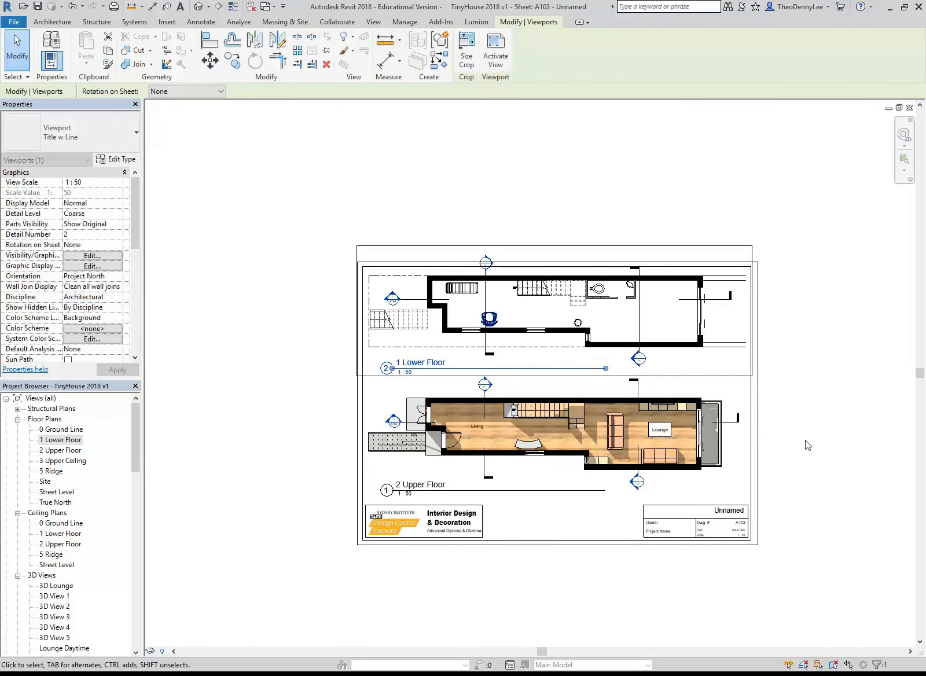
pyautogui.click(810, 443)
# Nudge the upper floor viewport and the lower floor viewport slightly down to space them evenly within the sheet border
pyautogui.scroll(1, 811, 444)
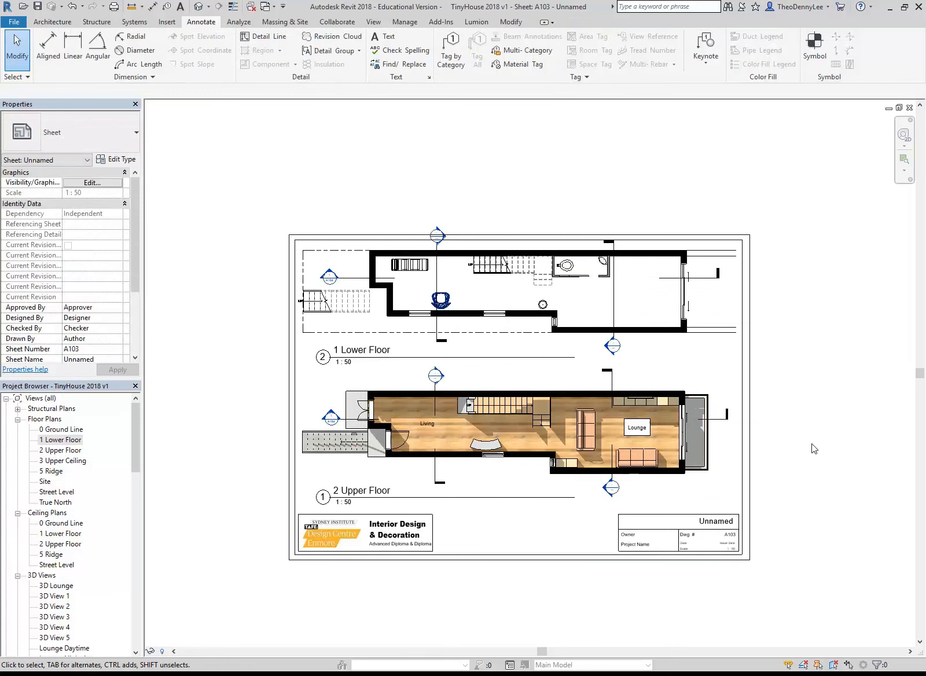
pyautogui.click(467, 428)
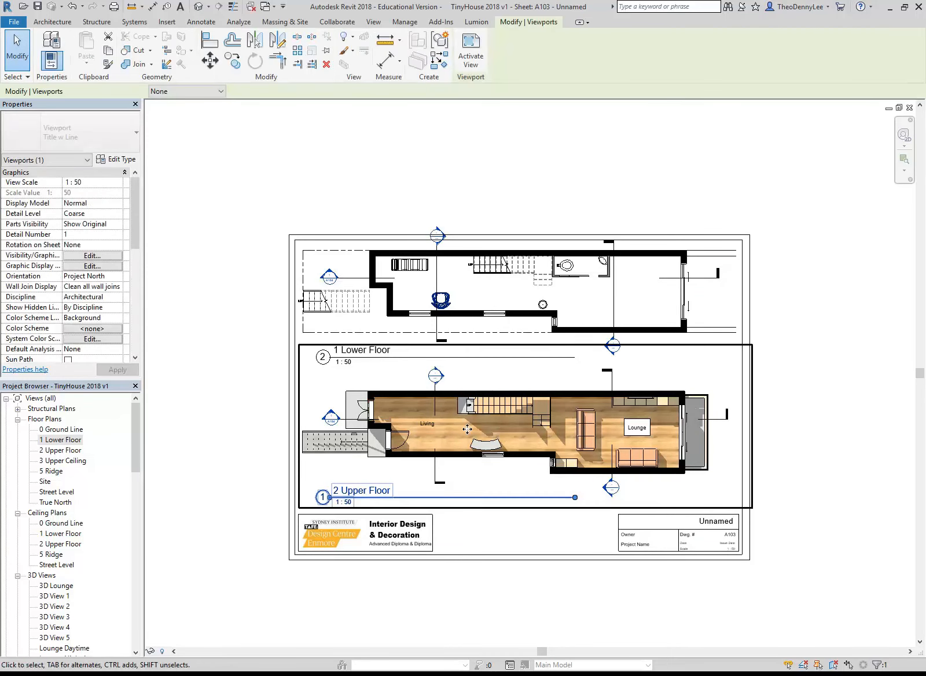
pyautogui.press('Down')
pyautogui.press('Down')
pyautogui.click(482, 322)
pyautogui.press('Down')
pyautogui.press('Down')
pyautogui.press('Down')
pyautogui.press('Down')
pyautogui.press('Down')
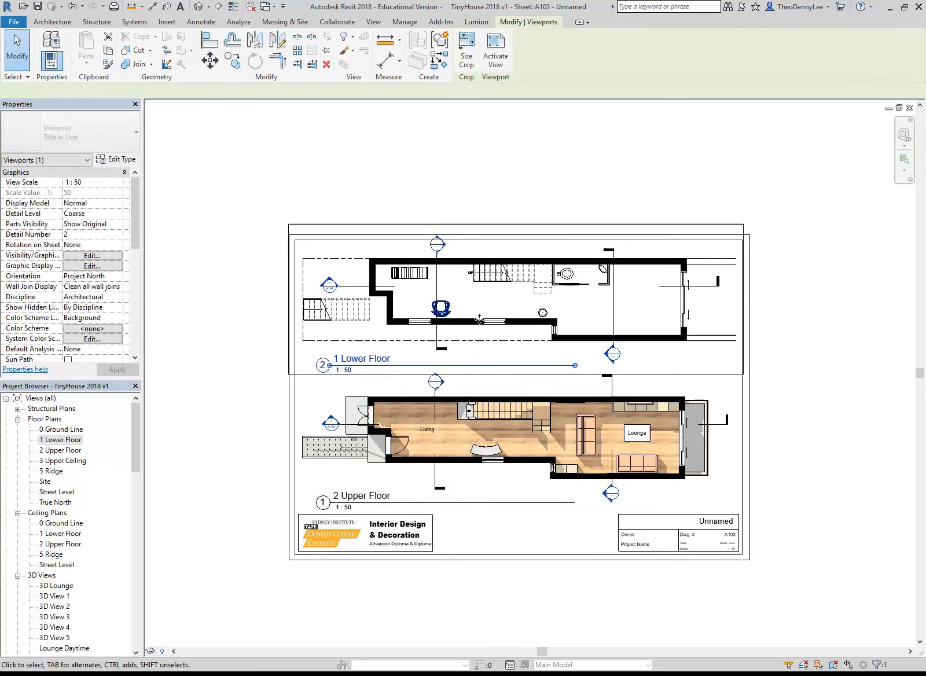
pyautogui.click(462, 201)
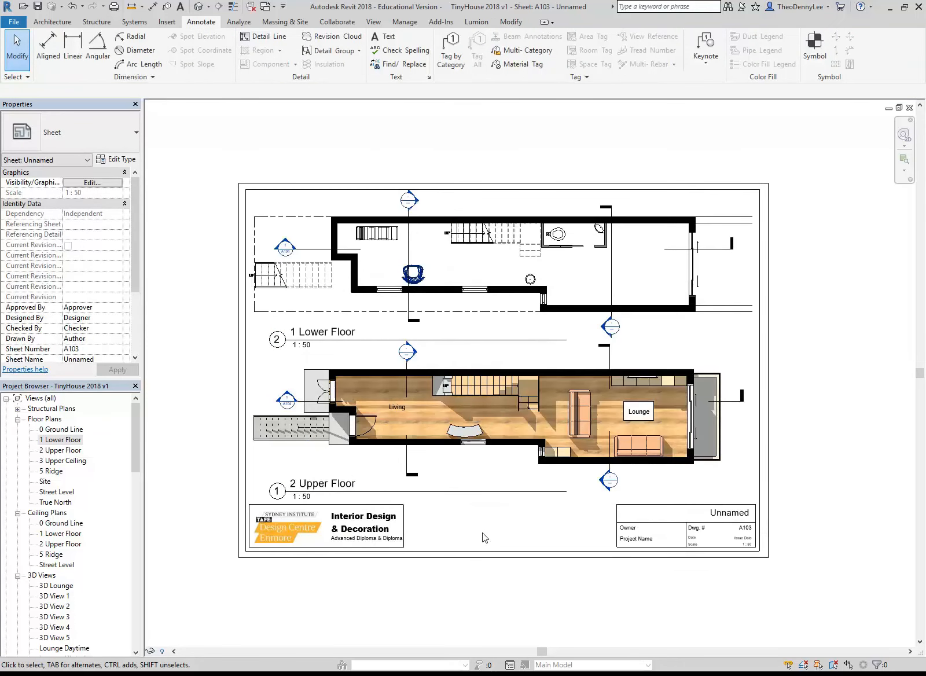
# Activate the lower floor view, show and select its crop region, and hide it again before deactivating the view
pyautogui.scroll(2, 491, 553)
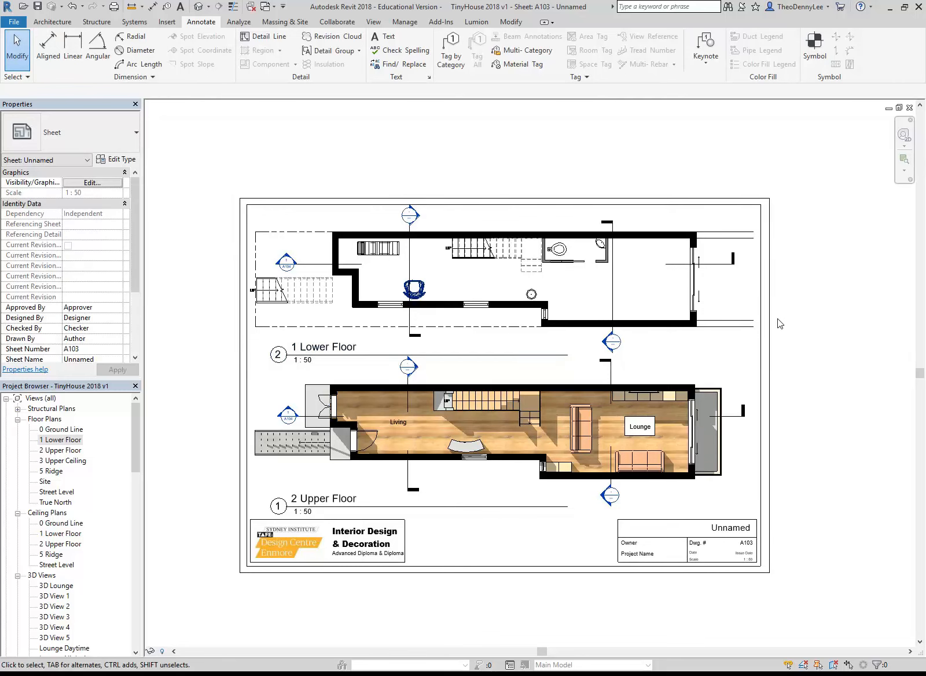
pyautogui.scroll(2, 806, 317)
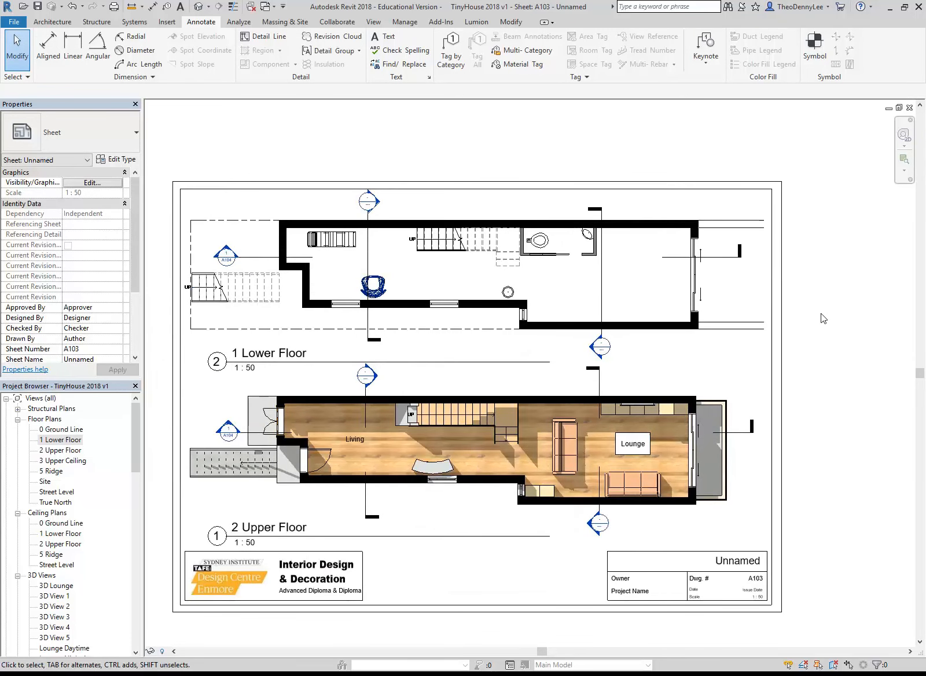
pyautogui.doubleClick(579, 280)
pyautogui.click(255, 652)
pyautogui.click(256, 652)
pyautogui.click(255, 652)
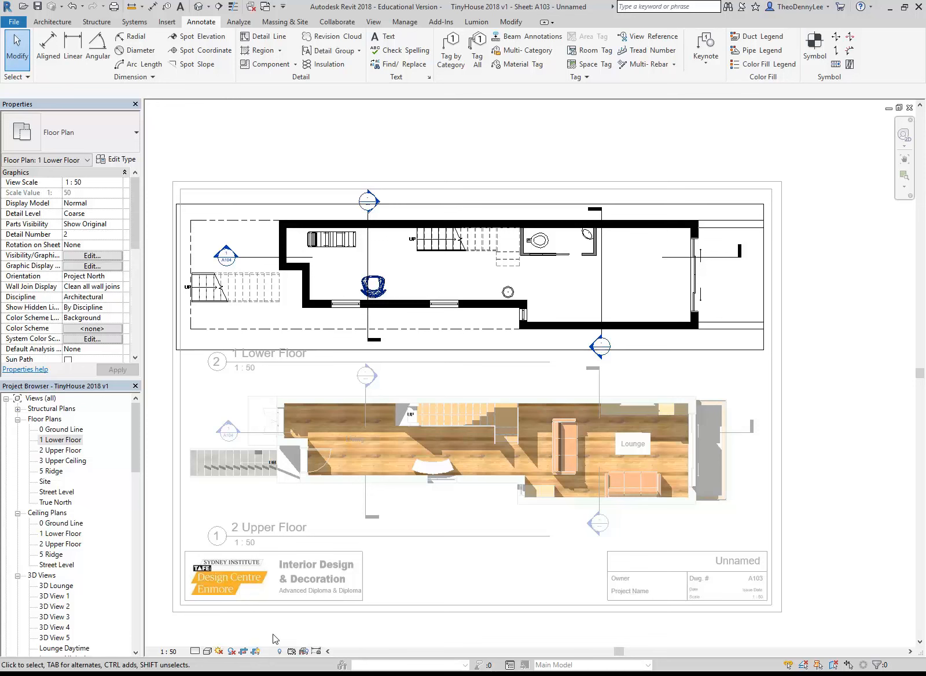
pyautogui.click(341, 354)
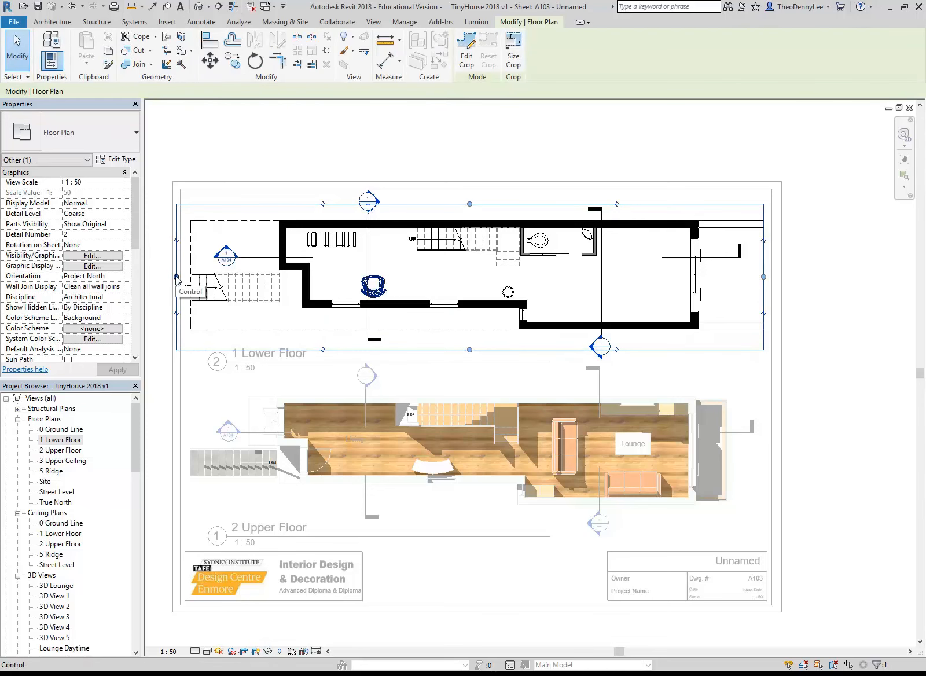
pyautogui.click(255, 651)
pyautogui.rightClick(259, 147)
pyautogui.click(283, 201)
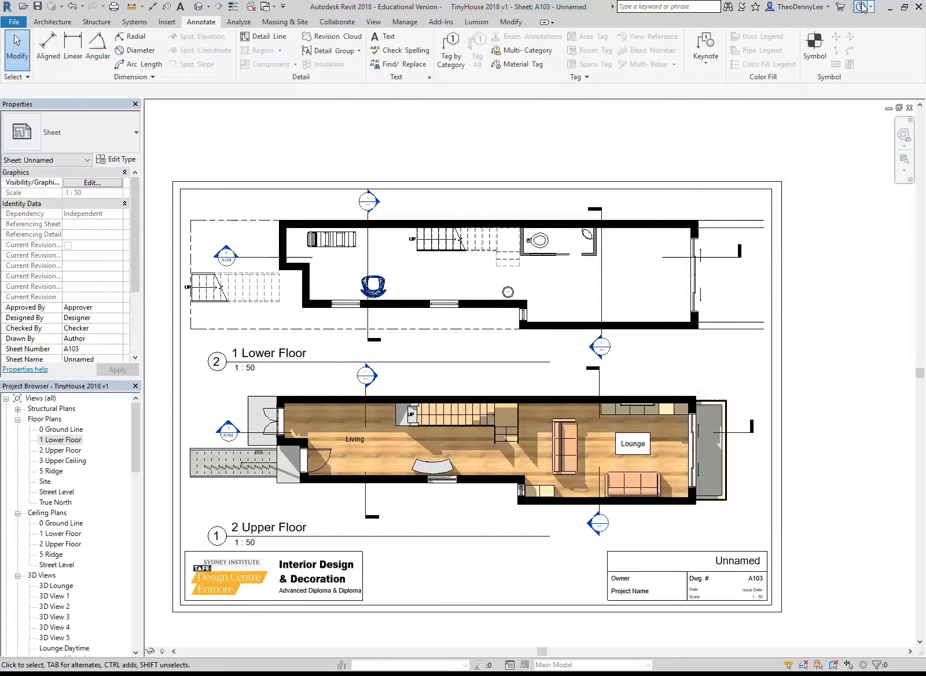
pyautogui.moveTo(354, 159); pyautogui.dragTo(374, 155, button='middle')
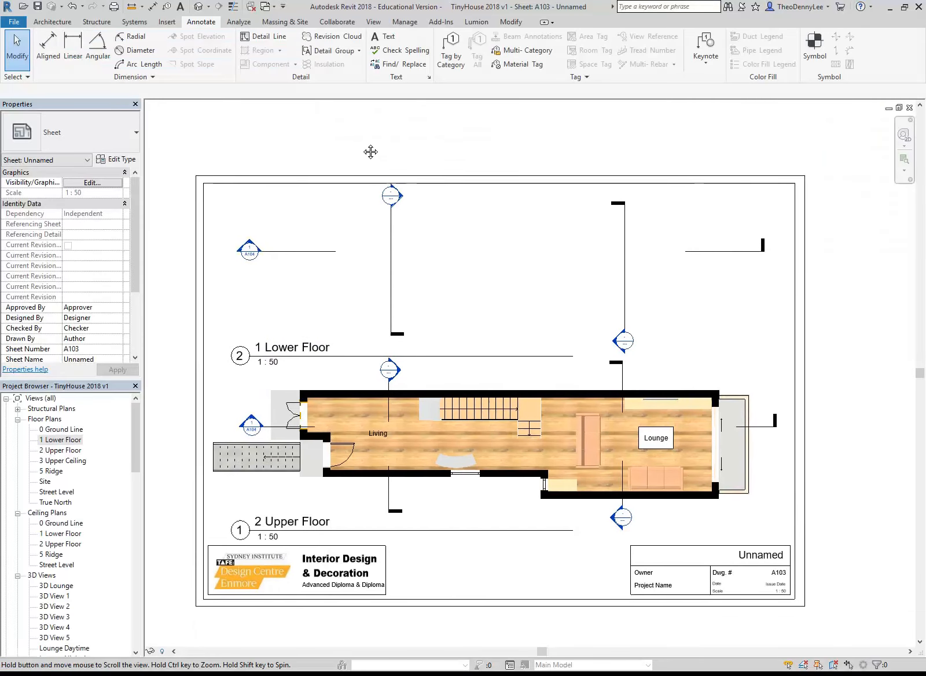